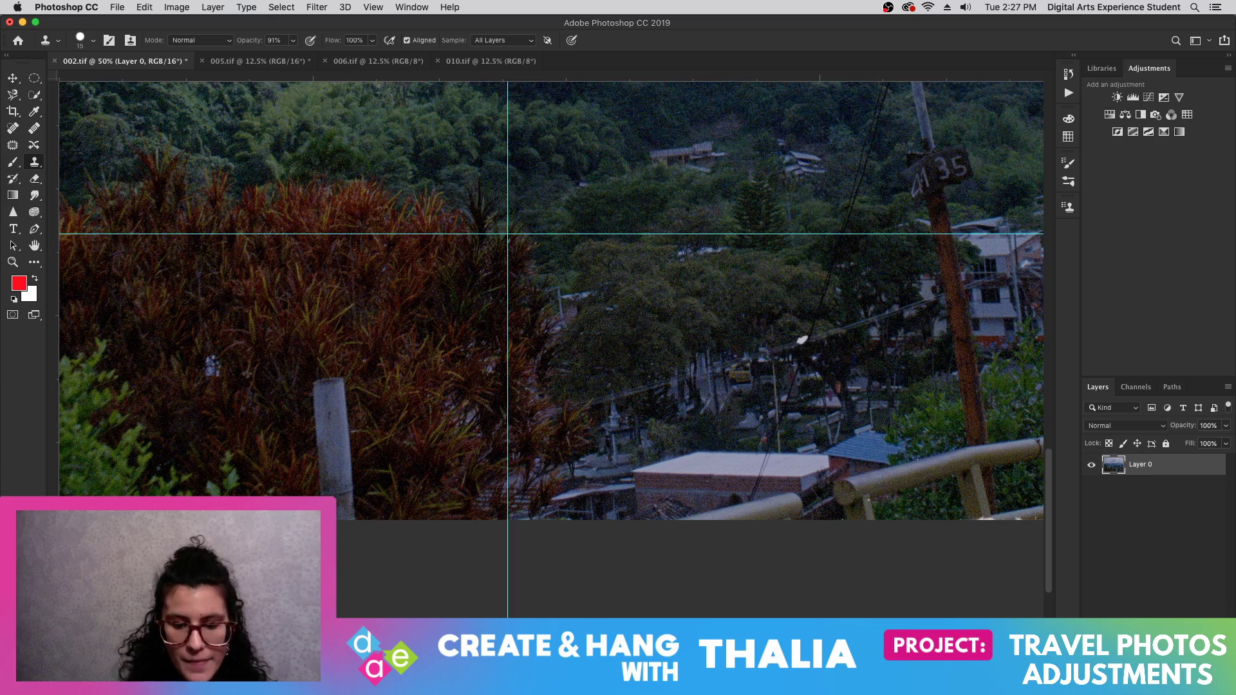
- Clone surrounding foliage over the small white spot in the red bush using an enlarged Clone Stamp brush
scroll(552, 300, "left", 5)
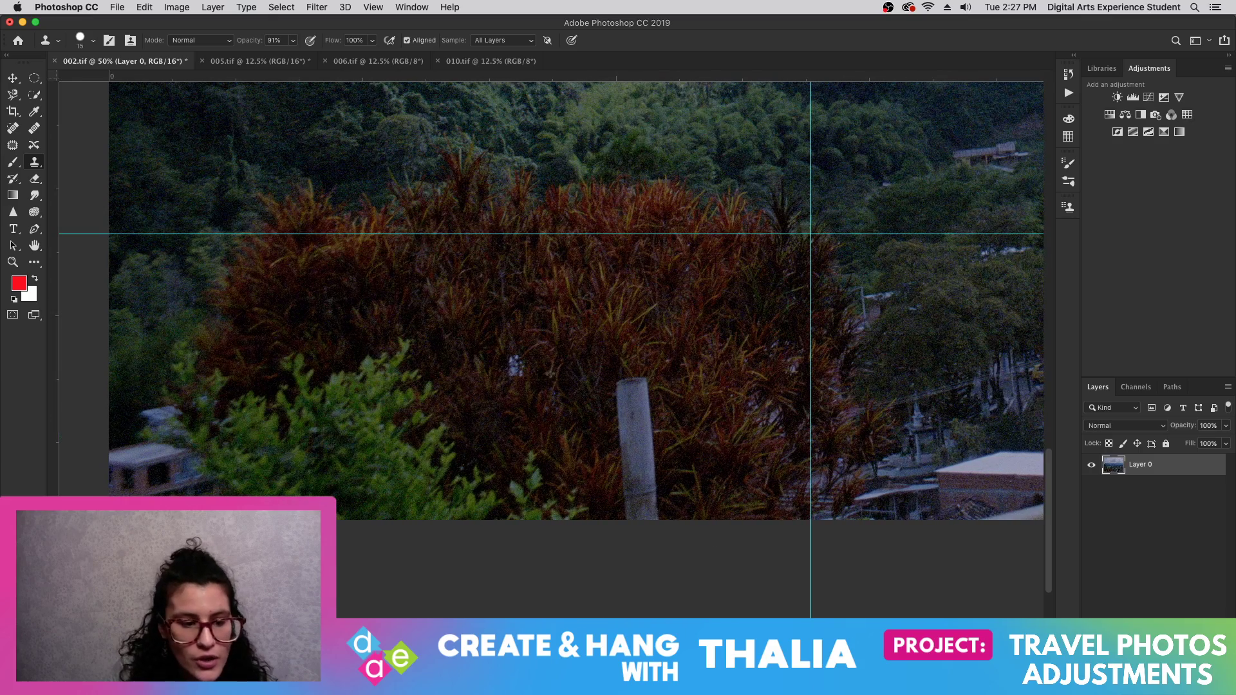
scroll(551, 300, "right", 5)
scroll(551, 300, "left", 3)
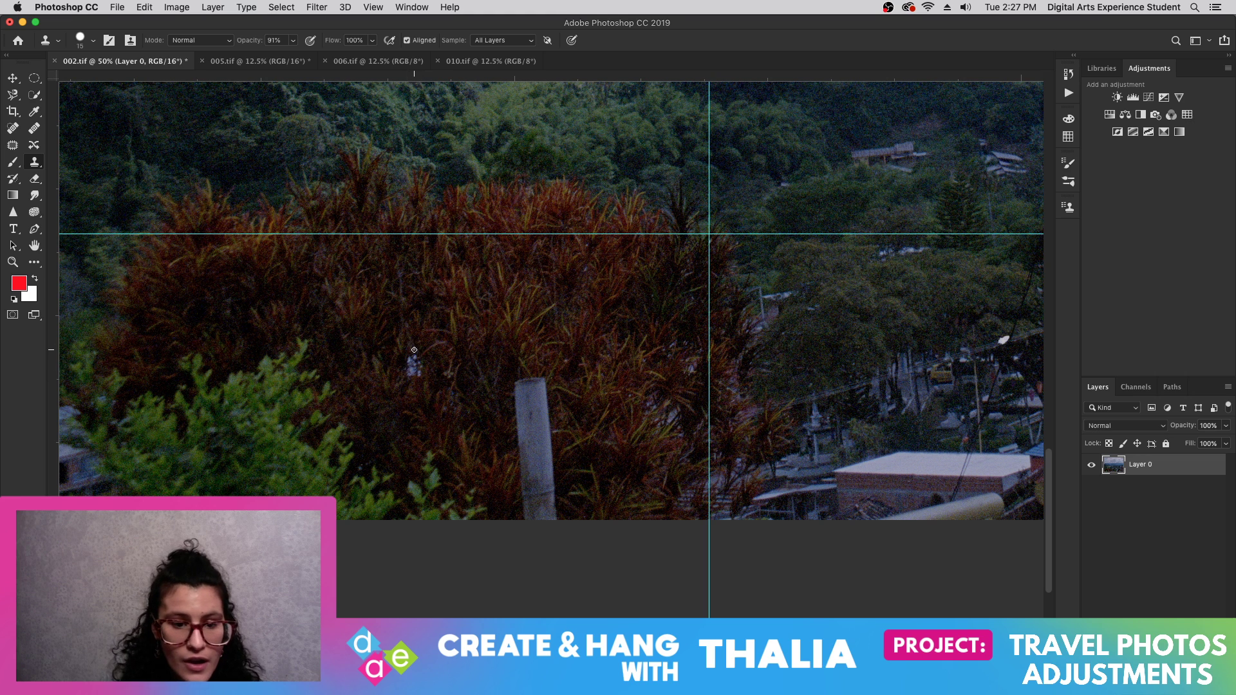
key("bracketright")
key("bracketright")
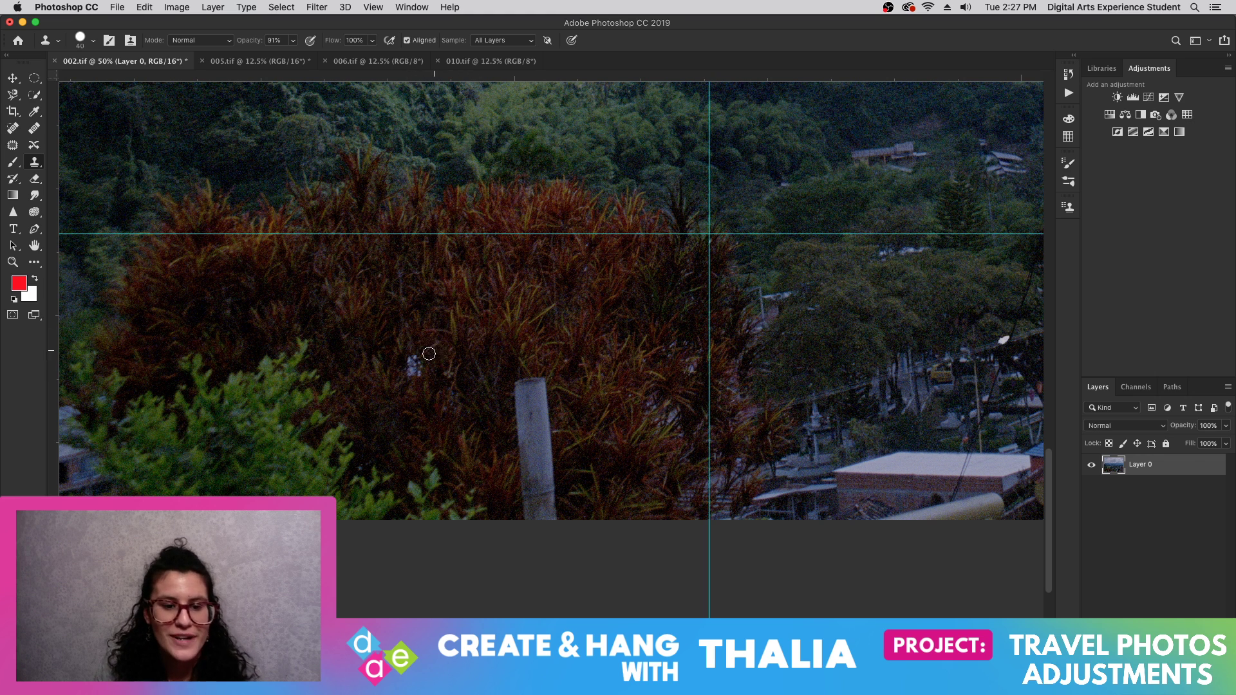
mouse_move(423, 354)
left_mouse_down()
mouse_move(396, 359)
mouse_move(428, 359)
mouse_move(412, 369)
left_mouse_up()
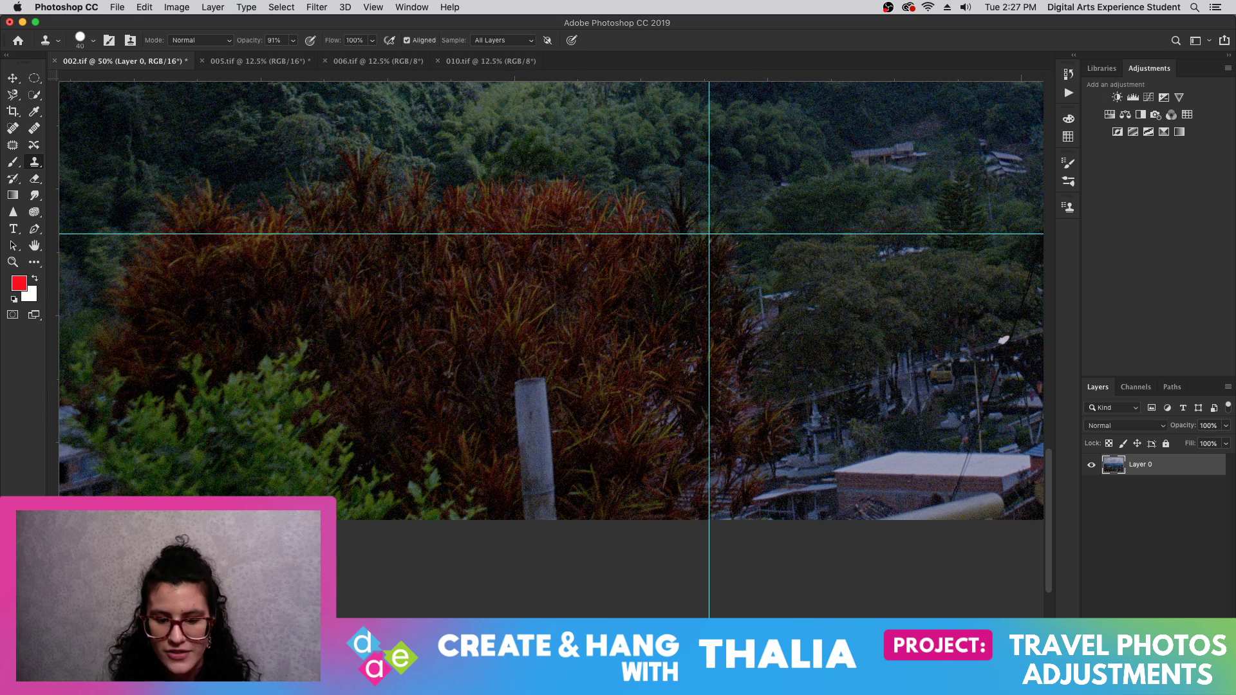
- Sample the dark foliage colour beside the white spot on the overhead cable, using a reduced Brush at 200% zoom
scroll(552, 299, "right", 10)
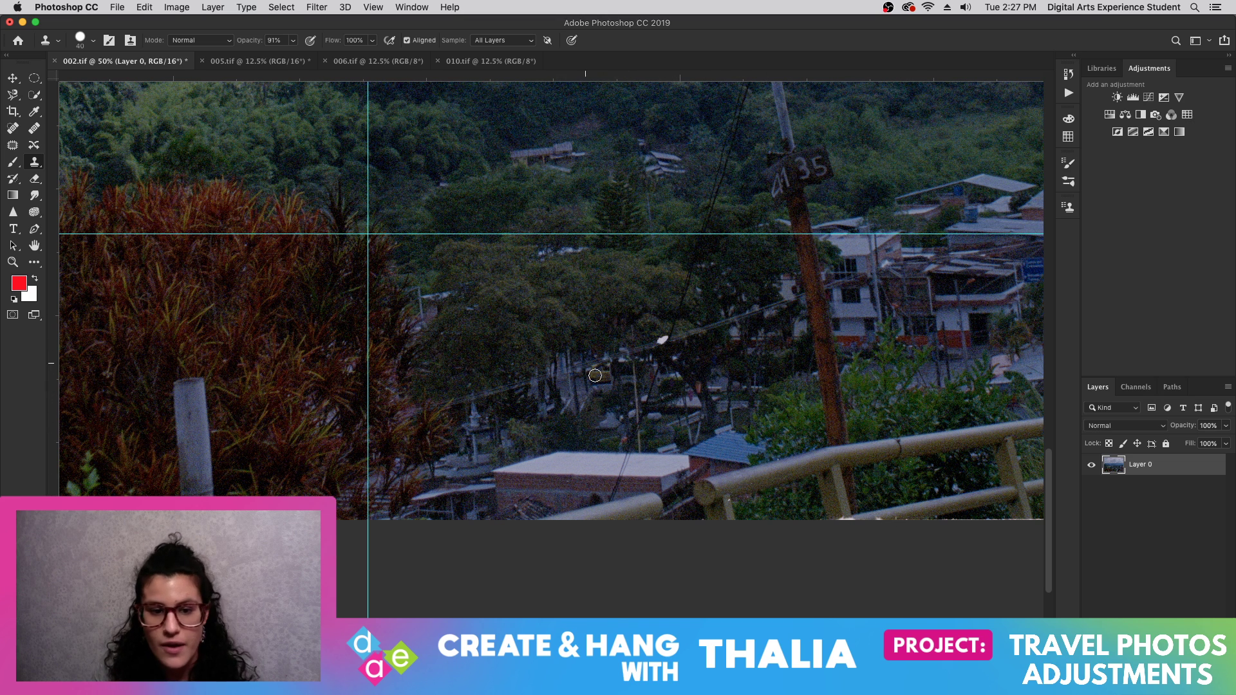
scroll(595, 376, "up", 1)
key("z")
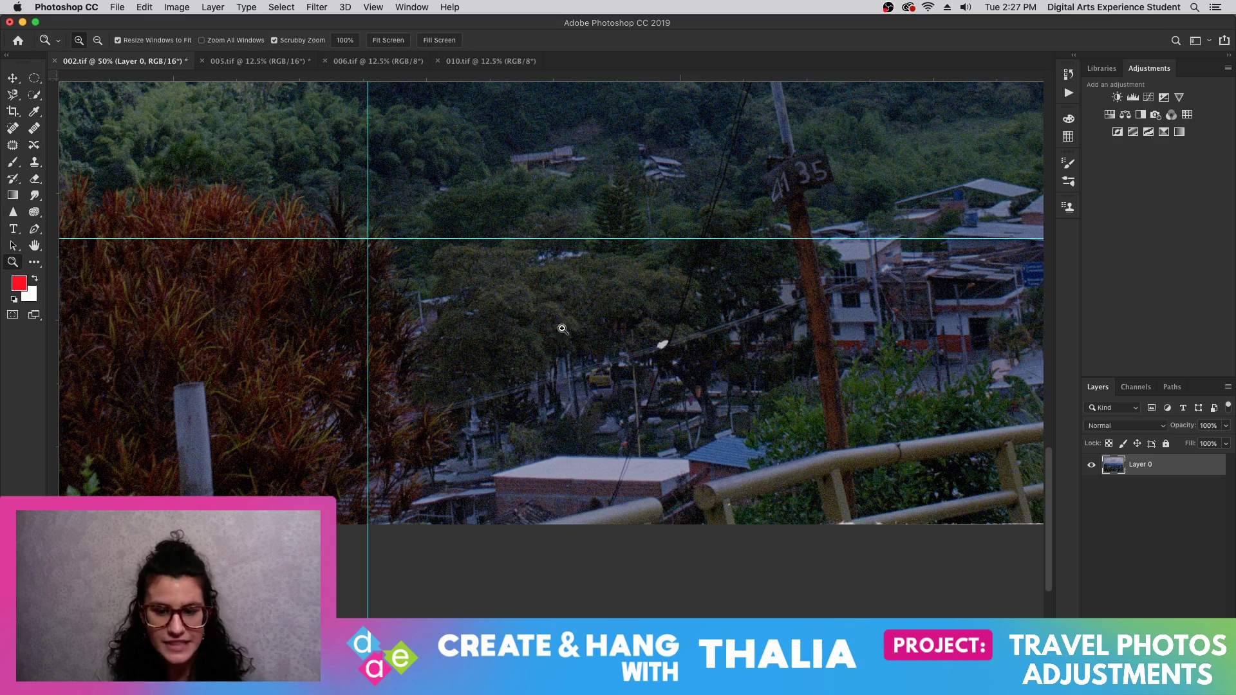
left_click(661, 342)
left_click(662, 345)
left_click(663, 346)
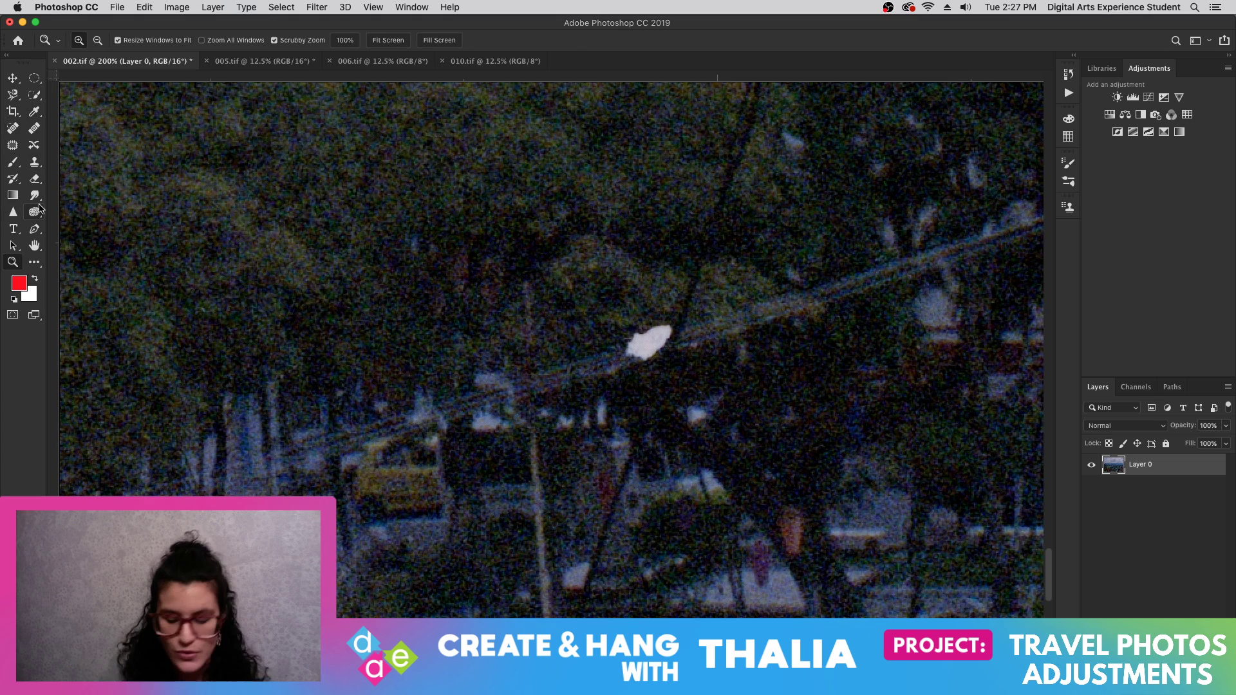
left_click(13, 162)
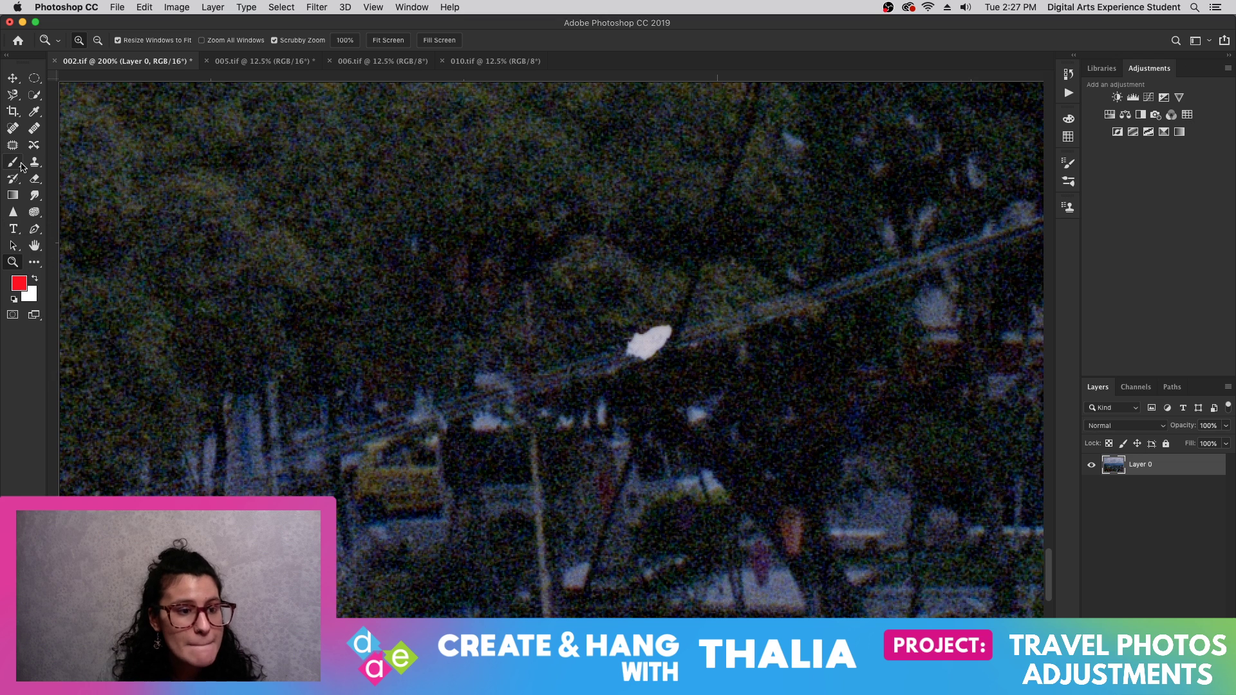
key("bracketleft")
key("bracketleft")
key("bracketleft")
key("bracketleft")
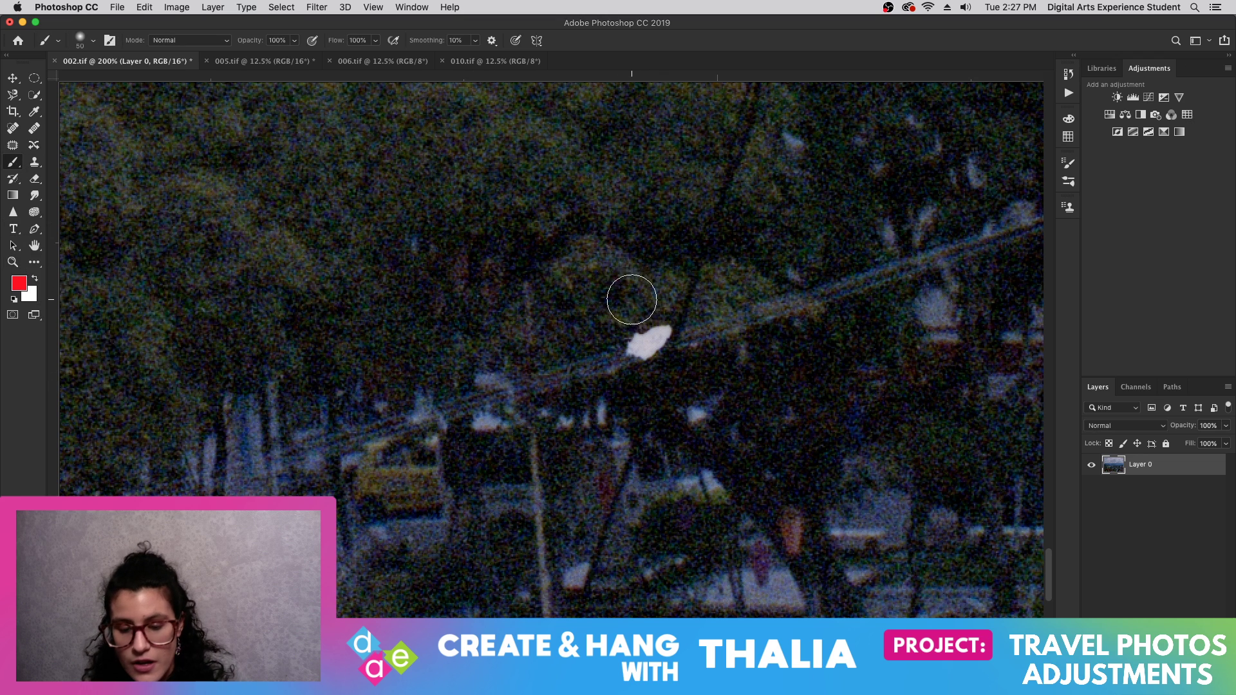
key("bracketleft")
key("bracketleft")
key("bracketleft")
key("bracketleft")
key("bracketleft")
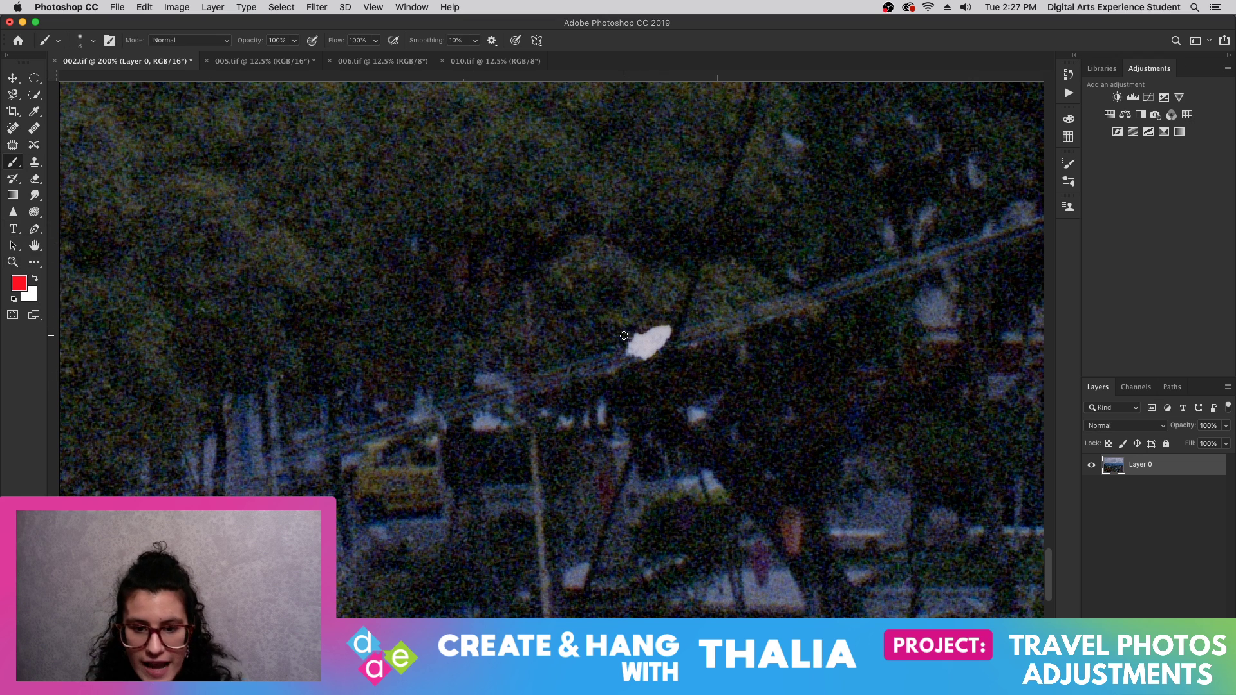
left_click(626, 335, "alt")
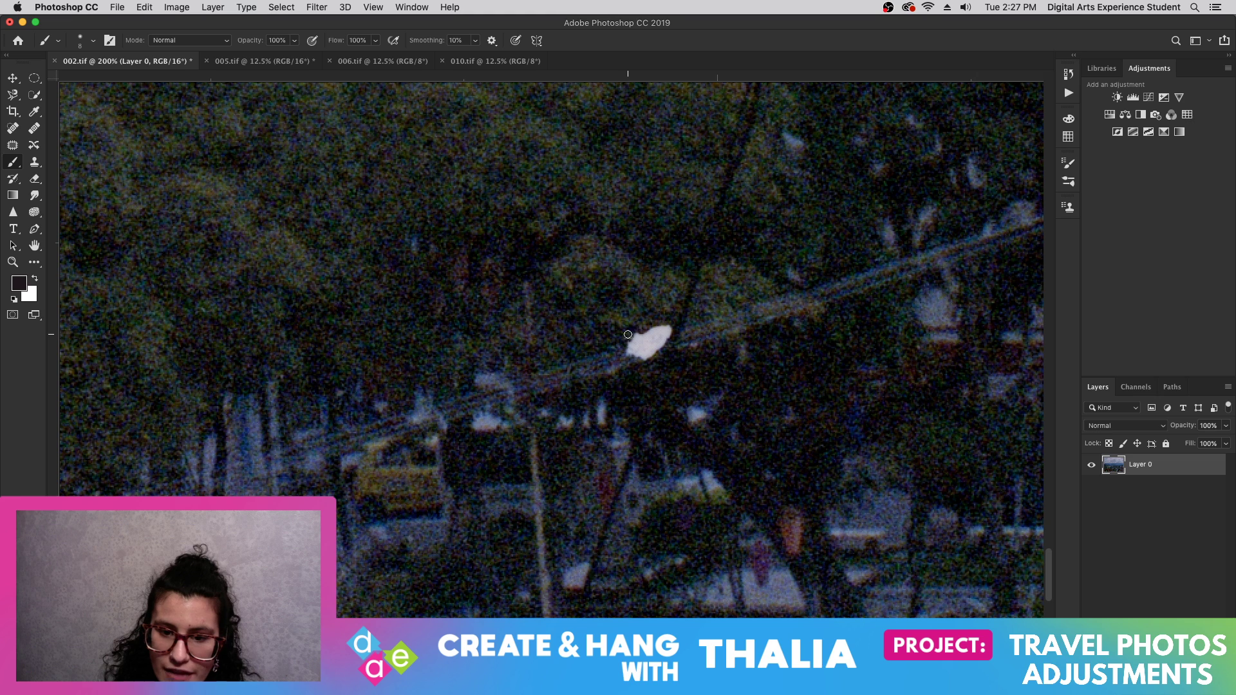
- Cover the upper edges of the white spot on the cable with dark foliage, using a 9 px Clone Stamp
left_click(35, 162)
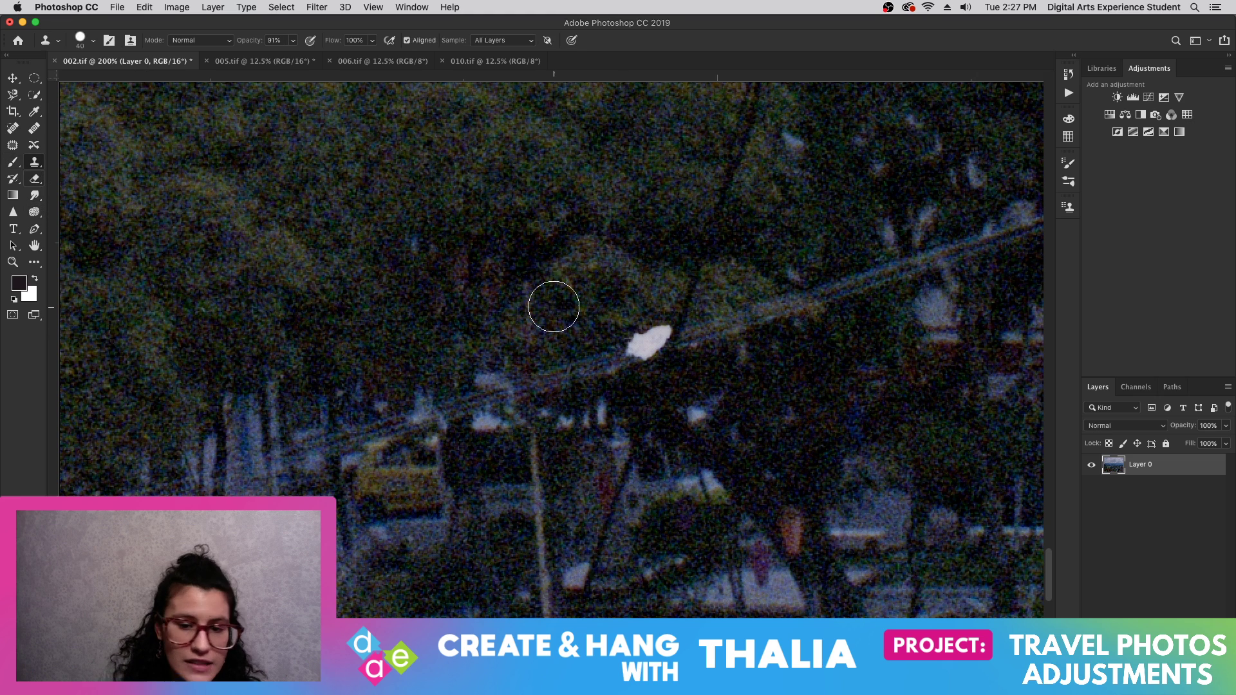
left_click(625, 313)
key("super+z")
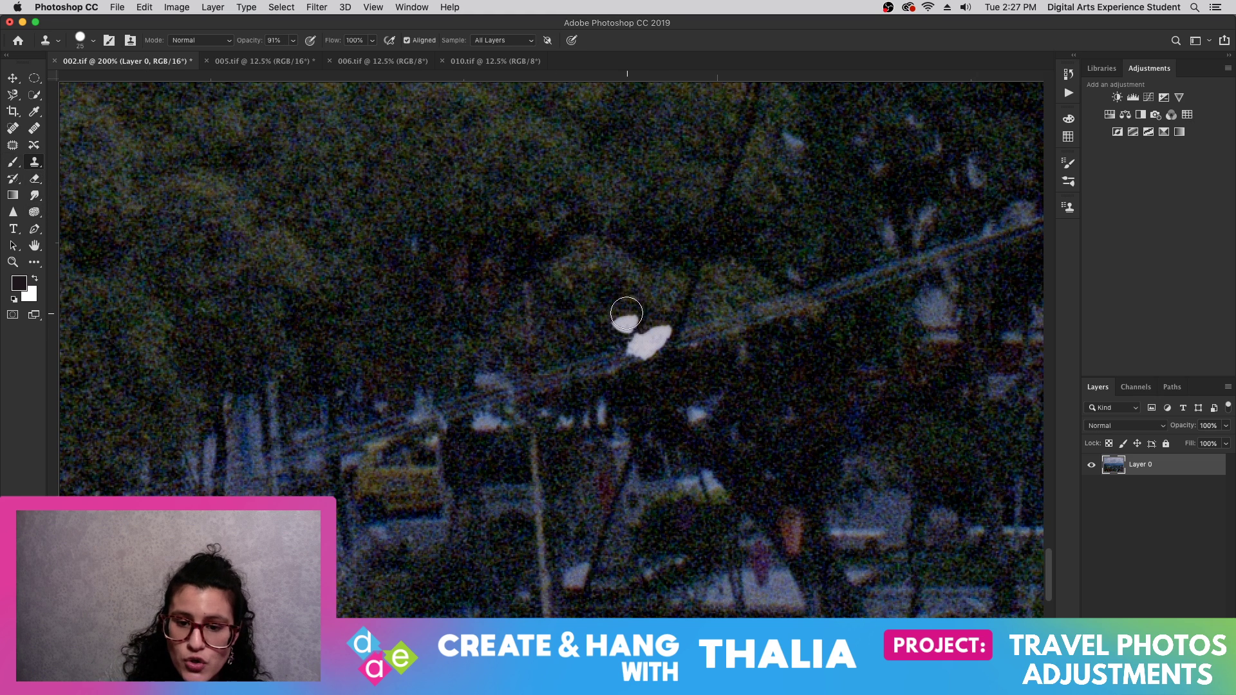
key("bracketleft")
key("bracketleft")
key("bracketleft")
key("bracketleft")
left_click(622, 318)
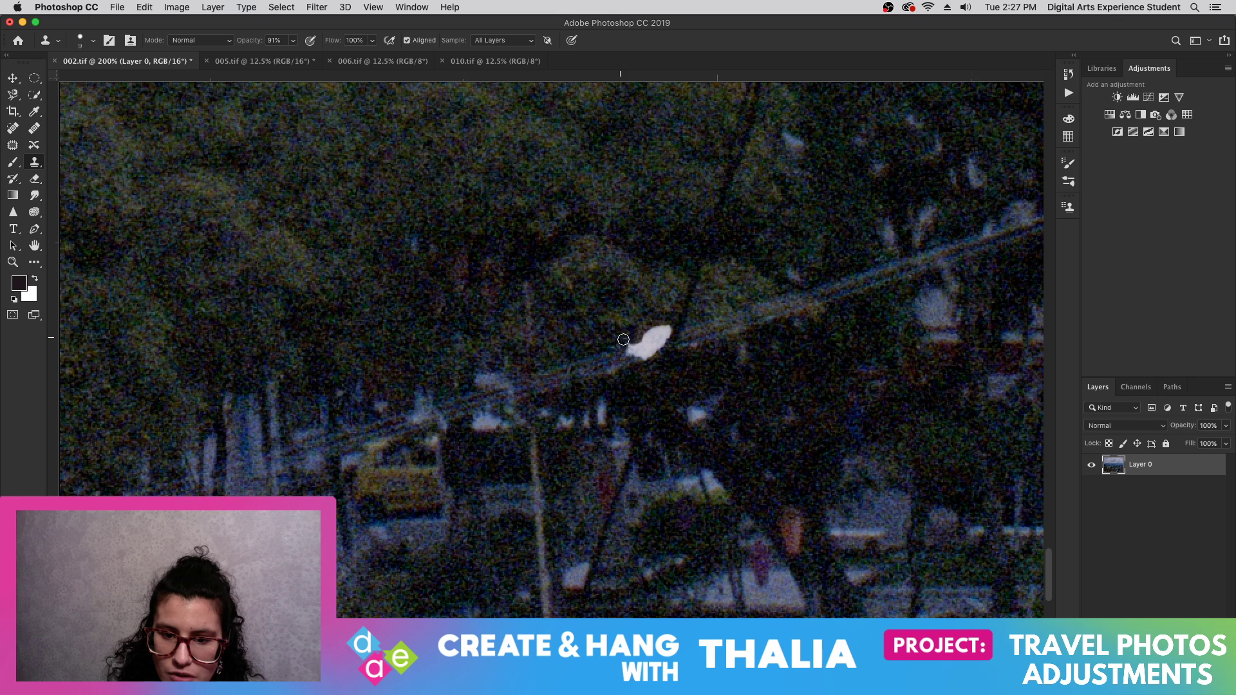
left_click(655, 329)
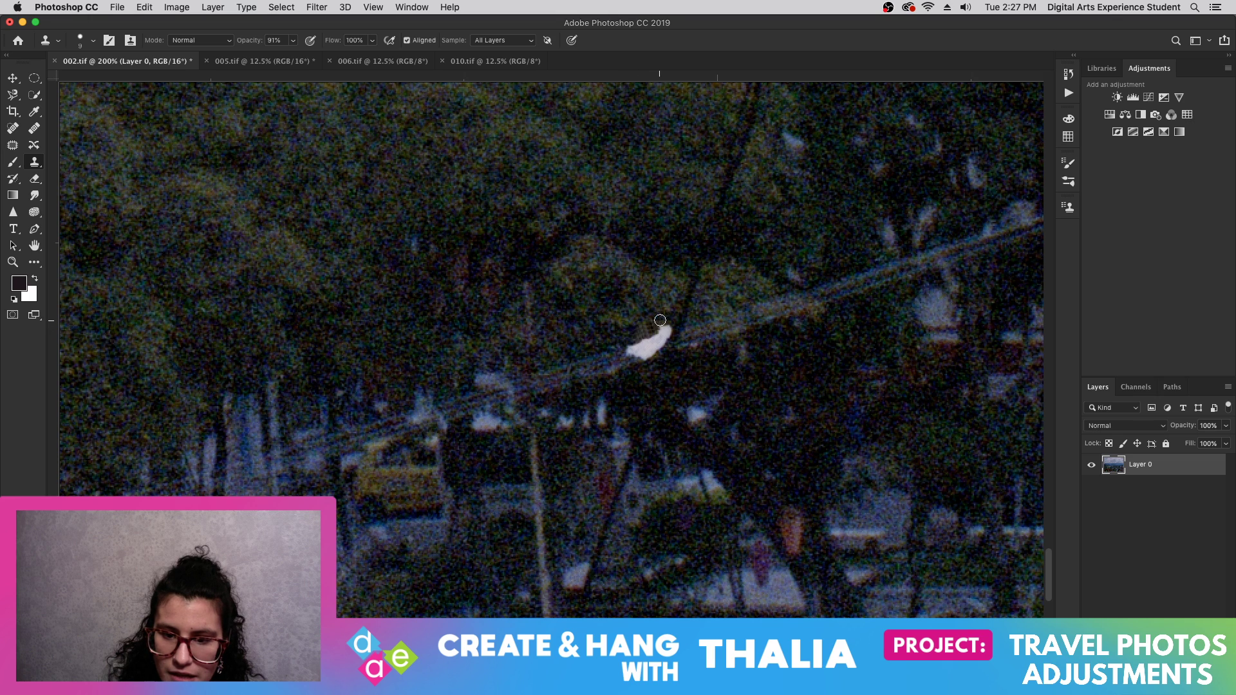
left_click(667, 327)
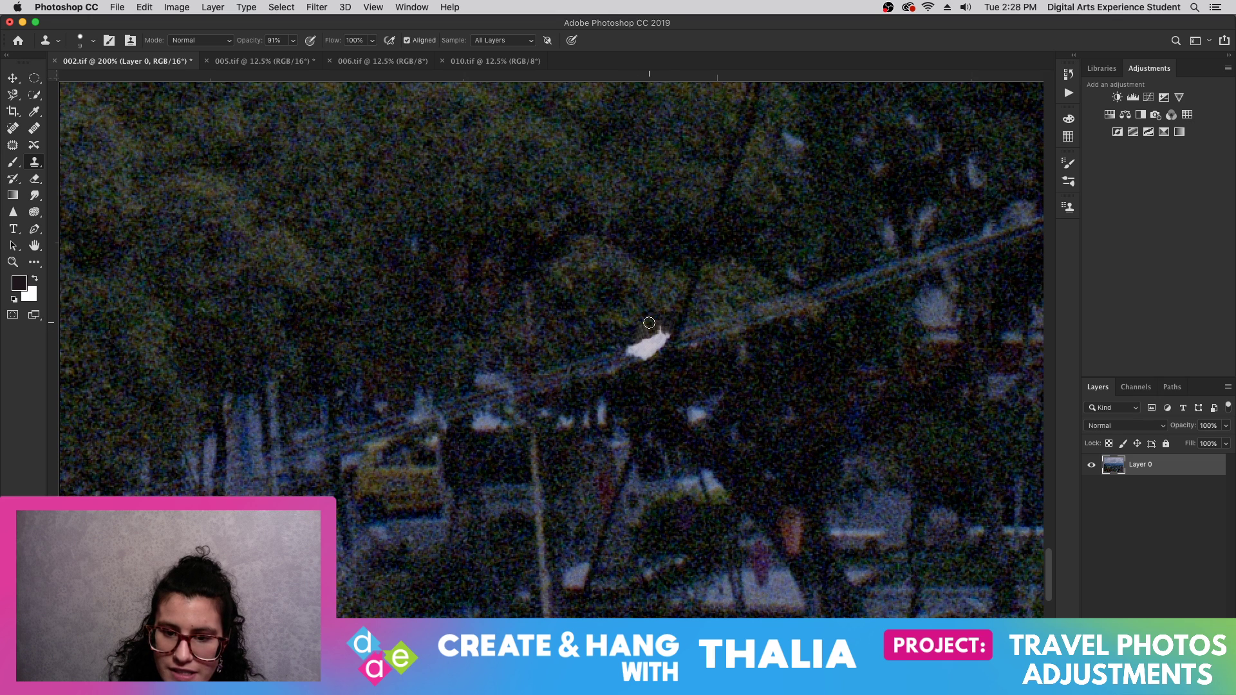
left_click(646, 330)
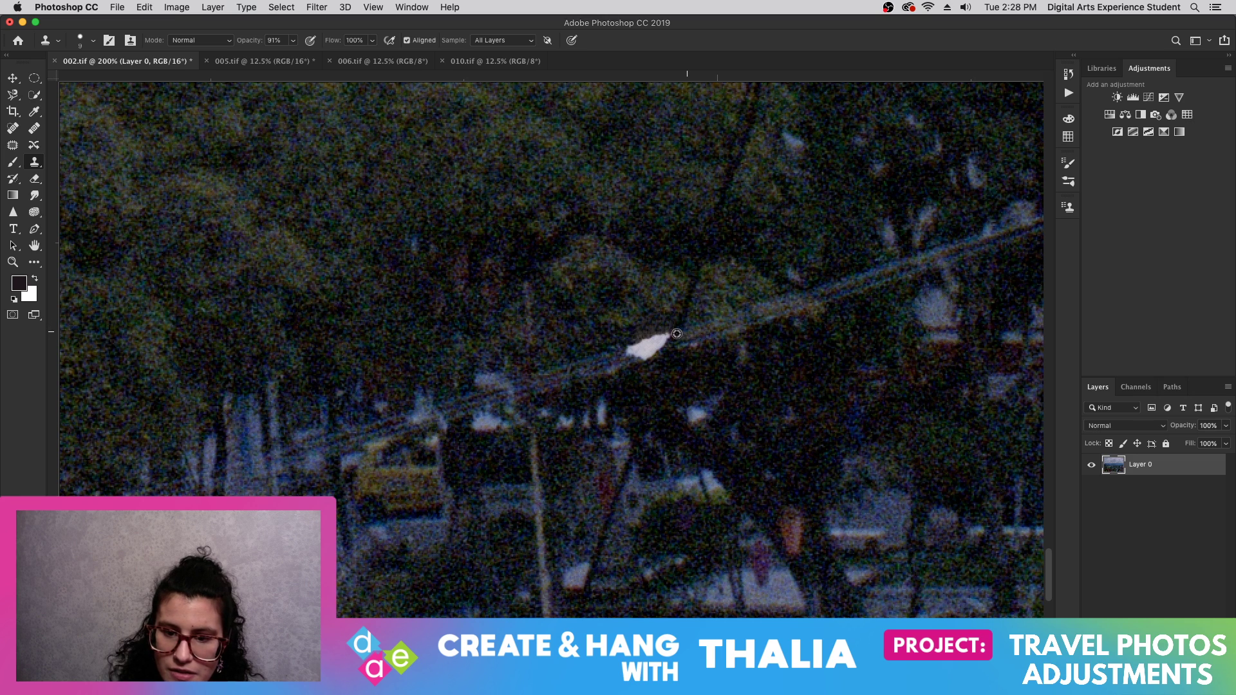
left_click(668, 334)
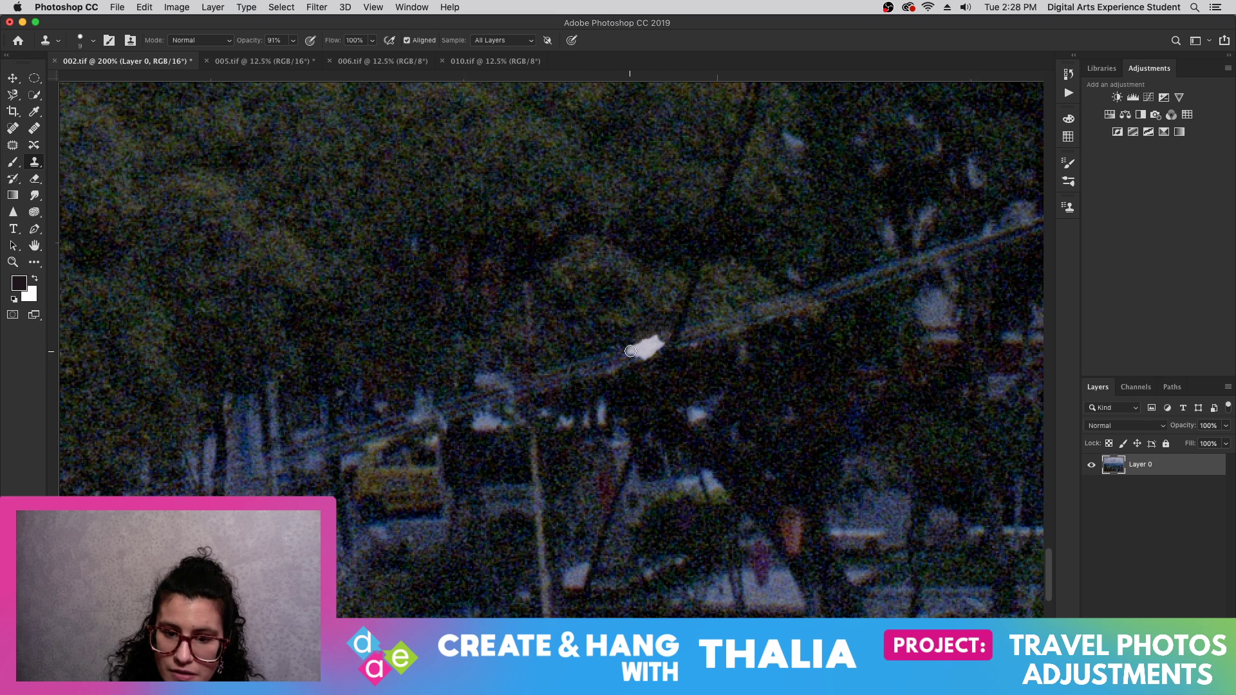
- Clone over the remaining white sliver so the cable continues unbroken across the spot
left_click_drag(630, 351, 646, 345)
left_click(651, 341)
left_click(639, 355)
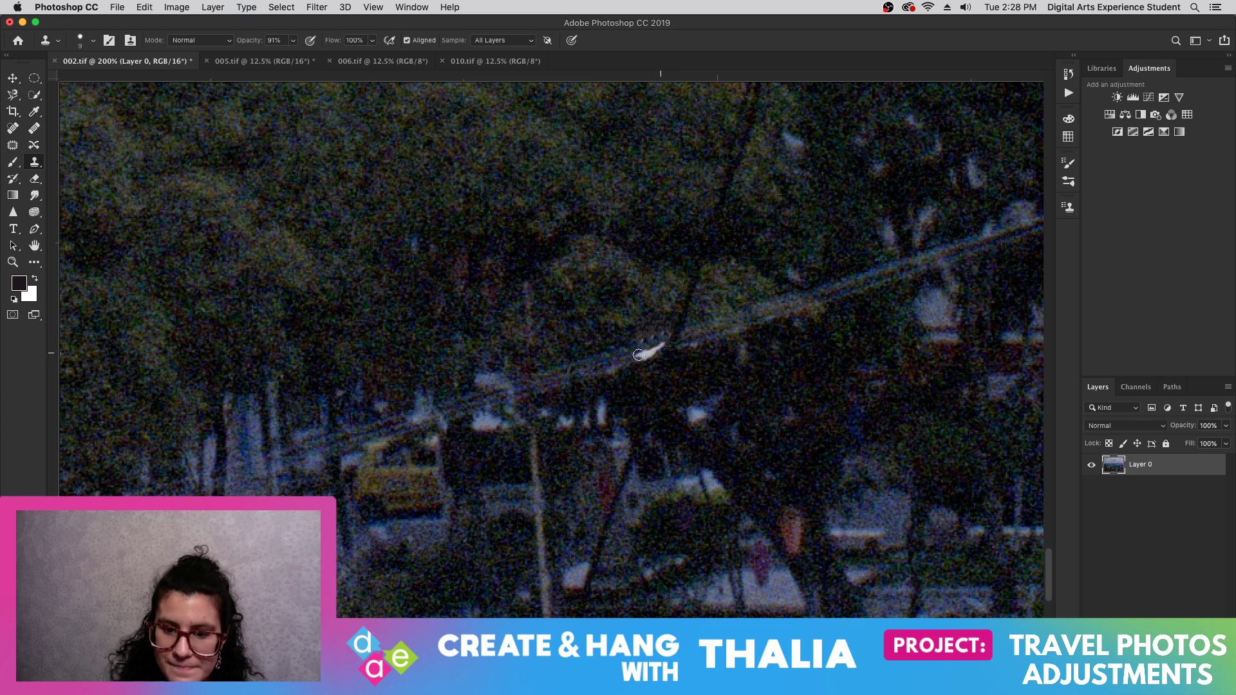
left_click_drag(639, 355, 652, 353)
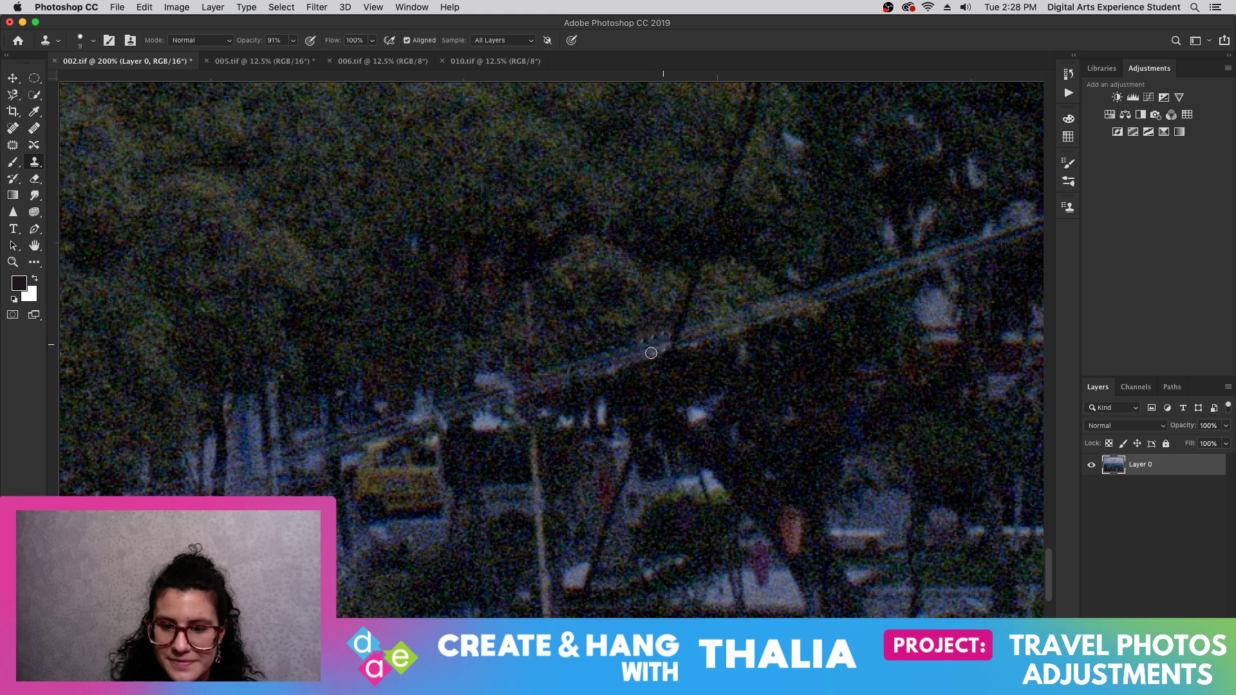
- Raise the computer's sound volume
left_click(968, 8)
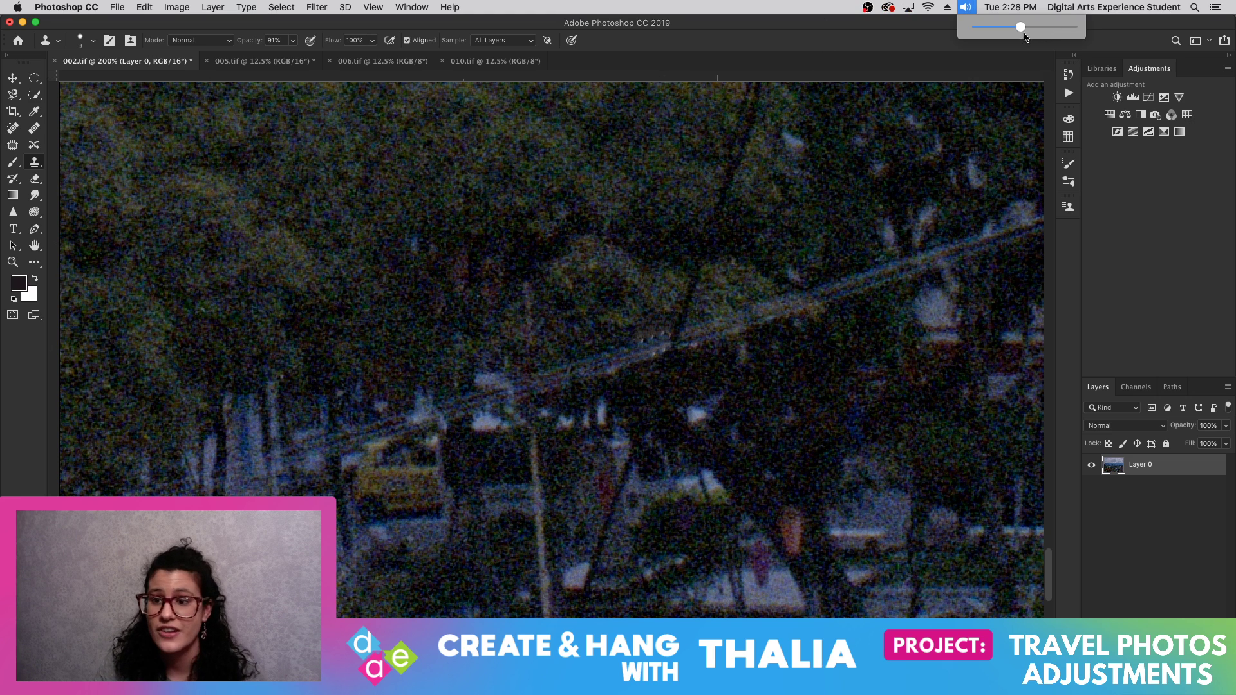
left_click_drag(1029, 26, 1059, 27)
left_click(966, 7)
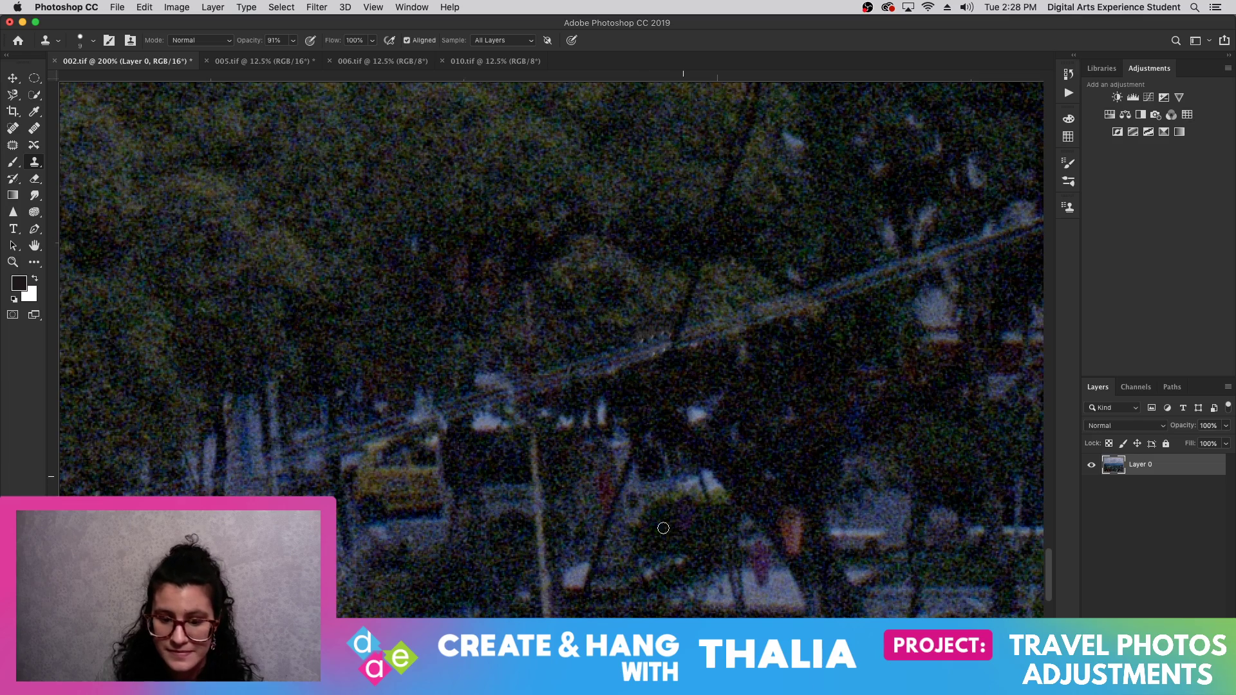
- Clean the leftover bright specks along the retouched cable with a 5 px Clone Stamp
scroll(551, 350, "right", 10)
scroll(551, 350, "left", 9)
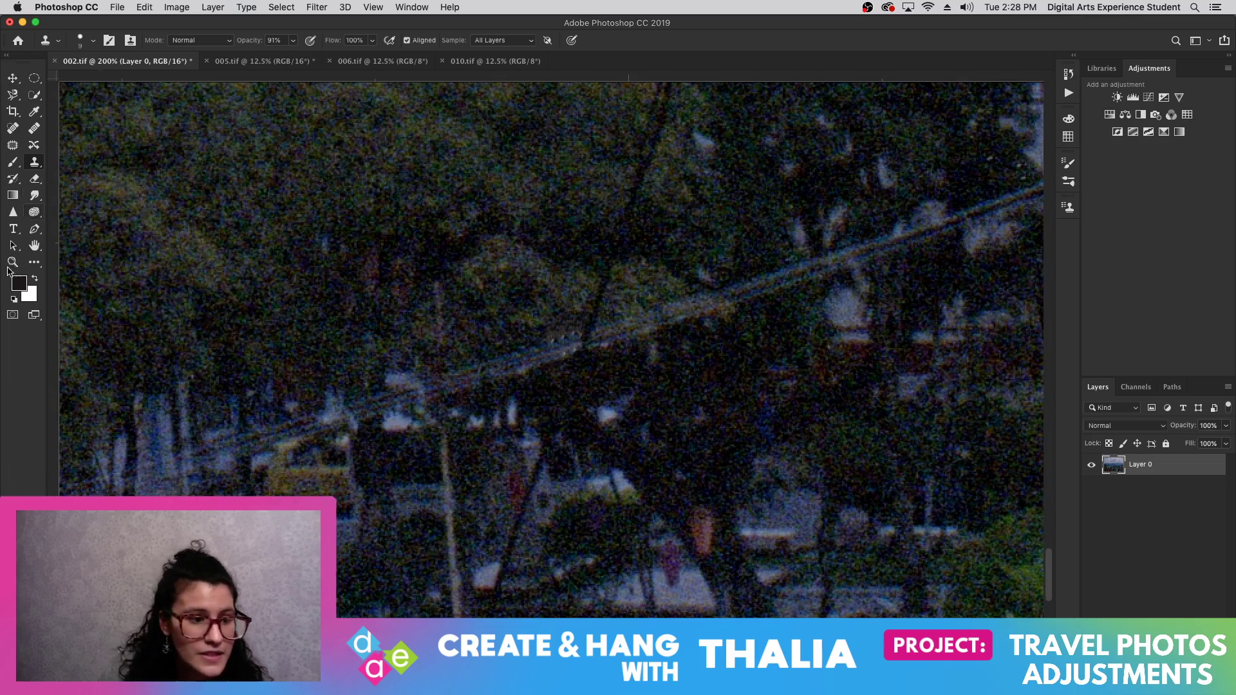
left_click(13, 263)
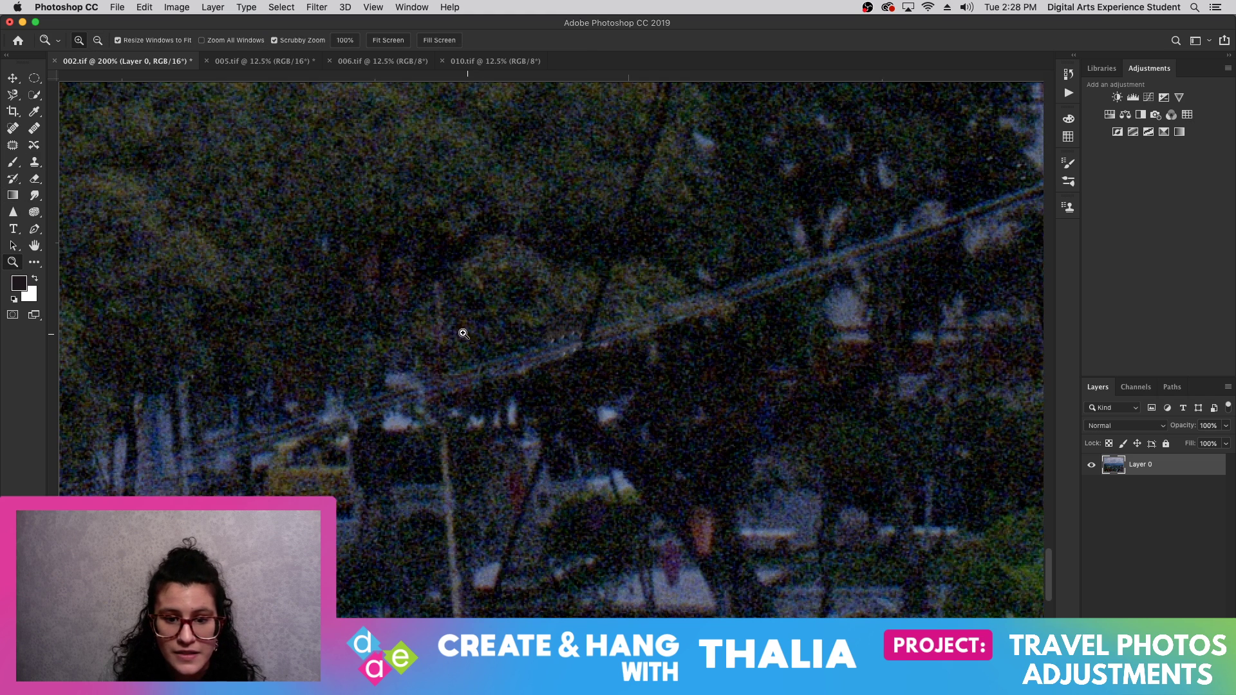
left_click(35, 165)
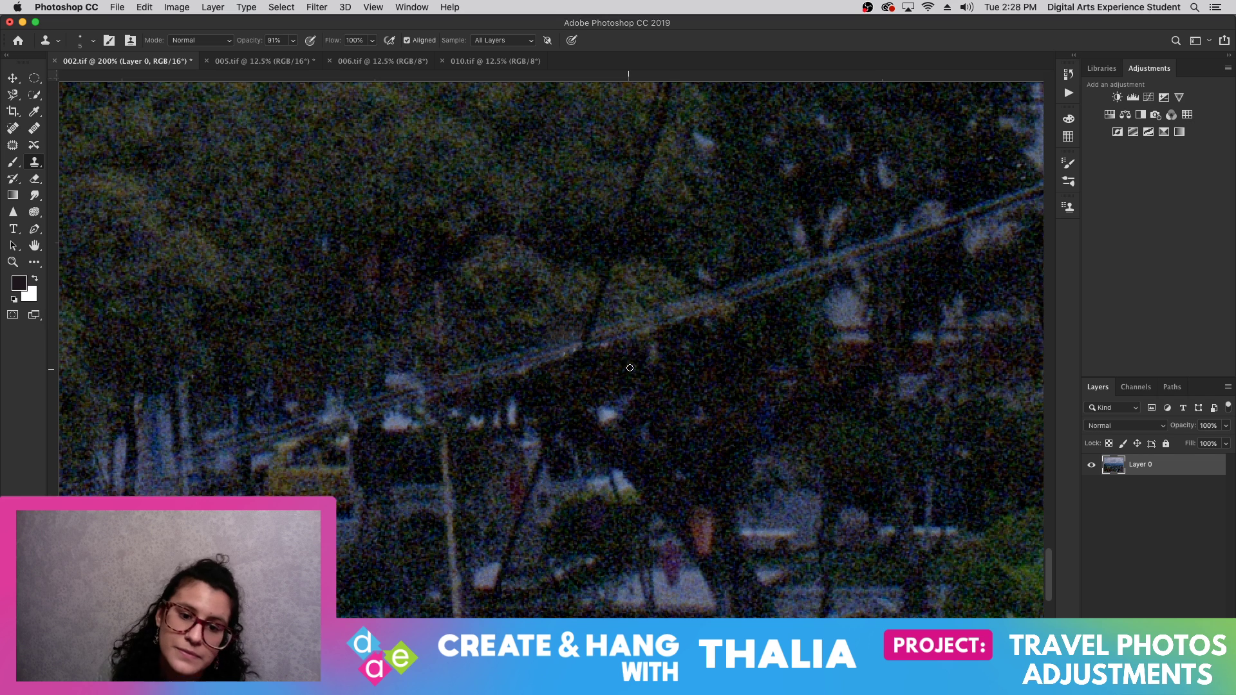
- Zoom out to 66.7% and inspect the retouched cable area in front of the trees
left_click(12, 262)
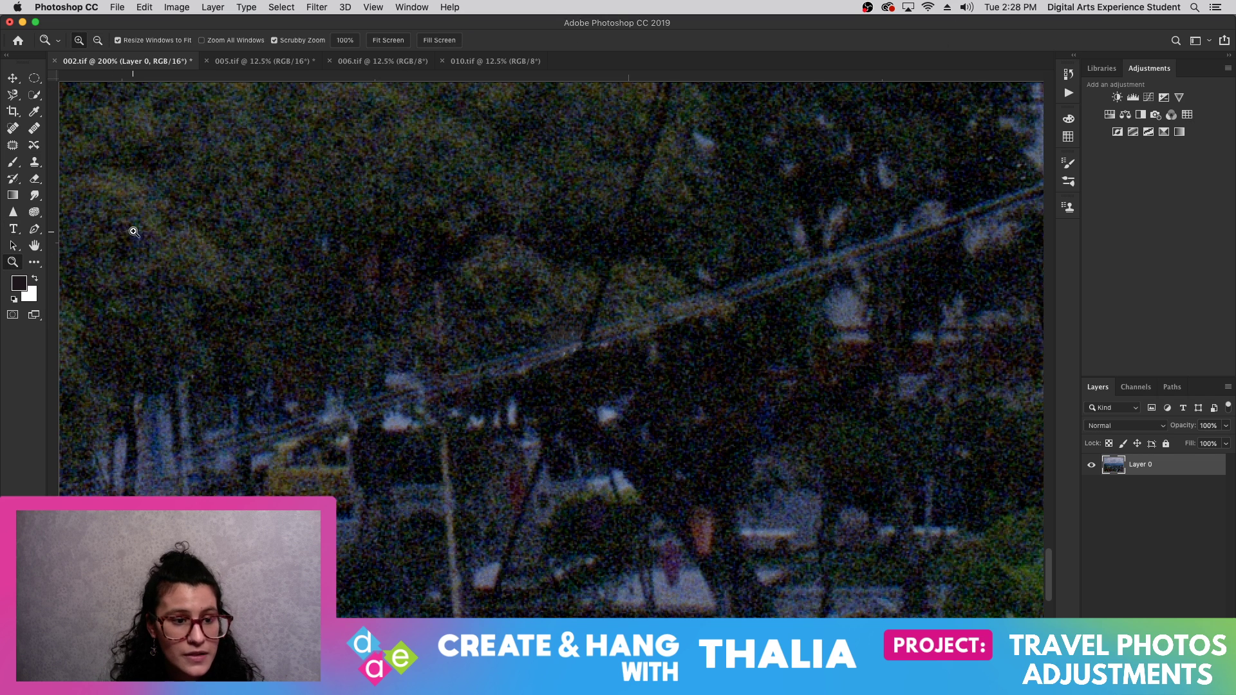
left_click(135, 231, "alt")
left_click(134, 230, "alt")
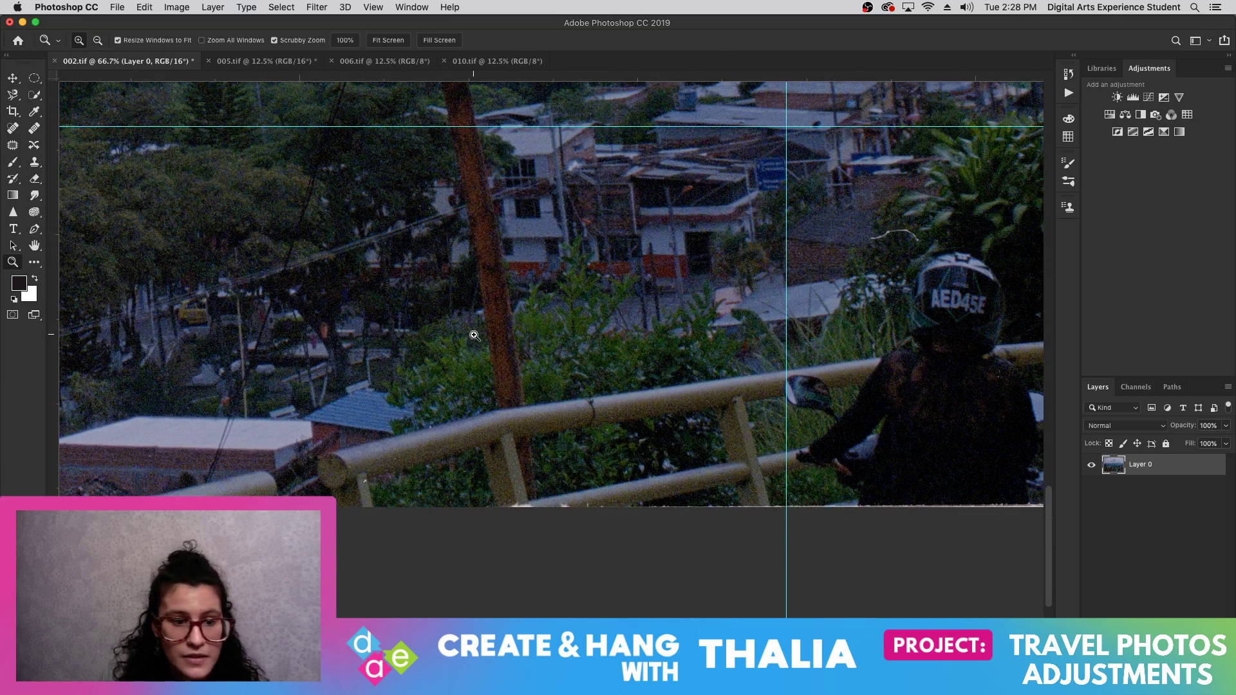
scroll(762, 364, "left", 10)
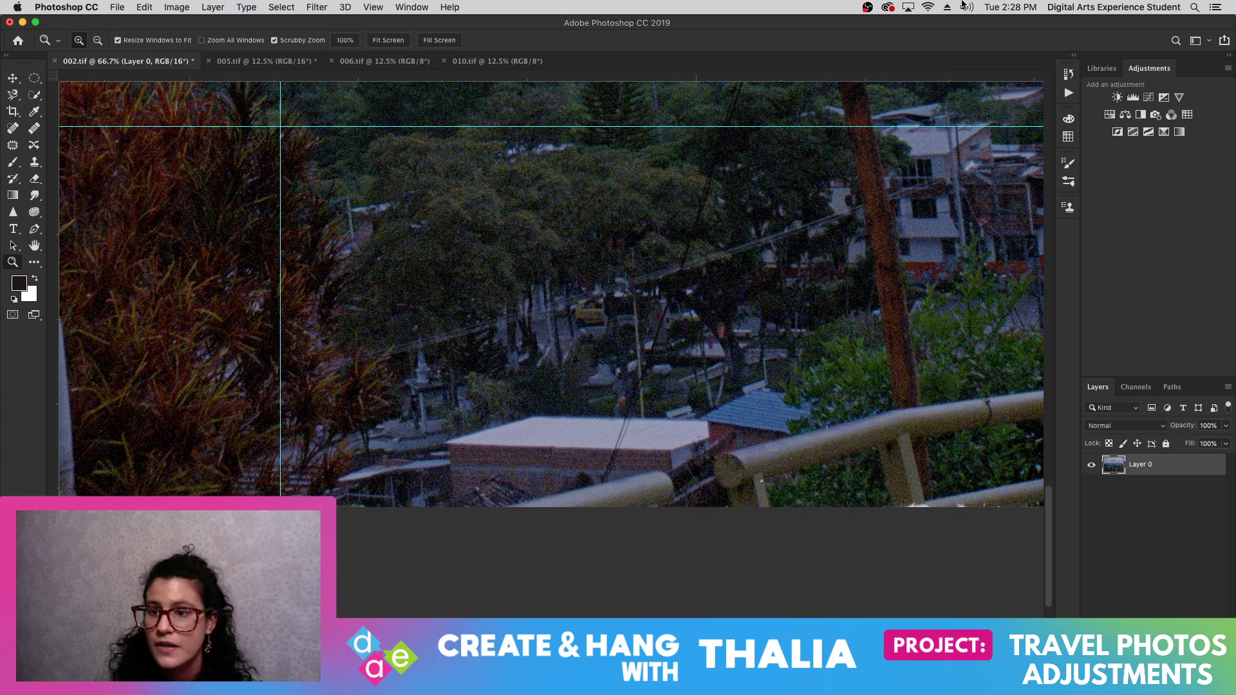
- Readjust the computer's sound volume
left_click(965, 6)
mouse_move(1016, 31)
left_mouse_down()
mouse_move(998, 27)
mouse_move(1017, 27)
left_mouse_up()
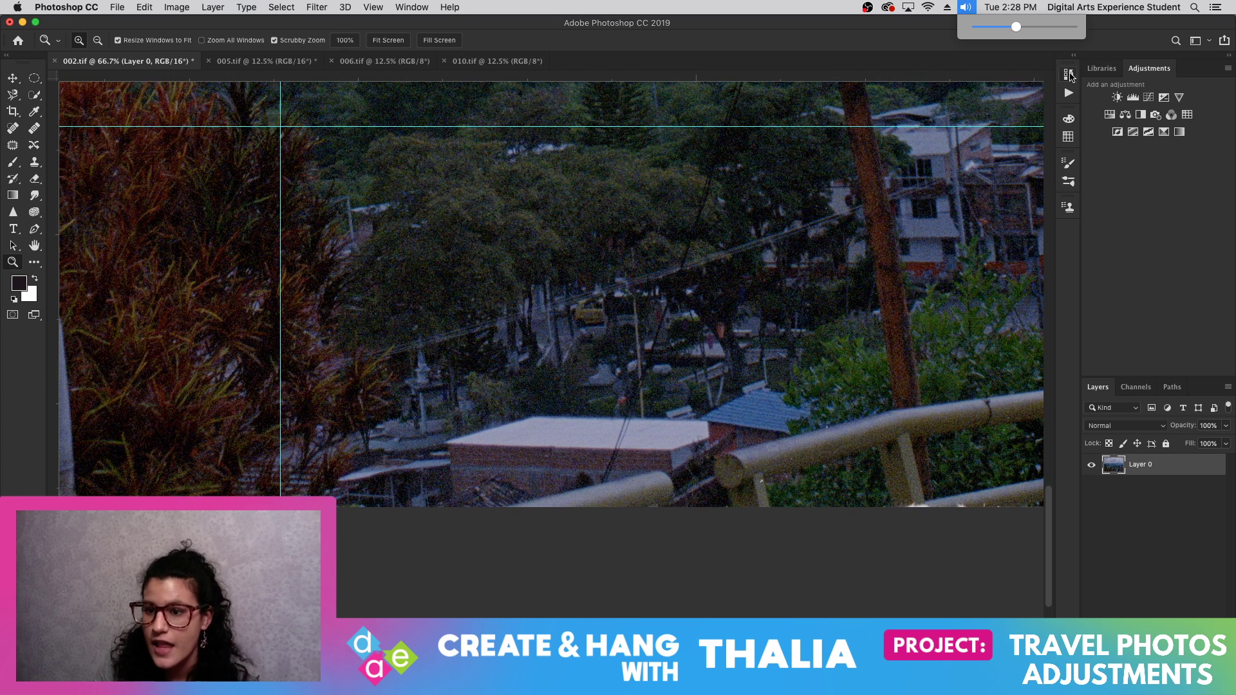
- Step back through the History to a Clone Stamp state from before the white spot on the cable was removed
left_click(1069, 75)
left_click(1069, 75)
left_click(958, 142)
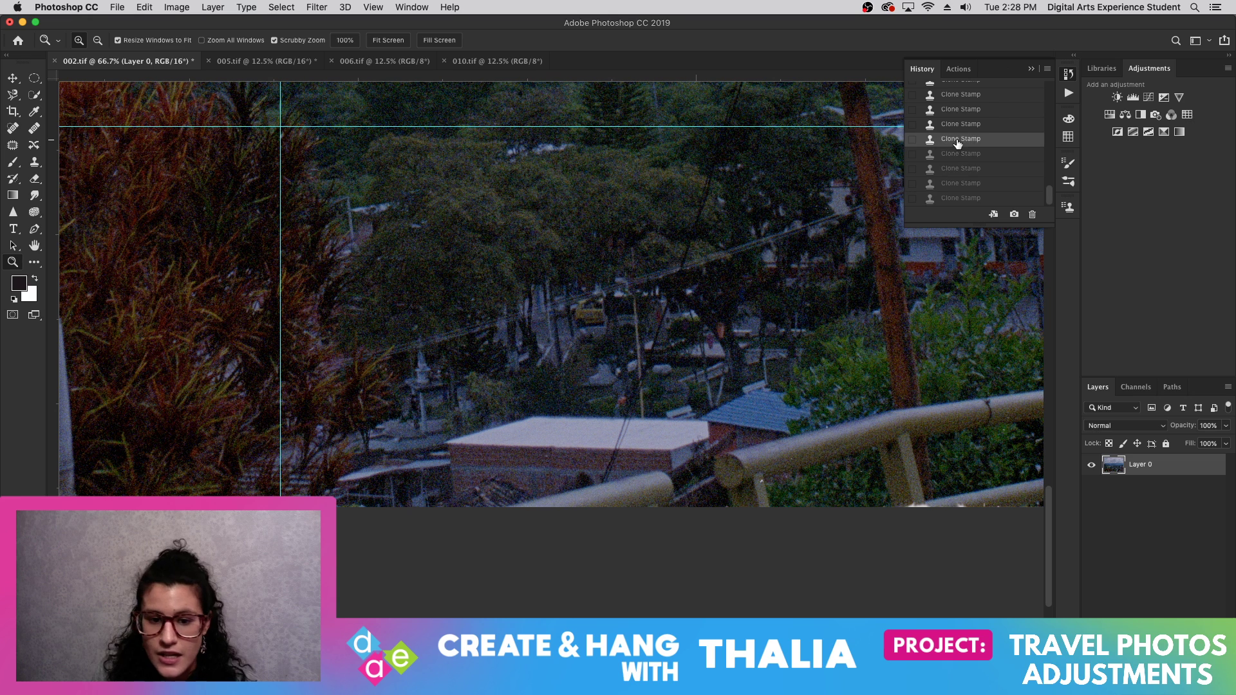
left_click(962, 113)
key("super+shift+z")
key("super+shift+z")
key("super+shift+z")
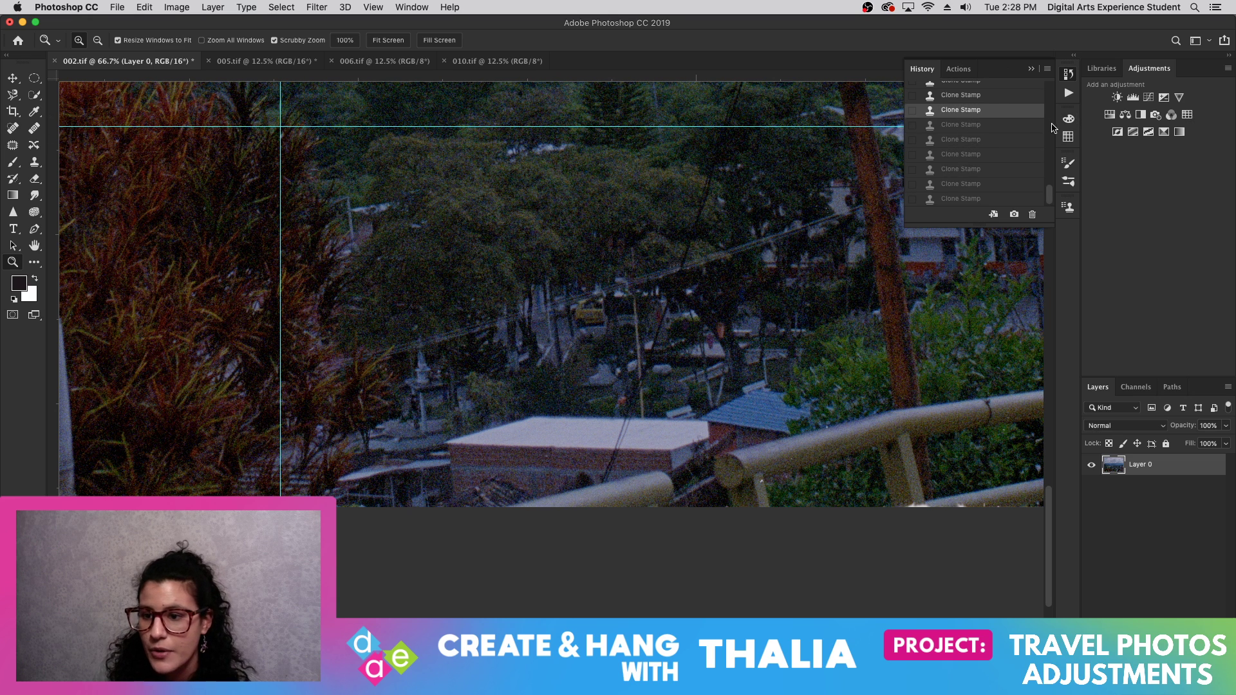
left_click(985, 95)
left_click(985, 118)
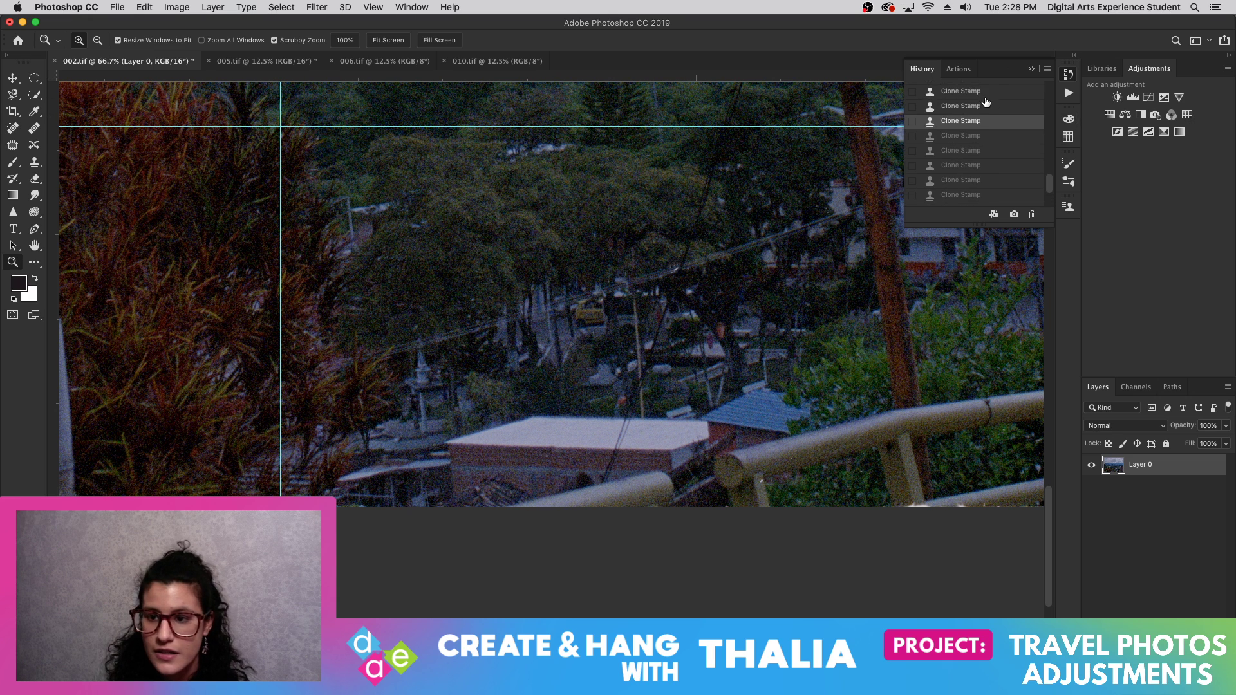
left_click(991, 96)
scroll(992, 113, "up", 5)
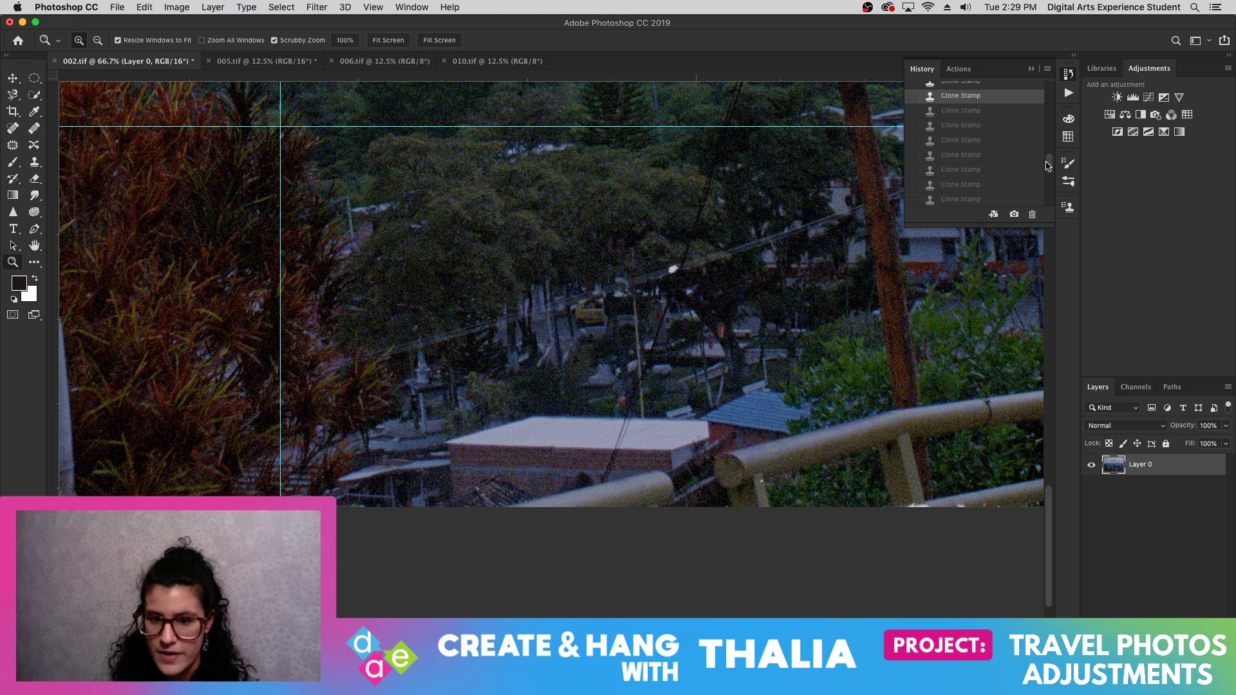
- Restore the most recent Clone Stamp state in the History and close the History
left_click_drag(1048, 166, 1049, 236)
left_click(994, 201)
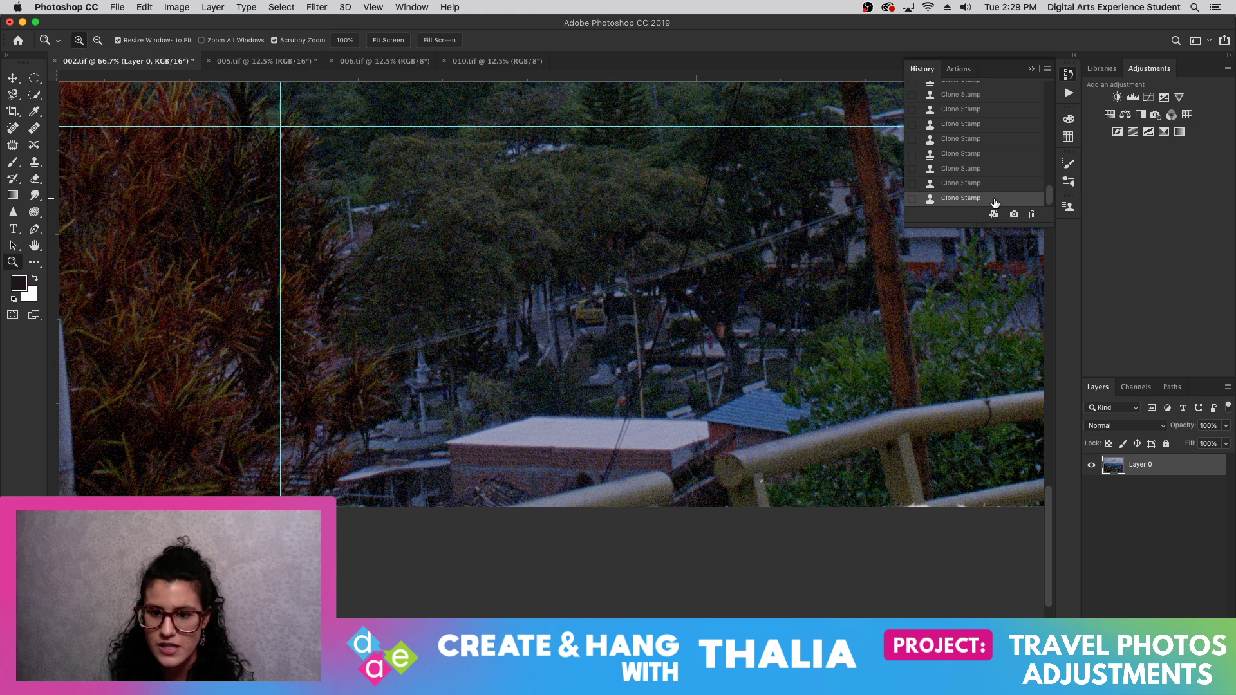
left_click(1031, 69)
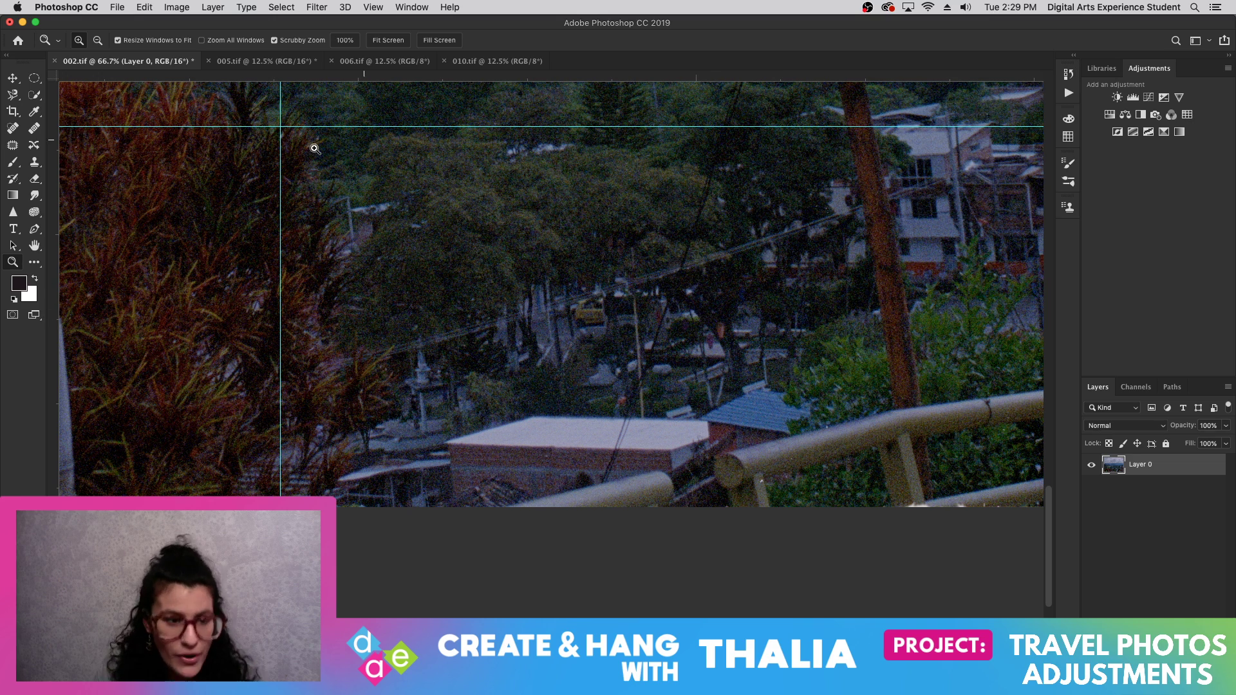
left_click(35, 178)
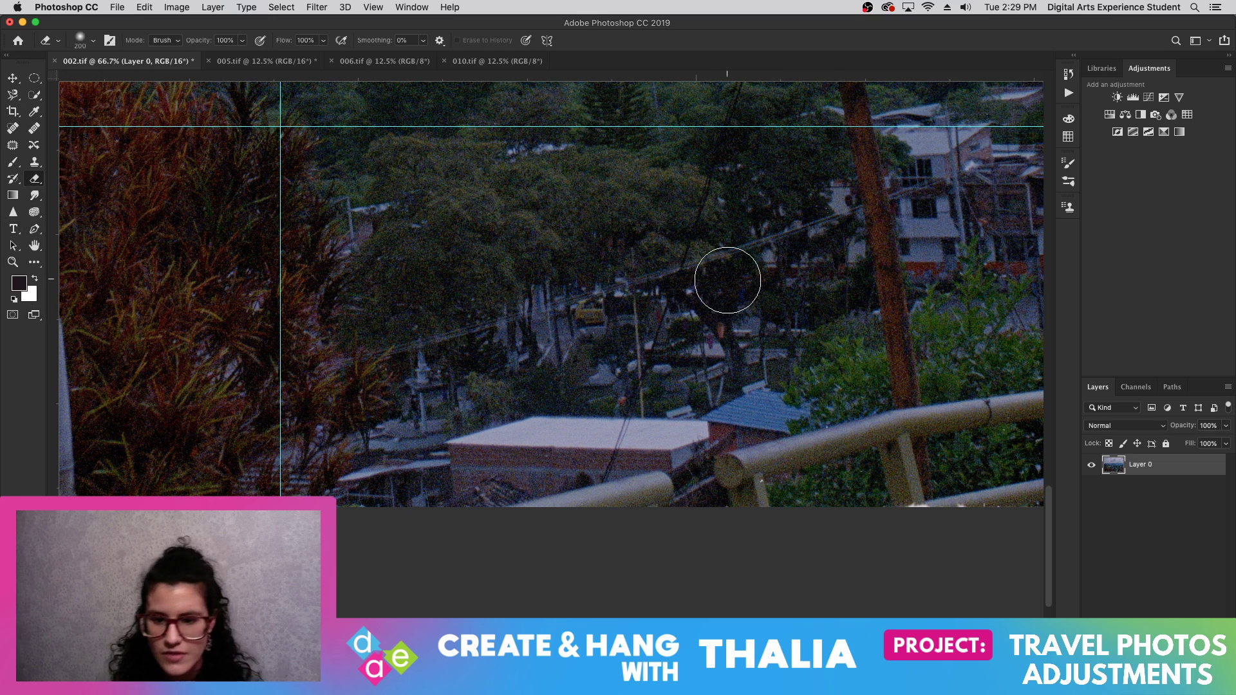
key("bracketleft")
key("bracketleft")
key("bracketleft")
key("bracketleft")
key("bracketleft")
key("bracketleft")
key("bracketleft")
key("bracketleft")
key("bracketleft")
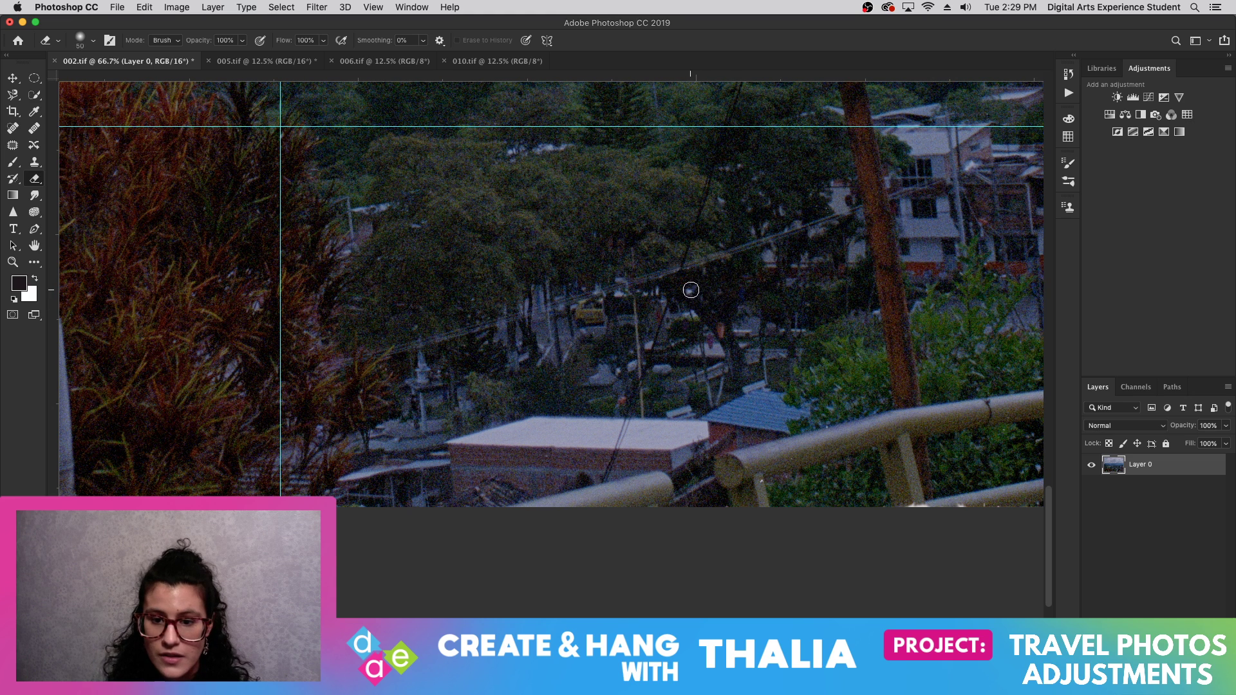
left_click_drag(691, 291, 705, 292)
key("super+z")
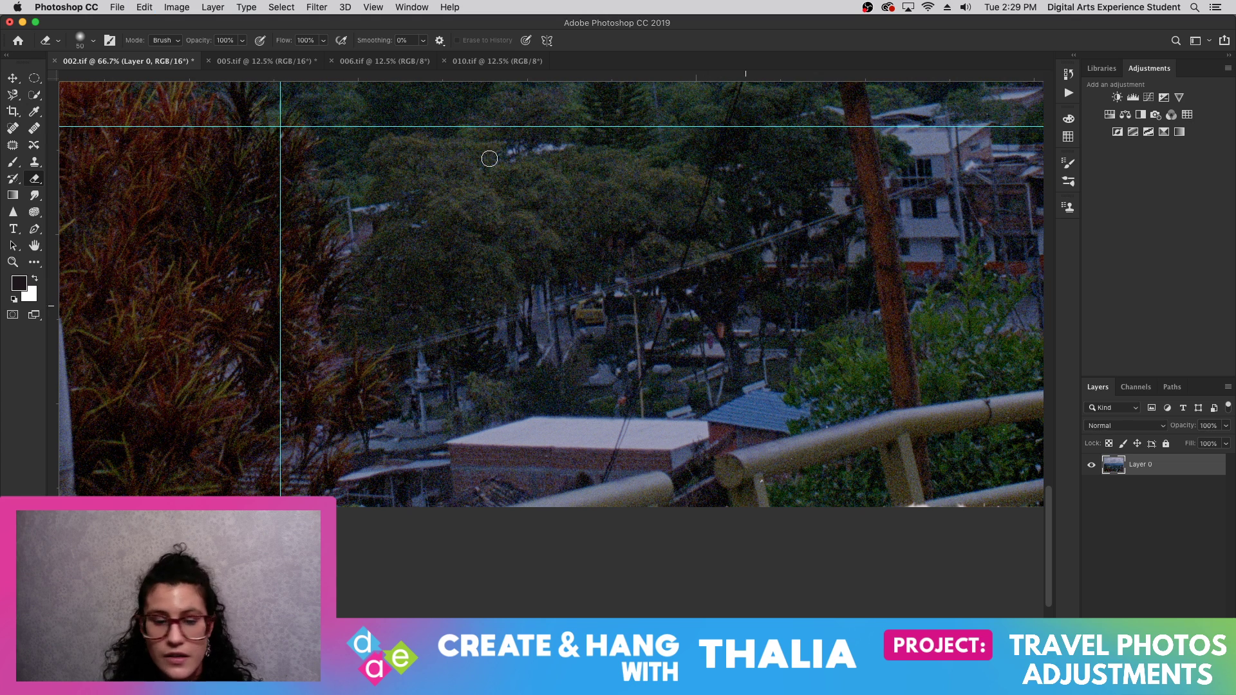
- Clone dark foliage over the bright spot in the trees below the overhead cable, using the Clone Stamp with its brush enlarged to 30
left_click(35, 162)
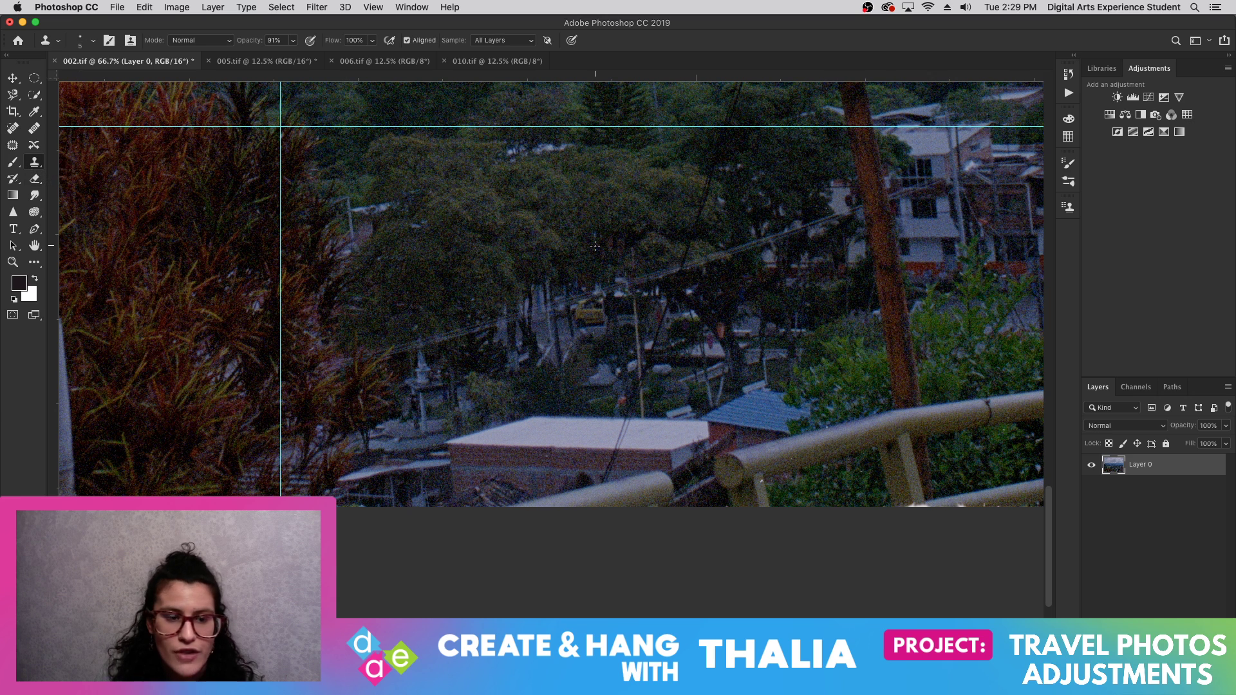
left_click(693, 300, "alt")
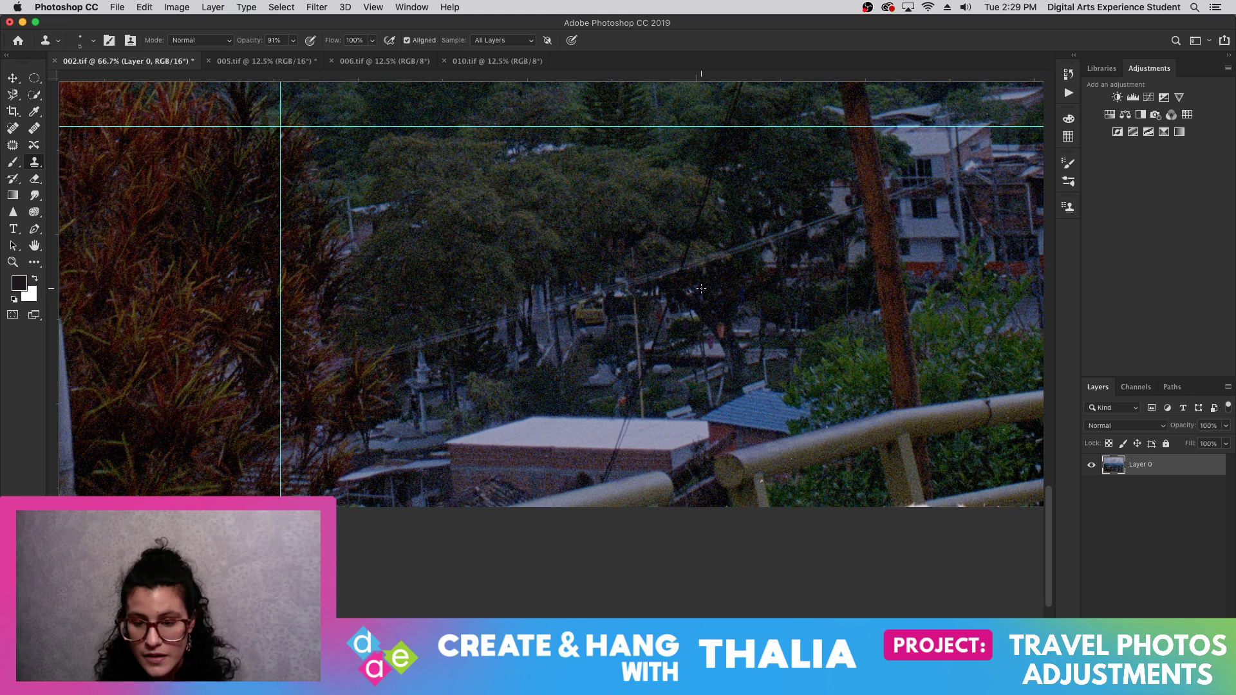
key("bracketright")
key("bracketright")
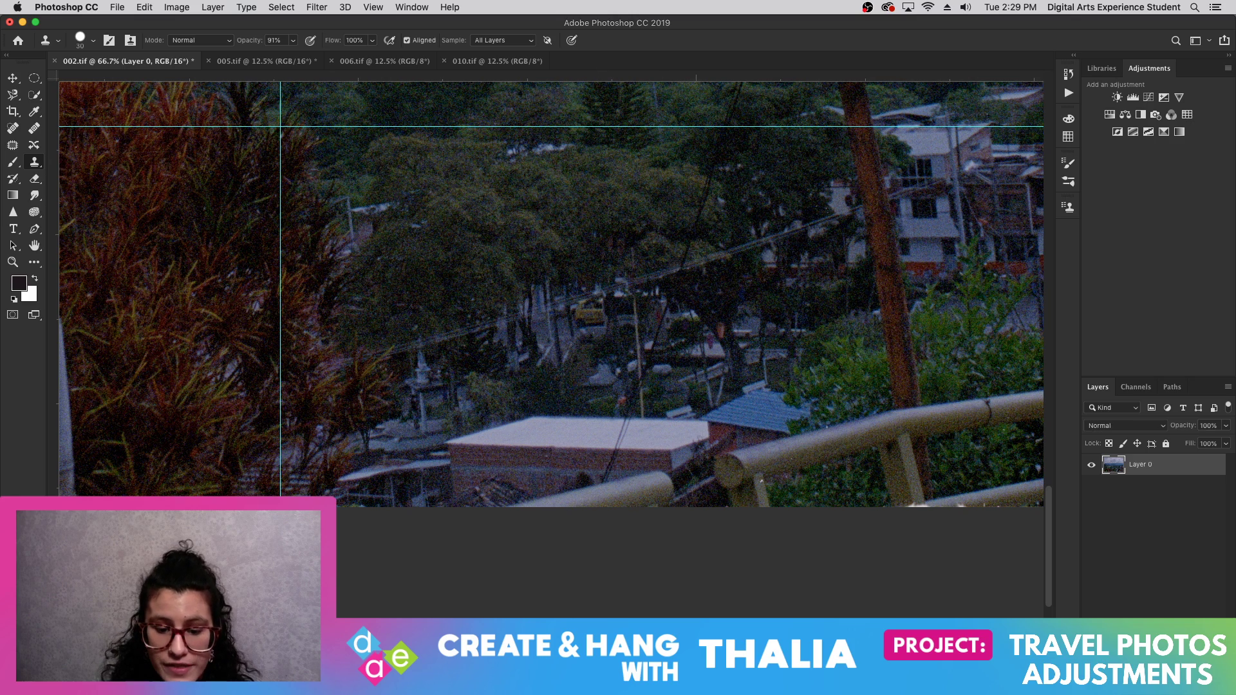
- Clone out the white marks on the photo's bottom edge beside the foot of the wooden pole, reducing the brush to 15 and 9
scroll(551, 291, "right", 10)
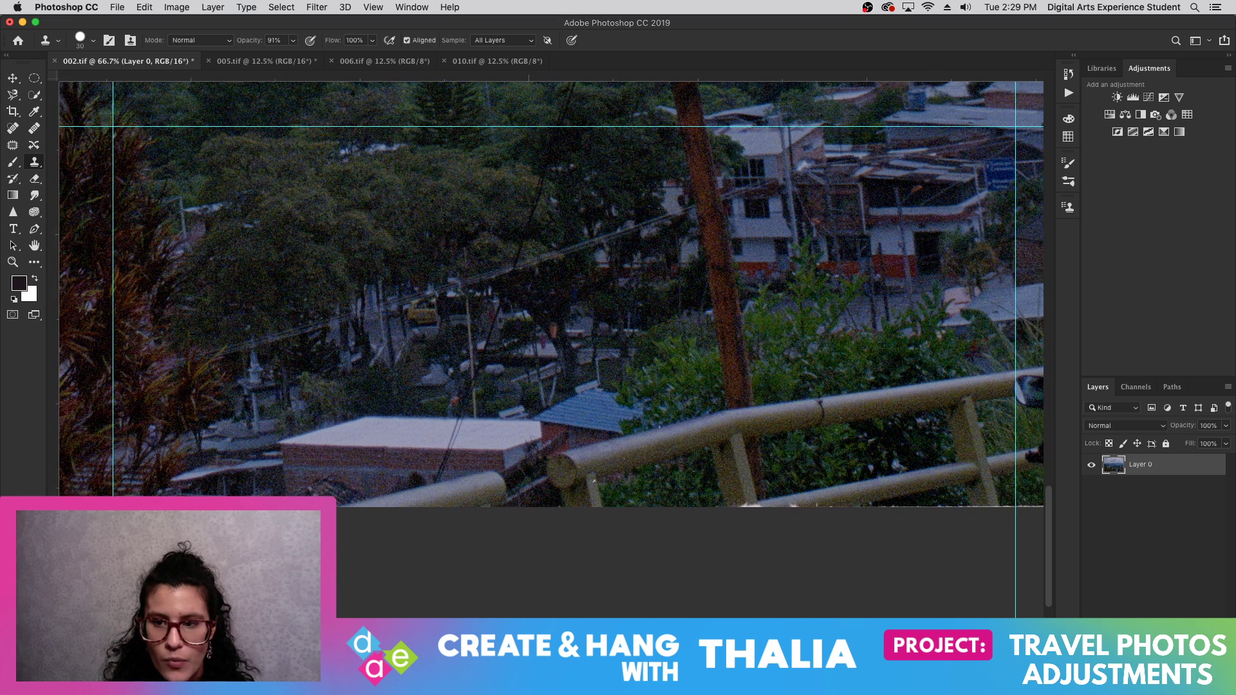
scroll(496, 515, "right", 3)
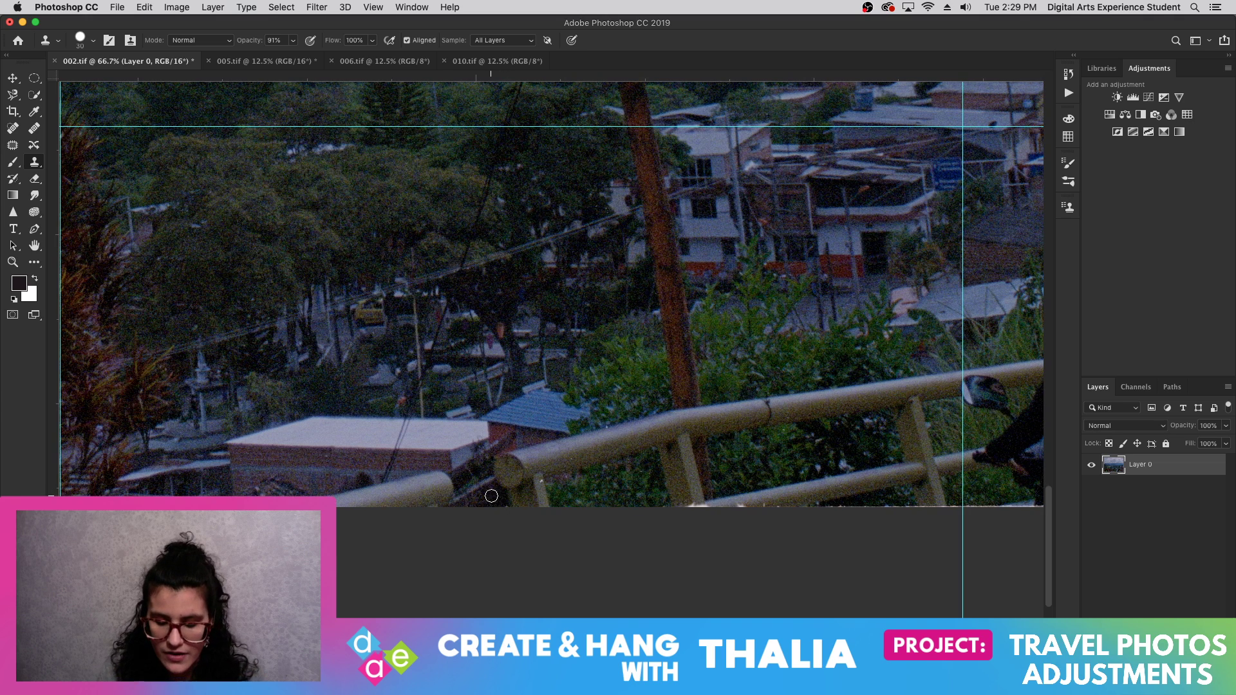
key("bracketleft")
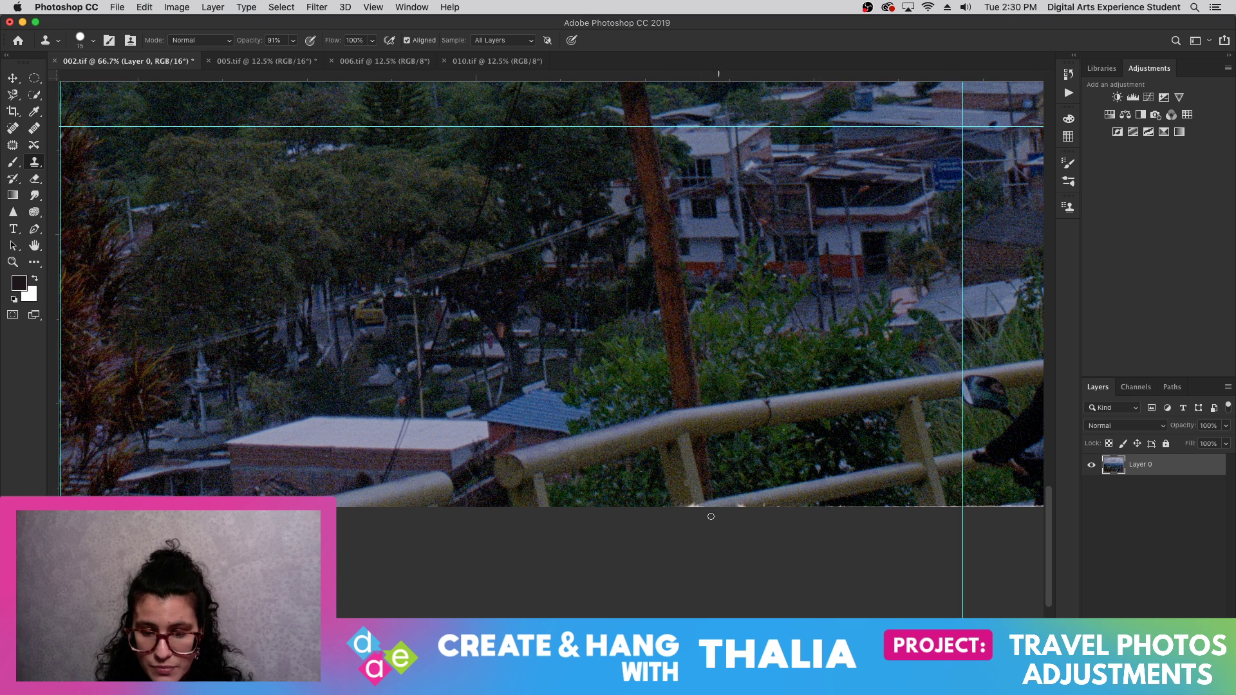
key("bracketleft")
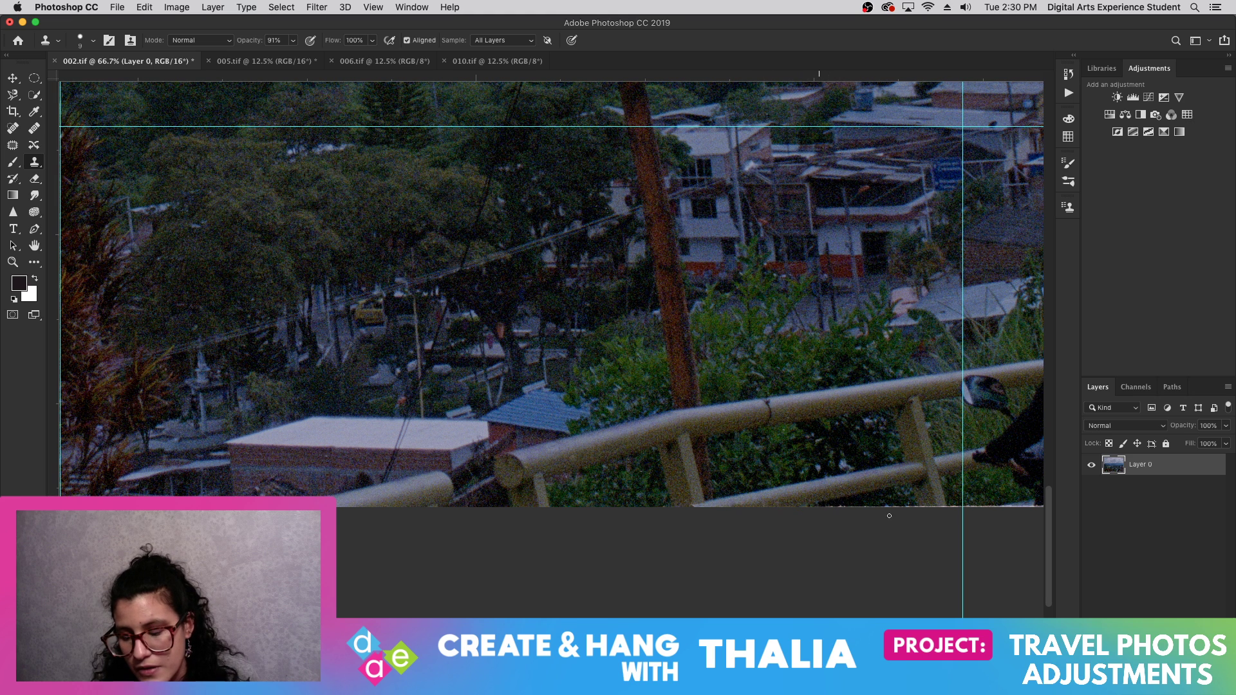
- Clone over the thin white strip along the bottom edge beneath the yellow railing with a size 30 brush, undo one stroke and reduce the brush to 15
key("bracketright")
key("bracketright")
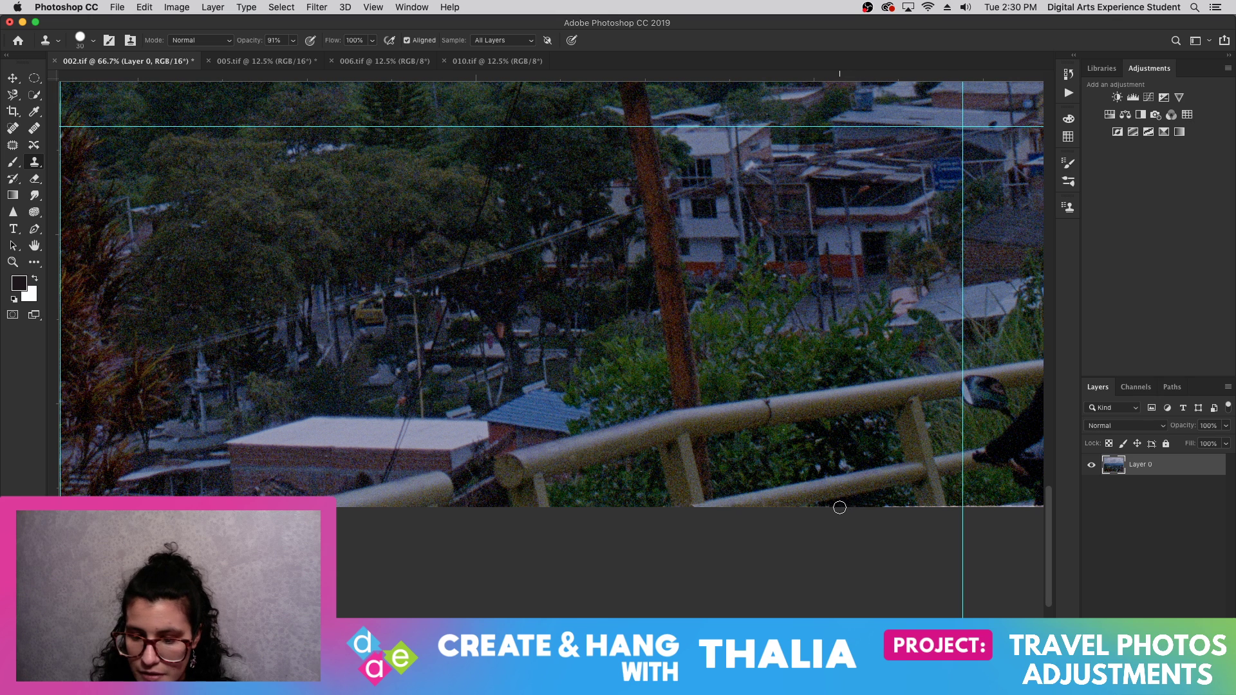
left_click_drag(840, 508, 810, 510)
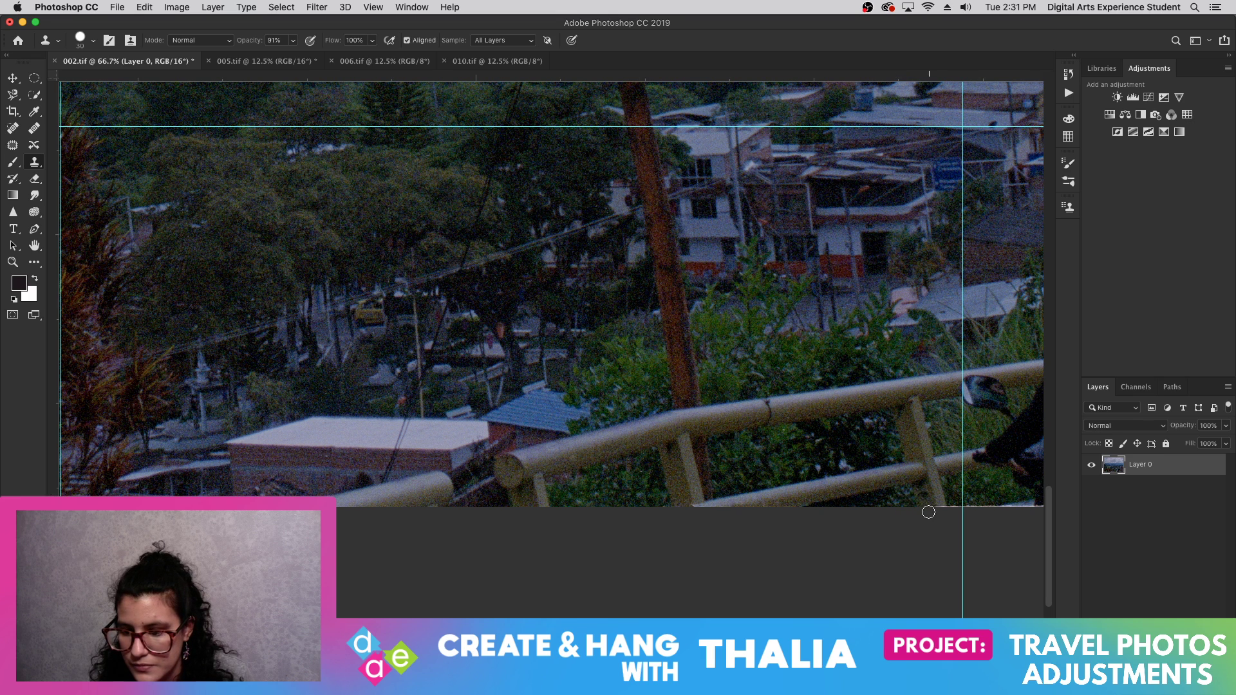
key("super+z")
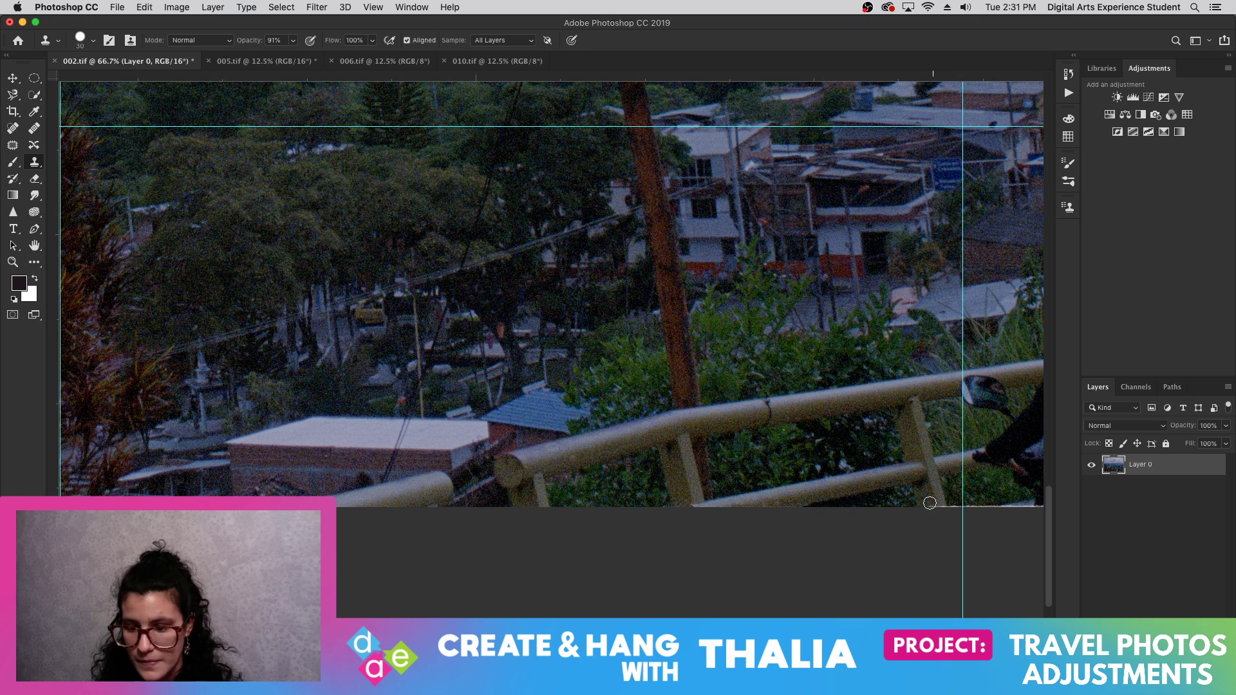
key("bracketleft")
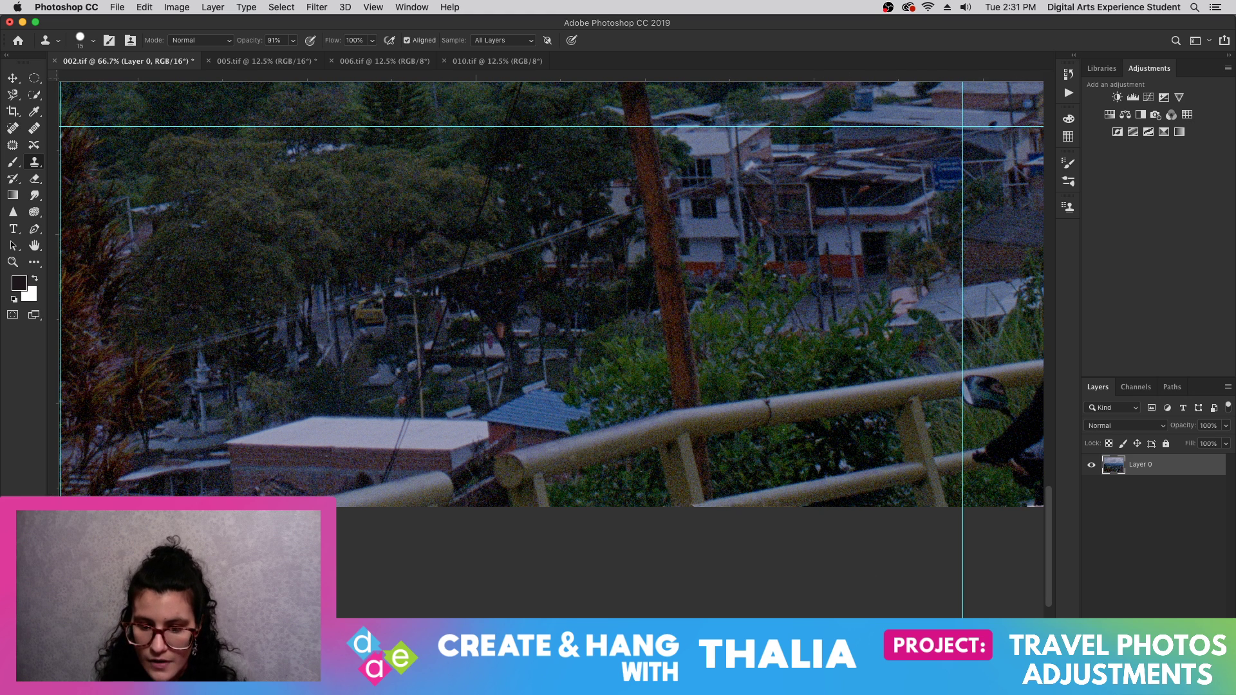
right_click(686, 586)
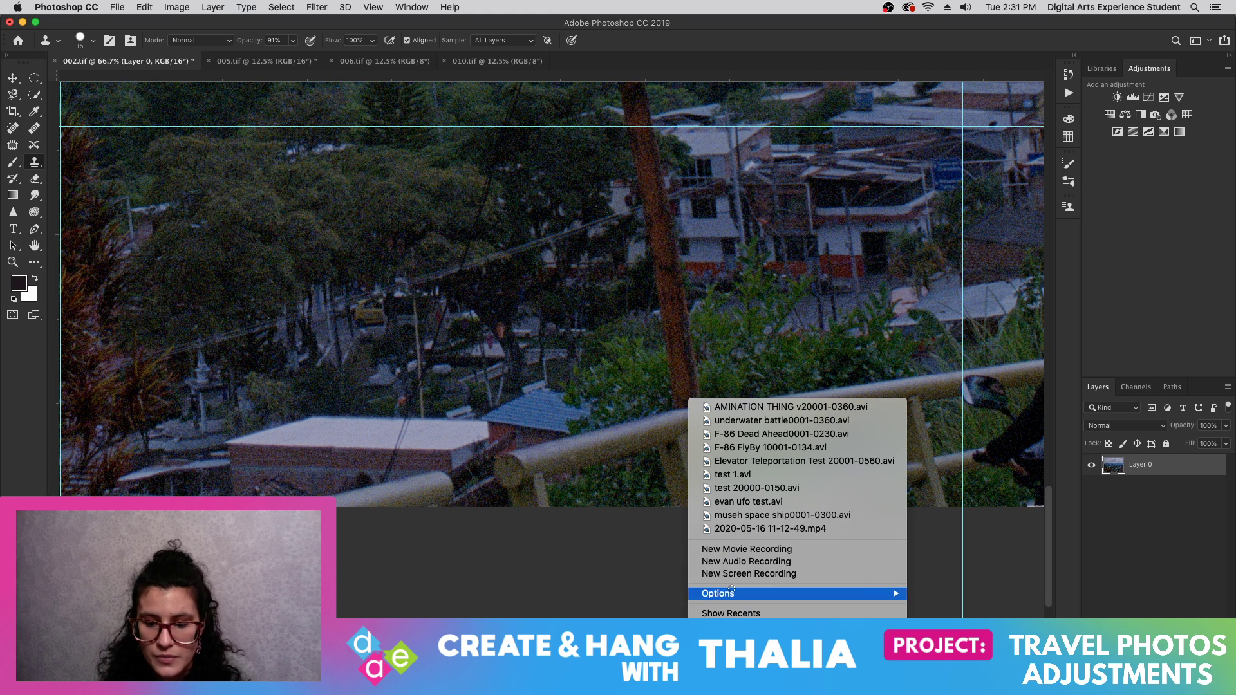
left_click(663, 582)
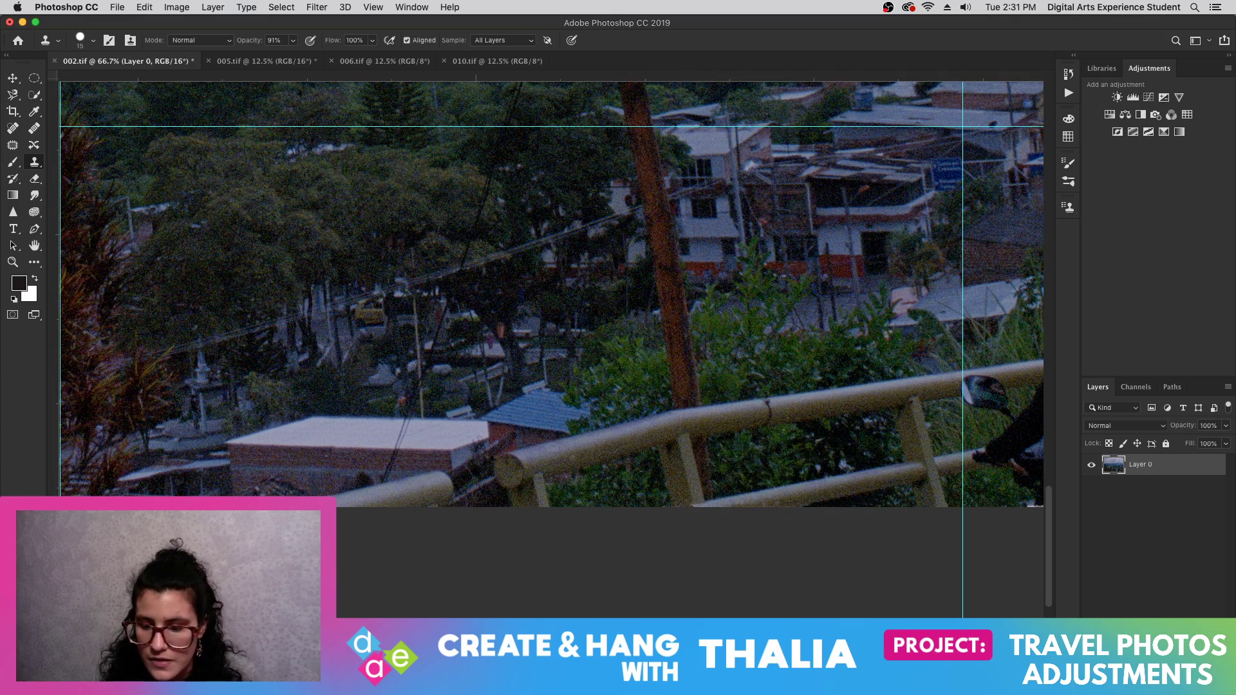
- Sample the dark area beside the motorcyclist and clone it over the white strip along the photo's bottom edge beneath the rider
scroll(469, 460, "right", 10)
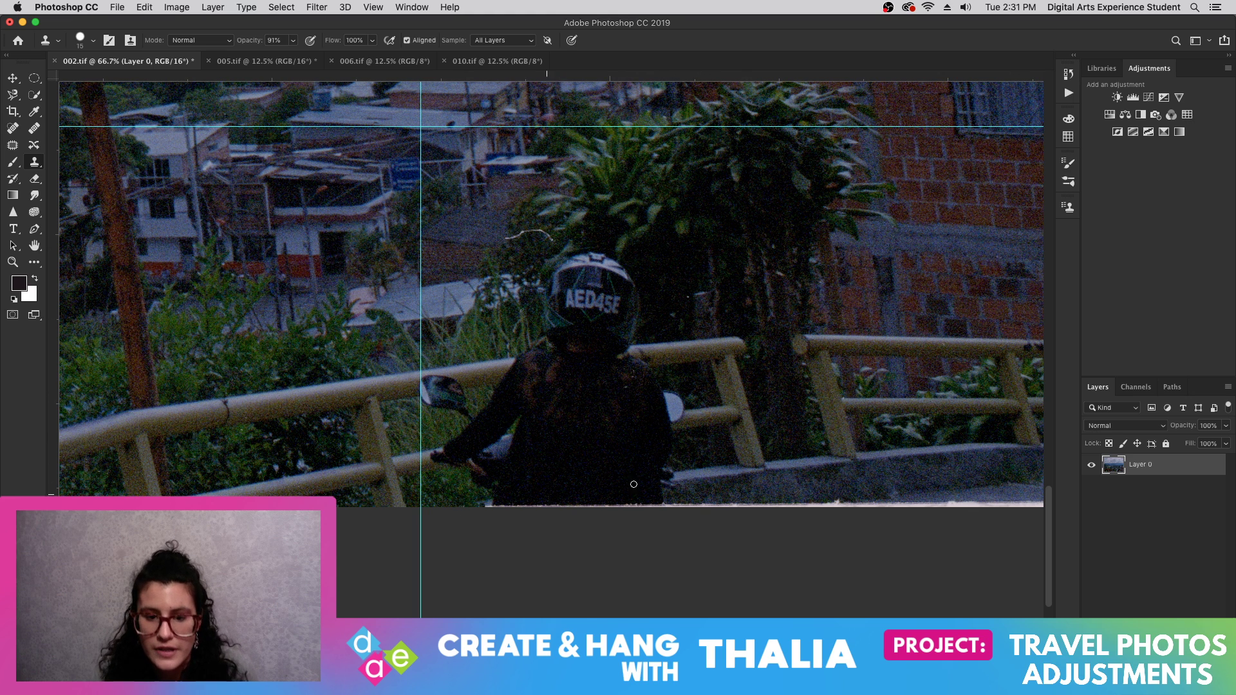
left_click(489, 502, "alt")
left_click(491, 513)
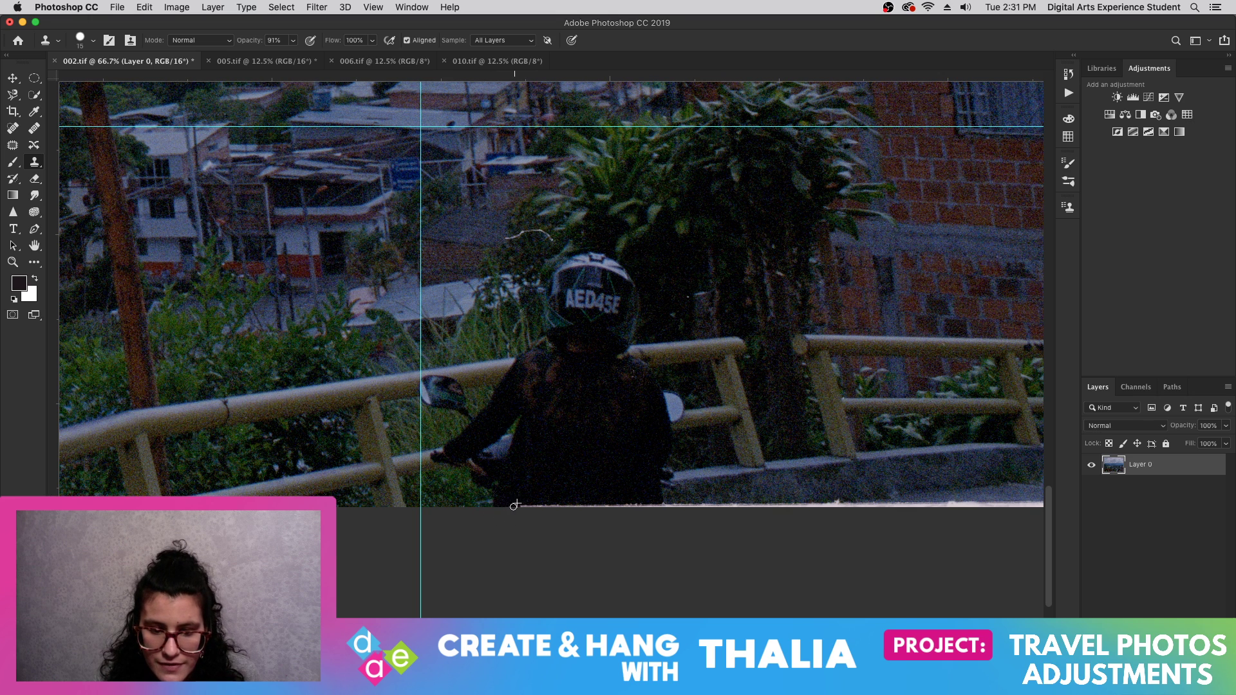
mouse_move(514, 506)
left_mouse_down()
mouse_move(622, 506)
mouse_move(628, 506)
left_mouse_up()
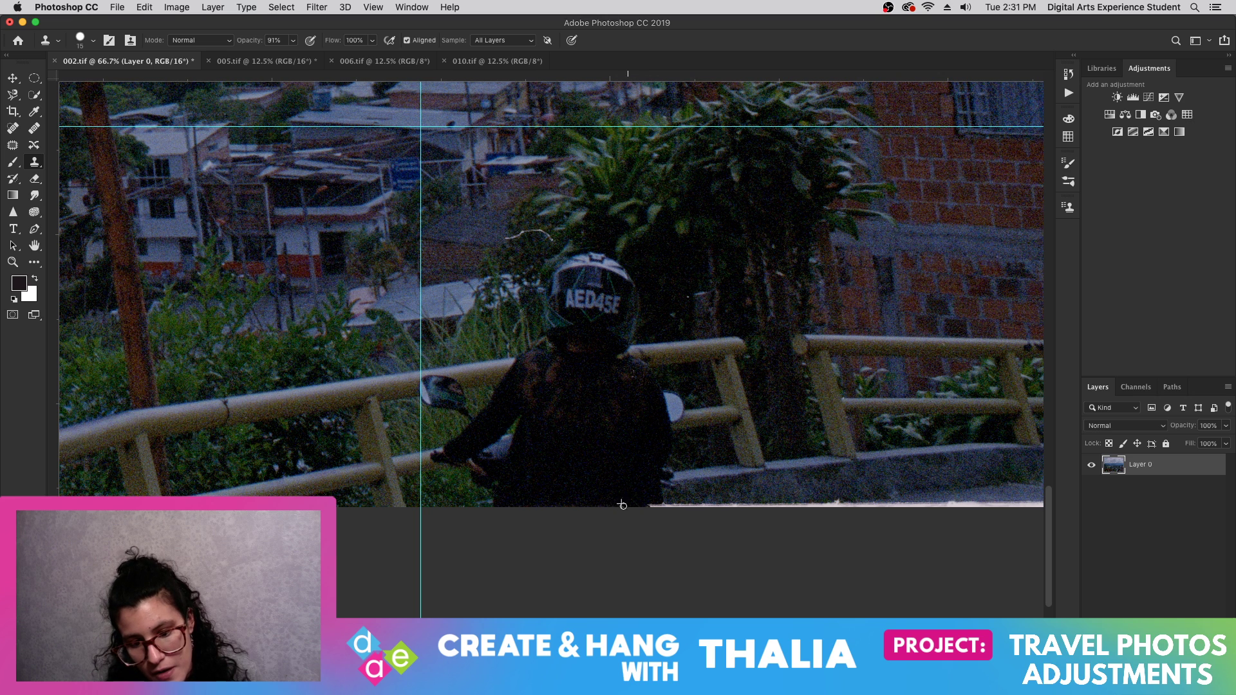
left_click_drag(650, 499, 655, 504)
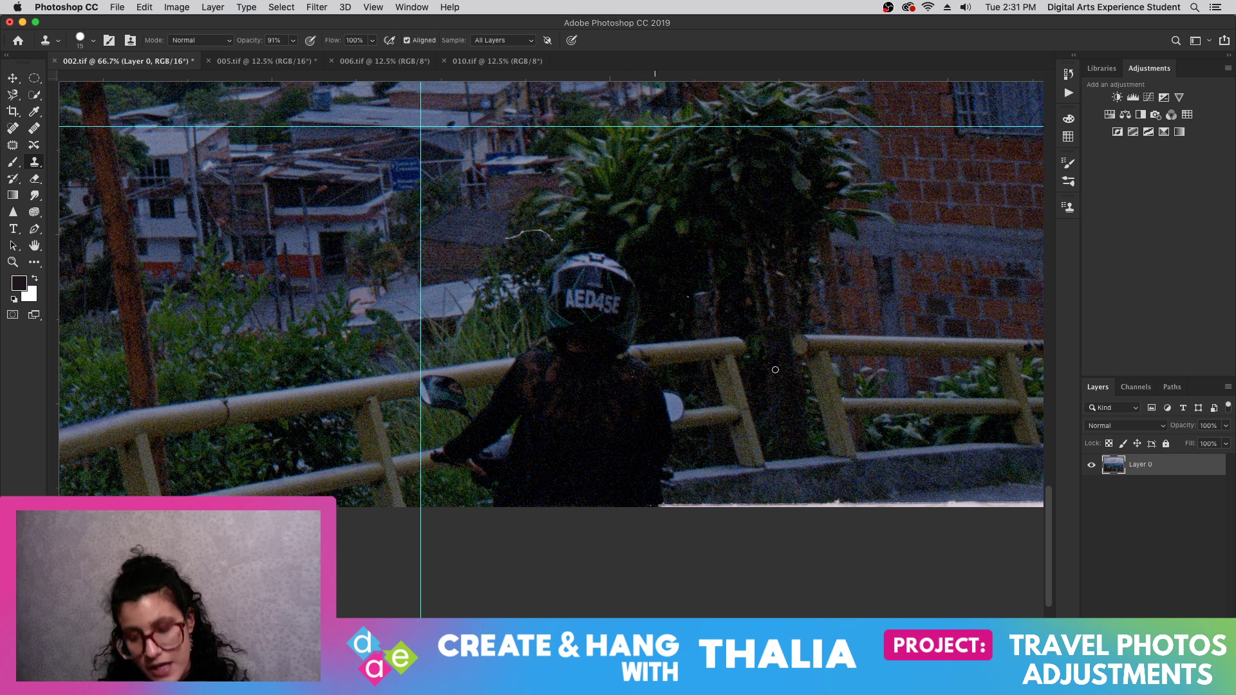
- Adjust the computer's sound volume
left_click(966, 8)
mouse_move(1018, 27)
left_mouse_down()
mouse_move(1056, 32)
mouse_move(1040, 31)
left_mouse_up()
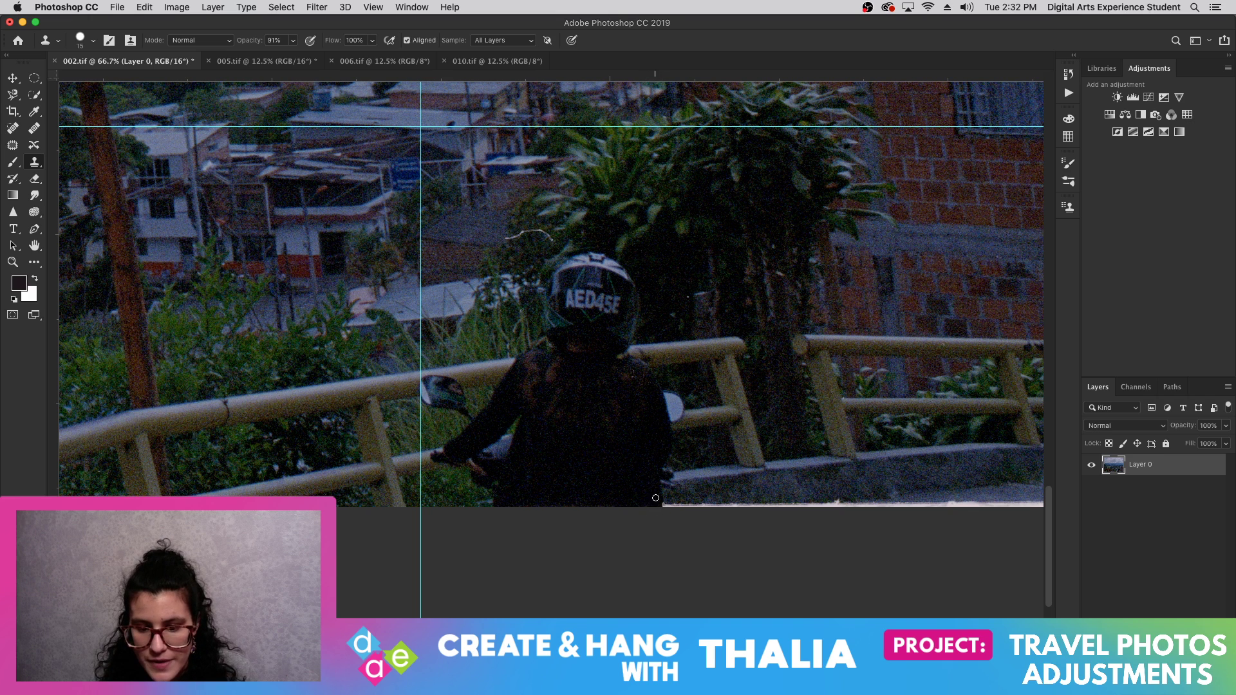
- Clone over the white strip from the rider's back corner along the adjoining pavement, enlarging the brush to 30
left_click_drag(657, 503, 660, 505)
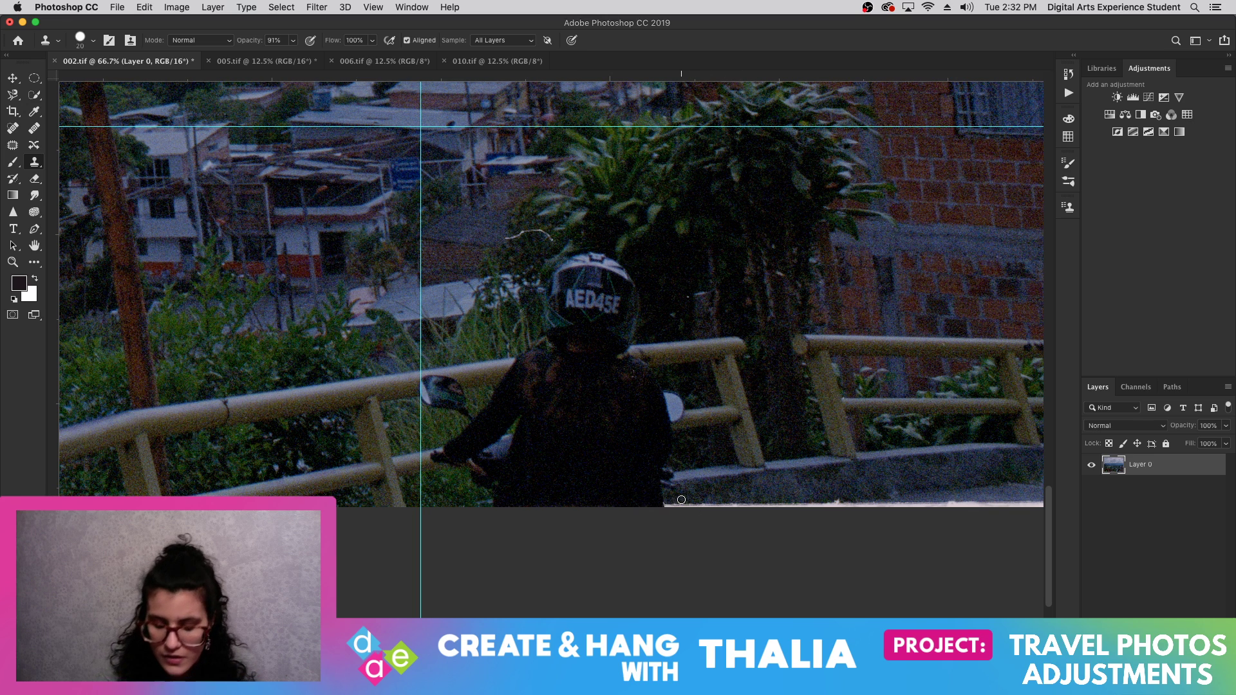
key("bracketright")
key("bracketright")
key("bracketright")
mouse_move(681, 500)
left_mouse_down()
mouse_move(784, 500)
mouse_move(775, 509)
mouse_move(802, 496)
left_mouse_up()
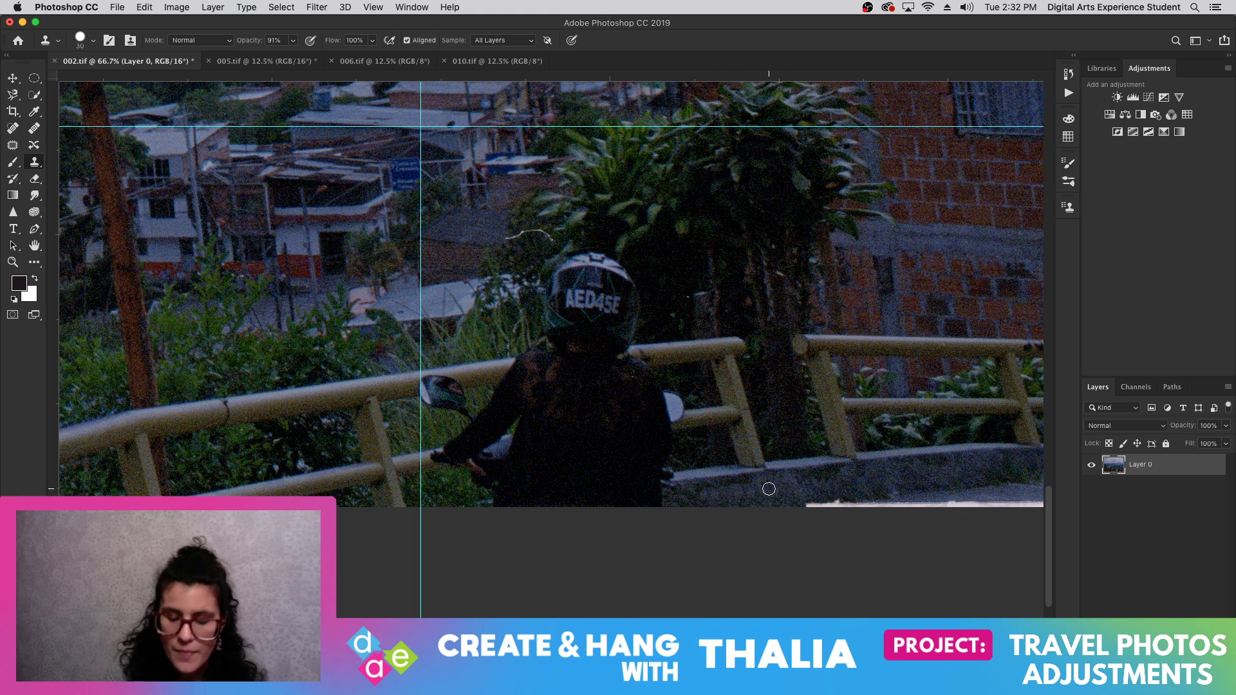
- Change the computer's sound volume again
left_click(979, 6)
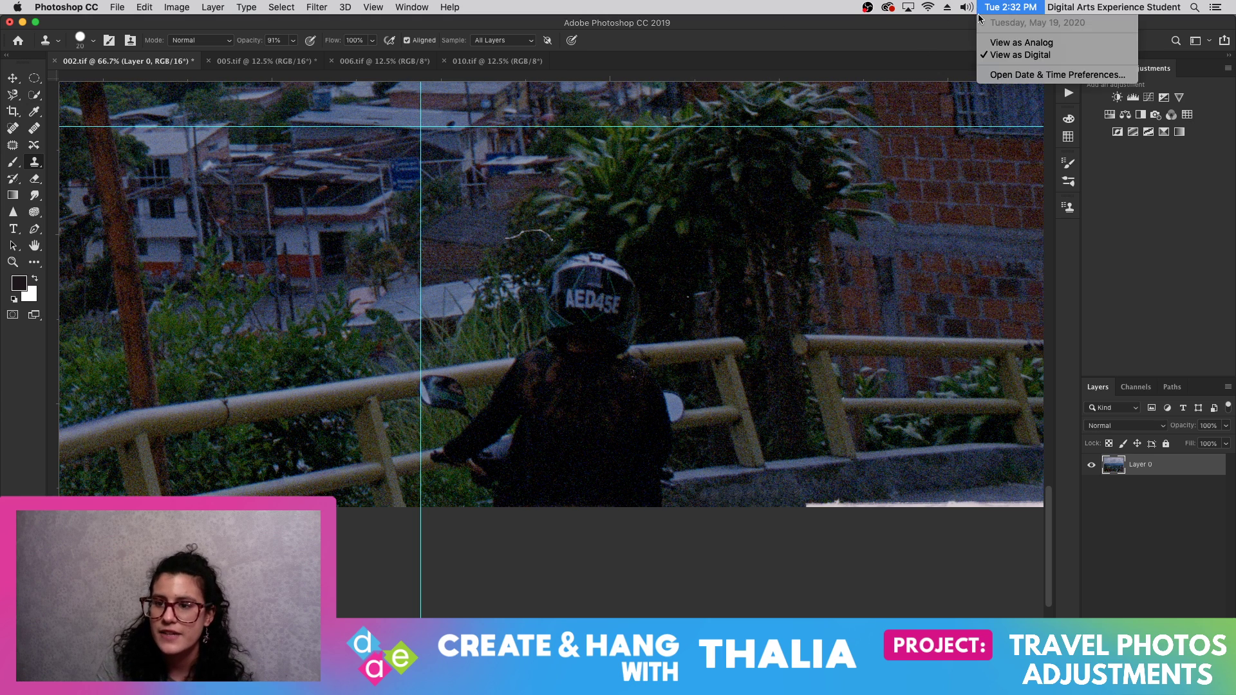
left_click(979, 8)
left_click(968, 8)
left_click(1017, 27)
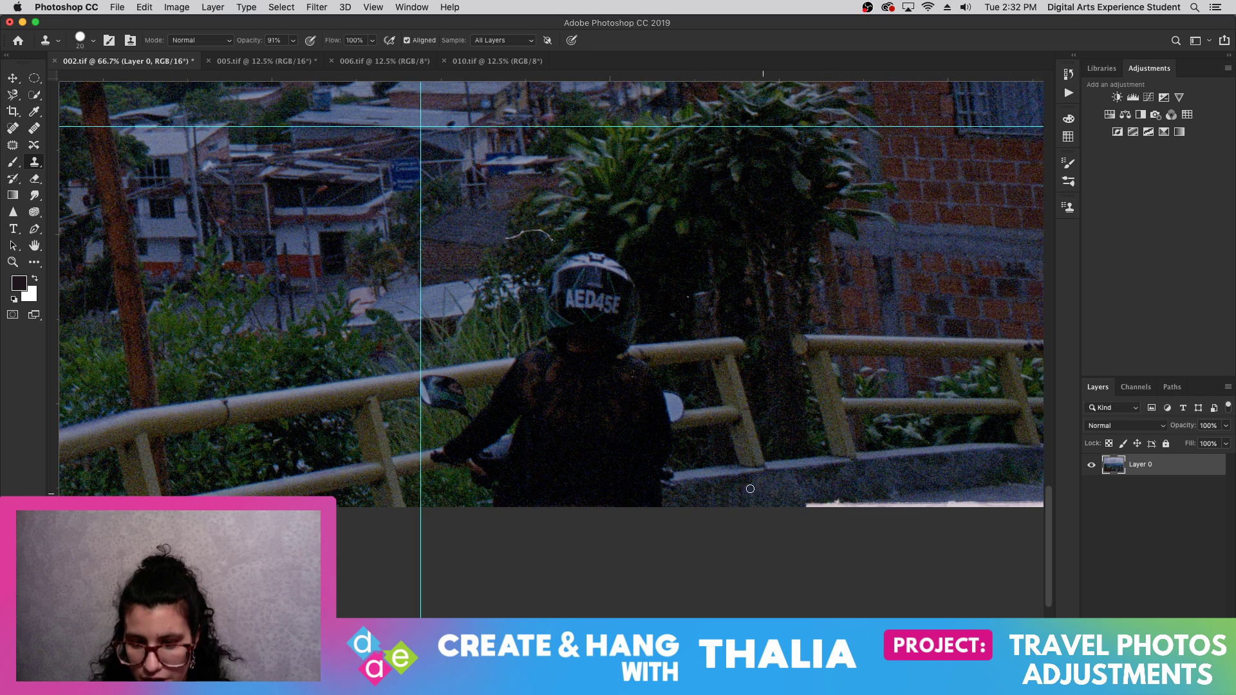
- Clone dark pavement over the next stretch of the white strip along the bottom edge beneath the gap in the railing, using a size 30 brush
left_click_drag(726, 491, 734, 503)
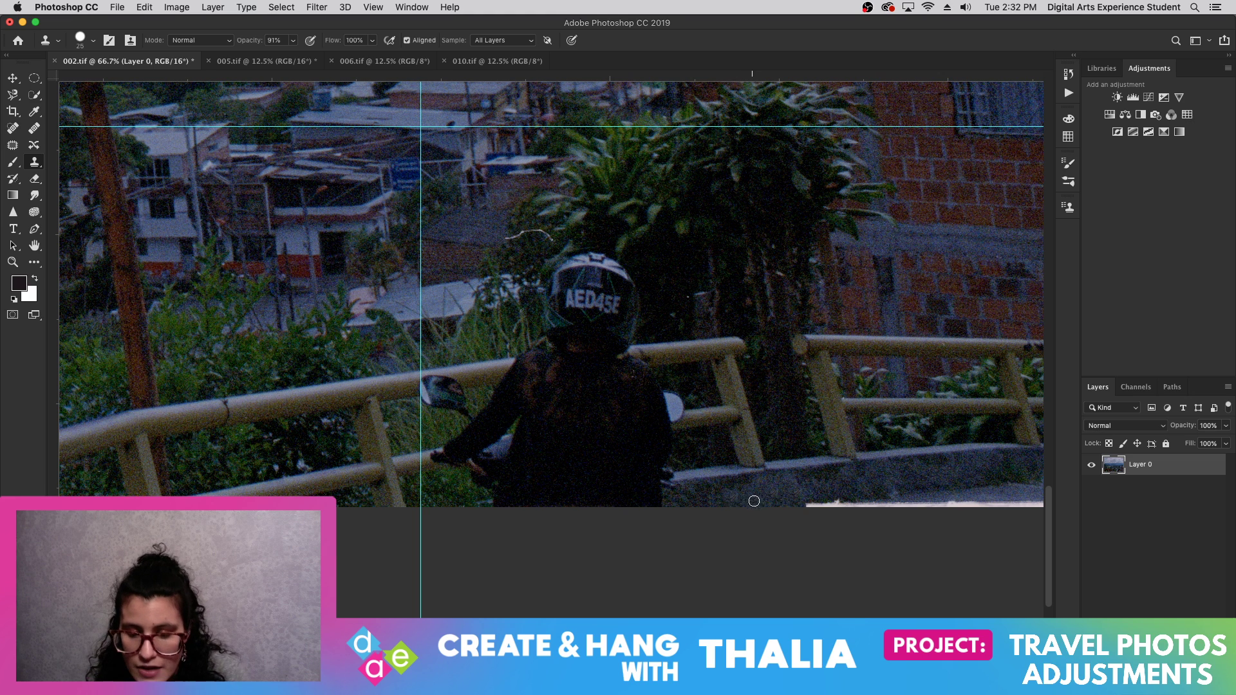
key("bracketright")
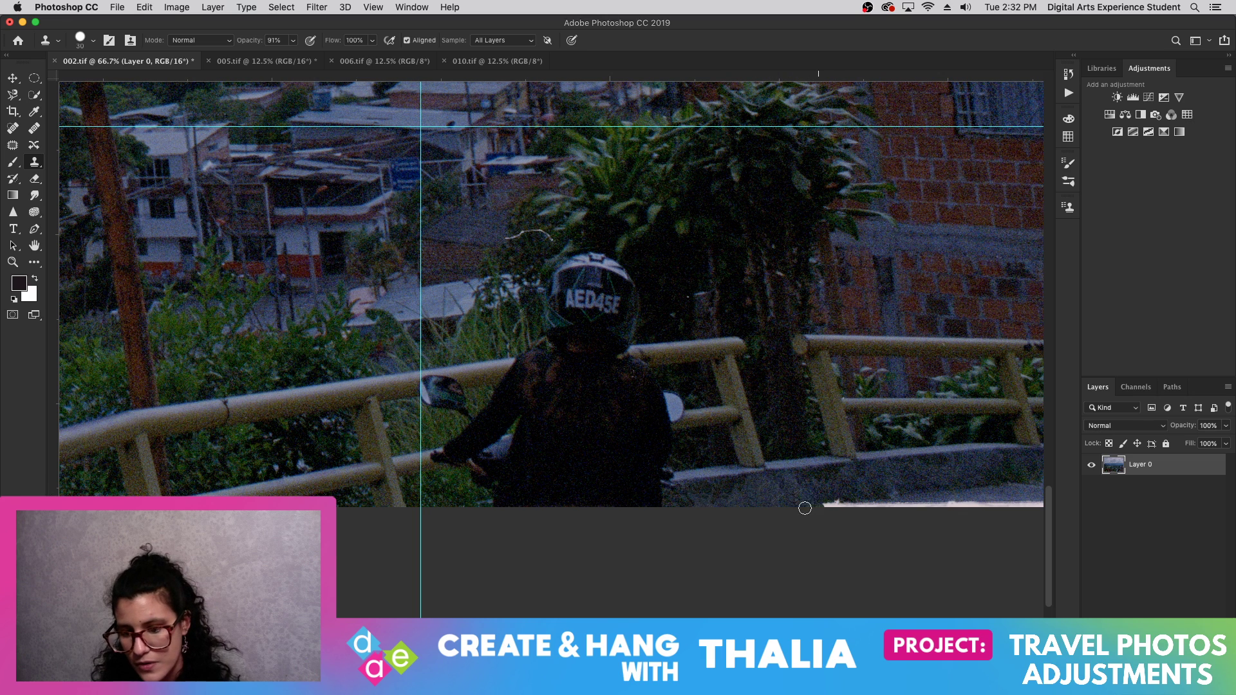
mouse_move(804, 508)
left_mouse_down()
mouse_move(835, 508)
mouse_move(822, 499)
mouse_move(839, 492)
mouse_move(859, 503)
mouse_move(861, 488)
mouse_move(866, 499)
mouse_move(839, 508)
left_mouse_up()
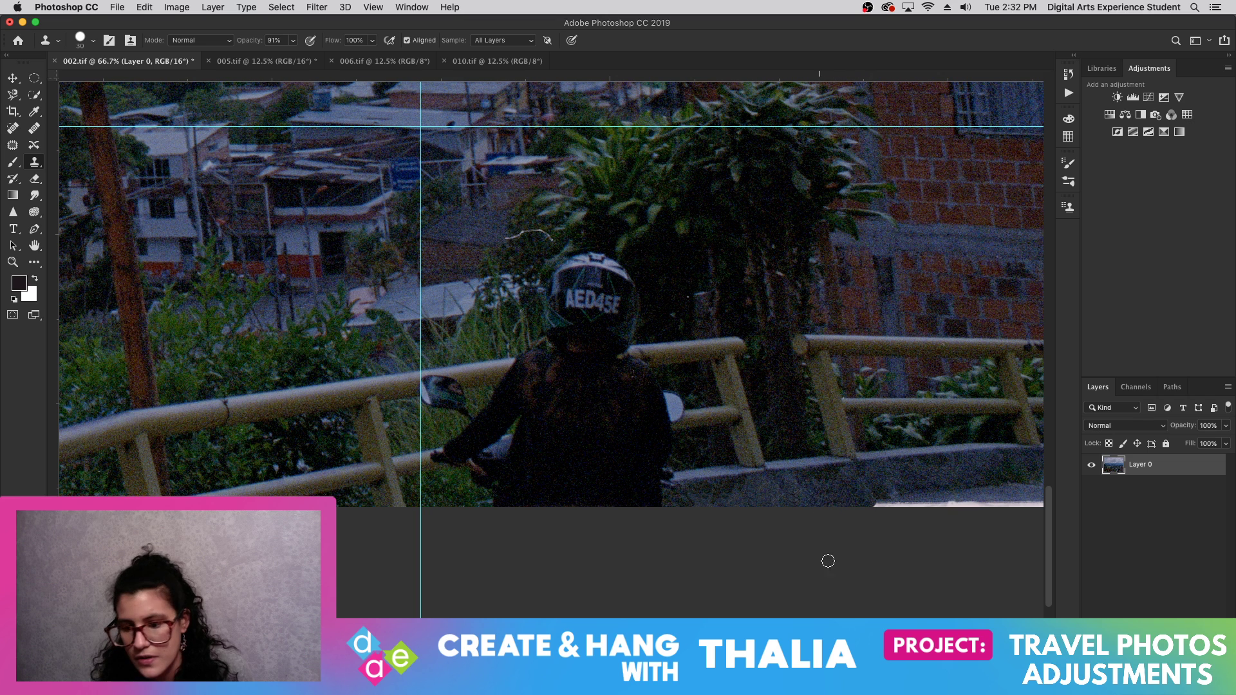
- Clone pavement over the white strip up to the litter on the road and sample the pavement just before it
scroll(671, 503, "right", 10)
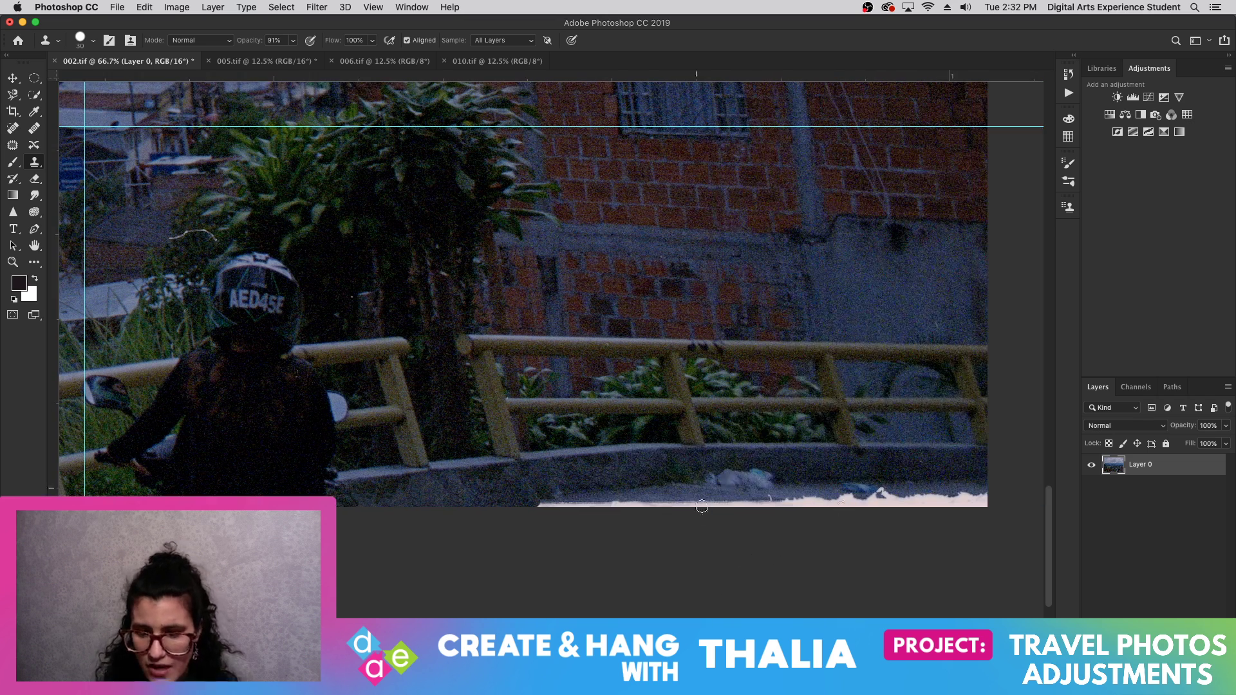
mouse_move(548, 505)
left_mouse_down()
mouse_move(597, 512)
mouse_move(566, 505)
mouse_move(588, 504)
mouse_move(580, 498)
mouse_move(558, 506)
mouse_move(700, 495)
mouse_move(629, 505)
mouse_move(732, 505)
mouse_move(644, 506)
mouse_move(719, 506)
left_mouse_up()
left_click(673, 487, "alt")
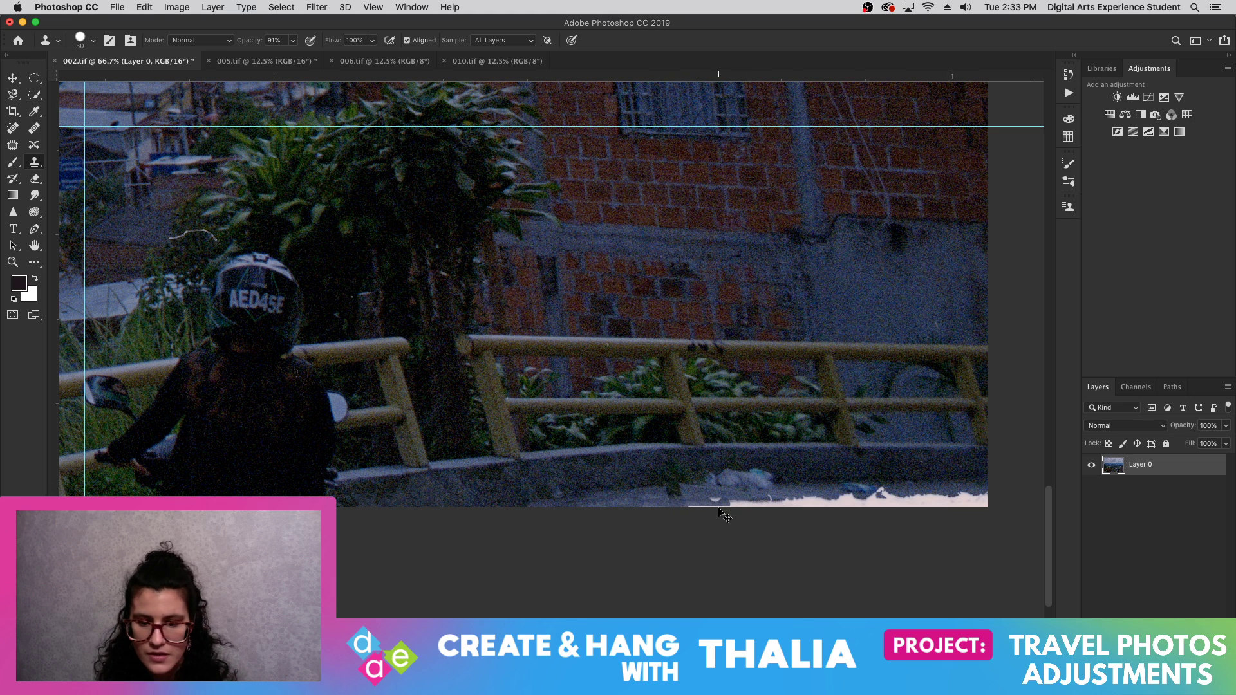
- Clone pavement over the white area between the litter and the photo's bottom corner, resampling nearby pavement and undoing the last stroke
mouse_move(934, 491)
left_mouse_down()
mouse_move(938, 507)
mouse_move(947, 497)
mouse_move(832, 505)
left_mouse_up()
left_click(958, 485, "alt")
left_click_drag(942, 487, 918, 492)
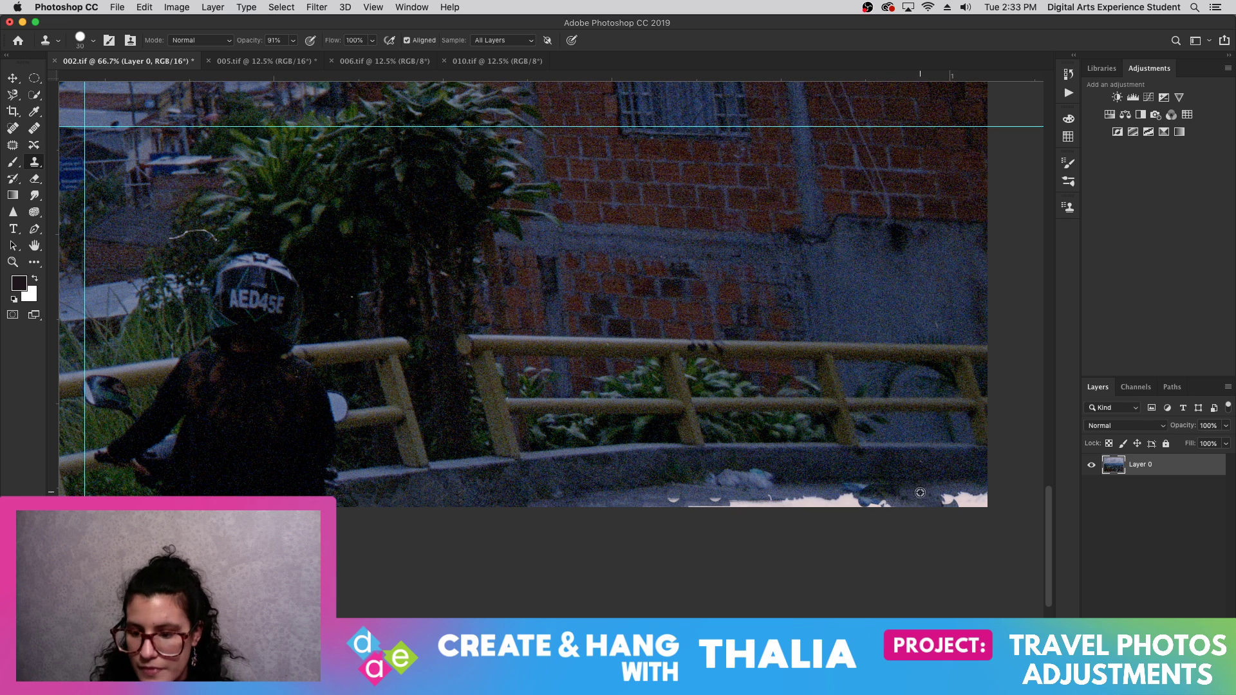
left_click(883, 495, "alt")
mouse_move(883, 495)
left_mouse_down()
mouse_move(932, 508)
mouse_move(980, 495)
left_mouse_up()
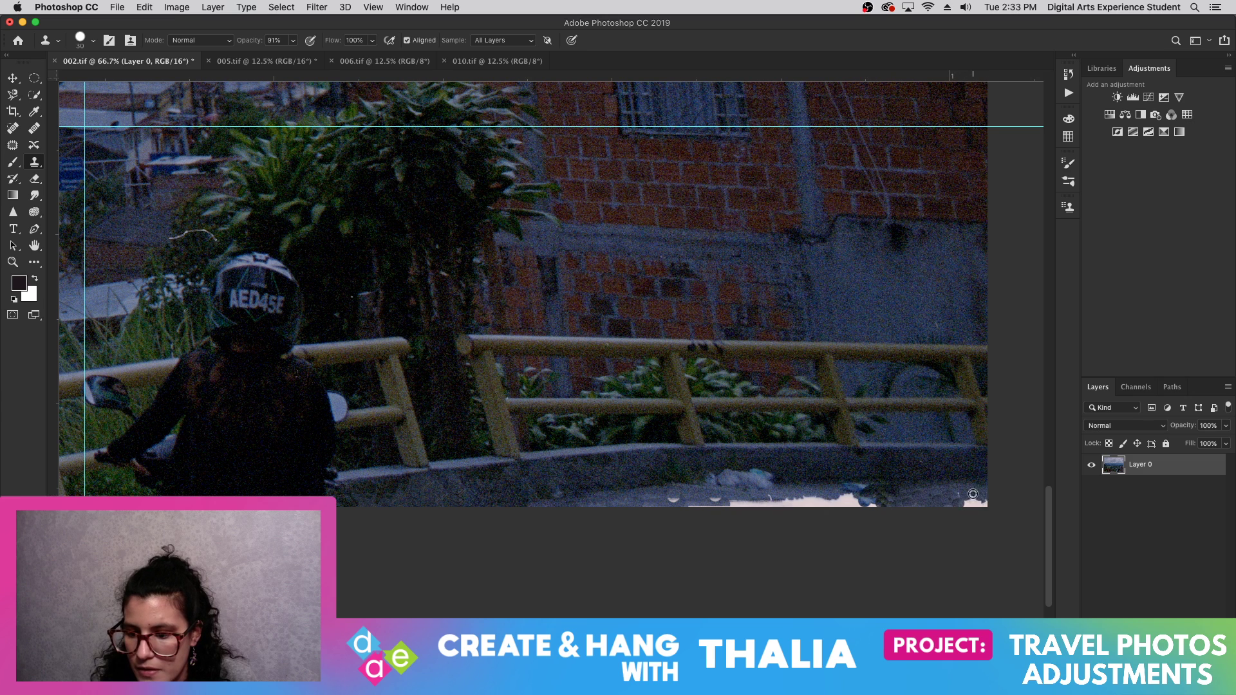
mouse_move(973, 494)
left_mouse_down()
mouse_move(980, 504)
mouse_move(960, 497)
mouse_move(986, 504)
left_mouse_up()
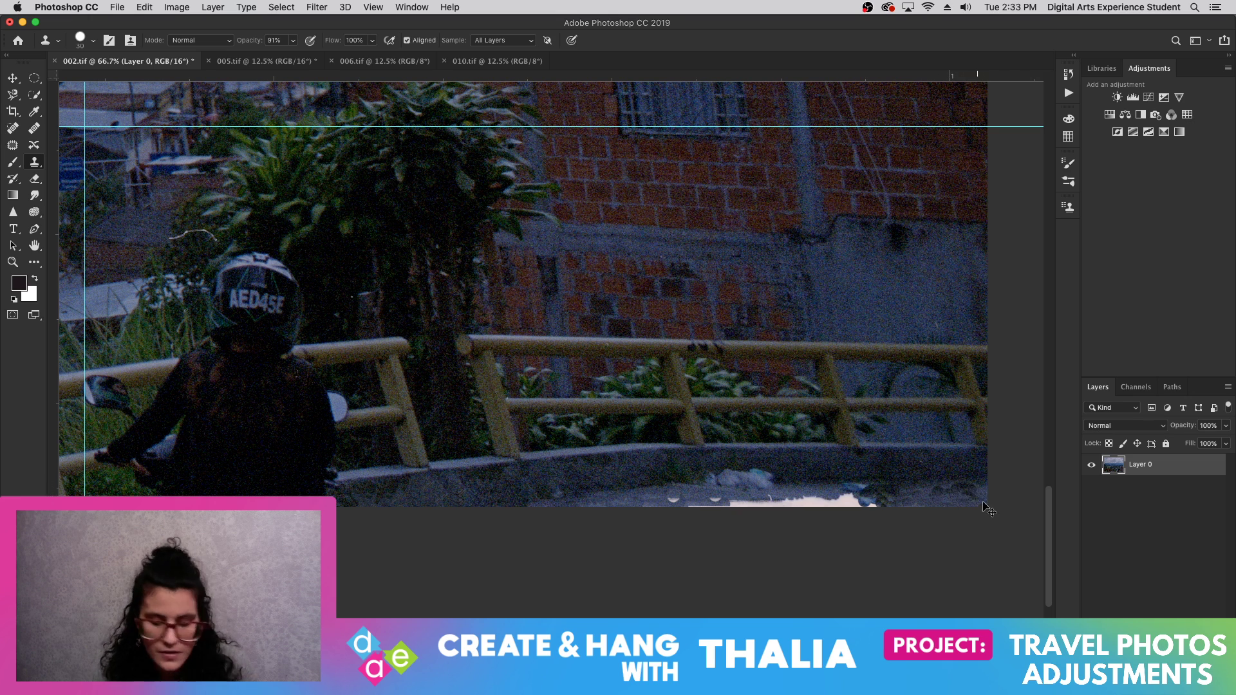
key("super+z")
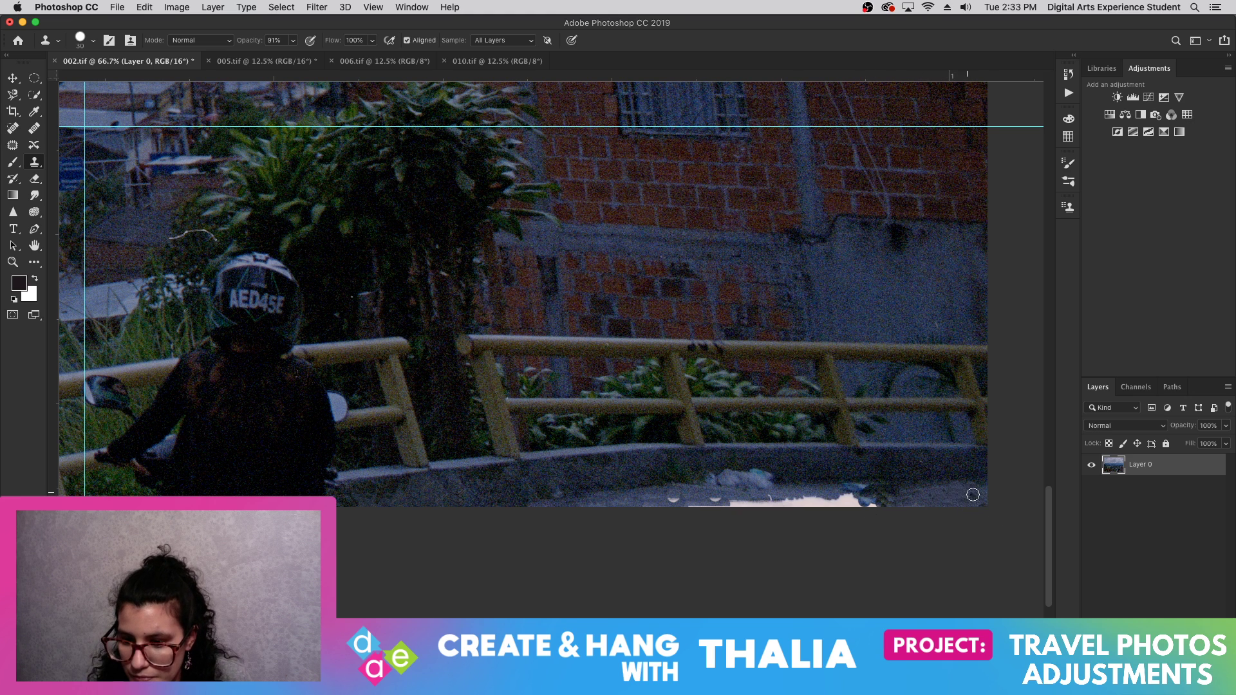
- Clone pavement over the end of the white strip nearest the photo's bottom corner, reducing the brush size to 15 for the ragged edge
left_click(848, 509)
mouse_move(849, 510)
left_mouse_down()
mouse_move(898, 499)
mouse_move(848, 487)
mouse_move(906, 504)
mouse_move(842, 494)
left_mouse_up()
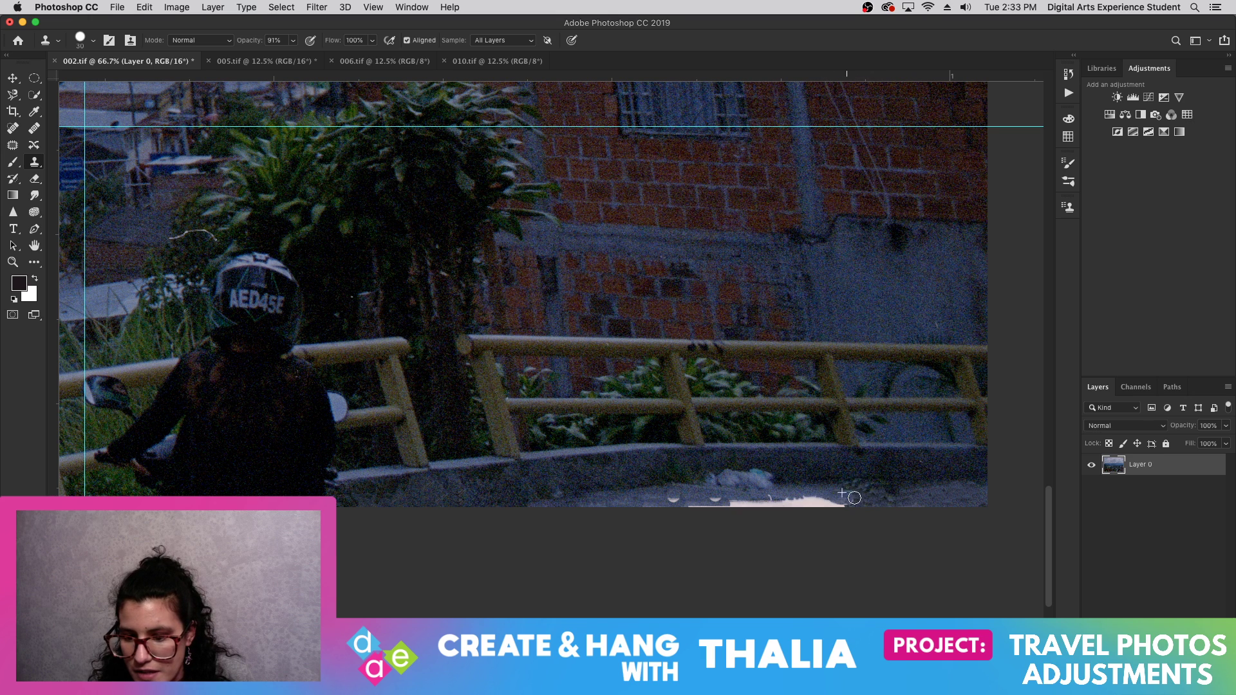
left_click_drag(839, 496, 821, 496)
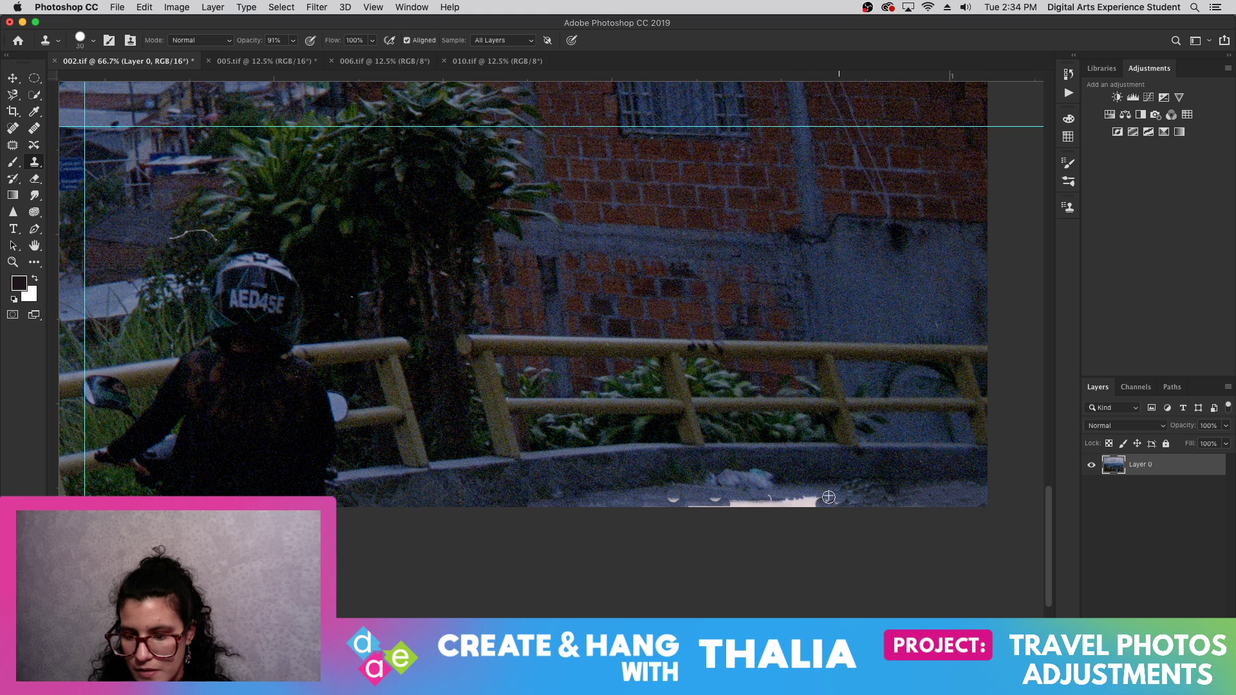
key("bracketleft")
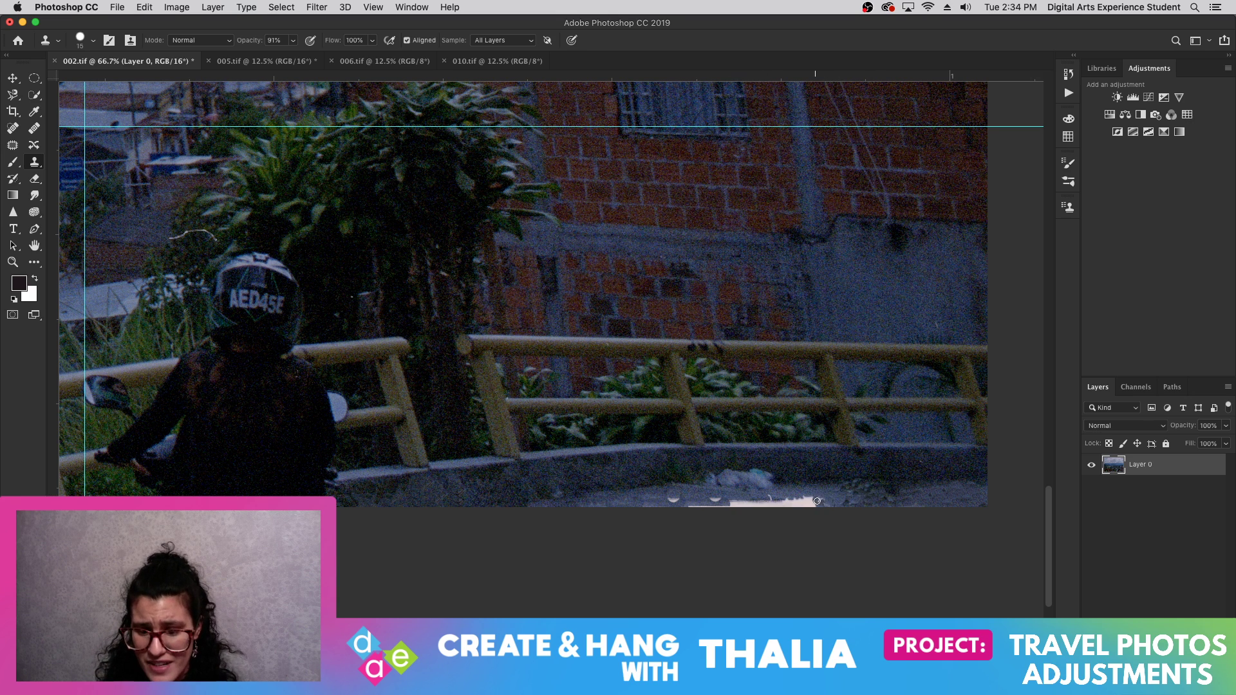
left_click_drag(817, 501, 859, 500)
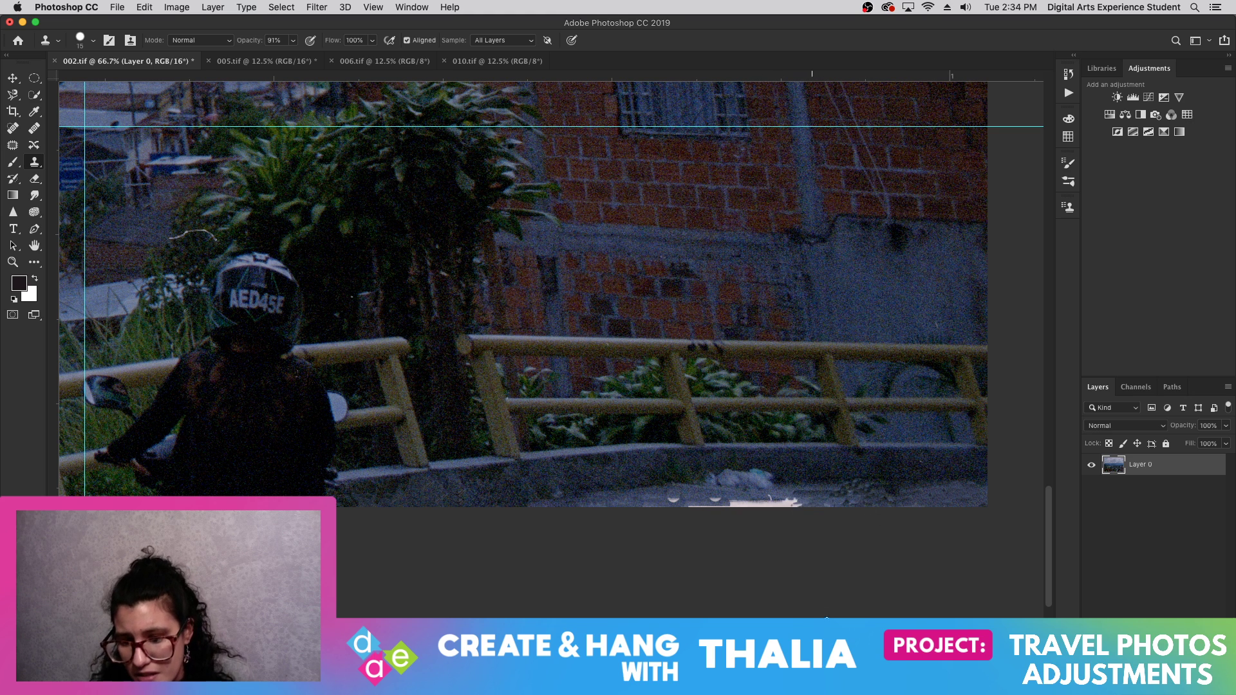
- Examine the whole photo and the area around the motorcyclist for remaining distracting white marks
left_click(12, 262)
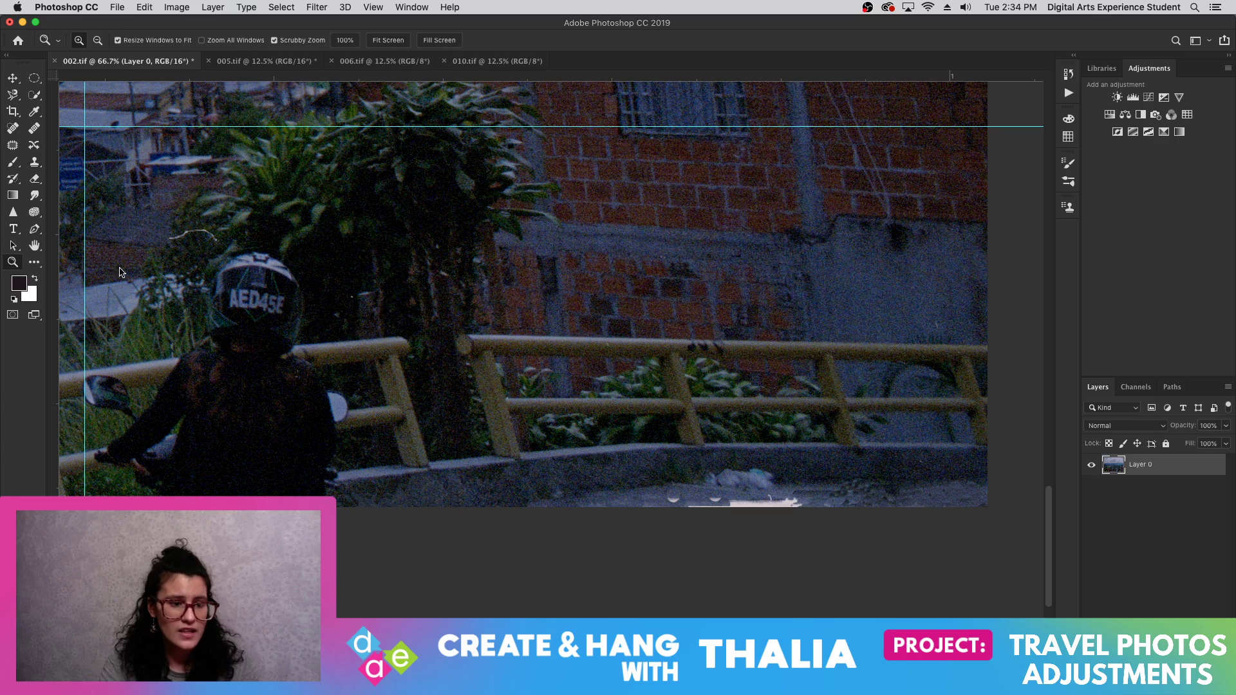
left_click(210, 272, "alt")
left_click(222, 280, "alt")
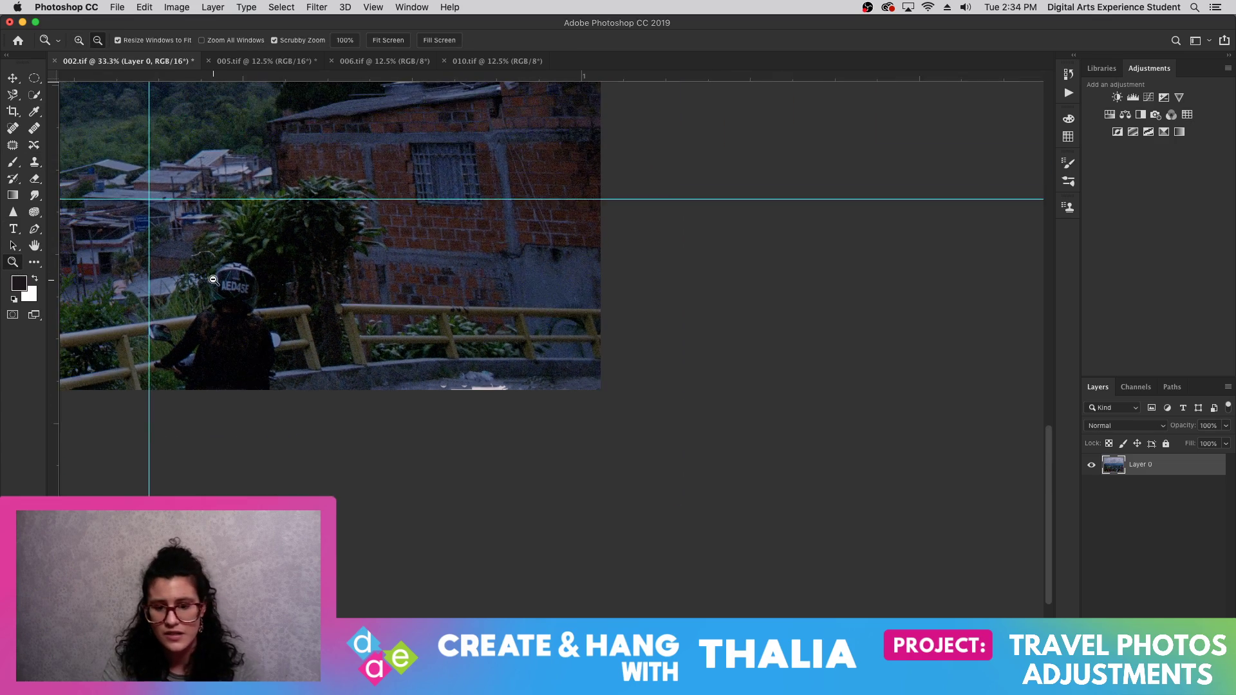
left_click(237, 289, "alt")
scroll(1003, 607, "left", 10)
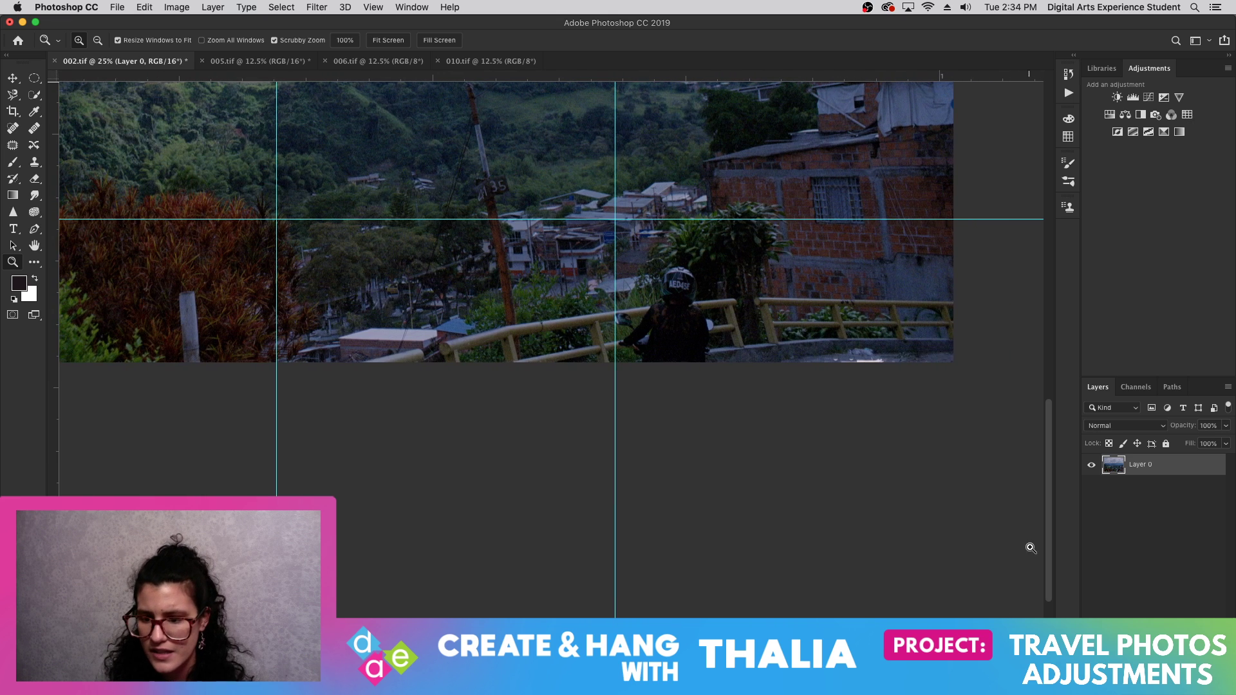
scroll(1043, 483, "up", 8)
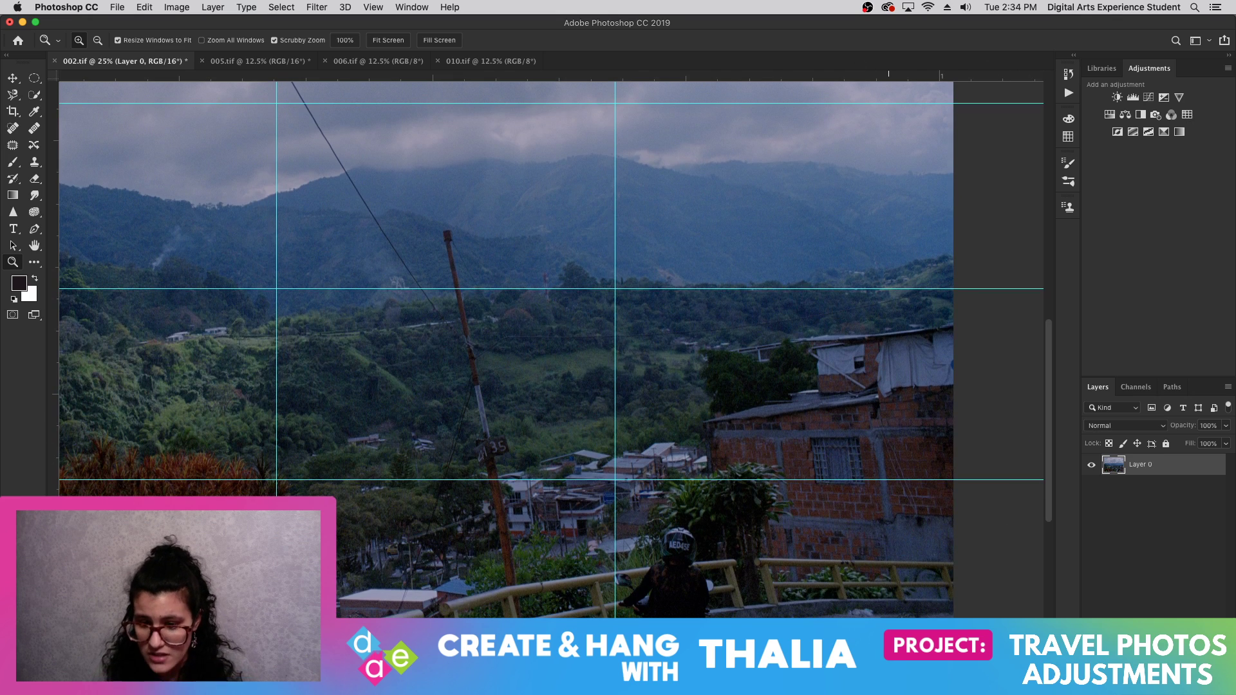
left_click(889, 632)
left_click(889, 631)
left_click(888, 631)
left_click(888, 632)
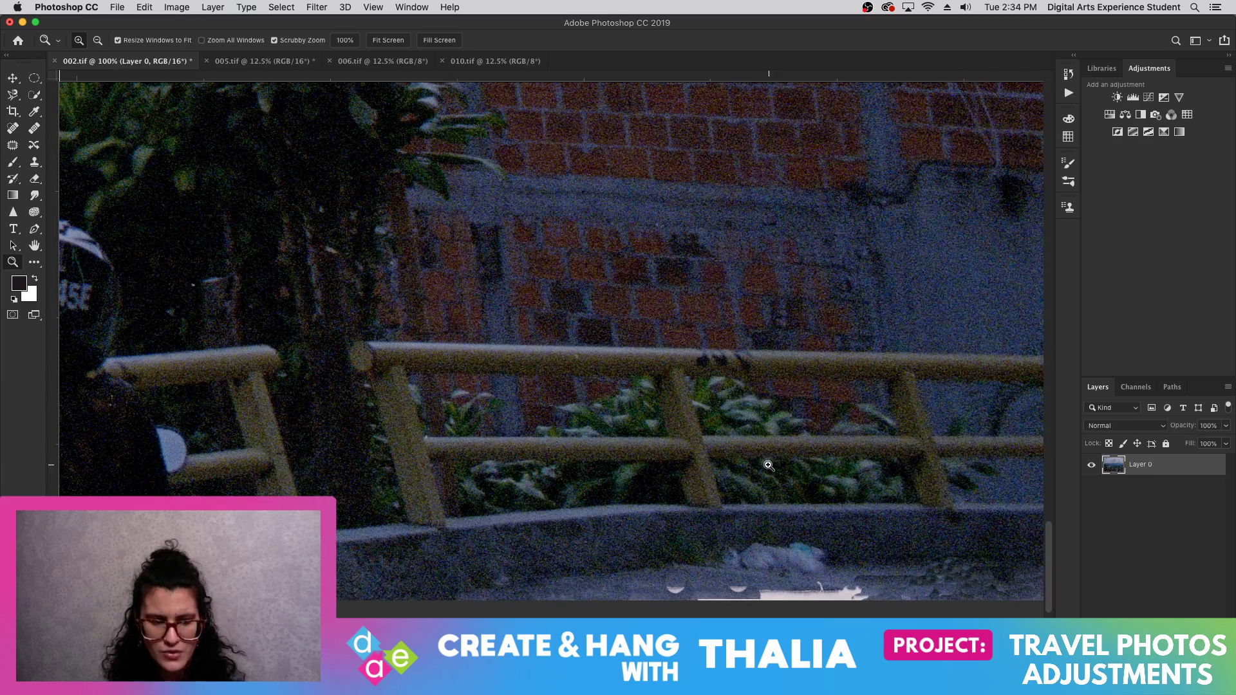
scroll(552, 348, "left", 10)
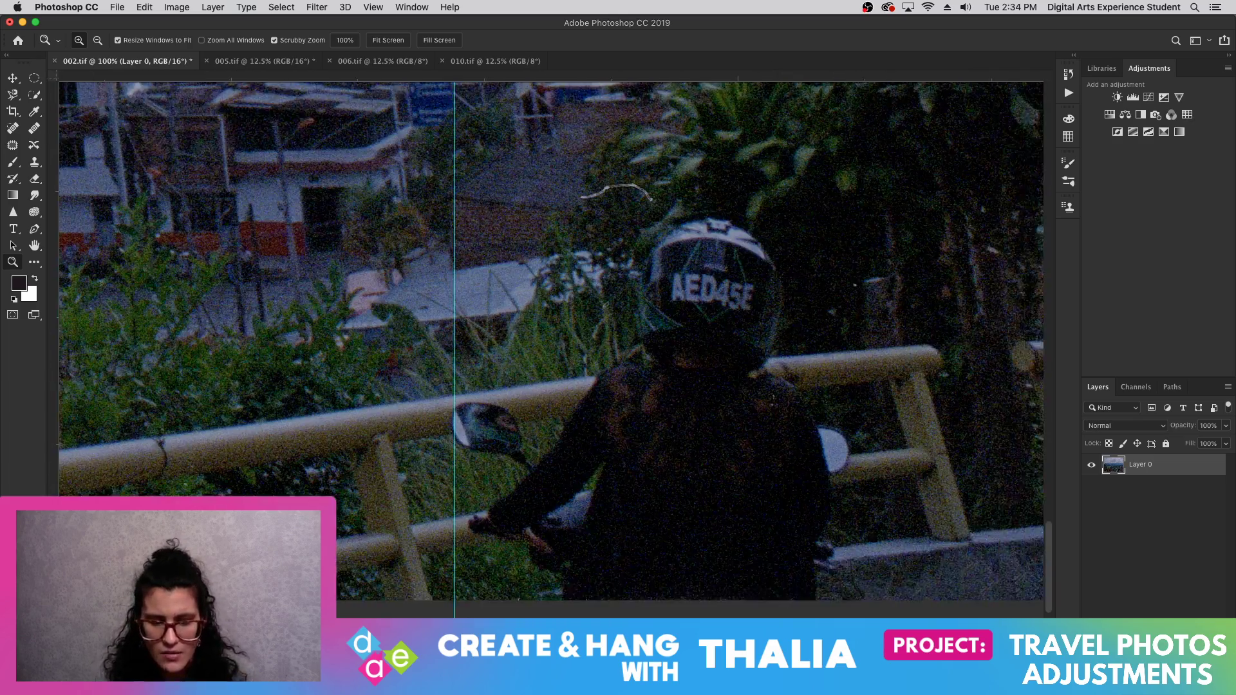
scroll(552, 348, "right", 10)
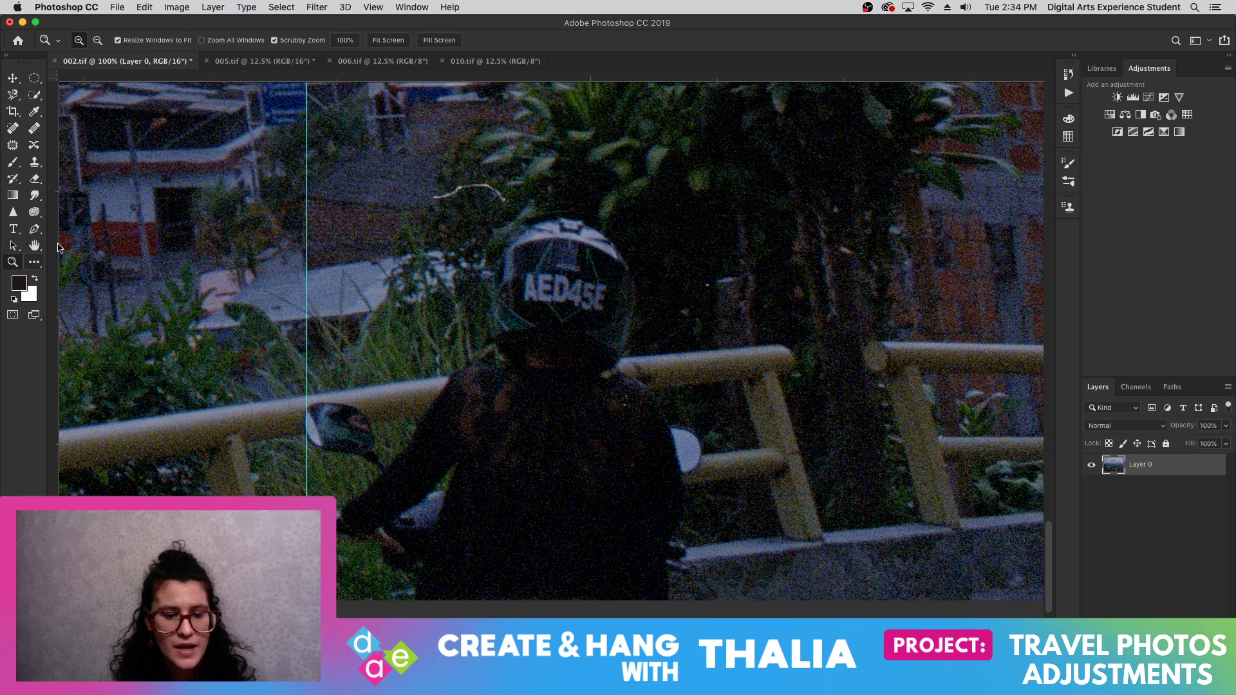
- Change the computer's sound volume and use the Clone Stamp to cover the thin white line above the motorcyclist's helmet with dark foliage
left_click(35, 180)
left_click(35, 161)
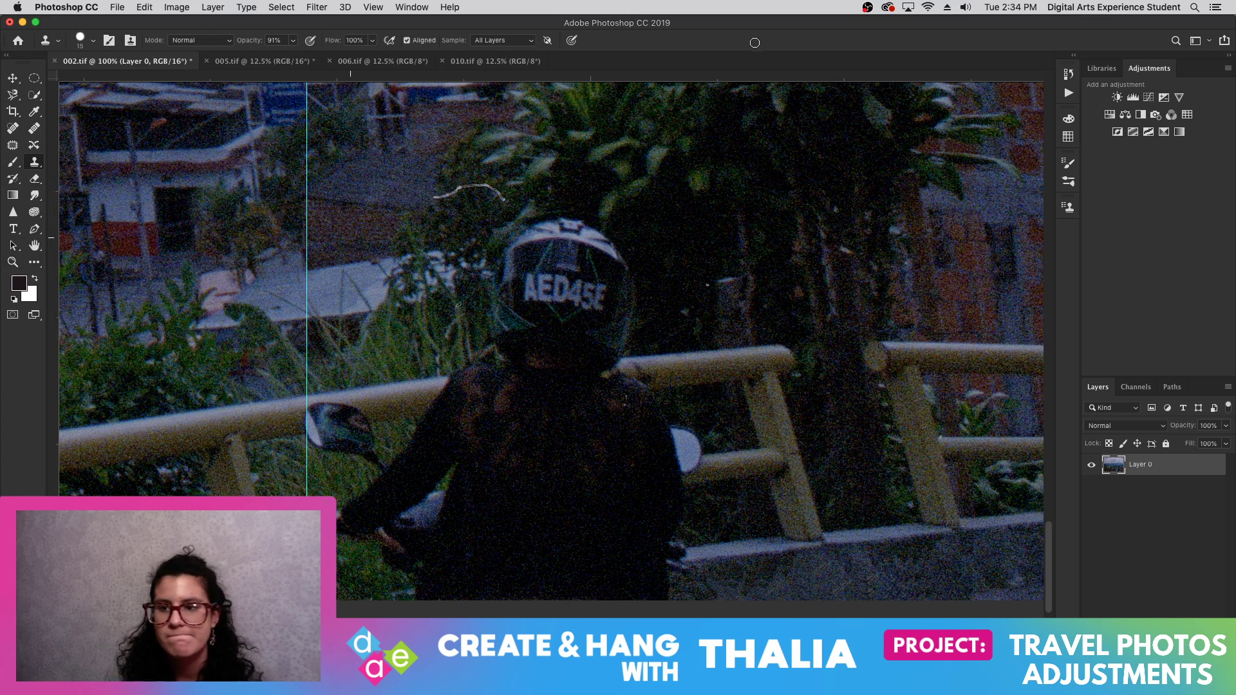
left_click(965, 7)
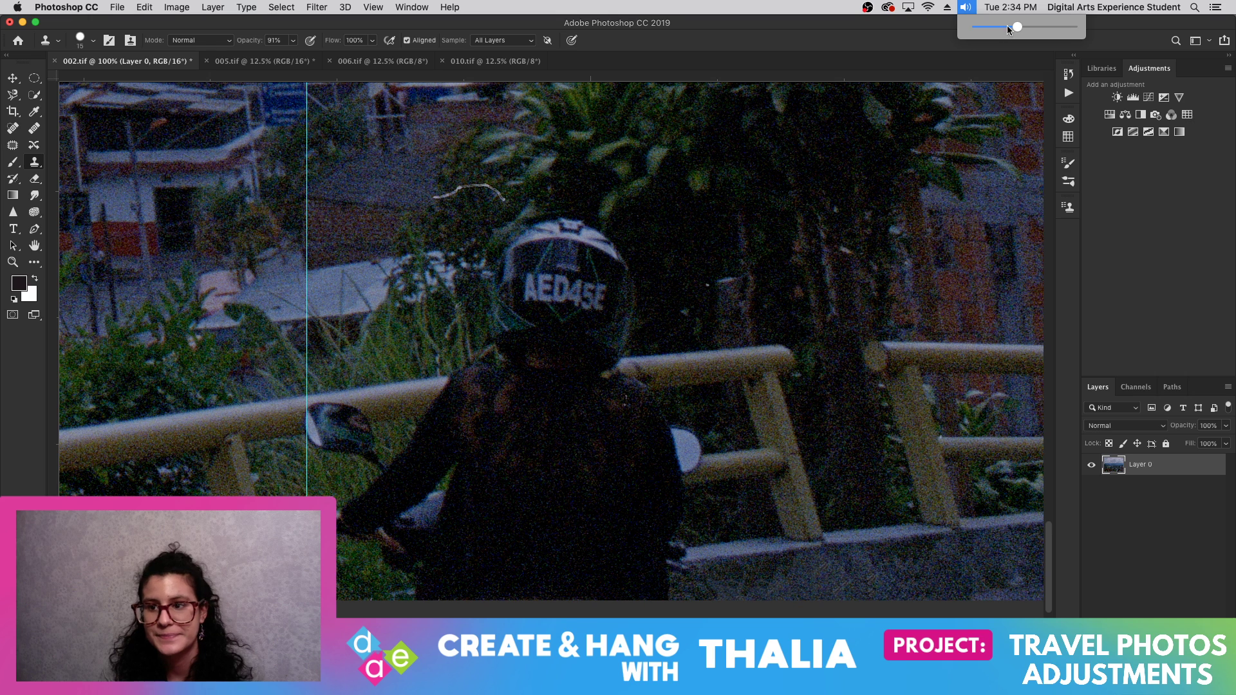
left_click_drag(1017, 27, 995, 26)
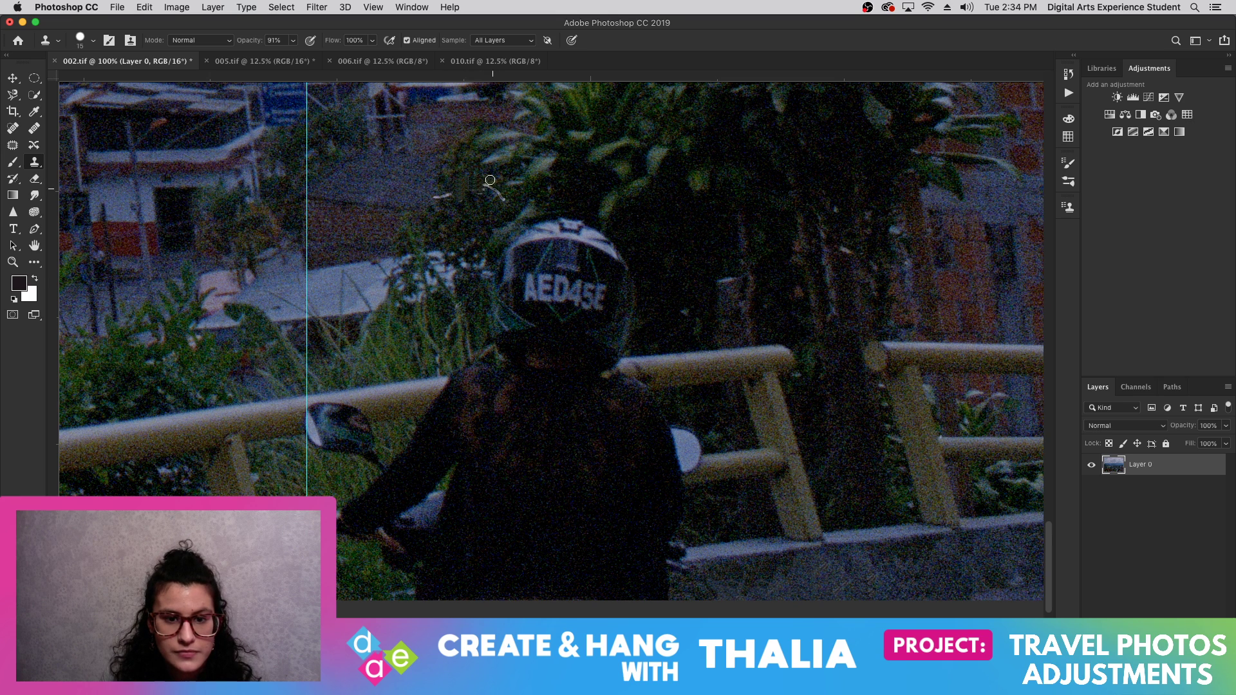
mouse_move(496, 186)
left_mouse_down()
mouse_move(508, 201)
mouse_move(487, 191)
left_mouse_up()
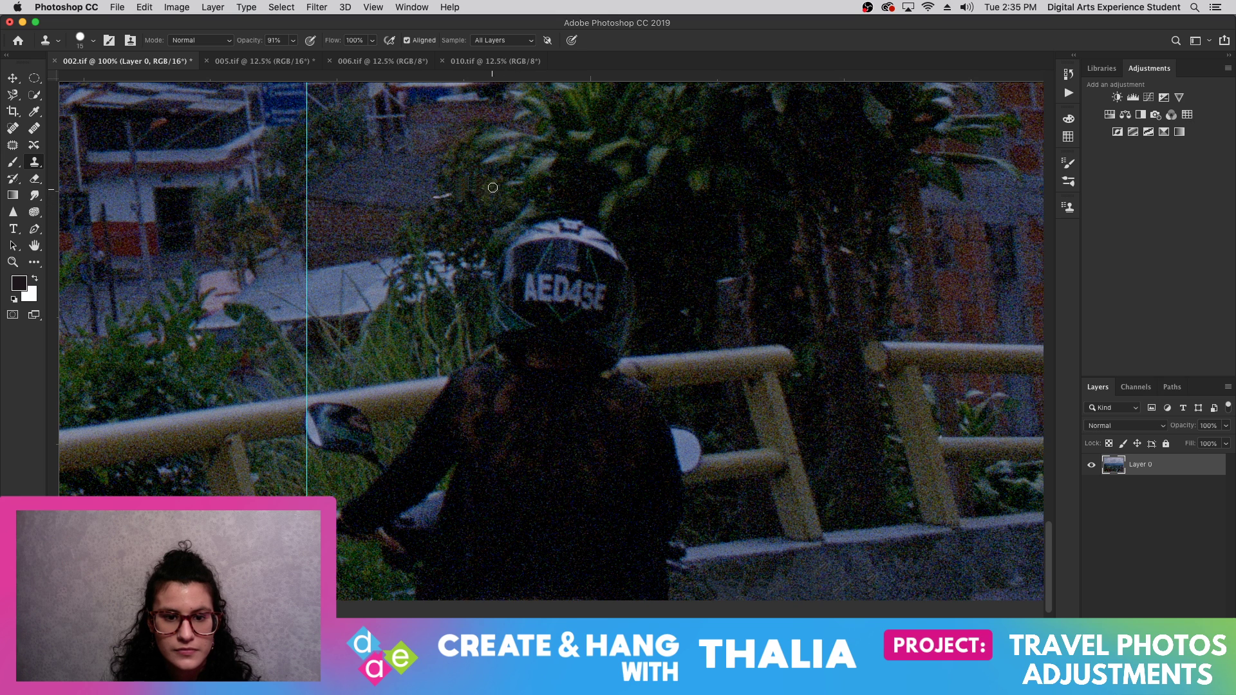
mouse_move(446, 196)
left_mouse_down()
mouse_move(431, 191)
mouse_move(436, 204)
left_mouse_up()
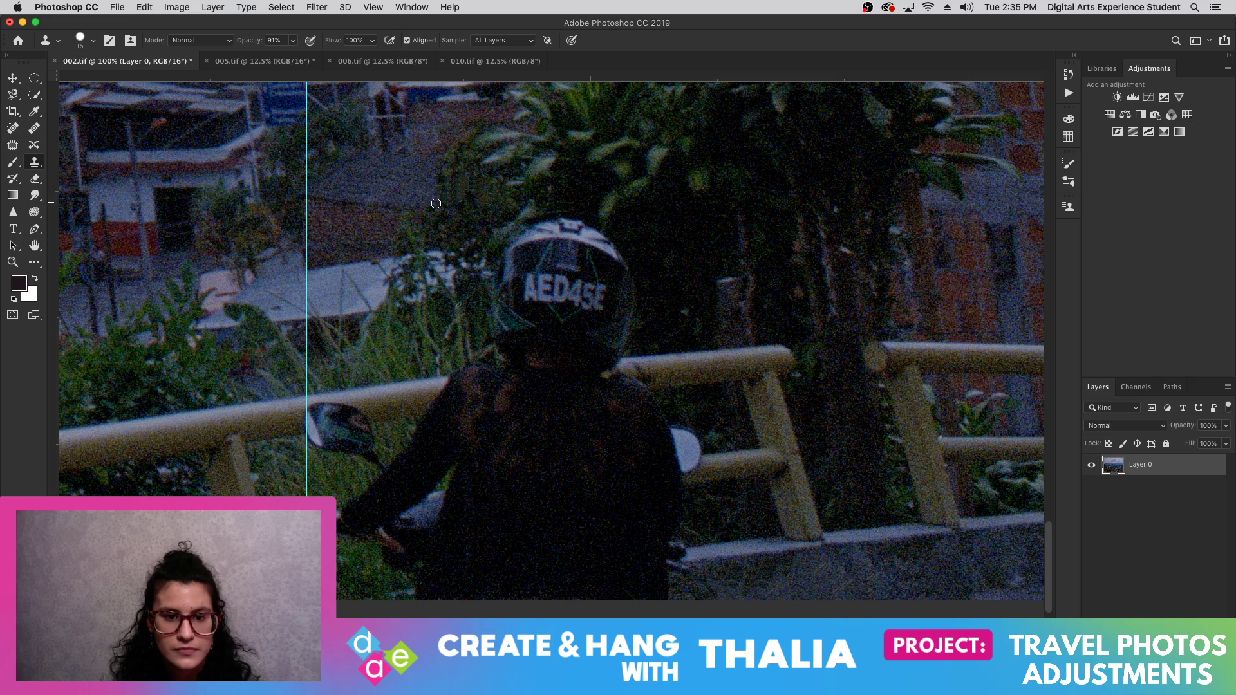
- Review the retouched area around the motorcyclist and then the entire photo from sky to road
scroll(768, 474, "up", 2)
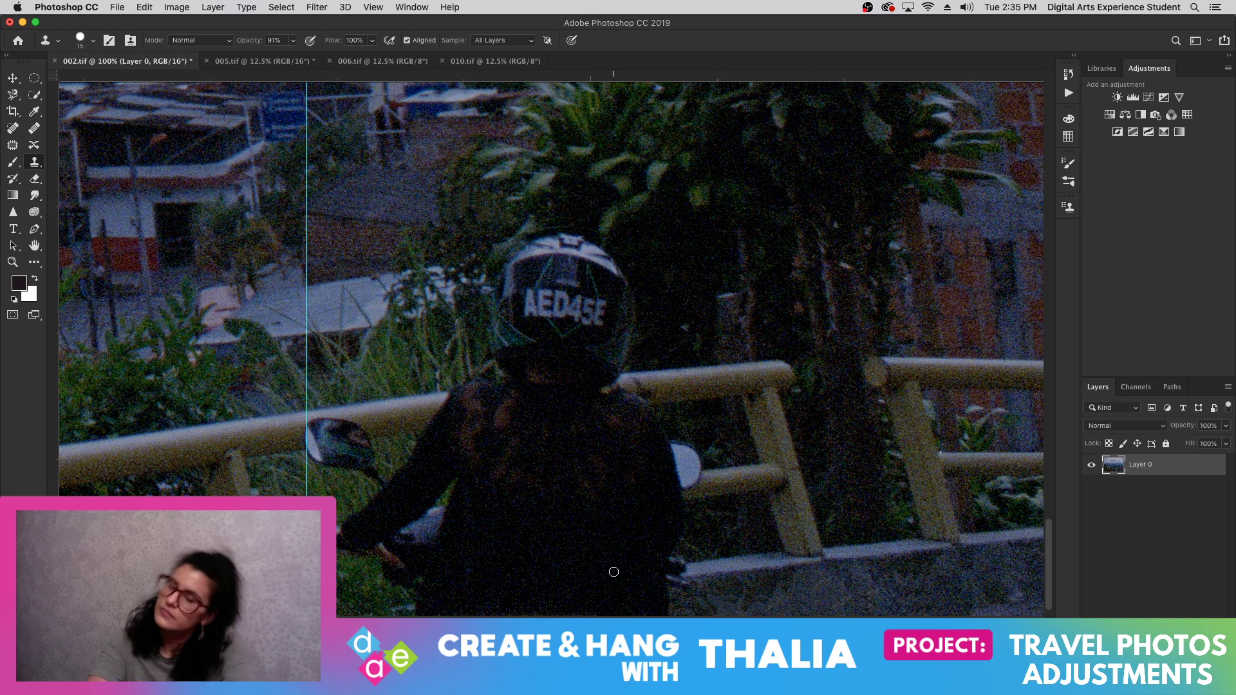
scroll(752, 450, "up", 5)
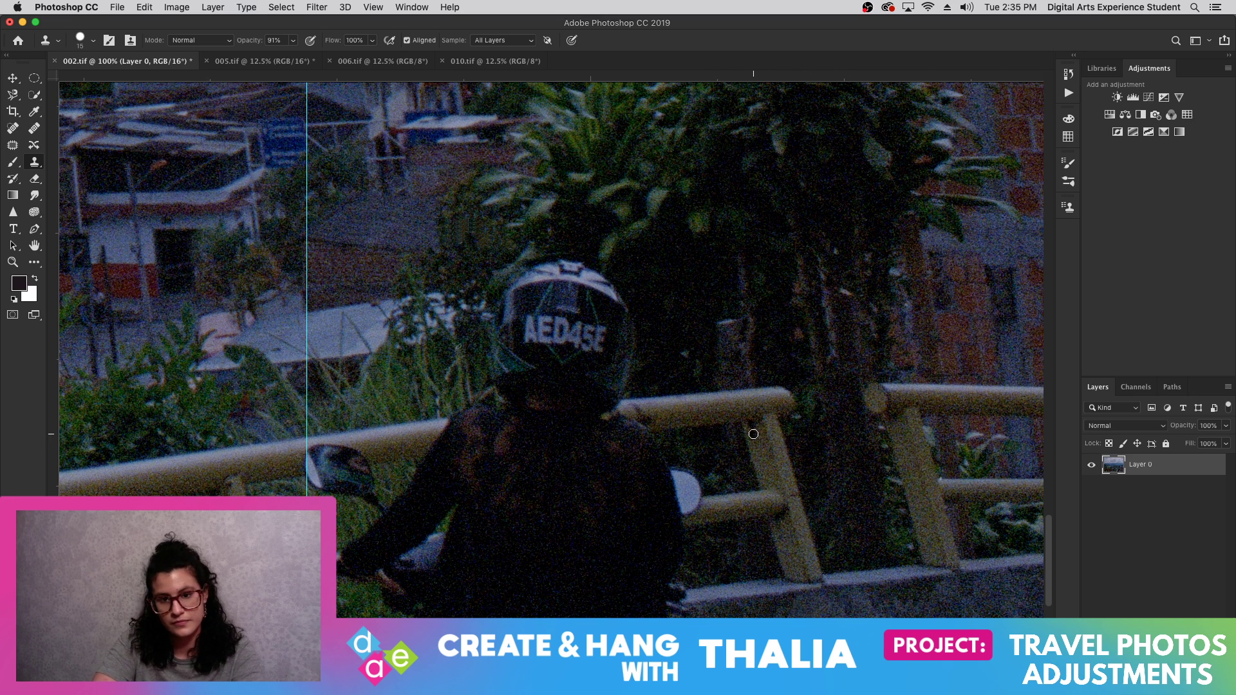
scroll(758, 611, "down", 4)
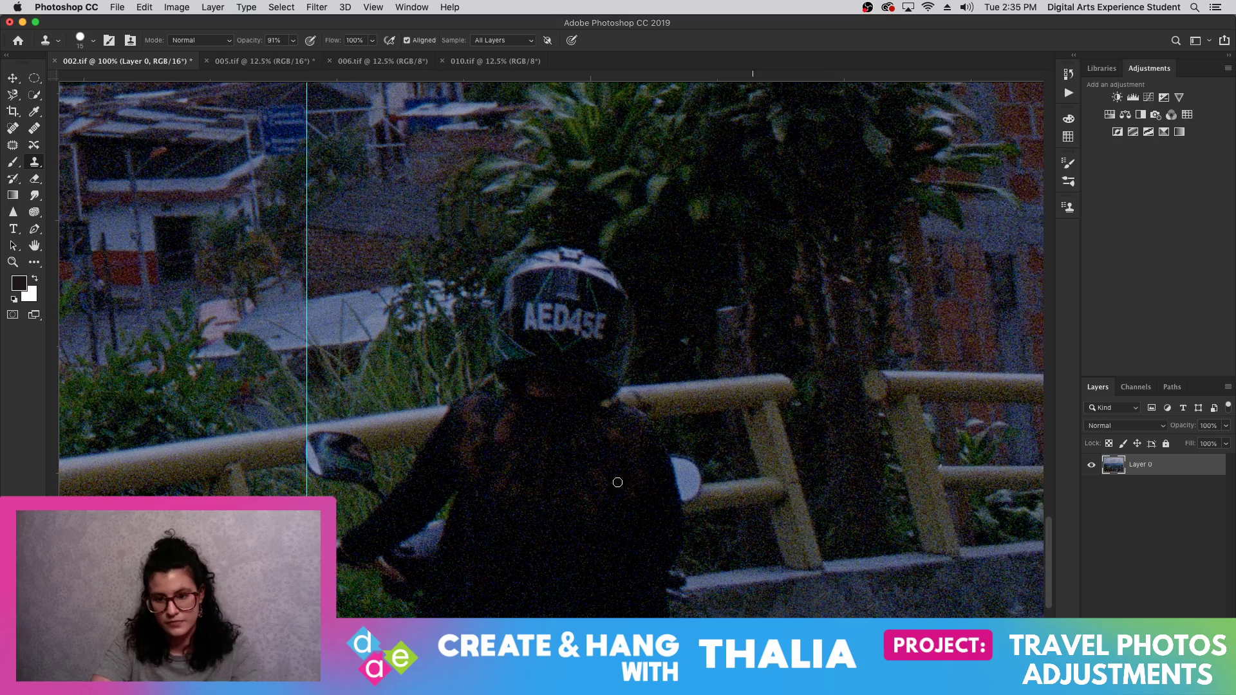
left_click(12, 262)
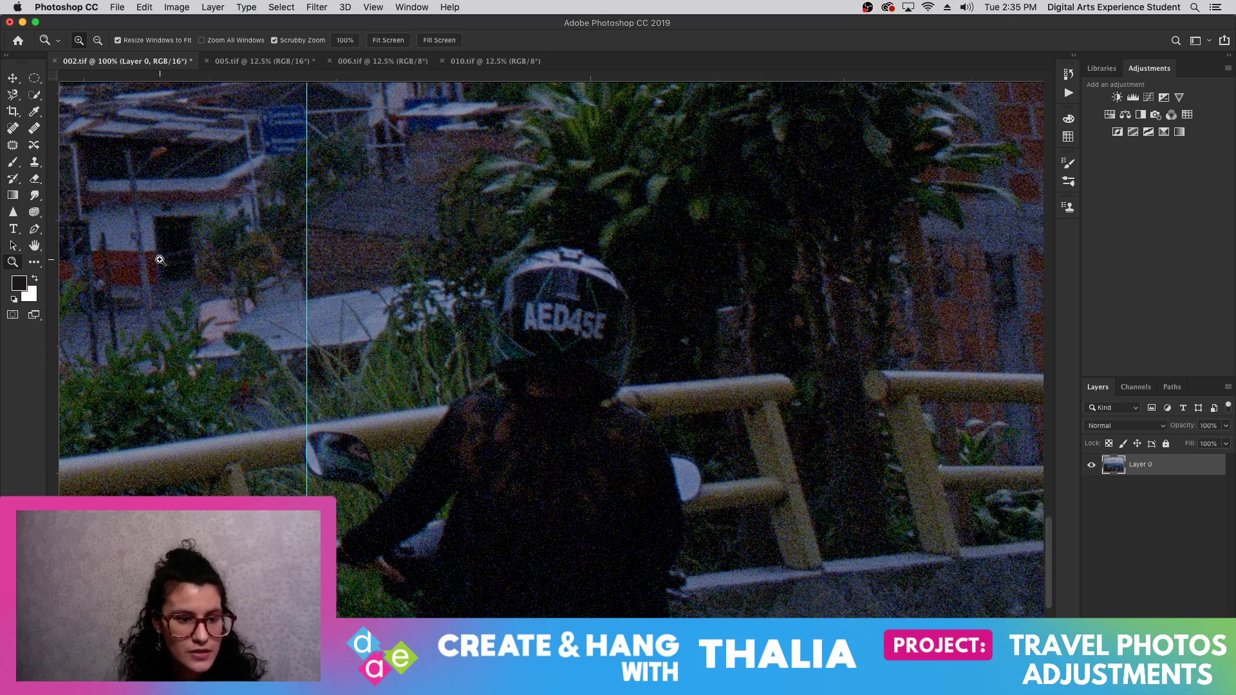
left_click(161, 260, "alt")
left_click(161, 260, "alt")
left_click(160, 260, "alt")
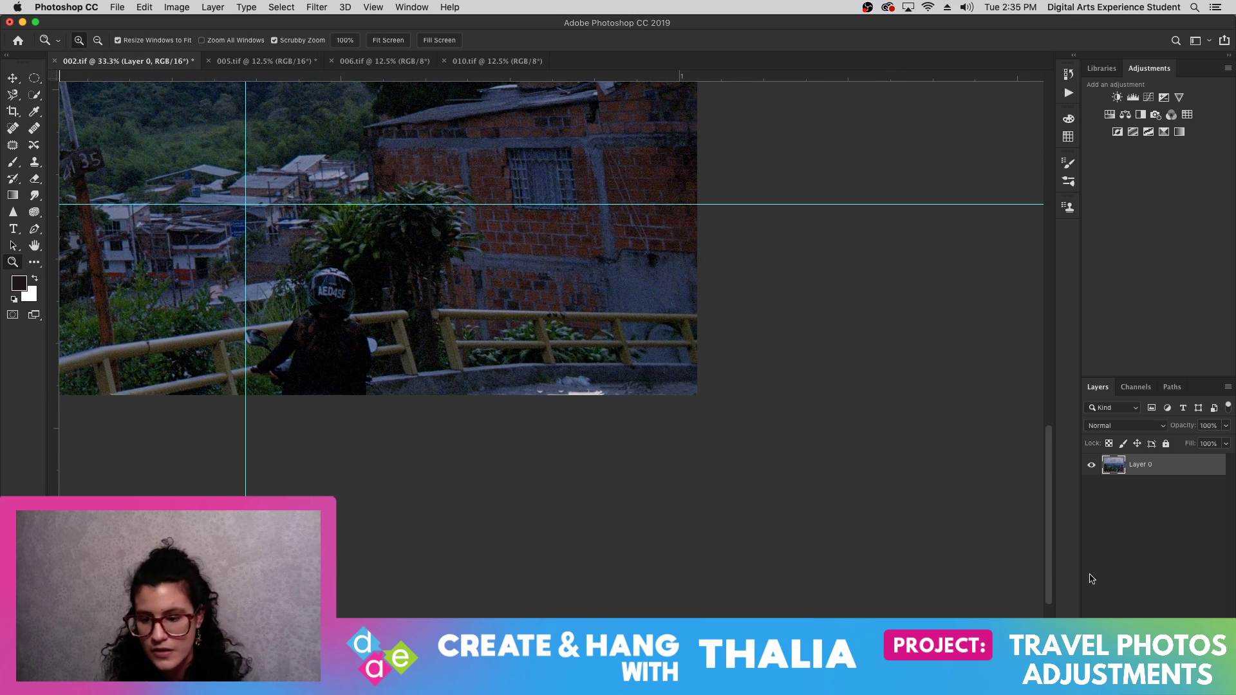
left_click_drag(1049, 551, 1056, 461)
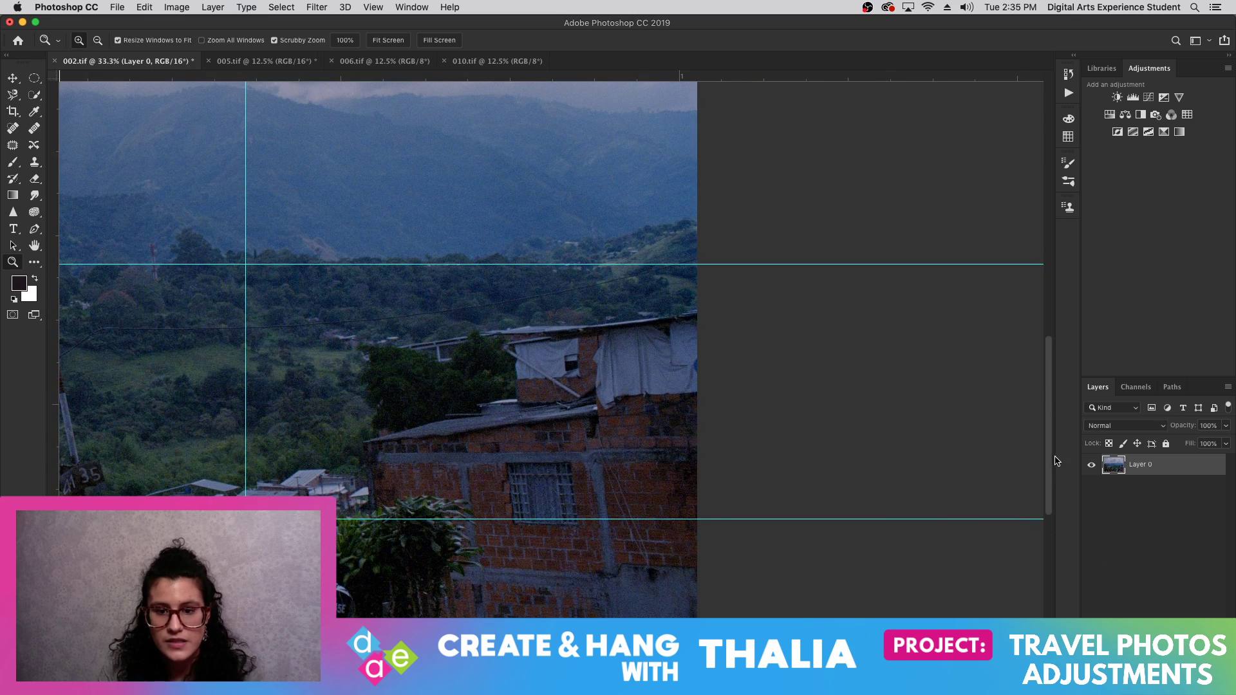
left_click(838, 602, "alt")
left_click(839, 605, "alt")
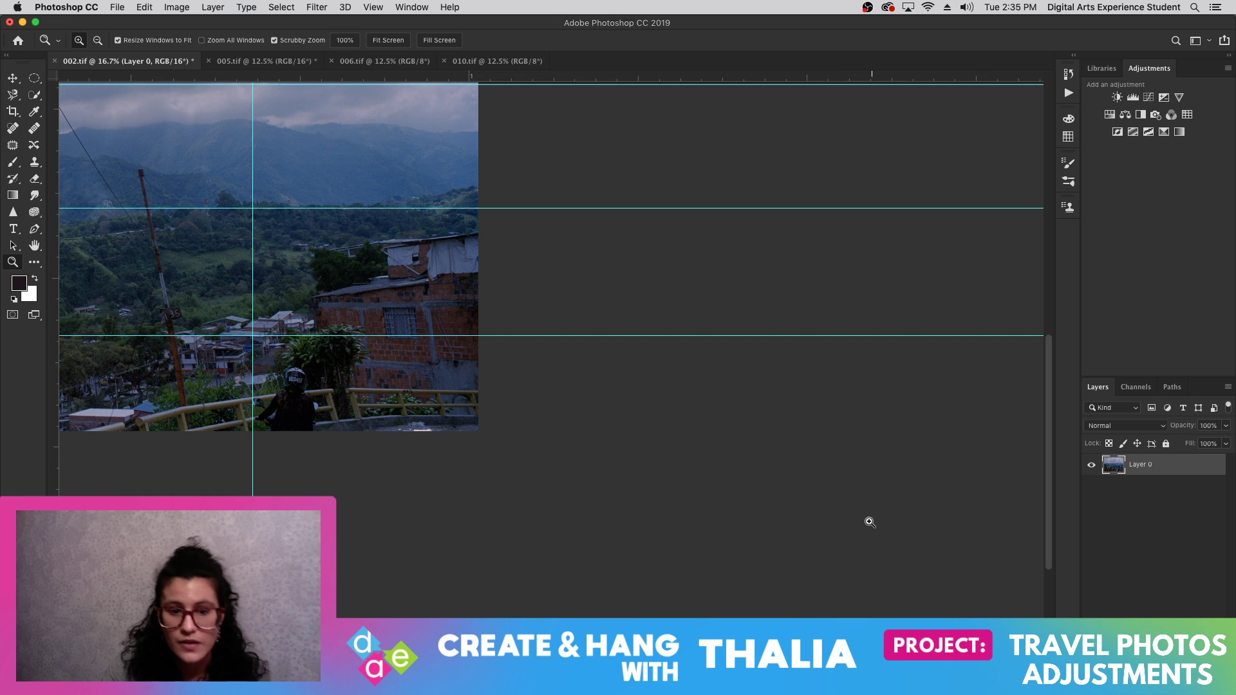
scroll(547, 257, "left", 10)
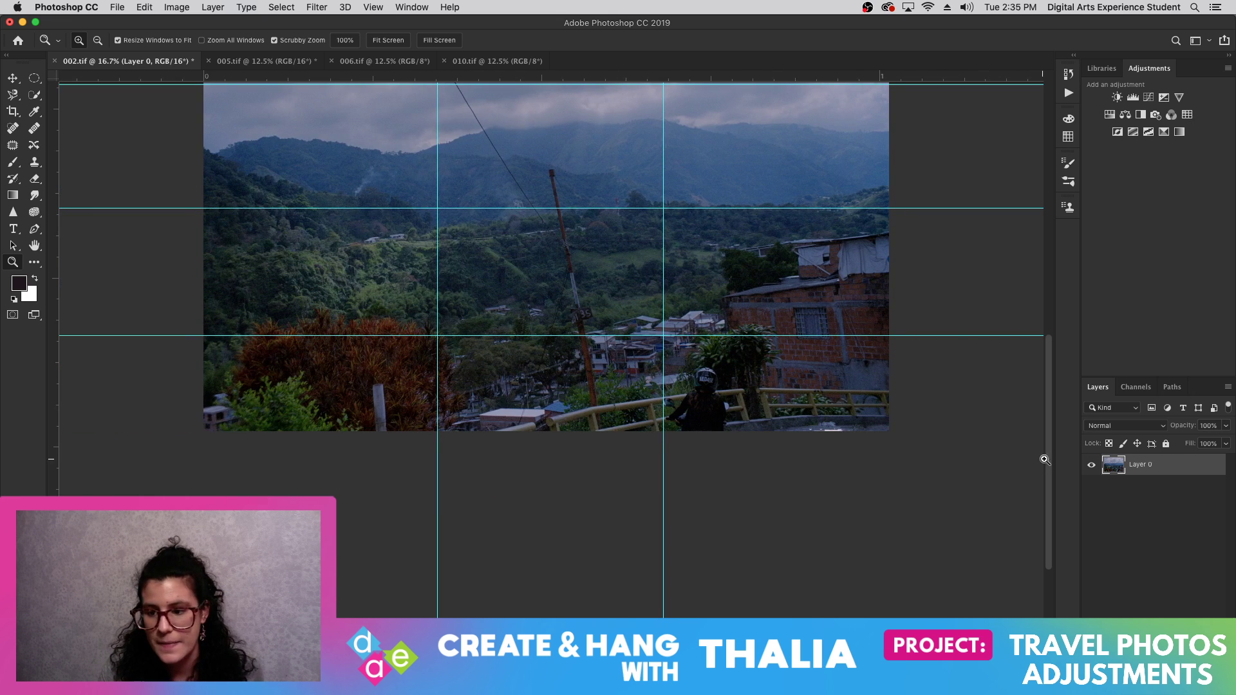
left_click_drag(1044, 459, 1044, 394)
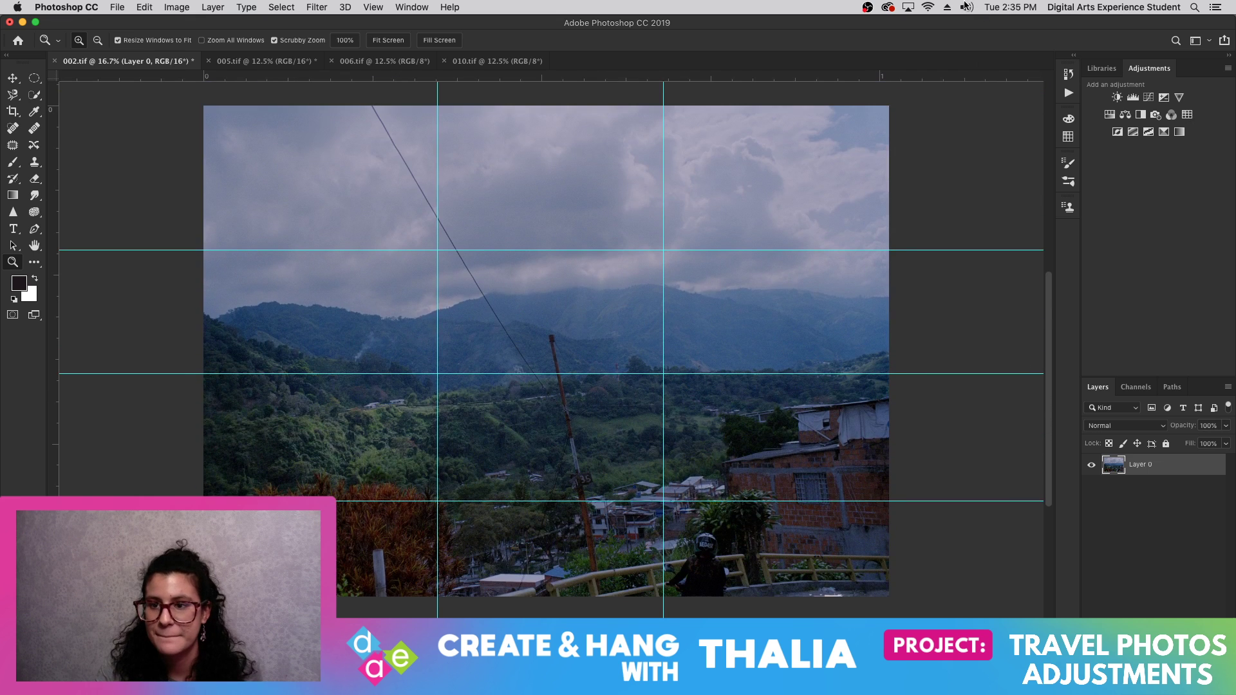
- Lower the computer's sound volume
left_click(966, 6)
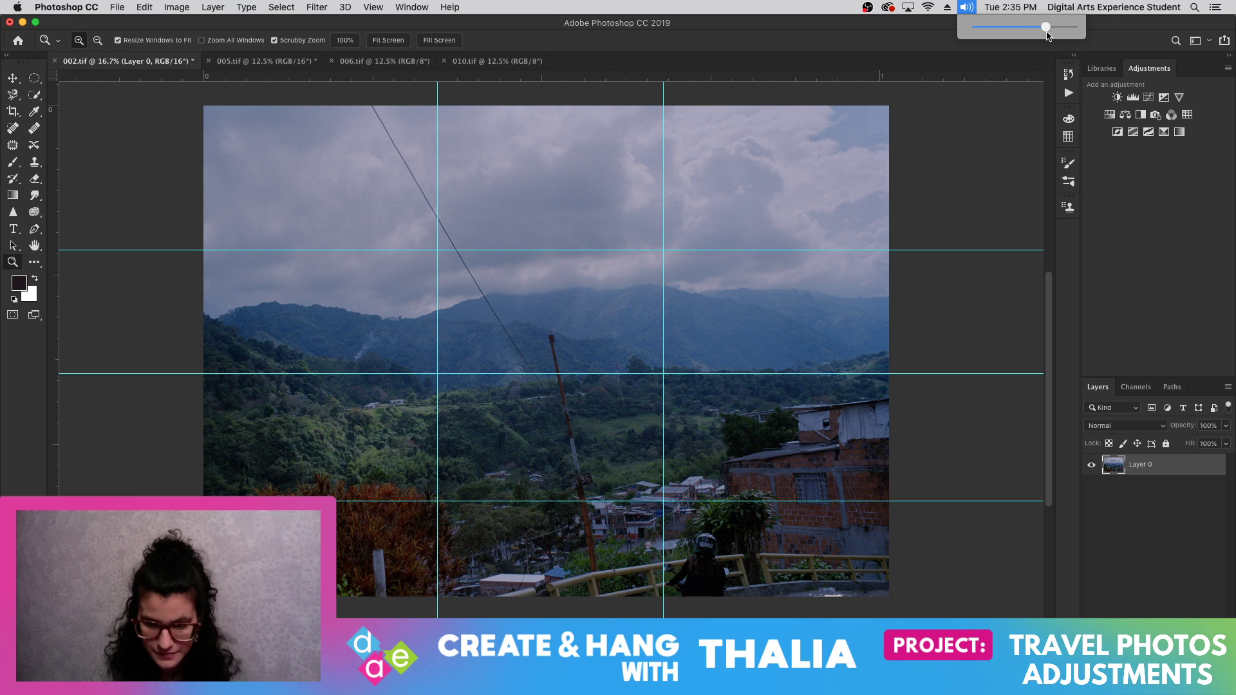
left_click_drag(1060, 27, 1035, 28)
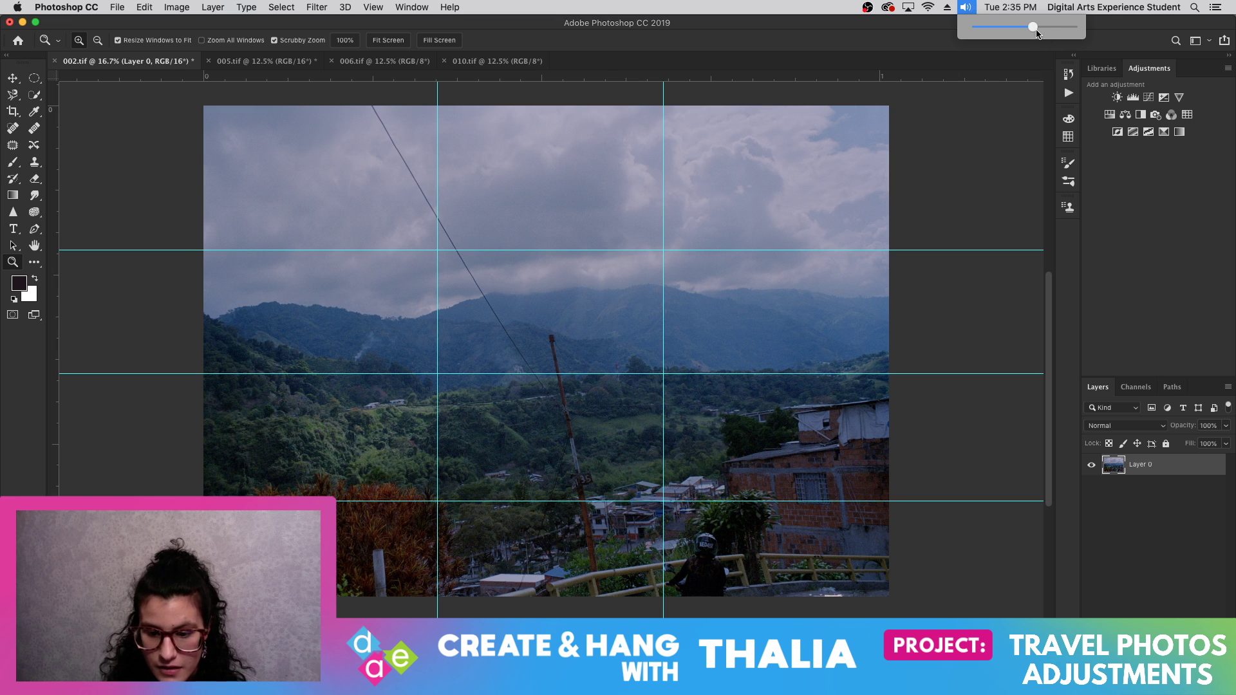
left_click(1037, 32)
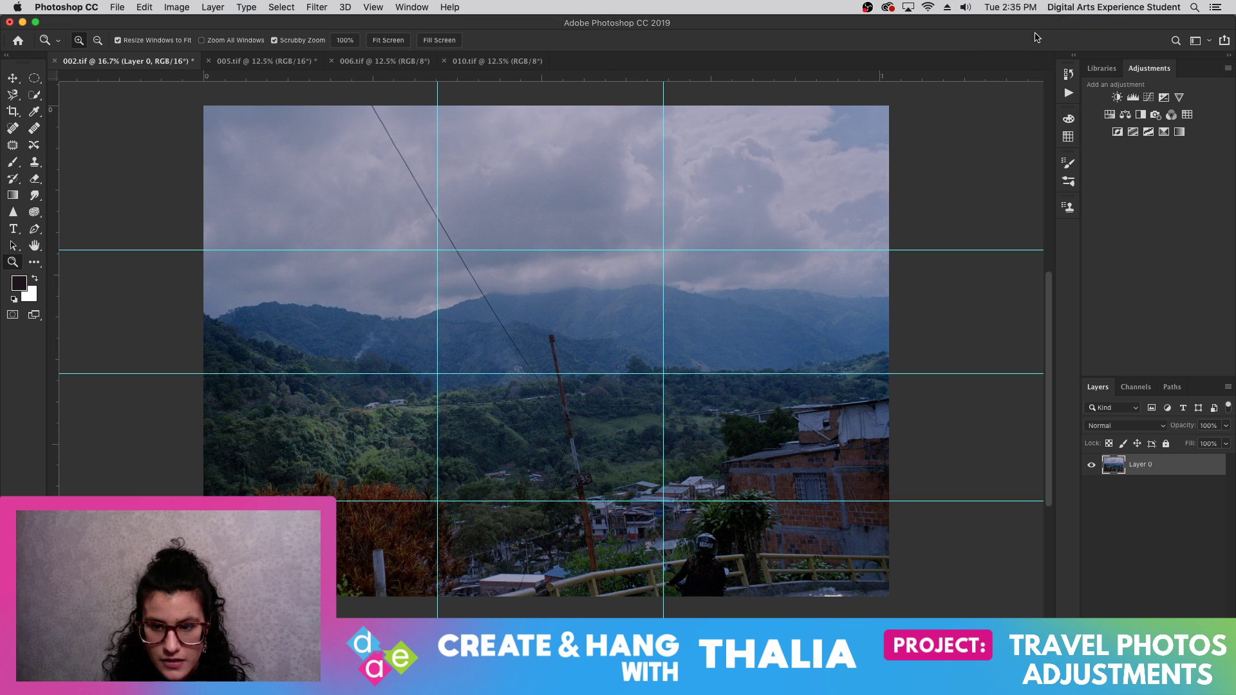
- Use the Patch tool to replace the small dark area of road beside the white strip with nearby pavement, then deselect it
left_click_drag(813, 591, 813, 591)
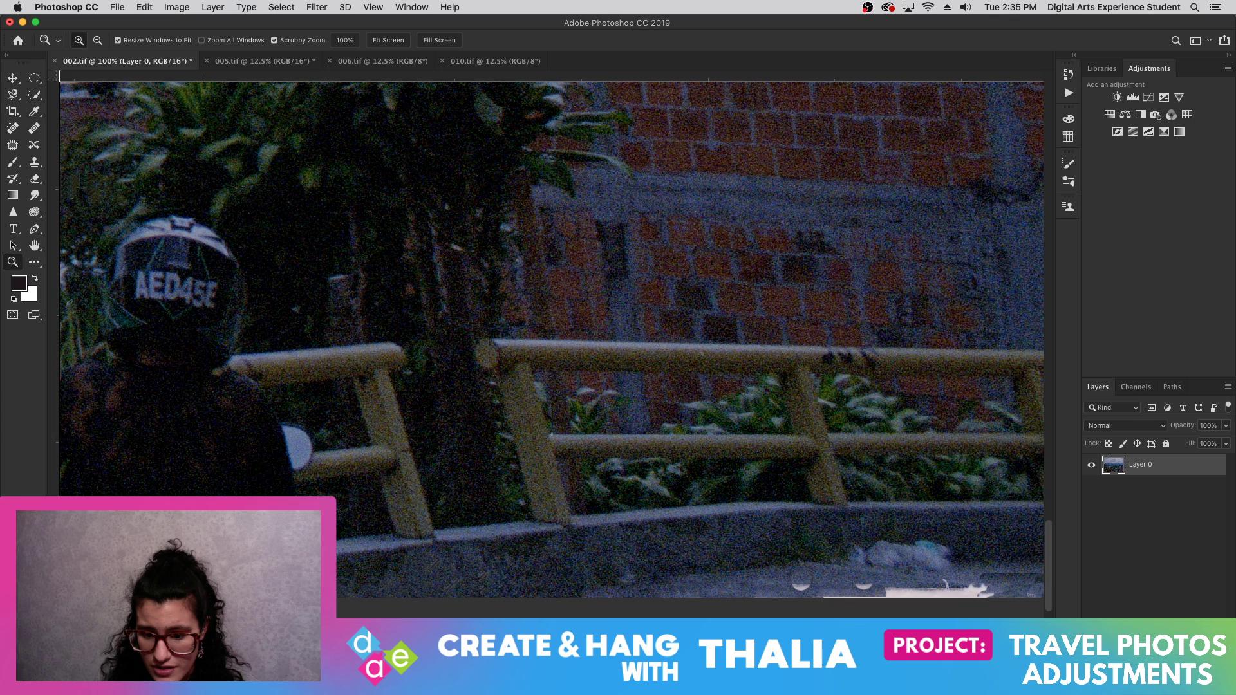
scroll(551, 340, "right", 10)
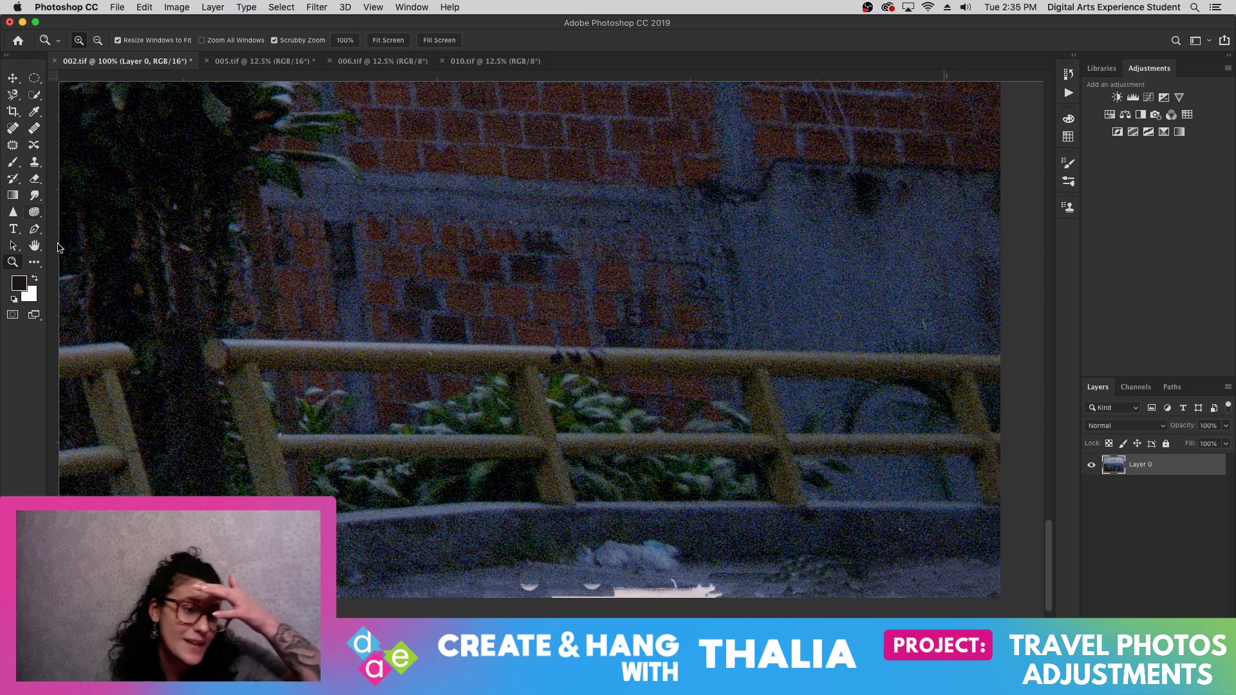
left_click(12, 145)
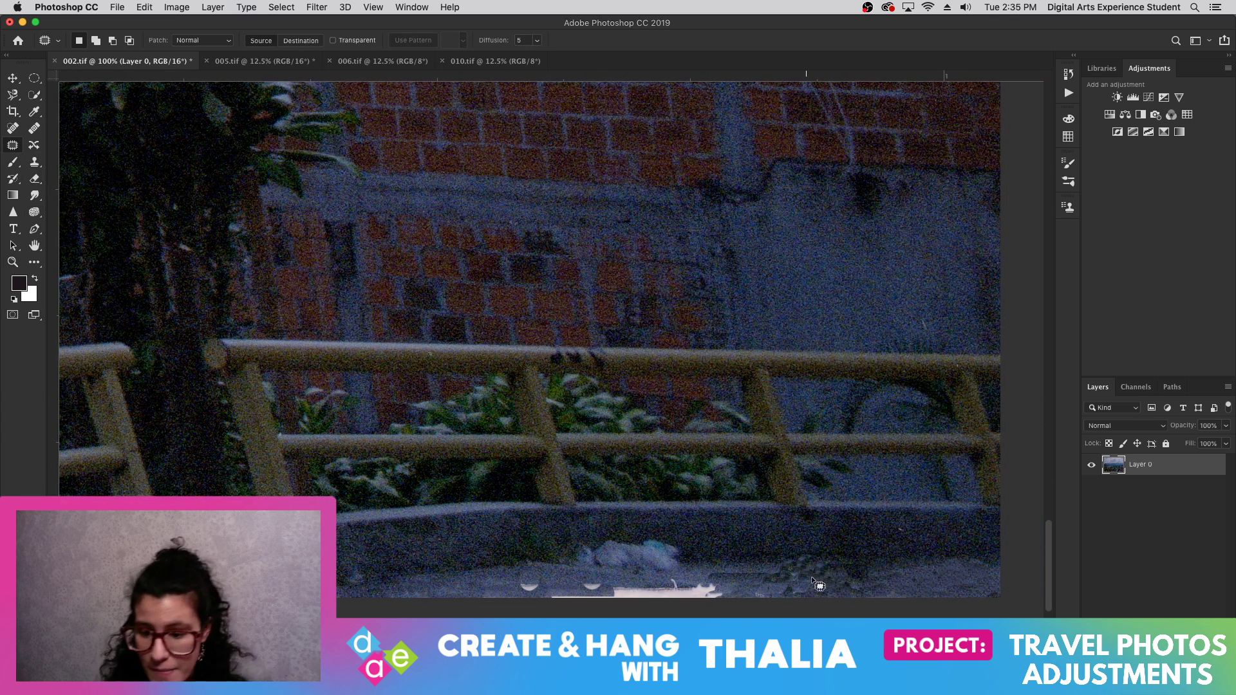
mouse_move(809, 576)
left_mouse_down()
mouse_move(871, 572)
mouse_move(792, 584)
mouse_move(761, 572)
mouse_move(845, 581)
mouse_move(827, 596)
mouse_move(806, 580)
mouse_move(831, 559)
mouse_move(892, 586)
left_mouse_up()
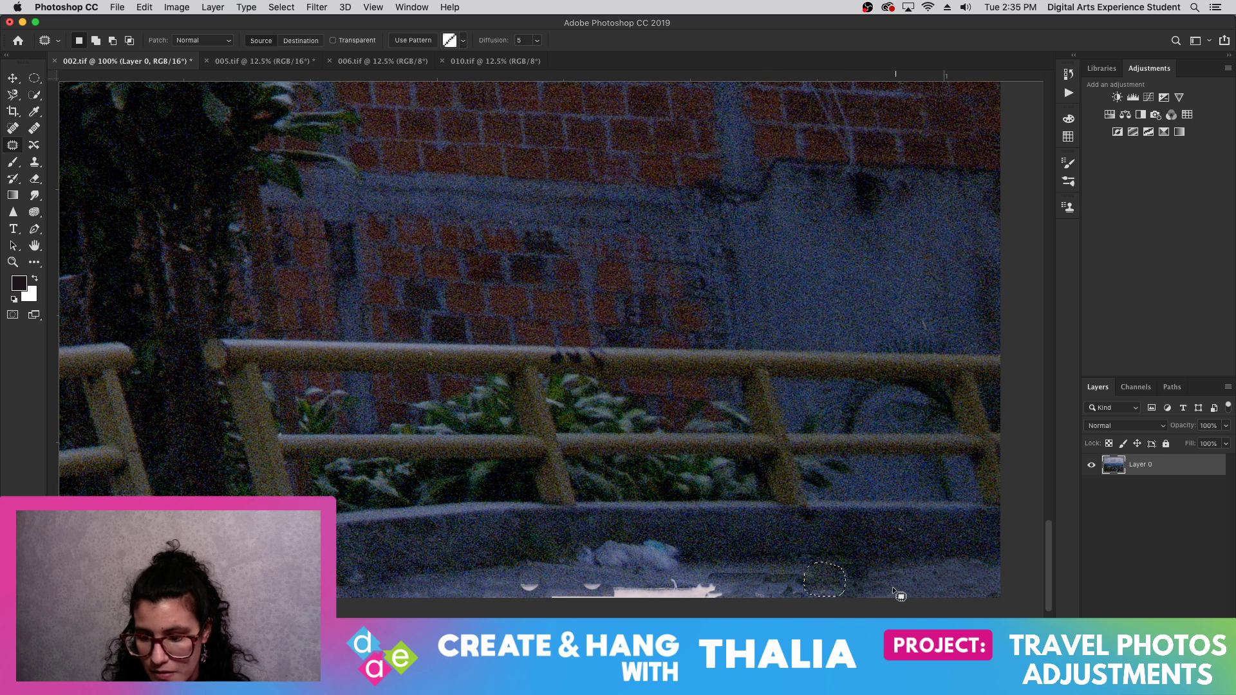
left_click(890, 608)
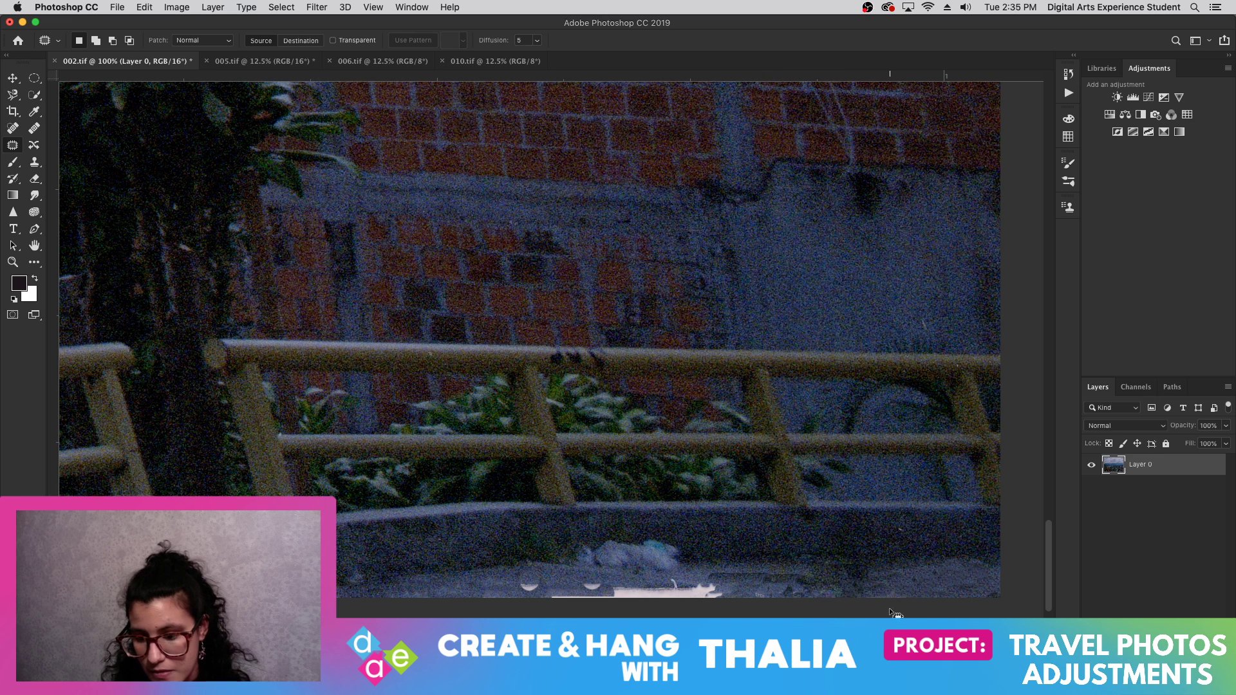
- Use the Patch tool to blend the road along the photo's bottom edge, between the white strip and the photo's corner, with nearby pavement
left_click(799, 598)
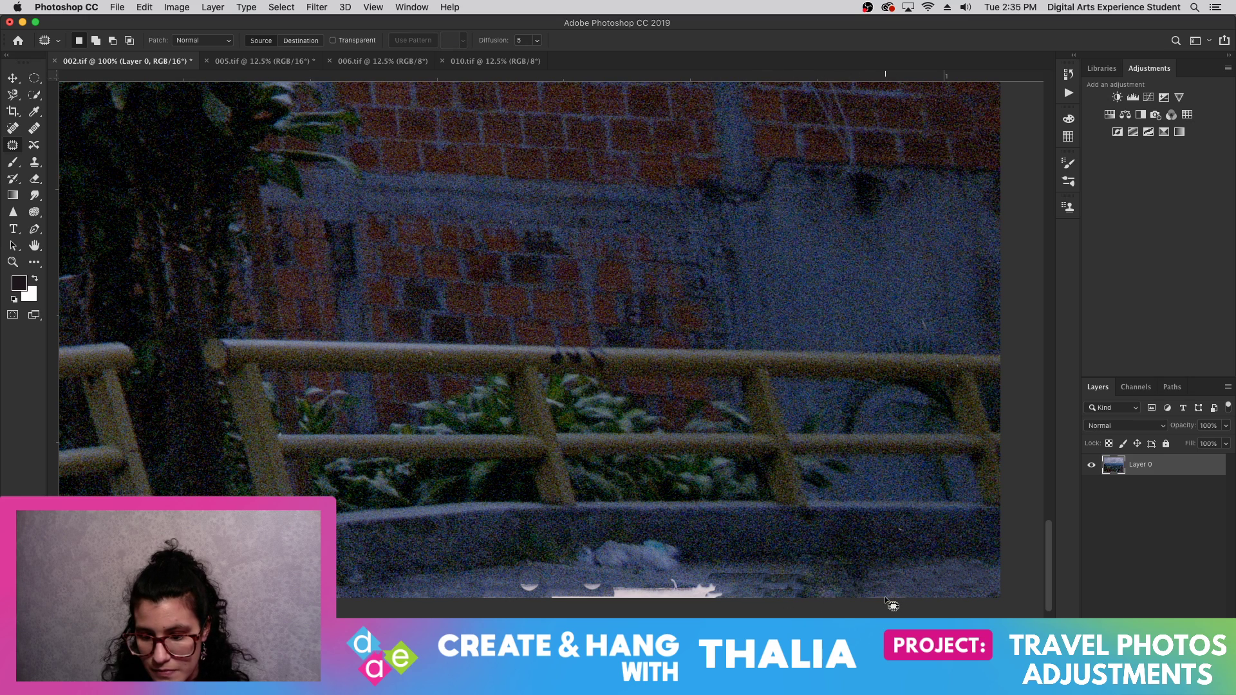
mouse_move(921, 590)
left_mouse_down()
mouse_move(911, 593)
mouse_move(941, 589)
left_mouse_up()
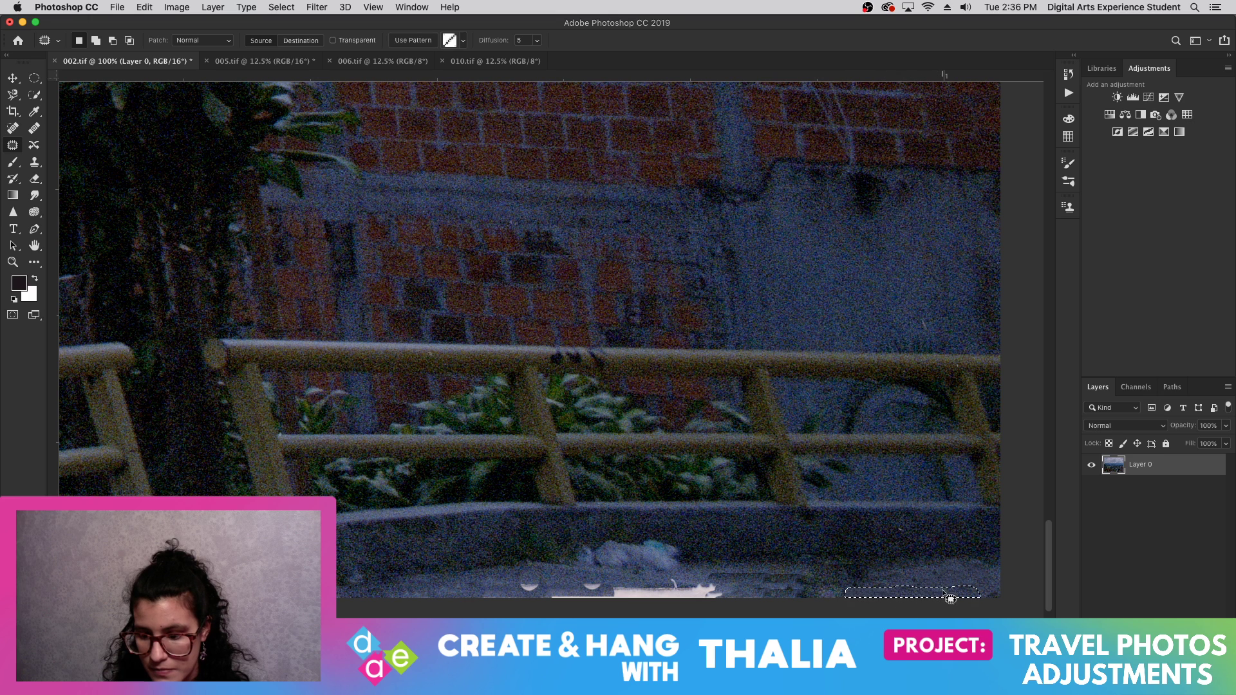
left_click(941, 589)
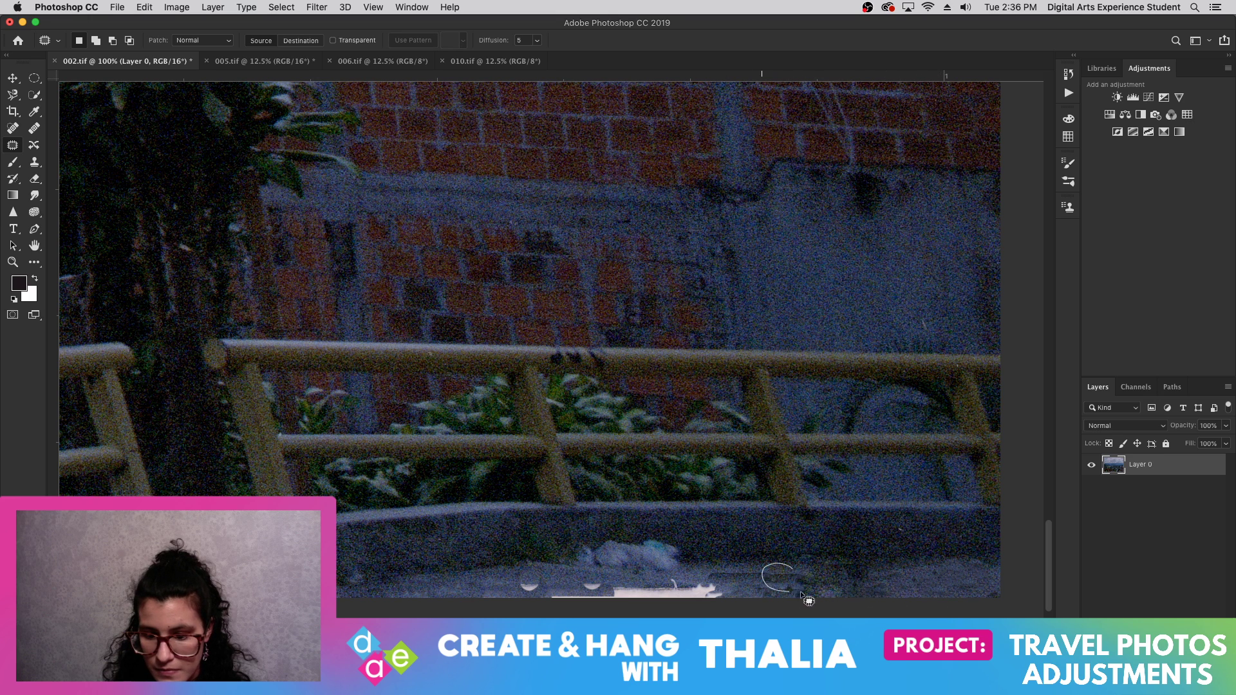
left_click_drag(801, 591, 798, 592)
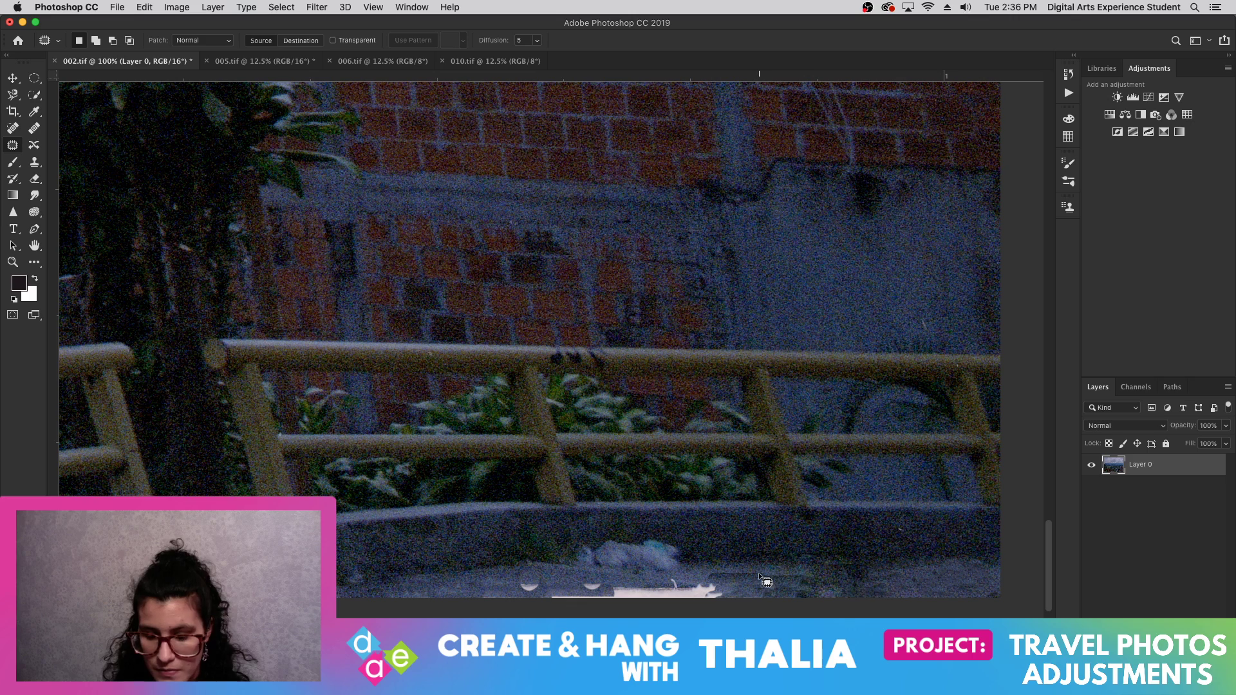
- Use the Clone Stamp to cover the two white half-circles and the thin white line at the strip's end with pavement, enlarging the brush
left_click(35, 162)
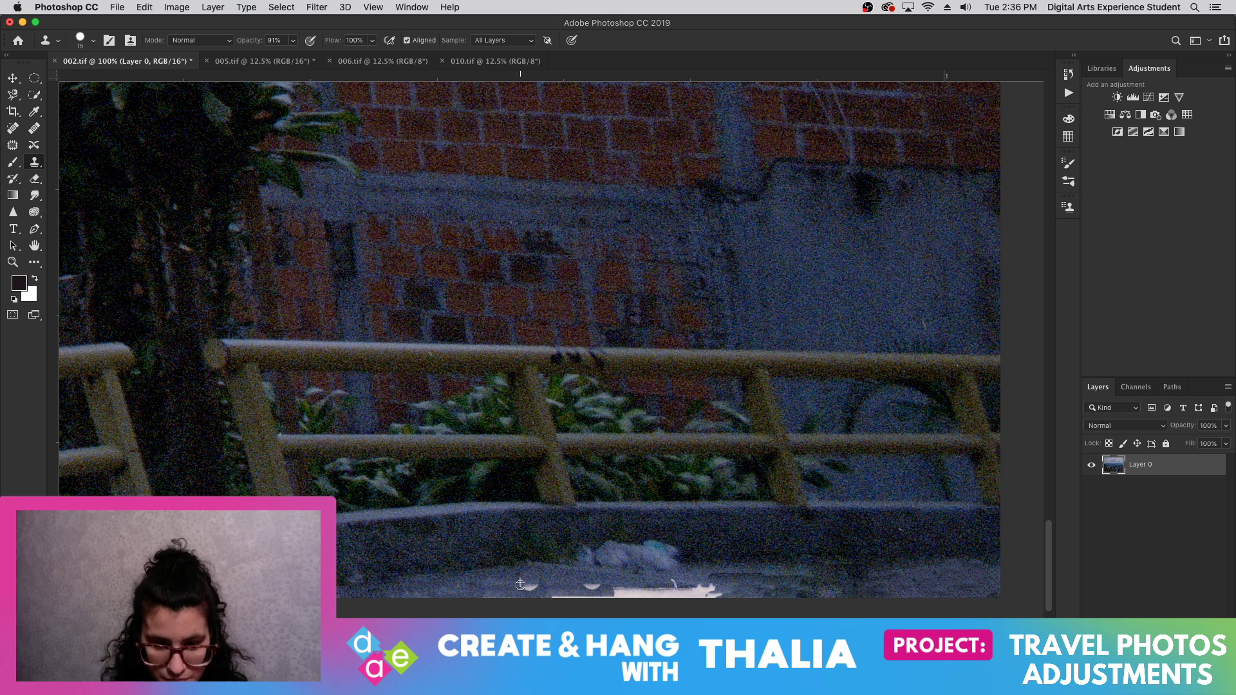
left_click_drag(521, 588, 544, 588)
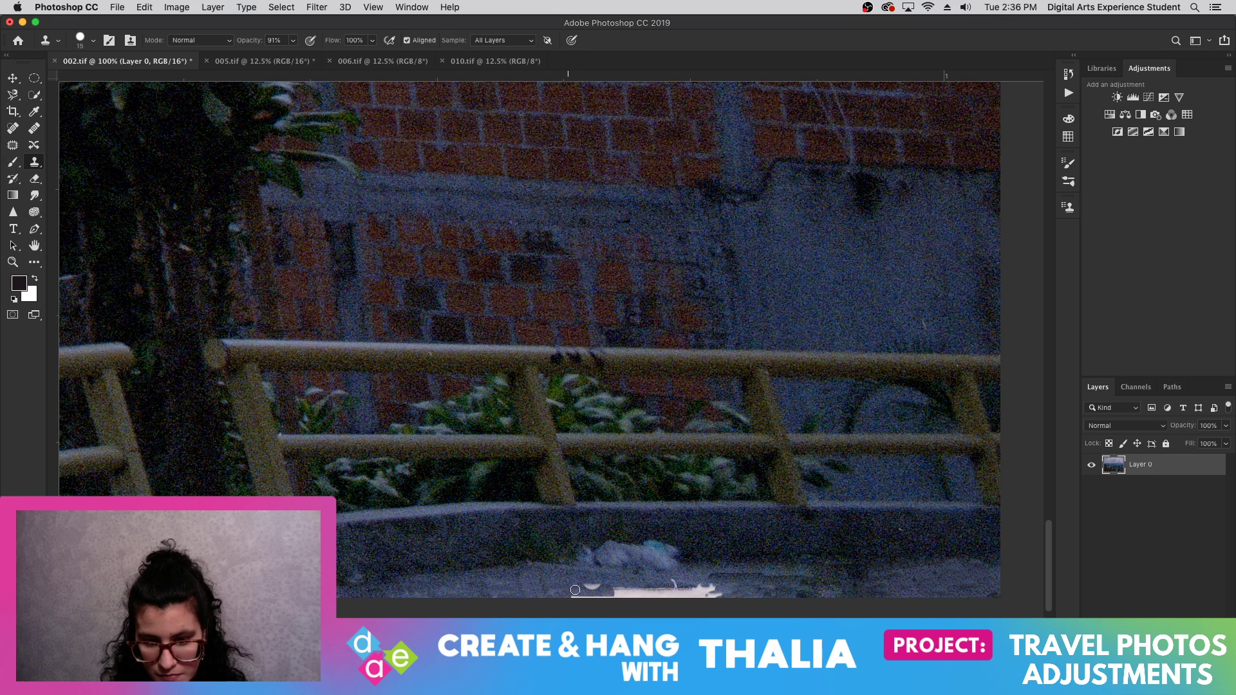
mouse_move(603, 586)
left_mouse_down()
mouse_move(581, 583)
mouse_move(587, 597)
left_mouse_up()
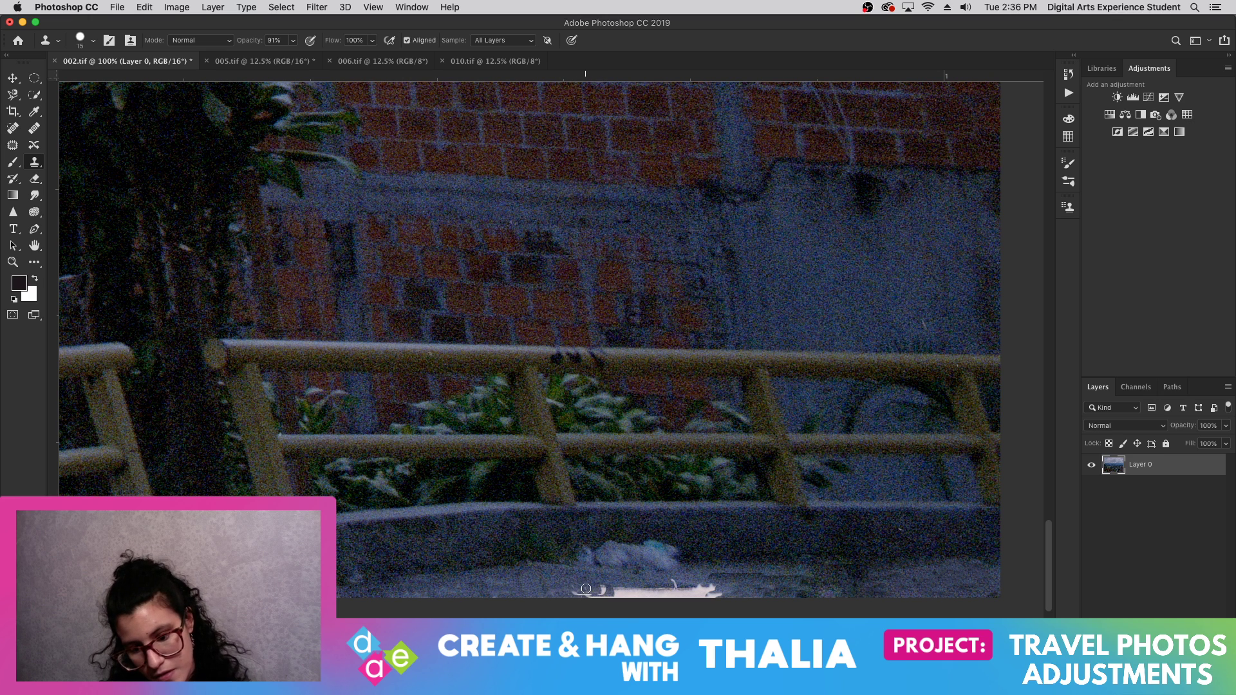
key("bracketright")
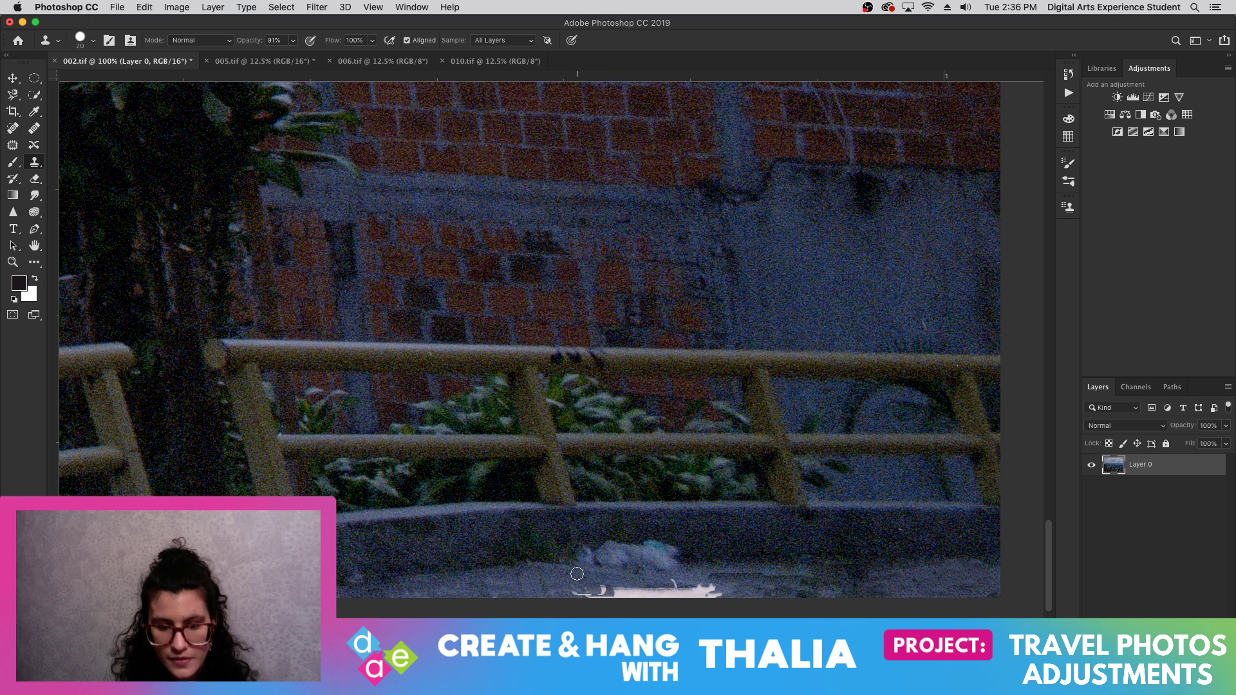
mouse_move(574, 583)
left_mouse_down()
mouse_move(603, 586)
mouse_move(601, 600)
left_mouse_up()
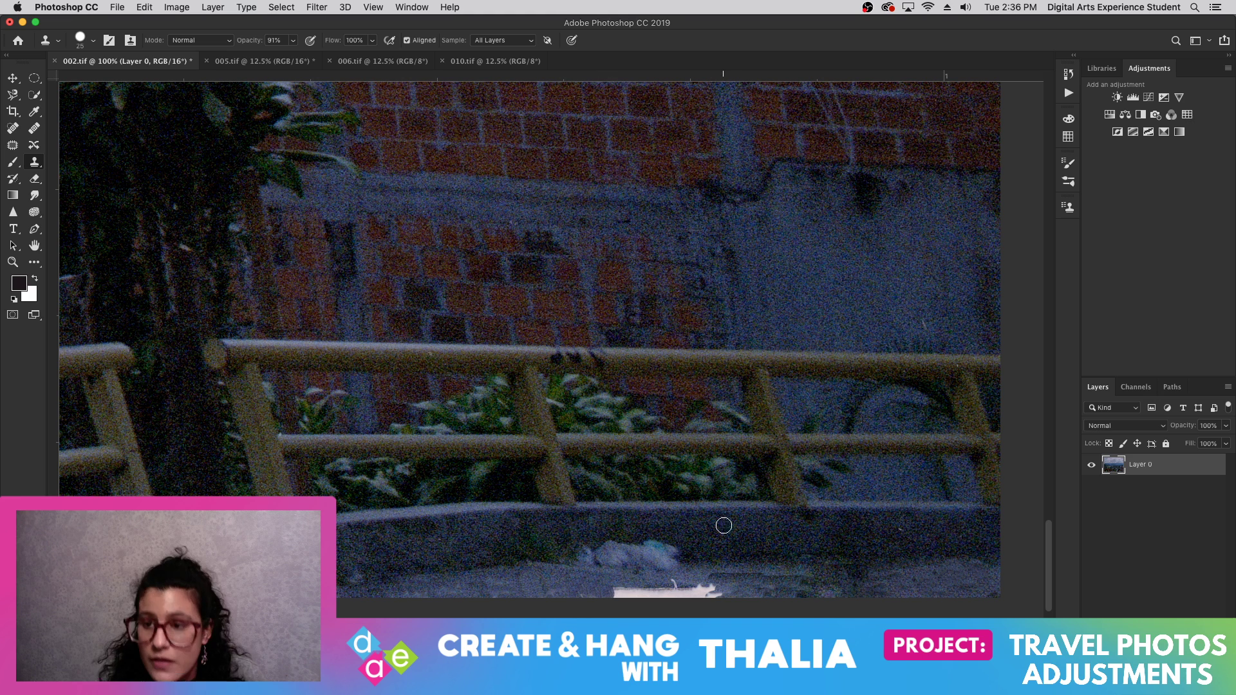
- Adjust the computer's sound volume and clone pavement over both ends of the remaining white strip at the photo's bottom edge
left_click(966, 8)
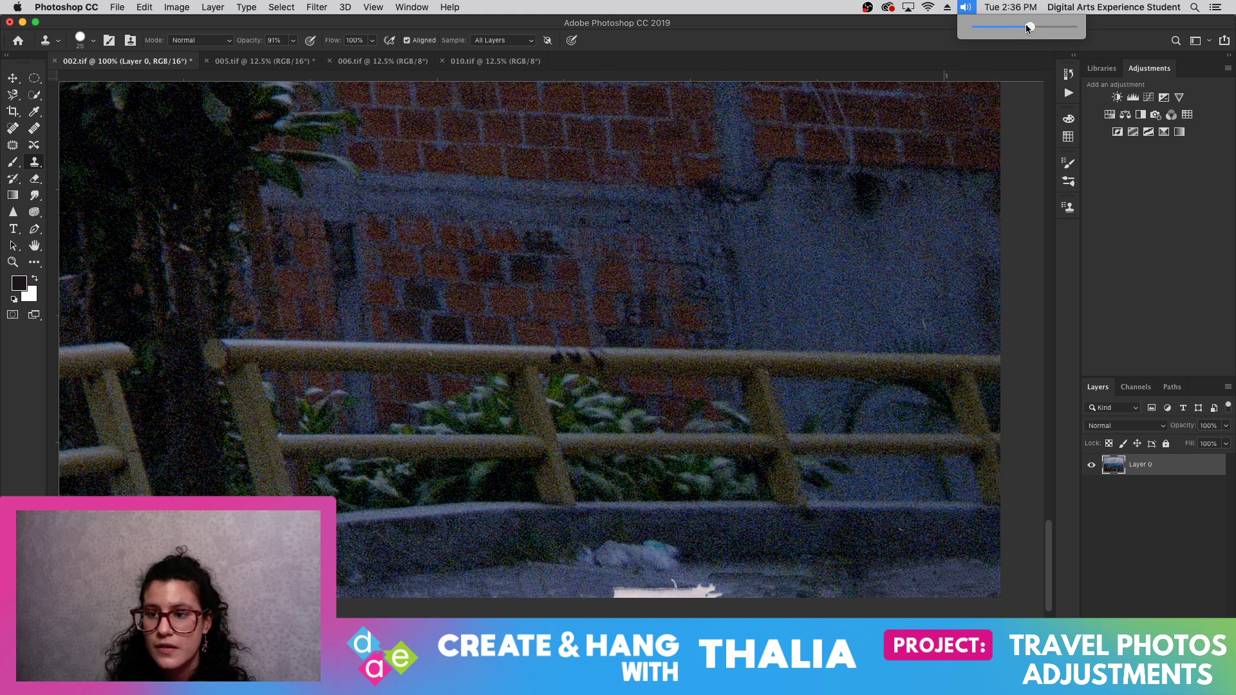
left_click(774, 613)
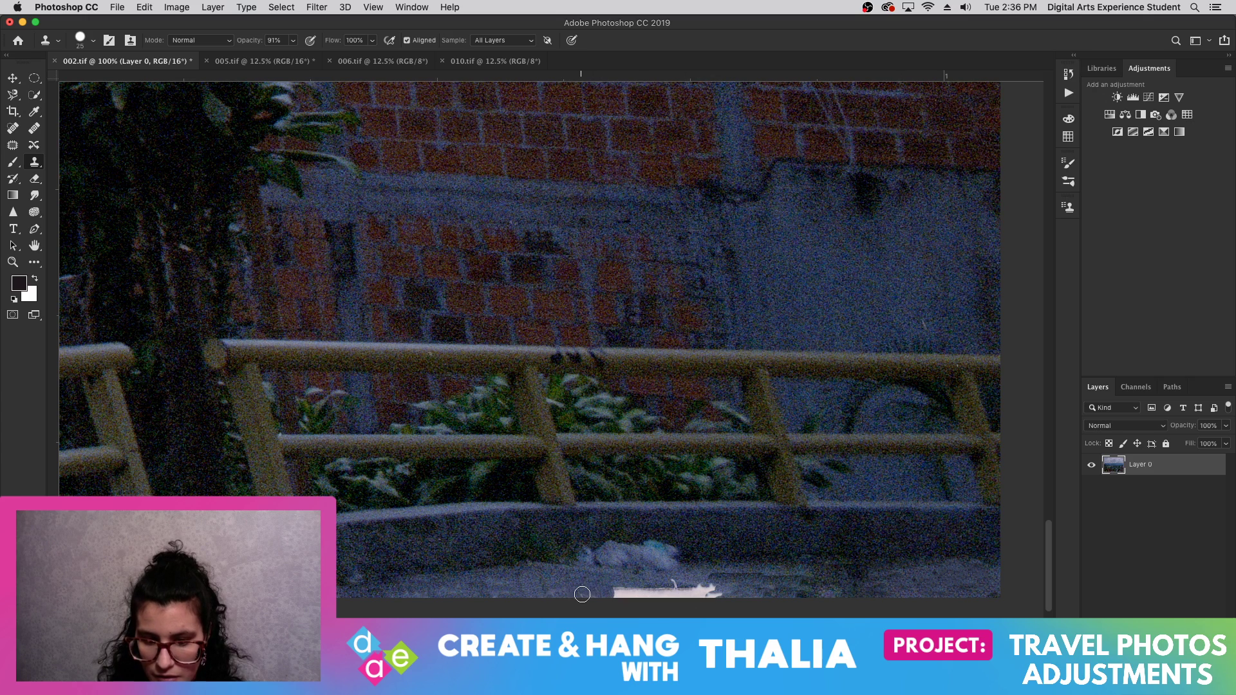
mouse_move(615, 586)
left_mouse_down()
mouse_move(732, 591)
mouse_move(709, 585)
mouse_move(716, 594)
left_mouse_up()
key("super+z")
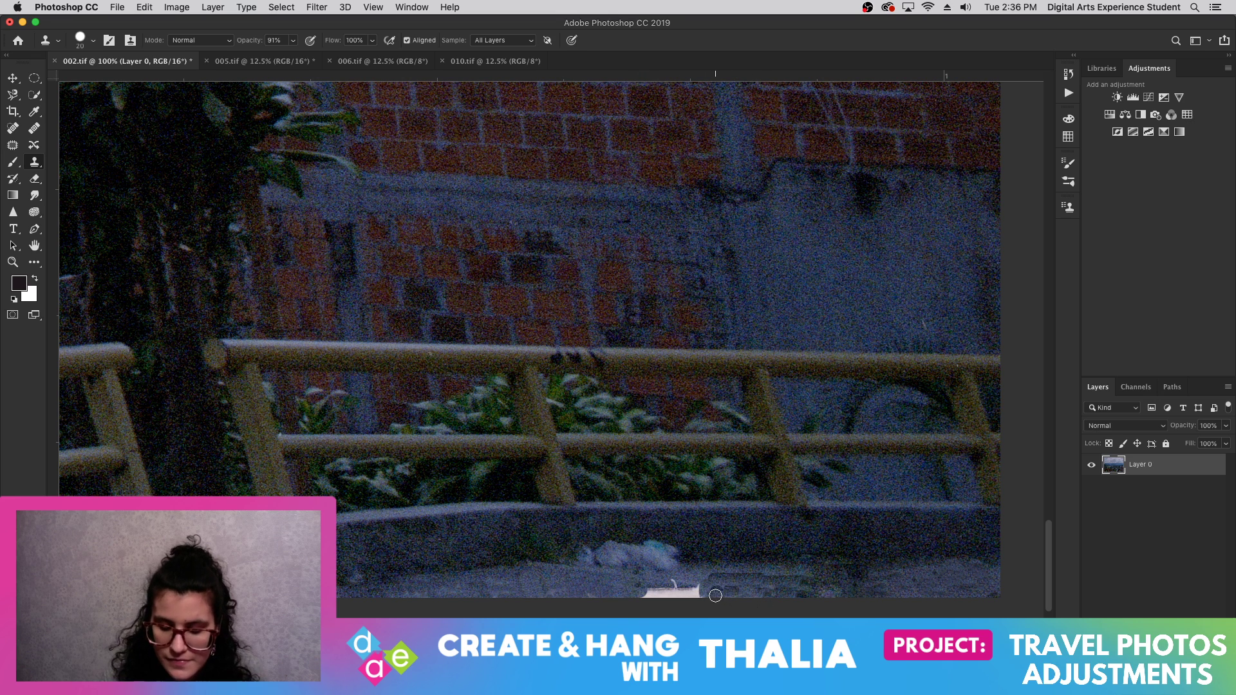
- Reduce the Clone Stamp brush to 10 and paint pavement over the middle of the white strip
key("bracketleft")
key("bracketleft")
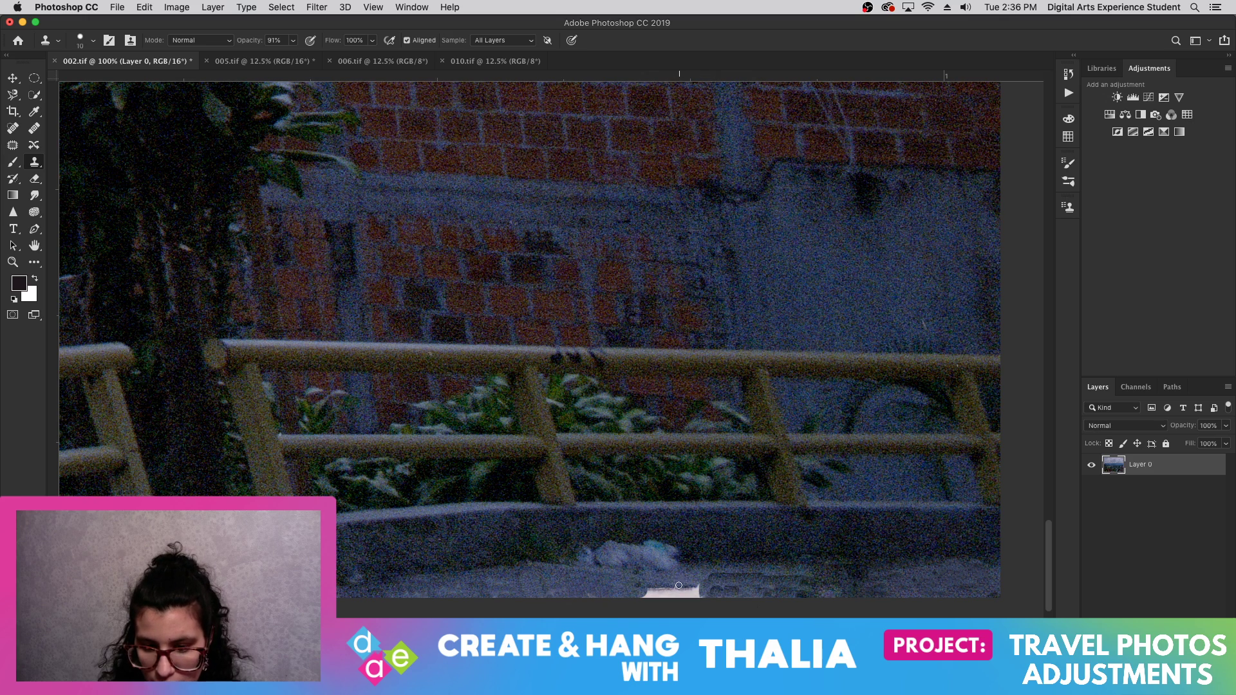
left_click_drag(679, 594, 663, 591)
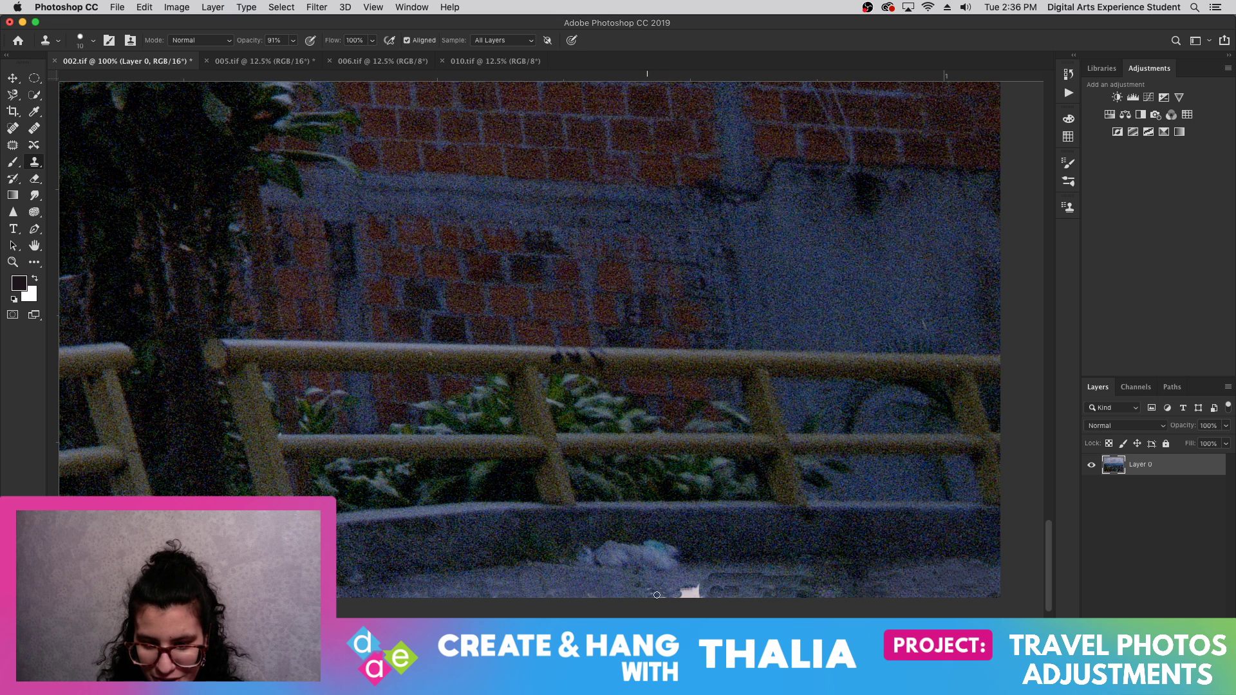
mouse_move(685, 588)
left_mouse_down()
mouse_move(700, 591)
mouse_move(674, 594)
left_mouse_up()
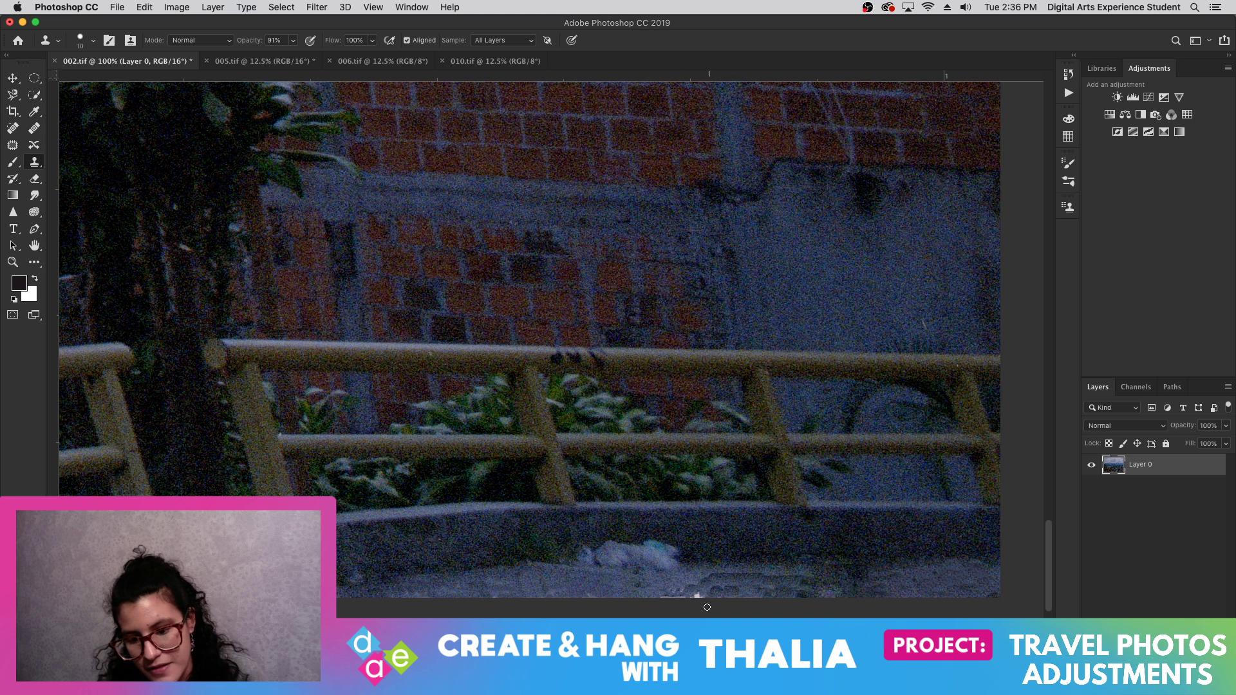
- Use the Patch tool to remove the last white speck and smooth the cloned pavement along the photo's bottom edge
left_click(12, 145)
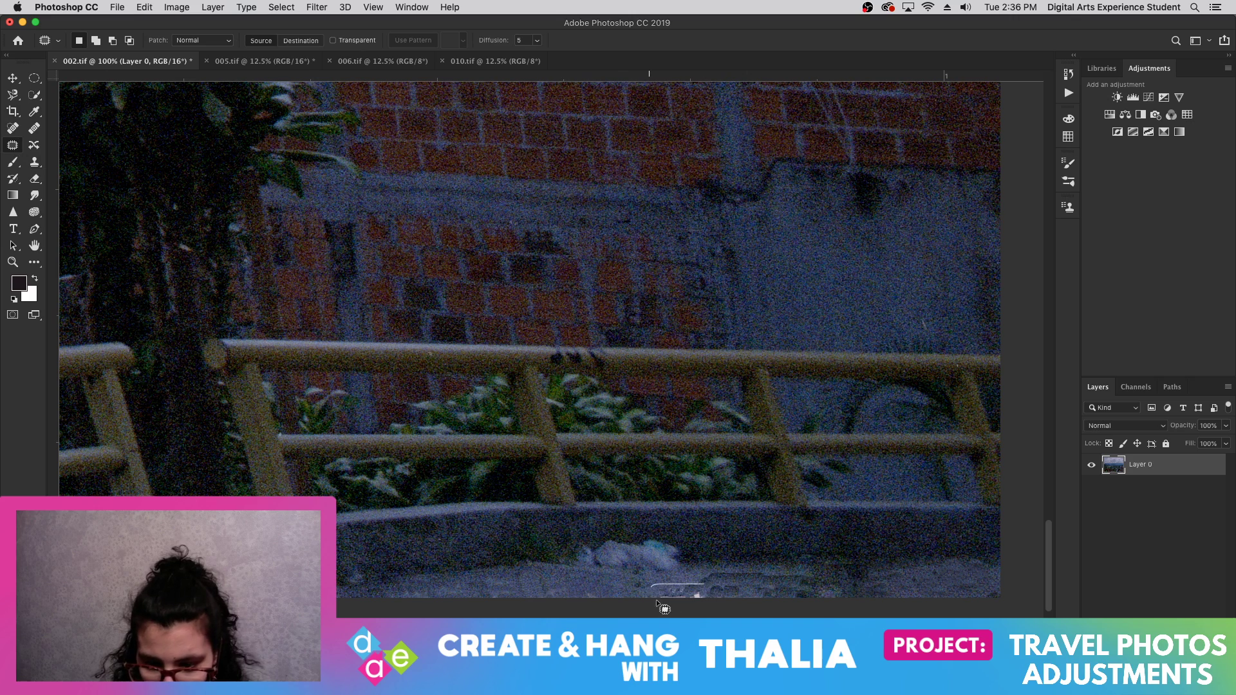
left_click_drag(704, 587, 701, 596)
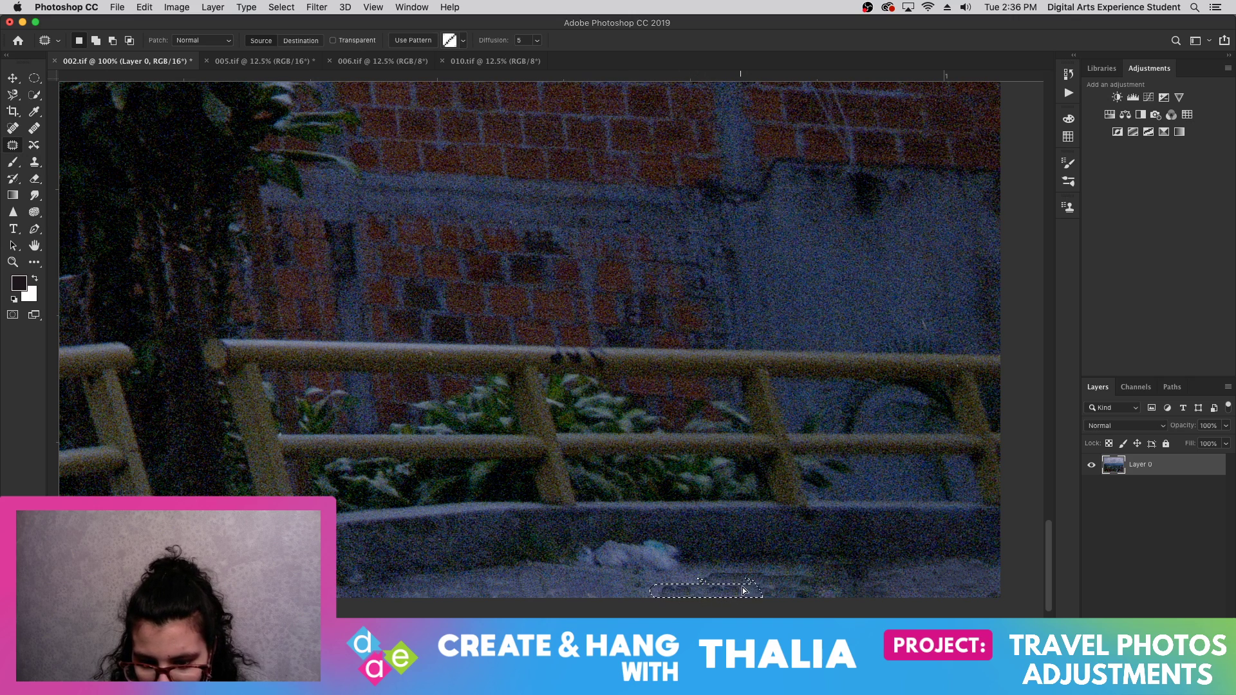
mouse_move(718, 583)
left_mouse_down()
mouse_move(698, 580)
mouse_move(716, 568)
mouse_move(693, 569)
mouse_move(650, 580)
mouse_move(655, 593)
left_mouse_up()
mouse_move(755, 587)
left_mouse_down()
mouse_move(750, 577)
mouse_move(777, 570)
mouse_move(781, 585)
mouse_move(762, 596)
left_mouse_up()
left_click(701, 592)
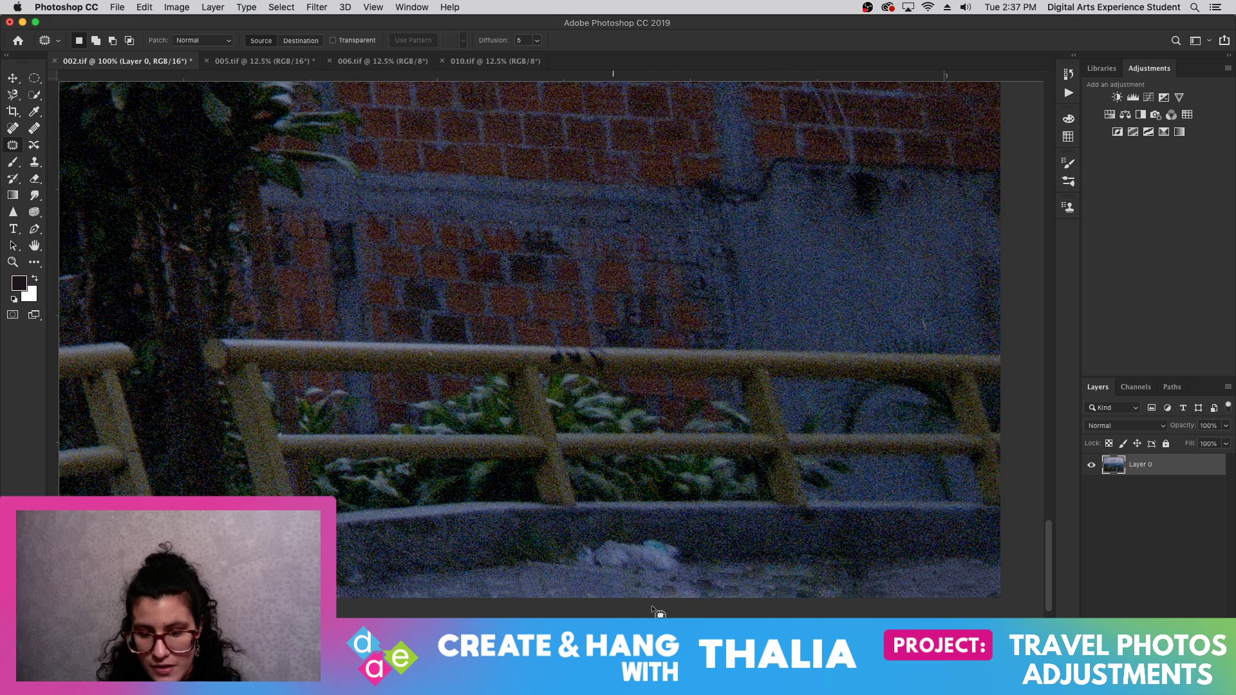
mouse_move(626, 596)
left_mouse_down()
mouse_move(572, 585)
mouse_move(644, 602)
mouse_move(601, 600)
left_mouse_up()
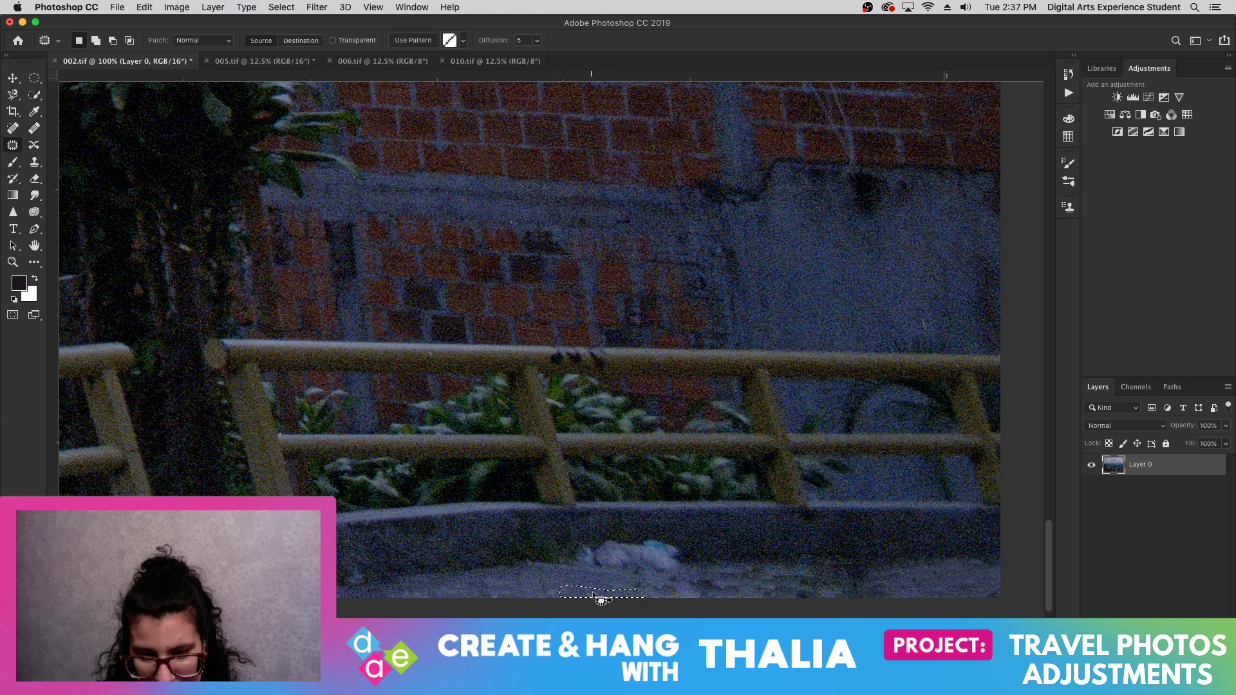
left_click(661, 594)
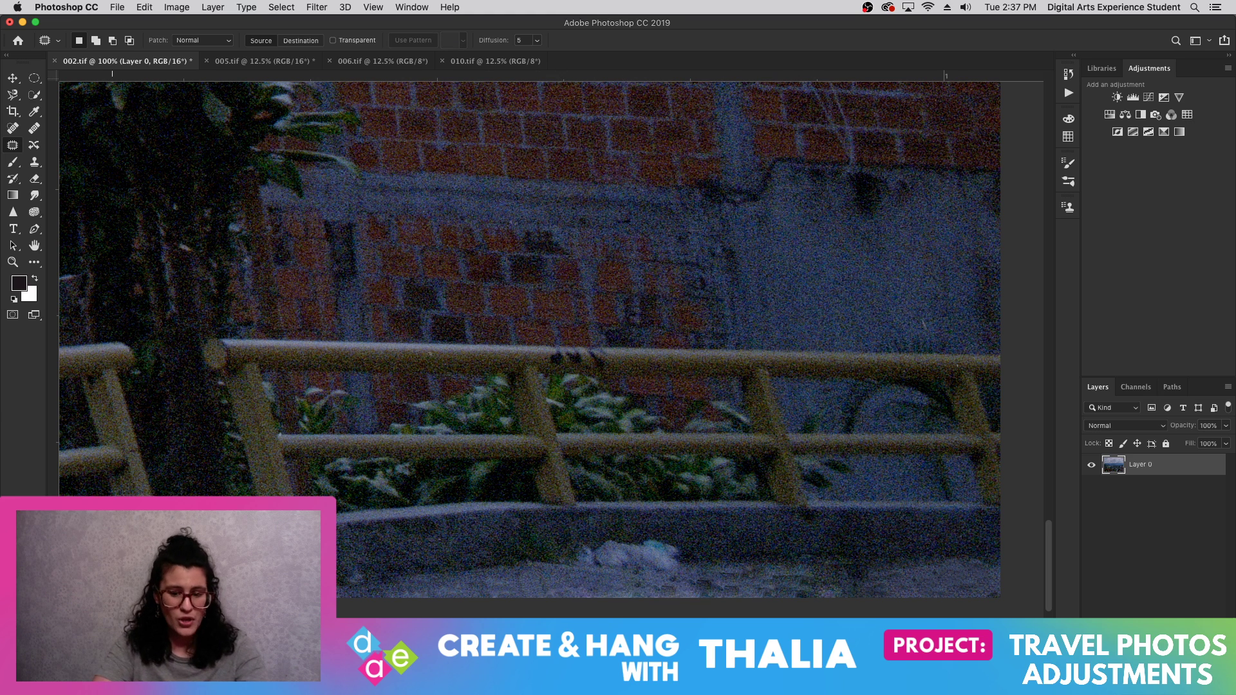
- Examine the retouched road and the whole photo from bottom edge to sky at reduced zoom
left_click(12, 262)
left_click(213, 280, "alt")
left_click(213, 280, "alt")
left_click(213, 280, "alt")
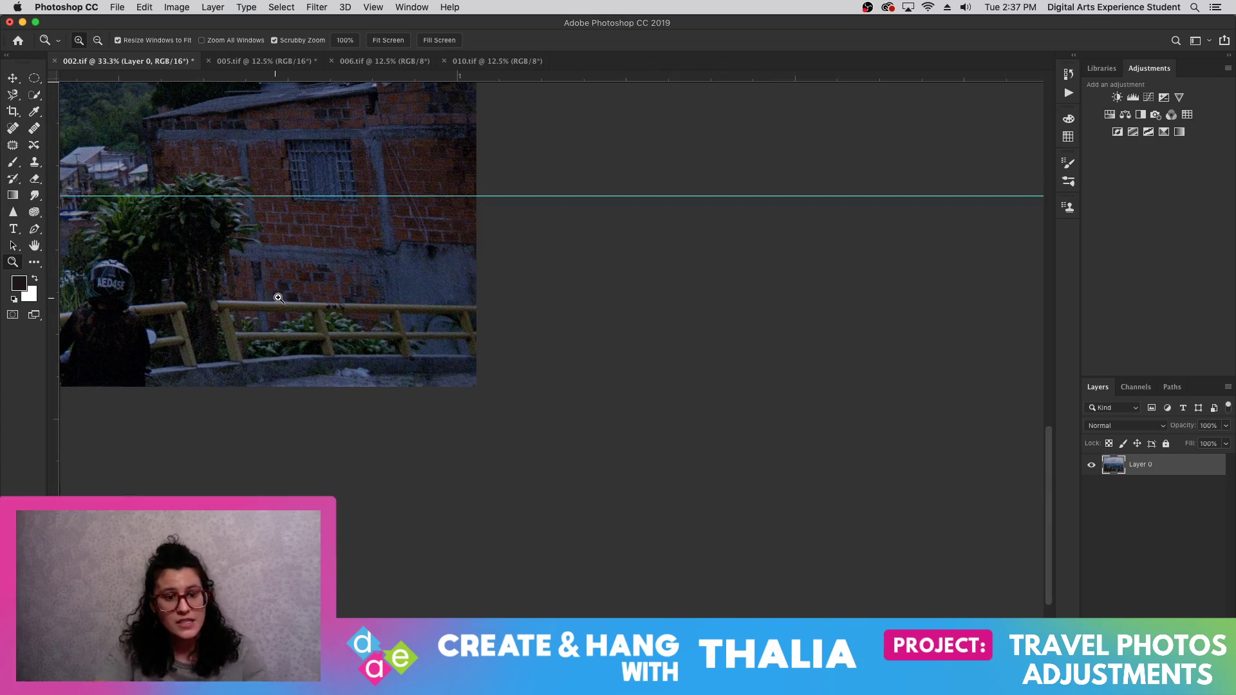
left_click_drag(889, 688, 647, 688)
left_click(799, 422, "alt")
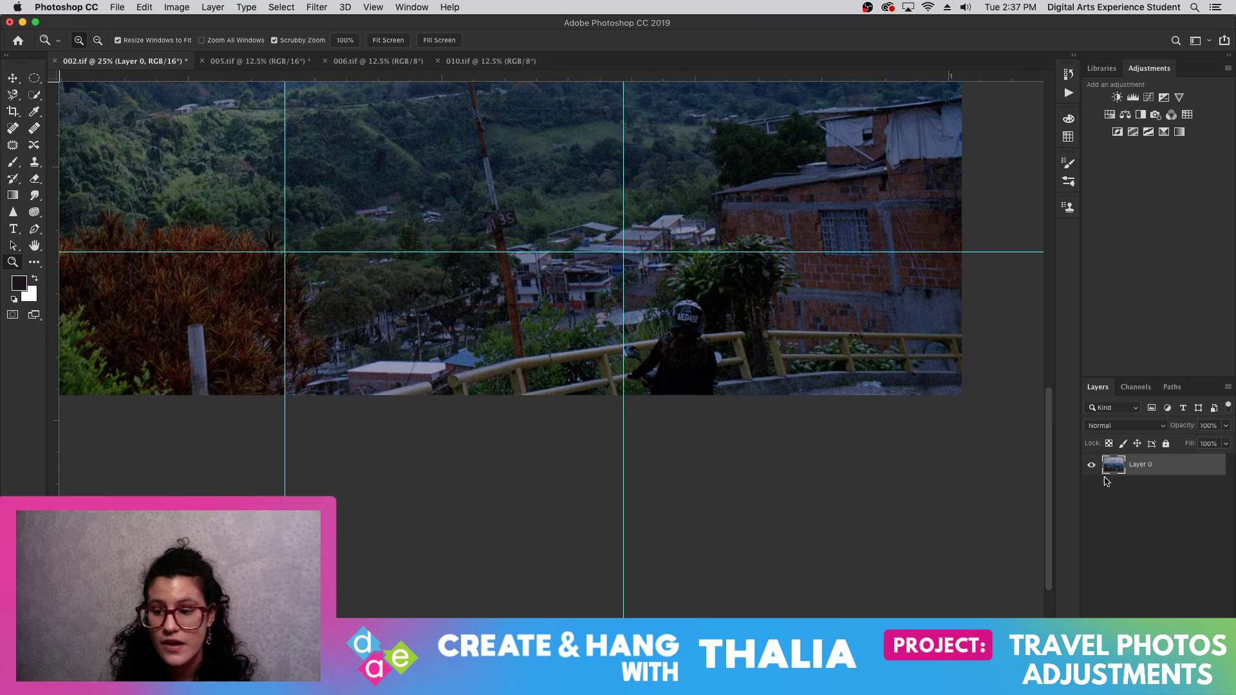
left_click_drag(1048, 490, 1048, 407)
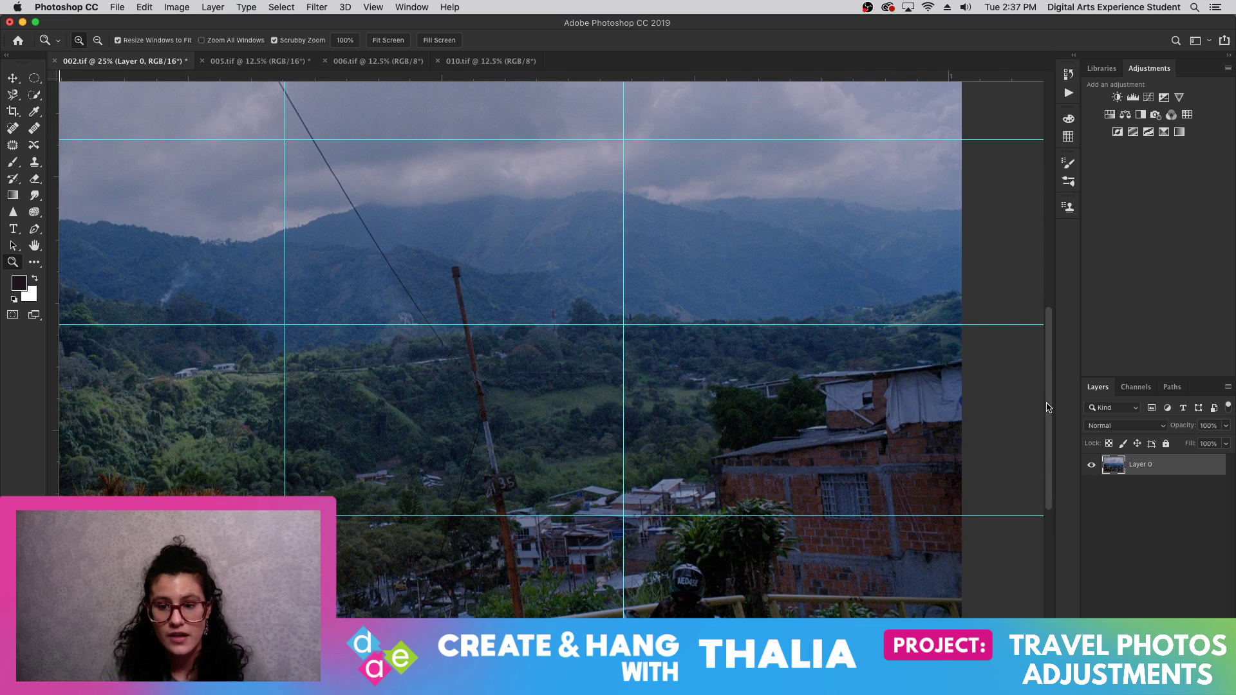
left_click(835, 458, "alt")
scroll(551, 348, "left", 5)
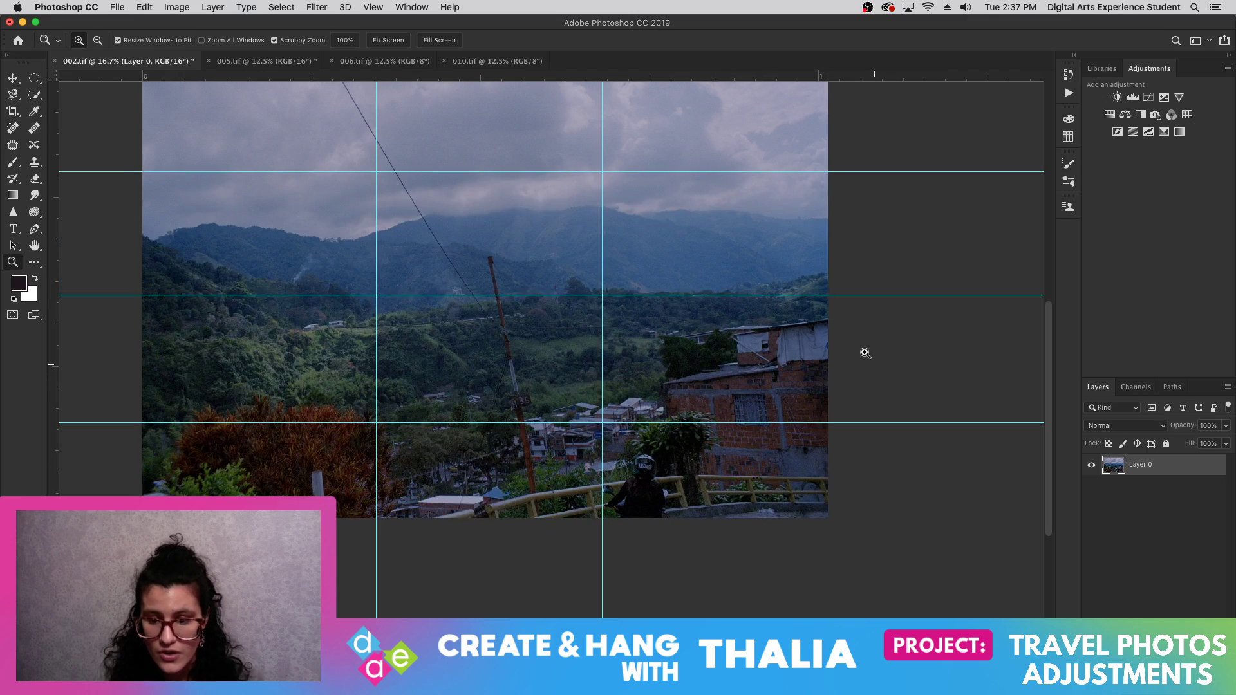
- Use the Patch tool to replace the right and upper parts of the white bundle at the foot of the curb with nearby curb texture
left_click(791, 512)
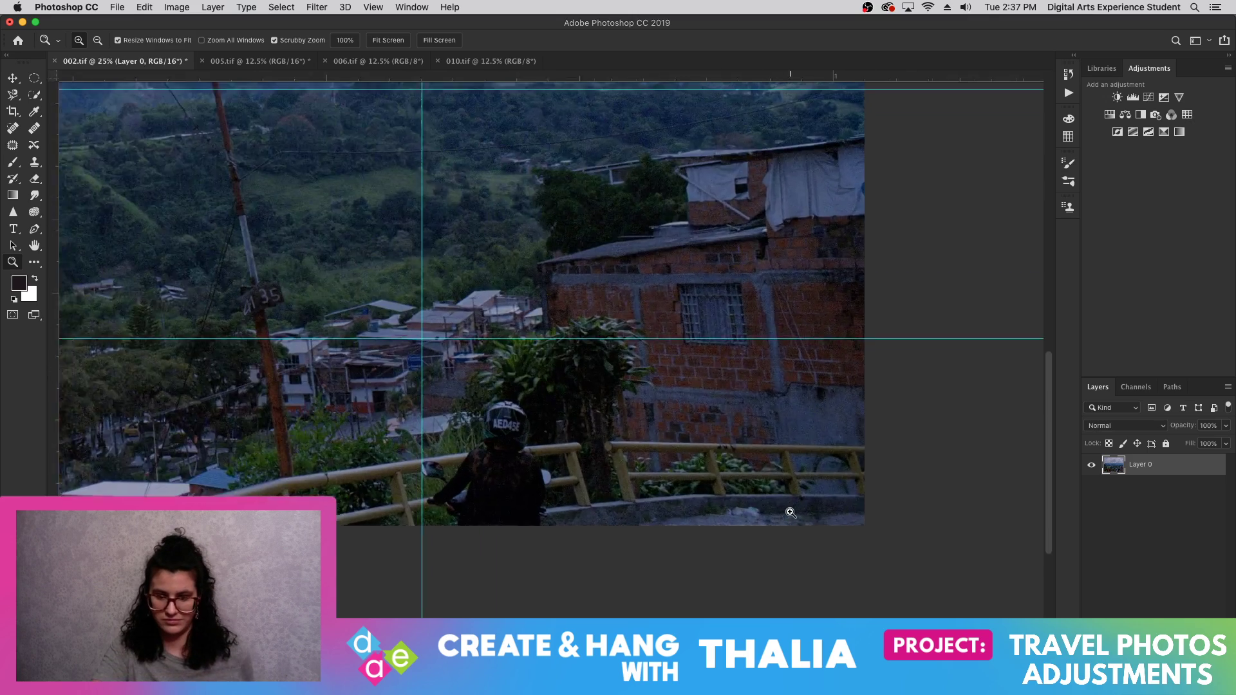
left_click(791, 512)
left_click(791, 513)
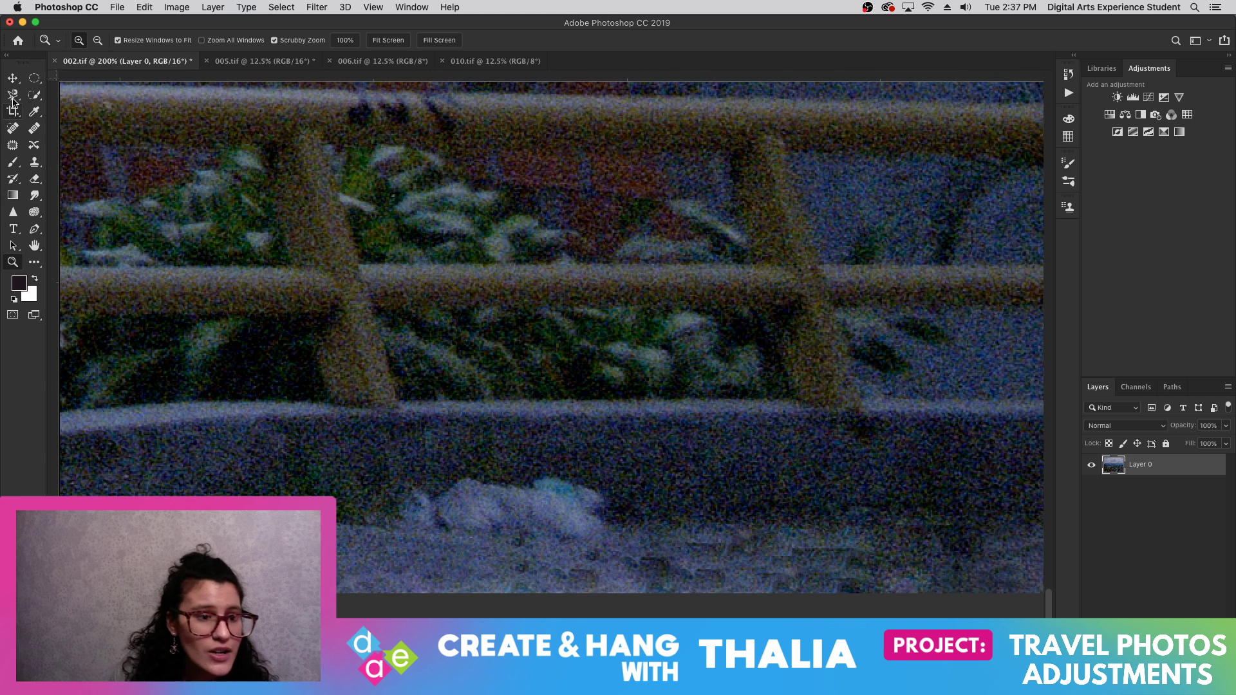
left_click(12, 144)
mouse_move(605, 480)
left_mouse_down()
mouse_move(621, 501)
mouse_move(623, 466)
mouse_move(582, 475)
mouse_move(684, 487)
left_mouse_up()
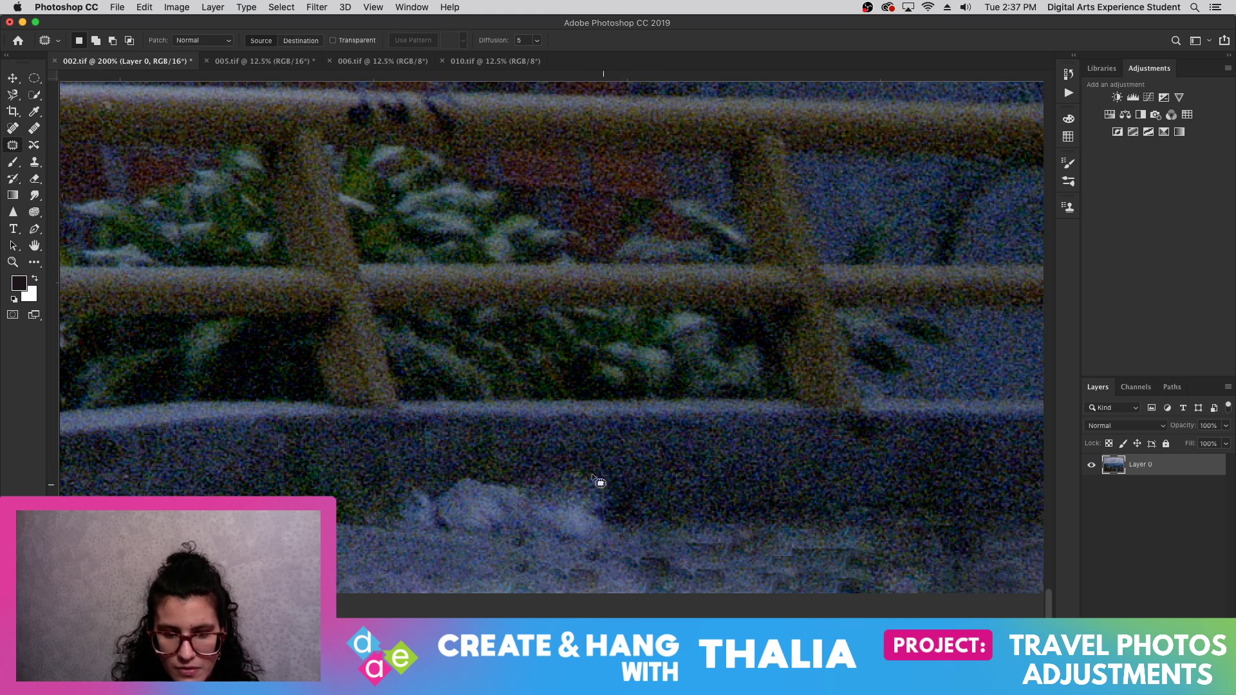
mouse_move(599, 485)
left_mouse_down()
mouse_move(705, 483)
mouse_move(695, 488)
left_mouse_up()
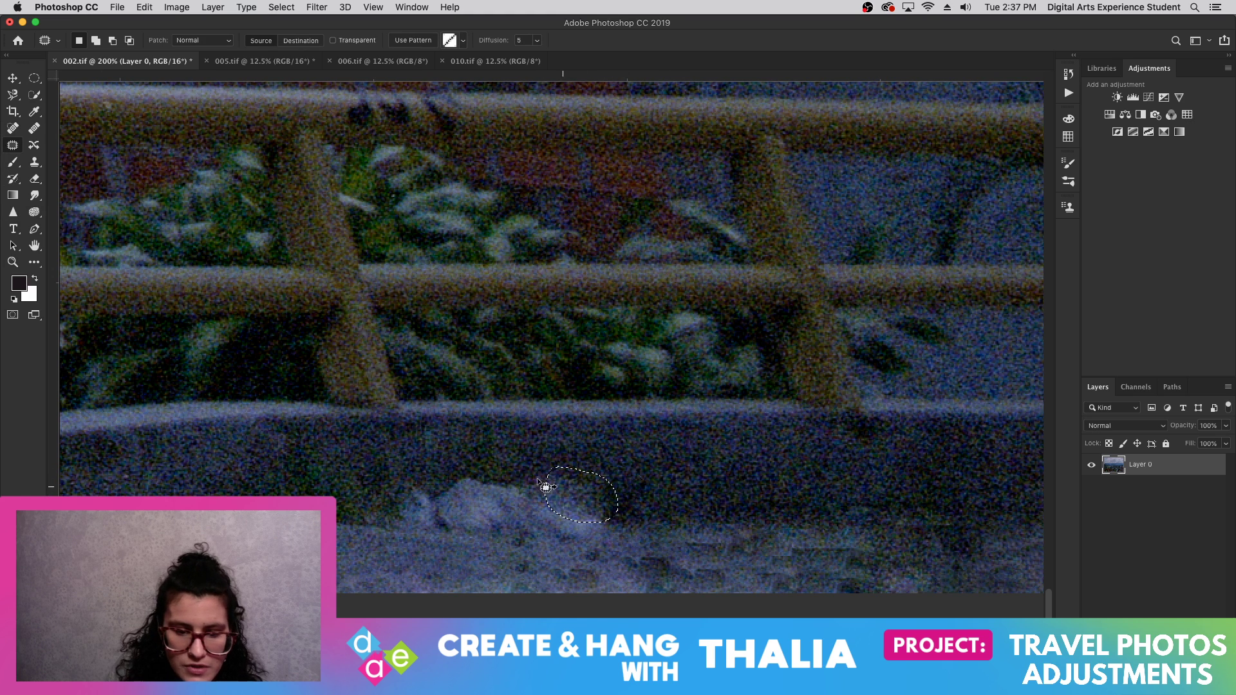
mouse_move(538, 478)
left_mouse_down()
mouse_move(502, 513)
mouse_move(508, 463)
mouse_move(560, 477)
left_mouse_up()
key("ctrl+d")
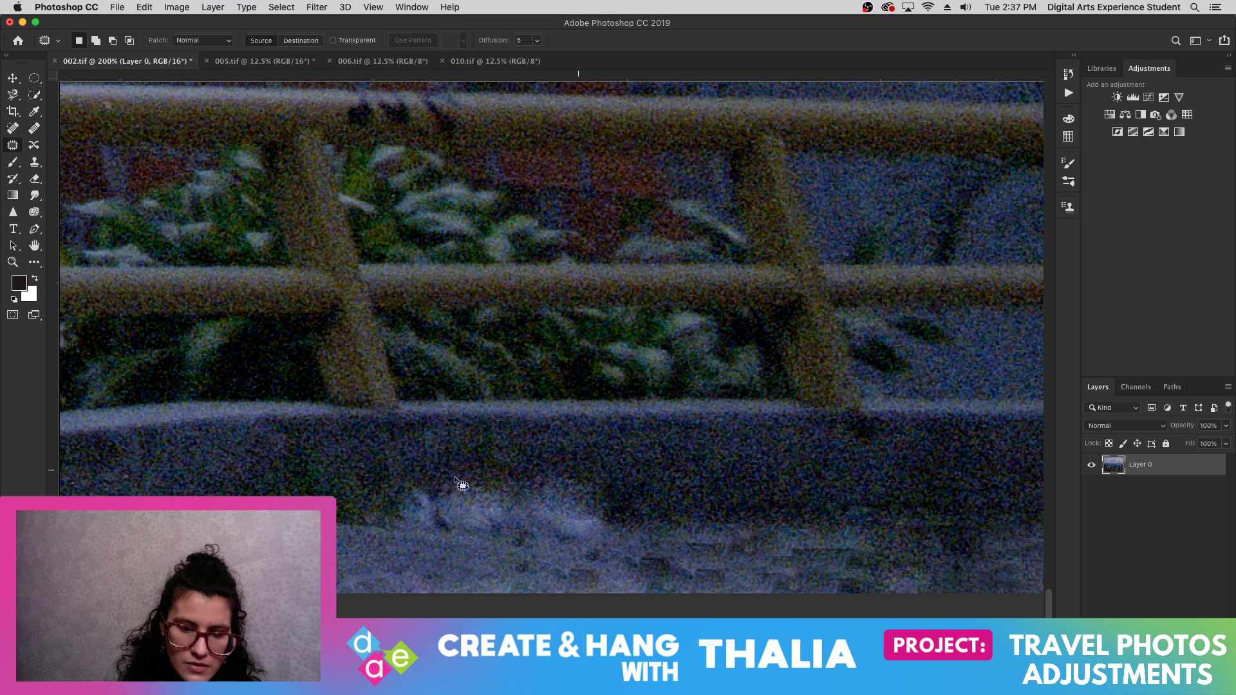
- Patch the left end, middle and remaining bright spots of the white bundle with surrounding curb texture, deselecting after each patch
mouse_move(404, 504)
left_mouse_down()
mouse_move(448, 485)
mouse_move(341, 500)
left_mouse_up()
key("ctrl+d")
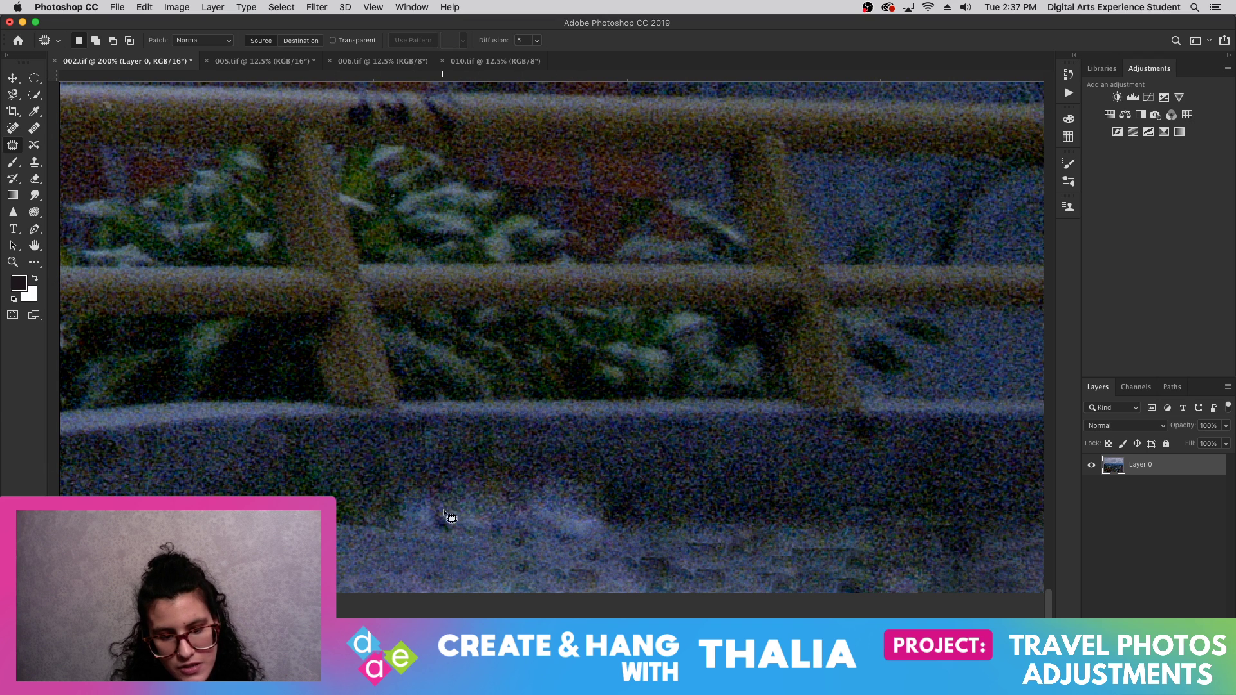
mouse_move(494, 546)
left_mouse_down()
mouse_move(445, 507)
mouse_move(496, 475)
left_mouse_up()
key("ctrl+d")
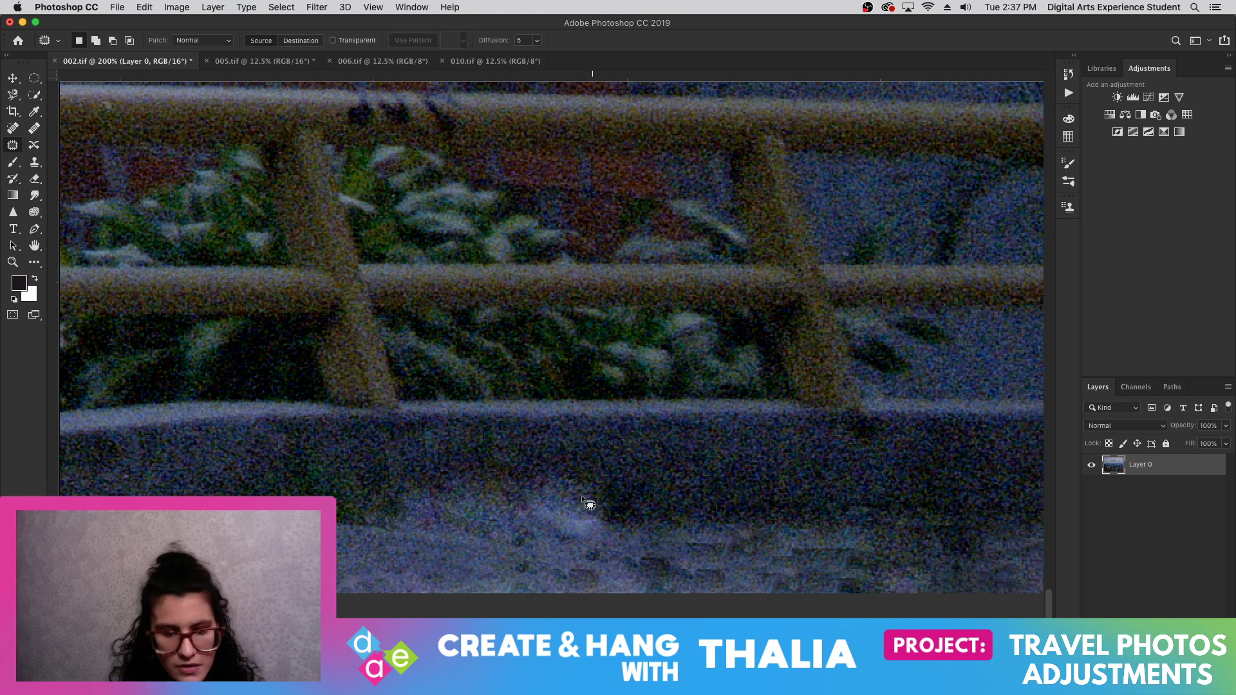
mouse_move(587, 497)
left_mouse_down()
mouse_move(621, 505)
mouse_move(556, 499)
mouse_move(659, 511)
left_mouse_up()
key("ctrl+d")
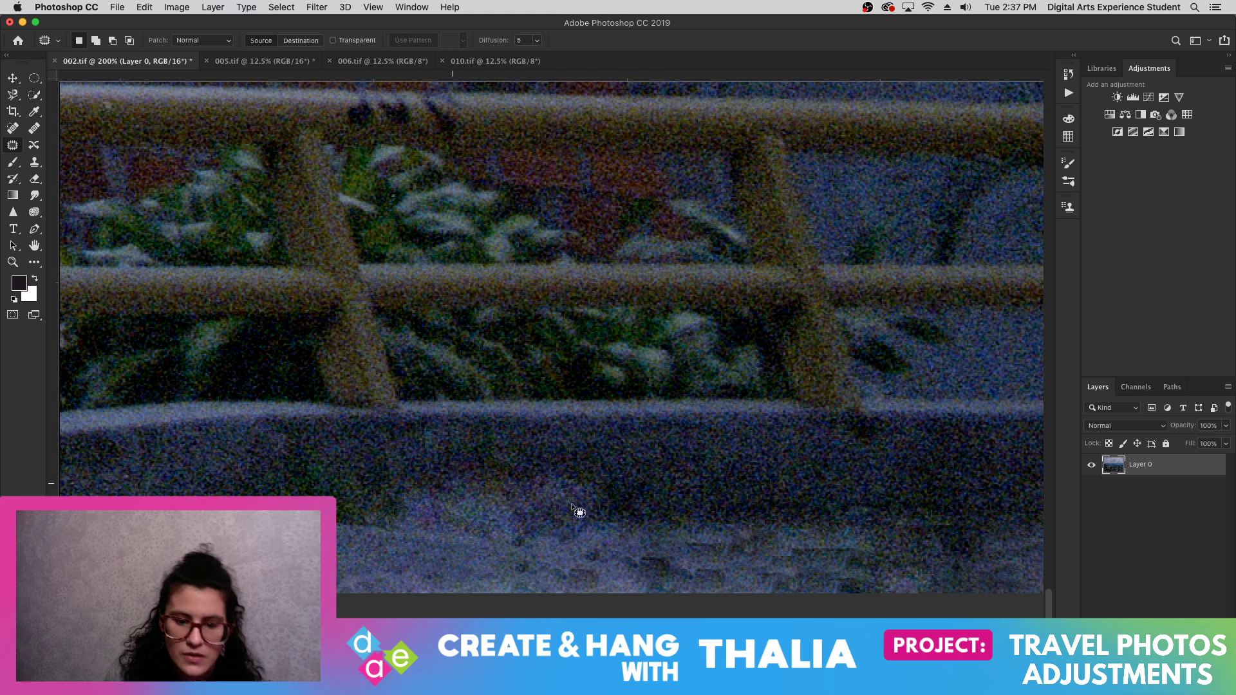
mouse_move(607, 479)
left_mouse_down()
mouse_move(370, 483)
mouse_move(552, 464)
mouse_move(681, 493)
left_mouse_up()
key("ctrl+d")
- Review the patched curb and road in the context of the wider photo at reduced zoom
left_click(12, 262)
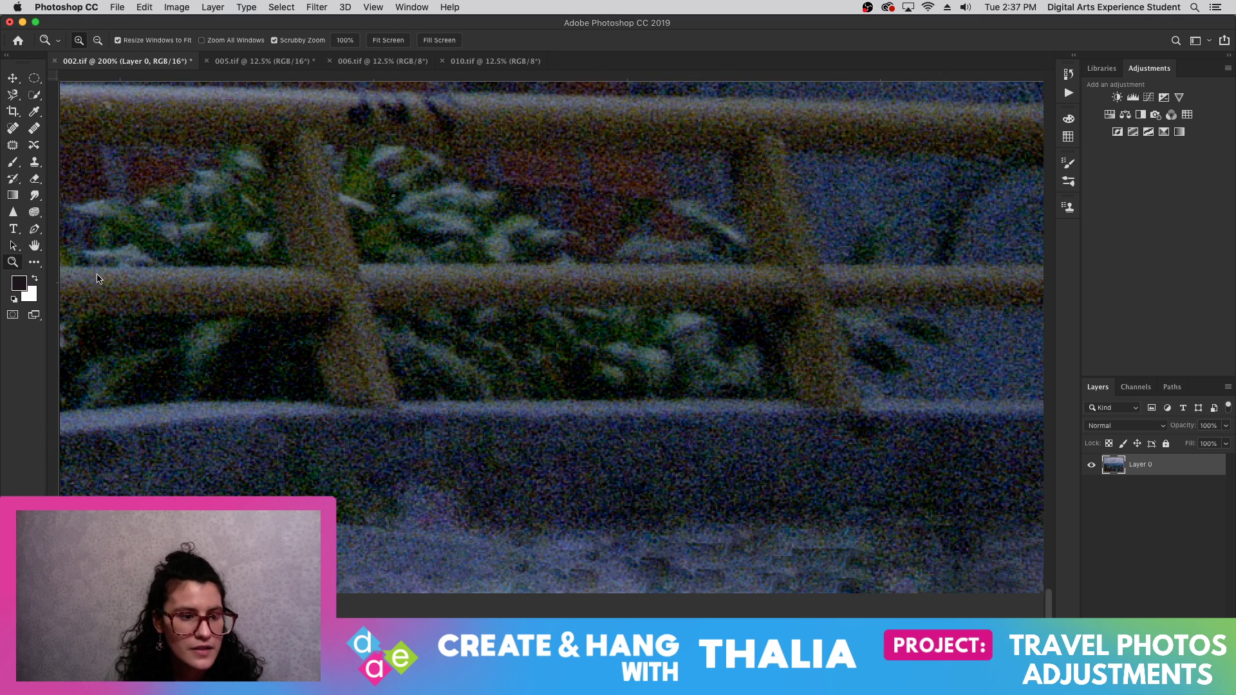
left_click(172, 290, "alt")
left_click(193, 293, "alt")
left_click(199, 295, "alt")
left_click(215, 310, "alt")
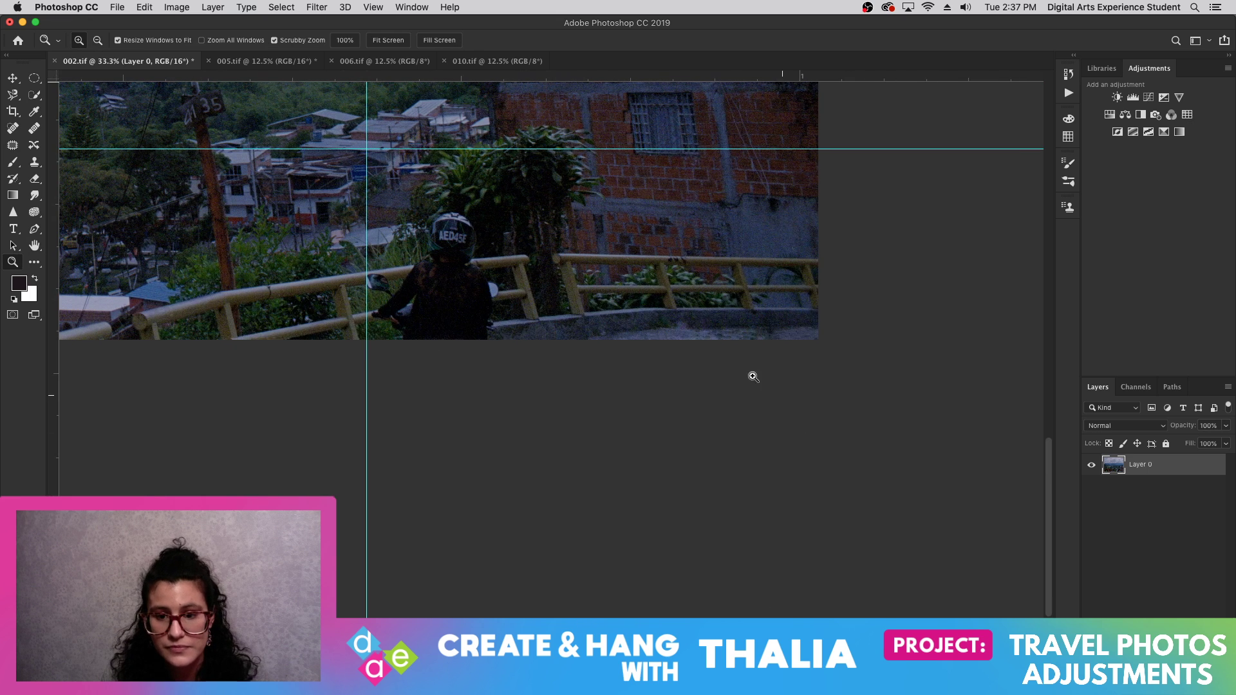
left_click(728, 362, "alt")
left_click(726, 362)
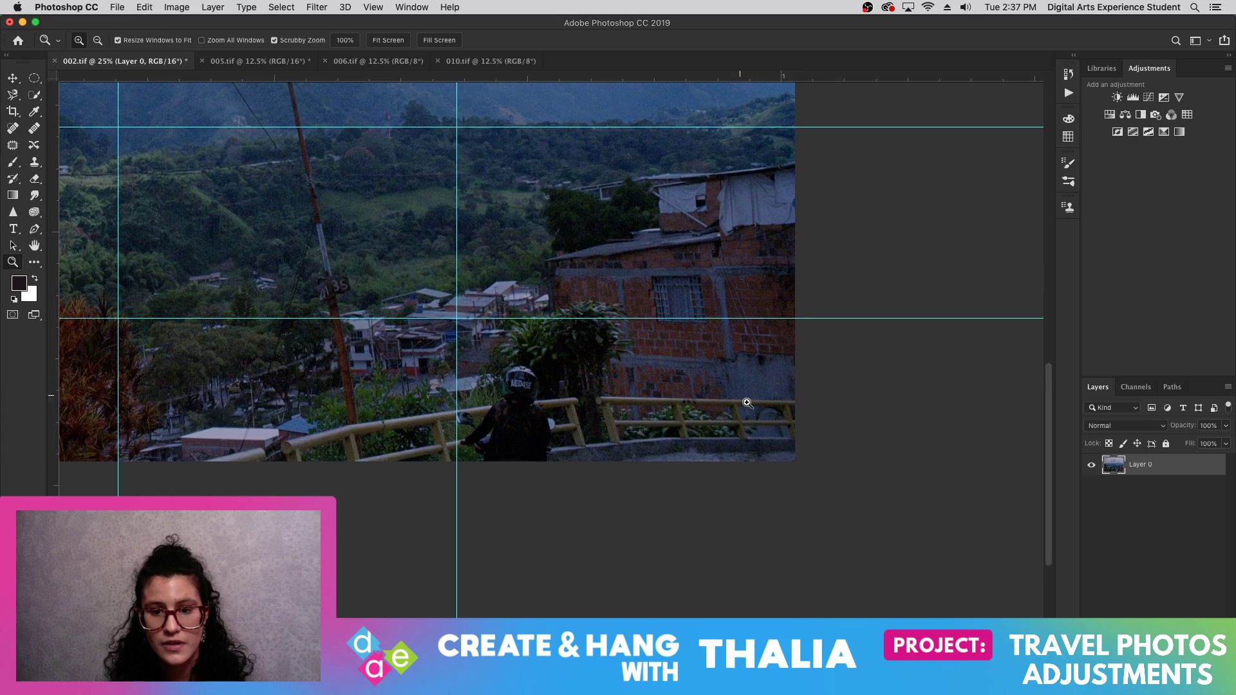
- Patch the two remaining uneven spots in the road along the photo's bottom edge with nearby texture, deselecting after each patch
left_click(748, 404)
left_click(754, 476)
left_click(747, 473)
left_click(698, 455)
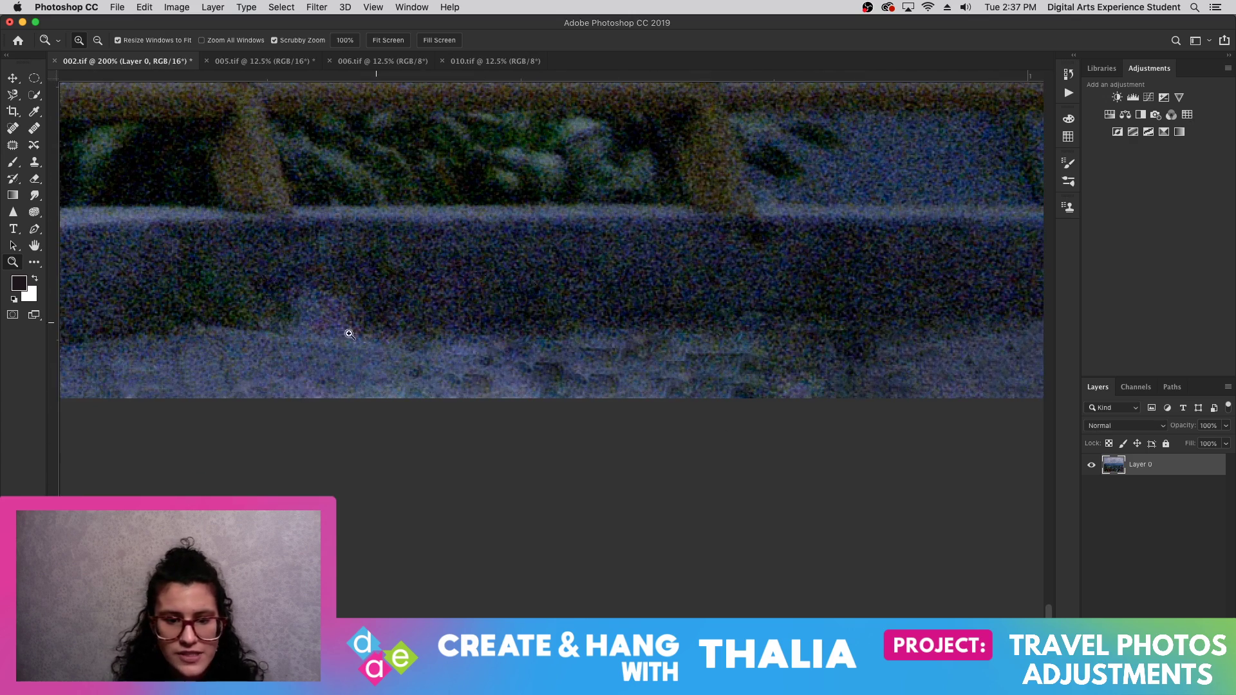
left_click(15, 146)
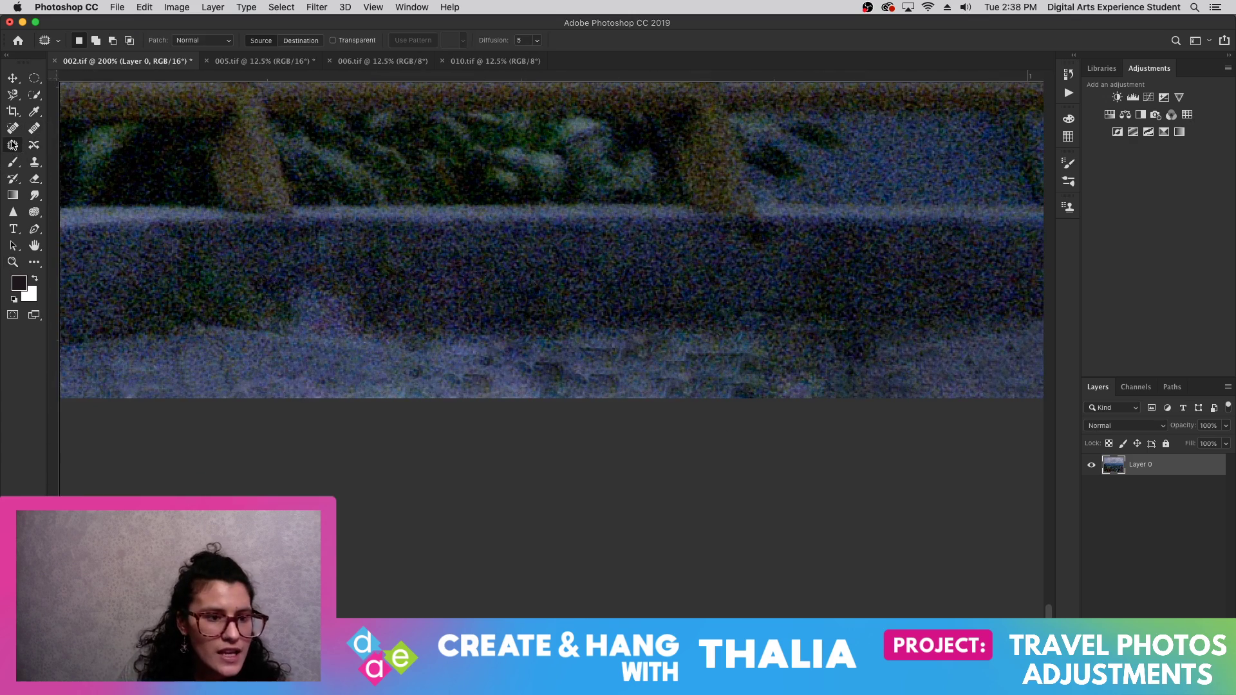
mouse_move(445, 404)
left_mouse_down()
mouse_move(372, 372)
mouse_move(390, 333)
left_mouse_up()
key("super+d")
mouse_move(565, 373)
left_mouse_down()
mouse_move(653, 387)
mouse_move(543, 378)
mouse_move(614, 362)
mouse_move(620, 343)
mouse_move(615, 407)
mouse_move(634, 346)
mouse_move(618, 322)
left_mouse_up()
key("super+d")
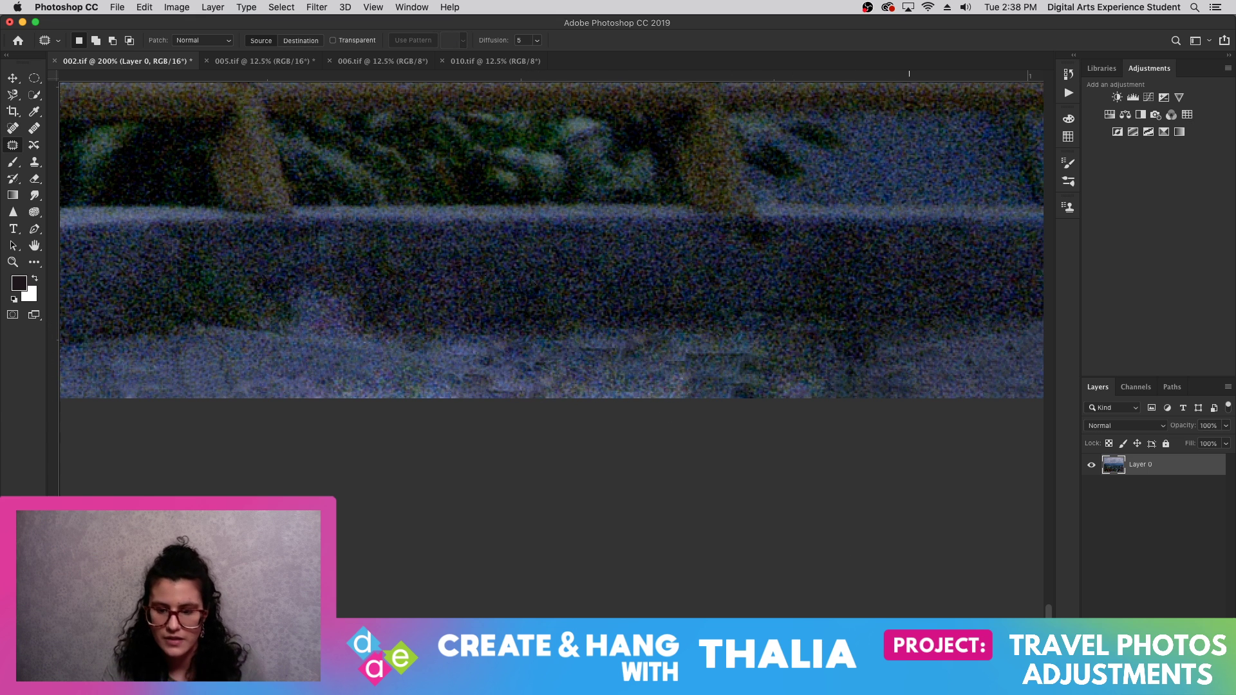
- Examine the retouched curb and road, followed by the whole photo up to the sky at reduced zoom
scroll(551, 239, "left", 5)
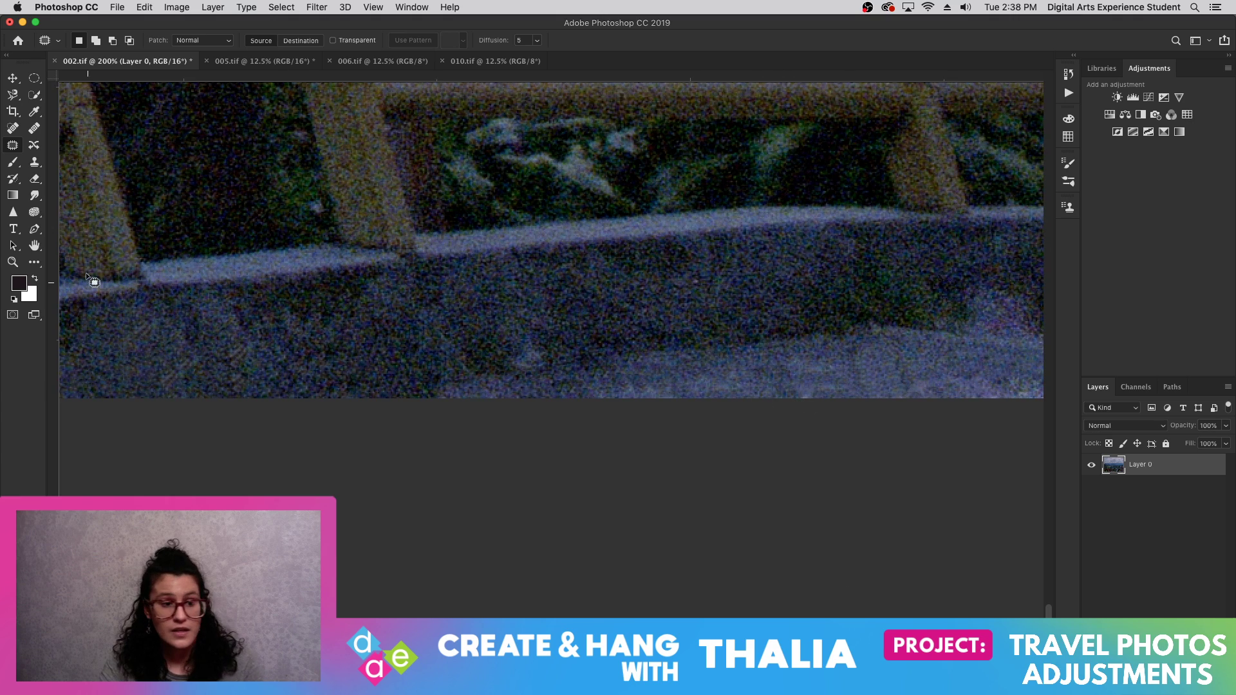
left_click(12, 262)
left_click(155, 250, "alt")
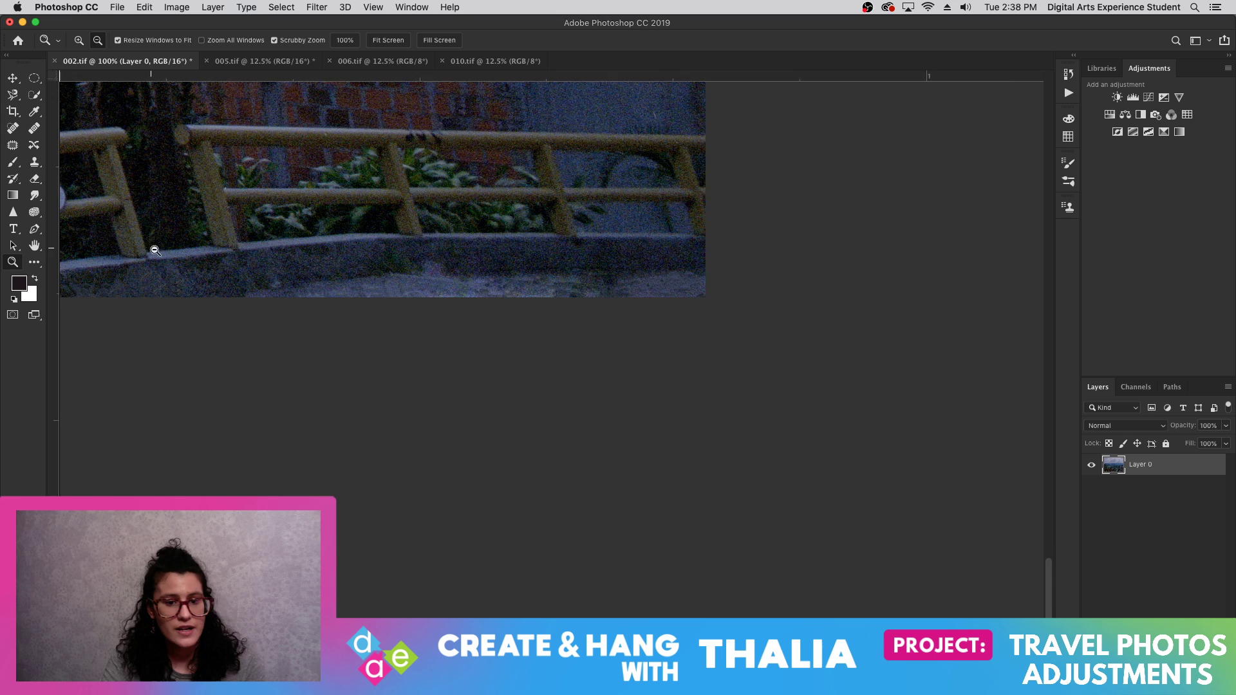
left_click(155, 250, "alt")
left_click(287, 303, "alt")
left_click(300, 292, "alt")
scroll(484, 353, "up", 3)
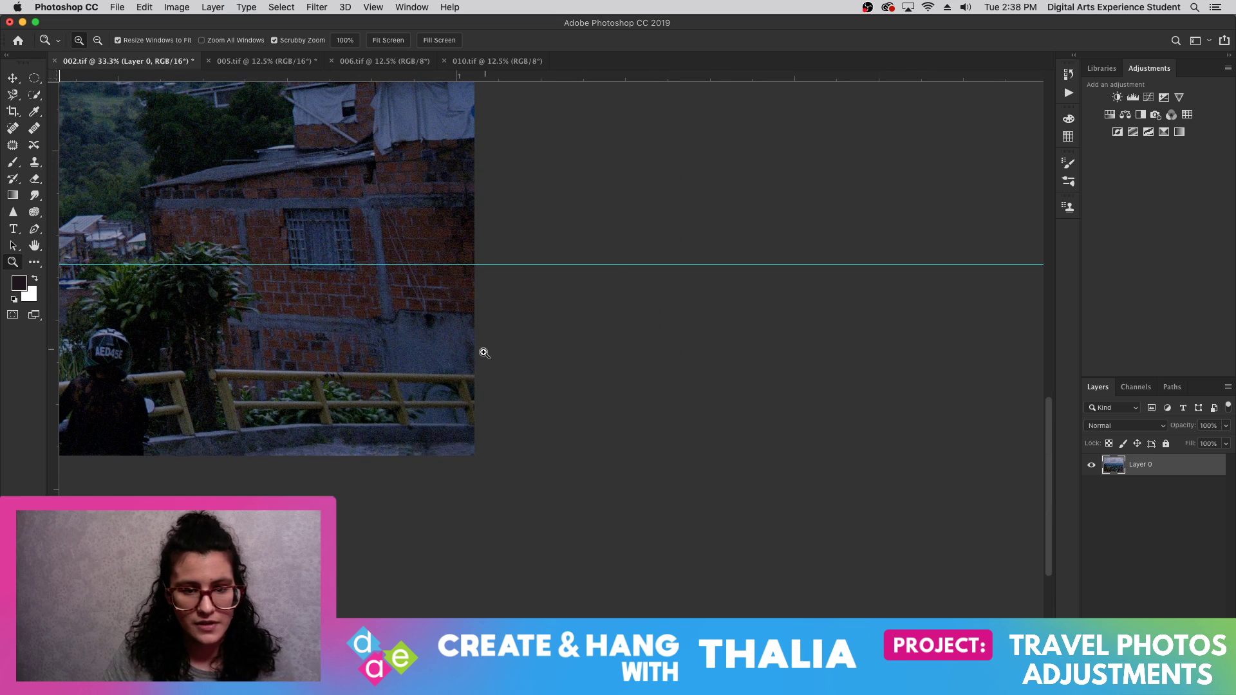
left_click(484, 353, "alt")
scroll(708, 553, "up", 2)
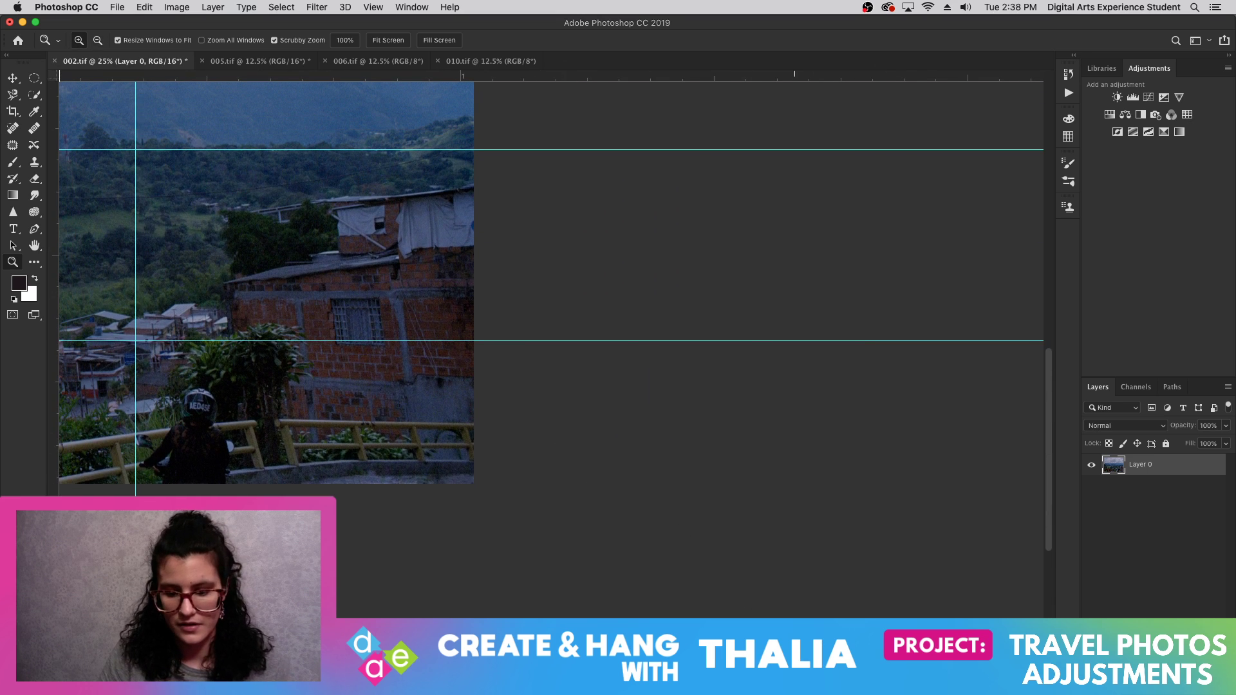
scroll(754, 363, "left", 10)
scroll(755, 363, "up", 4)
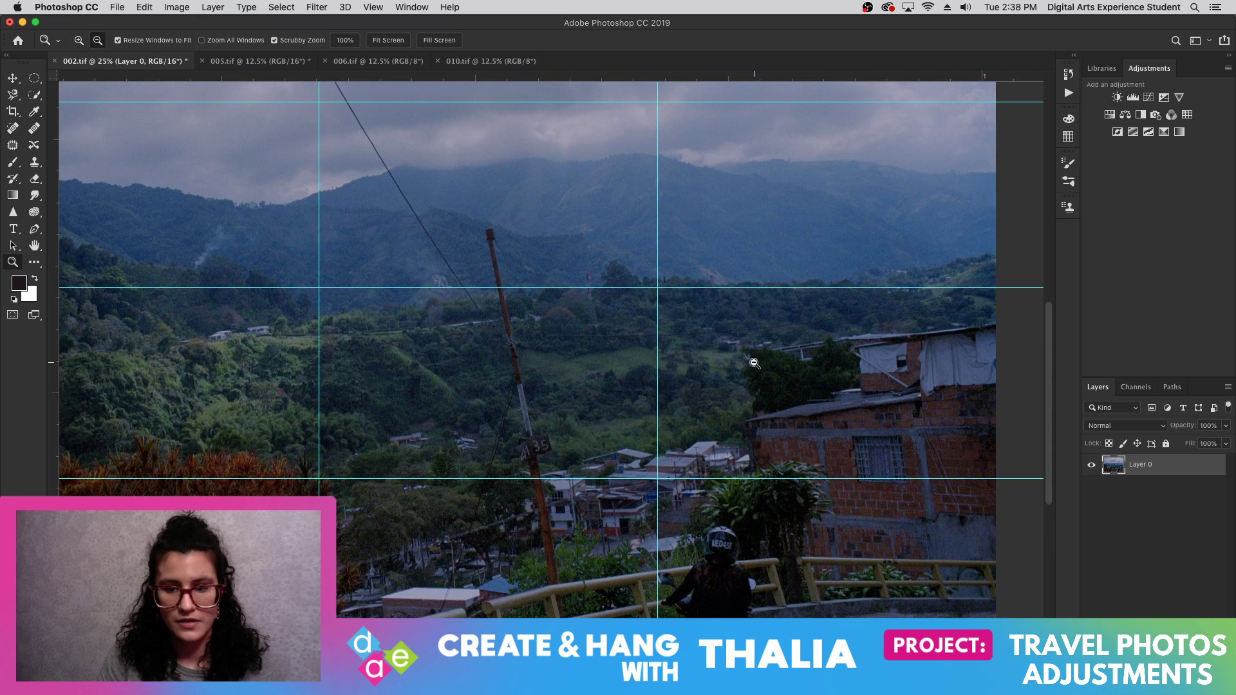
left_click(755, 363, "alt")
scroll(709, 362, "up", 2)
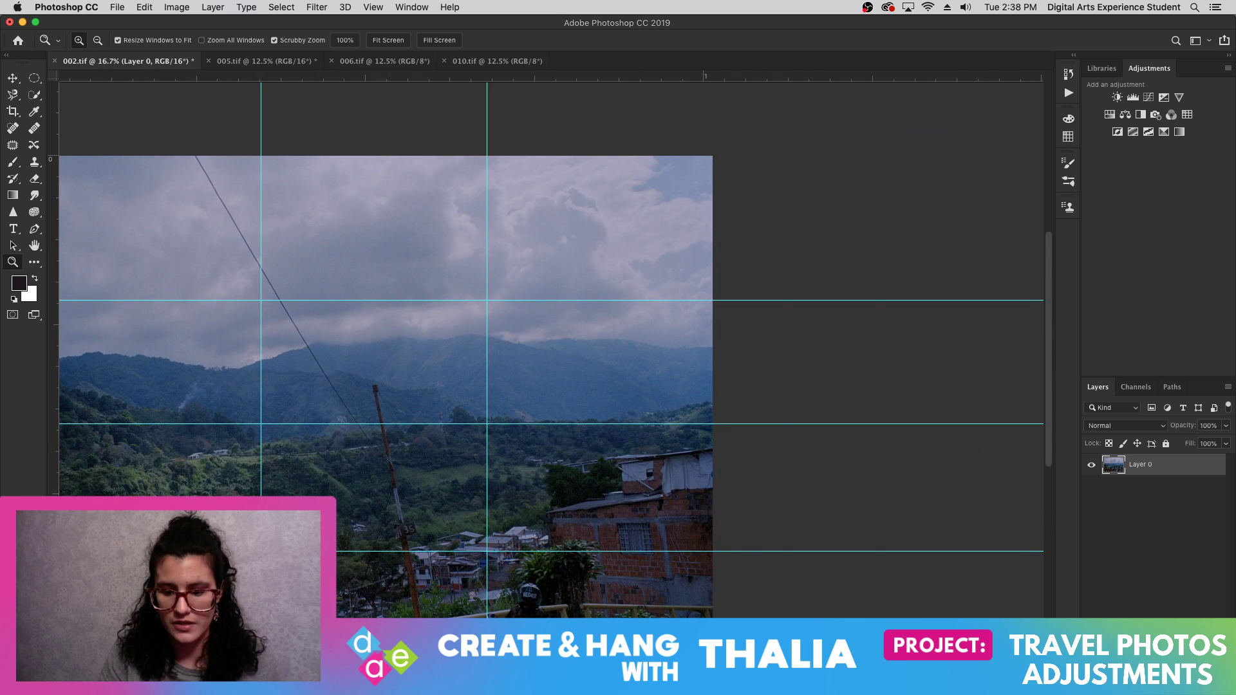
scroll(747, 486, "left", 8)
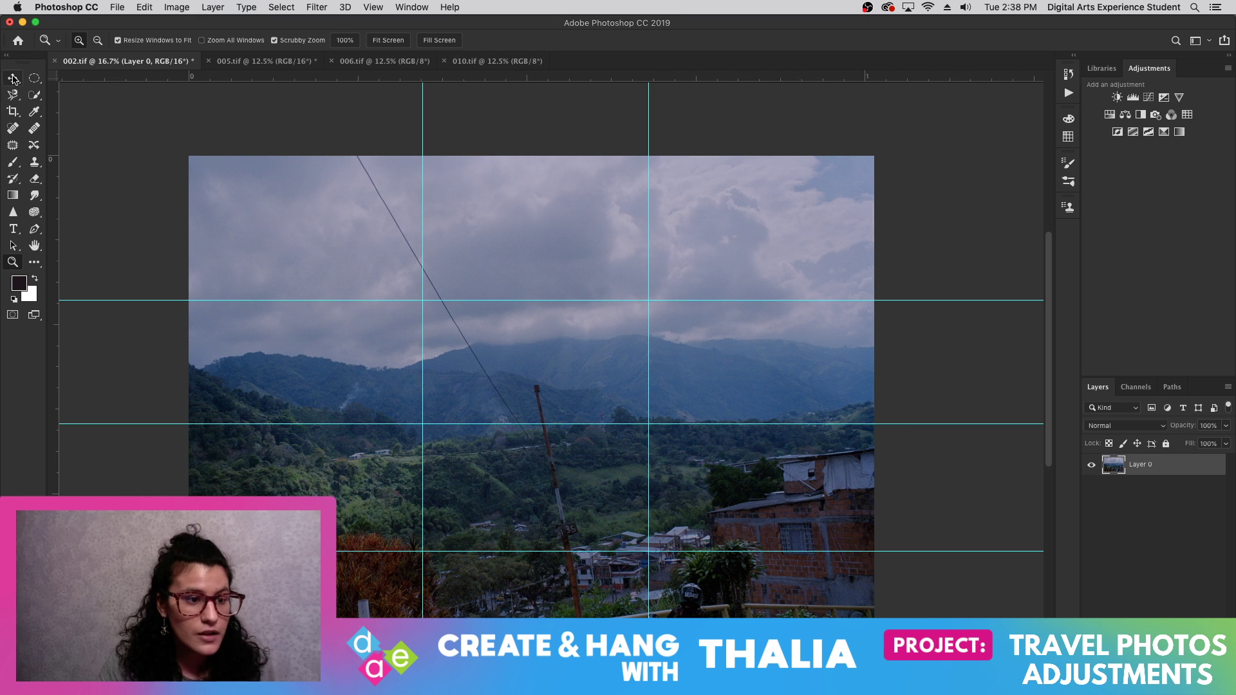
- Hide the rulers and move all horizontal and vertical guides off the photo
left_click(13, 78)
key("super+r")
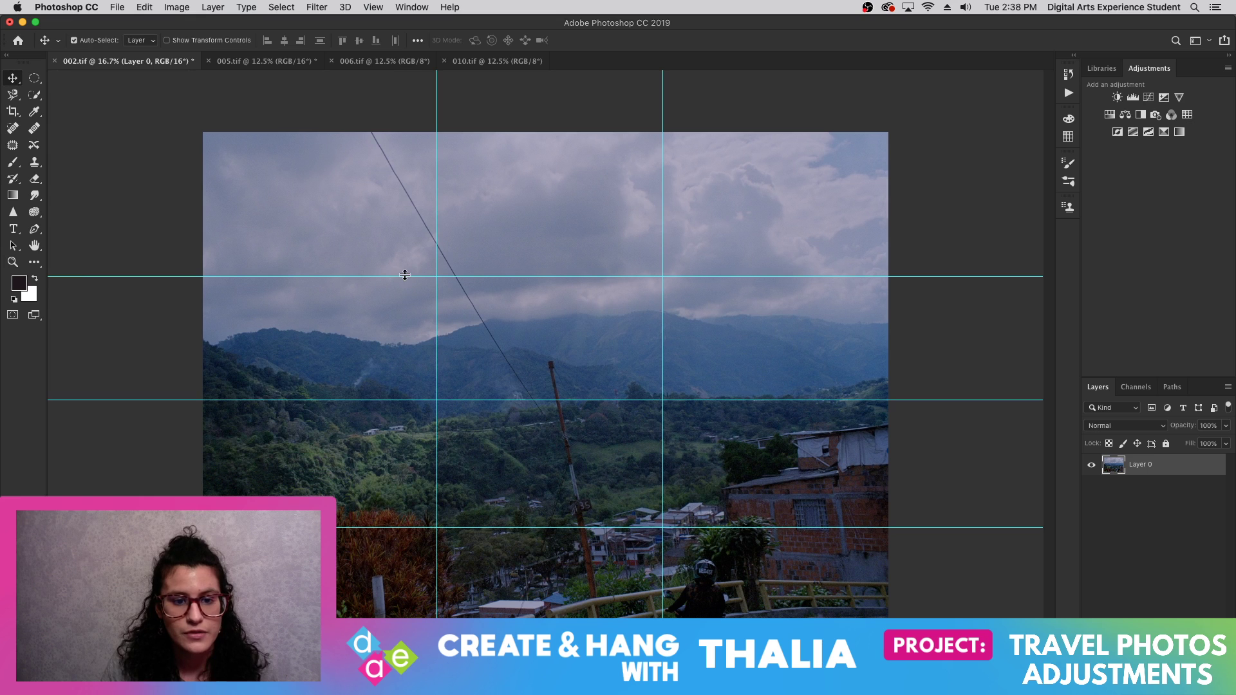
key("super+k")
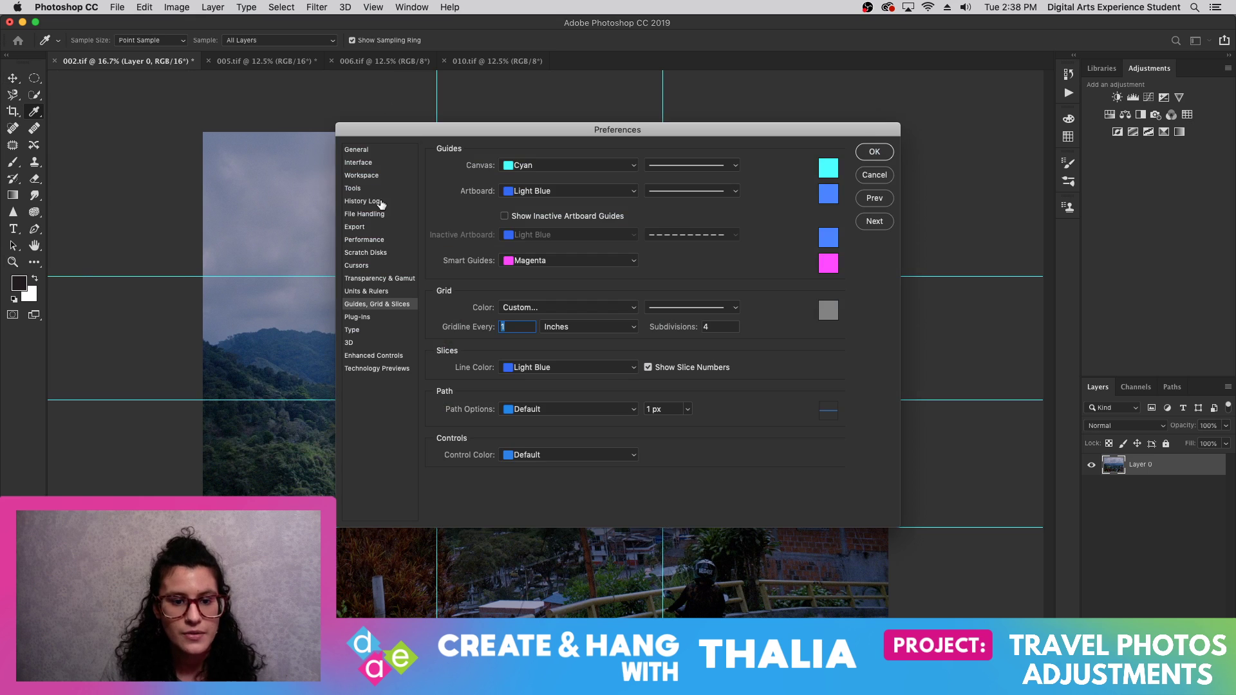
left_click(862, 179)
left_click_drag(672, 276, 689, 686)
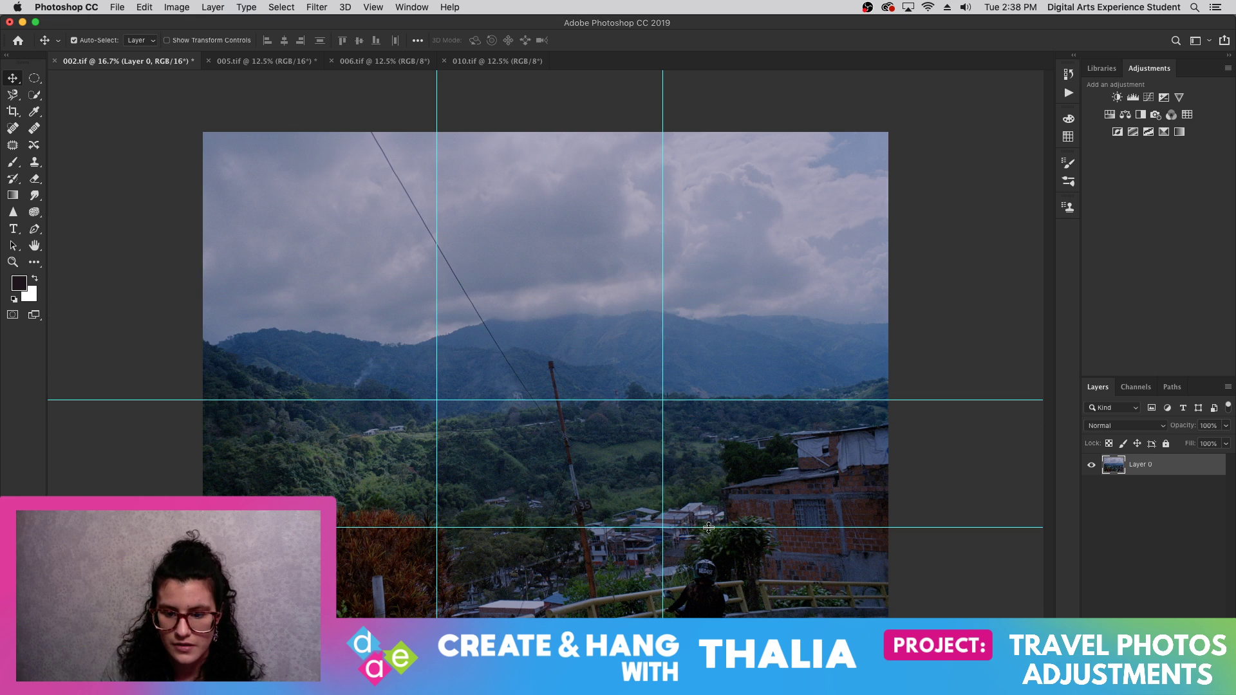
left_click_drag(692, 527, 699, 682)
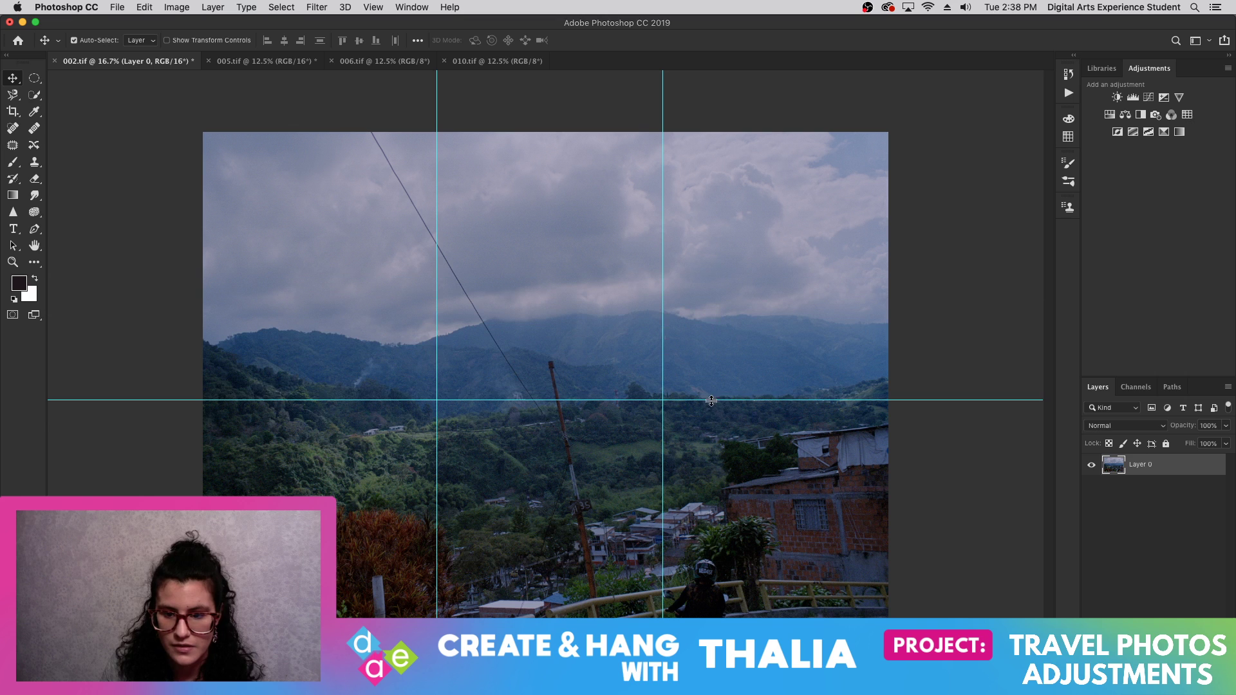
left_click_drag(710, 400, 1097, 543)
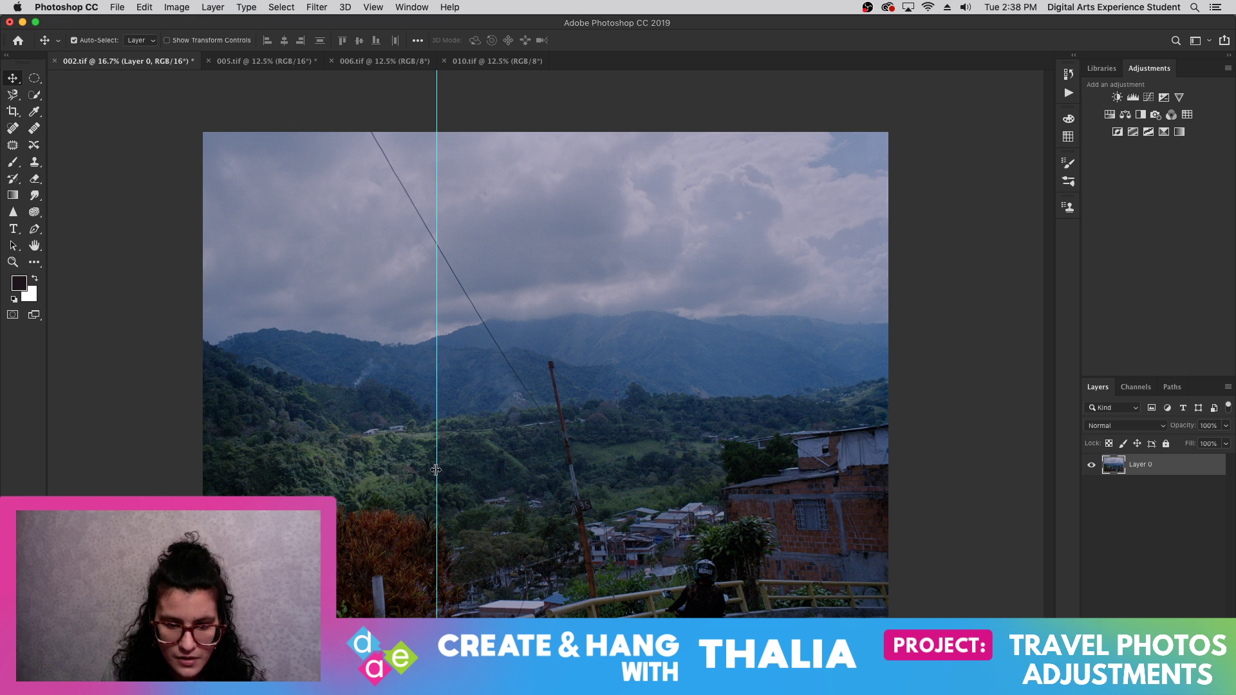
left_click_drag(436, 470, 81, 450)
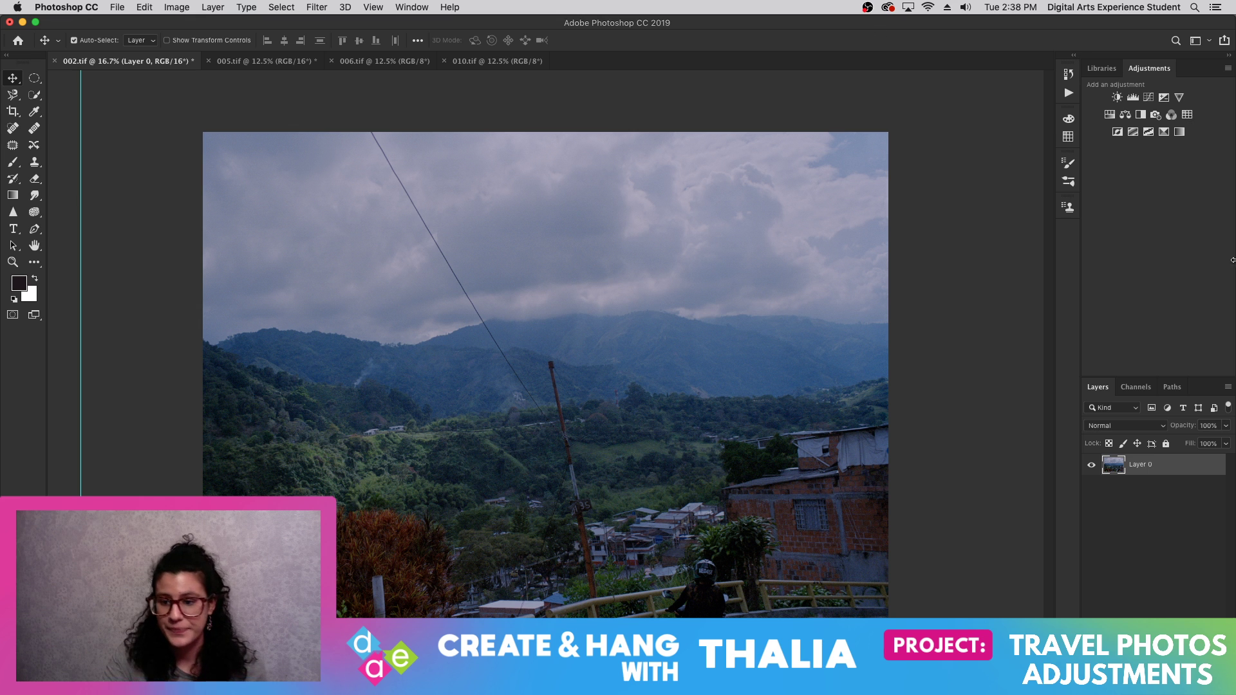
- Add a new empty layer above the photo and a Curves adjustment layer on top of it
left_click(1232, 389)
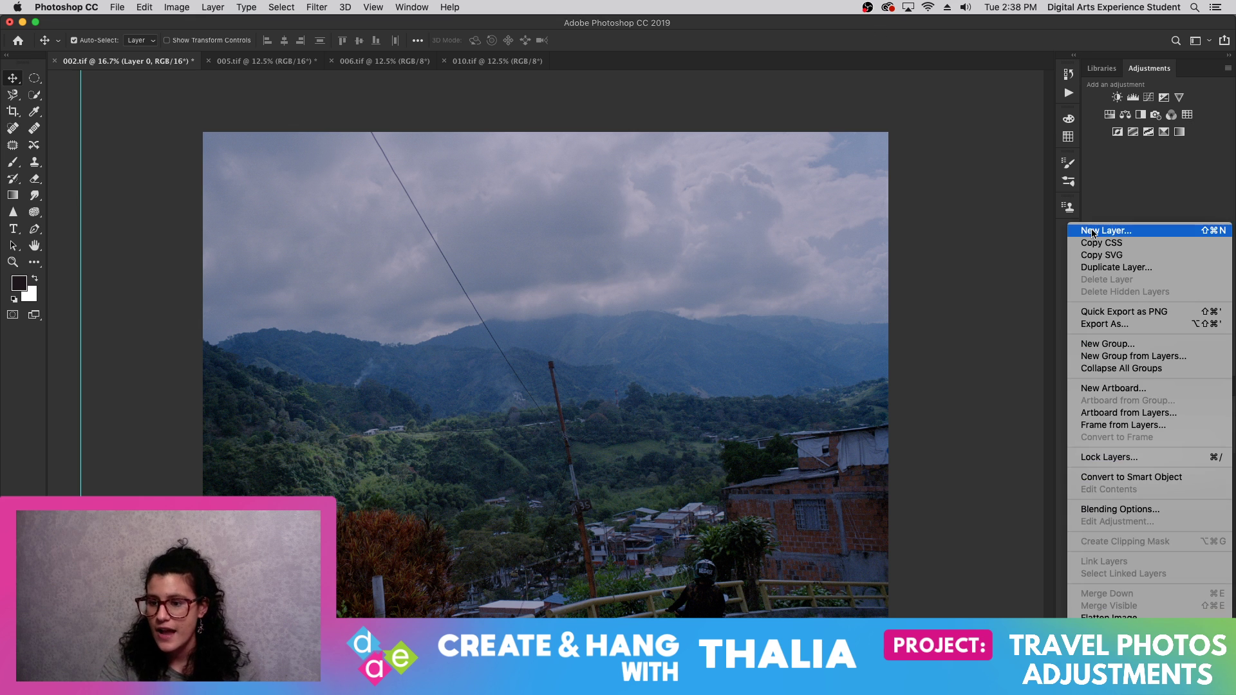
left_click(1095, 231)
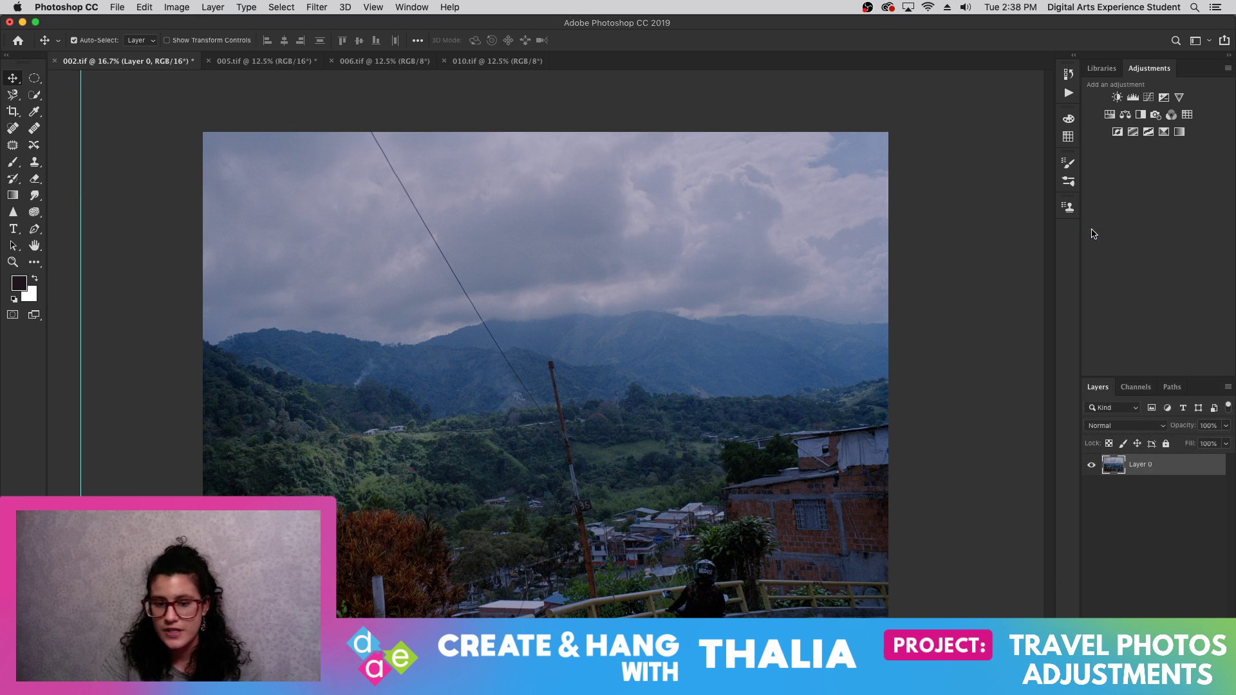
left_click(1148, 97)
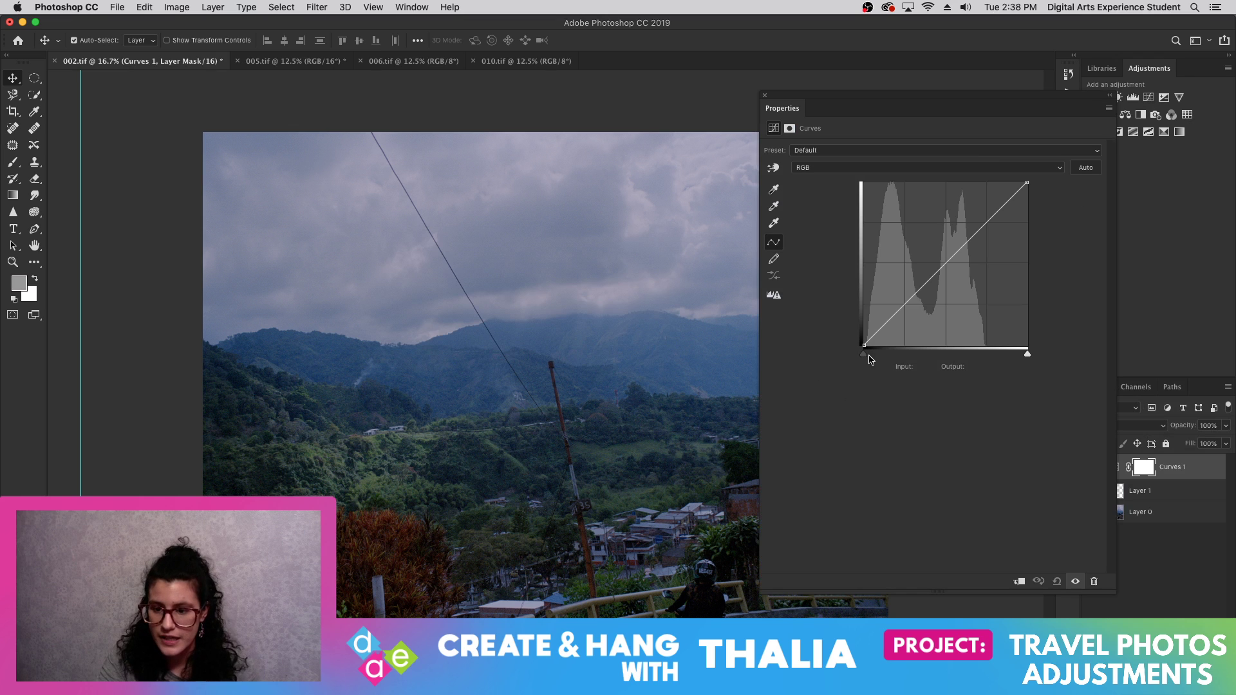
- Set the RGB curve's black point to input 5, its white point to input 190, and add a point at input 140, output 191
left_click_drag(869, 356, 872, 356)
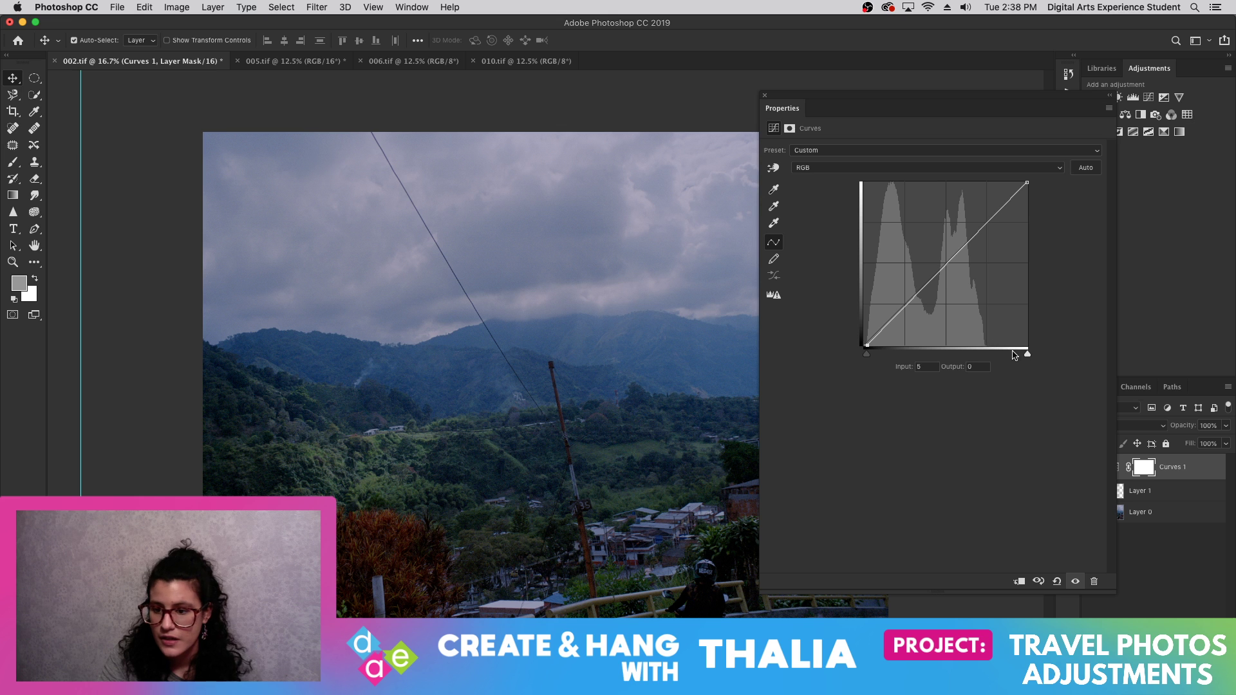
left_click_drag(1027, 354, 986, 354)
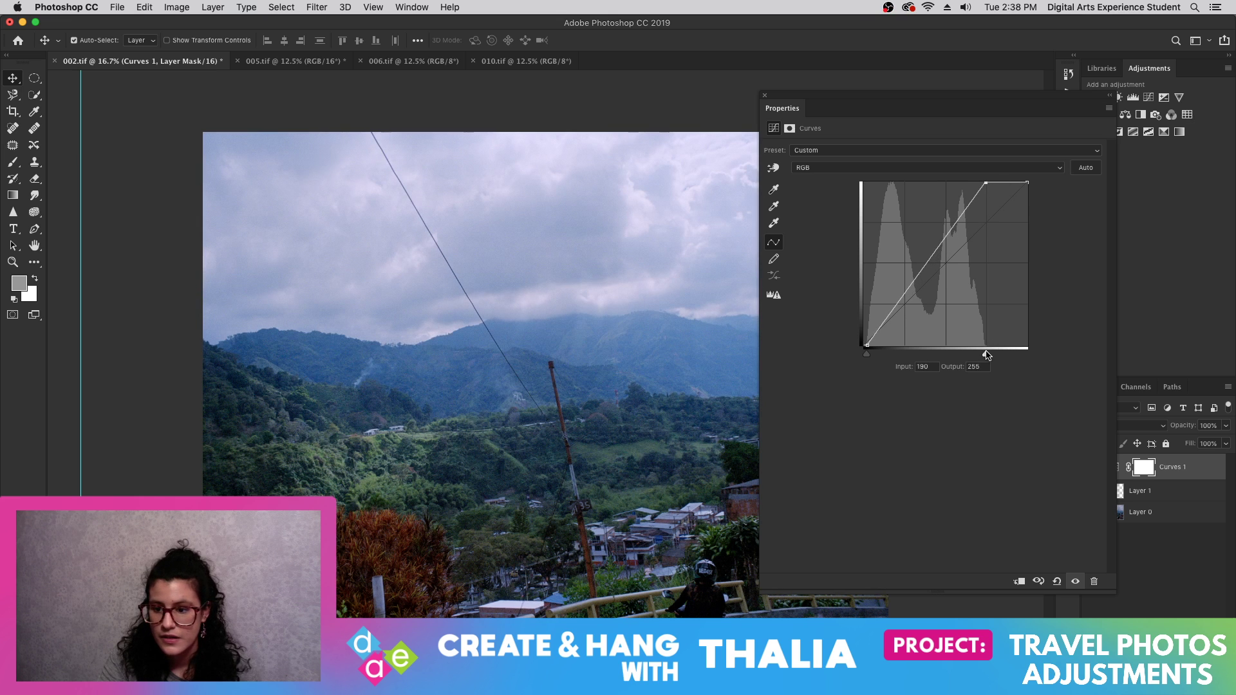
left_click(958, 219)
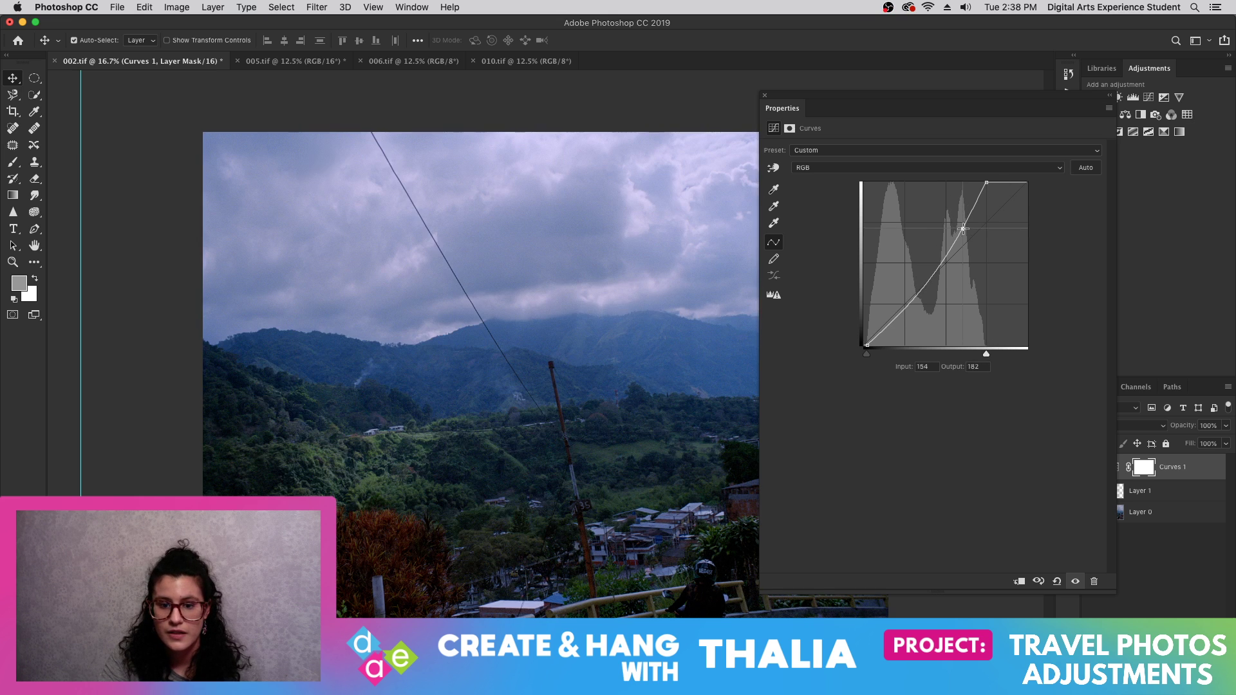
left_click_drag(959, 219, 953, 223)
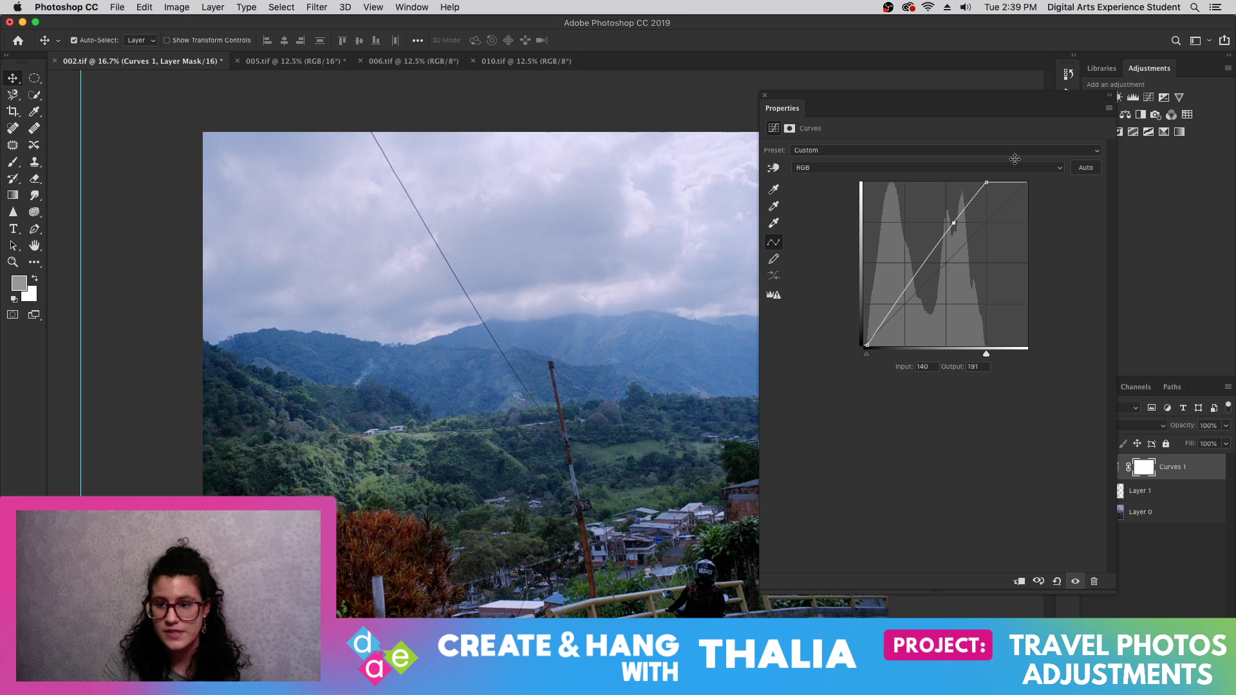
left_click(762, 97)
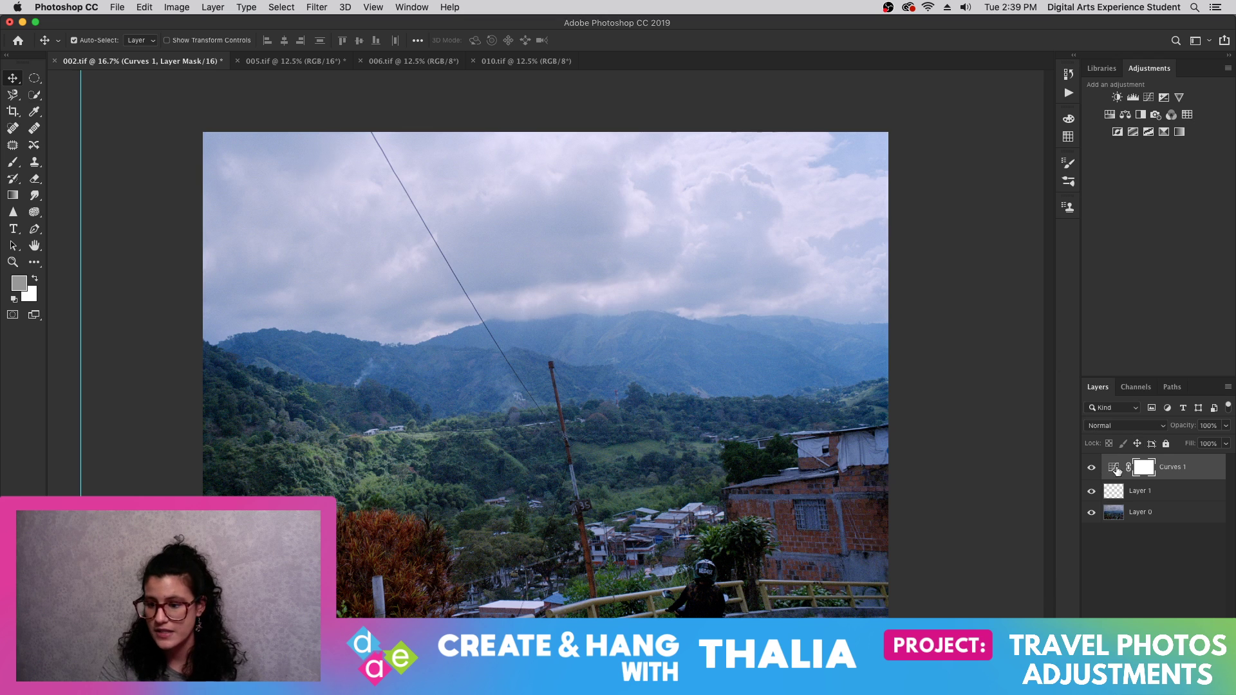
- Reopen the Curves adjustment and set the Red channel's black point to input 3 and its upper point to input 167, output 183
double_click(1115, 468)
left_click(930, 166)
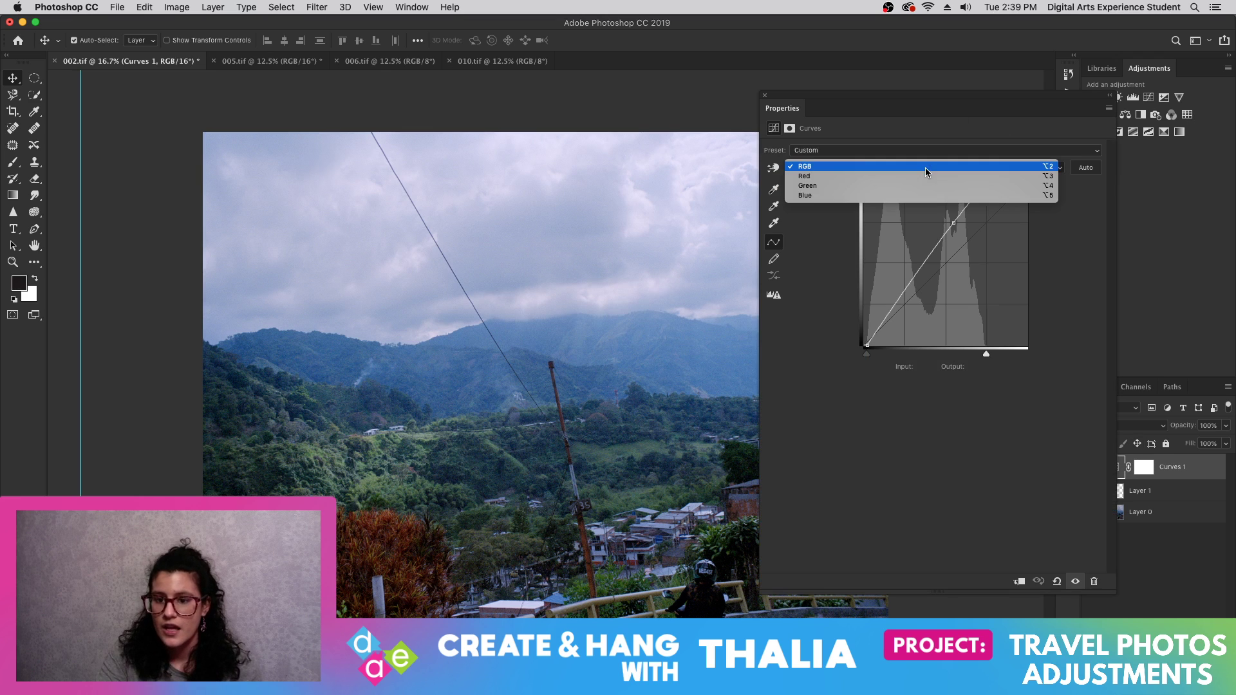
left_click(927, 178)
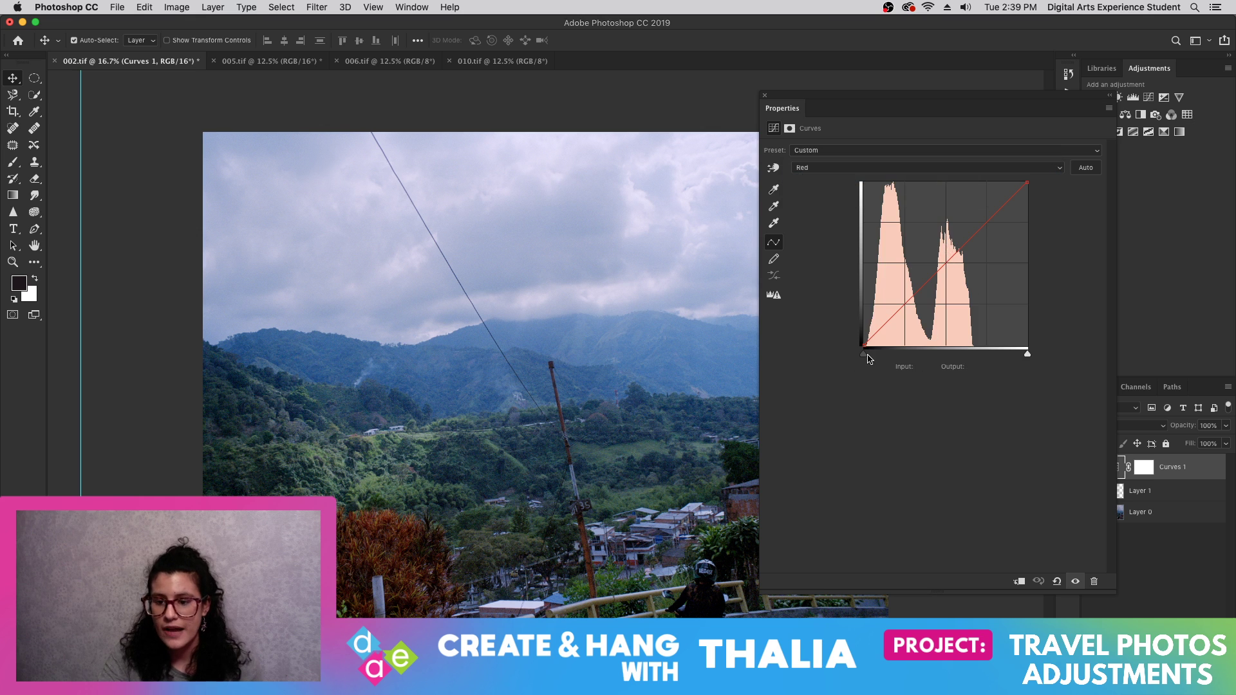
left_click_drag(864, 355, 867, 362)
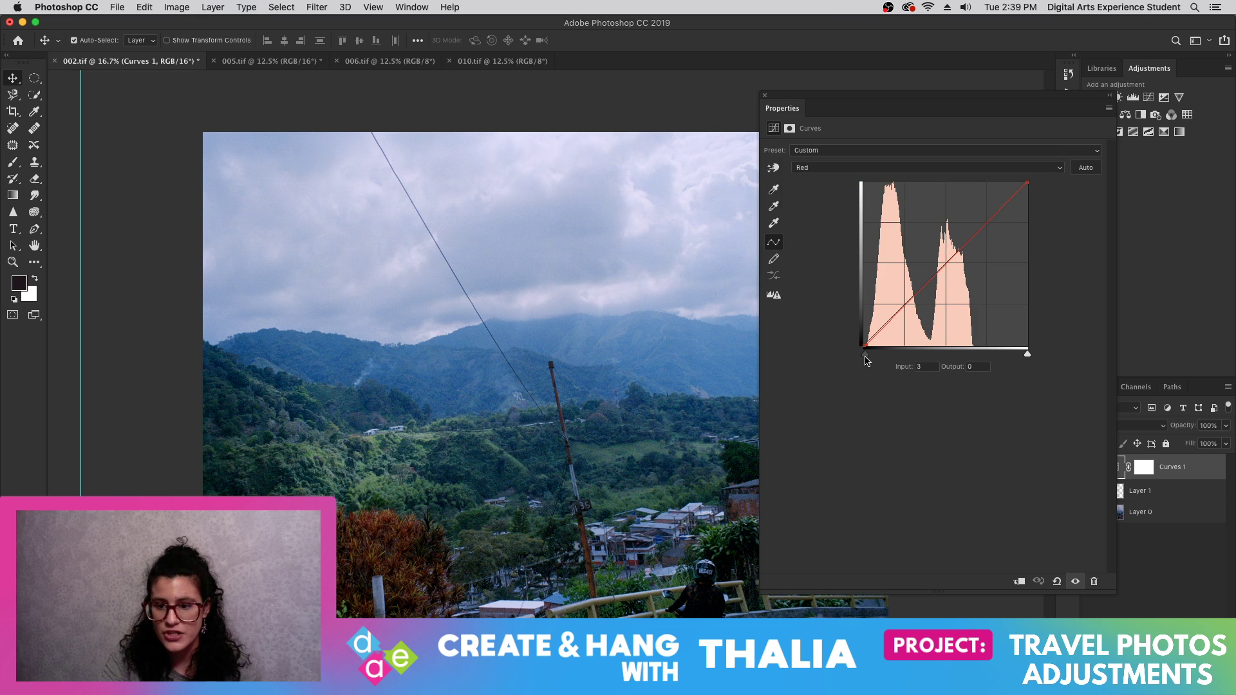
left_click_drag(1026, 356, 973, 359)
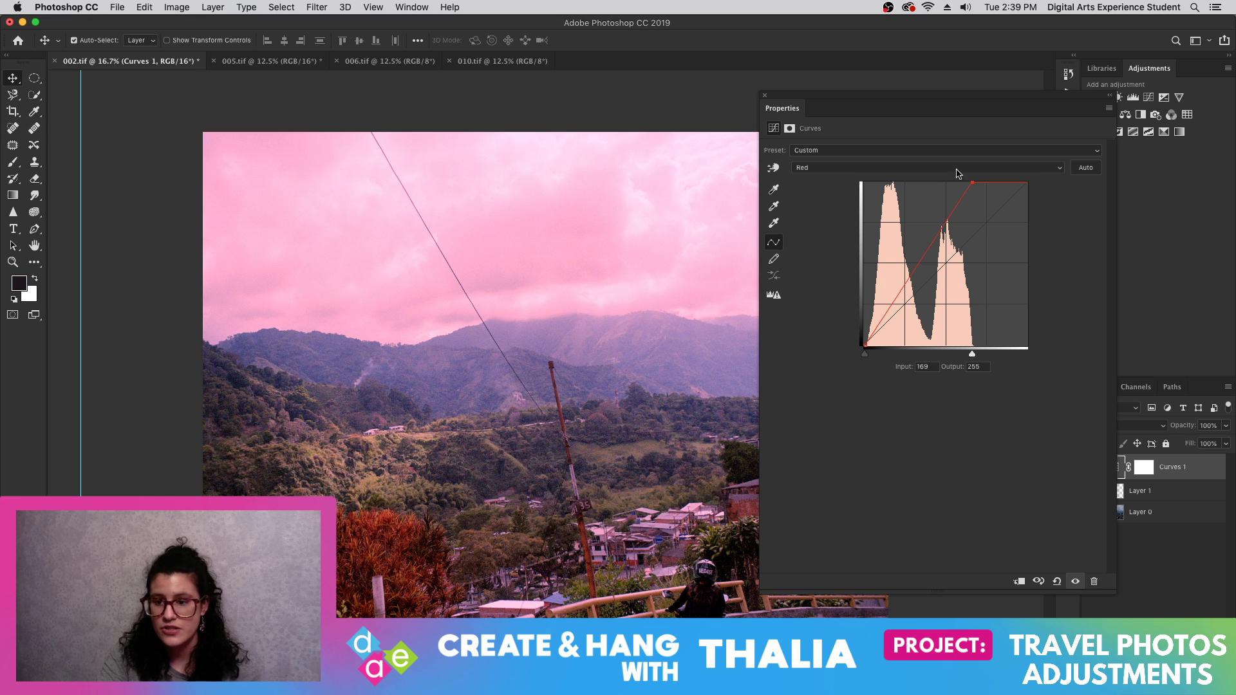
left_click_drag(973, 184, 971, 224)
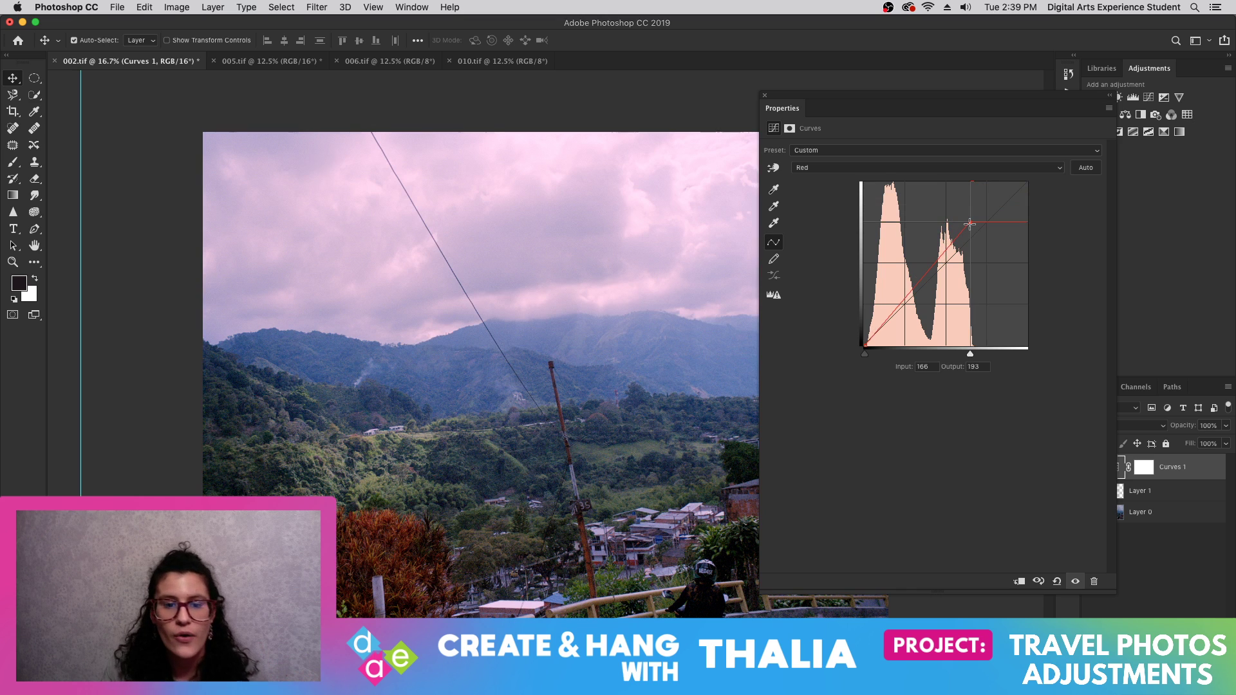
left_click_drag(971, 225, 970, 228)
- In the Green channel, set the black point to input 6, pull the white point in to the histogram's end and lower its output
left_click(905, 167)
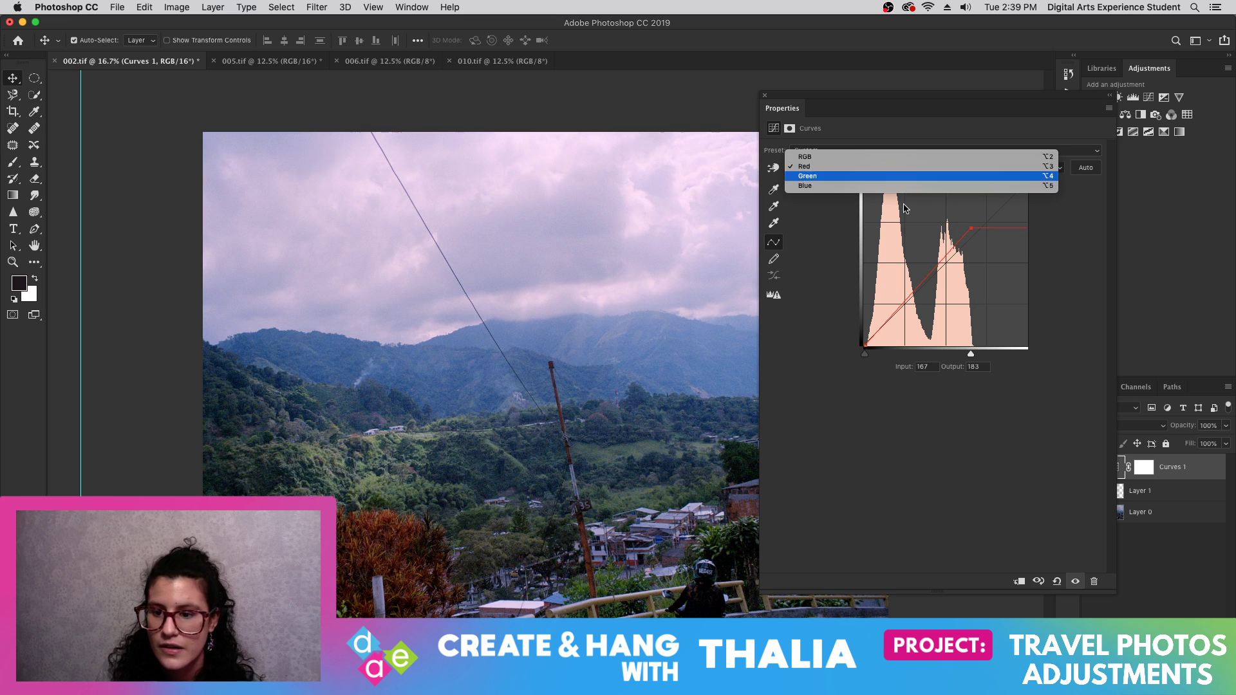
left_click(906, 178)
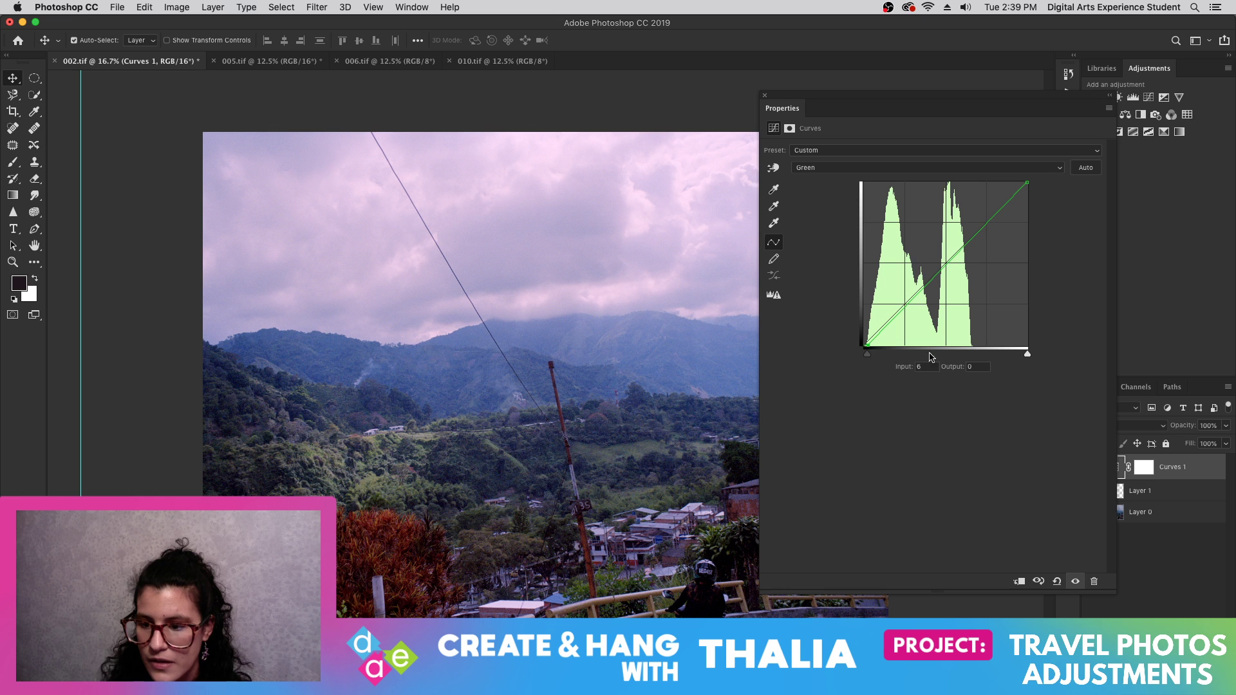
left_click_drag(1028, 354, 972, 355)
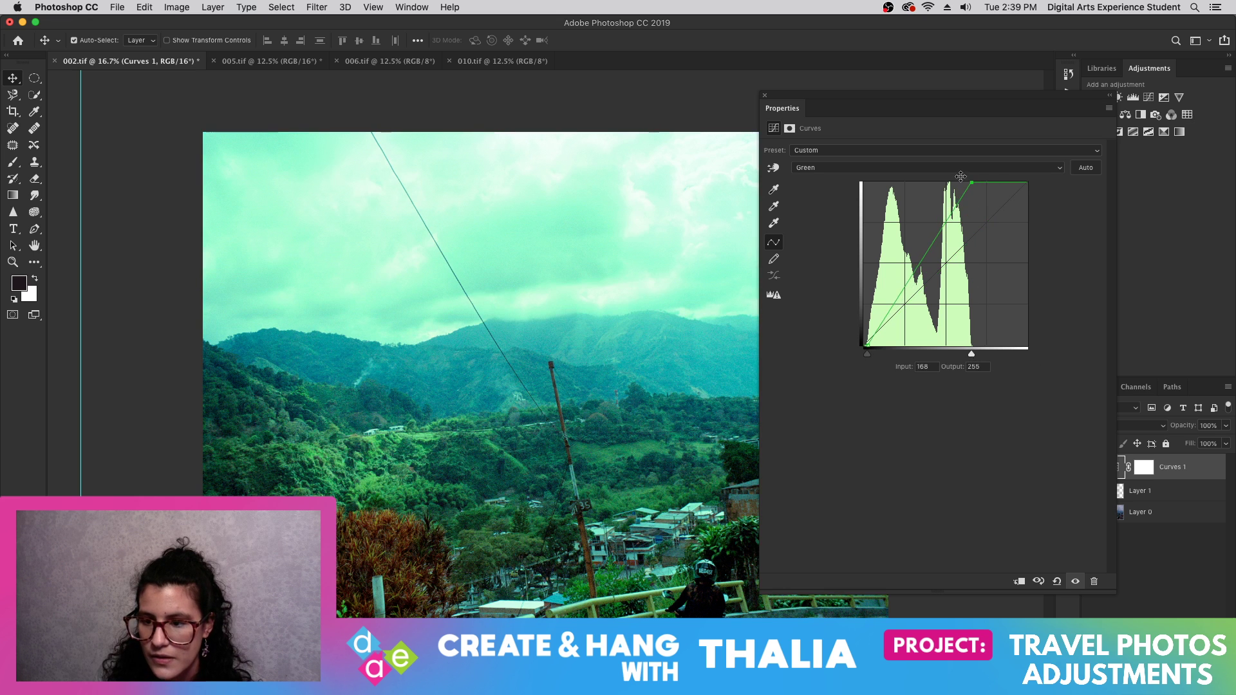
left_click_drag(971, 187, 977, 230)
- In the Blue channel, raise the black point slightly, set the upper point to input 221, output 219, and close the curve settings
left_click(870, 166)
left_click(850, 179)
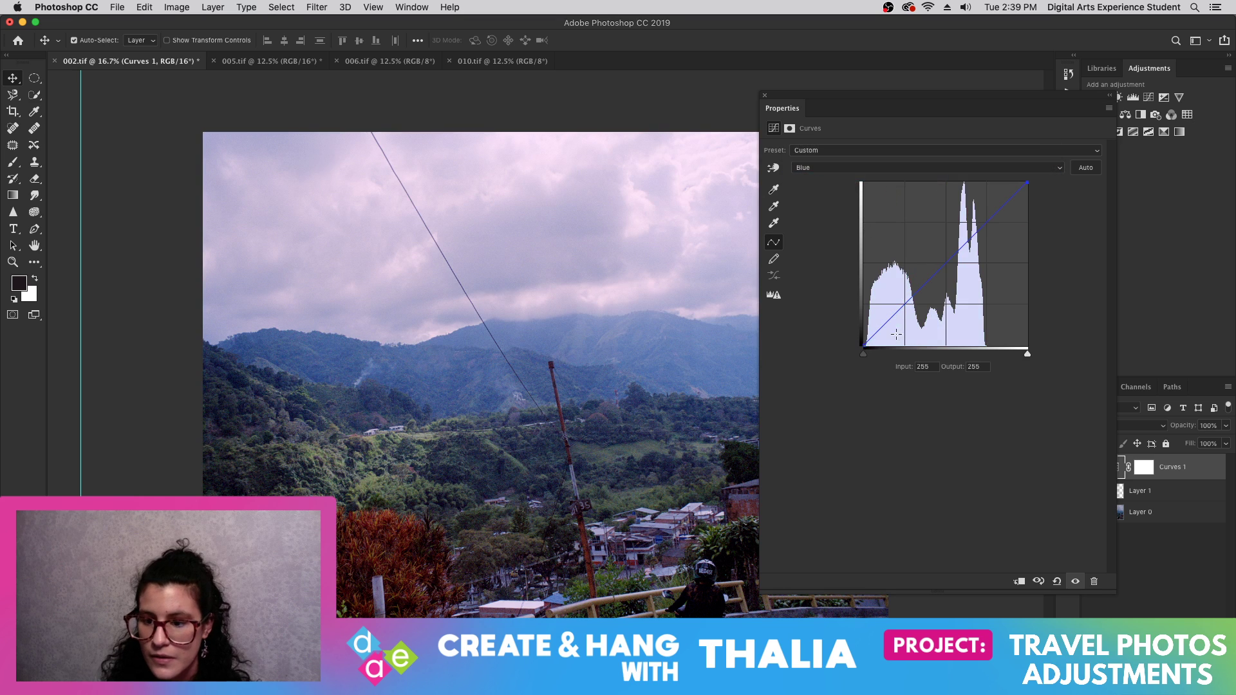
left_click_drag(863, 354, 865, 352)
left_click_drag(1028, 351, 982, 349)
left_click_drag(989, 184, 1007, 208)
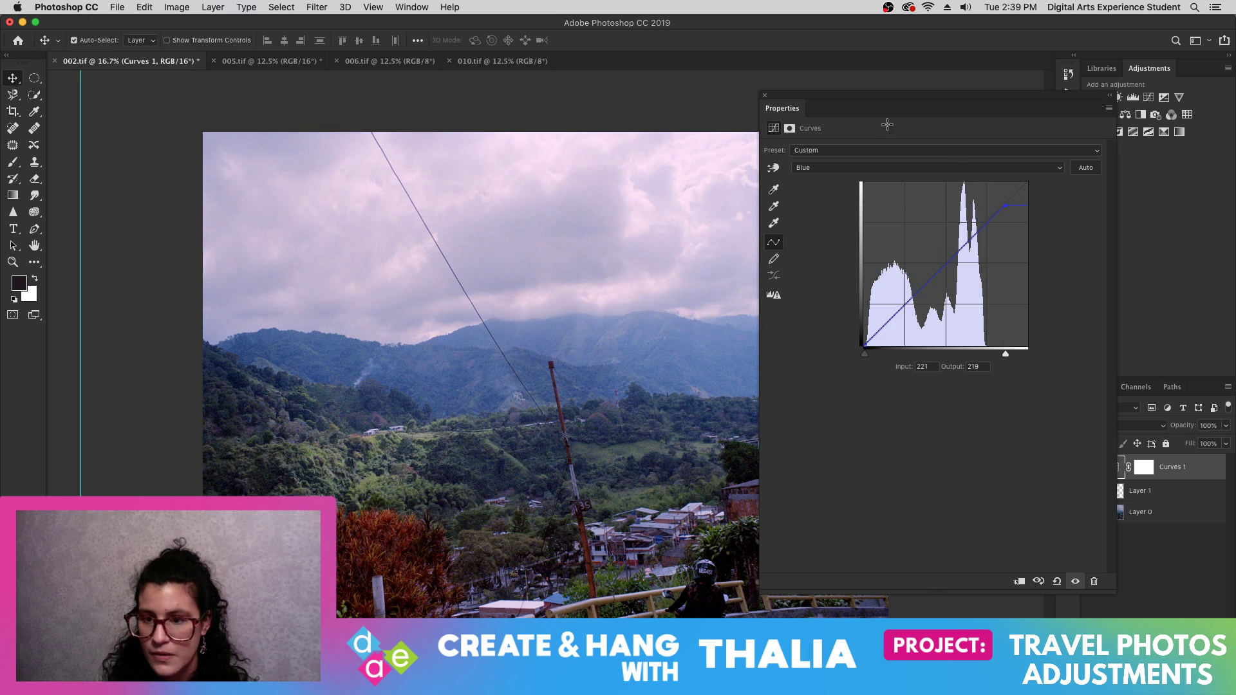
left_click(766, 89)
left_click(765, 98)
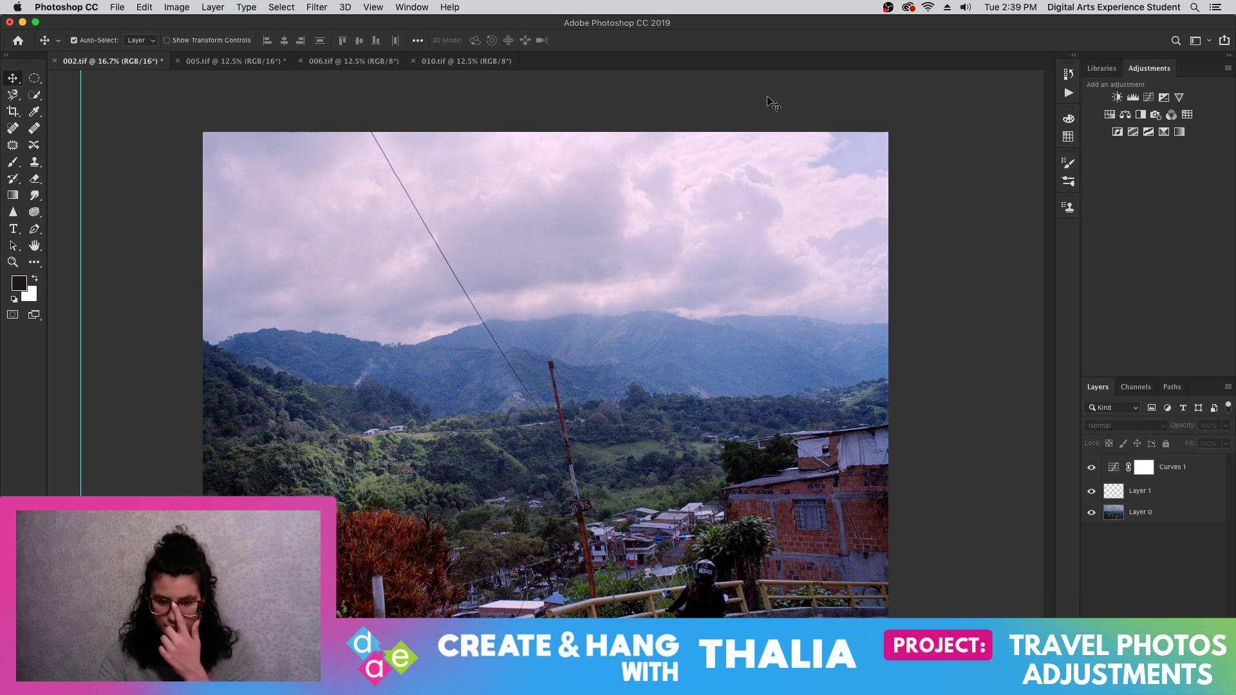
- Add a Selective Color adjustment layer above Curves 1 and move its settings clear of the photo
left_click(1165, 132)
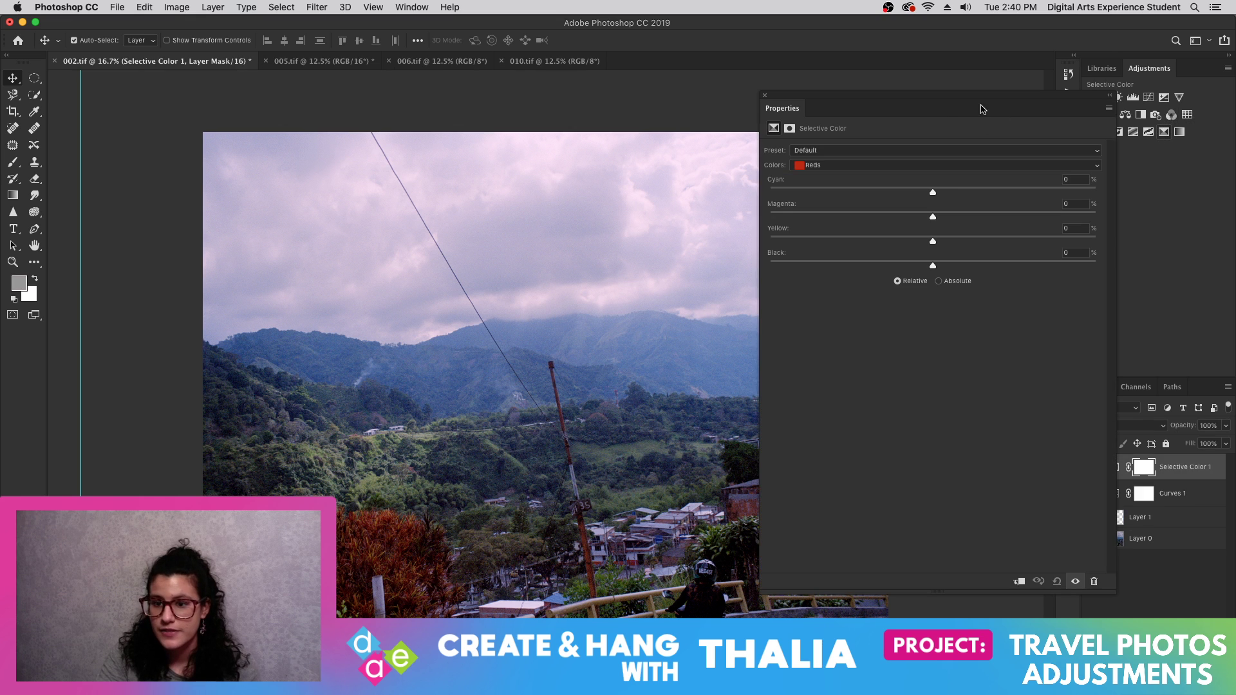
left_click_drag(984, 109, 1122, 104)
- Try a yellow value of +57% for the Magentas and reset it to 0
left_click(1035, 161)
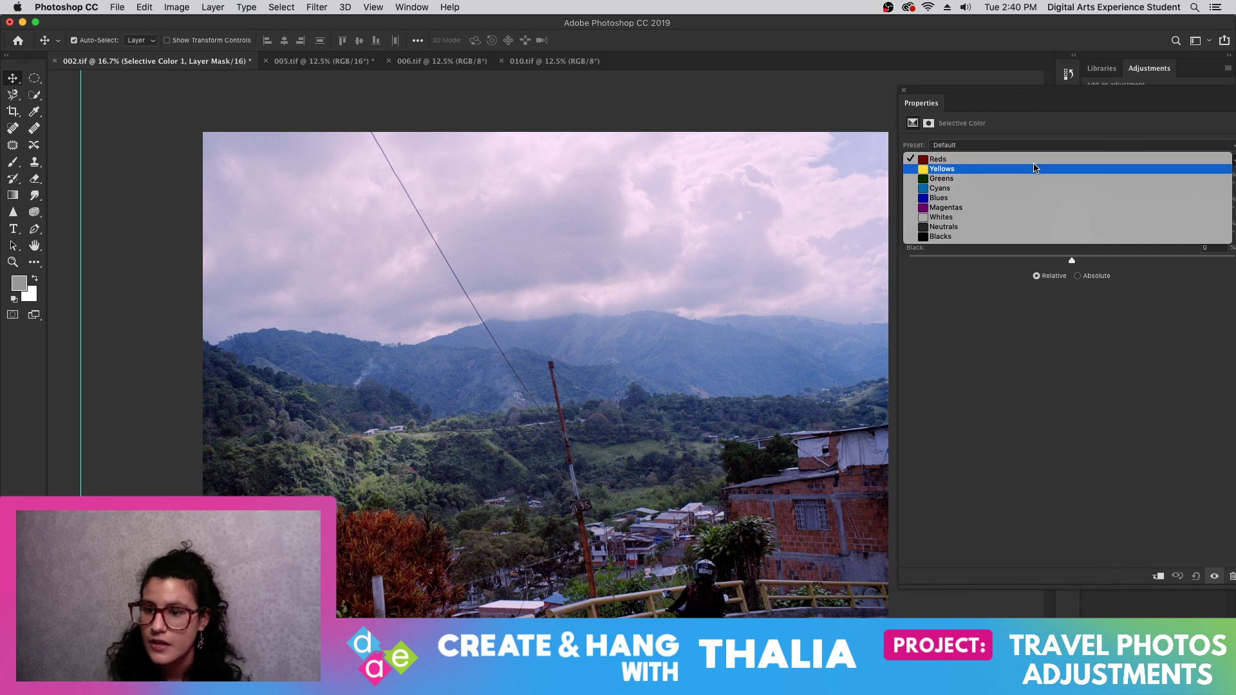
left_click(995, 207)
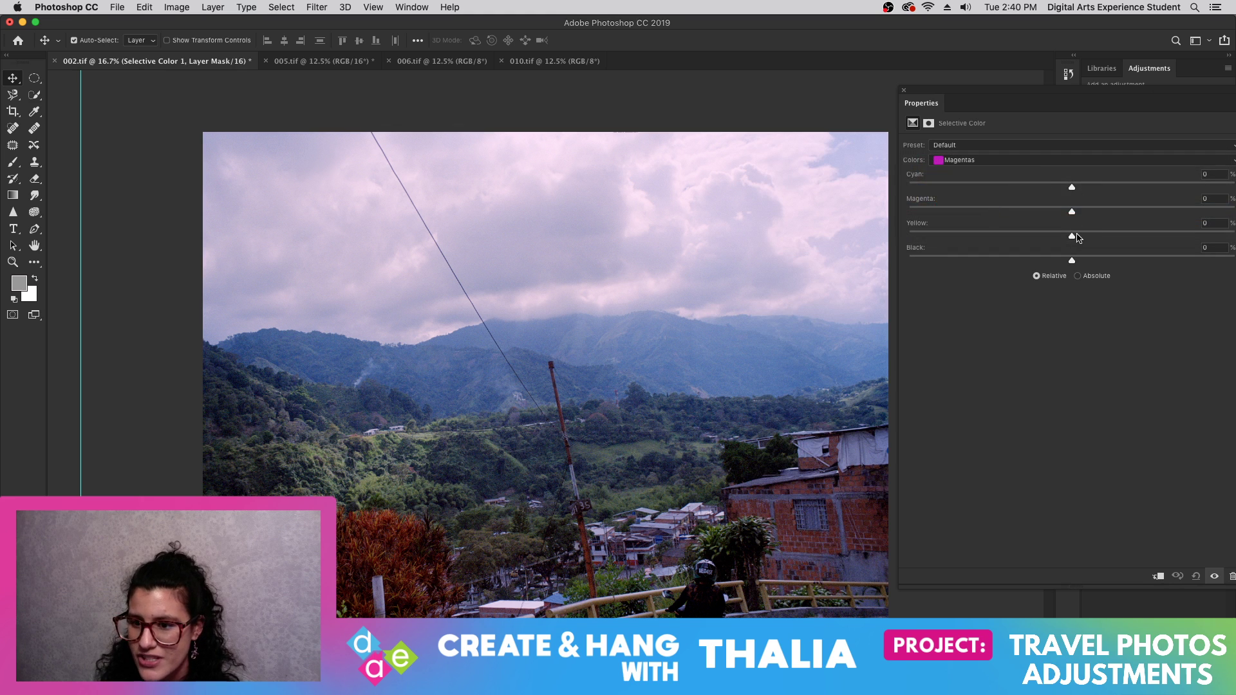
left_click_drag(1073, 239, 1166, 237)
left_click(1217, 224)
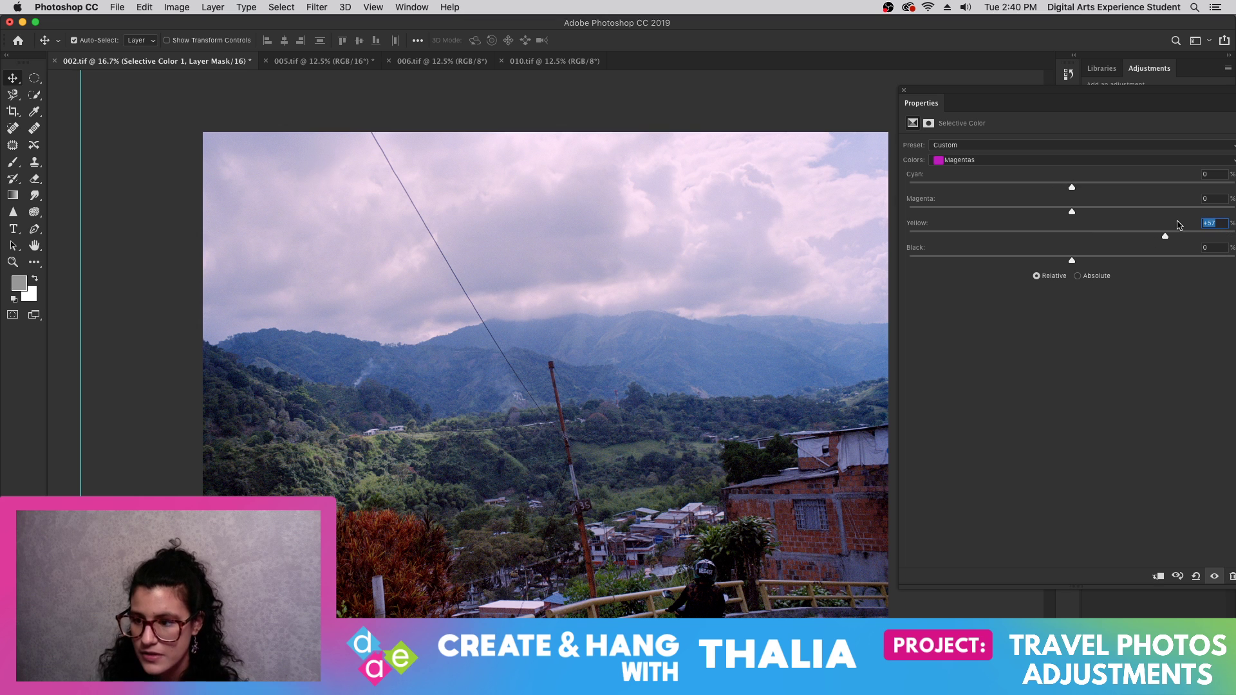
type("0")
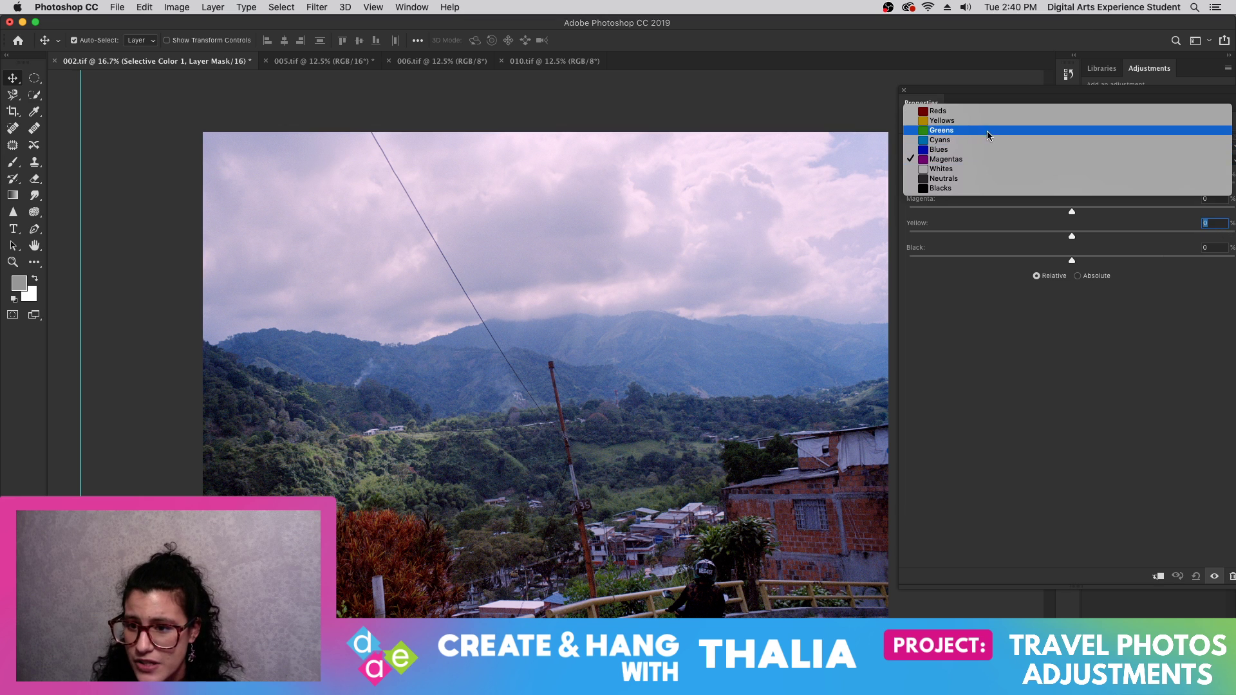
- Set the Selective Color Reds to cyan -1%, magenta -40%, yellow +15% and black +16%, and close the settings
left_click(986, 113)
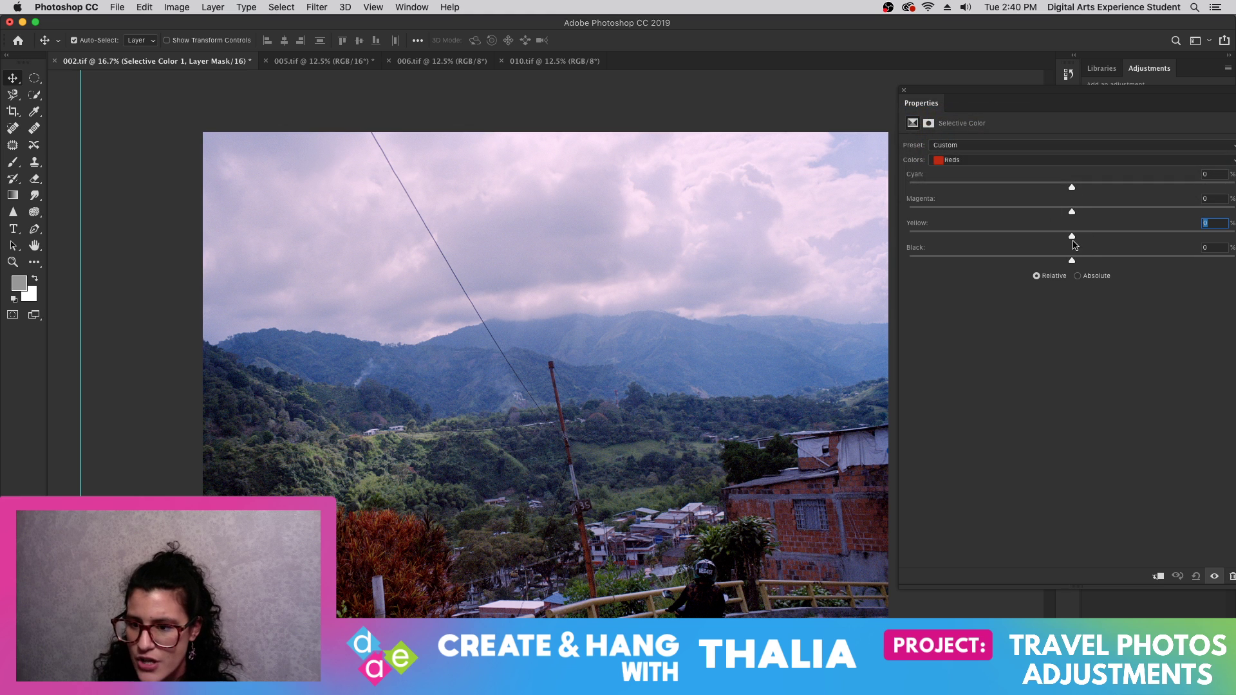
left_click_drag(1072, 237, 1097, 234)
left_click_drag(953, 101, 766, 99)
mouse_move(889, 258)
left_mouse_down()
mouse_move(755, 259)
mouse_move(923, 259)
mouse_move(862, 260)
mouse_move(885, 261)
left_mouse_up()
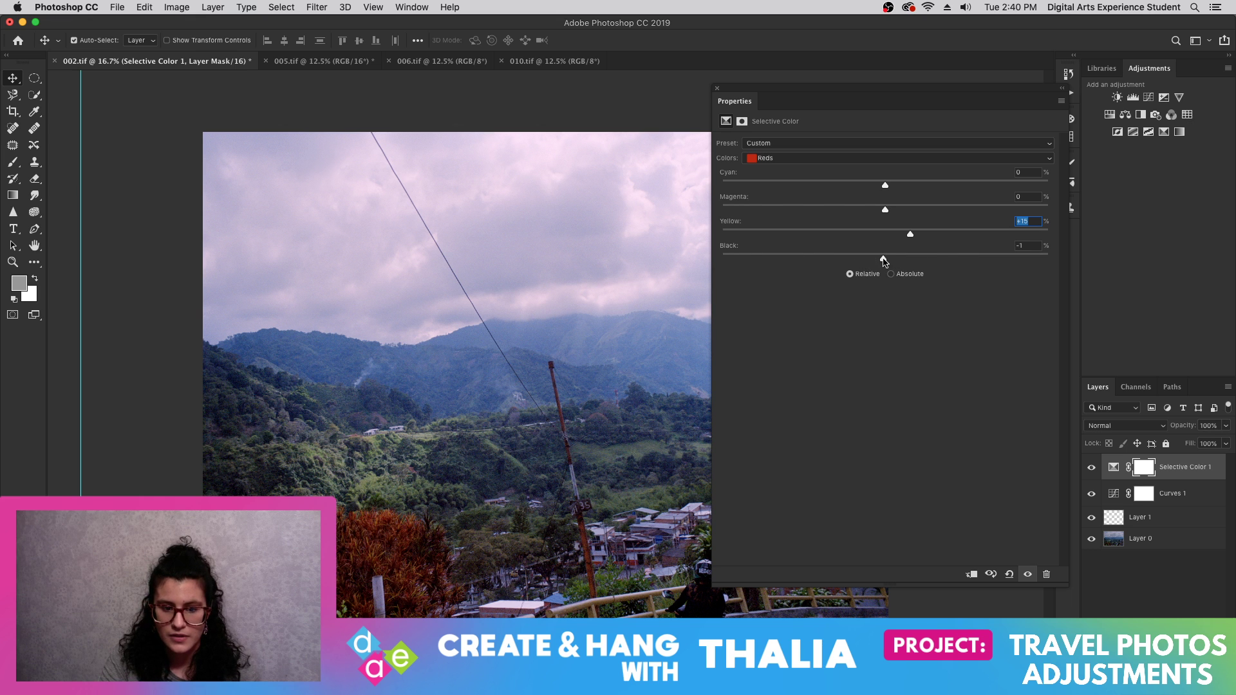
left_click_drag(840, 99, 505, 5)
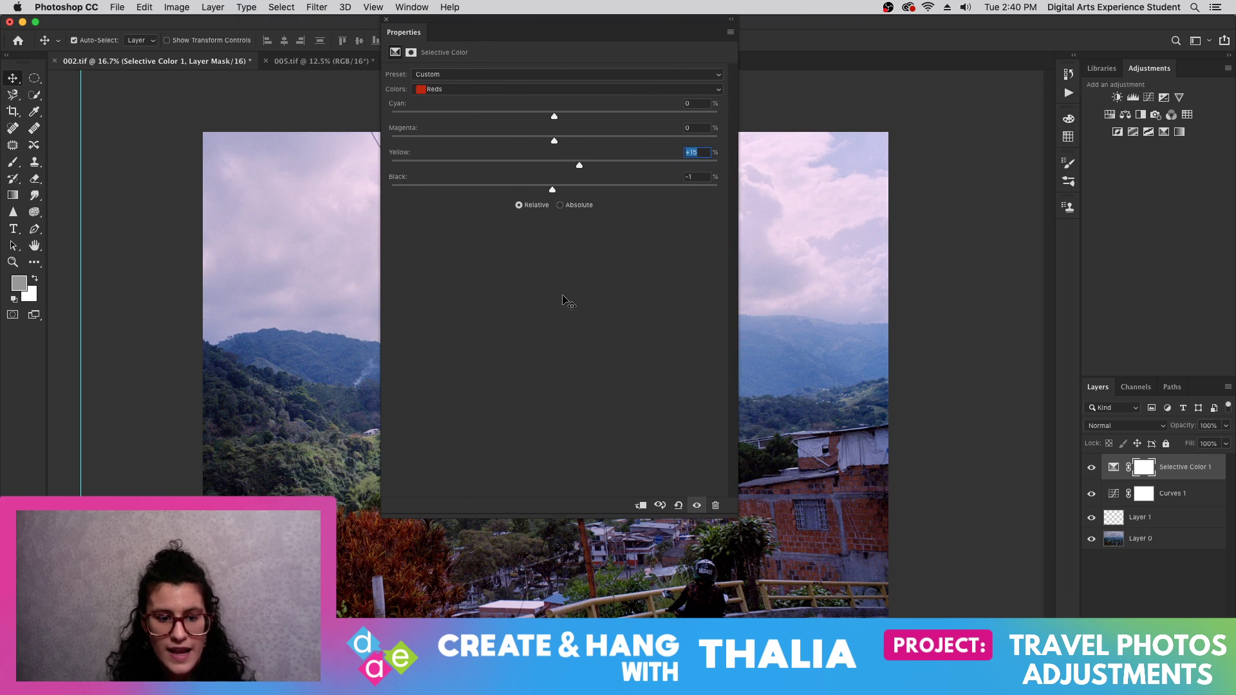
mouse_move(553, 189)
left_mouse_down()
mouse_move(525, 188)
mouse_move(613, 192)
mouse_move(518, 188)
mouse_move(548, 187)
left_mouse_up()
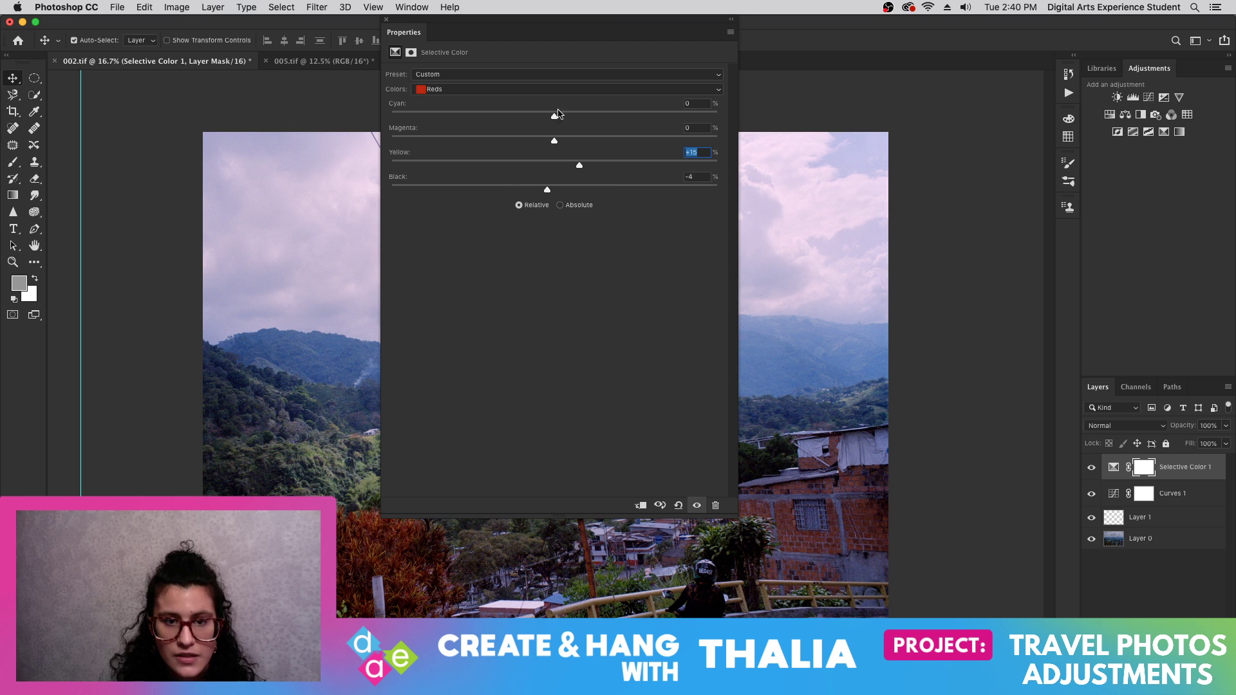
left_click_drag(554, 140, 490, 145)
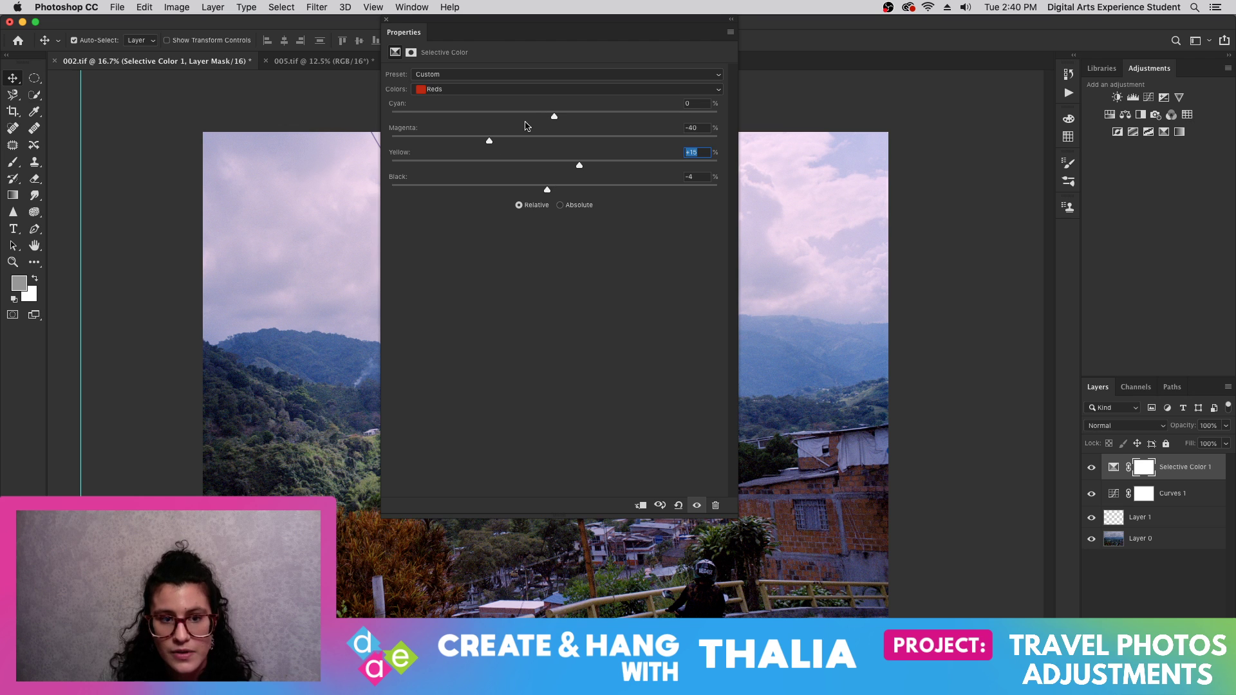
mouse_move(558, 121)
left_mouse_down()
mouse_move(516, 120)
mouse_move(644, 120)
mouse_move(554, 118)
left_mouse_up()
left_click_drag(548, 190, 581, 188)
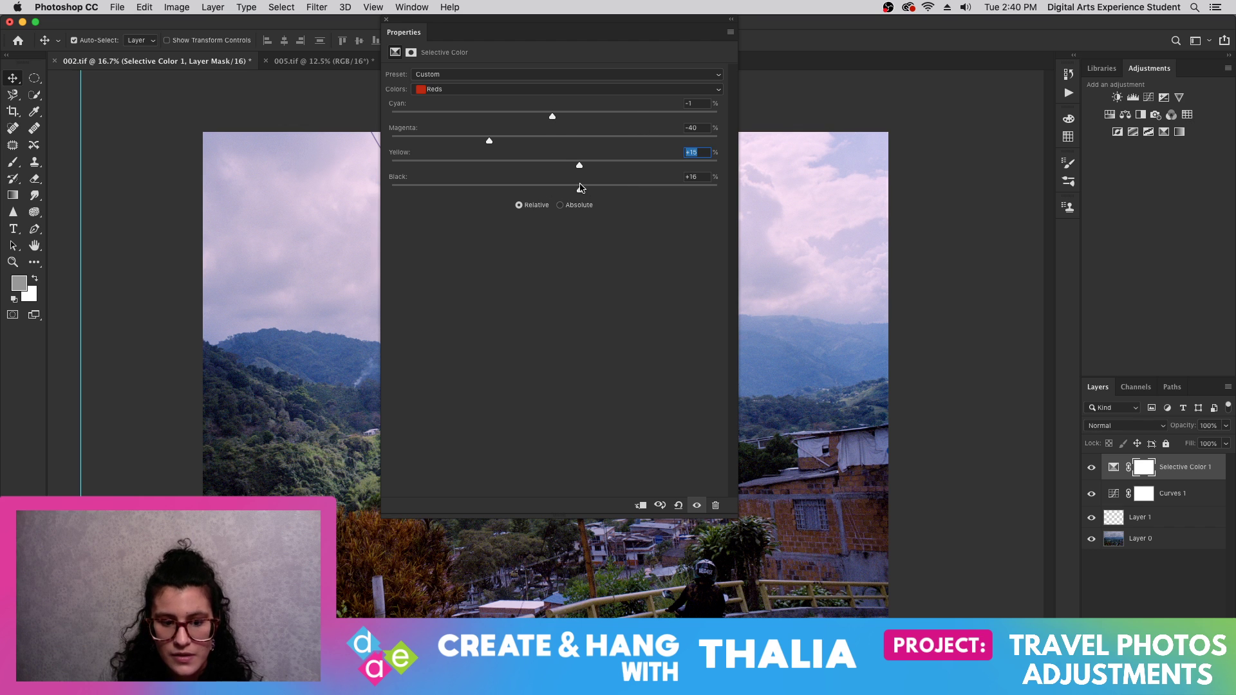
left_click(388, 20)
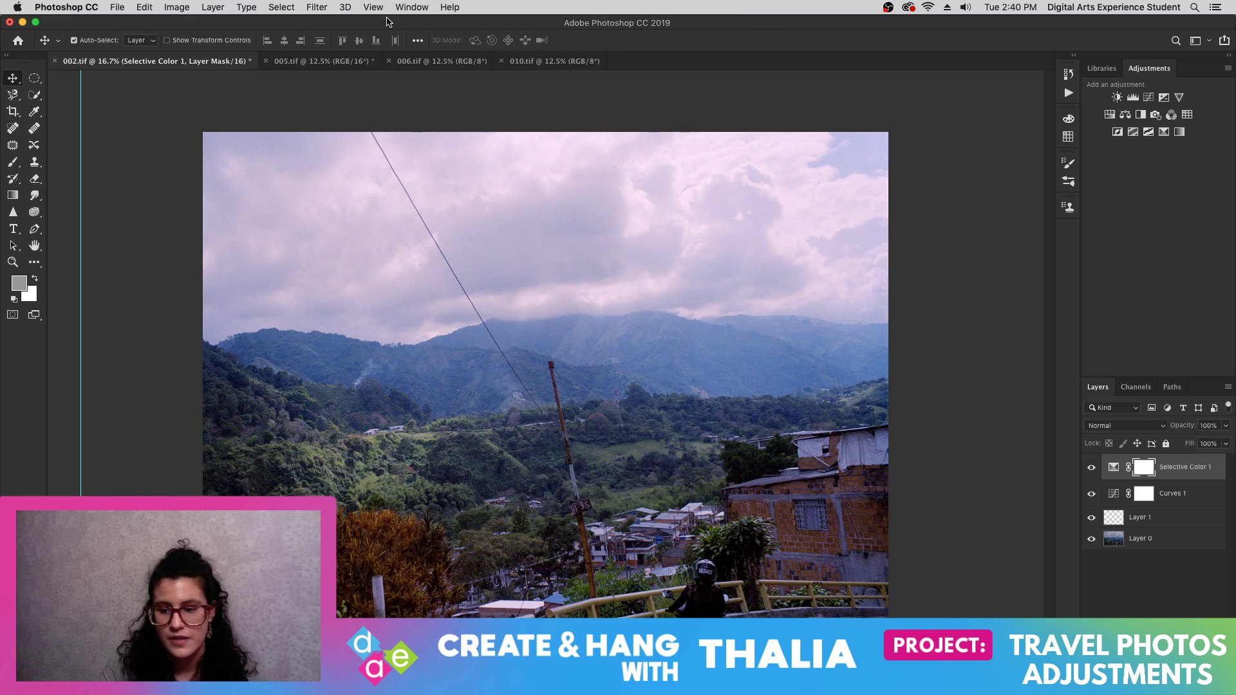
- Add a Color Balance adjustment layer with midtones at cyan-red -2 and yellow-blue -22, and close its settings
left_click(1125, 115)
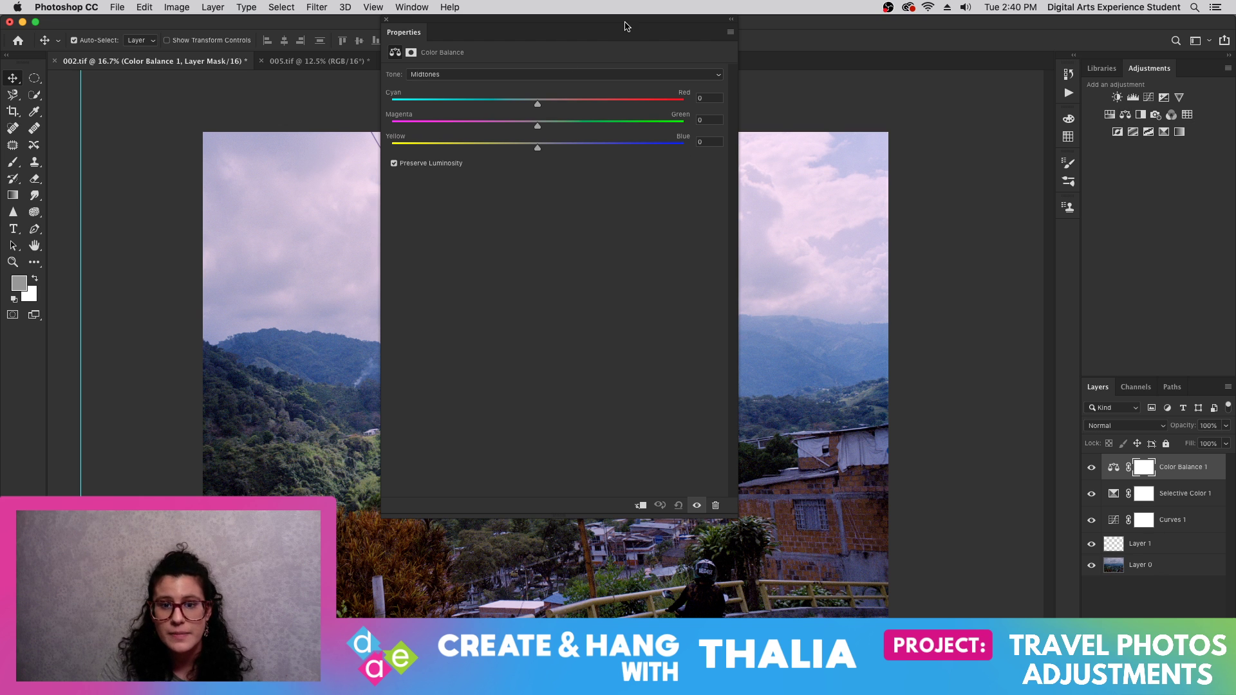
left_click_drag(625, 26, 1139, 97)
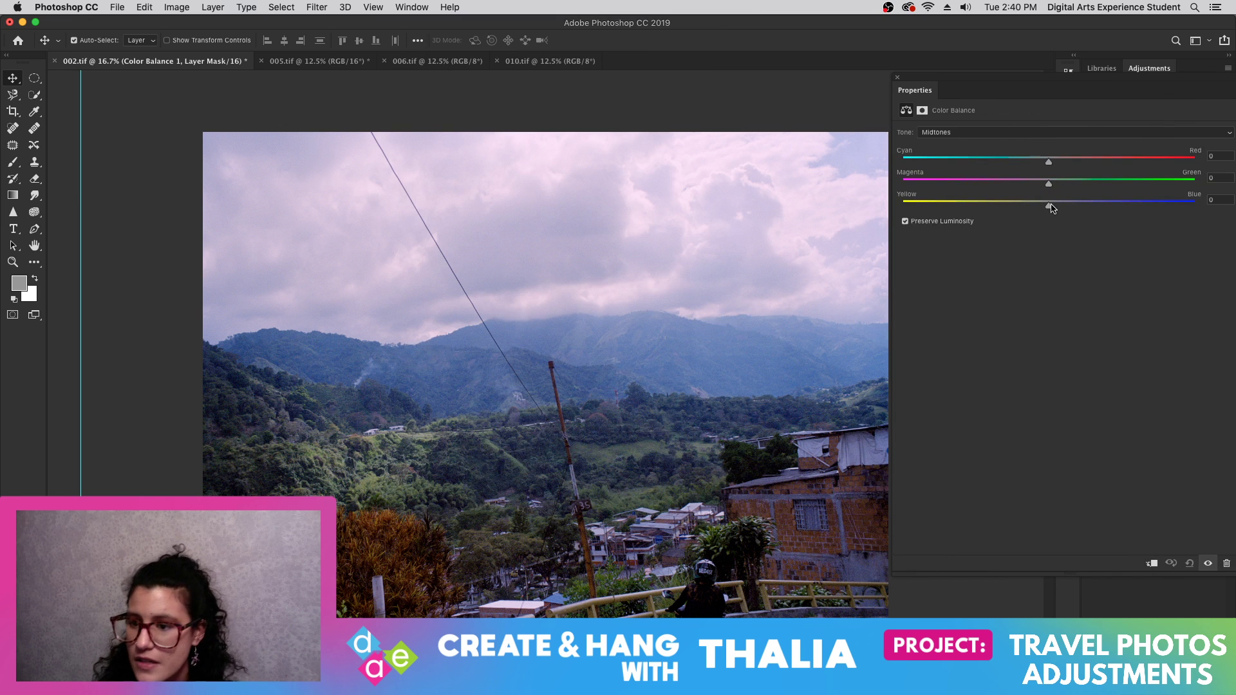
left_click_drag(1051, 208, 1019, 206)
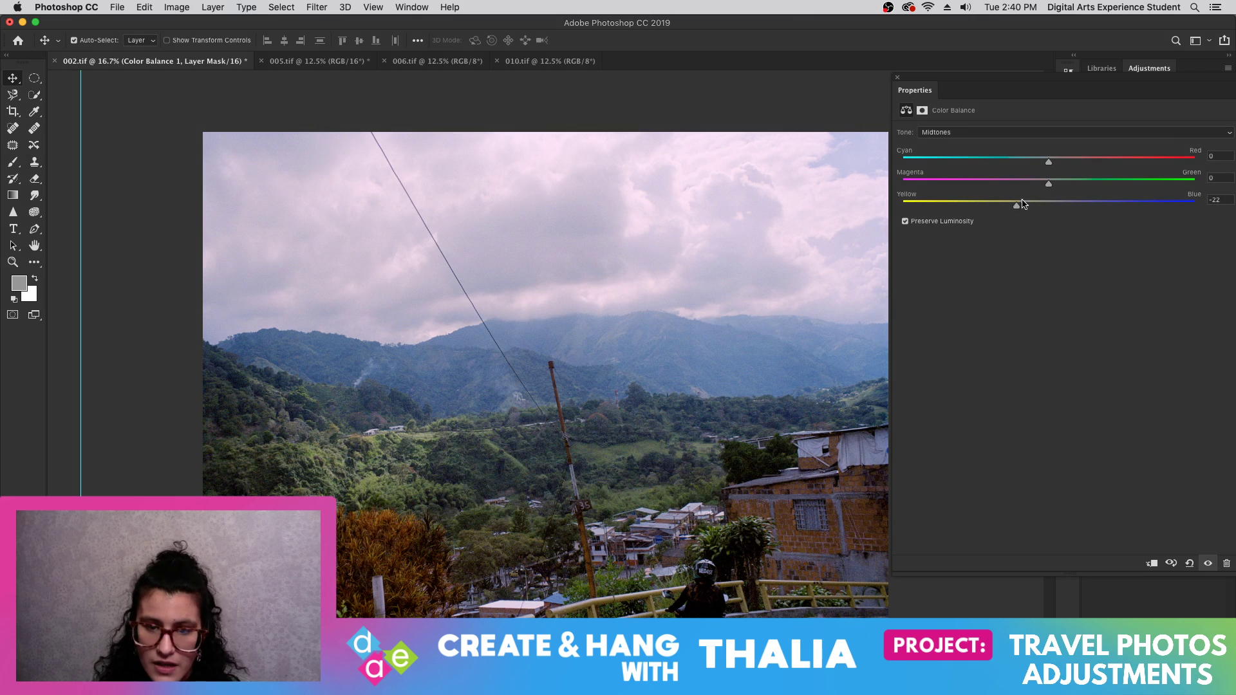
left_click_drag(1058, 166, 1047, 164)
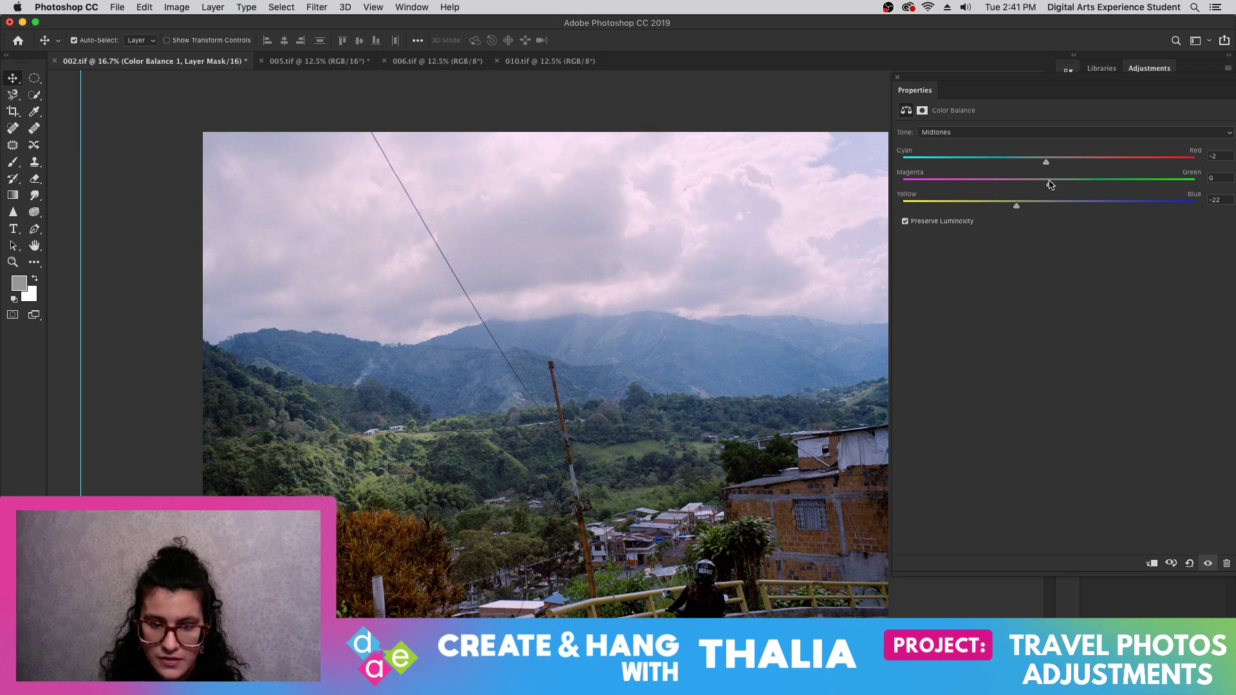
left_click(899, 78)
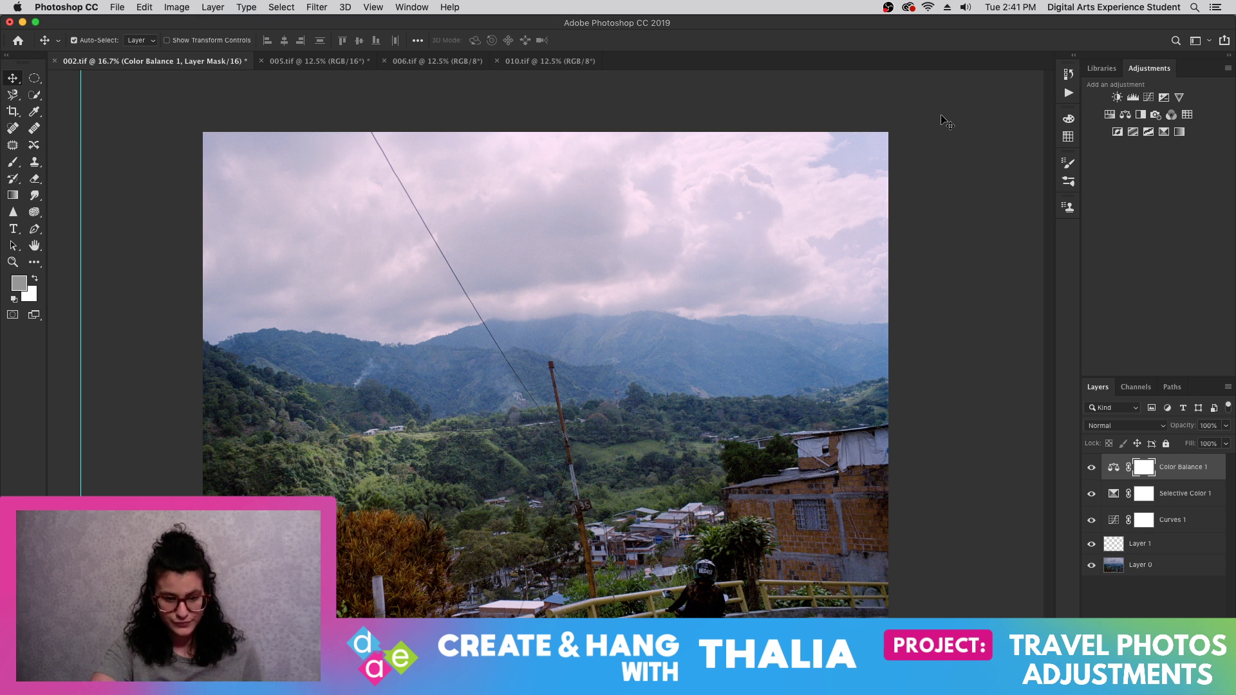
- Hide Color Balance 1, Selective Color 1, Curves 1 and Layer 1 to view the photo without its edits
left_click(1092, 469)
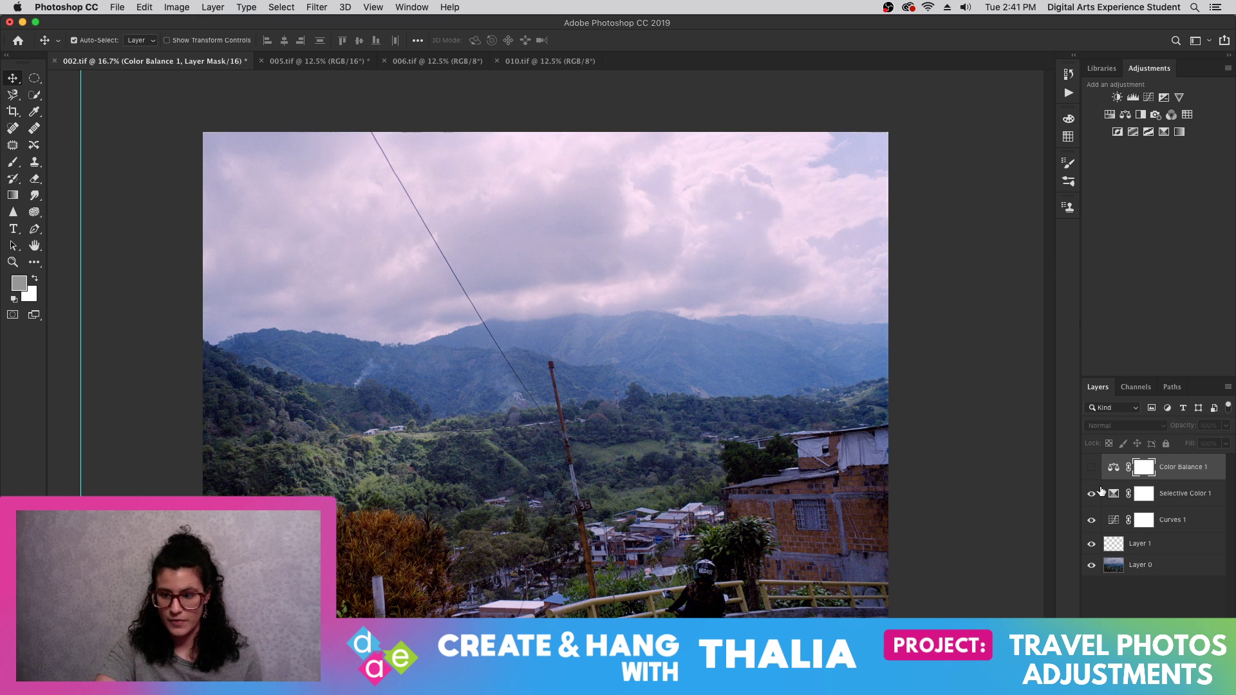
left_click(1092, 493)
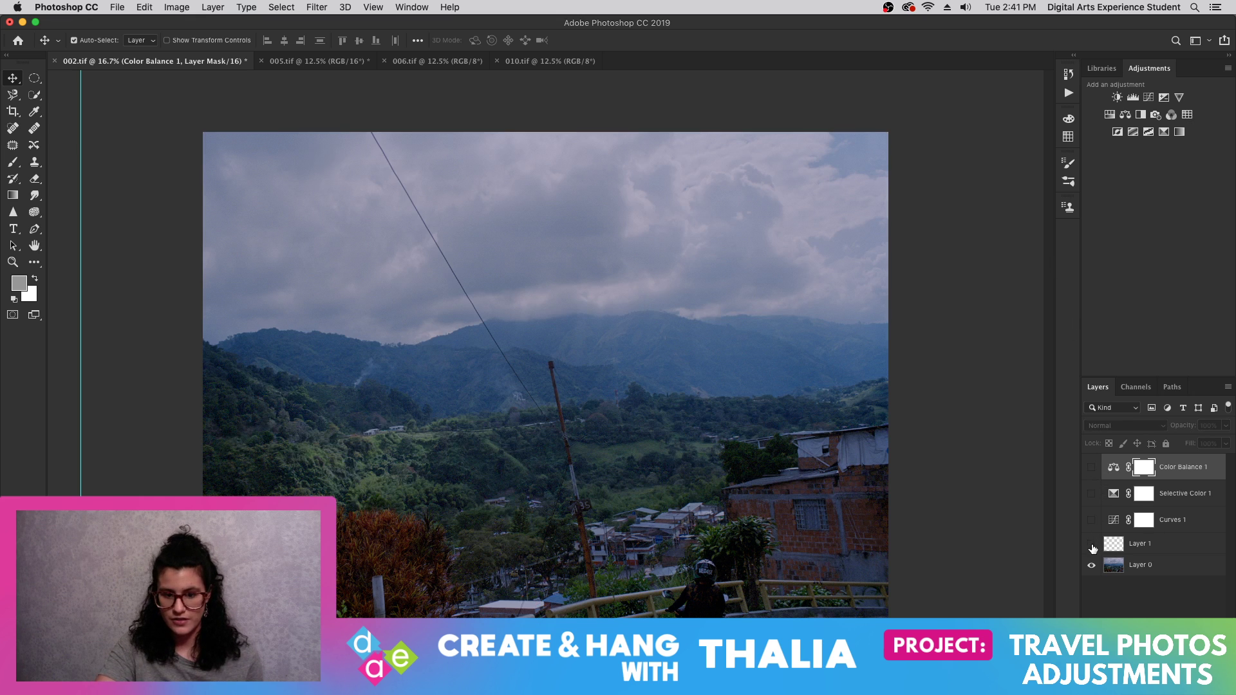
left_click(1092, 545)
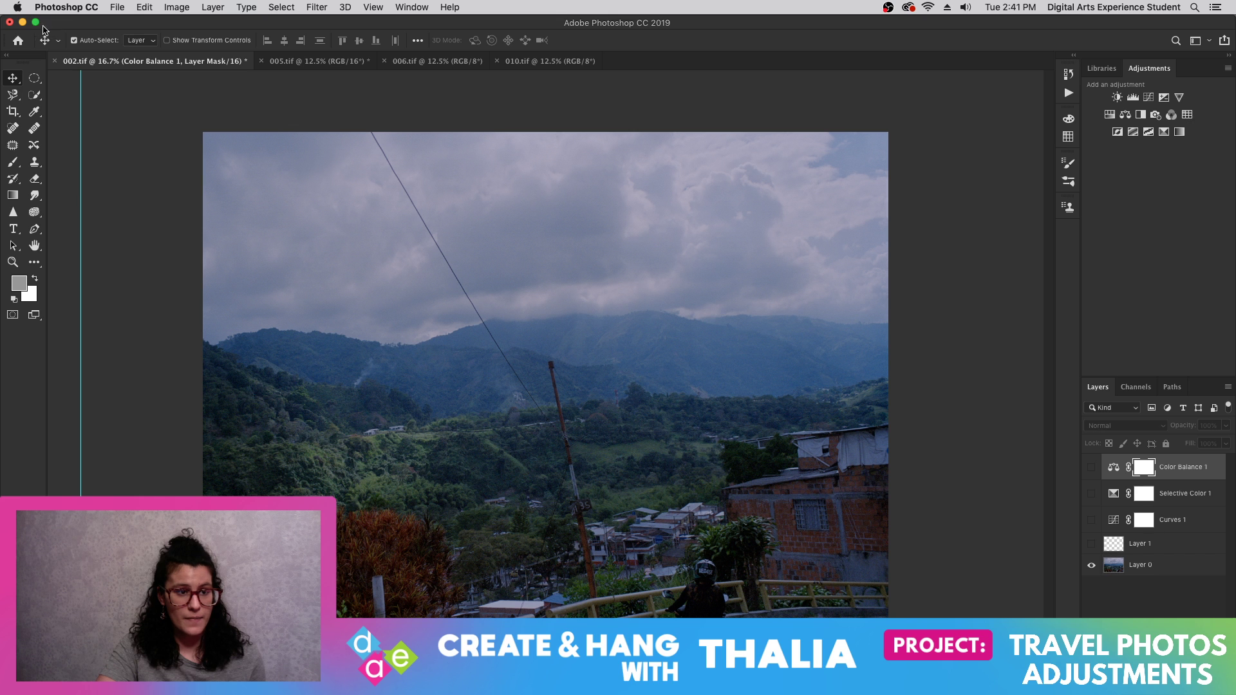
- Switch to Finder, open the UnEdited folder inside FILM EDITS > COLOMBIA, and preview the original 002 image in gallery view
left_click(23, 22)
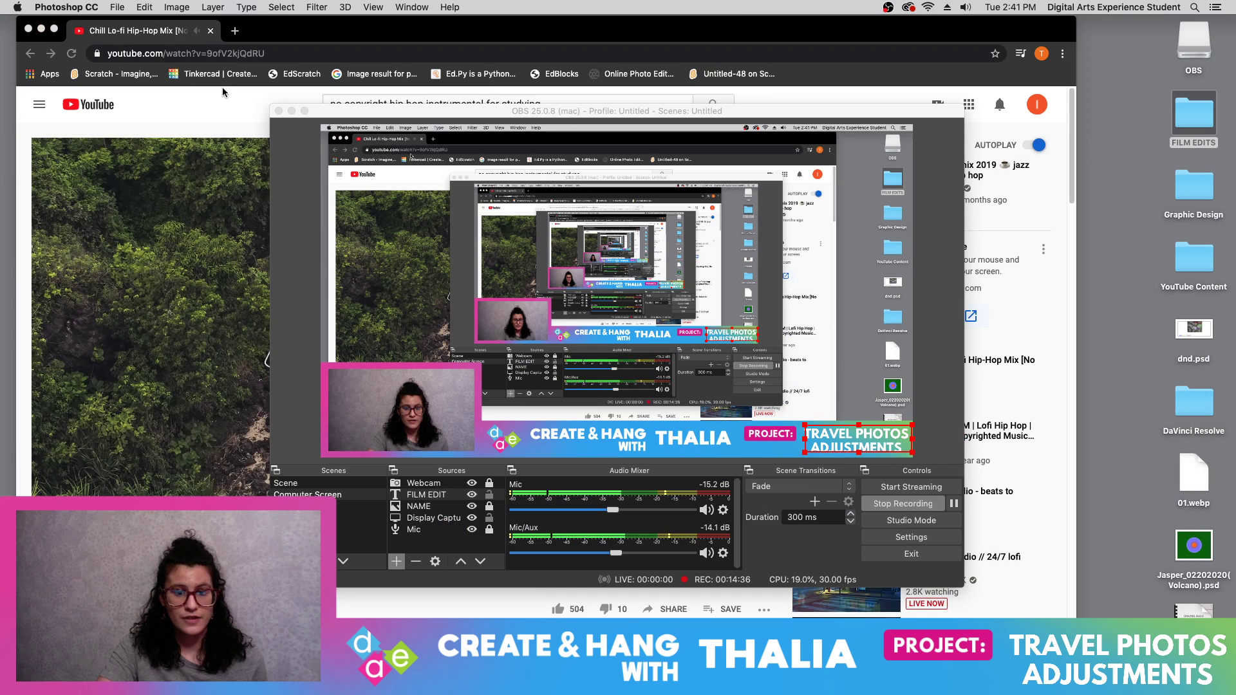
left_click(291, 111)
left_click(40, 30)
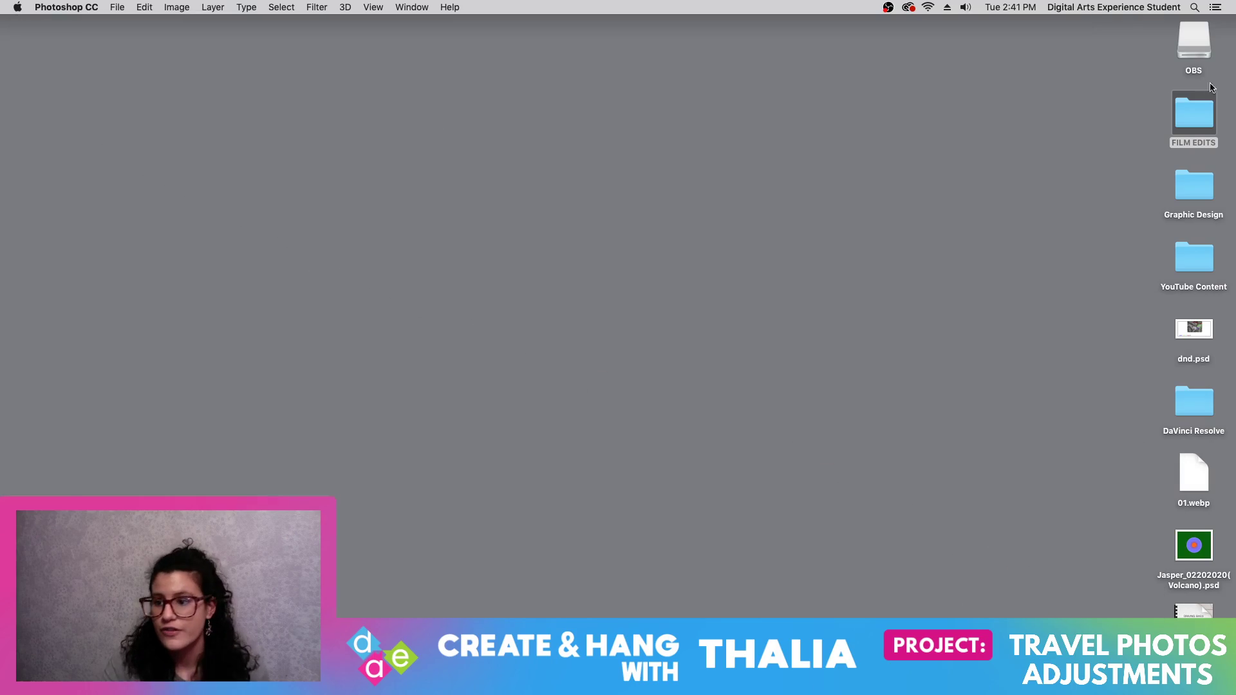
left_click(1181, 107)
double_click(1180, 107)
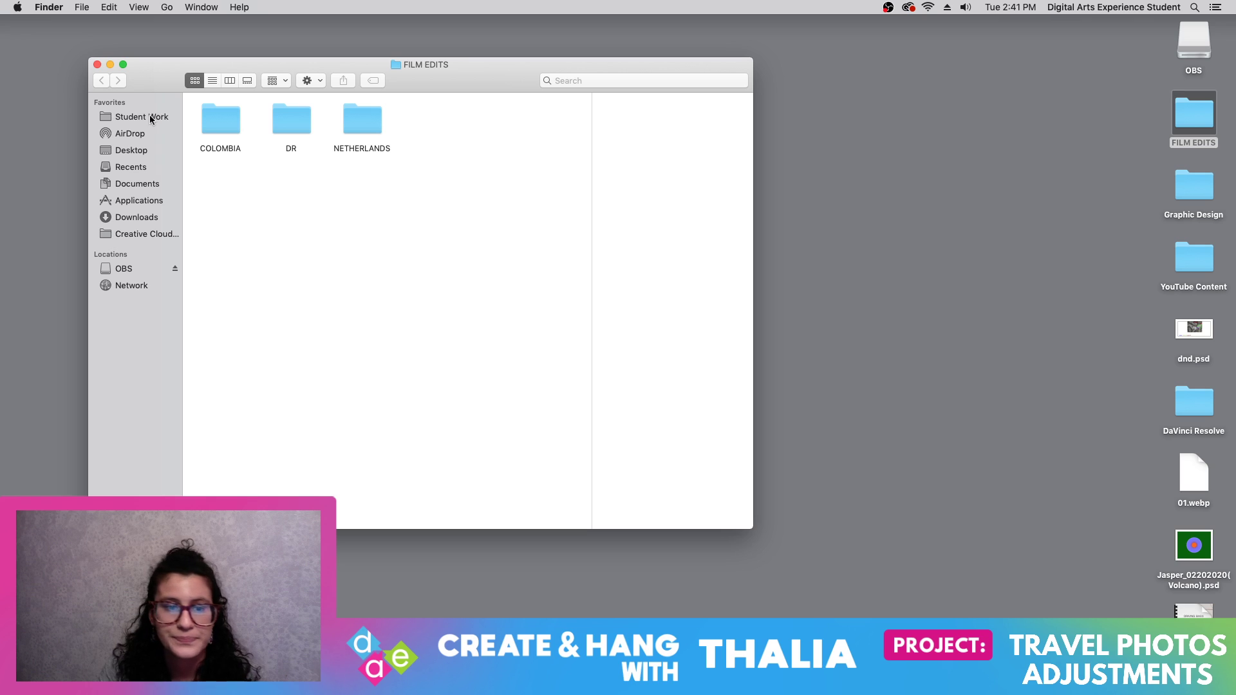
double_click(233, 126)
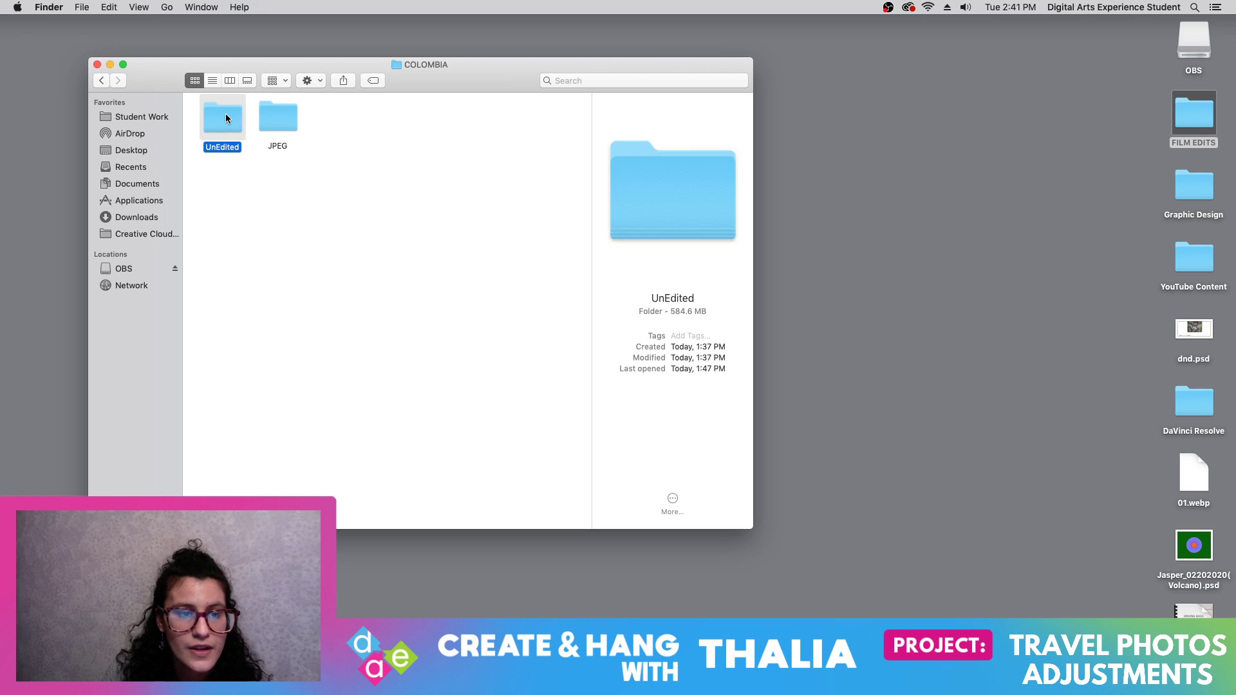
double_click(225, 115)
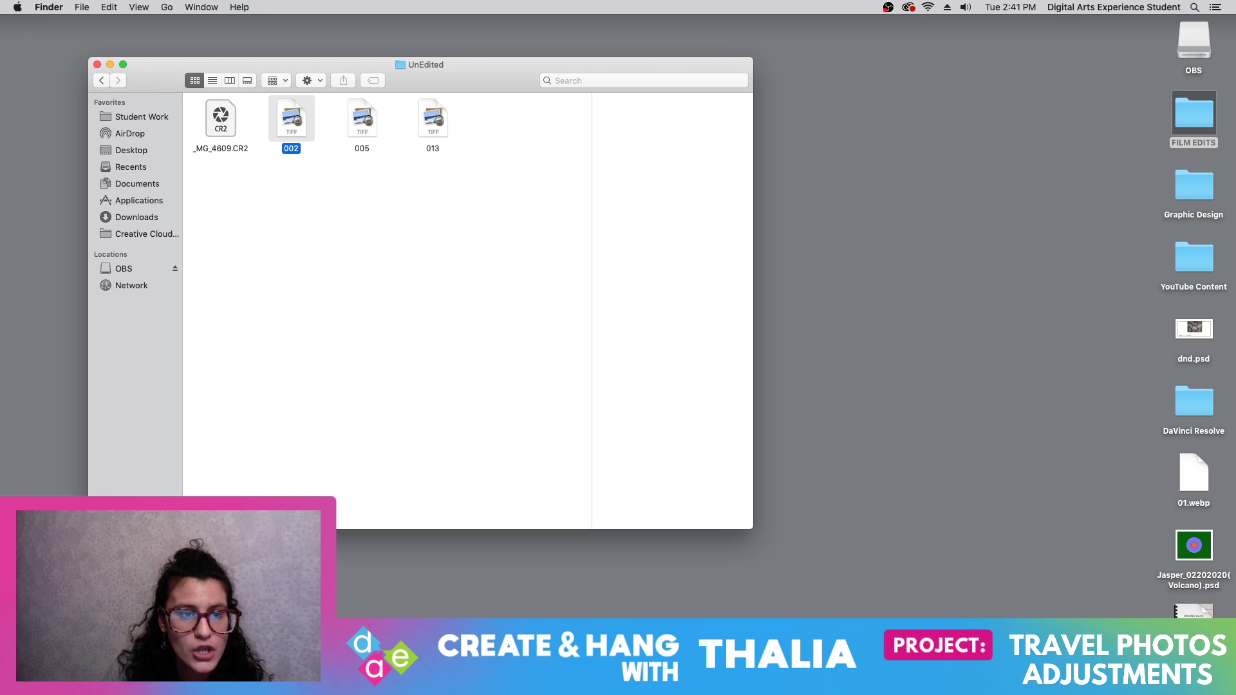
left_click(246, 81)
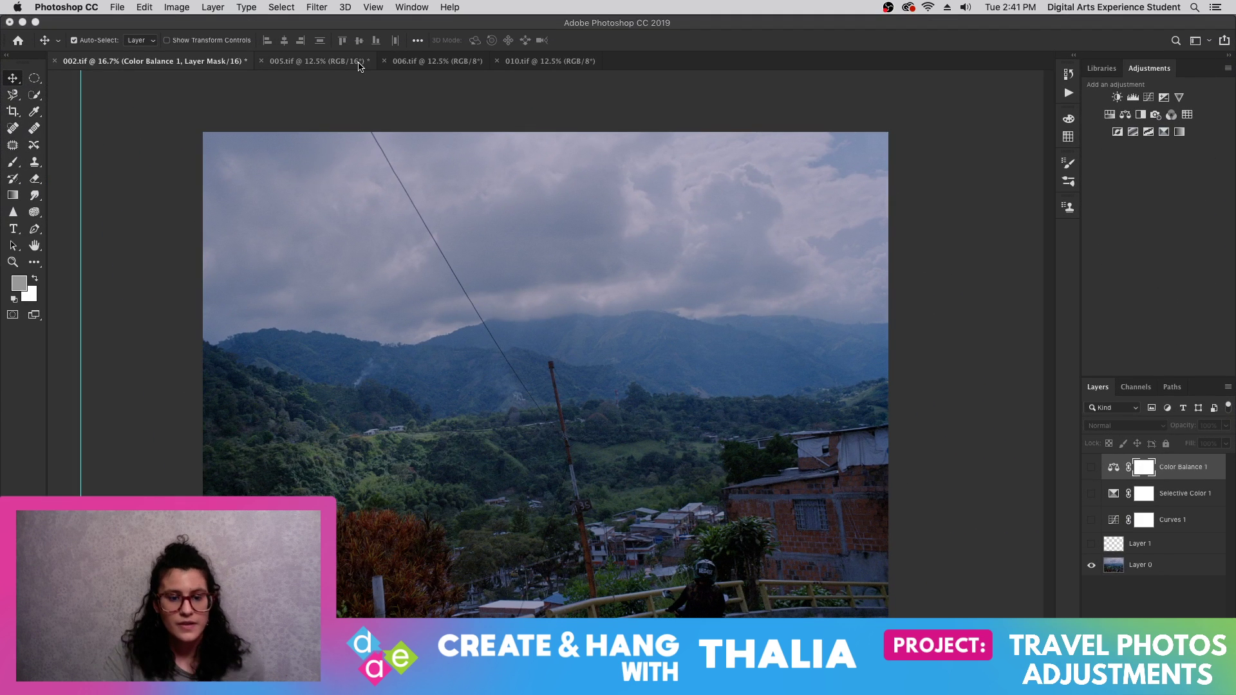
- Return to Photoshop and place the original 002 image from the UnEdited folder into the 002.tif document
left_click(495, 65)
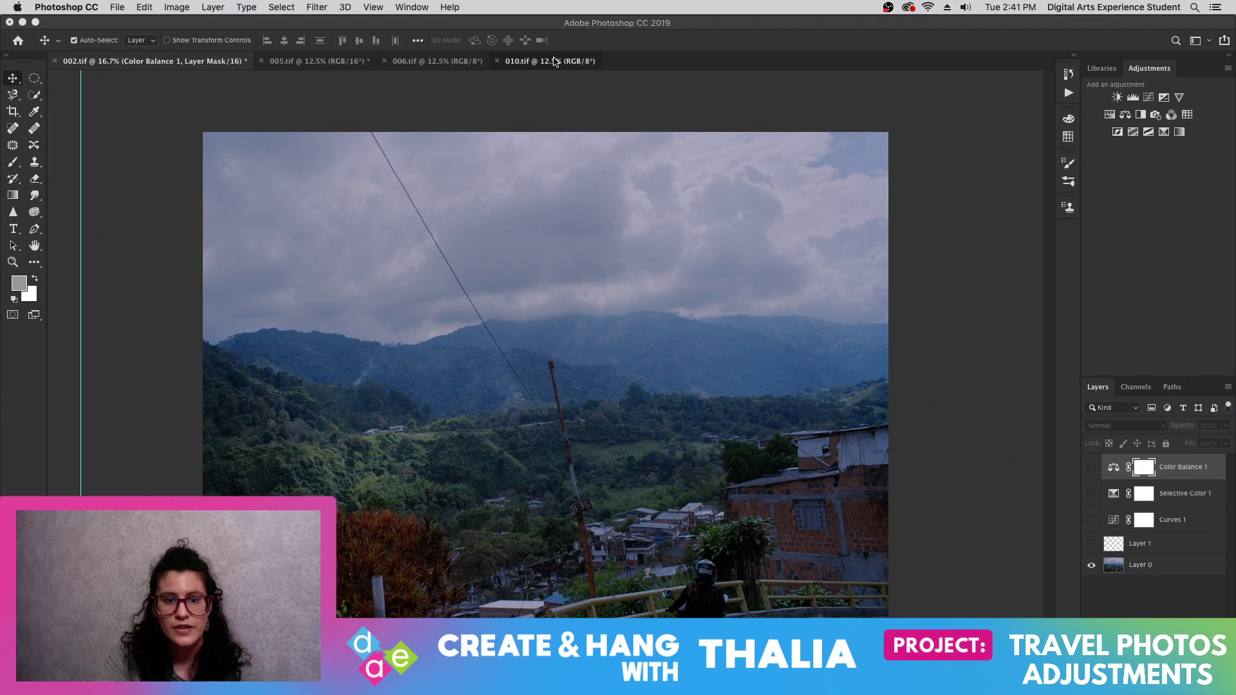
left_click(126, 60)
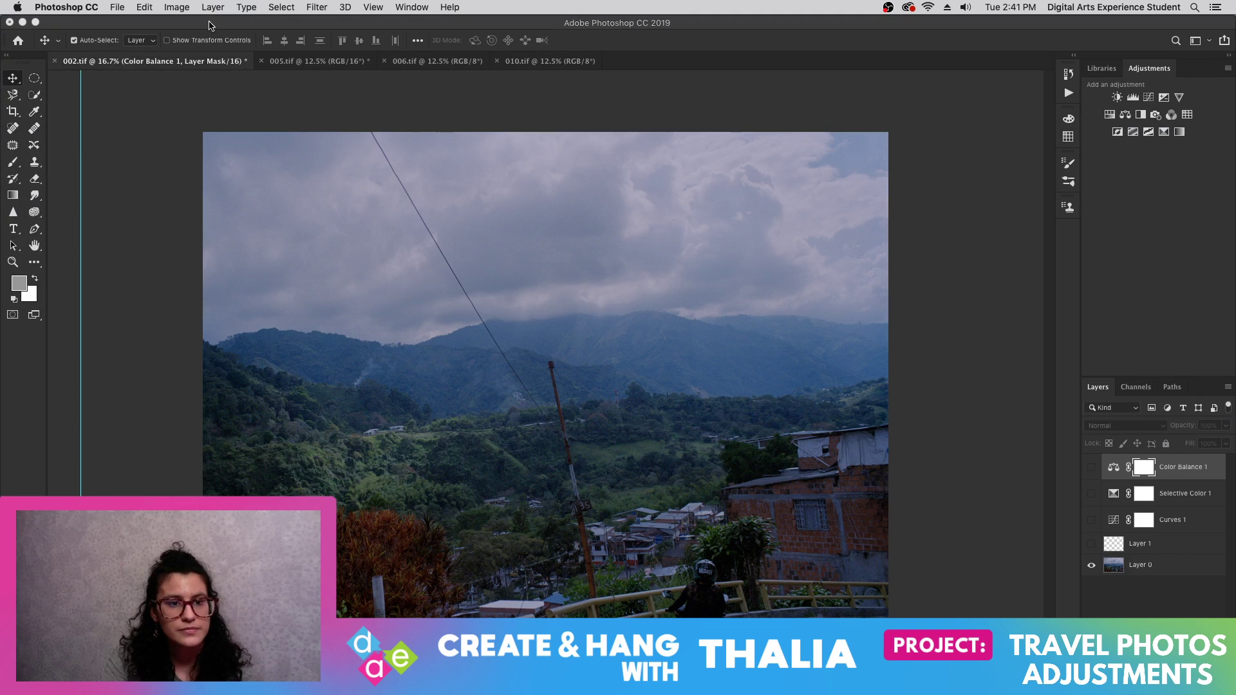
left_click_drag(264, 27, 261, 128)
left_click(297, 105)
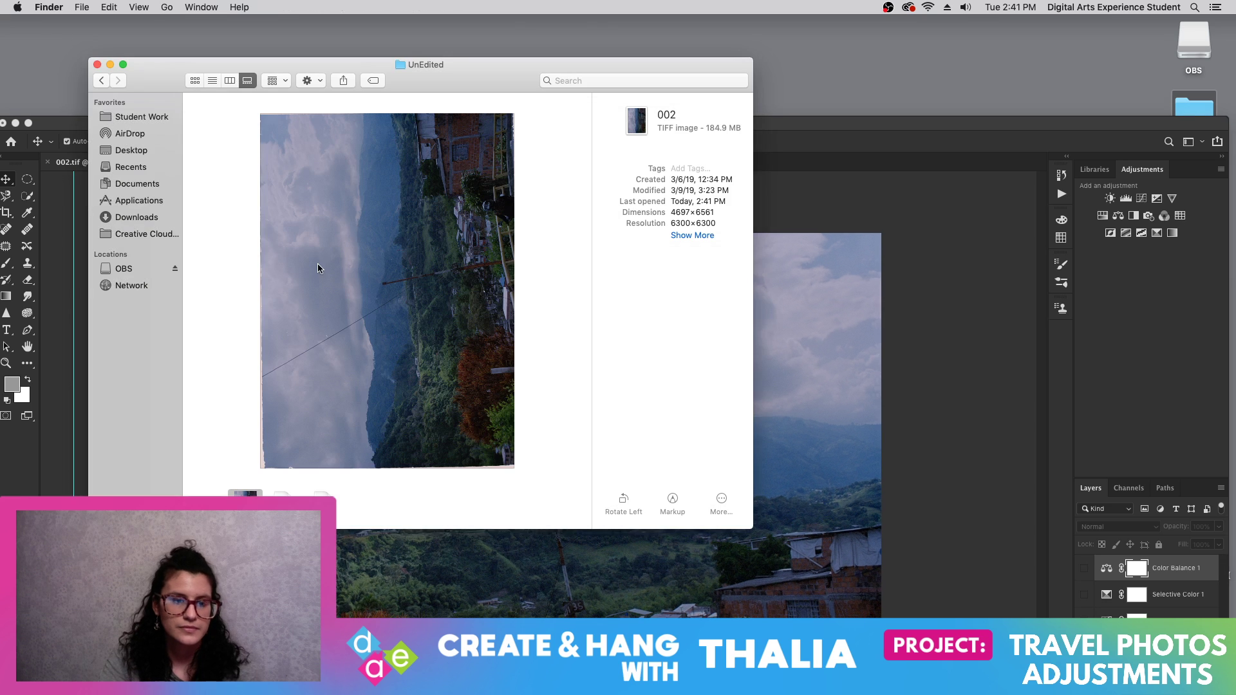
left_click(895, 430)
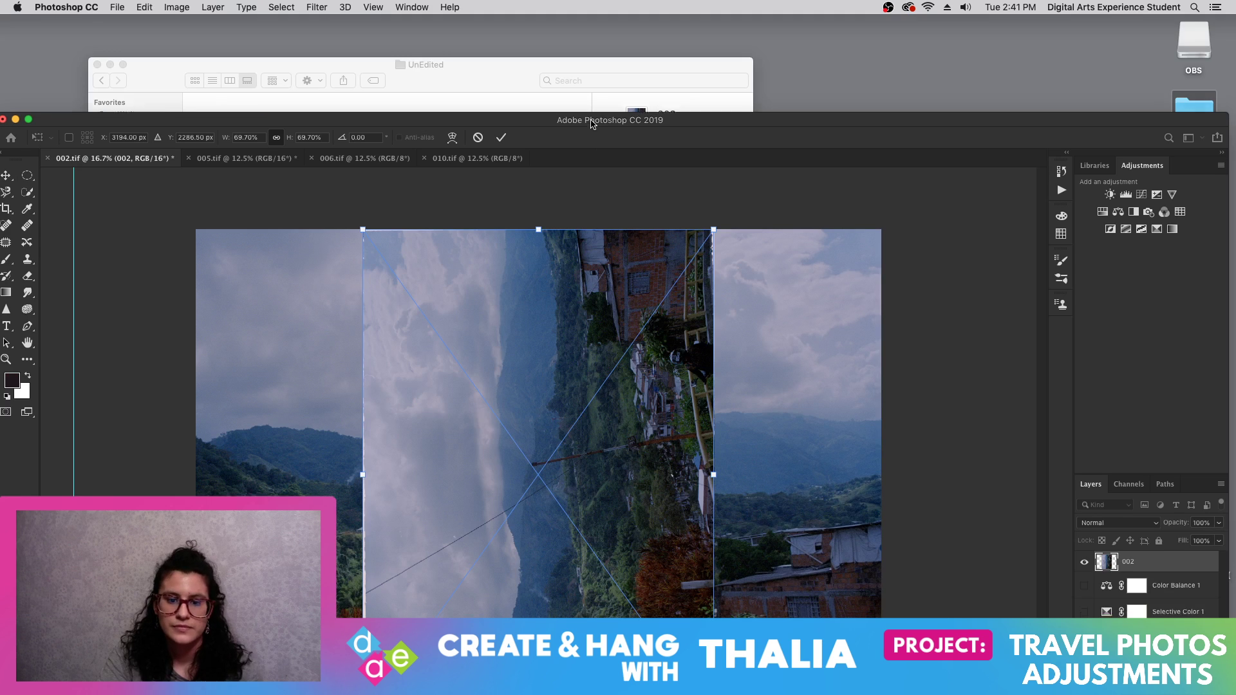
- Rotate the placed 002 image upright, shrink and reposition it over the photo for comparison, and delete it
left_click_drag(568, 126, 593, 6)
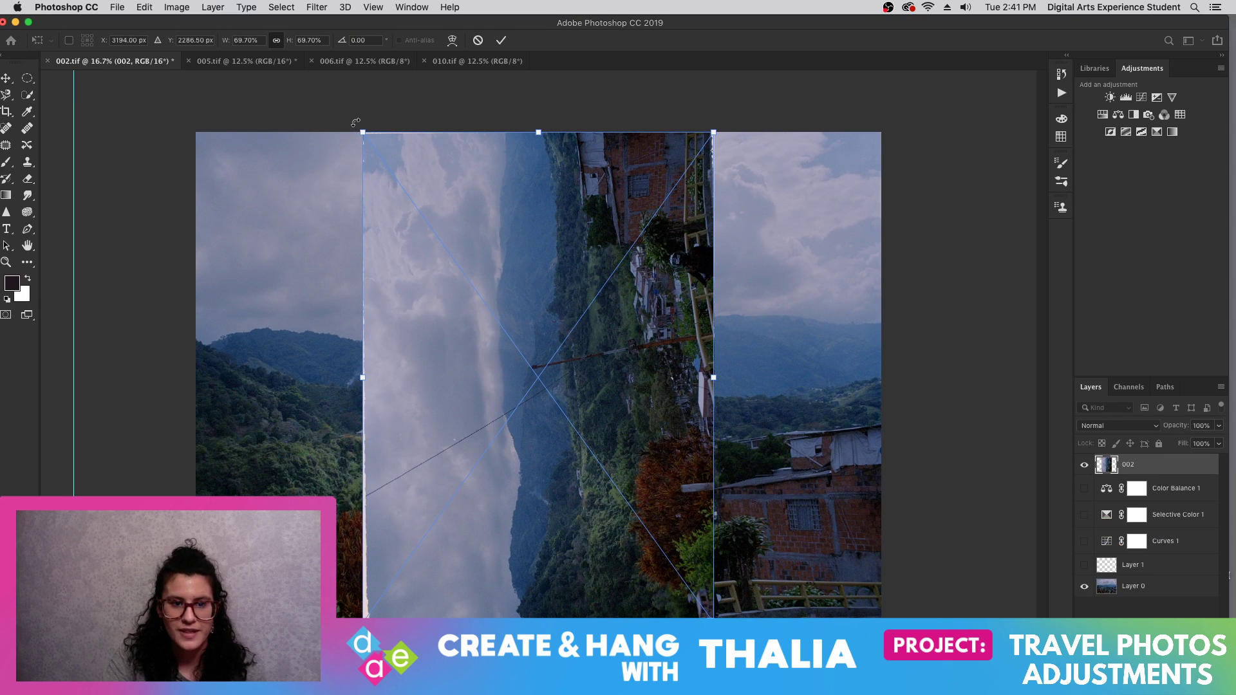
left_click_drag(355, 122, 799, 273)
left_click_drag(824, 468, 734, 241)
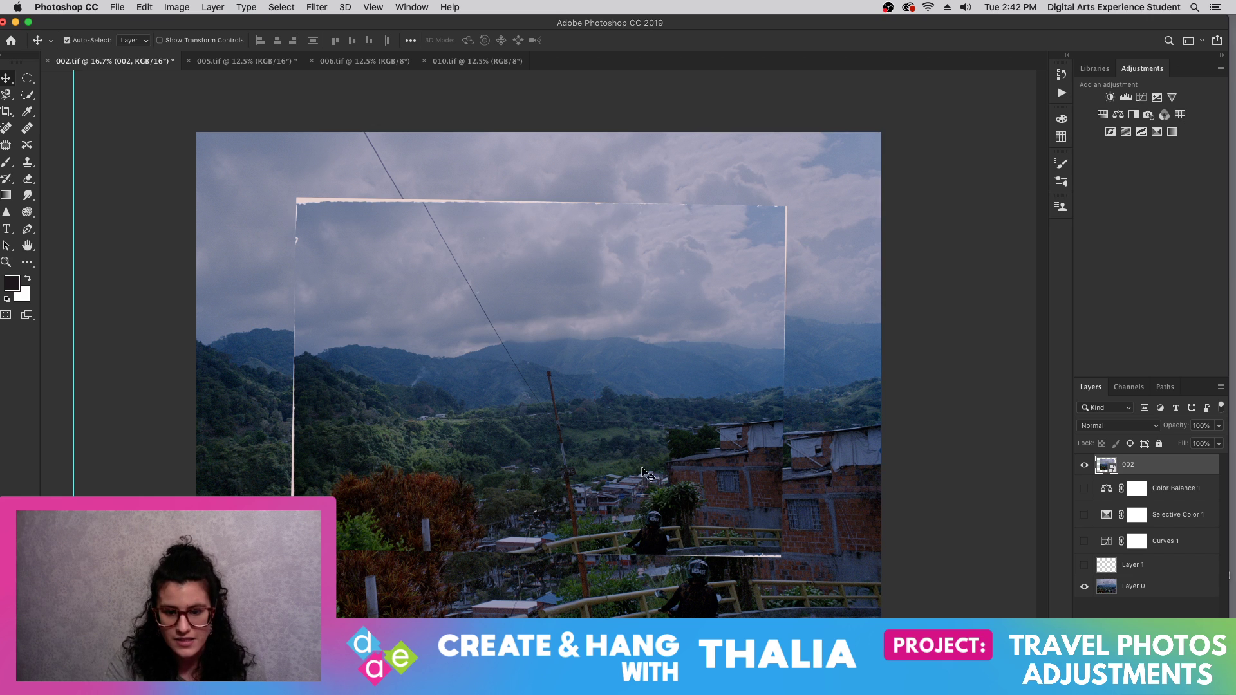
left_click_drag(649, 473, 613, 506)
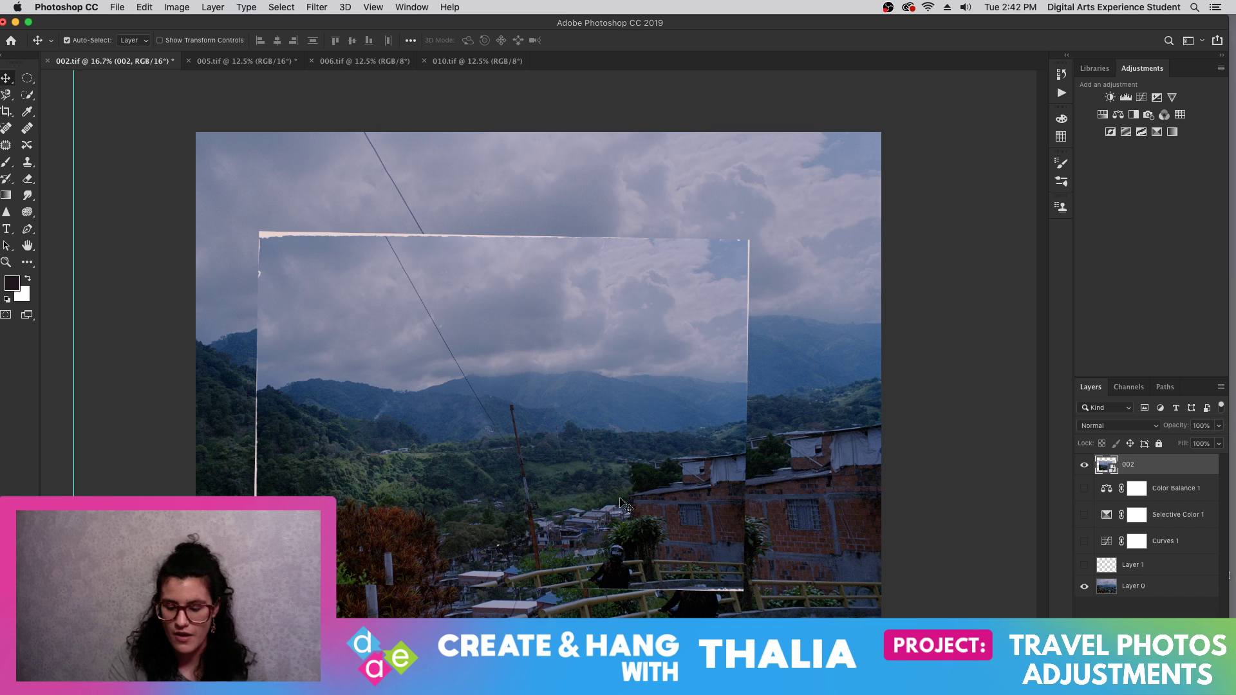
key("BackSpace")
- Show Color Balance 1, Selective Color 1, Curves 1 and Layer 1 again to view the edited photo
left_click(1085, 468)
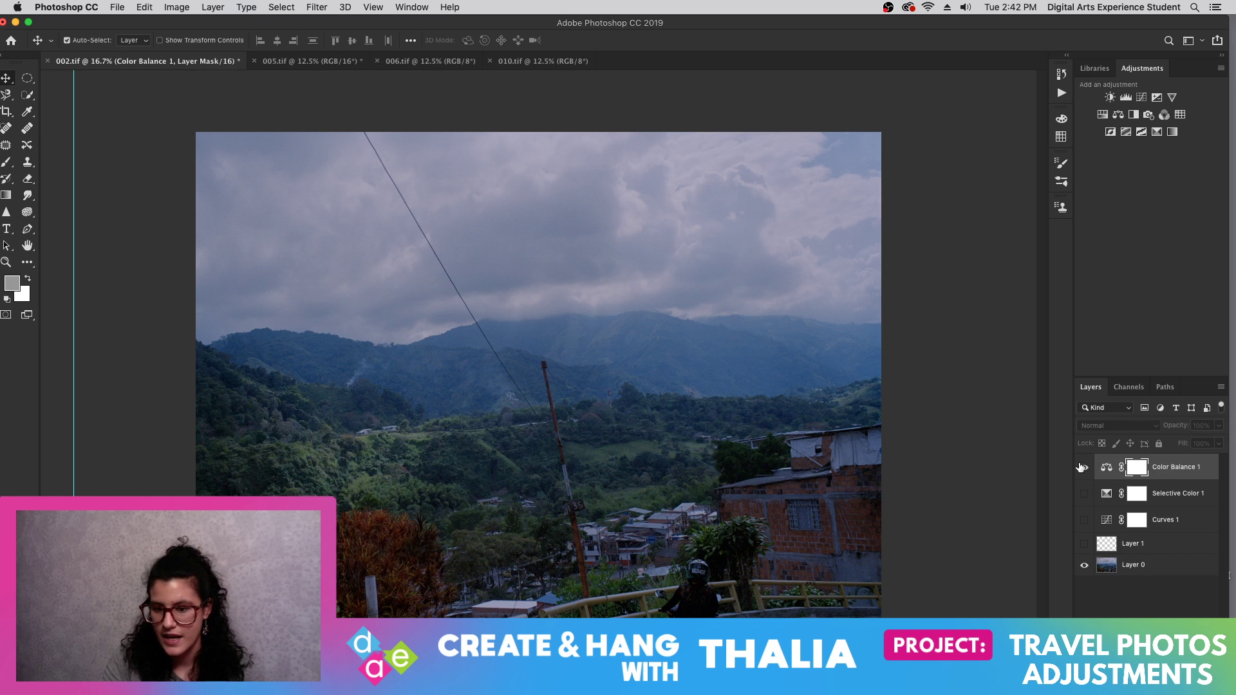
left_click(1085, 494)
left_click(1084, 520)
left_click(1084, 544)
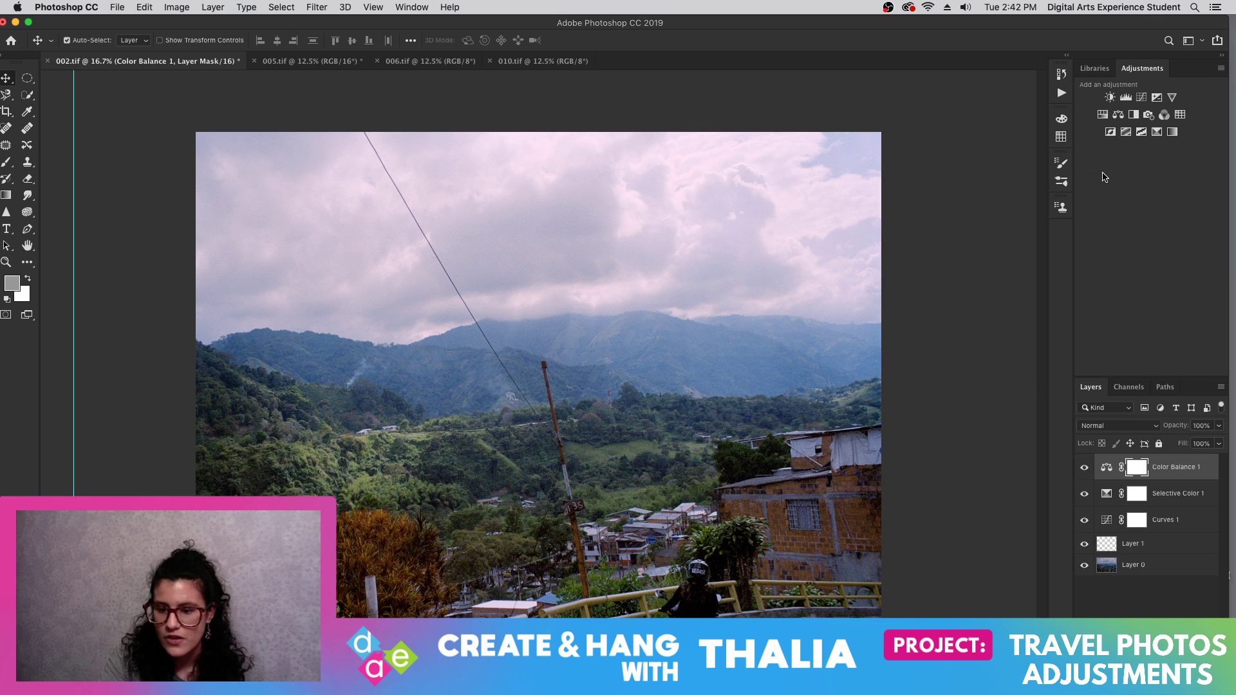
- Add a second Selective Color layer and set its Yellows to Cyan -28, Magenta +57, Yellow +31 and Black +19
left_click(1157, 136)
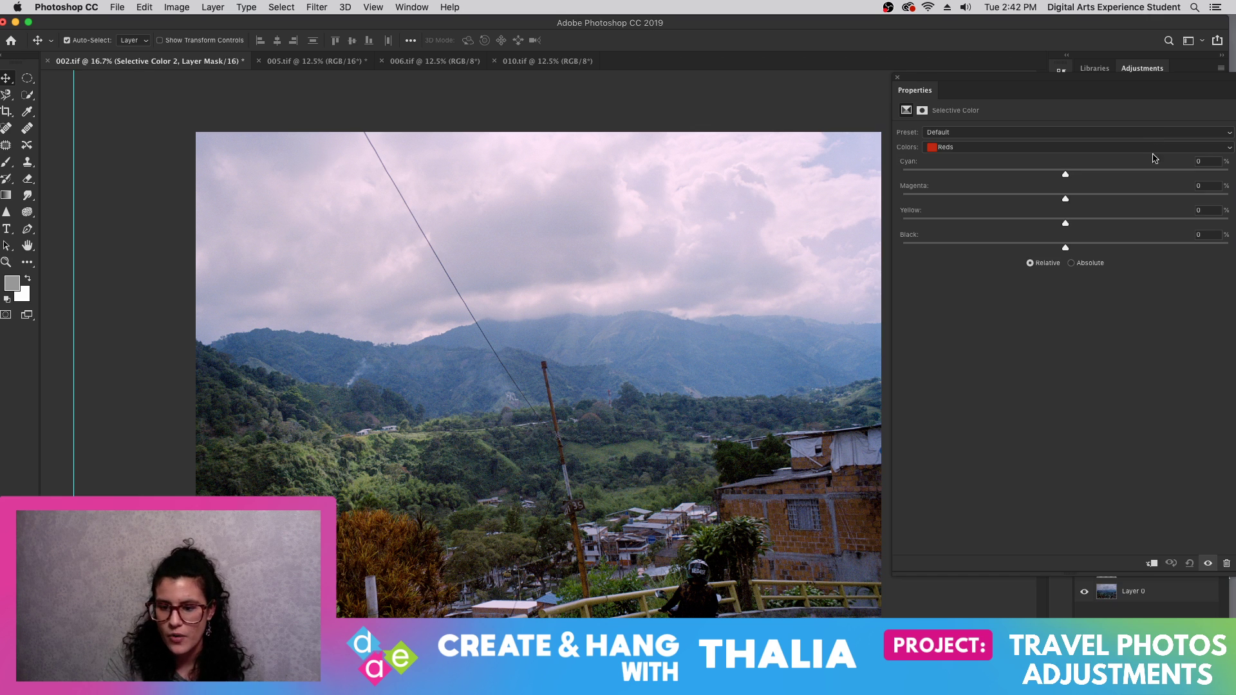
left_click(1007, 146)
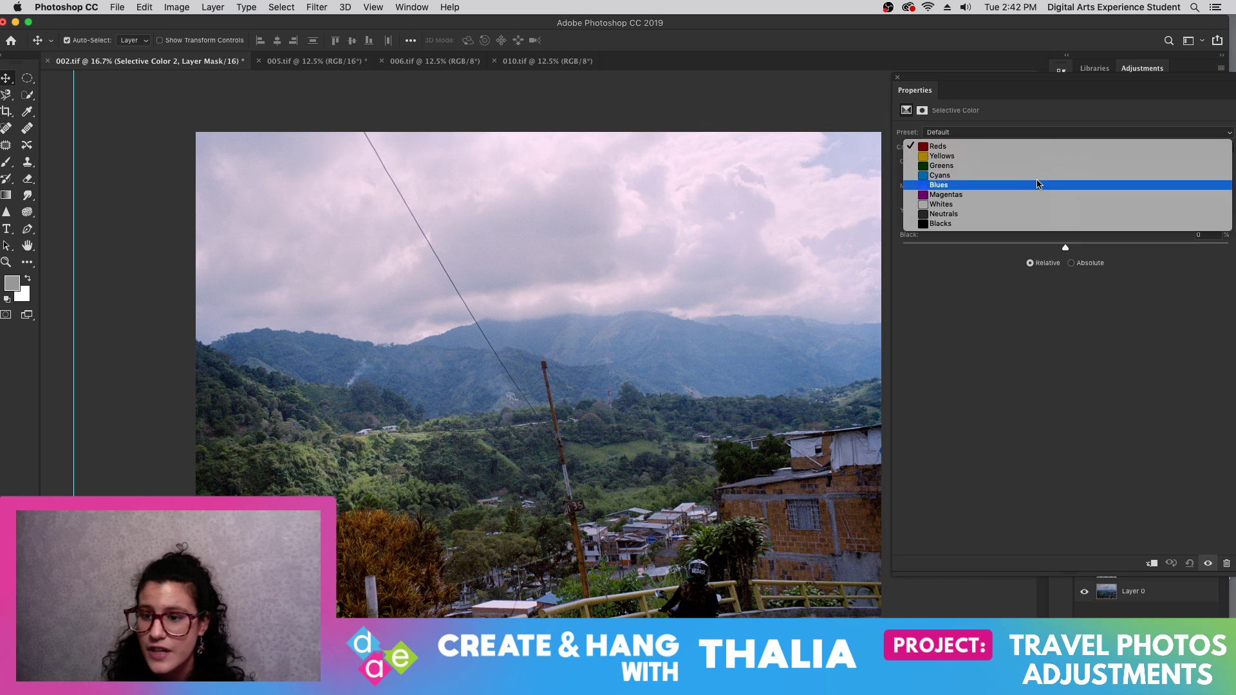
left_click(1033, 156)
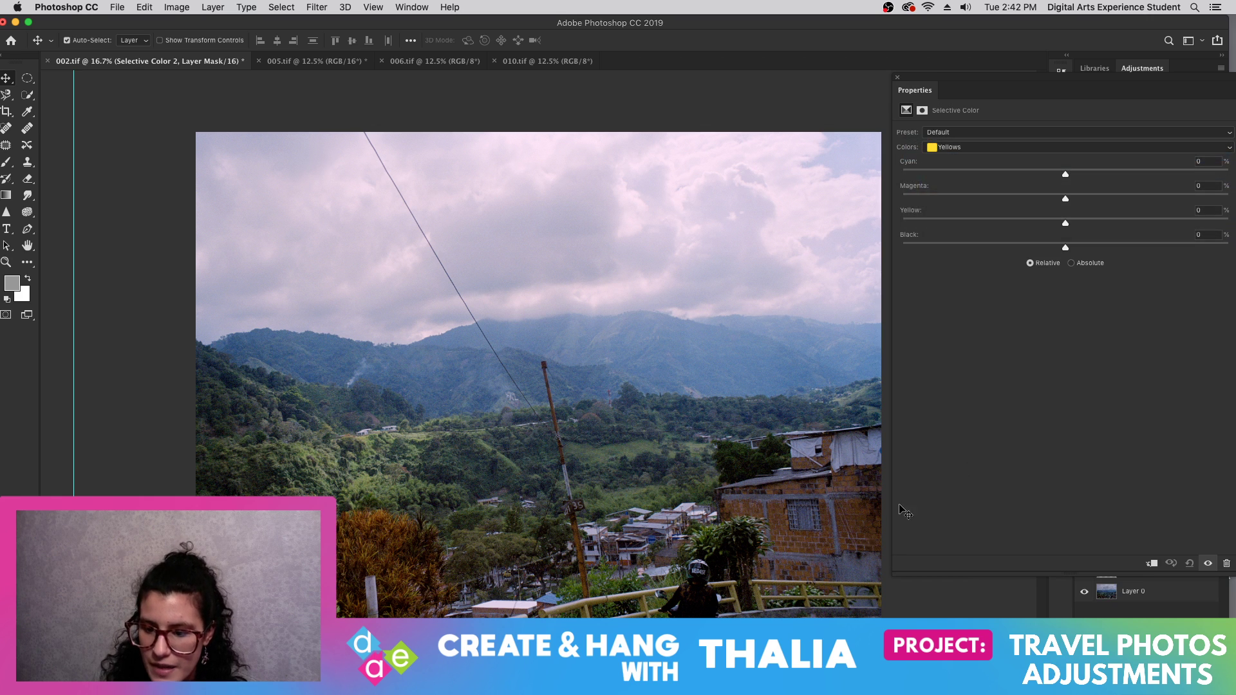
left_click_drag(1066, 200, 1159, 198)
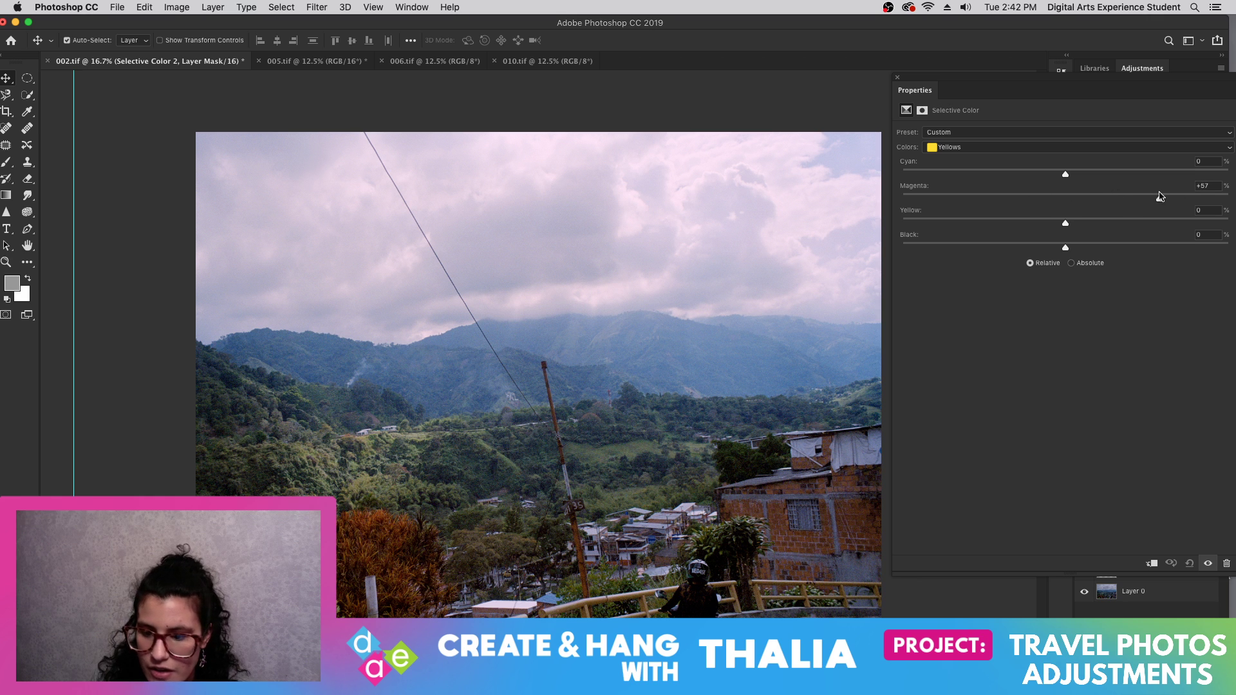
left_click_drag(1067, 174, 1023, 178)
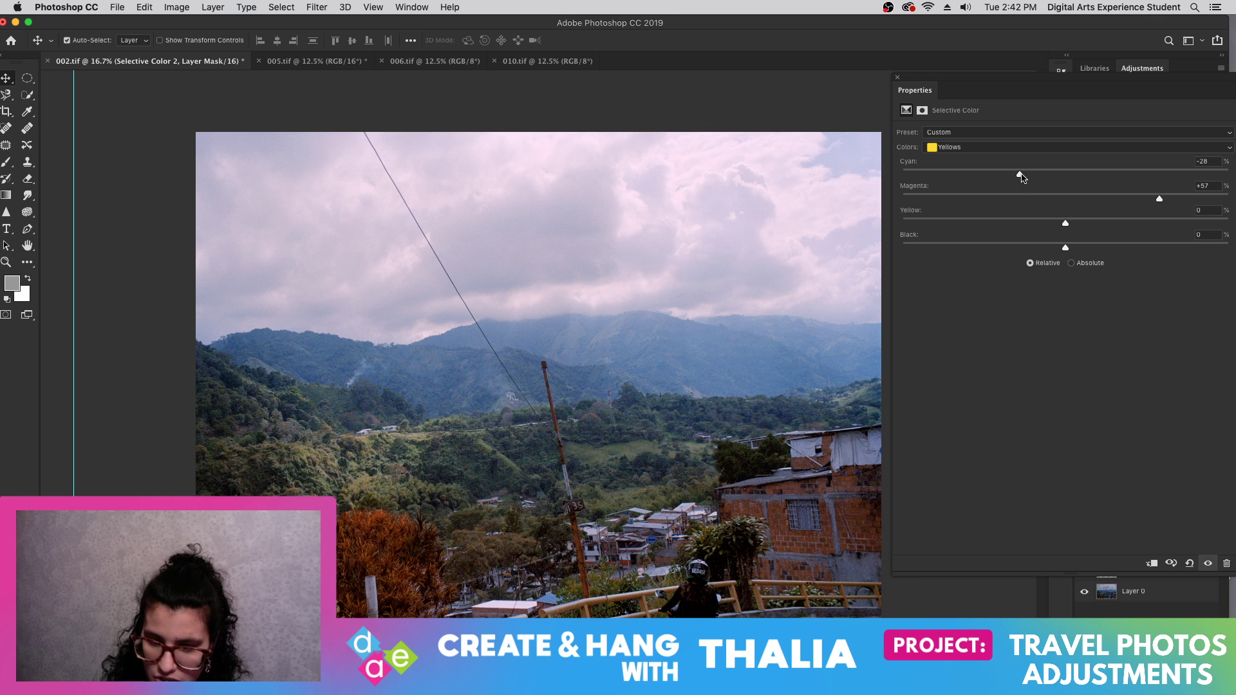
left_click_drag(1066, 223, 1098, 247)
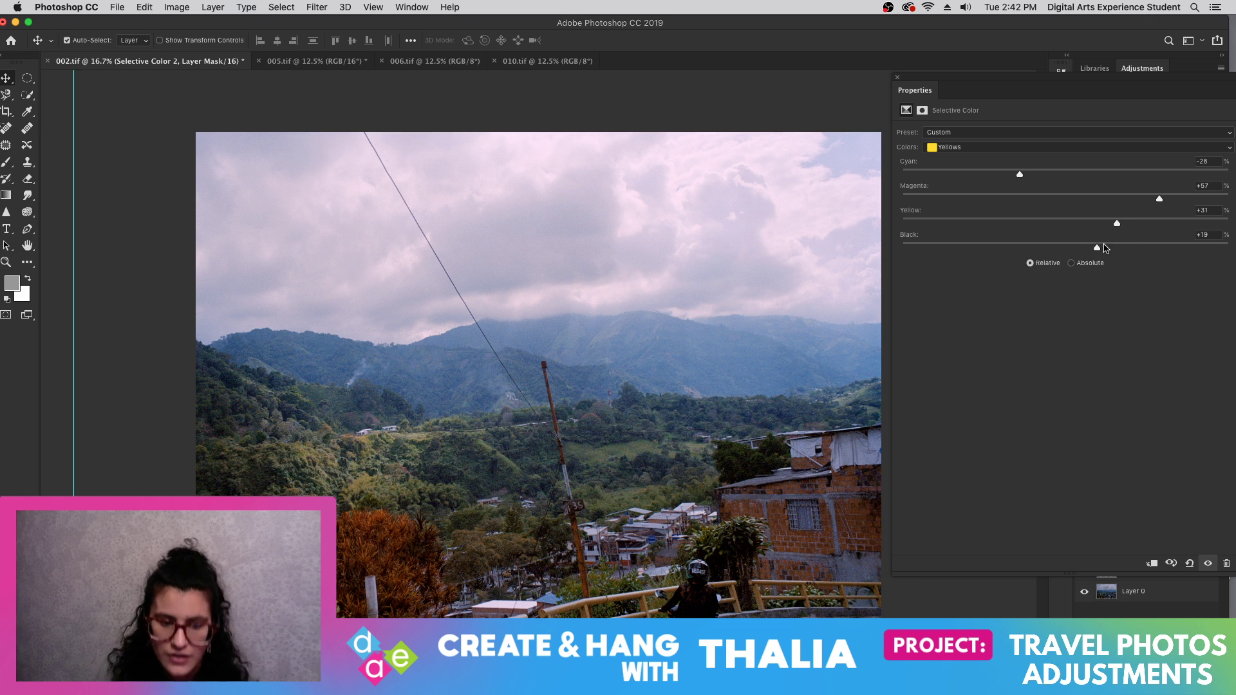
left_click(898, 77)
- Raise the computer's sound volume slightly
left_click(966, 7)
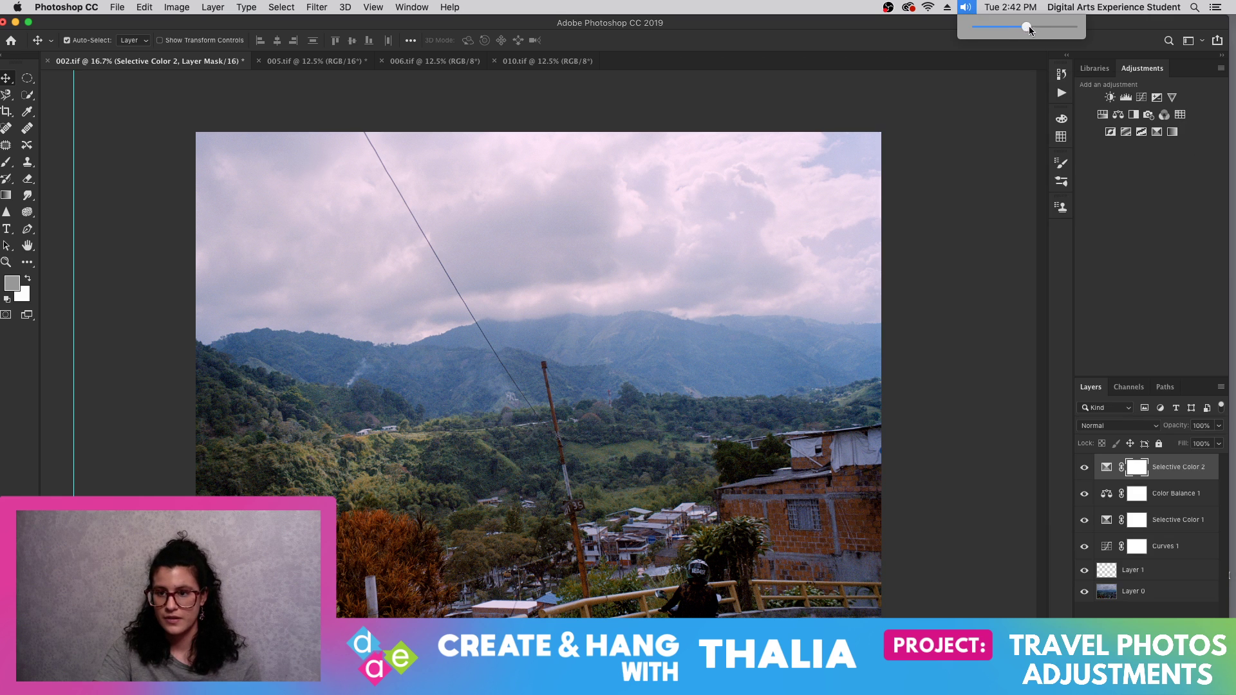
left_click_drag(1029, 26, 1048, 26)
left_click(967, 7)
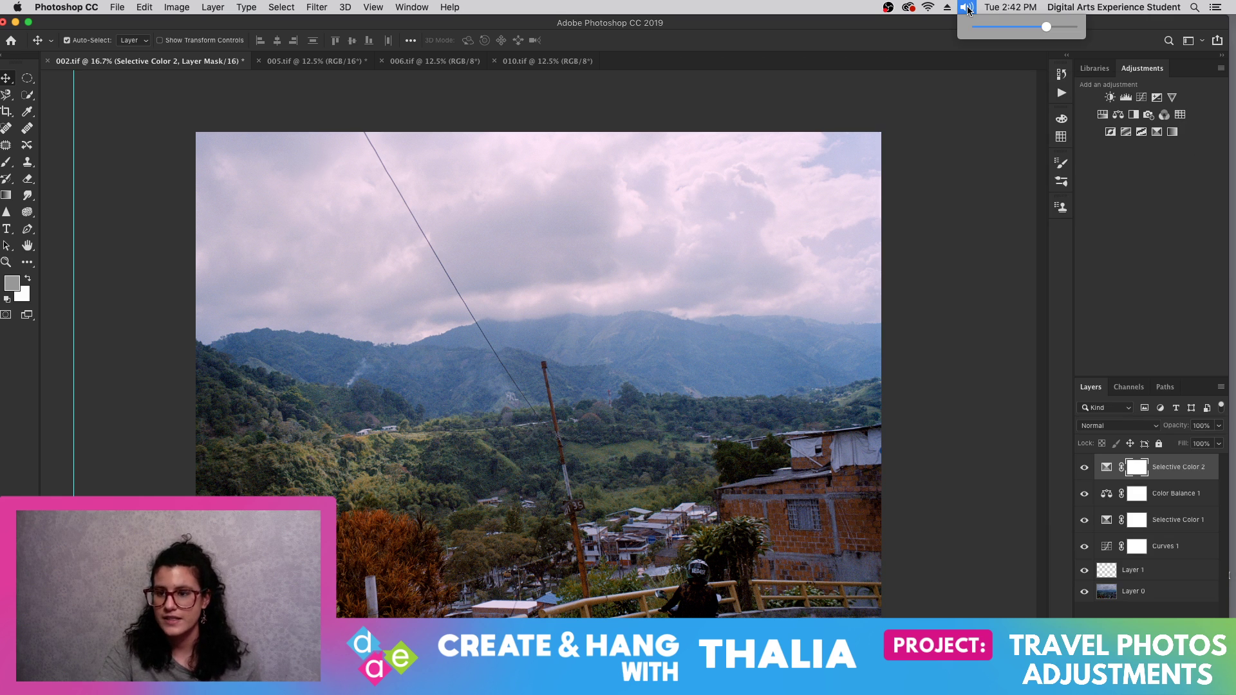
- Flatten the image and save it as 002.jpg in the COLOMBIA > JPEG folder, in JPEG format with Maximum quality 12 and Baseline ("Standard")
left_click(1221, 387)
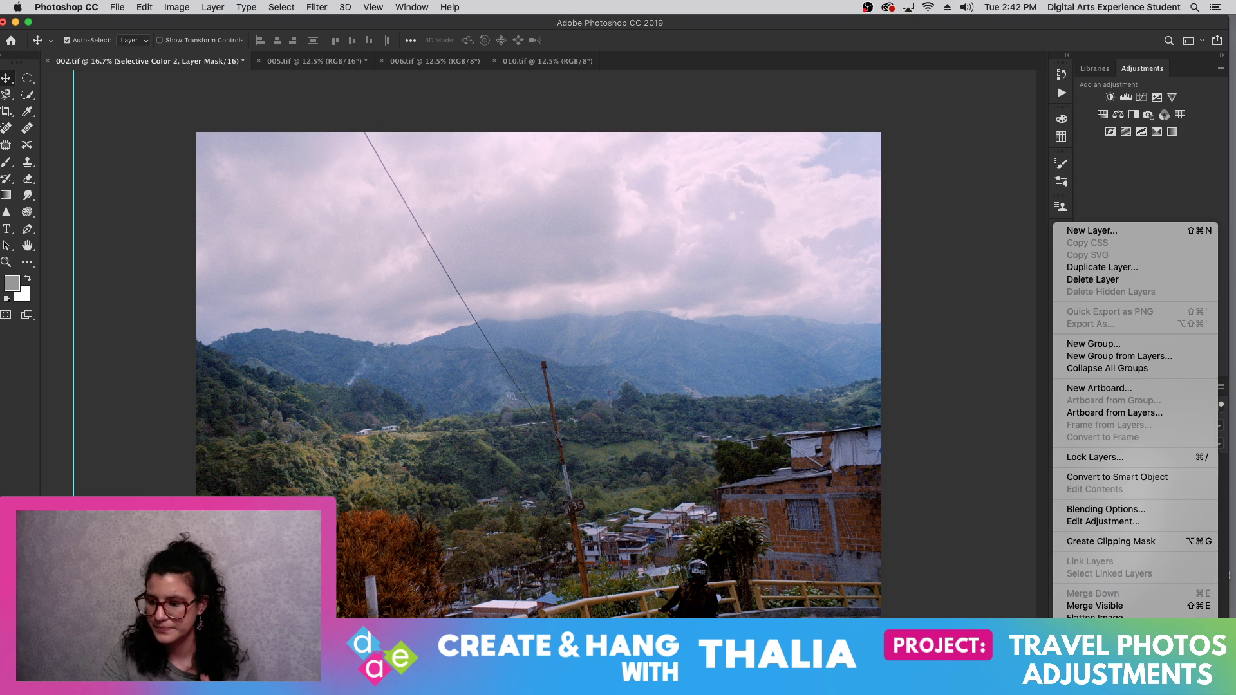
left_click(1099, 579)
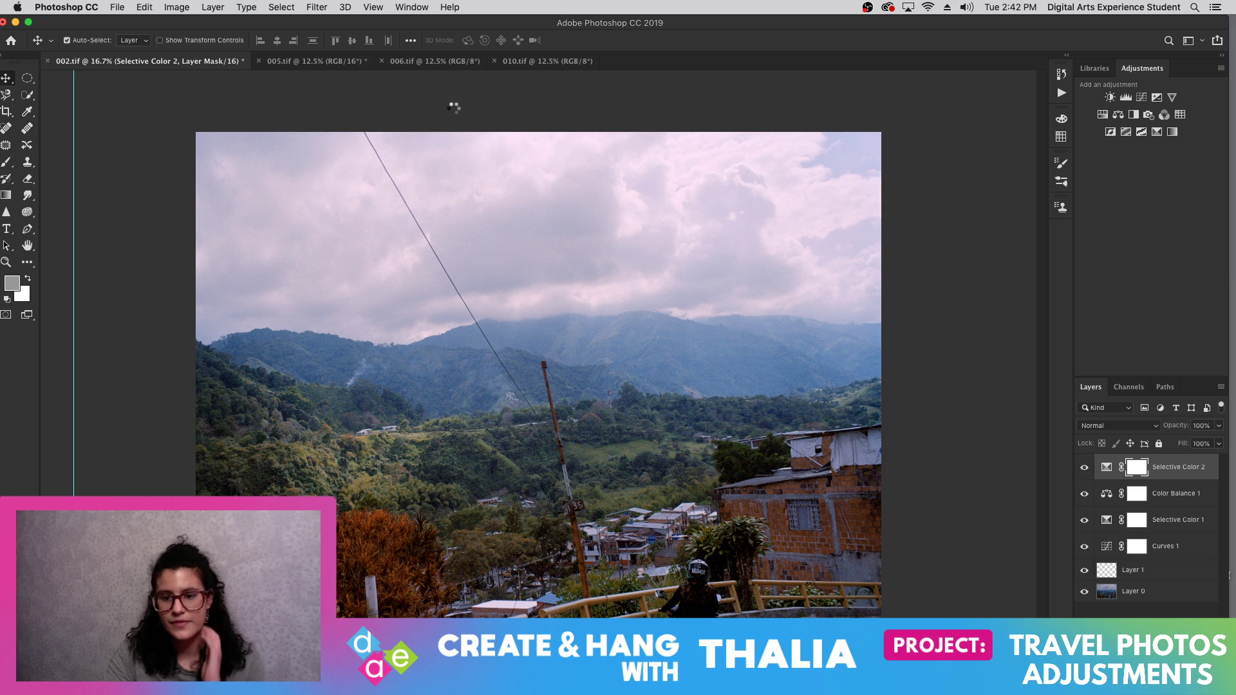
left_click(117, 8)
left_click(172, 143)
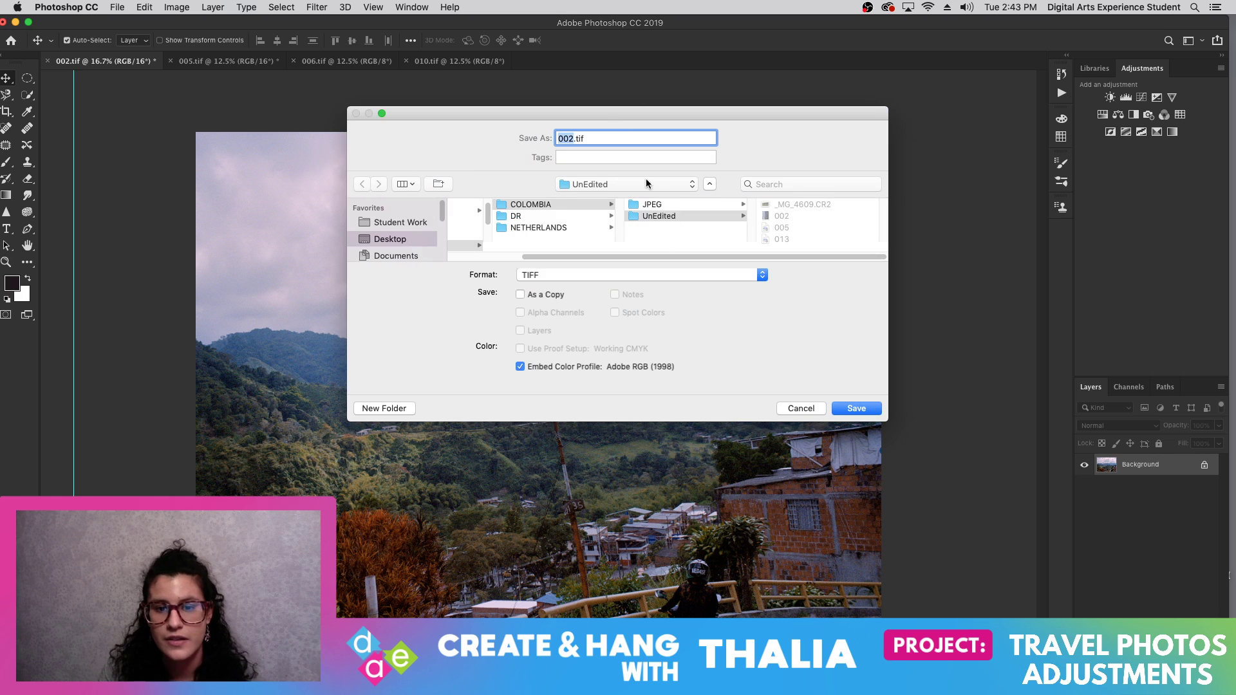
left_click(641, 273)
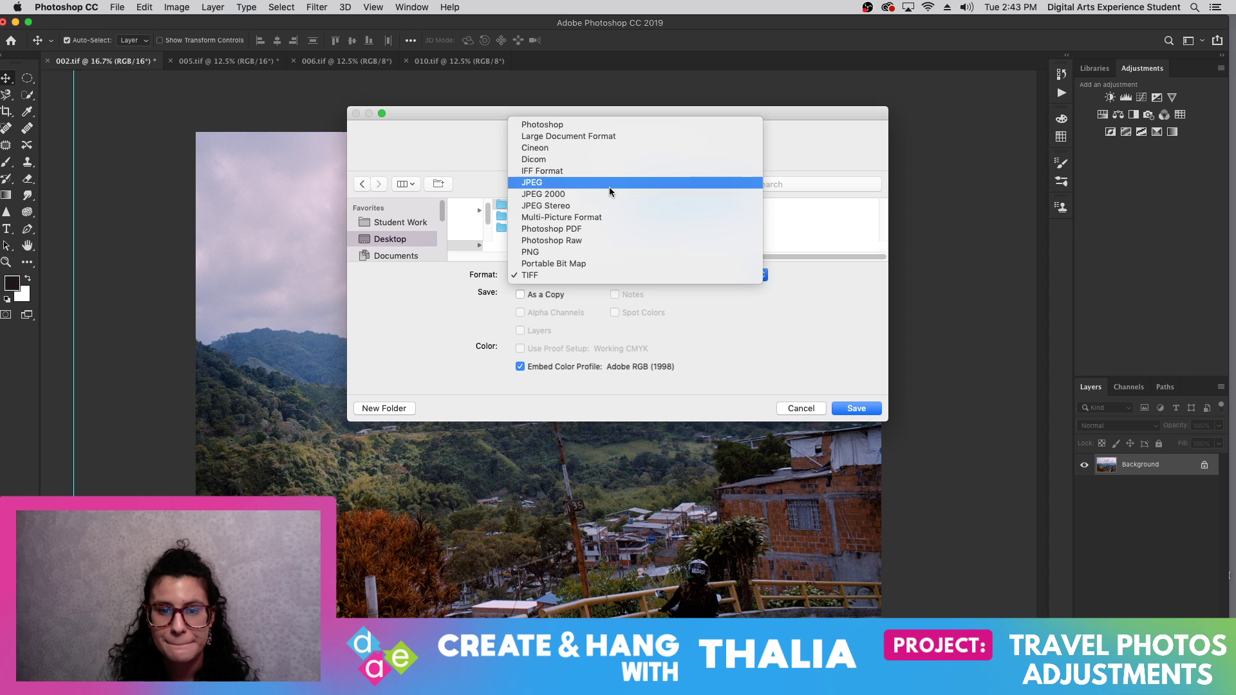
left_click(605, 181)
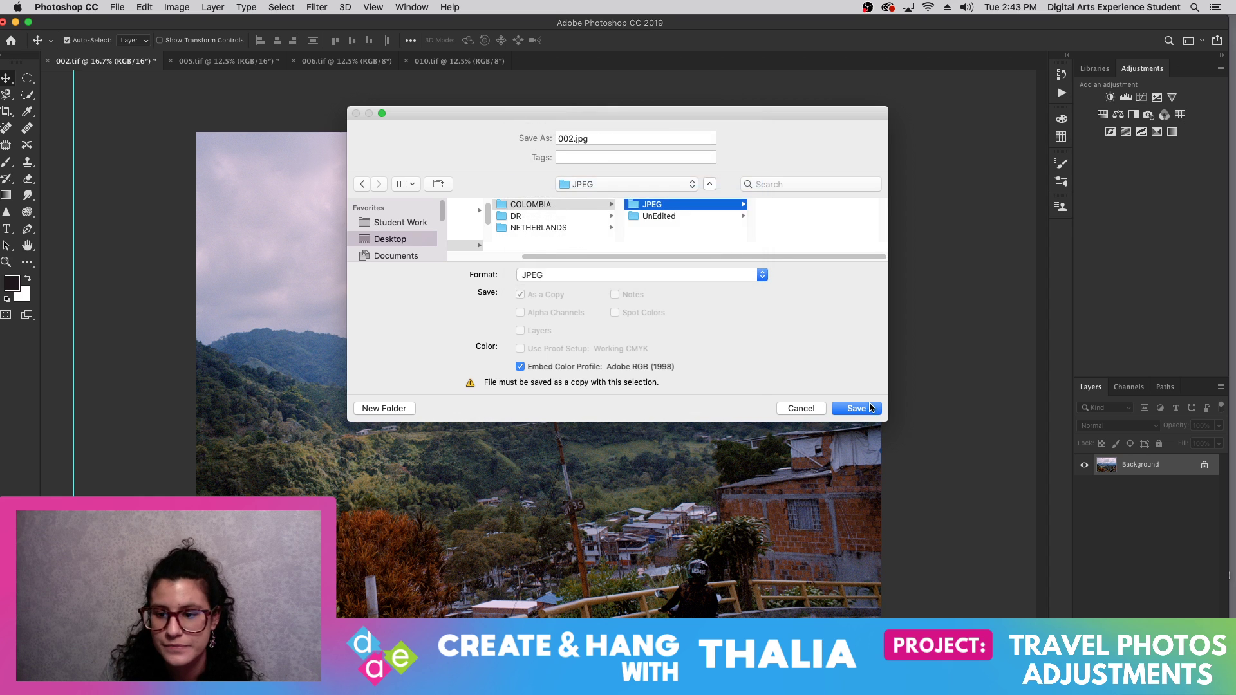
left_click(849, 407)
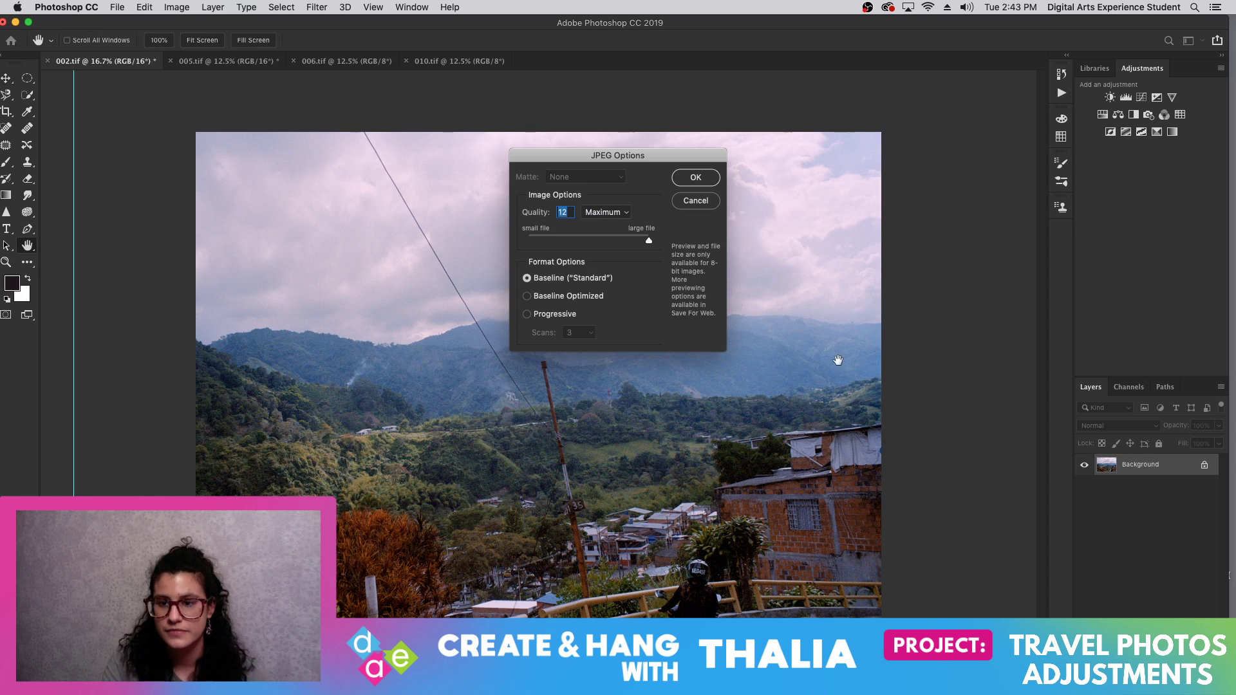
left_click(684, 178)
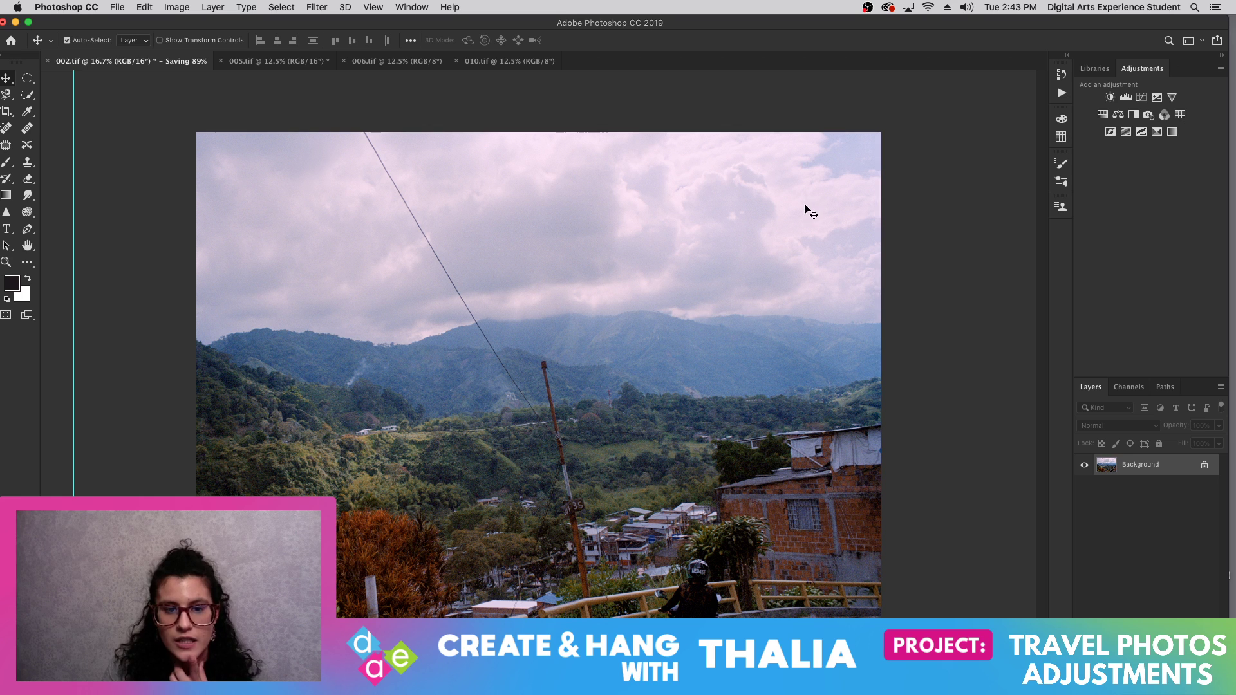
- Add a new Selective Color adjustment layer above the flattened background and open its colour range choices
left_click(1158, 133)
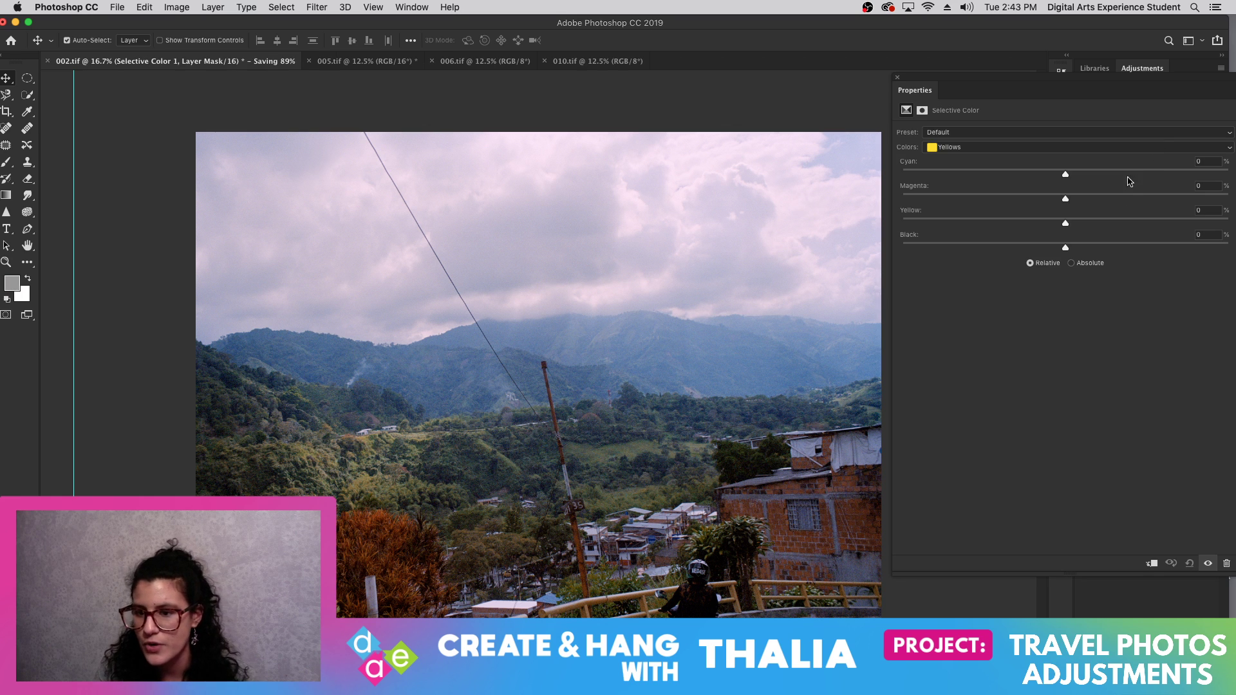
left_click(1027, 148)
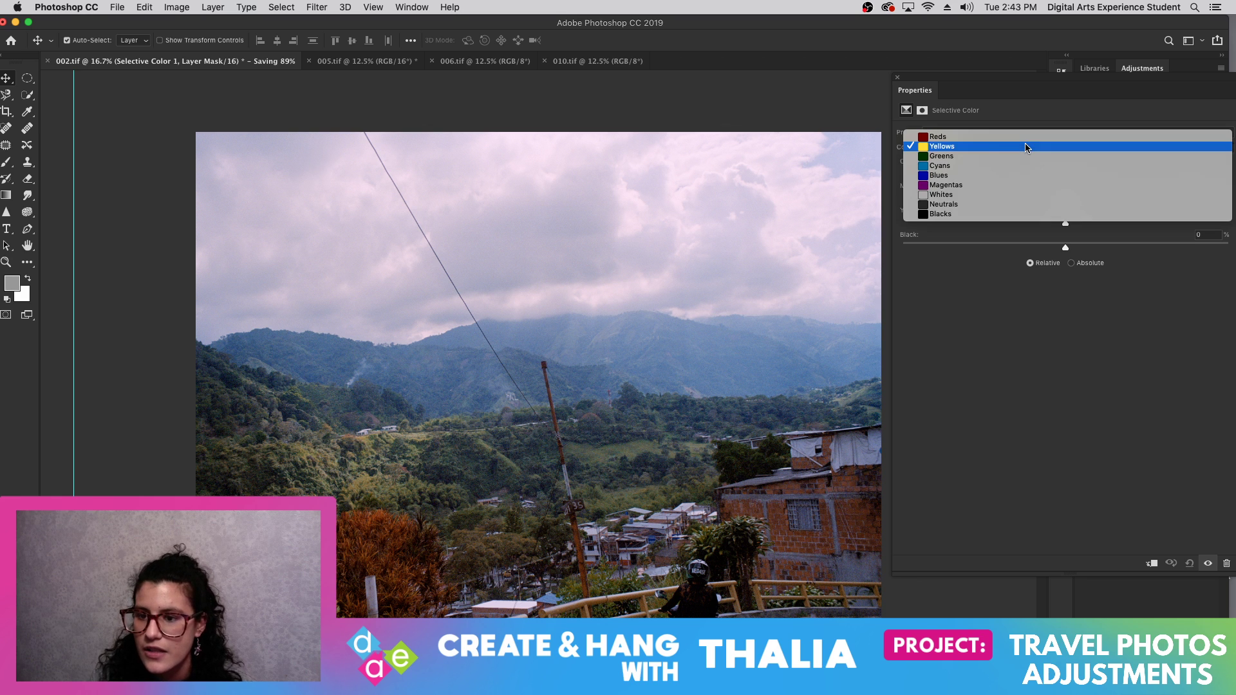
- Delete the new Selective Color adjustment layer and undo the image flattening to bring back the separate layers
left_click(895, 80)
left_click(896, 79)
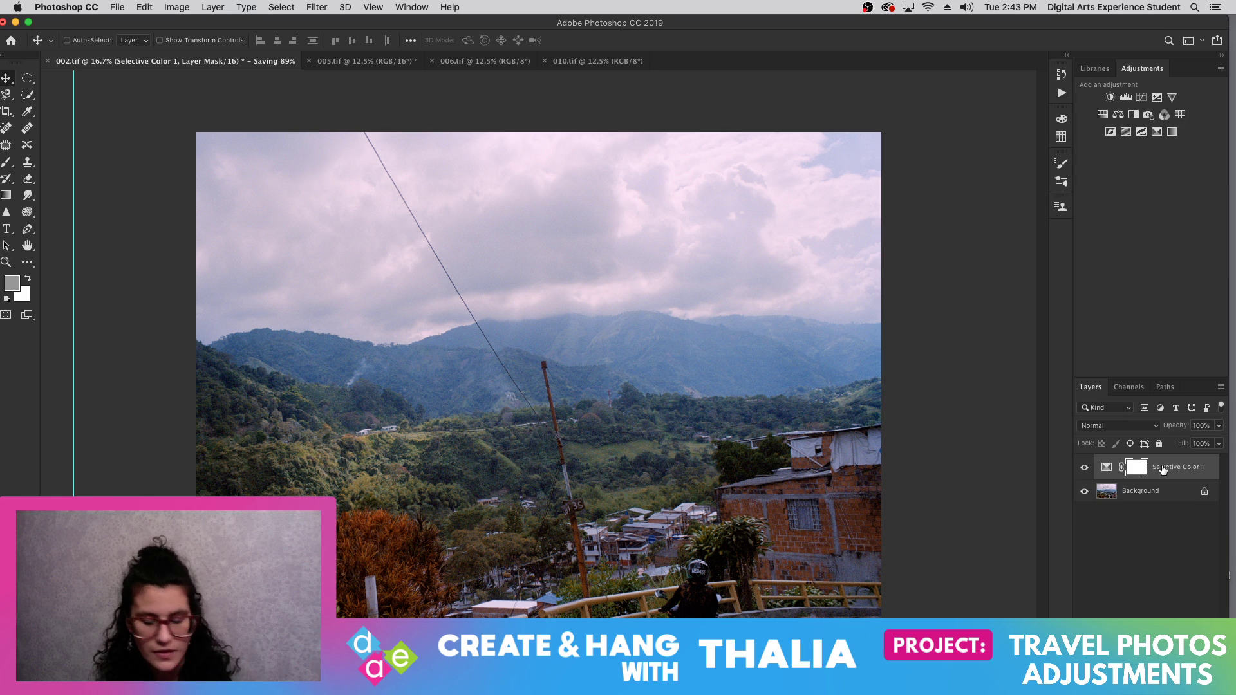
key("Delete")
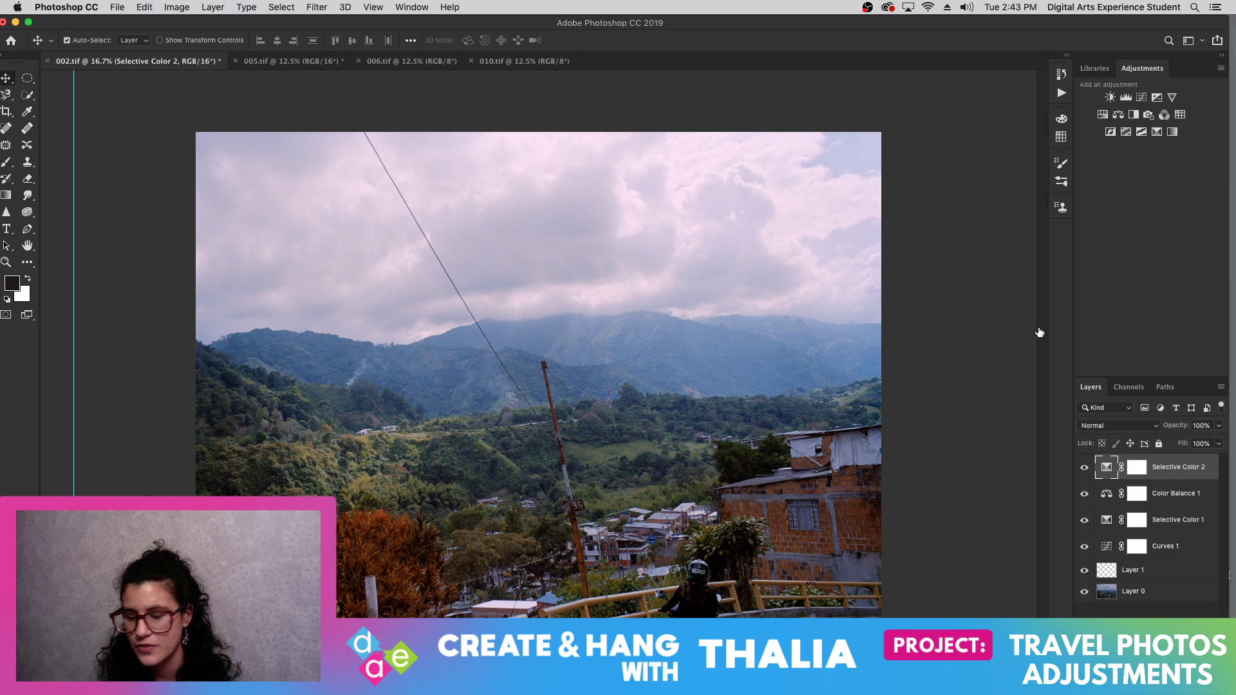
- Save the layered photo as 002.psd in Photoshop format in the UnEdited folder, with Maximize Compatibility on
left_click(144, 7)
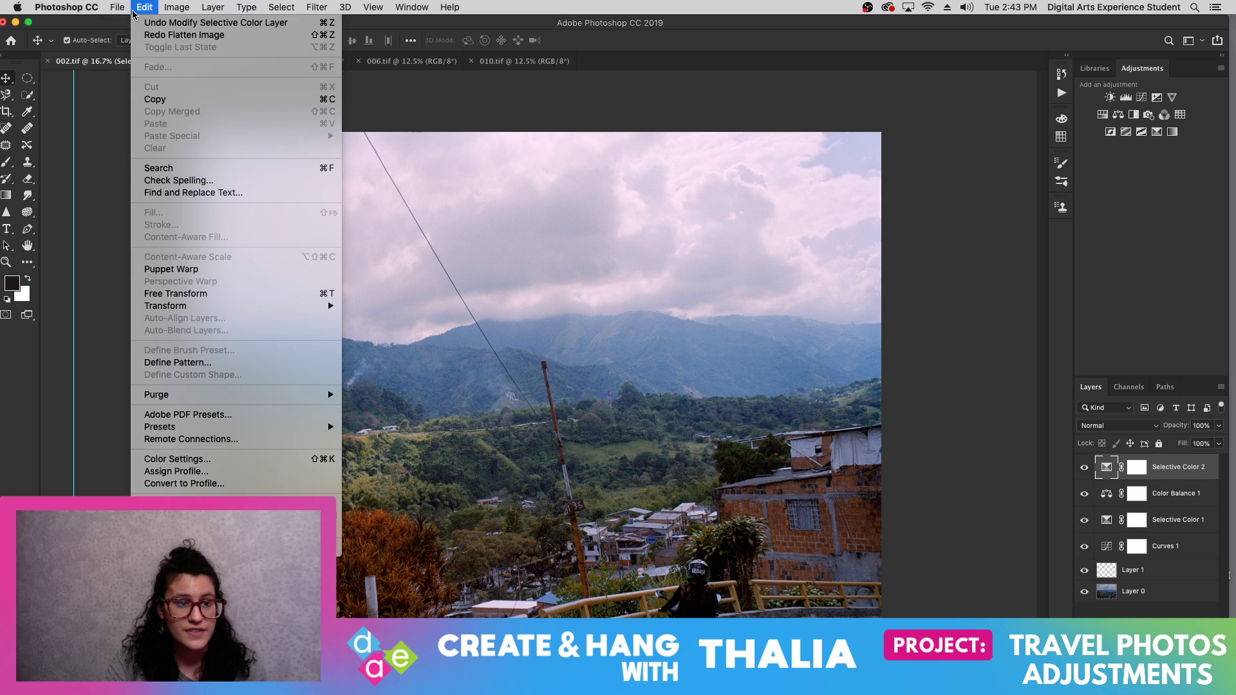
mouse_move(117, 7)
left_click(164, 150)
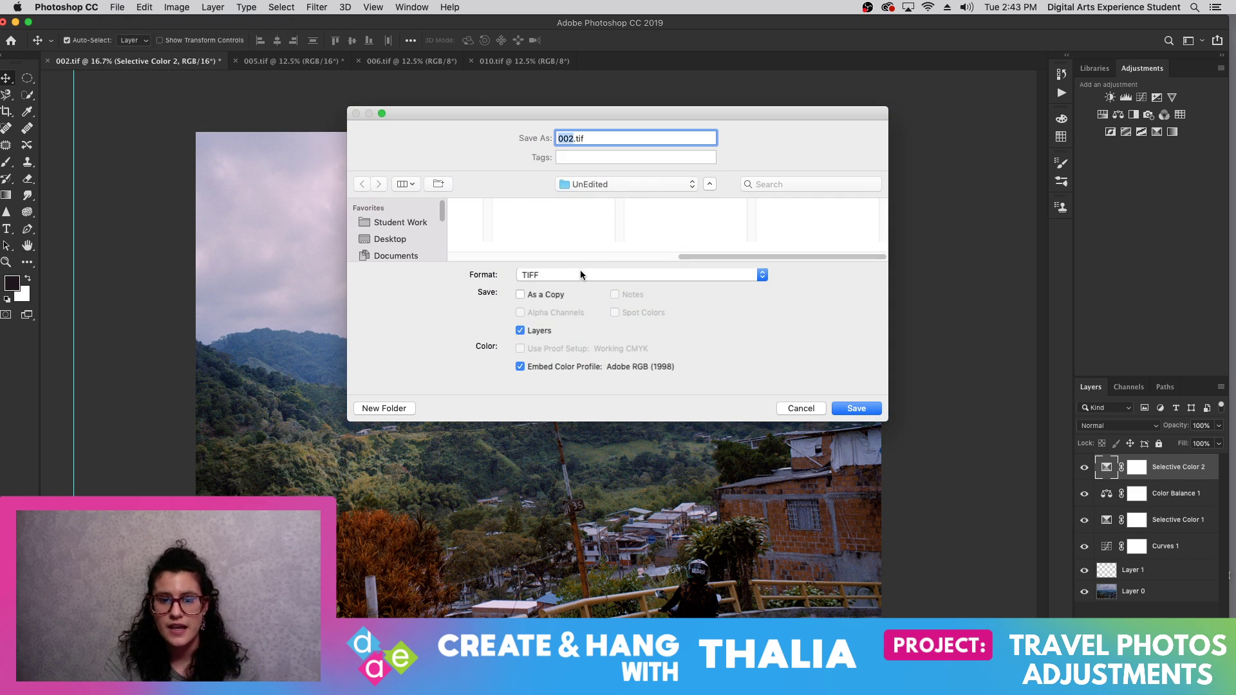
left_click(570, 275)
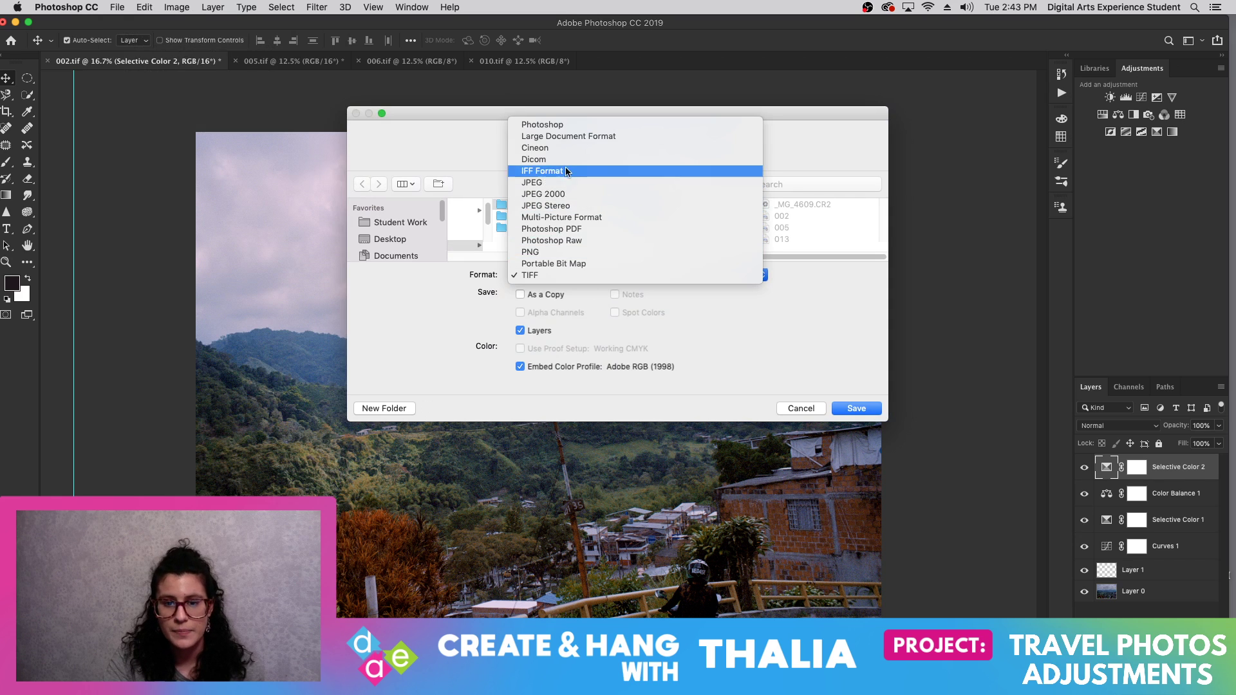
left_click(568, 124)
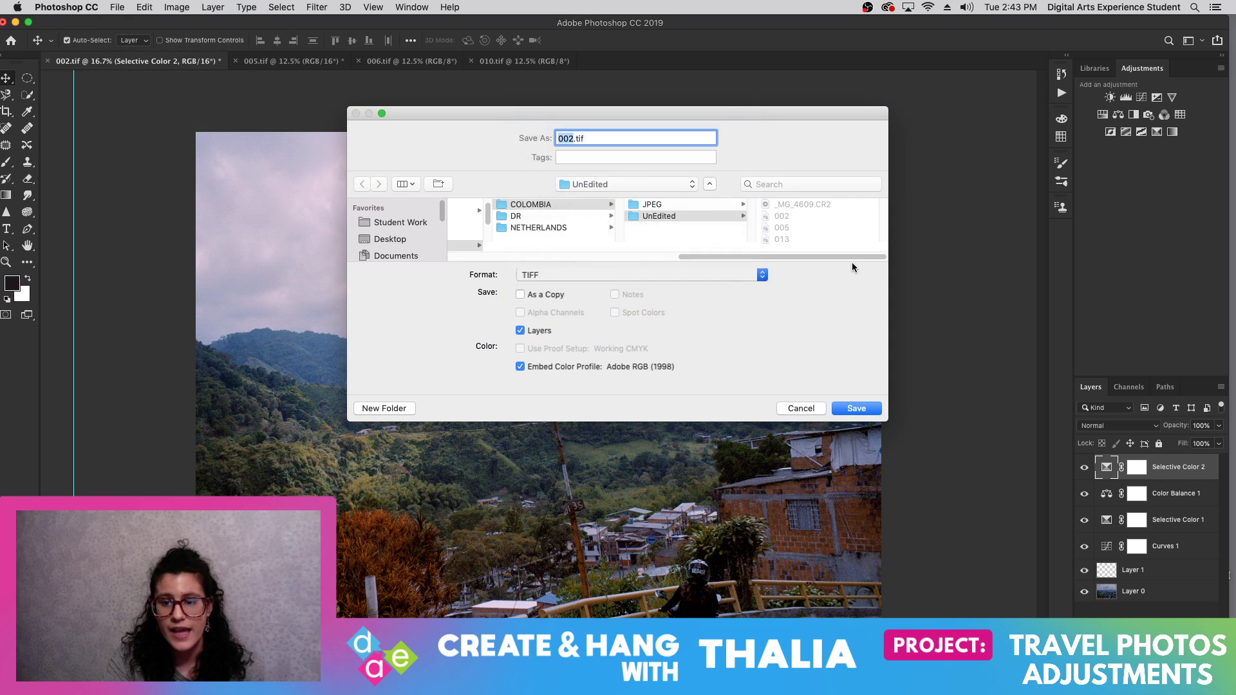
left_click(858, 409)
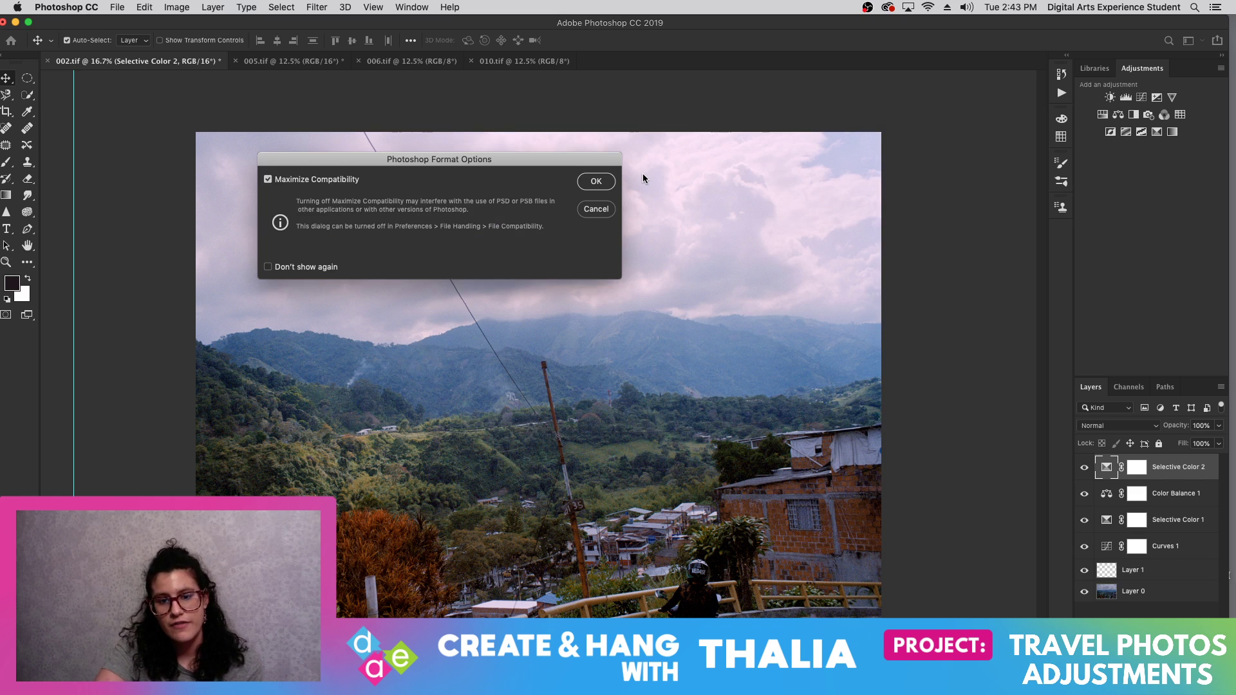
left_click(589, 185)
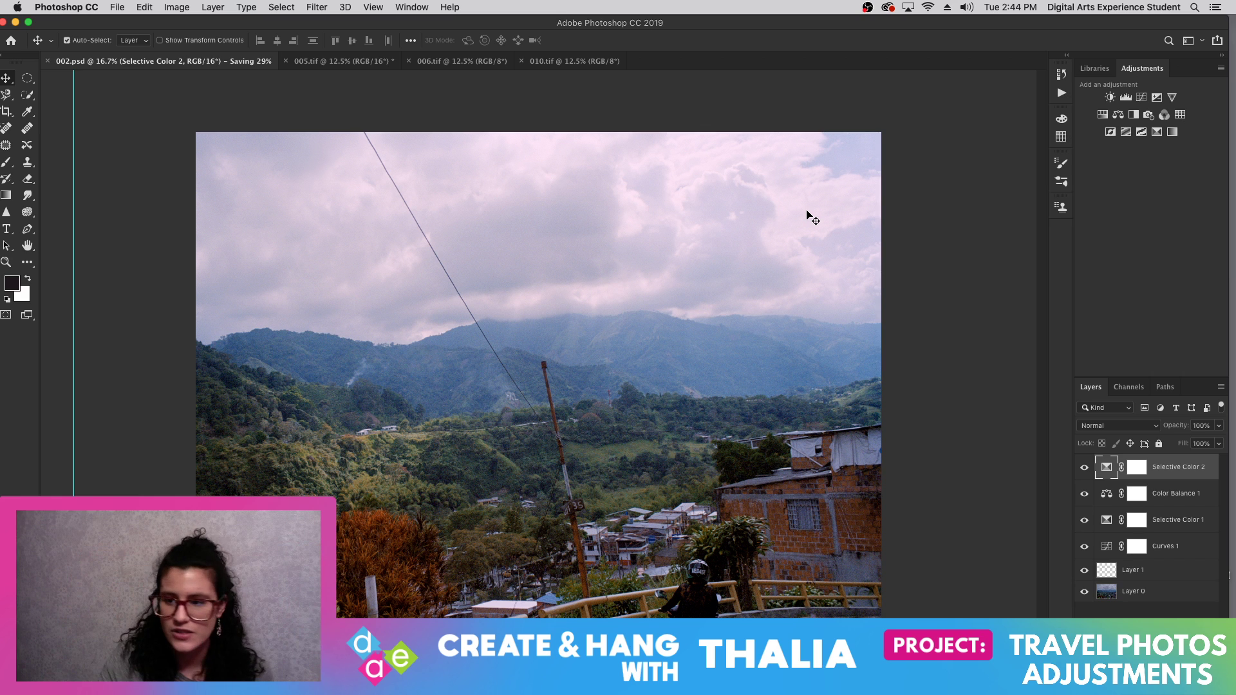
left_click(1143, 98)
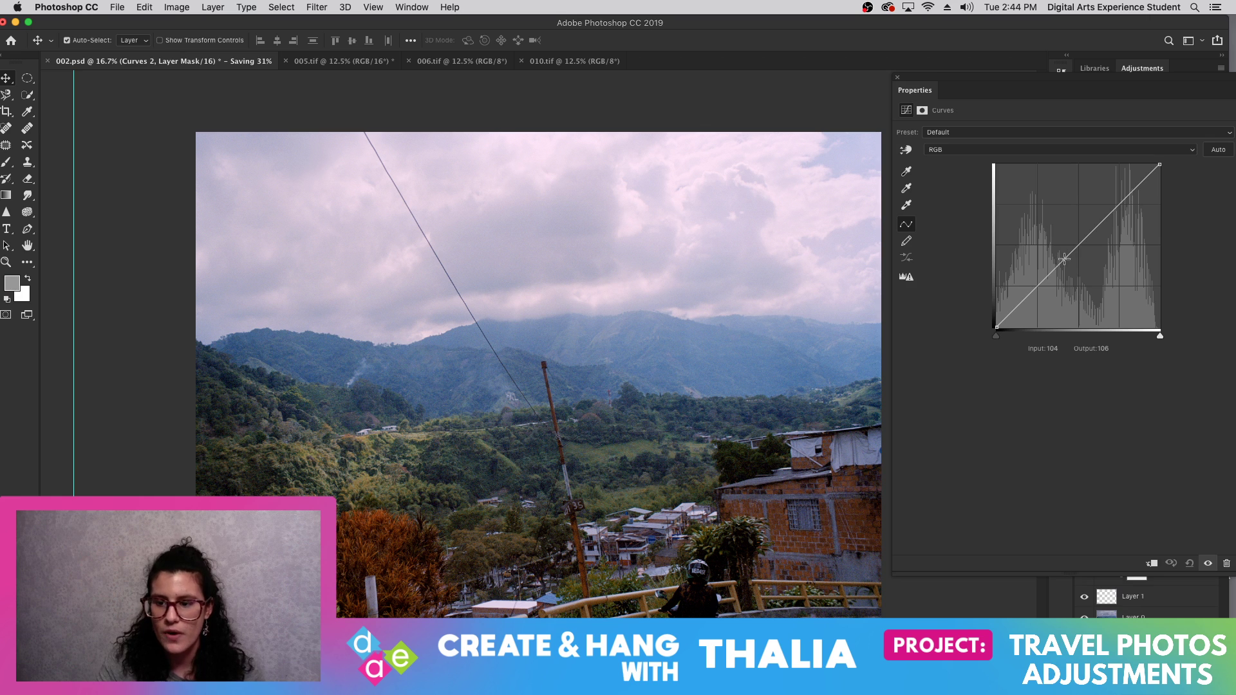
left_click(898, 79)
key("BackSpace")
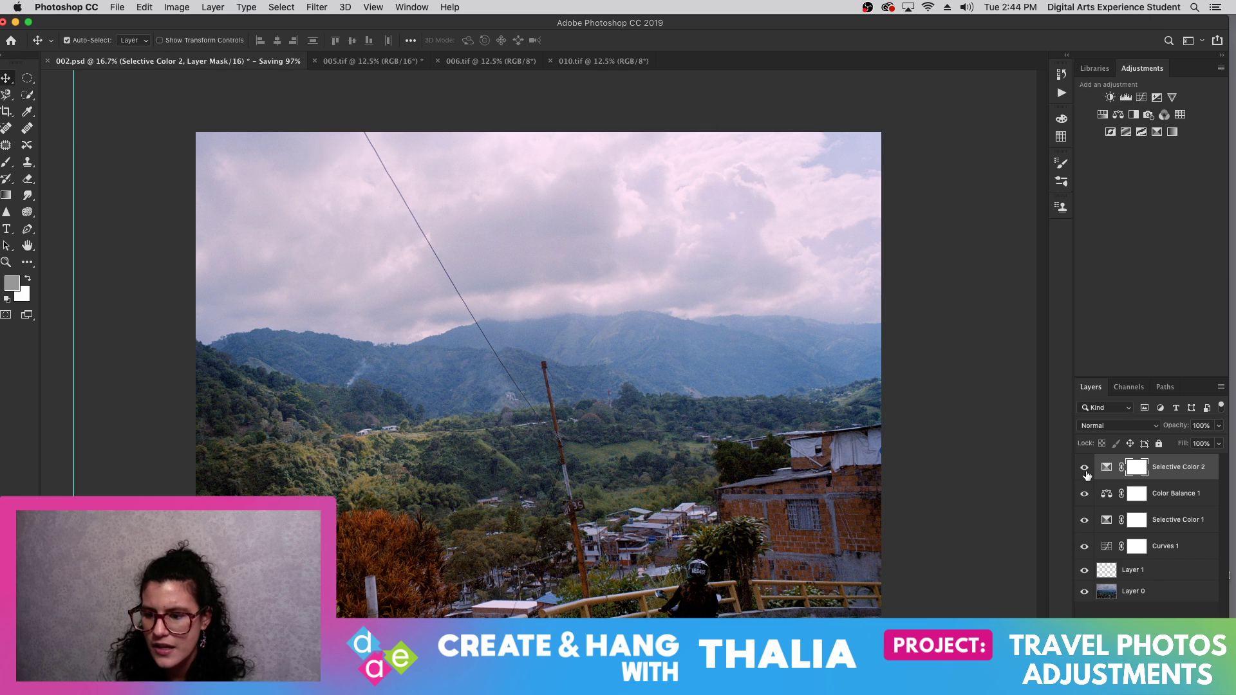
- Add a Selective Color adjustment layer and set the Whites to Cyan +17, Magenta -7, Yellow -23 and Black -8
left_click(1159, 132)
left_click(996, 147)
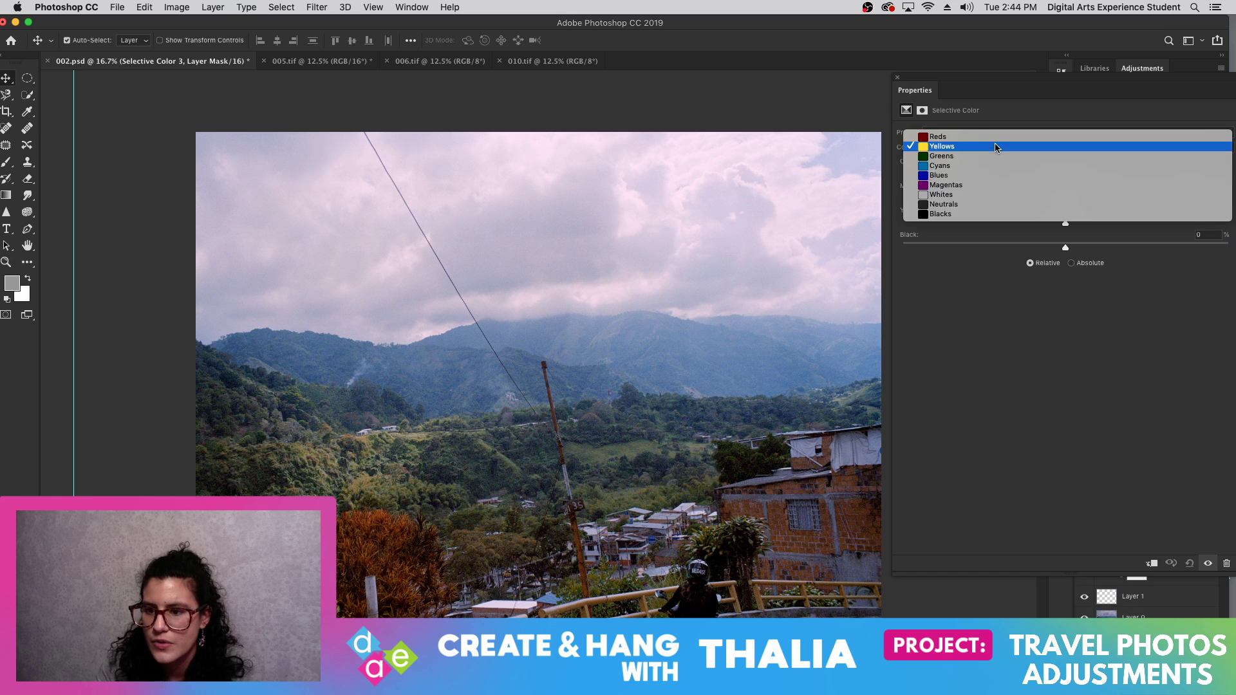
left_click(998, 193)
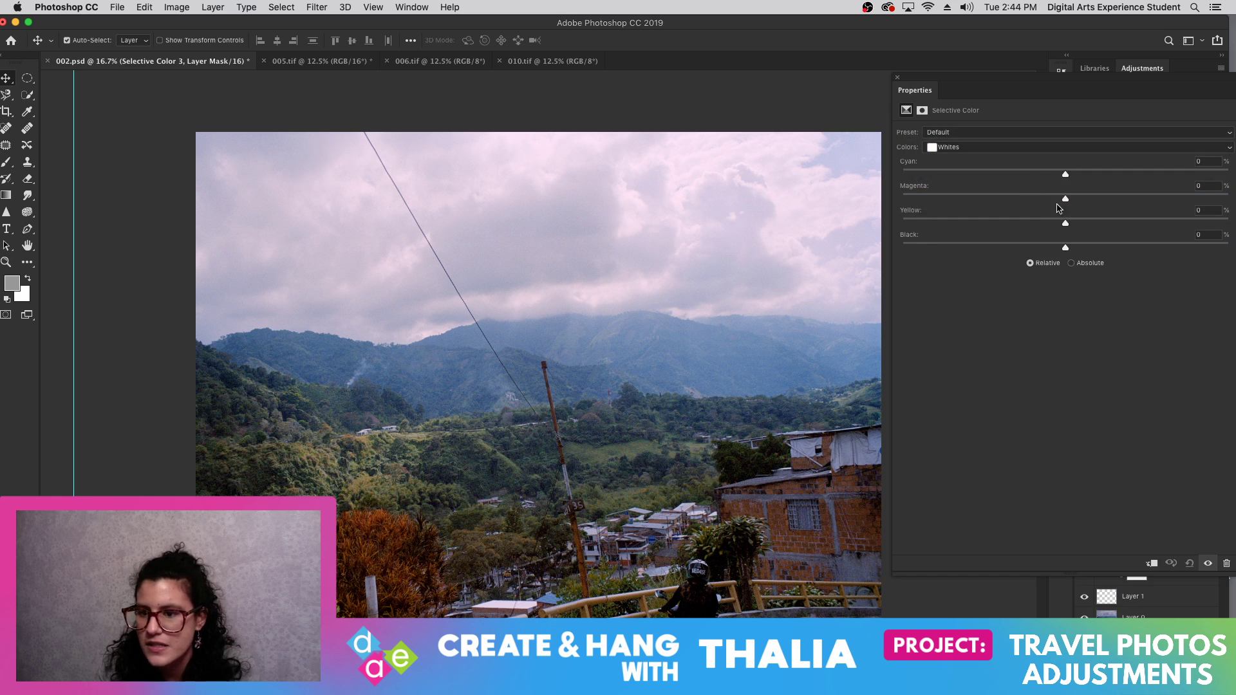
left_click_drag(1058, 208, 1094, 179)
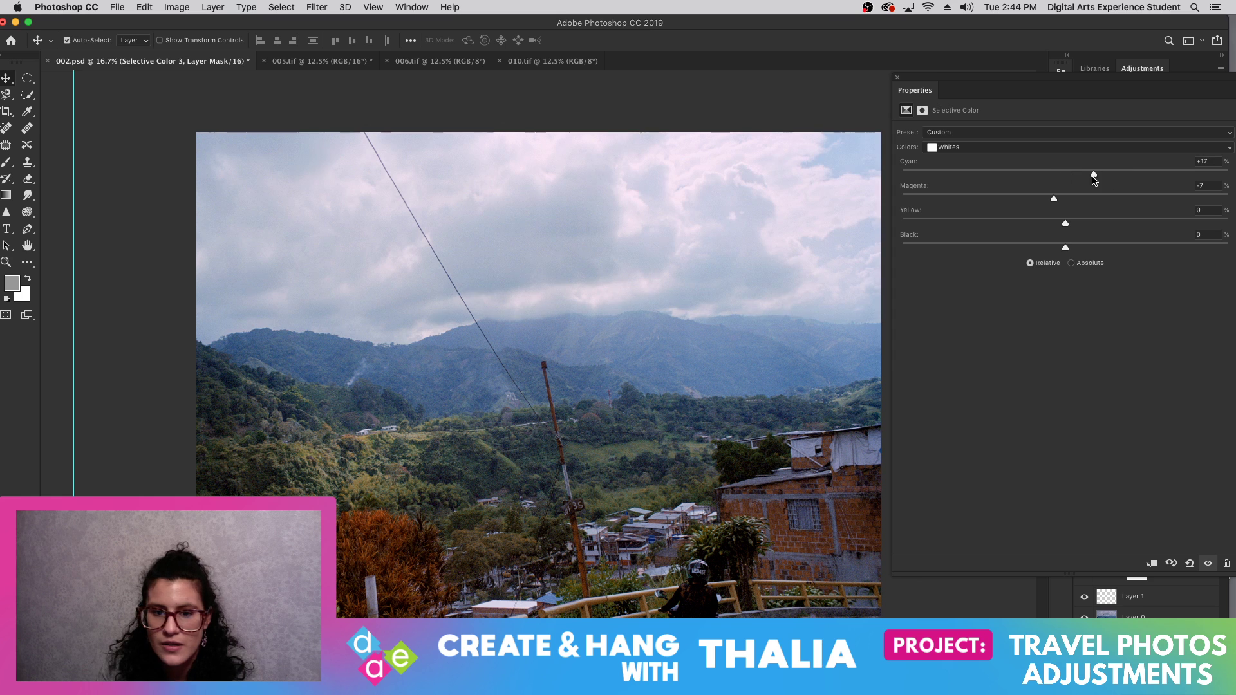
left_click_drag(1066, 223, 1054, 248)
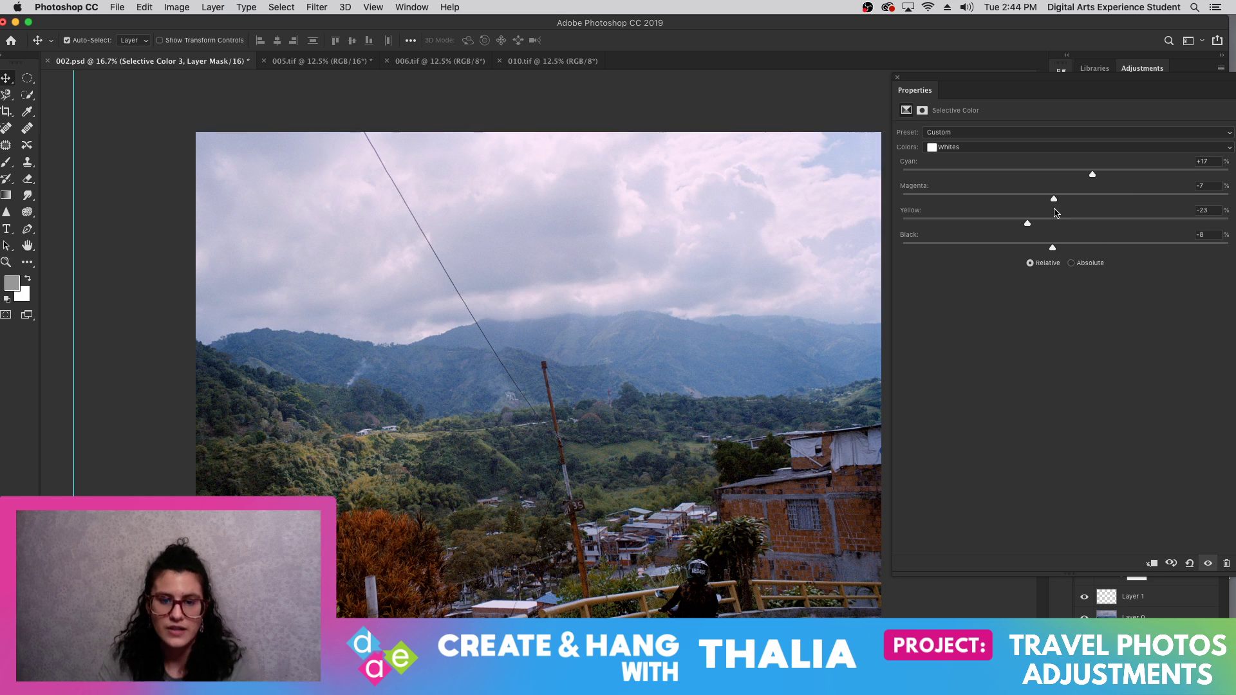
left_click(899, 78)
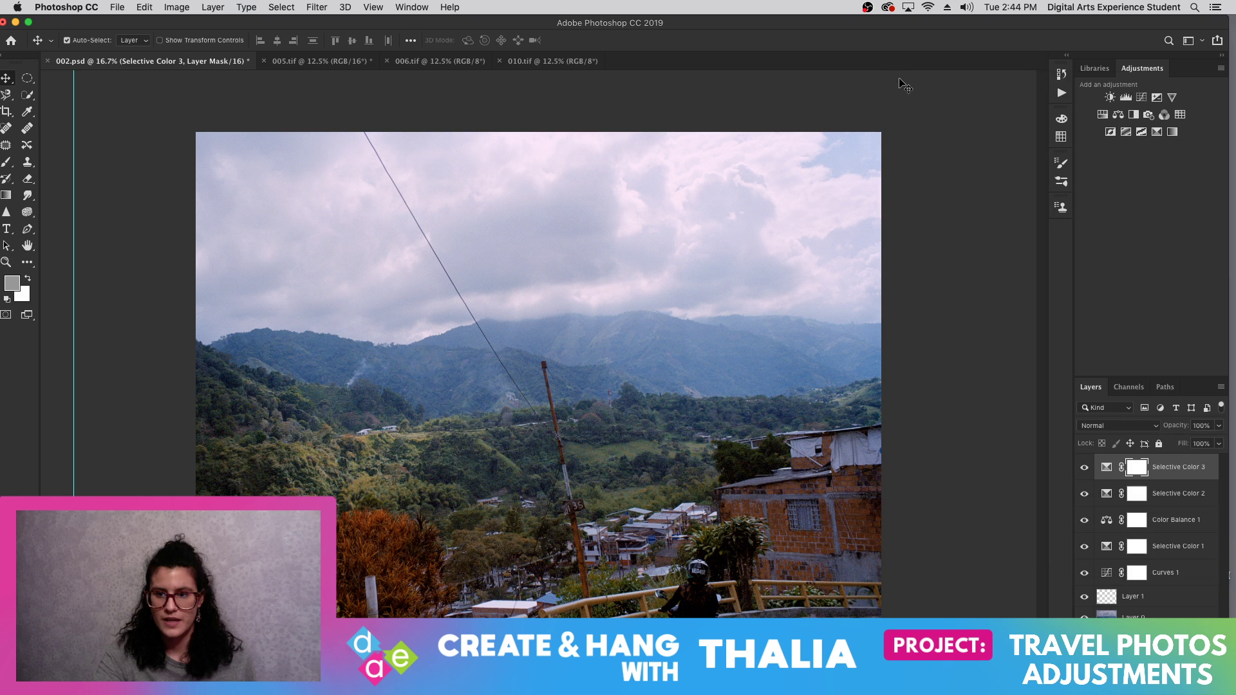
- Save the layered 002.psd and flatten the image into a single Background layer
key("super+s")
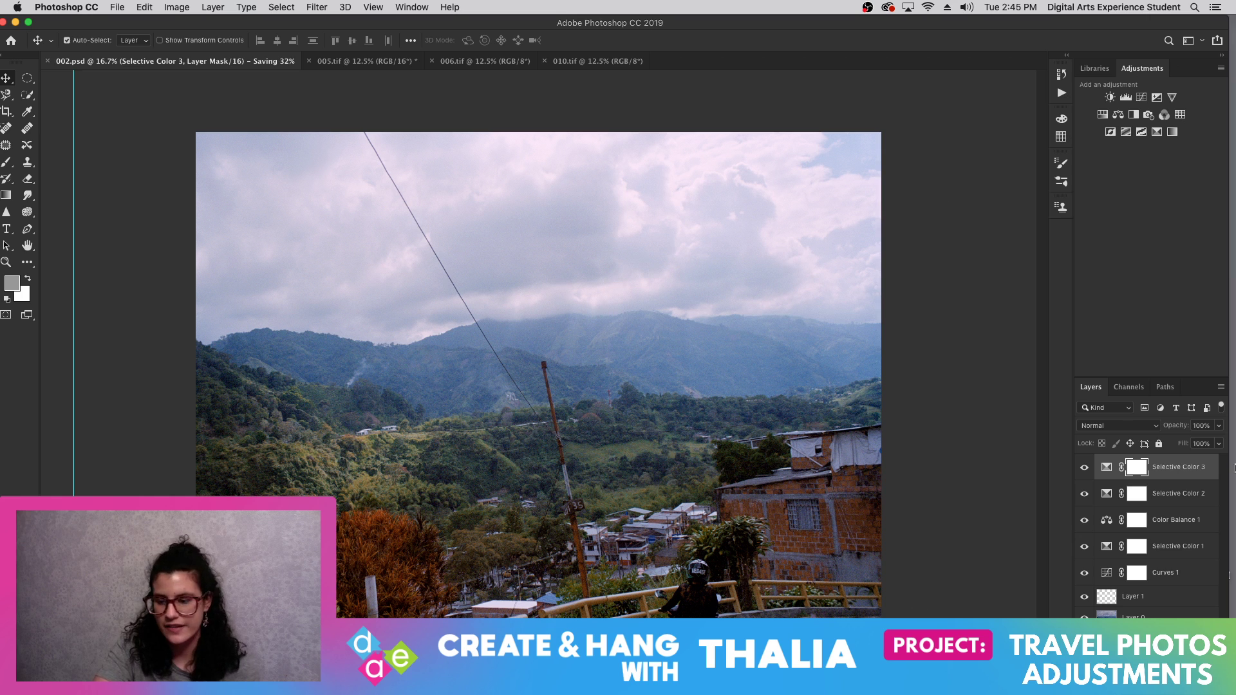
left_click(1221, 389)
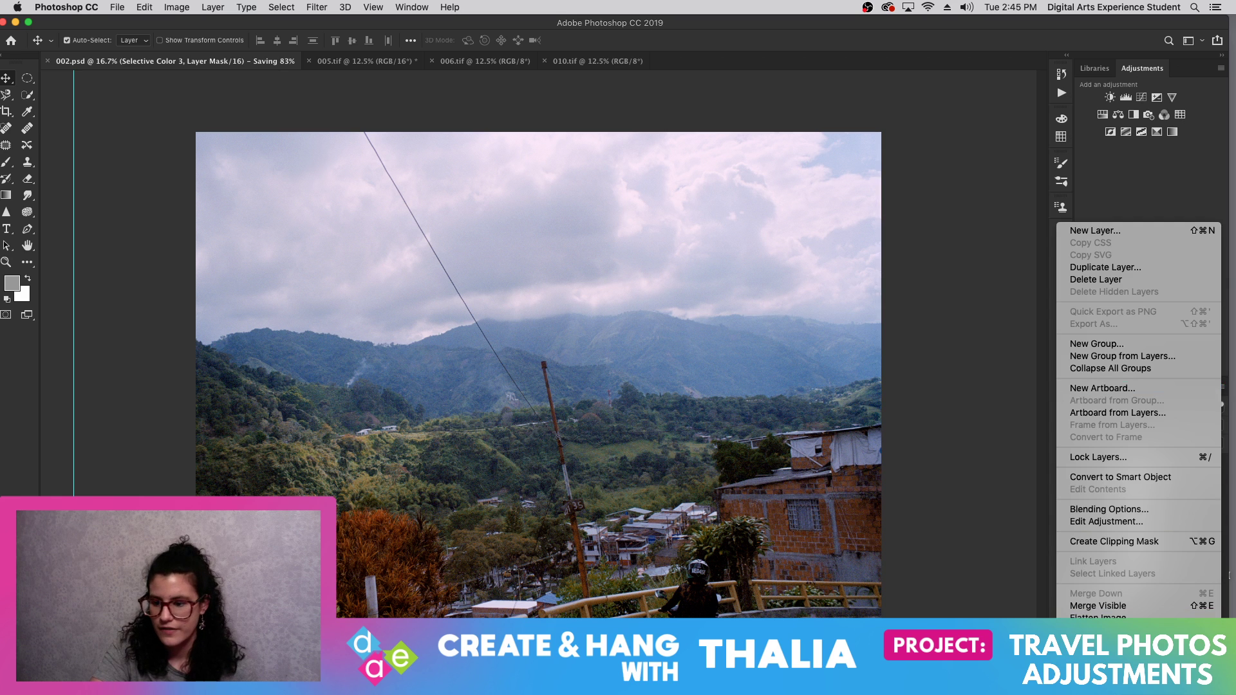
key("Escape")
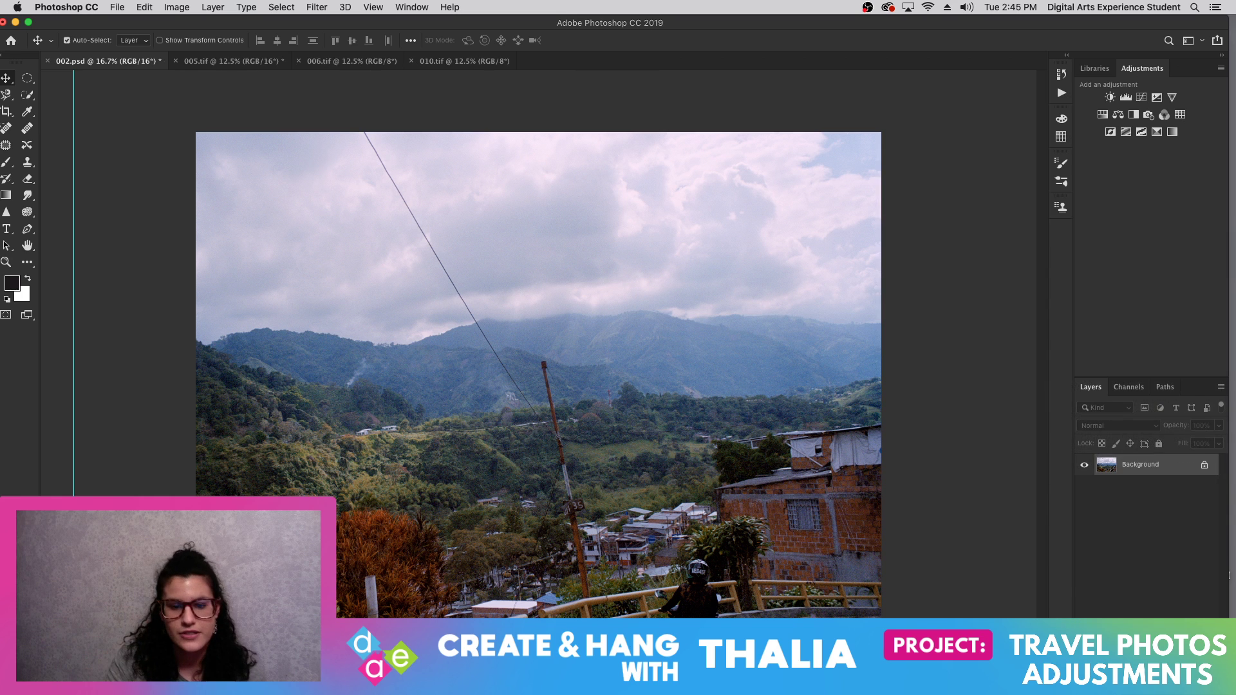
- Save a JPEG copy of the flattened photo in the JPEG folder inside COLOMBIA, replacing the existing 002.jpg
left_click(117, 7)
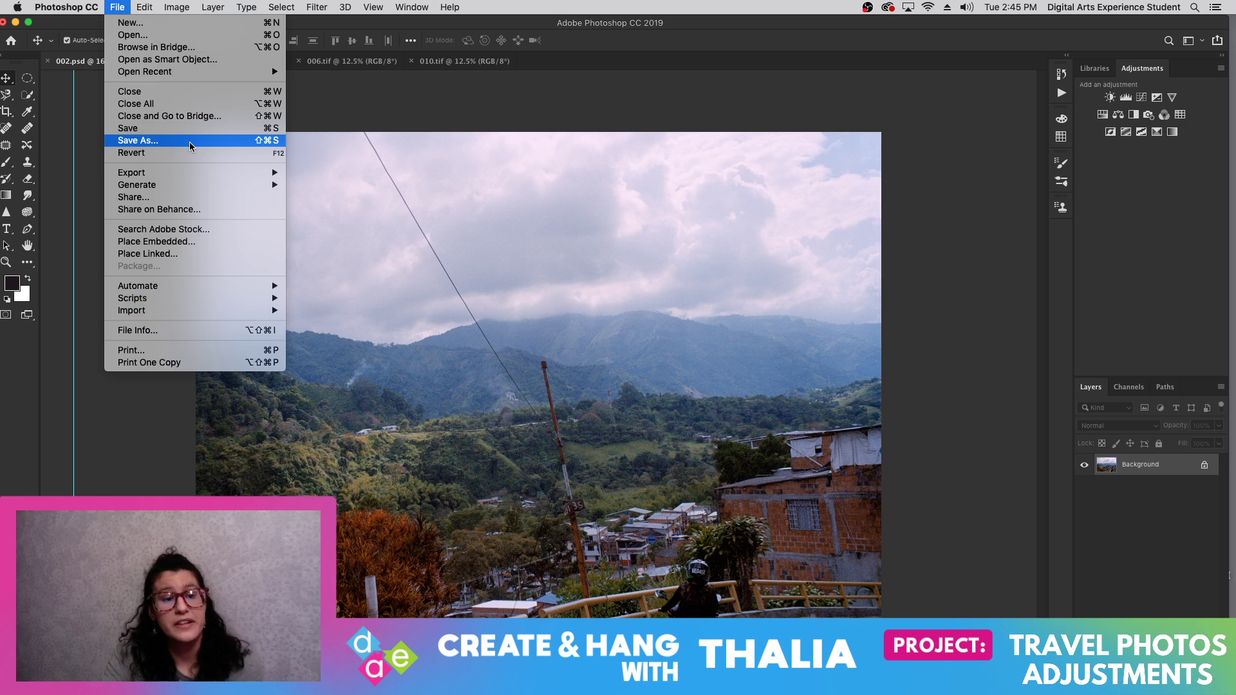
left_click(190, 141)
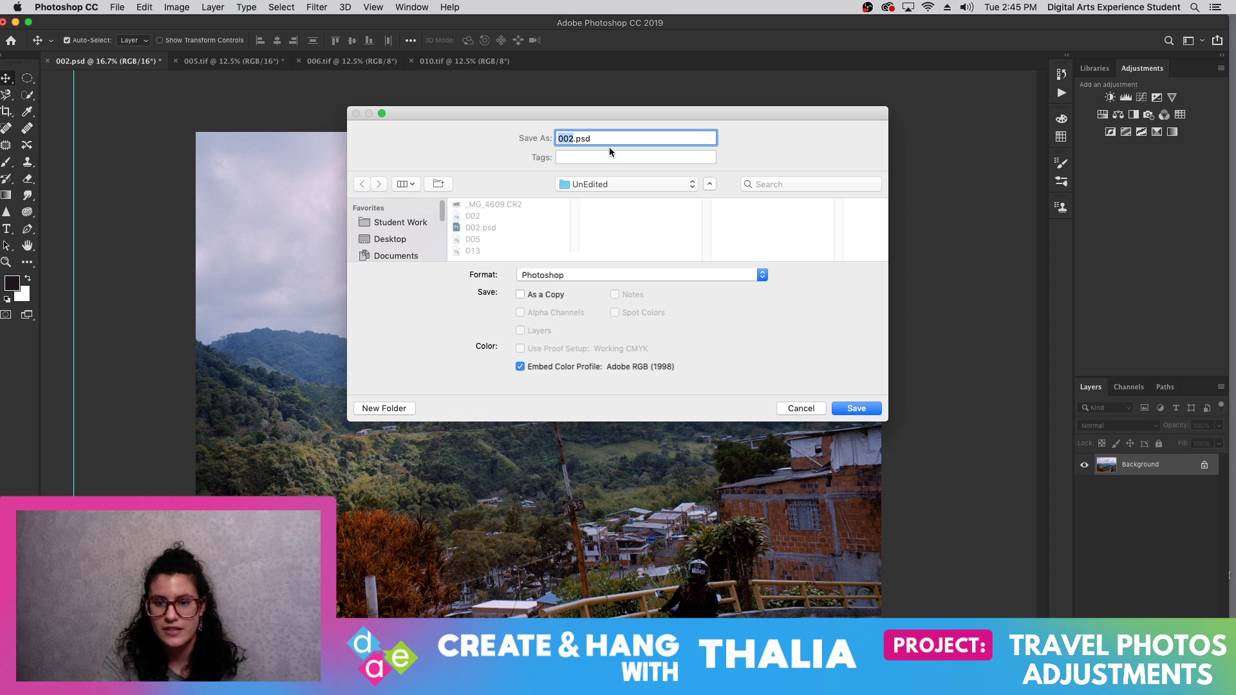
left_click(617, 184)
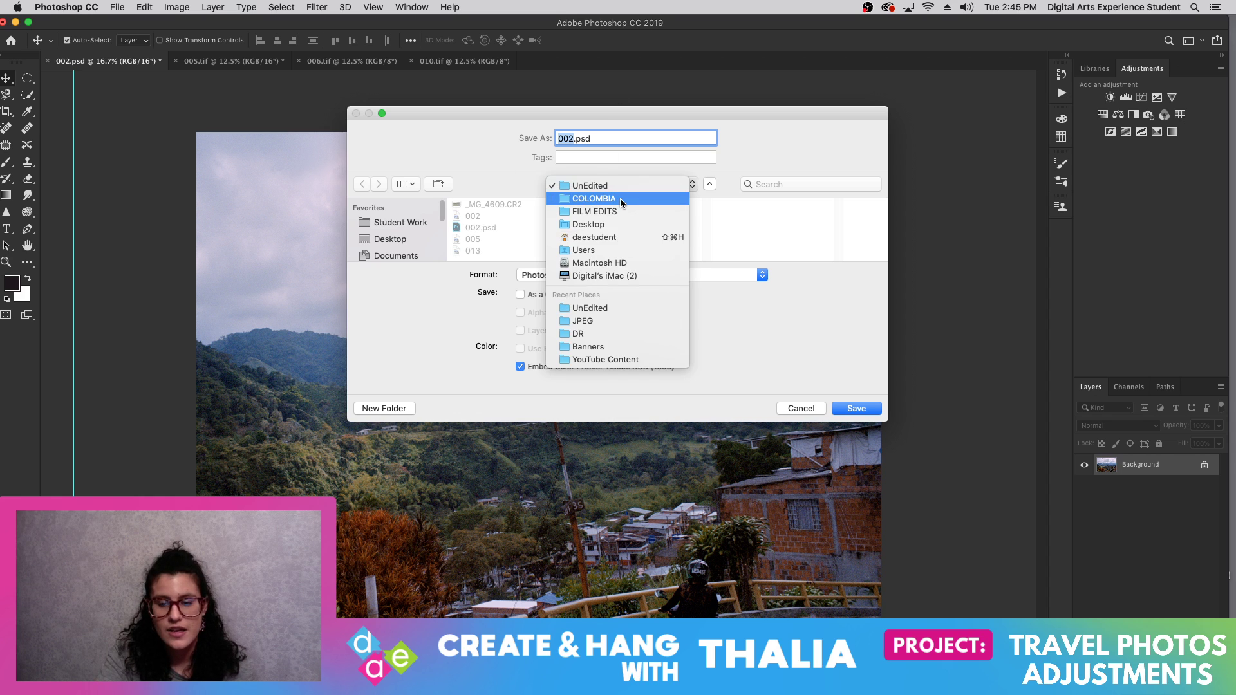
left_click(620, 199)
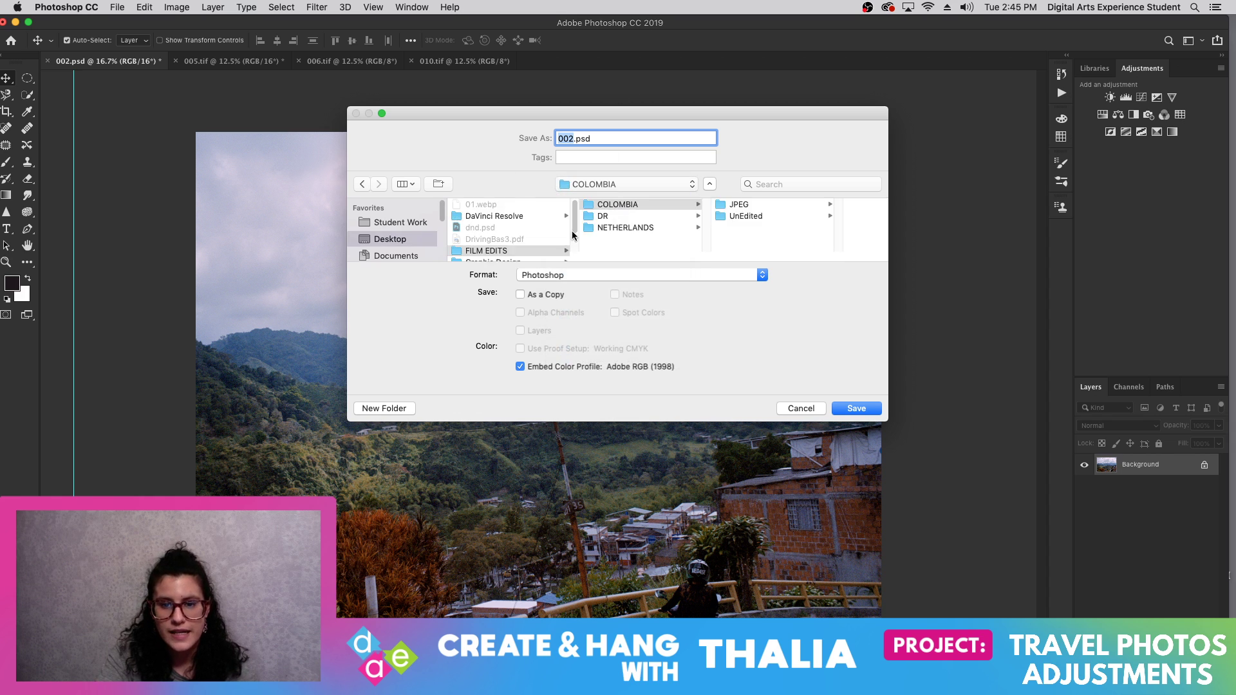
left_click(757, 205)
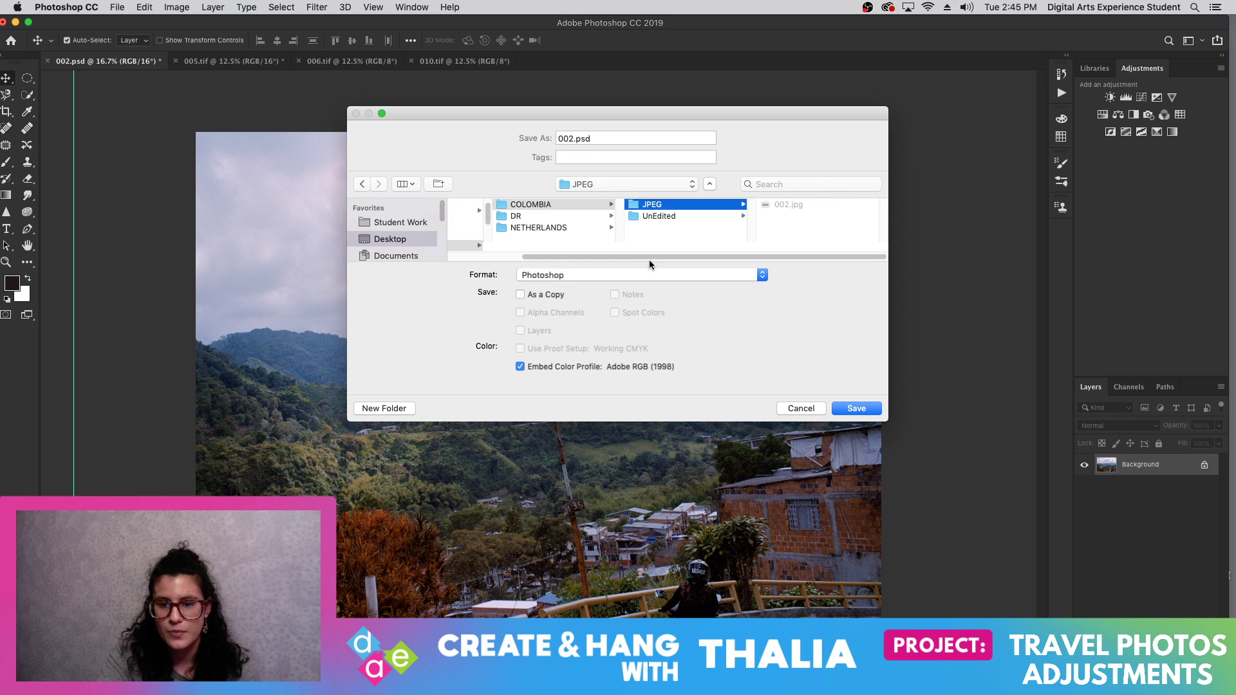
left_click(647, 275)
left_click(628, 334)
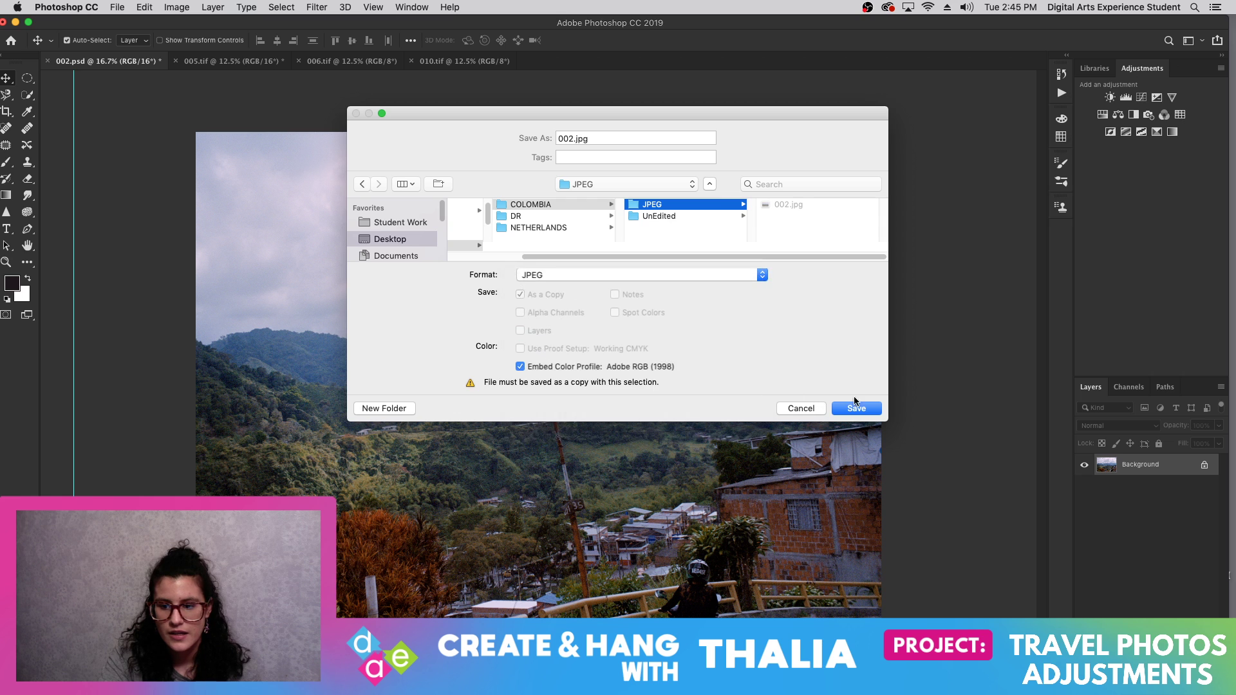
key("Return")
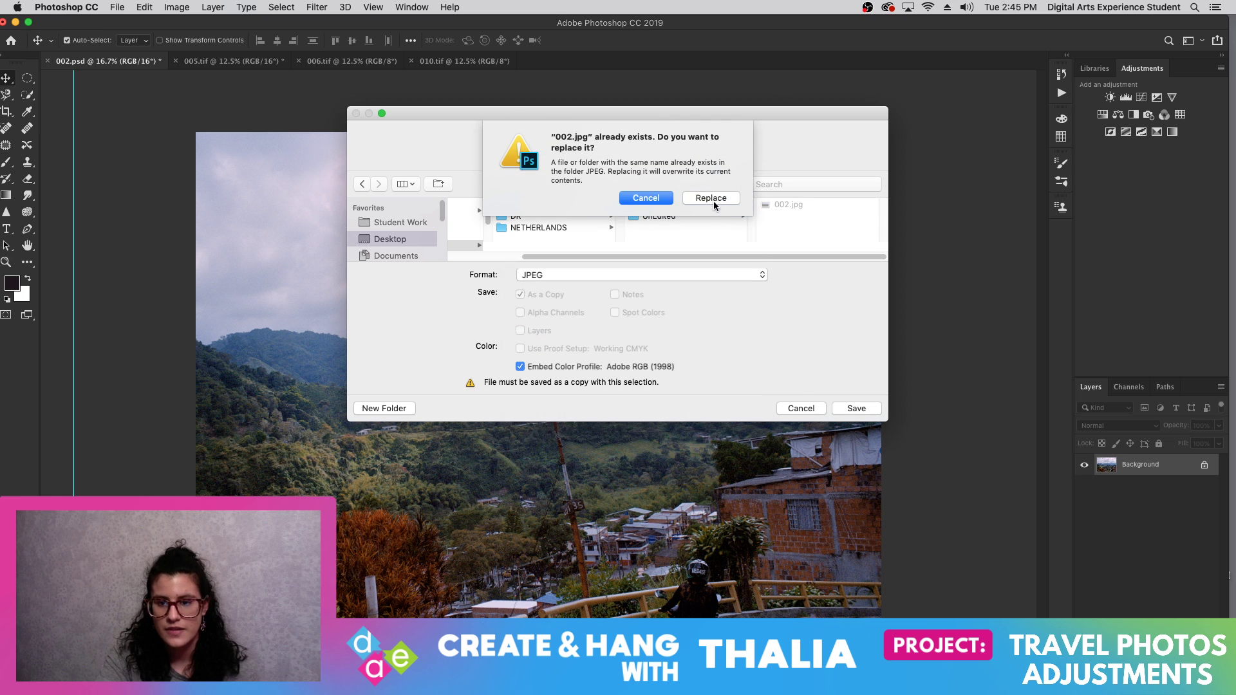
left_click(712, 197)
left_click(703, 183)
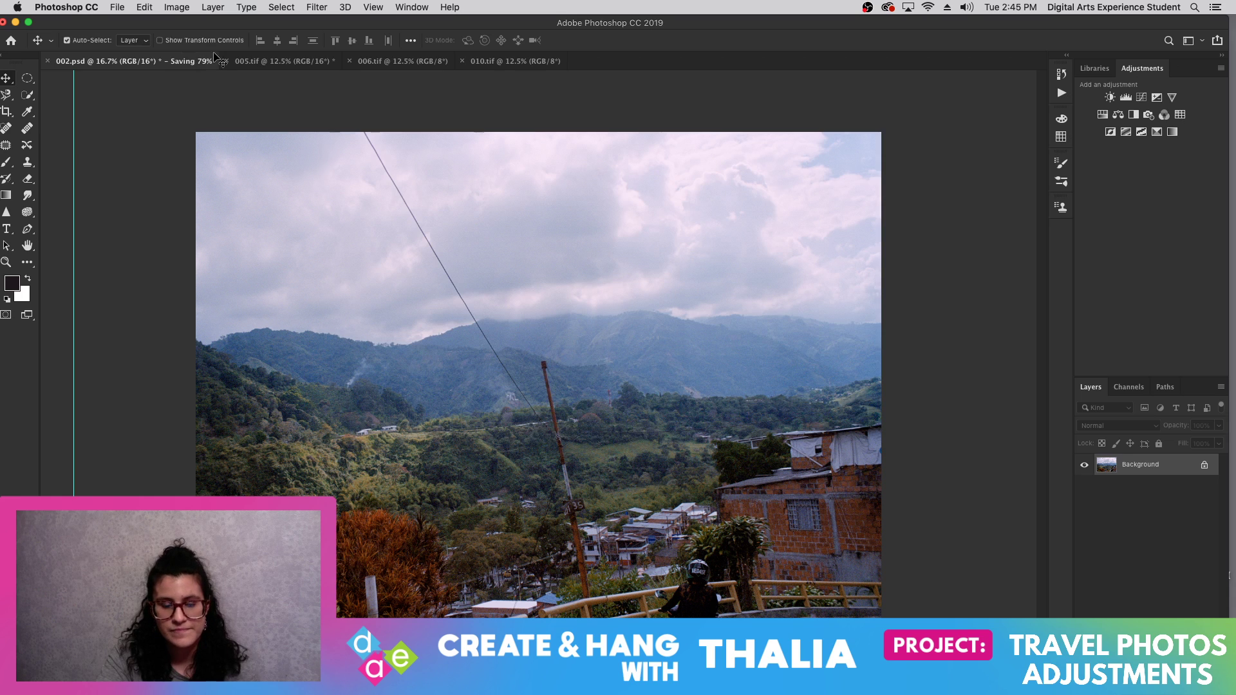
- Close 002.psd without saving the flattened changes
left_click(49, 61)
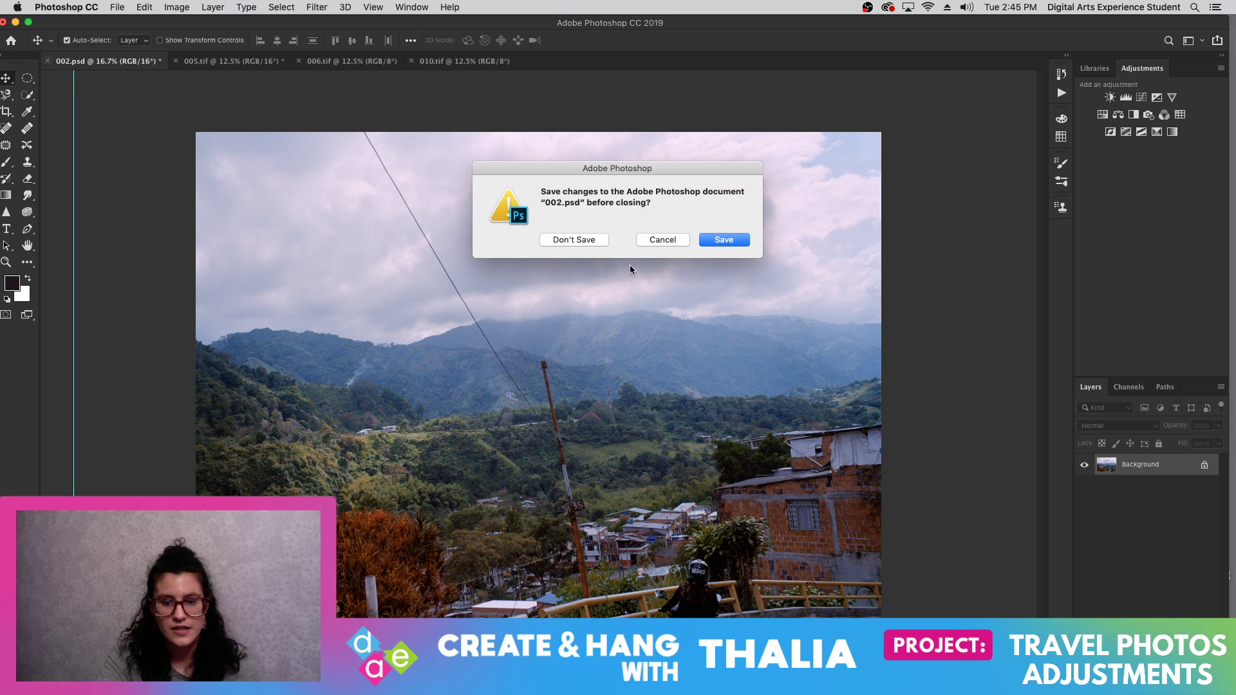
left_click(586, 242)
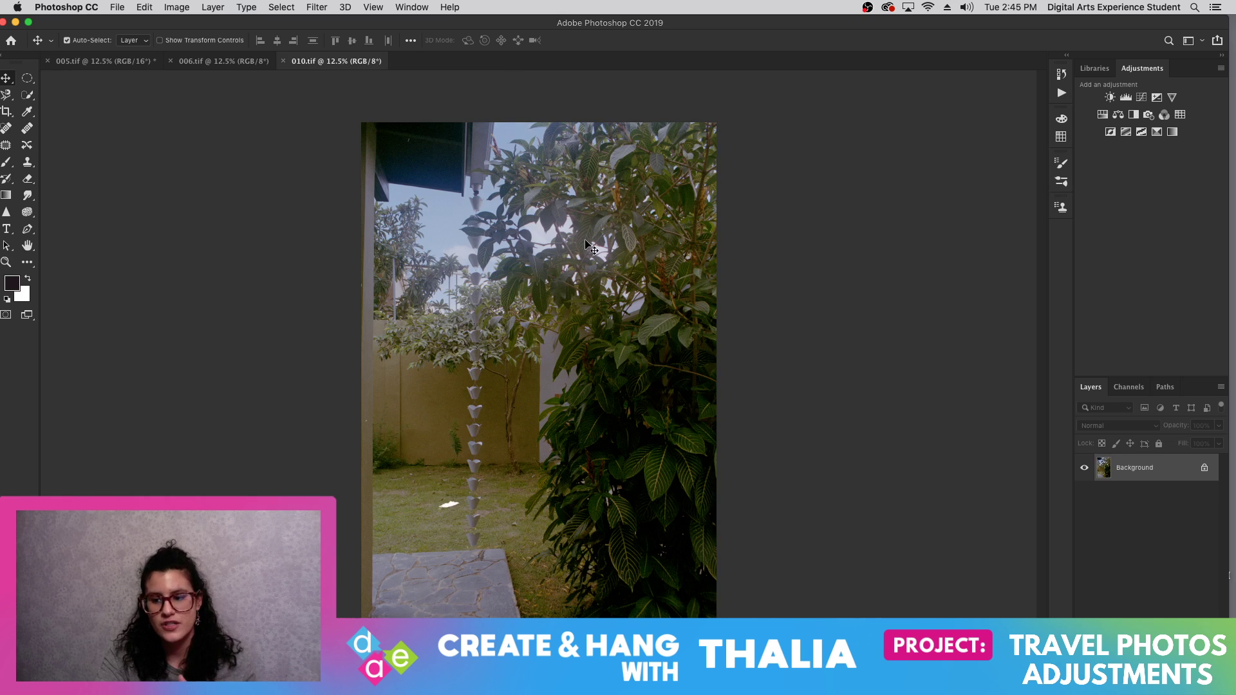
- Look through the open photos 005.tif, 006.tif and 010.tif, and return to 005.tif
left_click(100, 61)
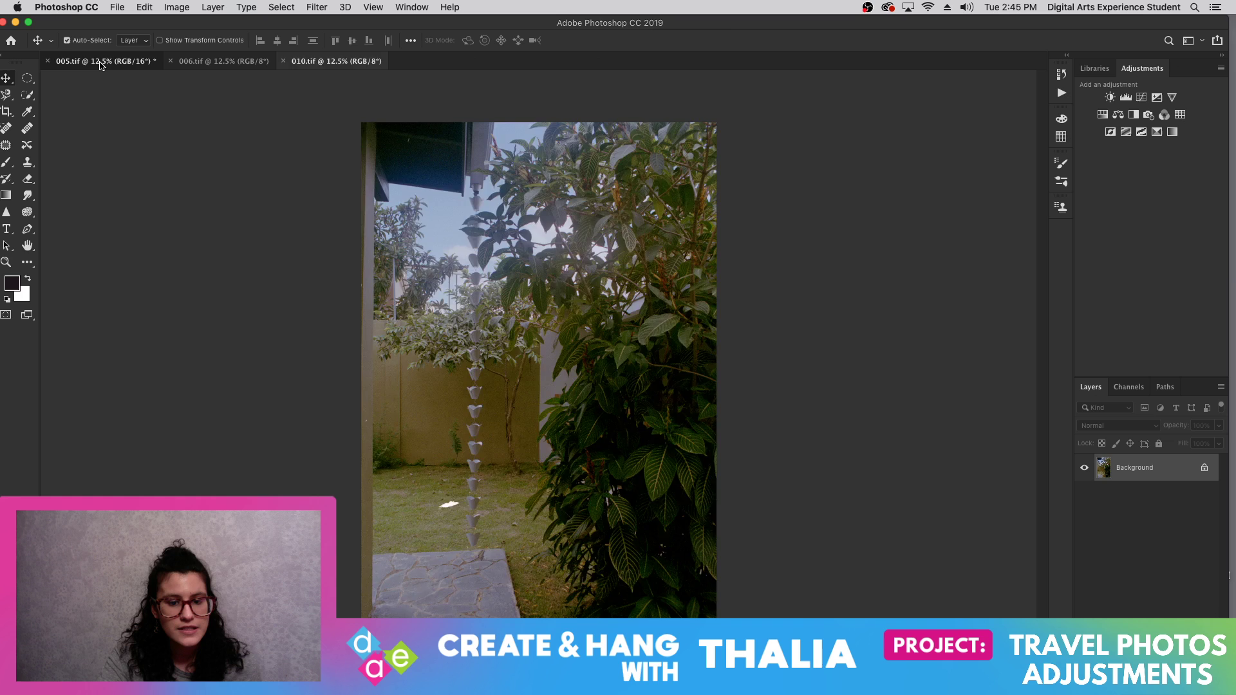
left_click(205, 62)
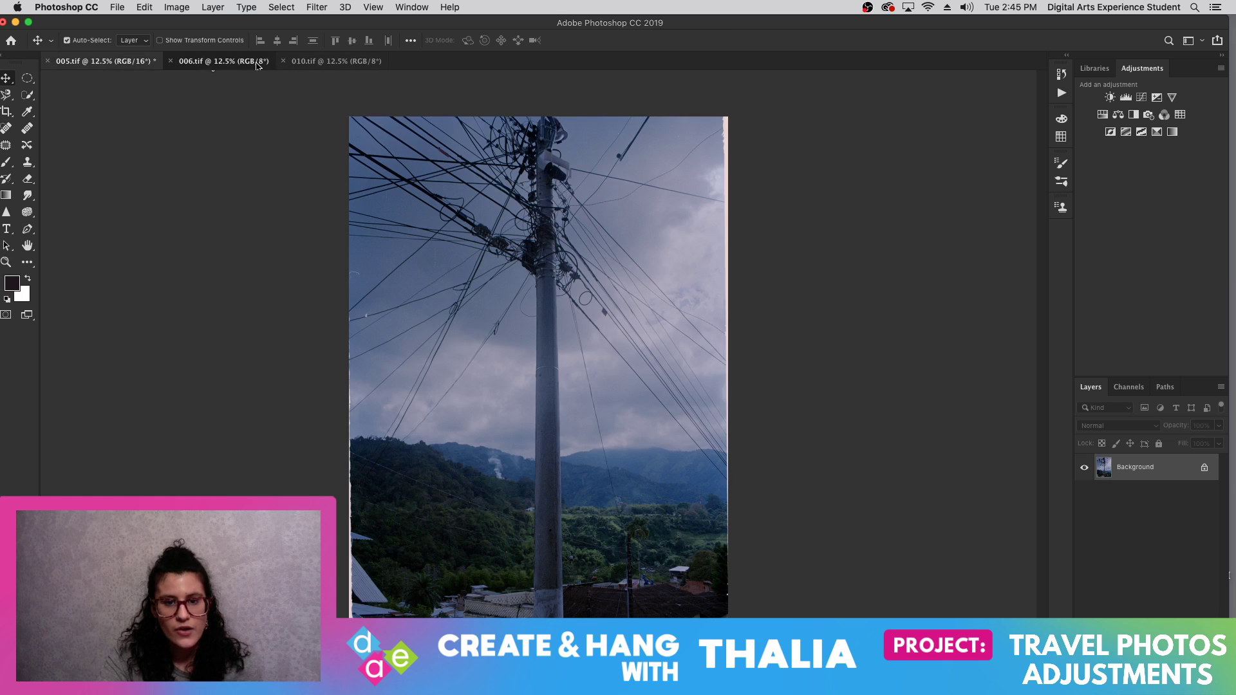
left_click(357, 65)
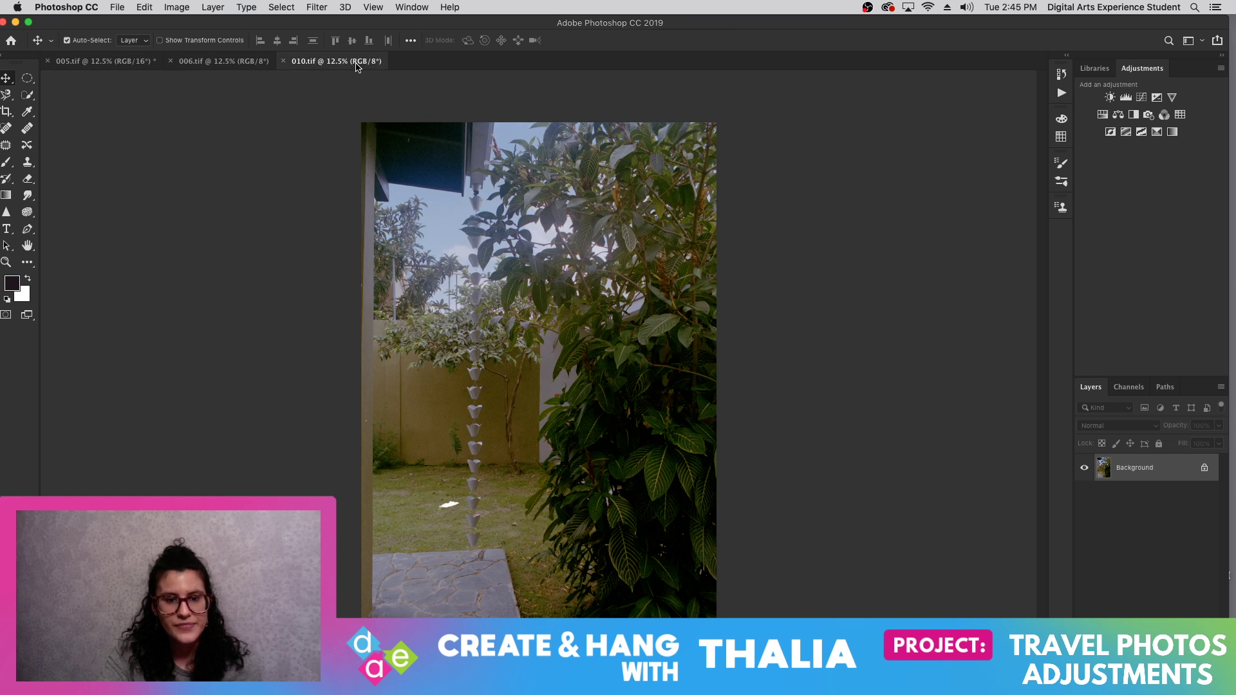
left_click(252, 61)
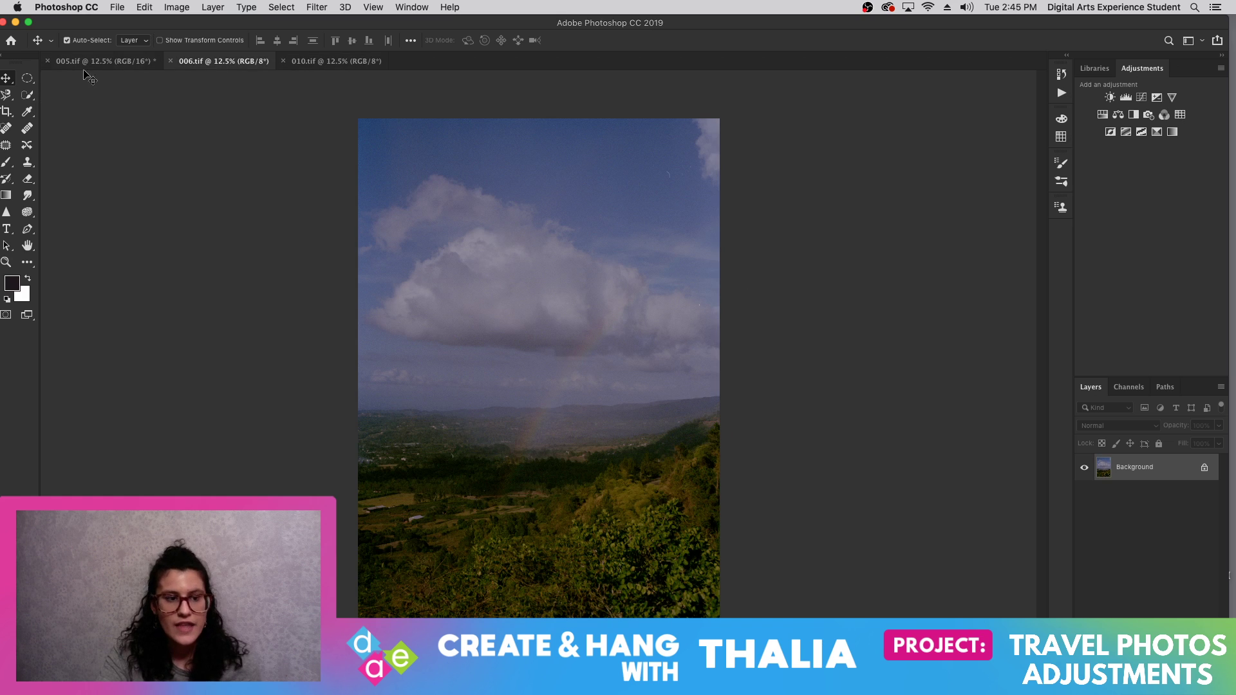
left_click(357, 65)
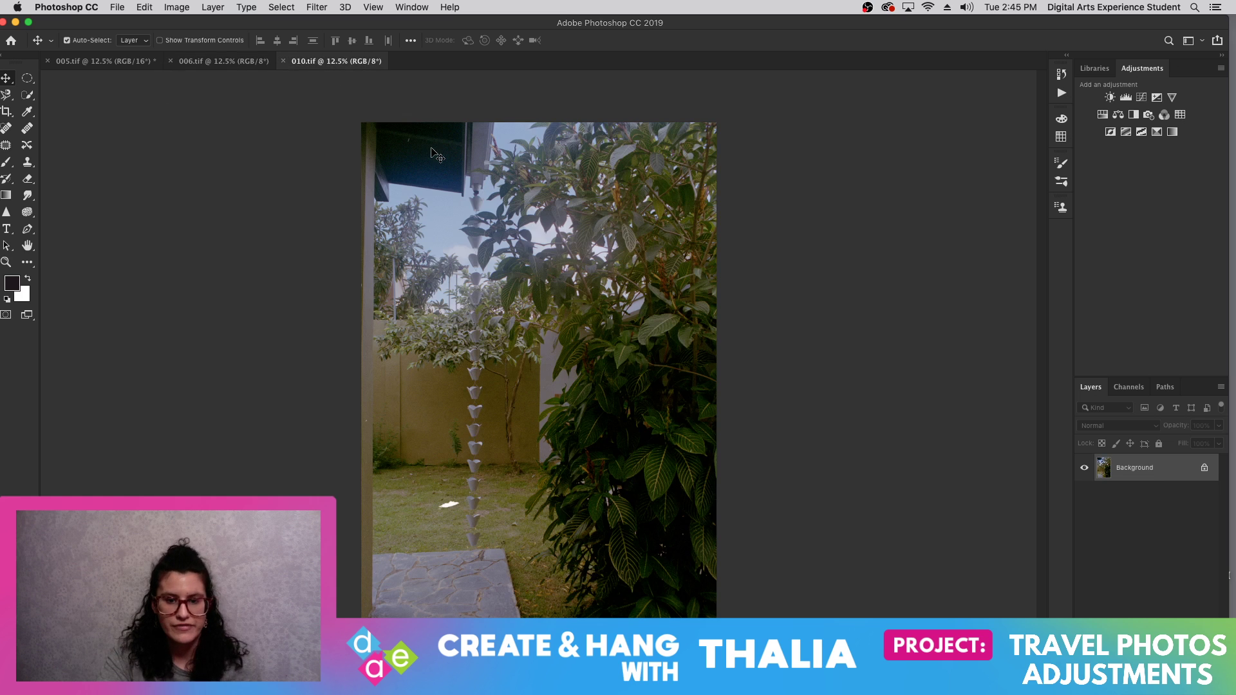
left_click(99, 63)
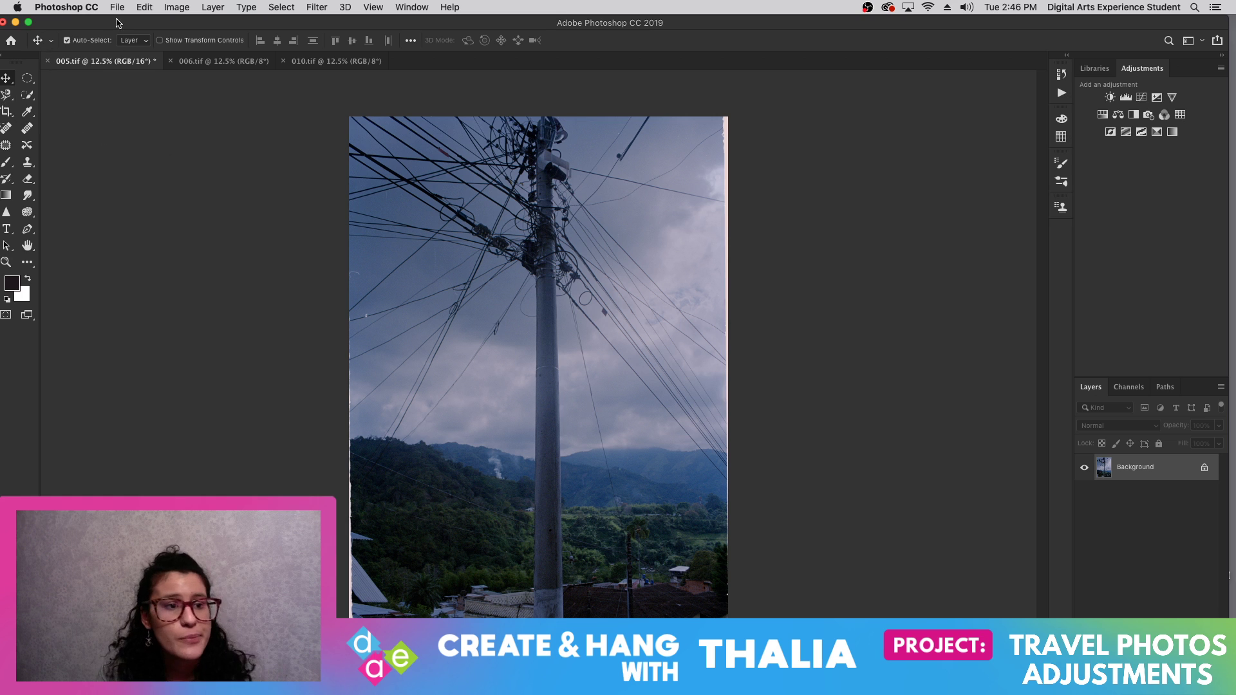
left_click_drag(116, 26, 123, 28)
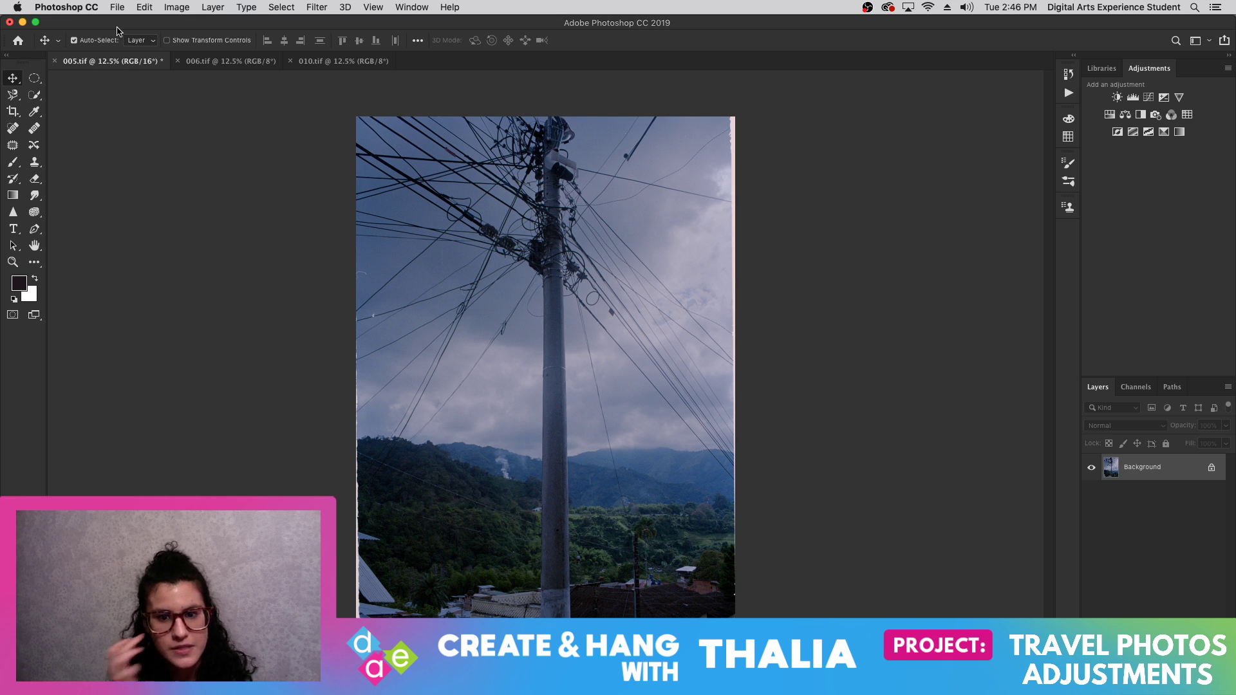
- Crop 005.tif at its original ratio to trim the pale scan borders from the edges of the photo
left_click(14, 112)
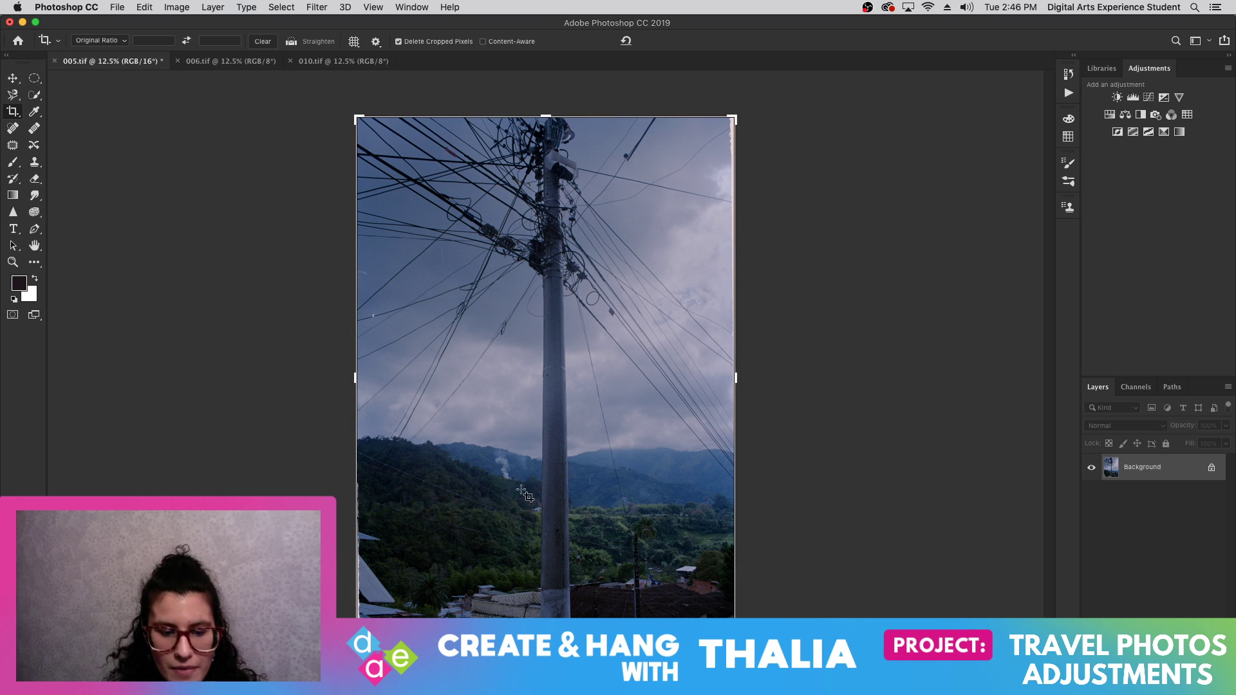
left_click_drag(357, 638, 364, 630)
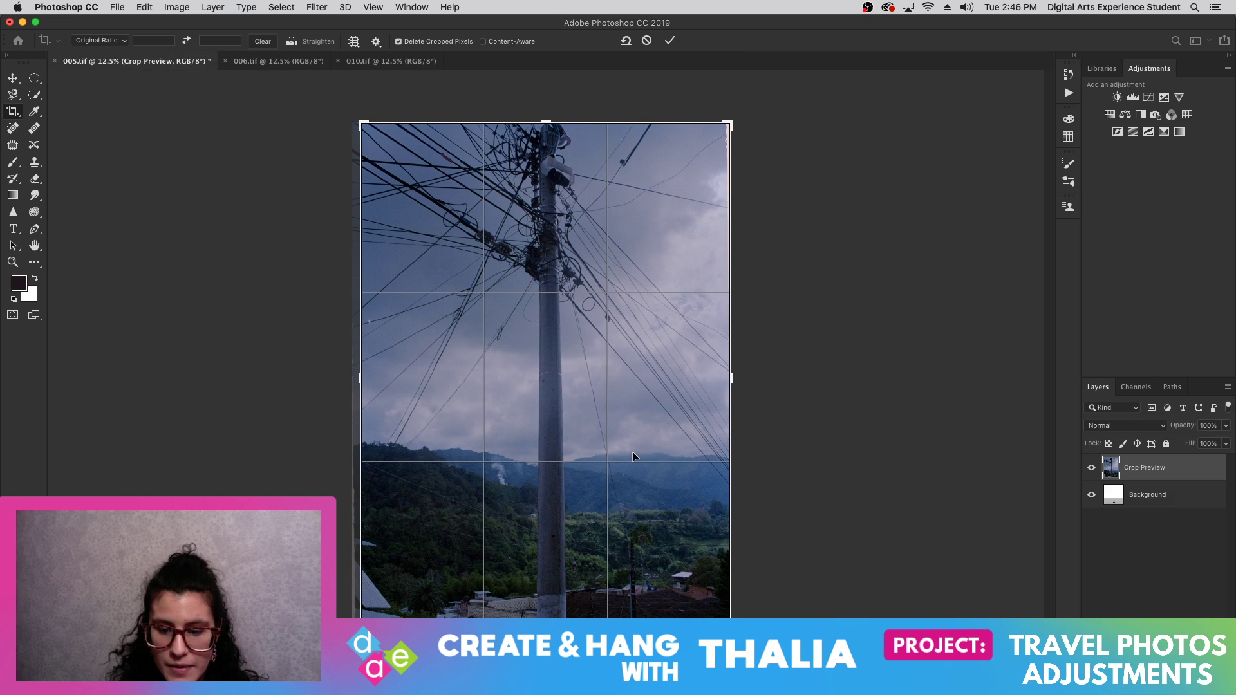
left_click_drag(731, 381, 703, 395)
key("Return")
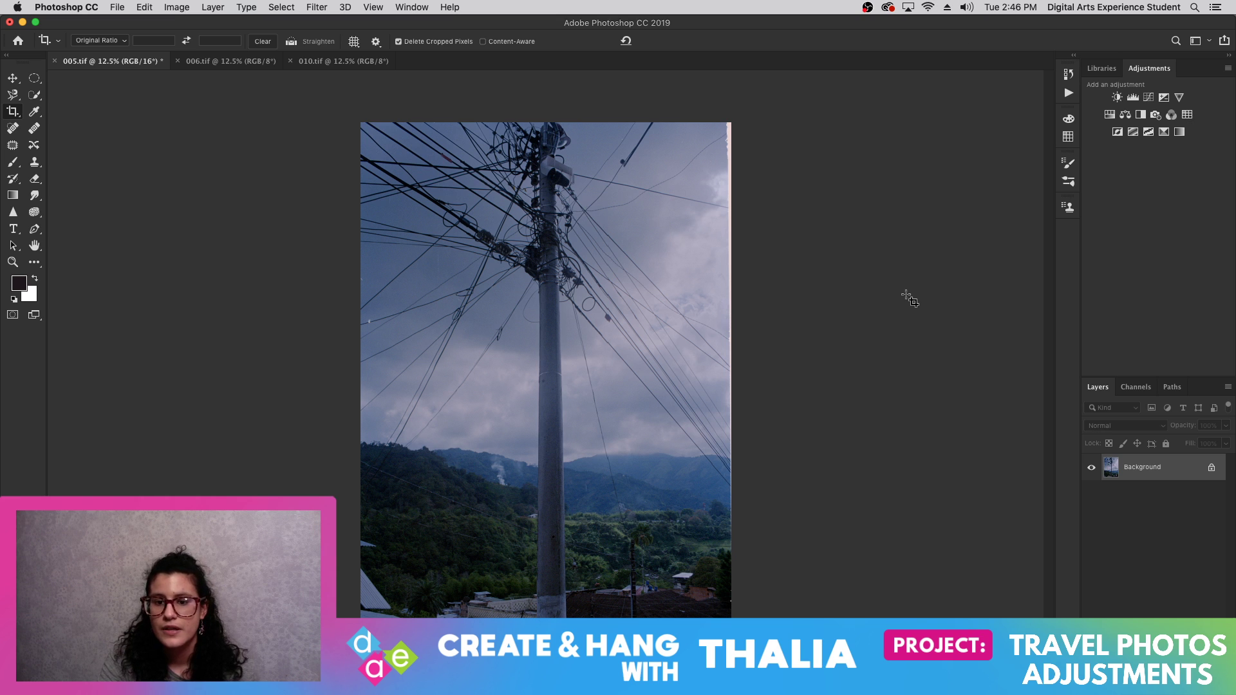
left_click(12, 78)
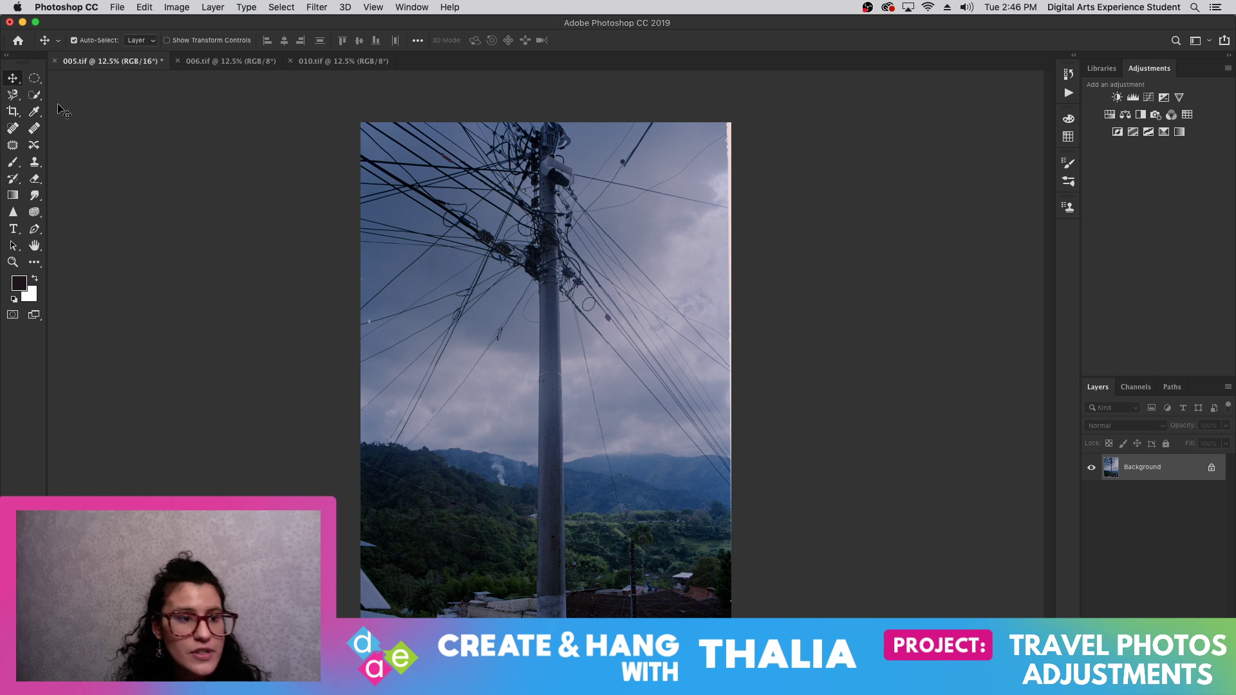
left_click(12, 111)
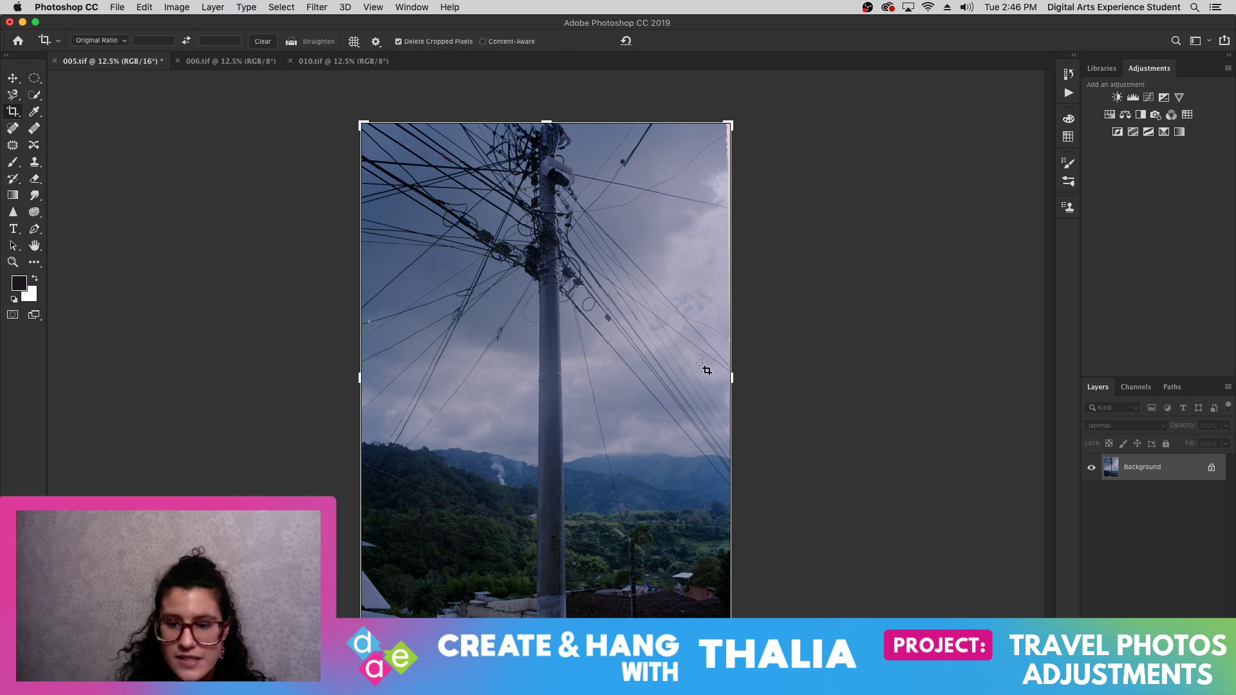
left_click_drag(729, 374, 727, 377)
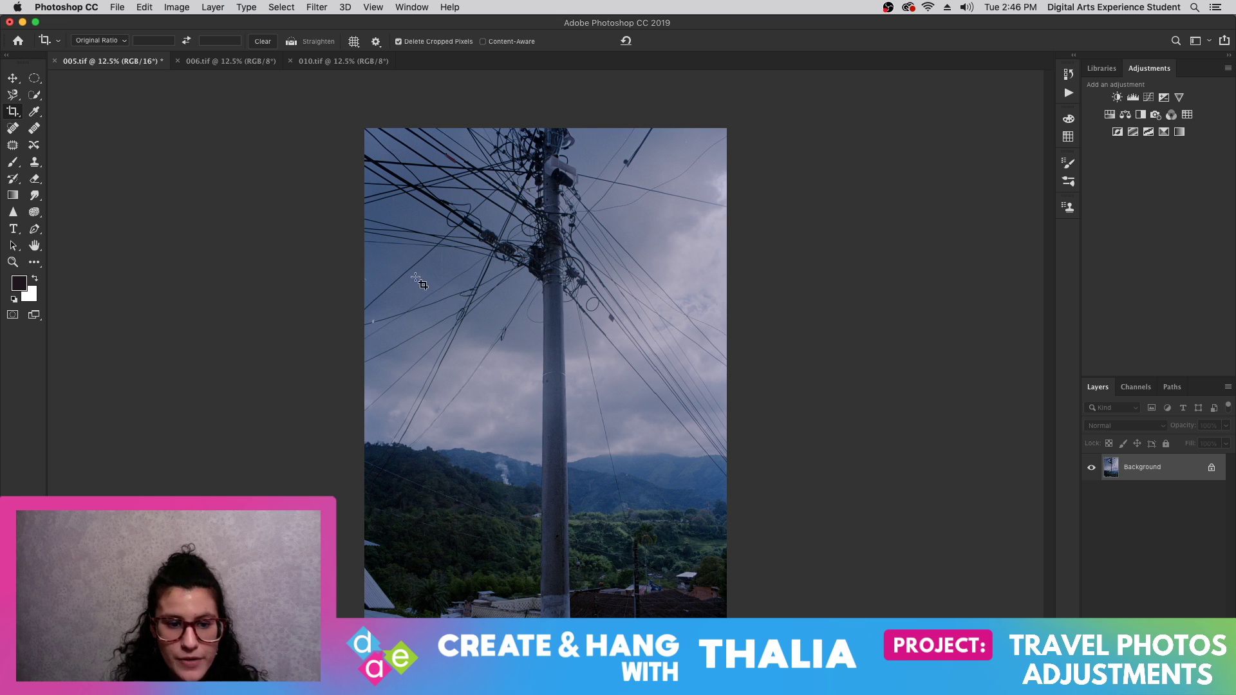
- Show the rulers and place a horizontal and a vertical guide crossing on the utility pole, dividing the enlarged view into quadrants
left_click(12, 263)
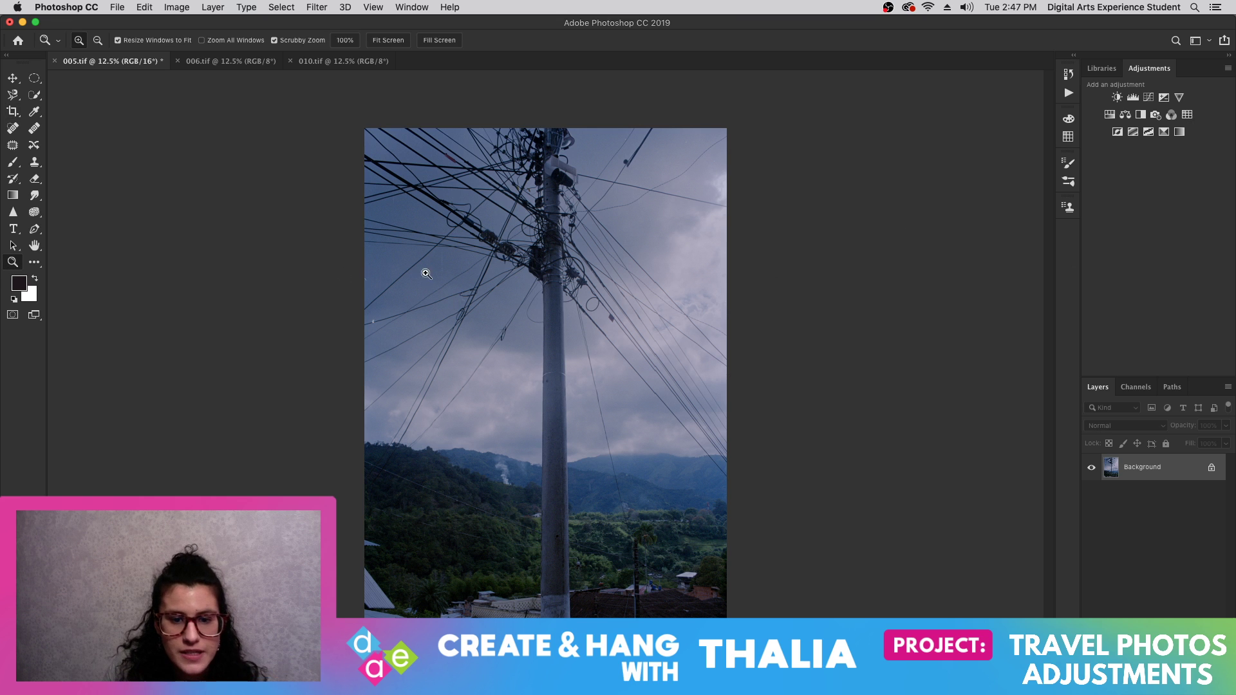
left_click(386, 280)
left_click(318, 308)
scroll(360, 277, "up", 5)
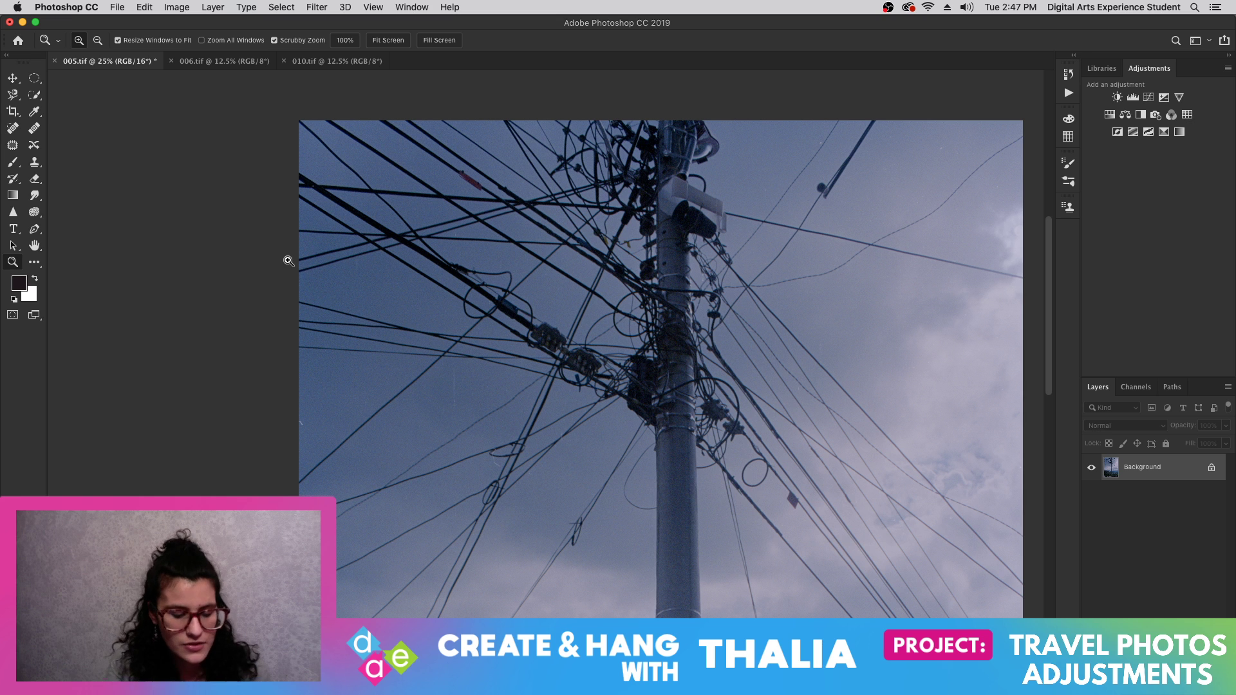
key("super+r")
left_click(14, 78)
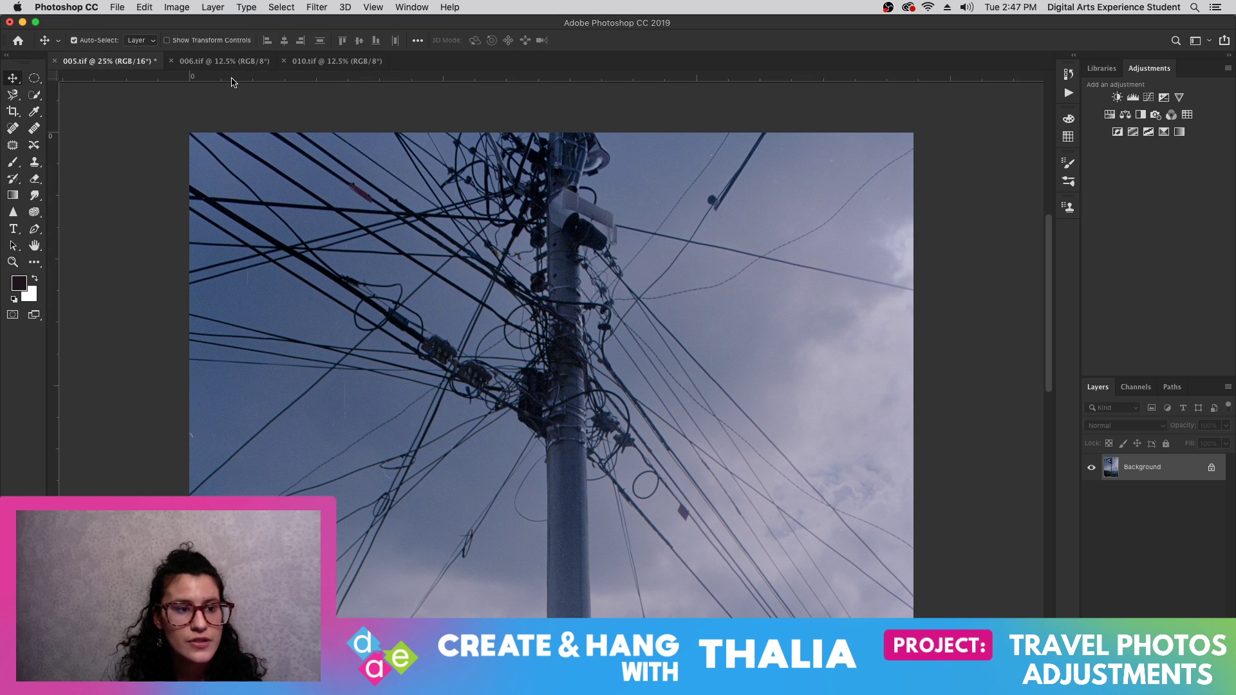
left_click_drag(232, 82, 270, 401)
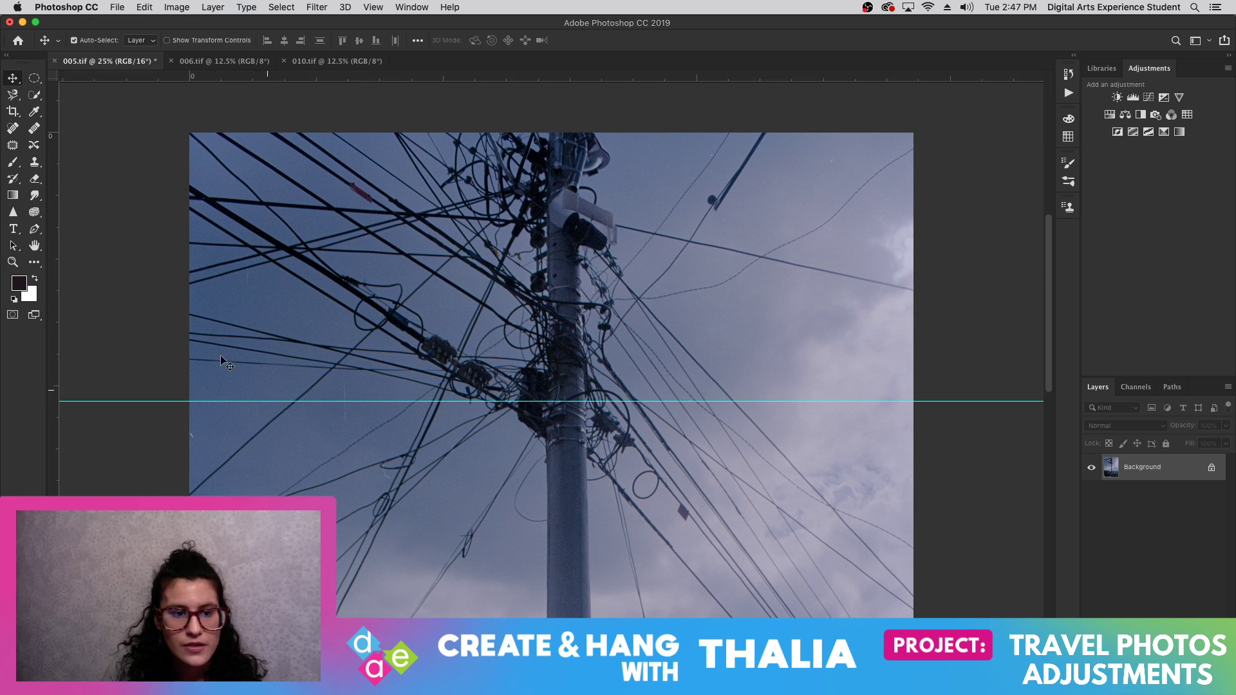
left_click_drag(57, 273, 573, 364)
left_click(967, 7)
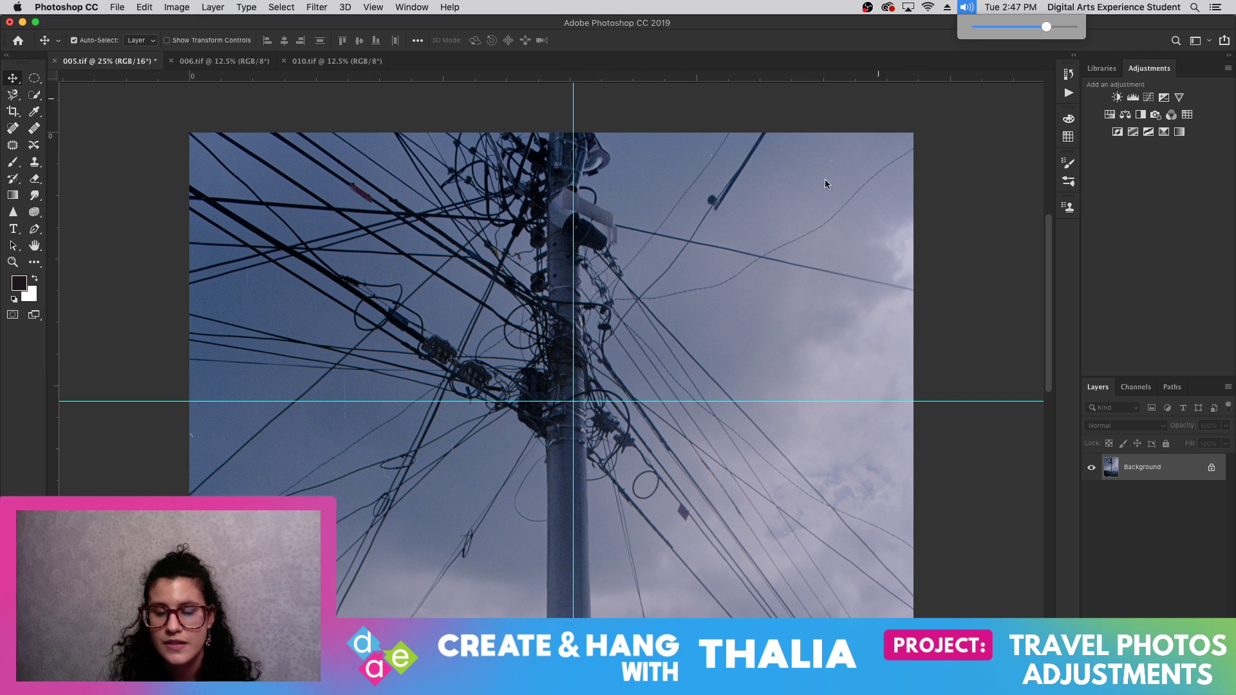
left_click(972, 225)
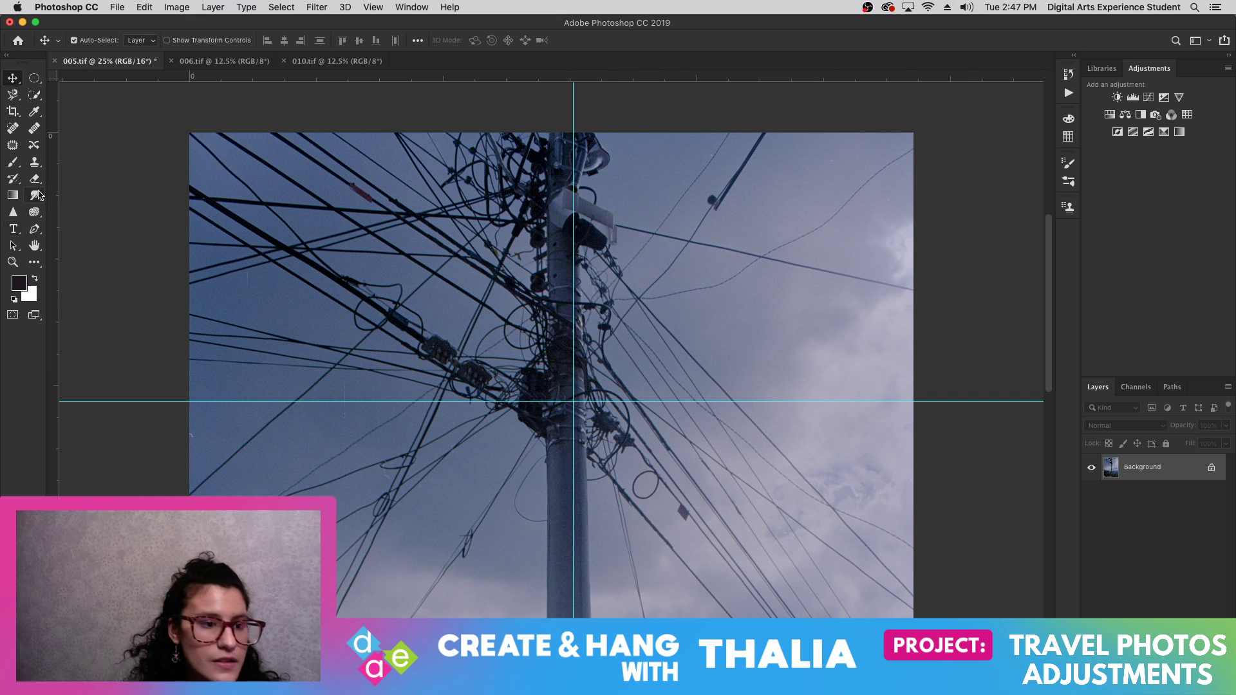
- Clone clean sky over the dust spots in the upper part of the photo, including the mark at its left edge, using Clone Stamp
left_click(35, 162)
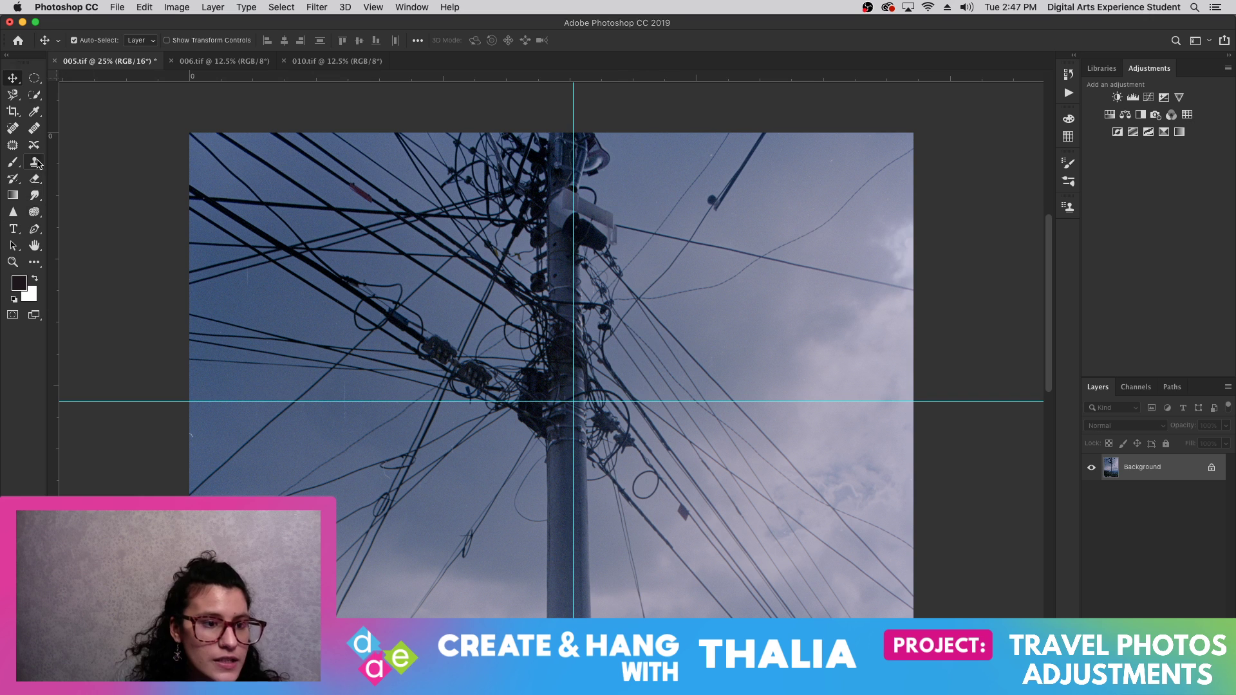
left_click(254, 281, "alt")
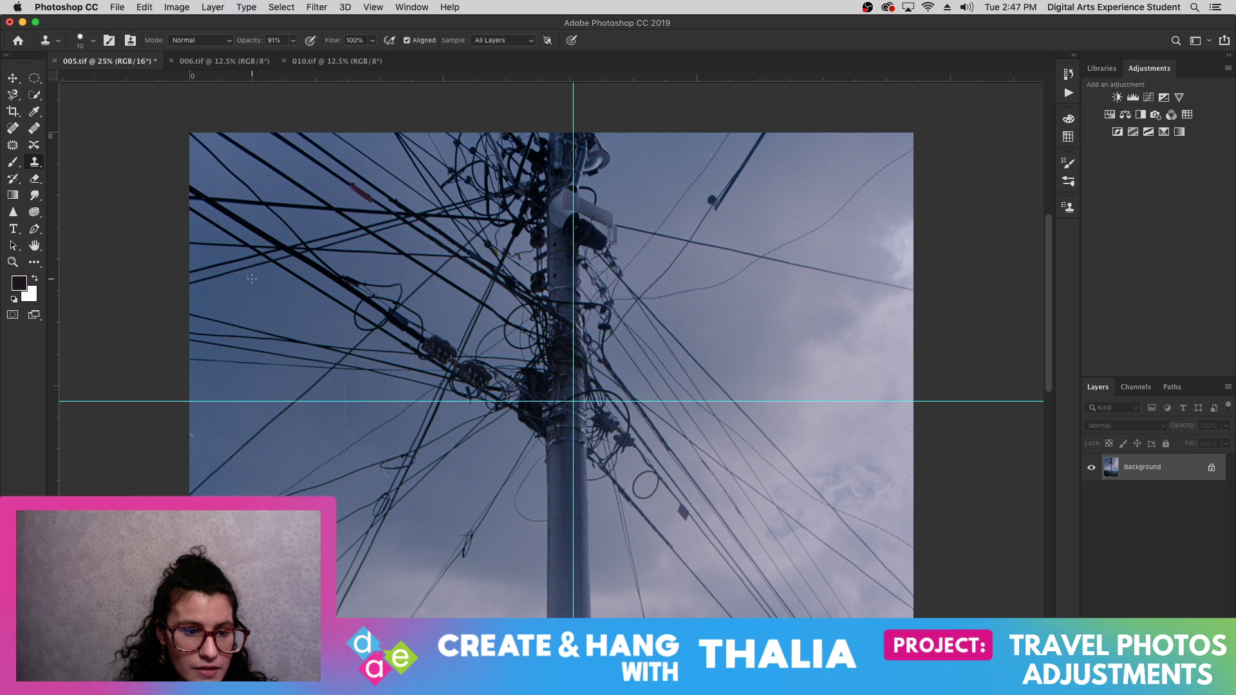
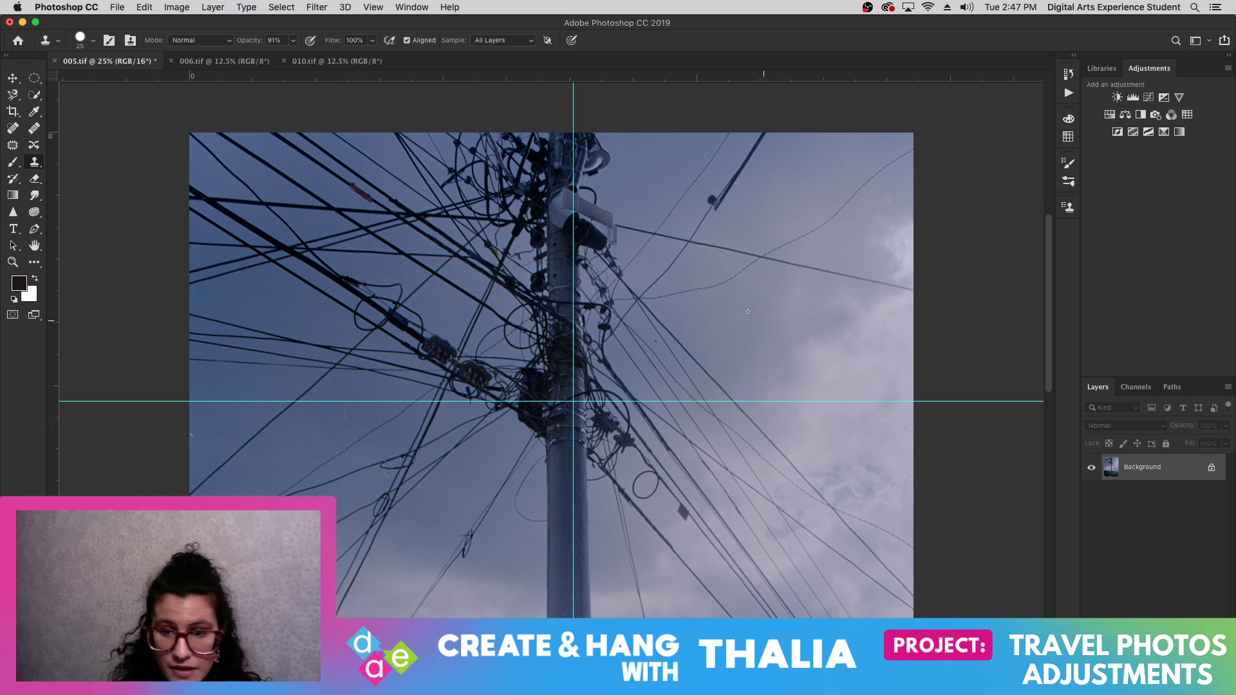
left_click(200, 441)
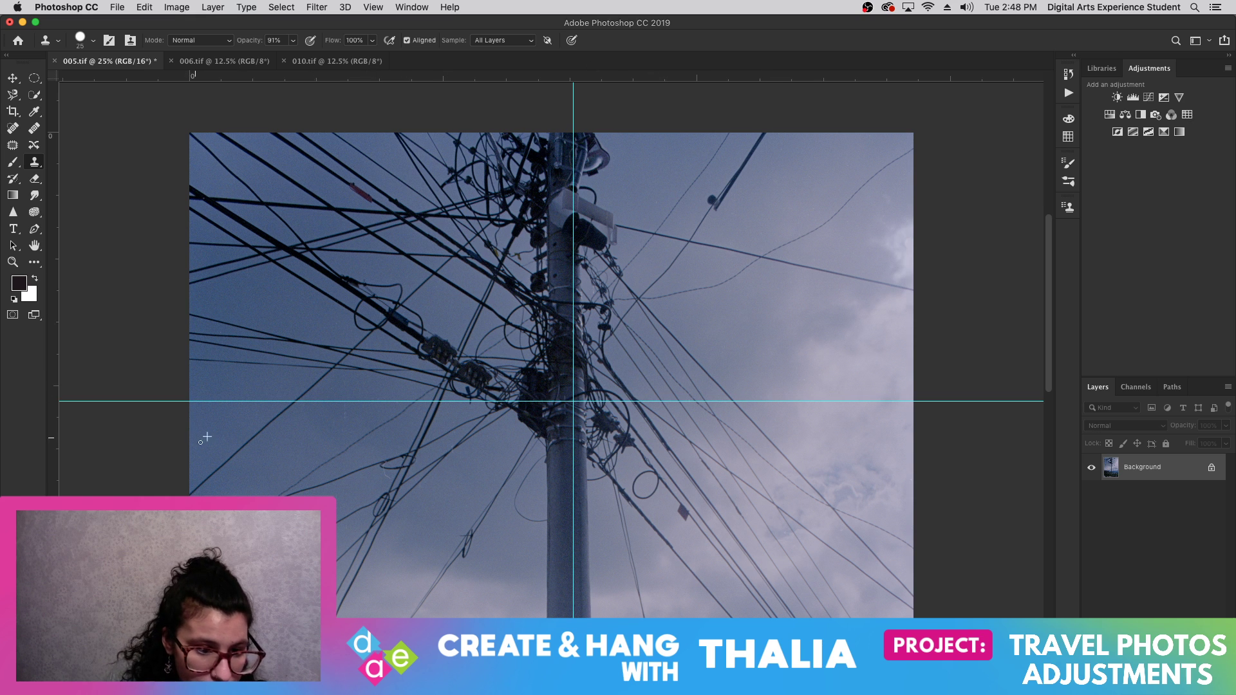
left_click(967, 7)
left_click_drag(1043, 28, 1031, 29)
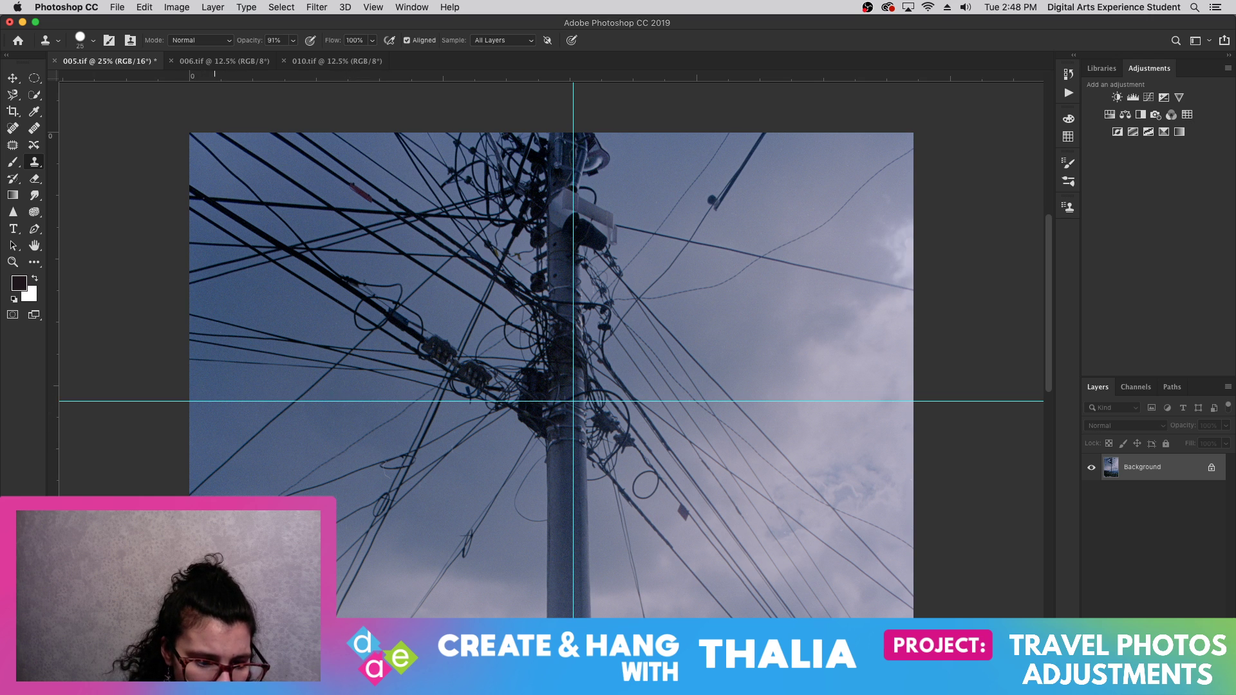
- Clone sky over the upper part of the large white speck on the wire near the photo's left edge, working at 200% zoom
key("z")
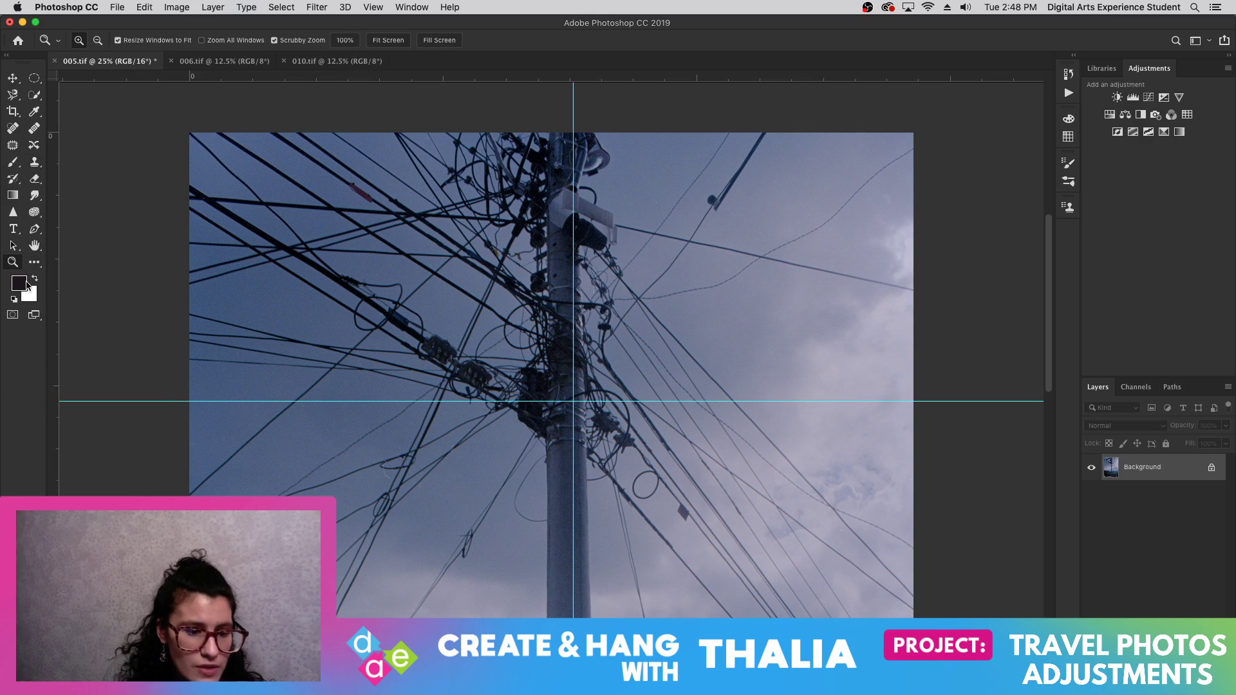
left_click_drag(125, 233, 125, 233)
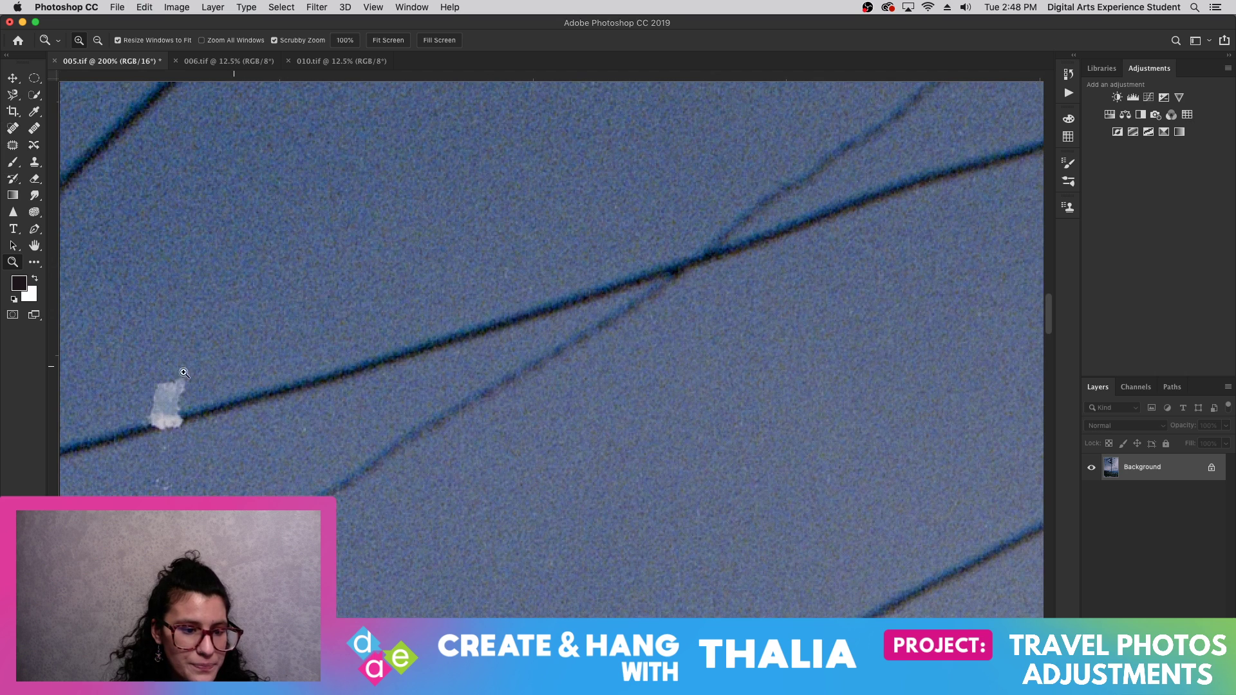
left_click(34, 178)
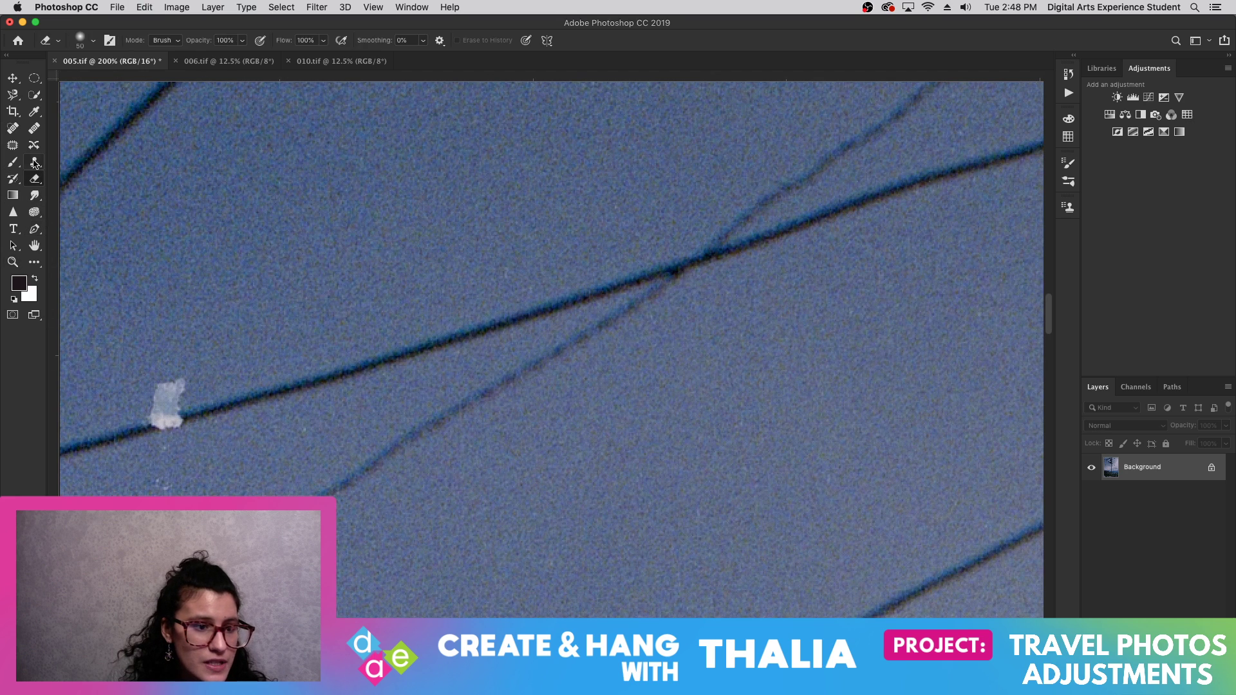
left_click(35, 162)
left_click(157, 386)
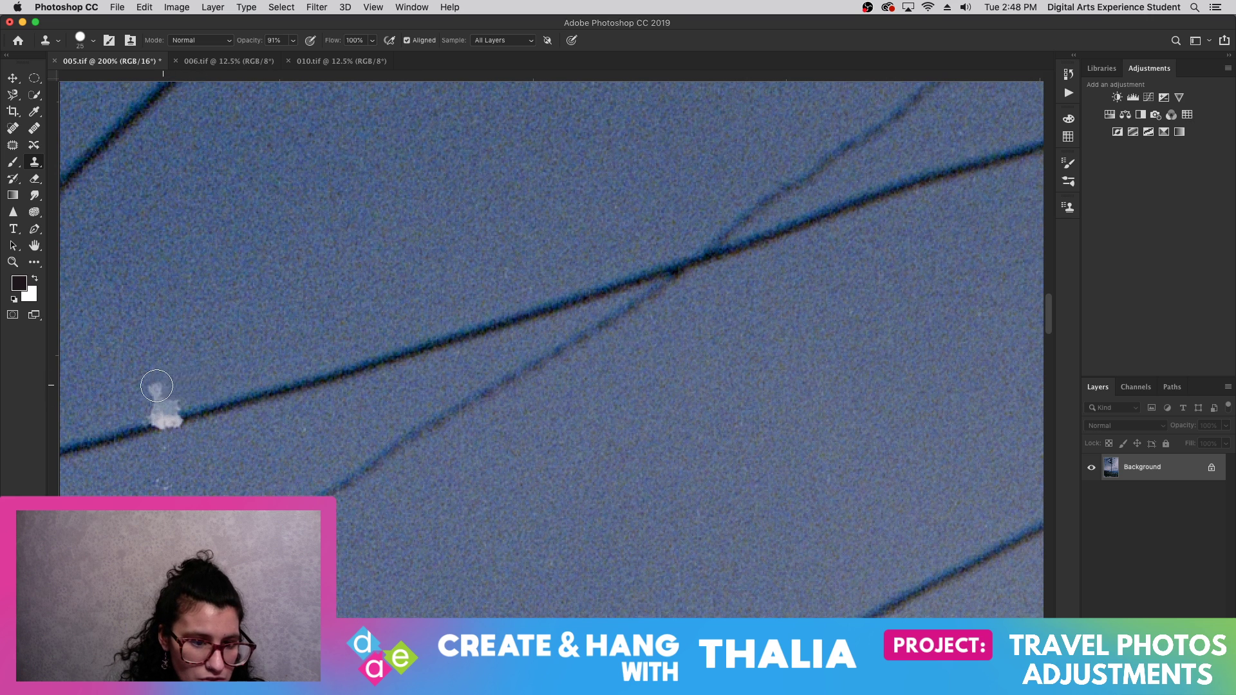
left_click(144, 387)
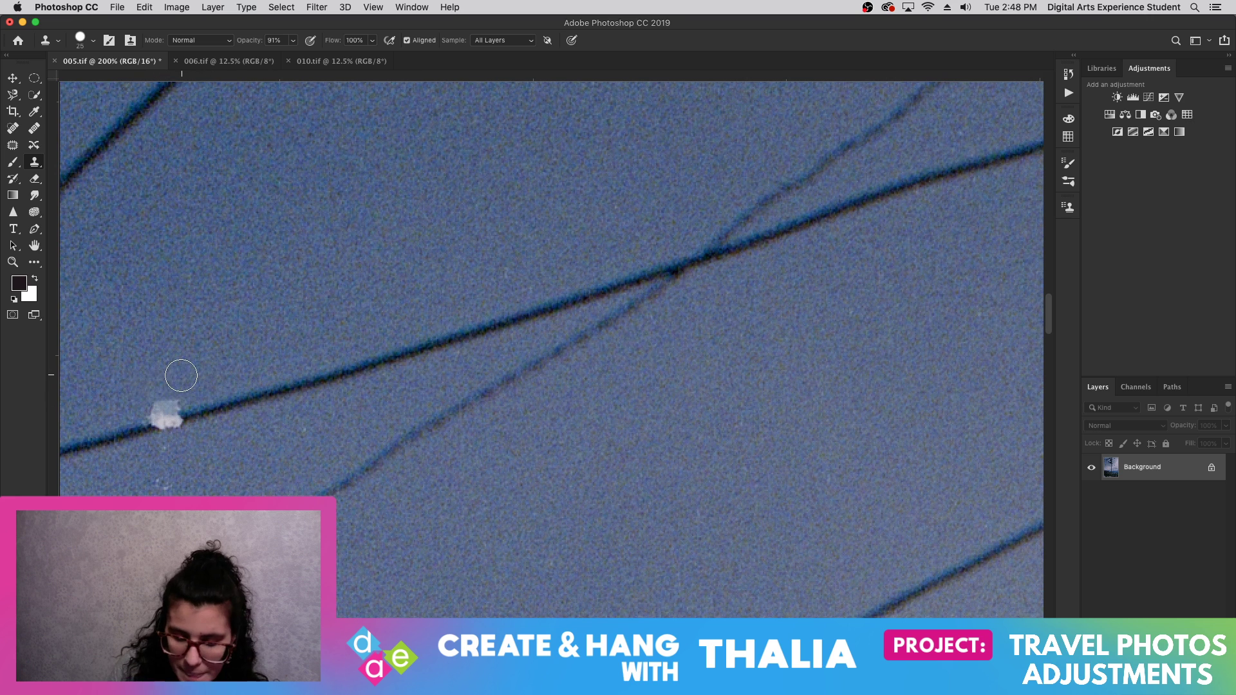
- Reduce the Clone Stamp brush size and rebuild the wire and adjoining sky across the rest of the white speck
key("bracketleft")
key("bracketleft")
key("bracketleft")
key("bracketleft")
key("bracketleft")
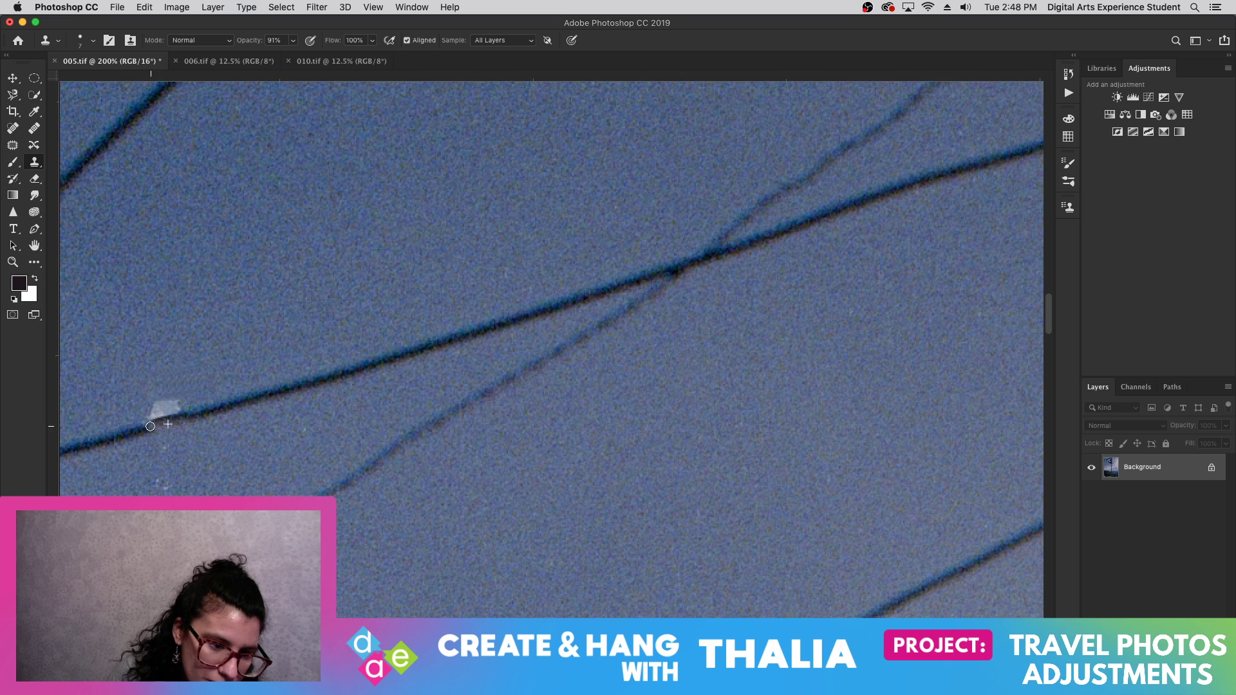
left_click_drag(150, 426, 150, 425)
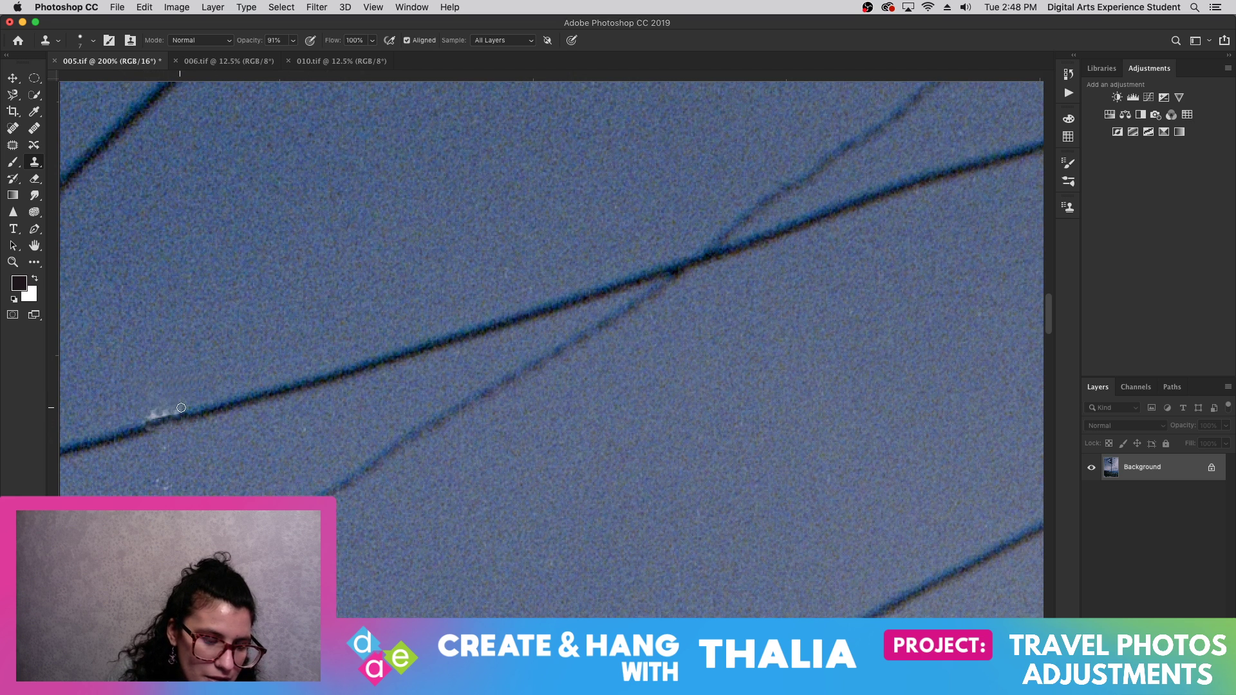
left_click_drag(156, 409, 182, 409)
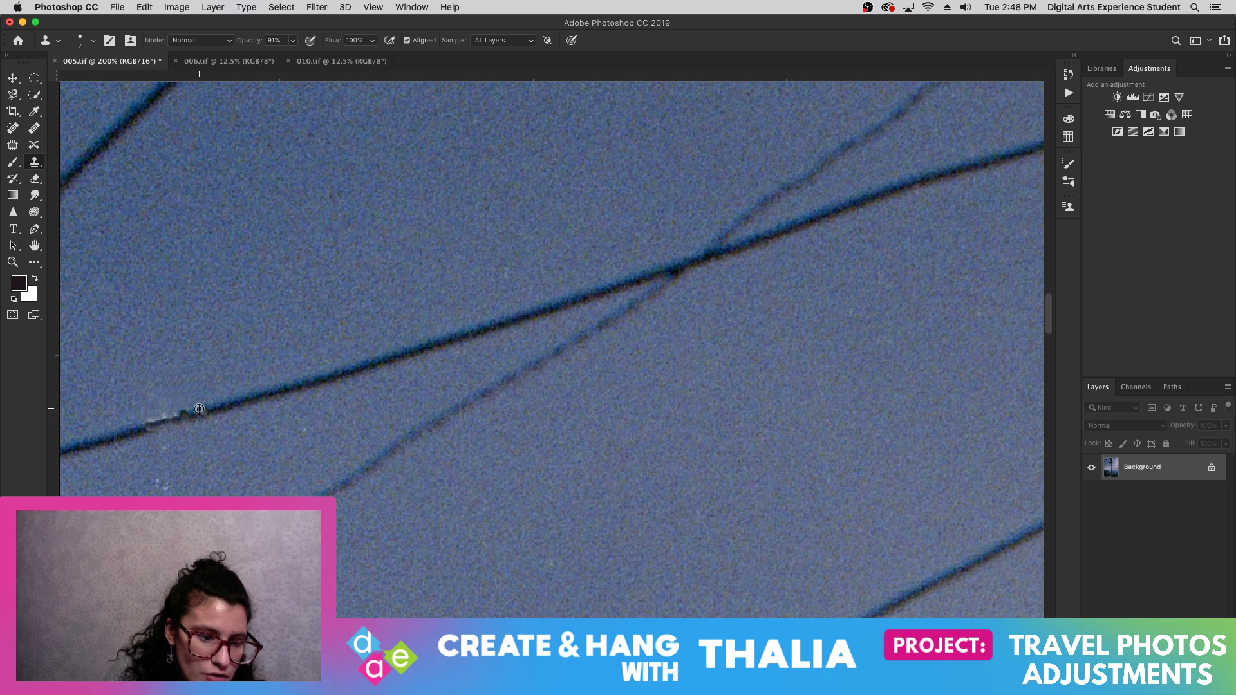
key("super+z")
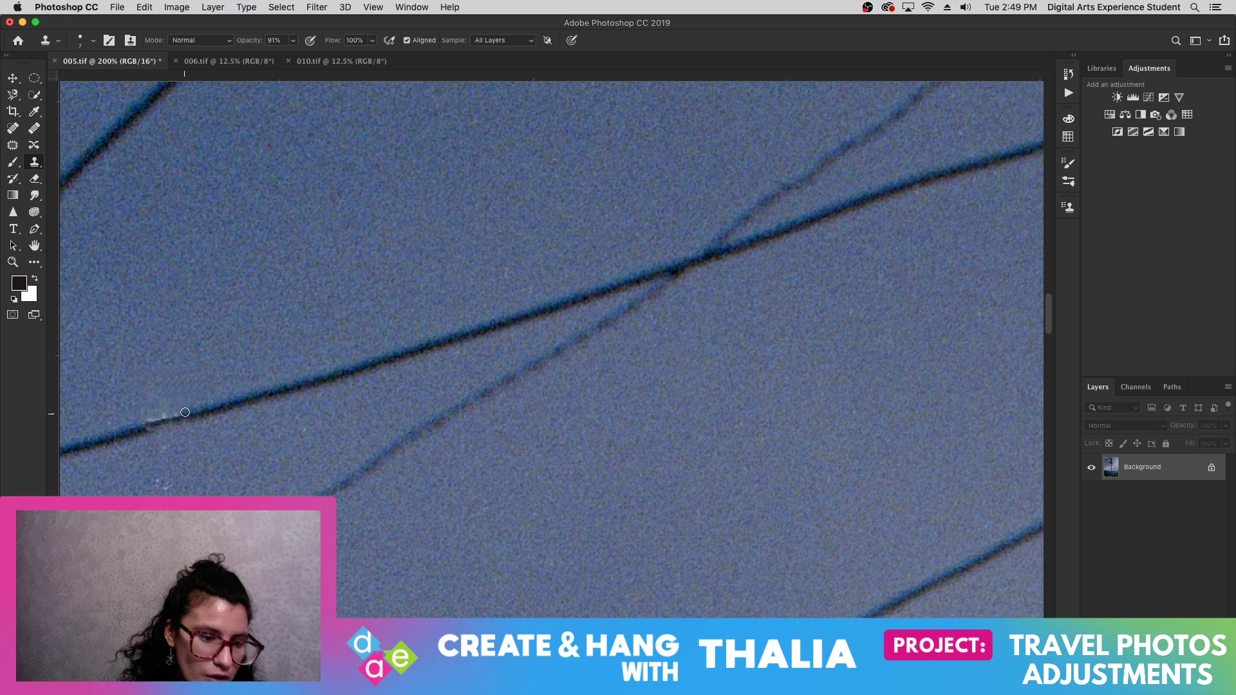
left_click_drag(185, 412, 152, 420)
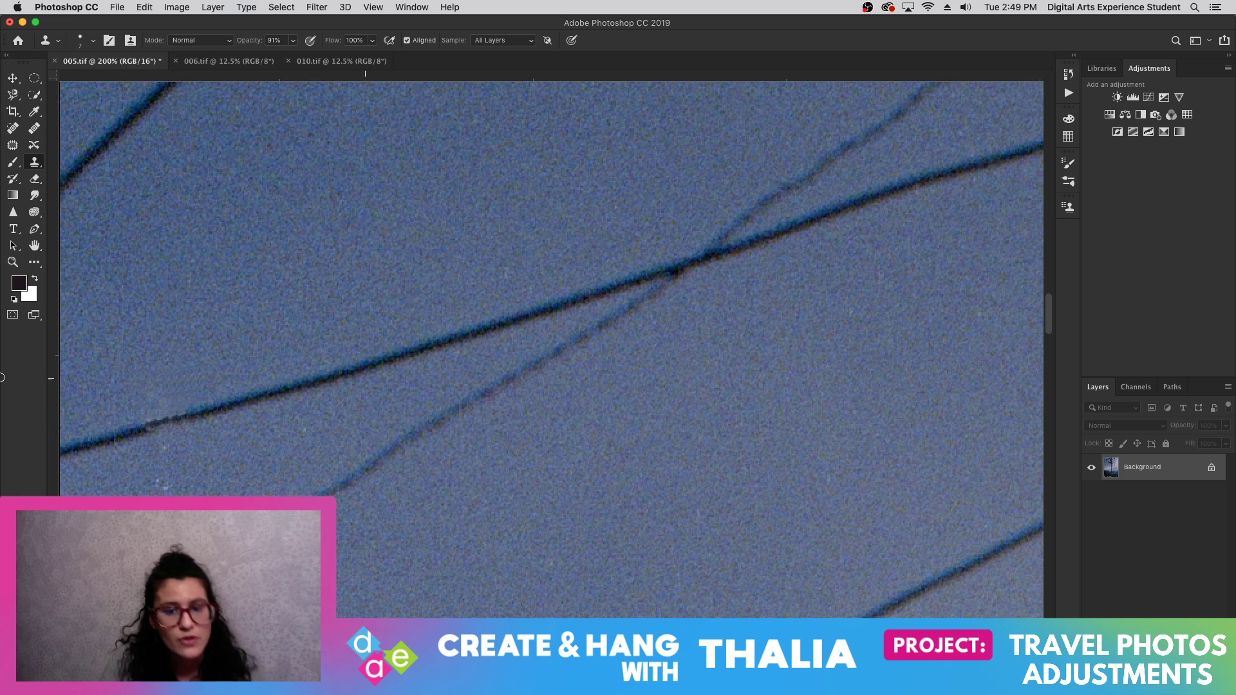
- Check the wire repair at several zoom levels and clone out the small white specks in the sky just below it
left_click(13, 262)
left_click(173, 256, "alt")
left_click(232, 277, "alt")
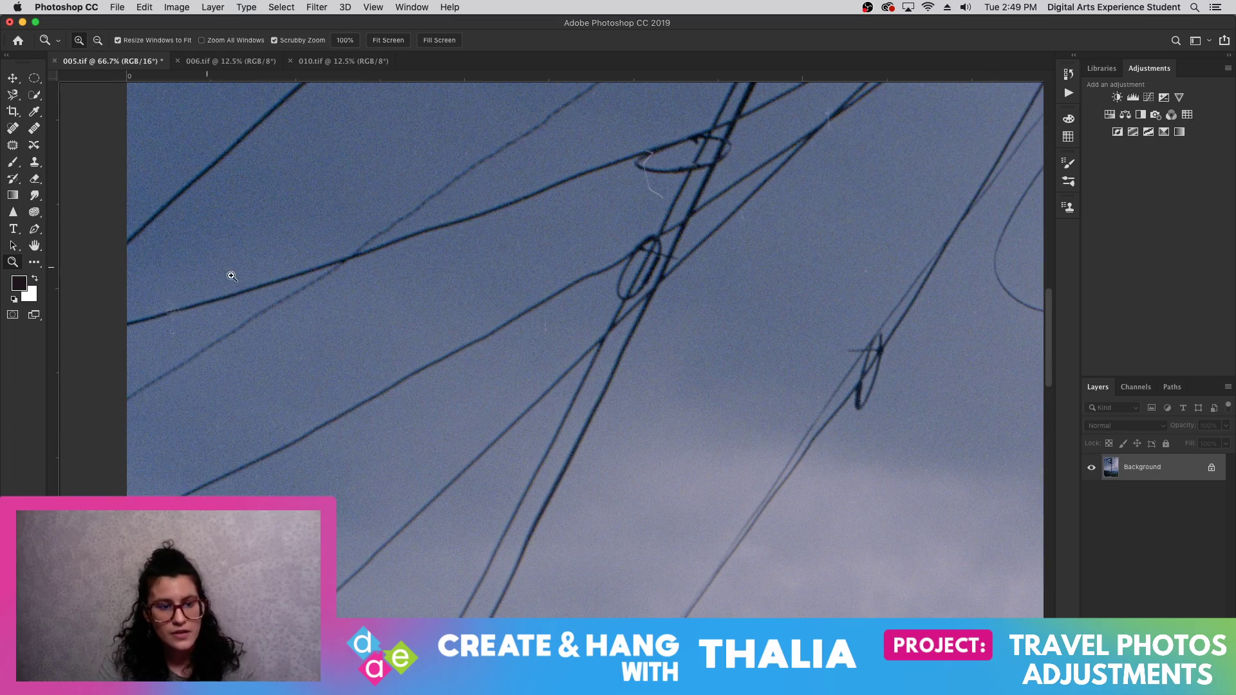
left_click(187, 309)
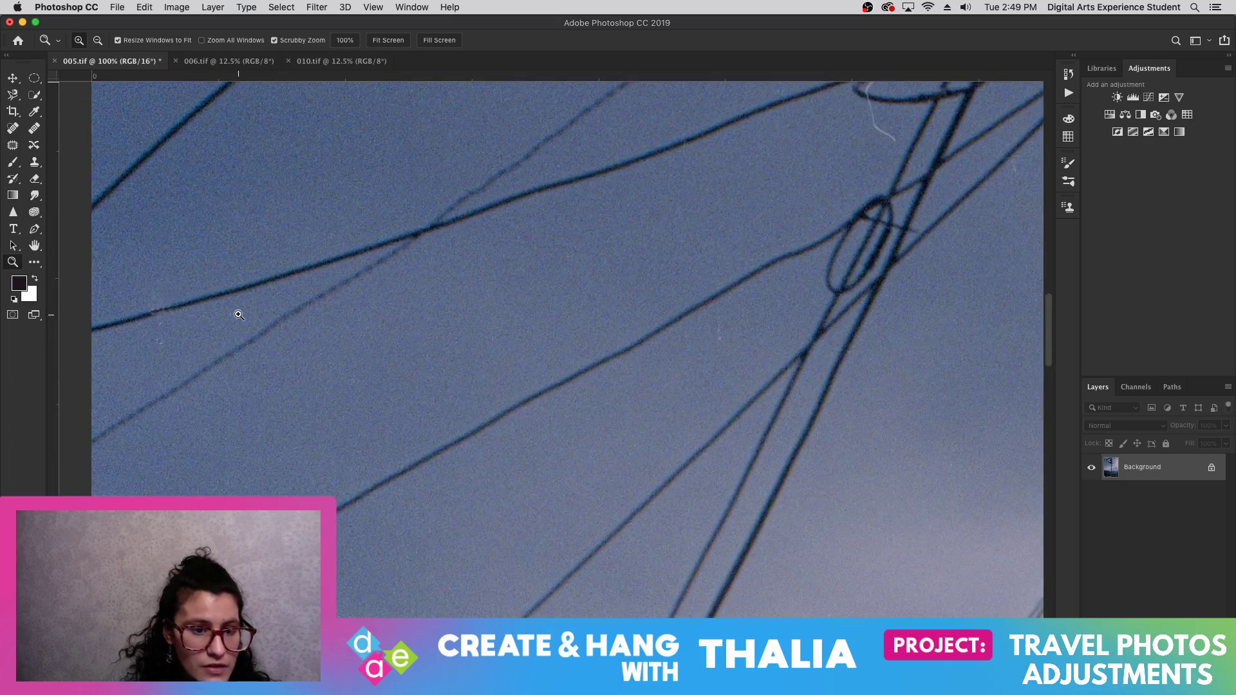
left_click(233, 322)
scroll(358, 359, "left", 10)
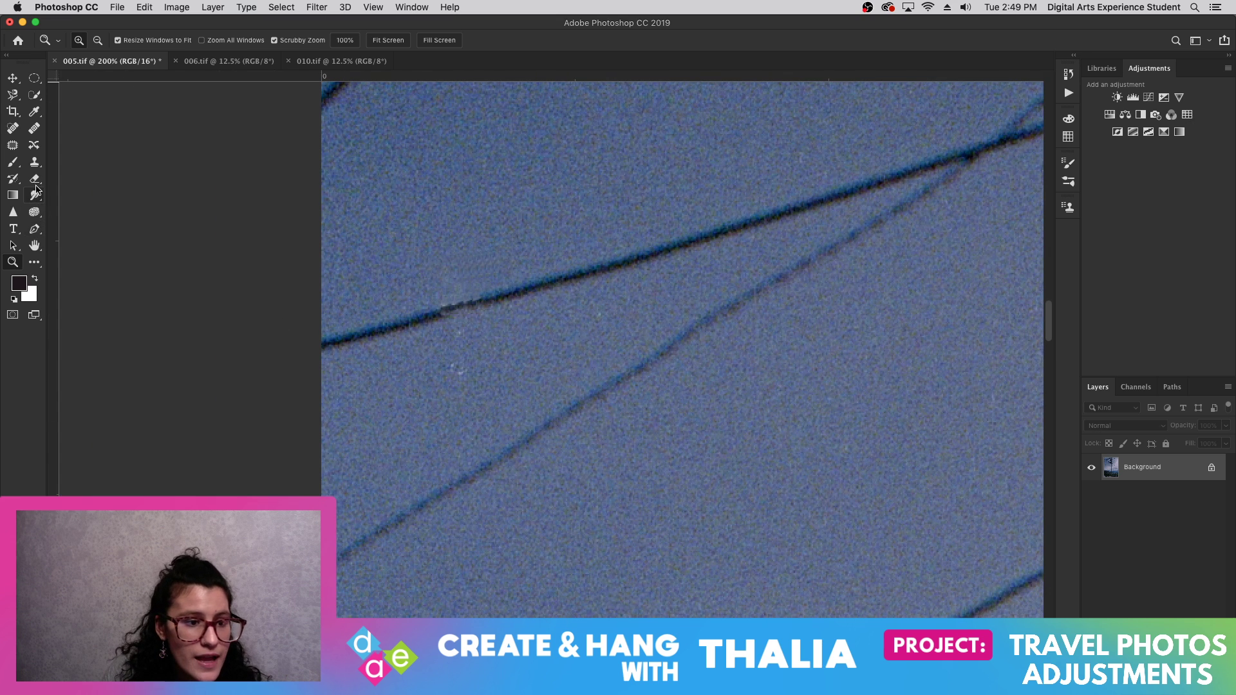
left_click(35, 179)
left_click(34, 162)
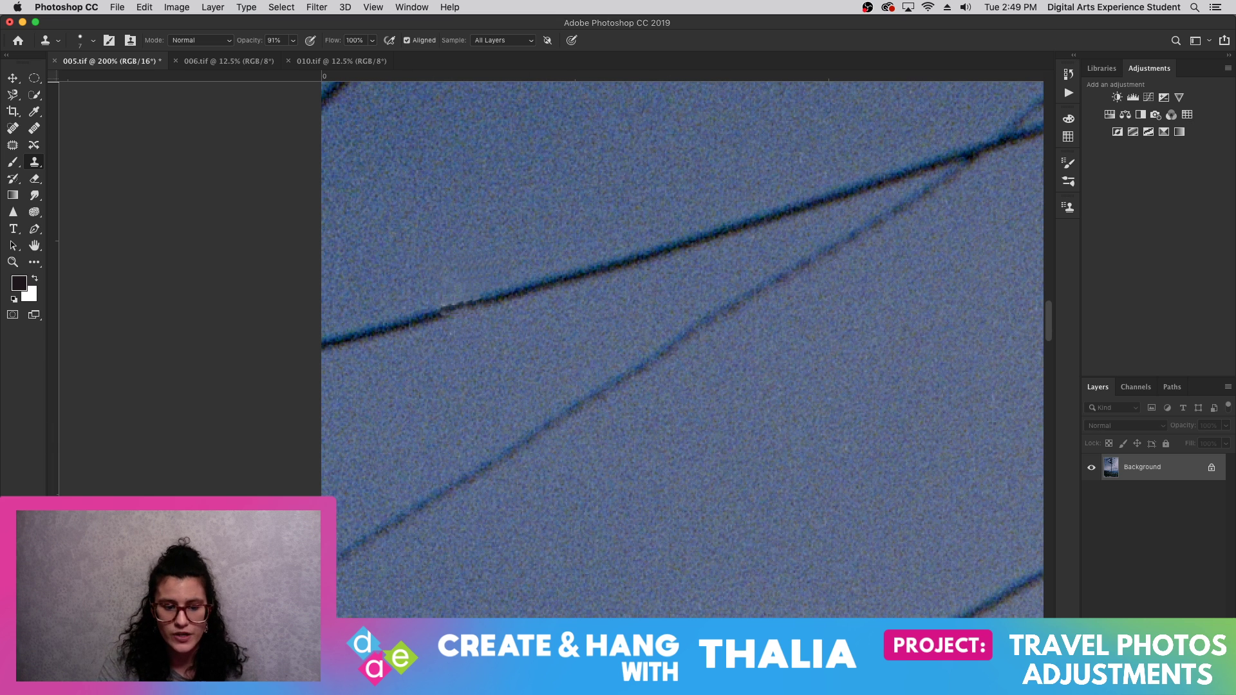
- Clone out the faint speck in the sky between the long diagonal wires, and continue checking the neighbouring sky for dust
scroll(682, 348, "right", 10)
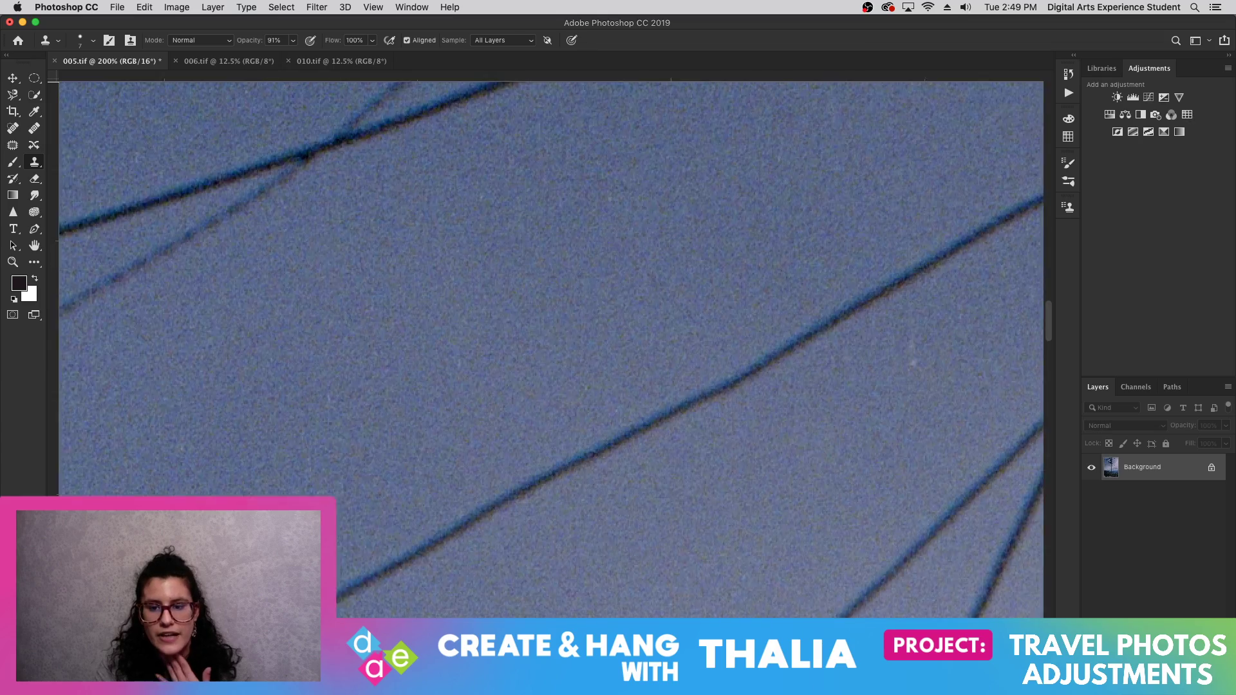
scroll(483, 352, "right", 8)
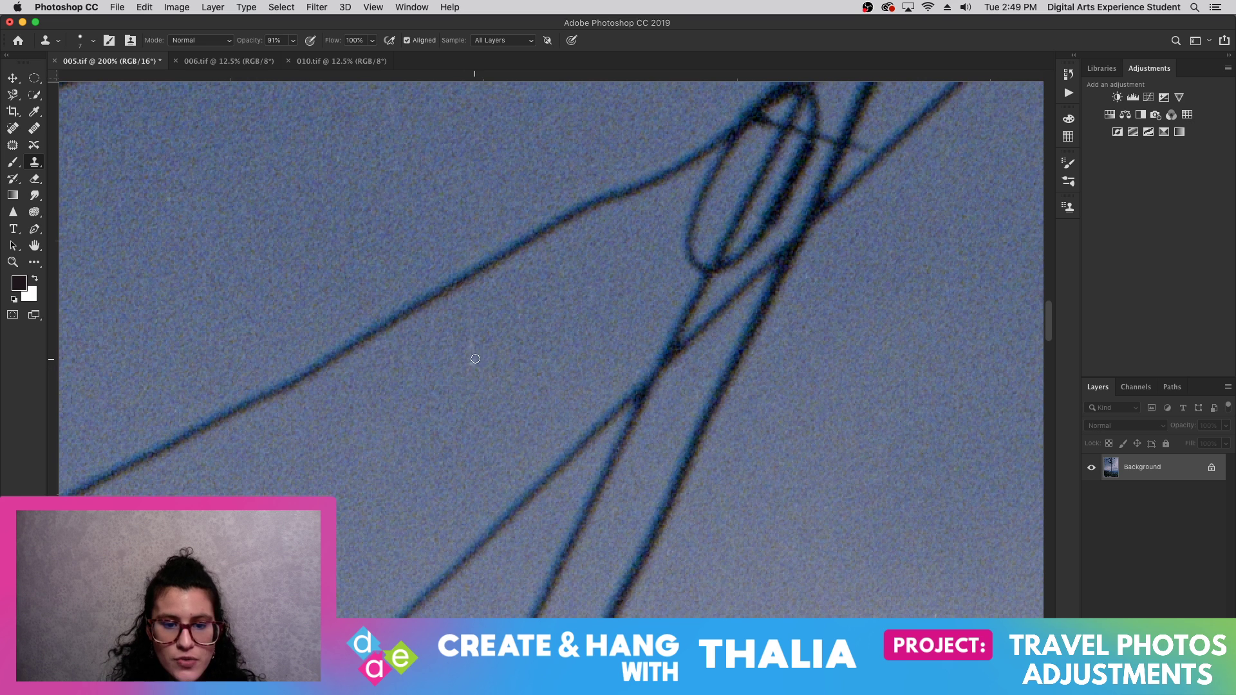
left_click(960, 7)
left_click_drag(1034, 31, 1029, 30)
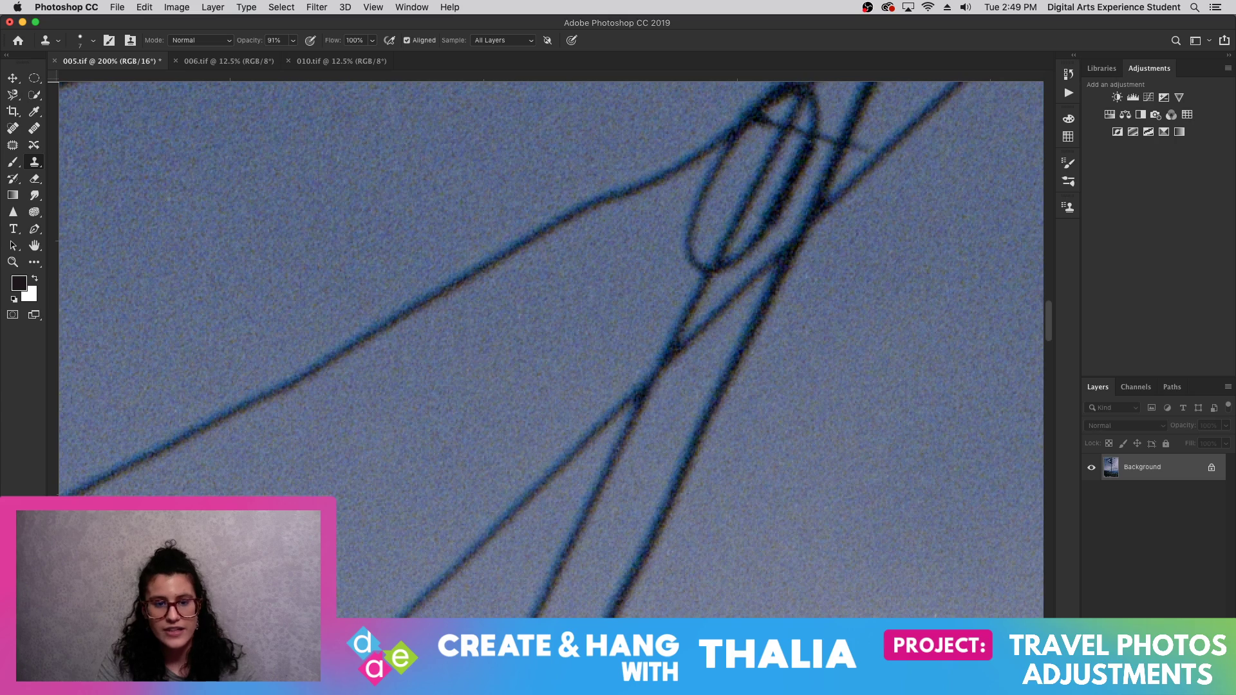
scroll(758, 330, "down", 5)
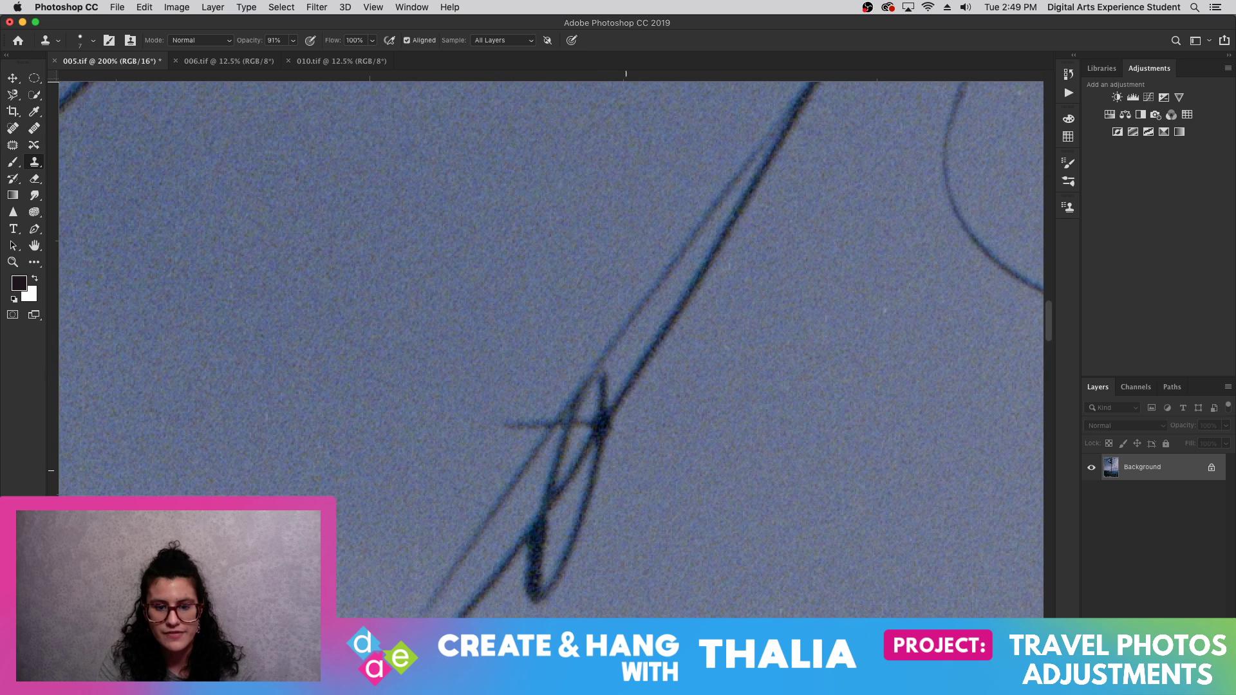
- Enlarge the Clone Stamp brush and sample the distant blue hillside beside the pole to retouch the small light specks there
scroll(428, 290, "right", 10)
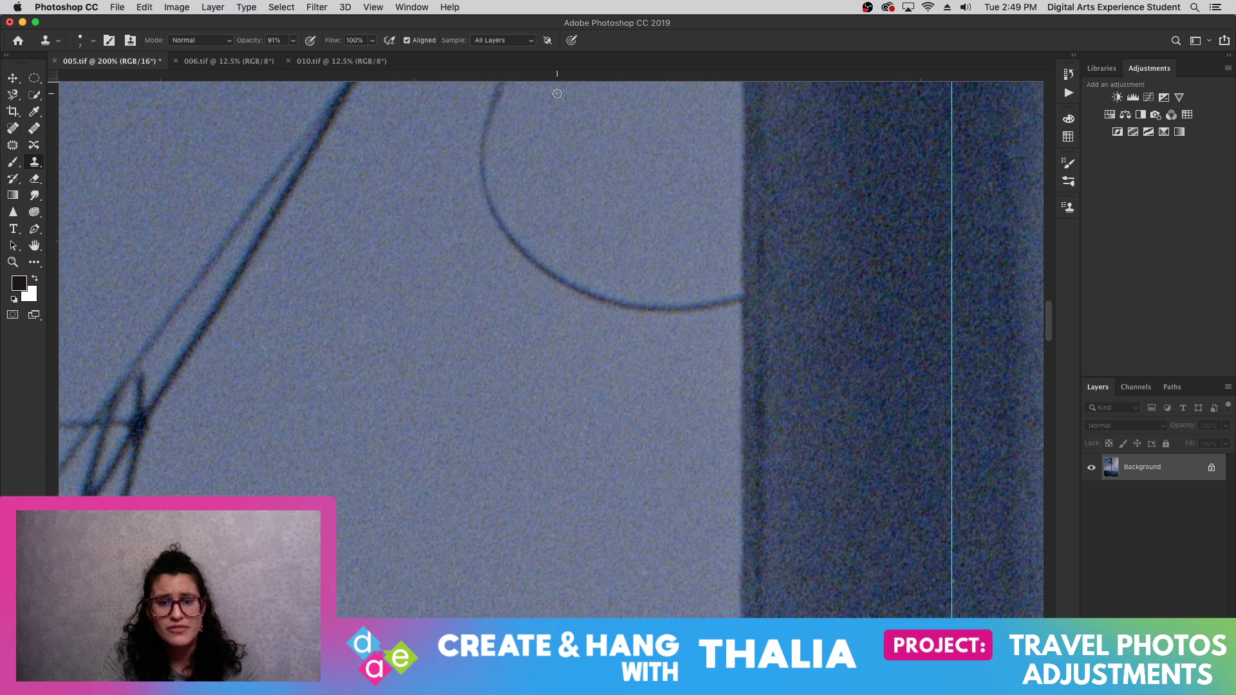
left_click(13, 262)
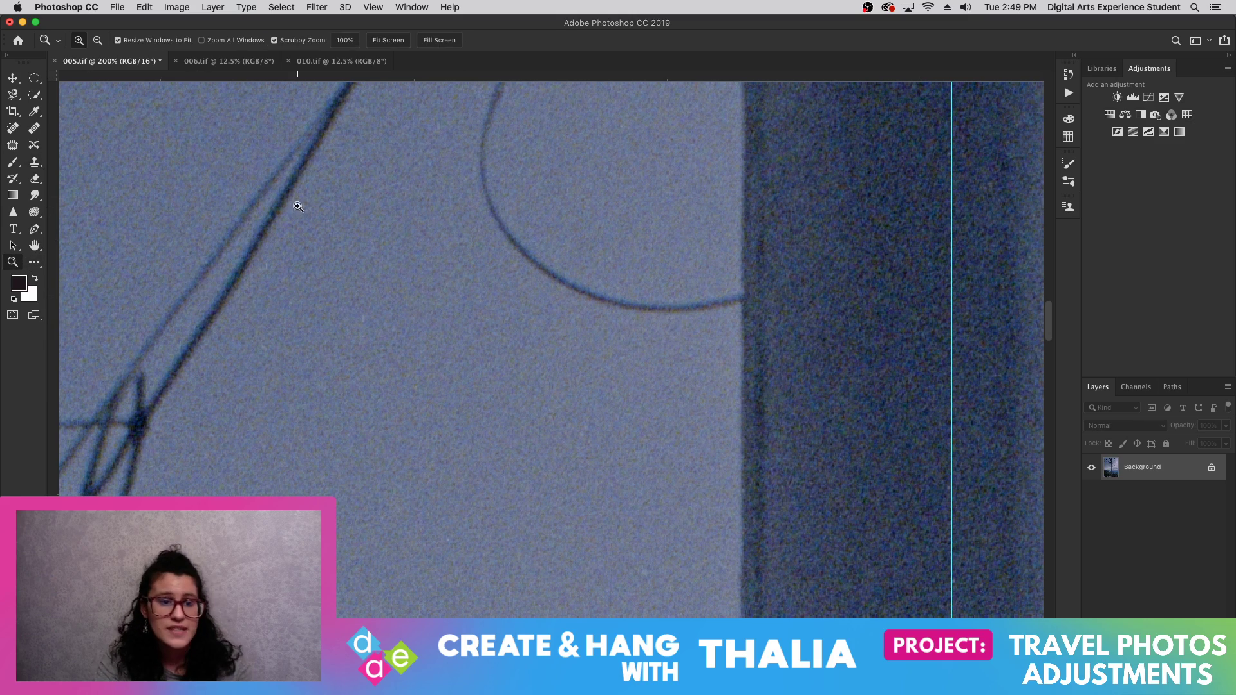
left_click(299, 206, "alt")
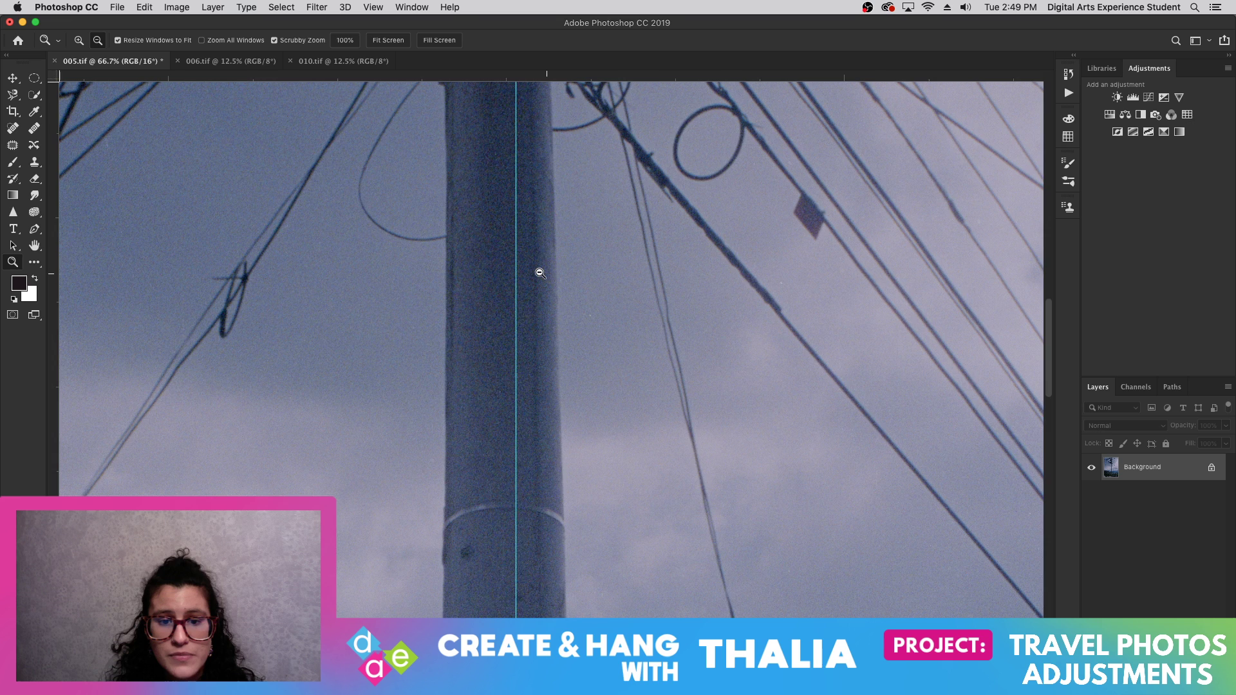
left_click(541, 273, "alt")
left_click(545, 275, "alt")
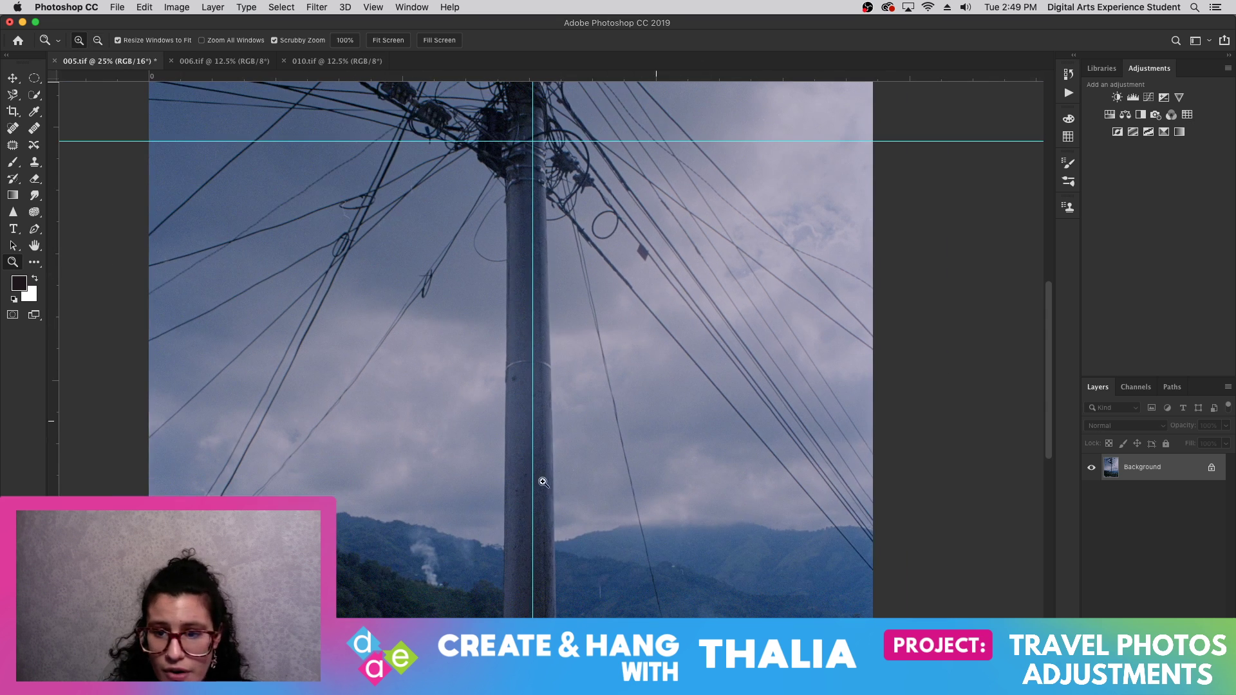
scroll(528, 495, "down", 2)
scroll(522, 500, "down", 10)
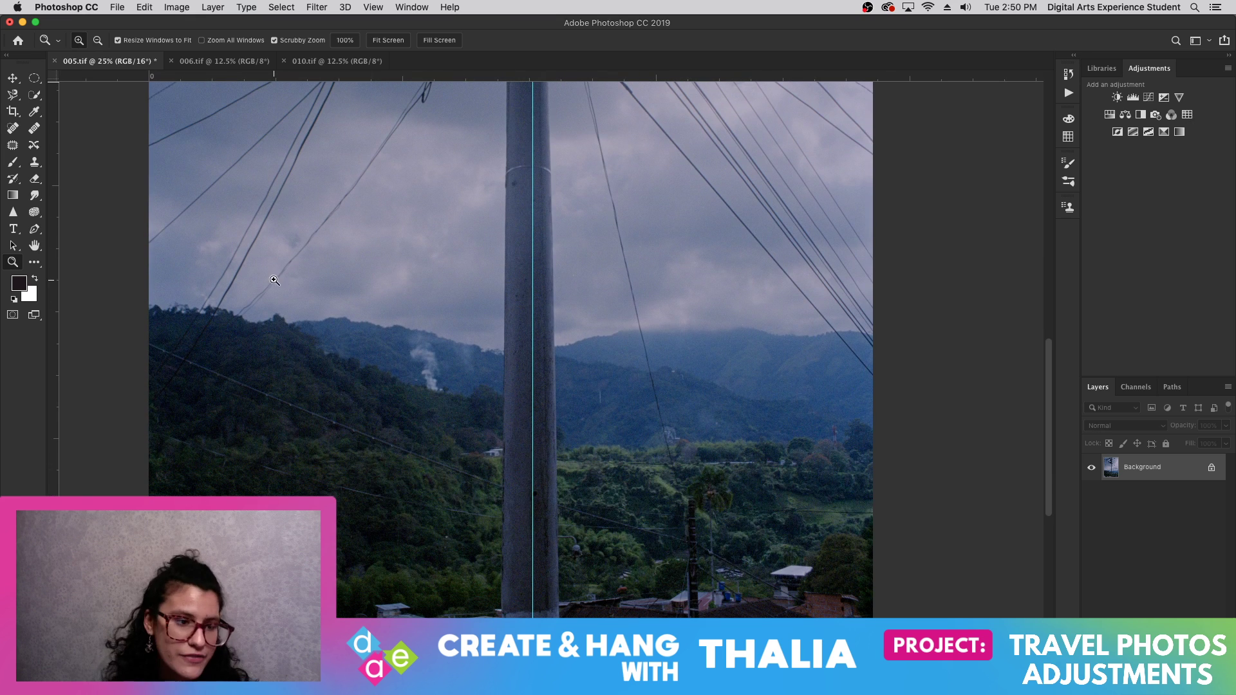
left_click(35, 161)
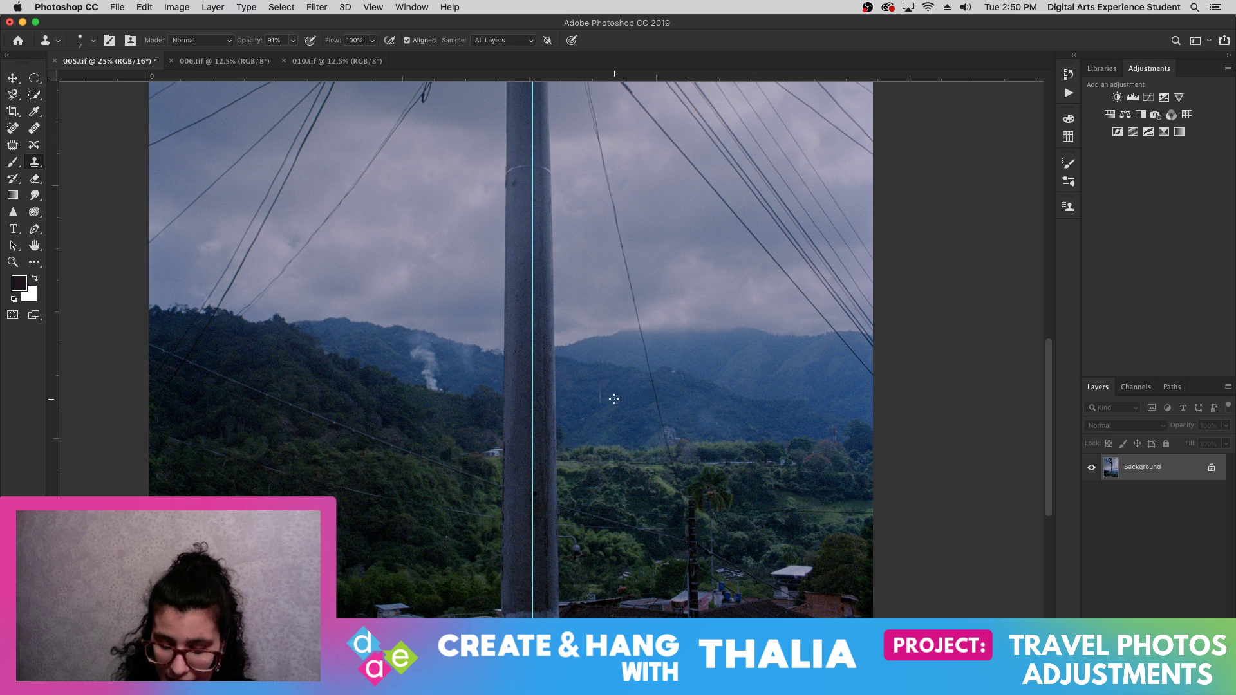
key("bracketright")
key("bracketright")
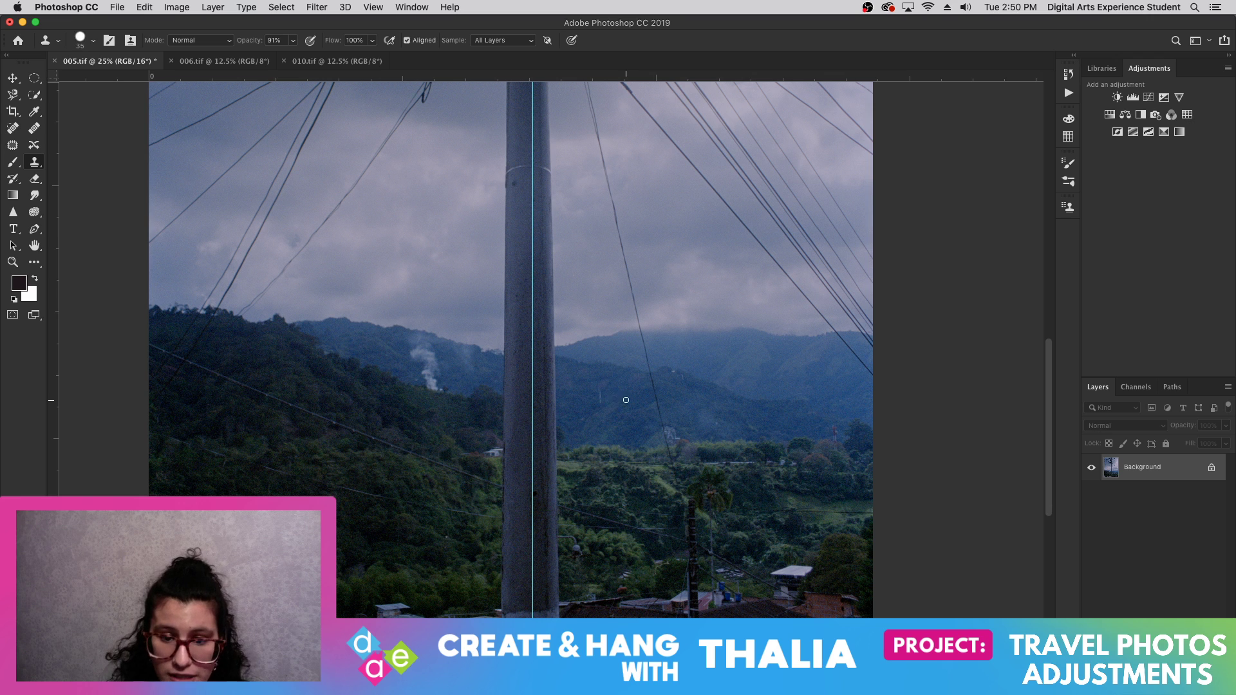
left_click(610, 396, "alt")
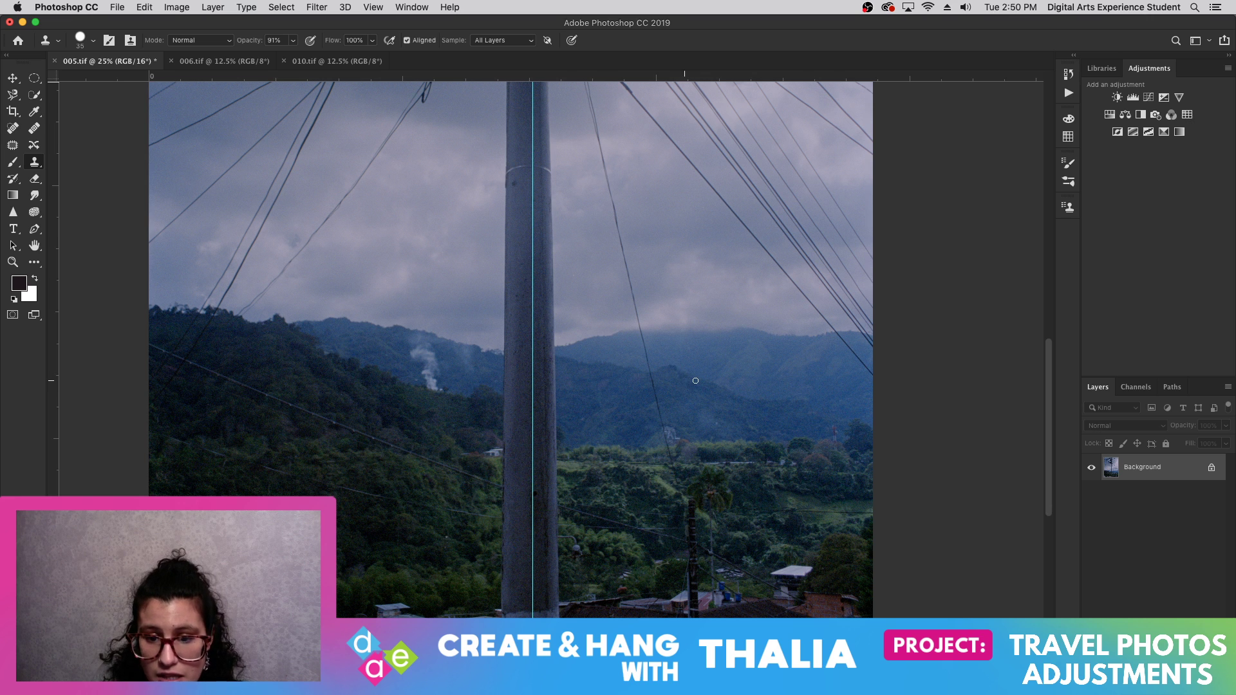
- Examine the hills, sky, wires and rooftops across the photo at 25% zoom for remaining dust
scroll(461, 543, "down", 1)
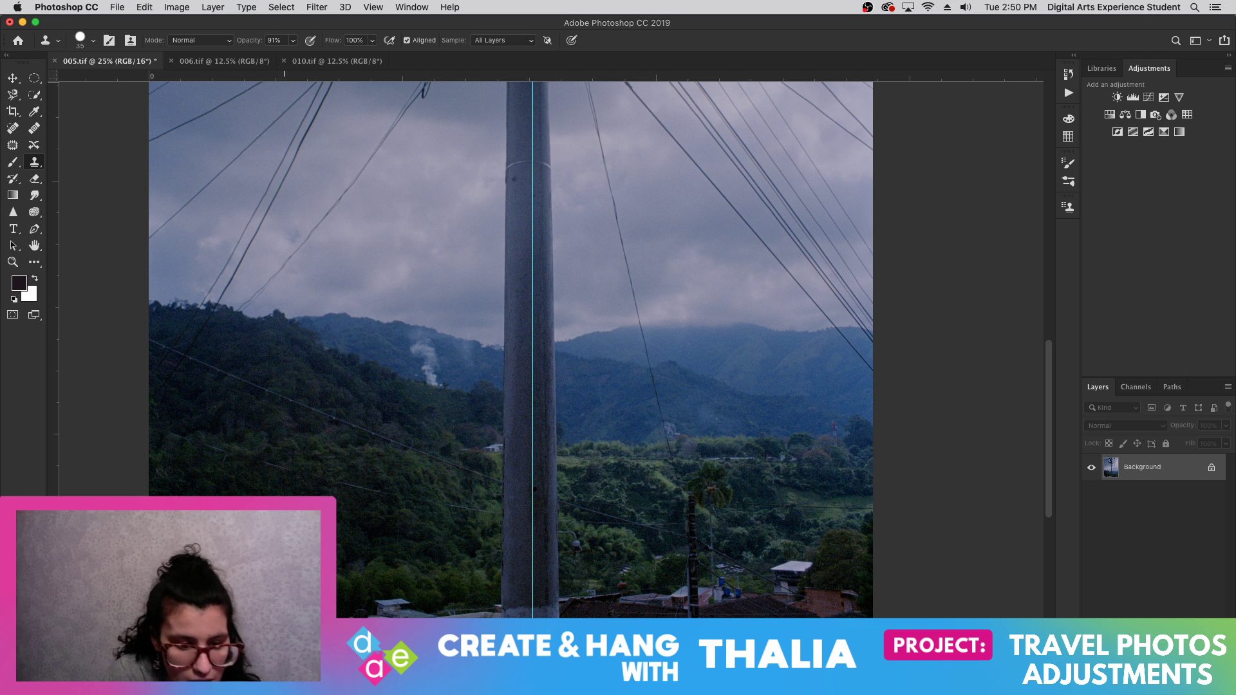
scroll(556, 344, "left", 3)
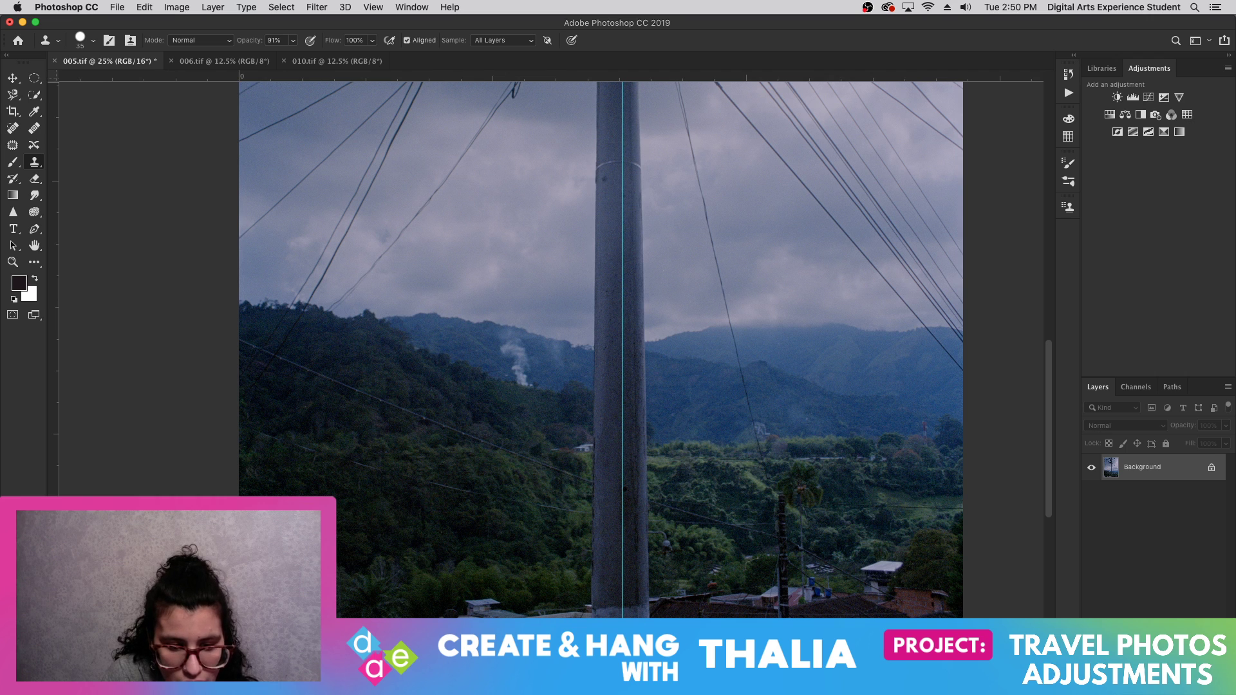
scroll(601, 348, "right", 3)
scroll(504, 347, "right", 1)
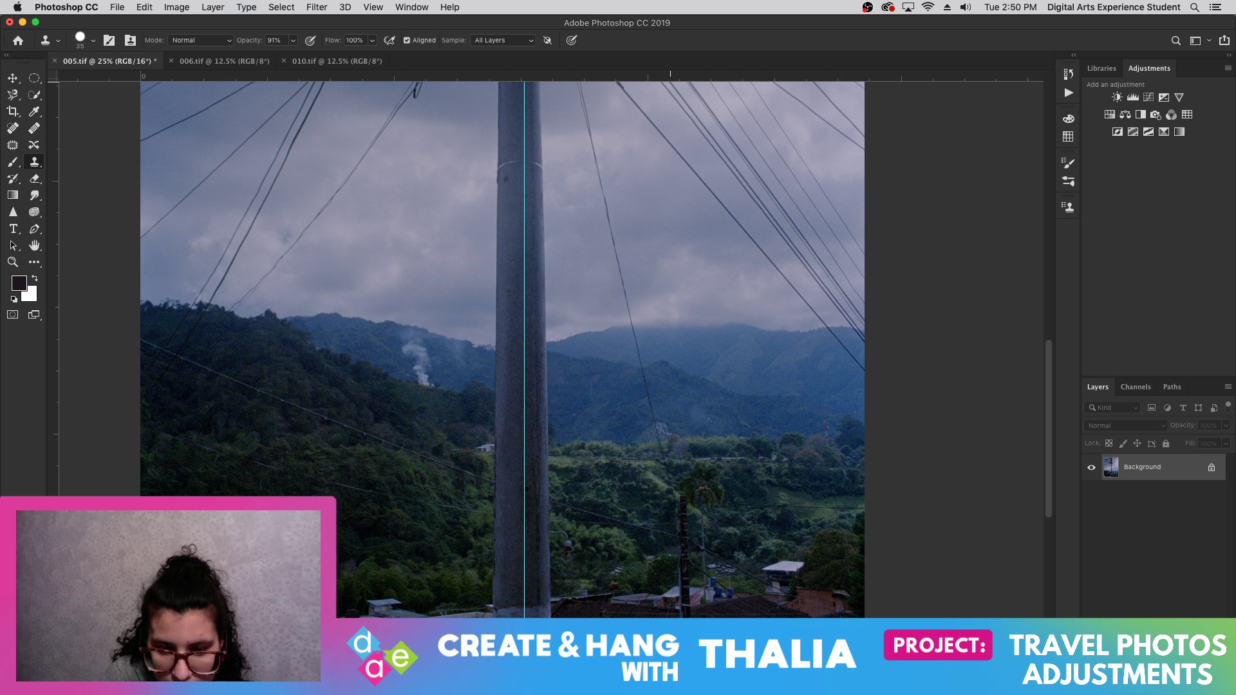
scroll(503, 348, "right", 3)
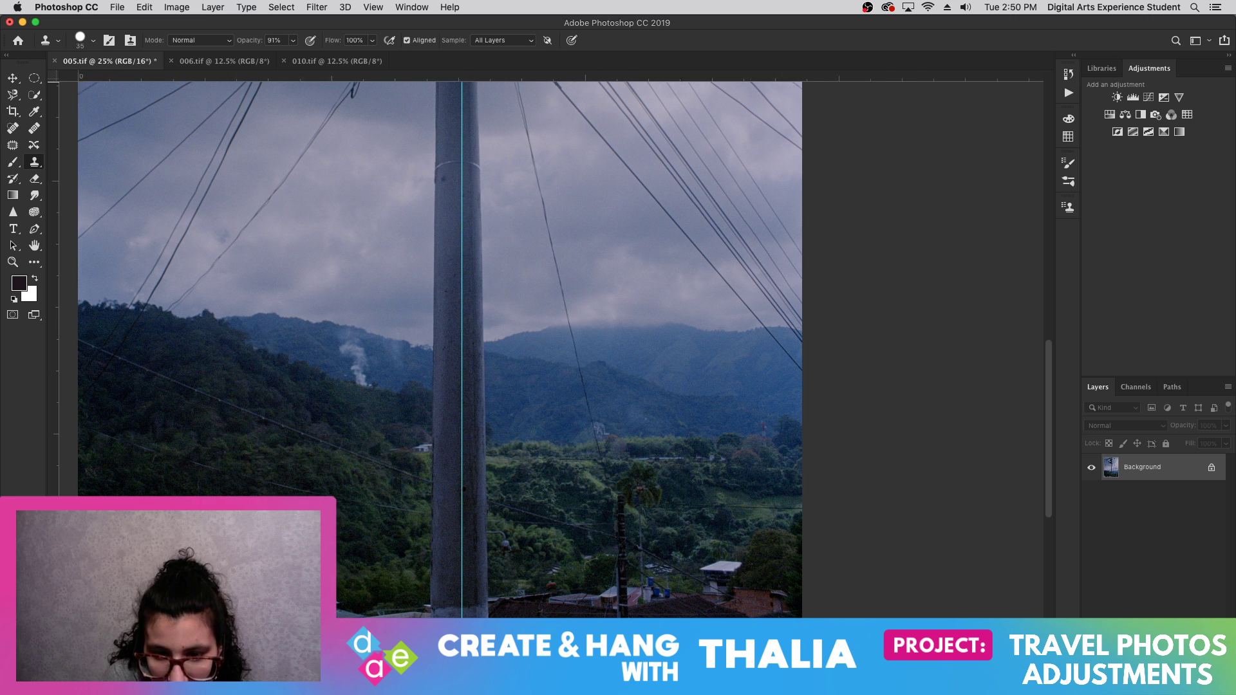
scroll(502, 348, "left", 3)
scroll(882, 586, "right", 1)
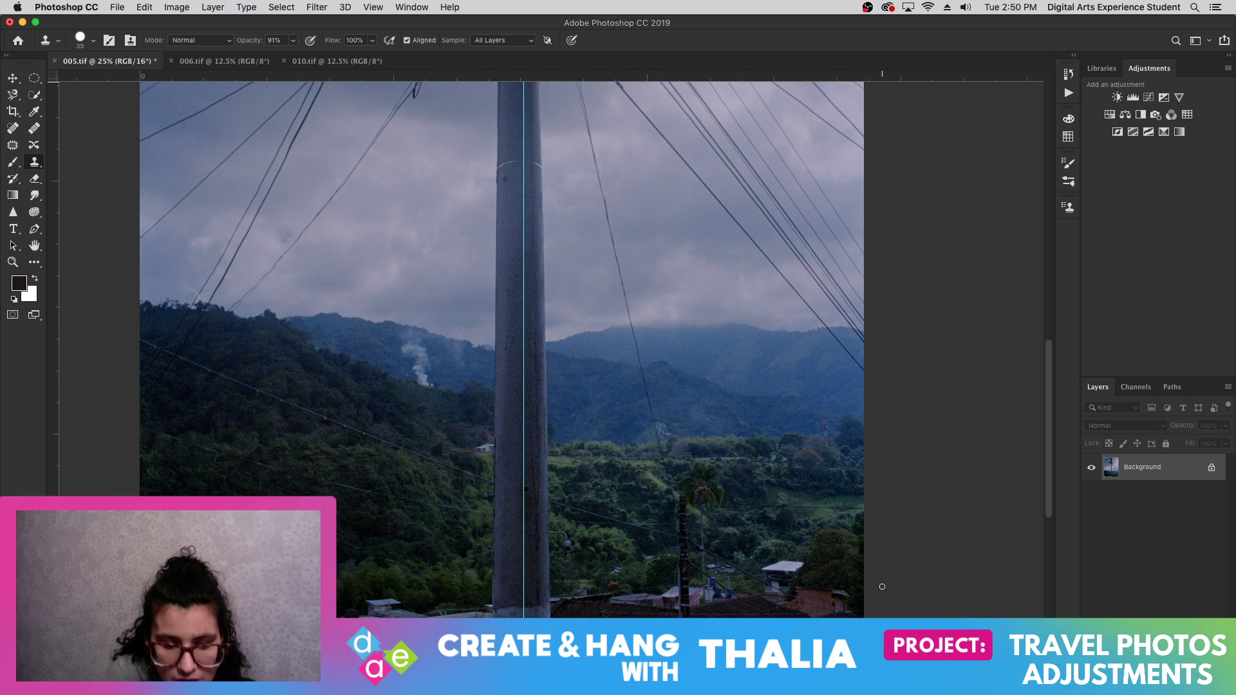
scroll(1053, 483, "up", 2)
scroll(1053, 483, "down", 3)
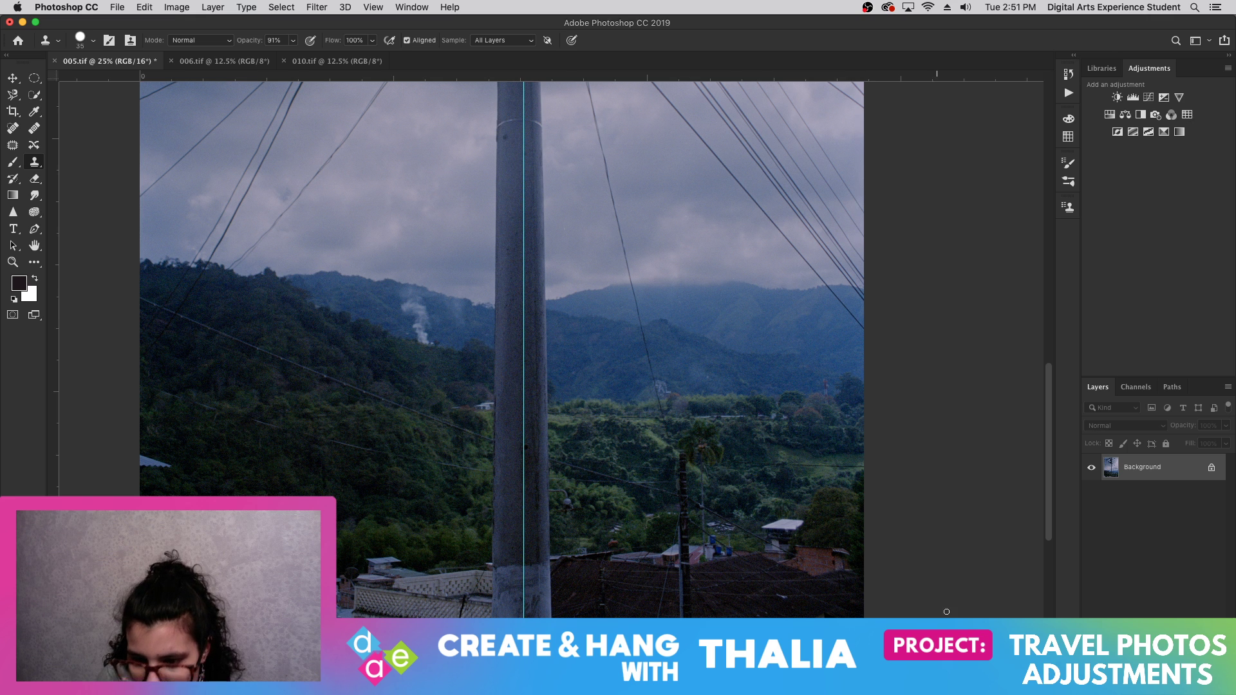
scroll(1022, 268, "up", 10)
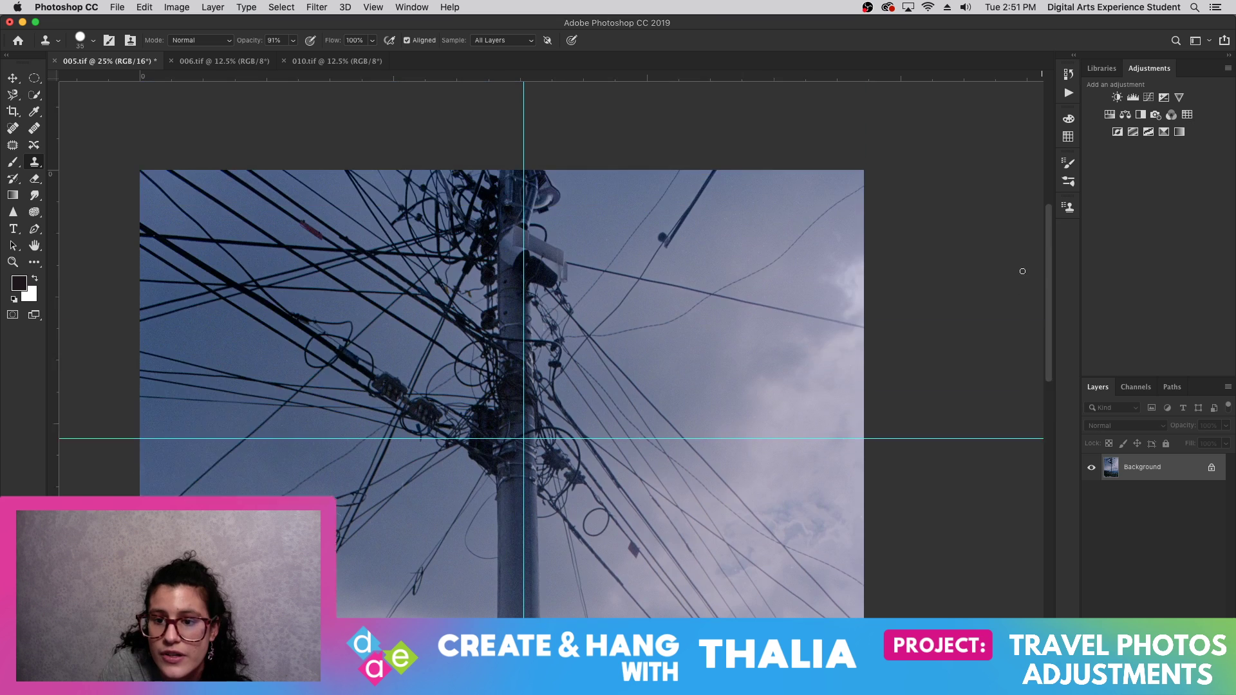
scroll(1004, 360, "down", 6)
scroll(72, 313, "up", 1)
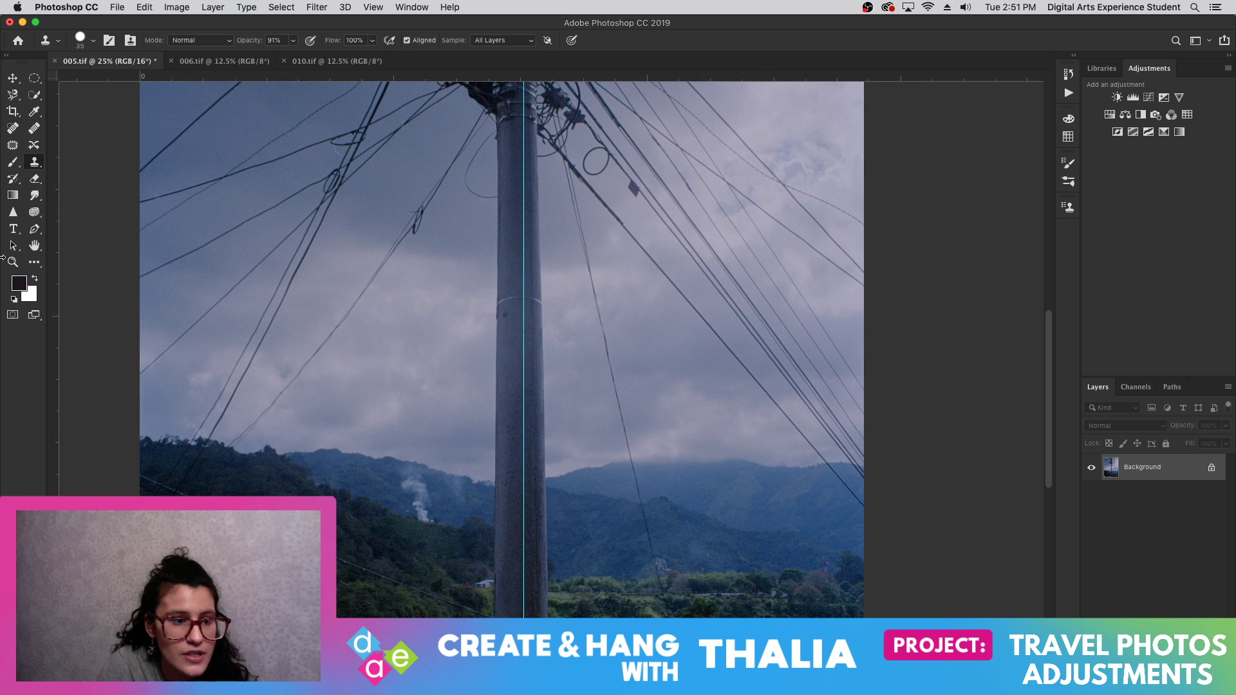
- View the photo at 12.5% zoom and move both the horizontal and vertical guides off the image onto the surrounding canvas area
left_click(13, 262)
left_click(95, 249, "alt")
left_click(95, 250, "alt")
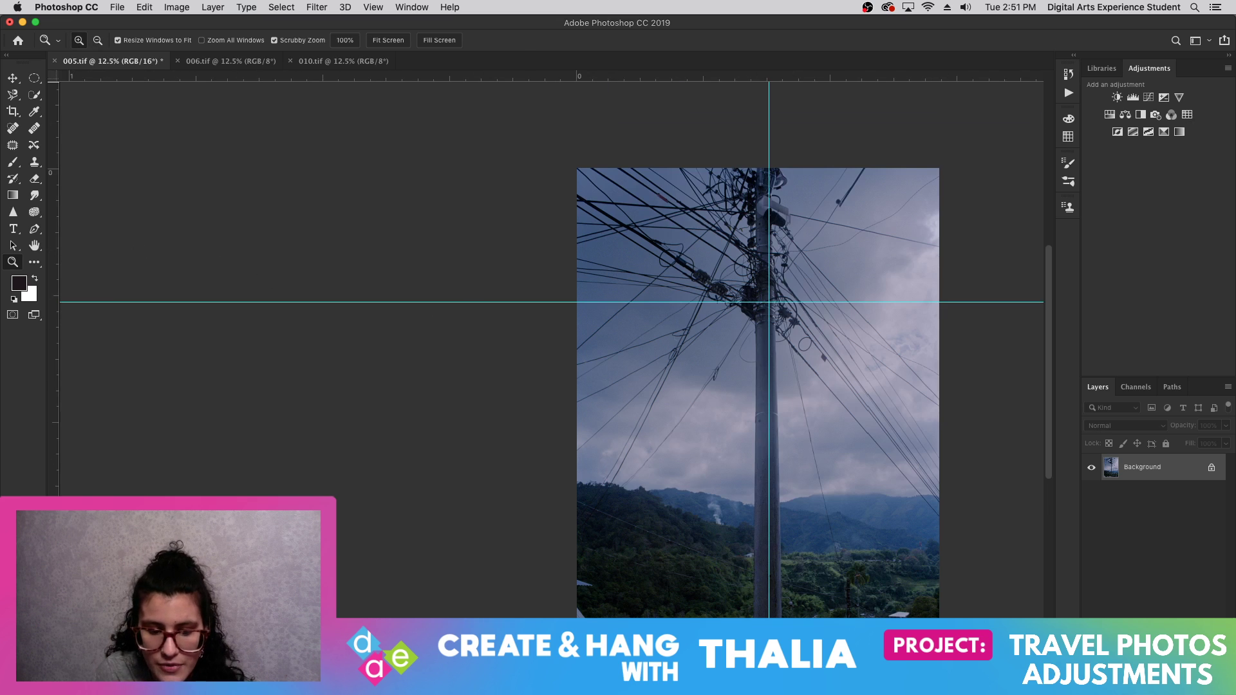
left_click(493, 570)
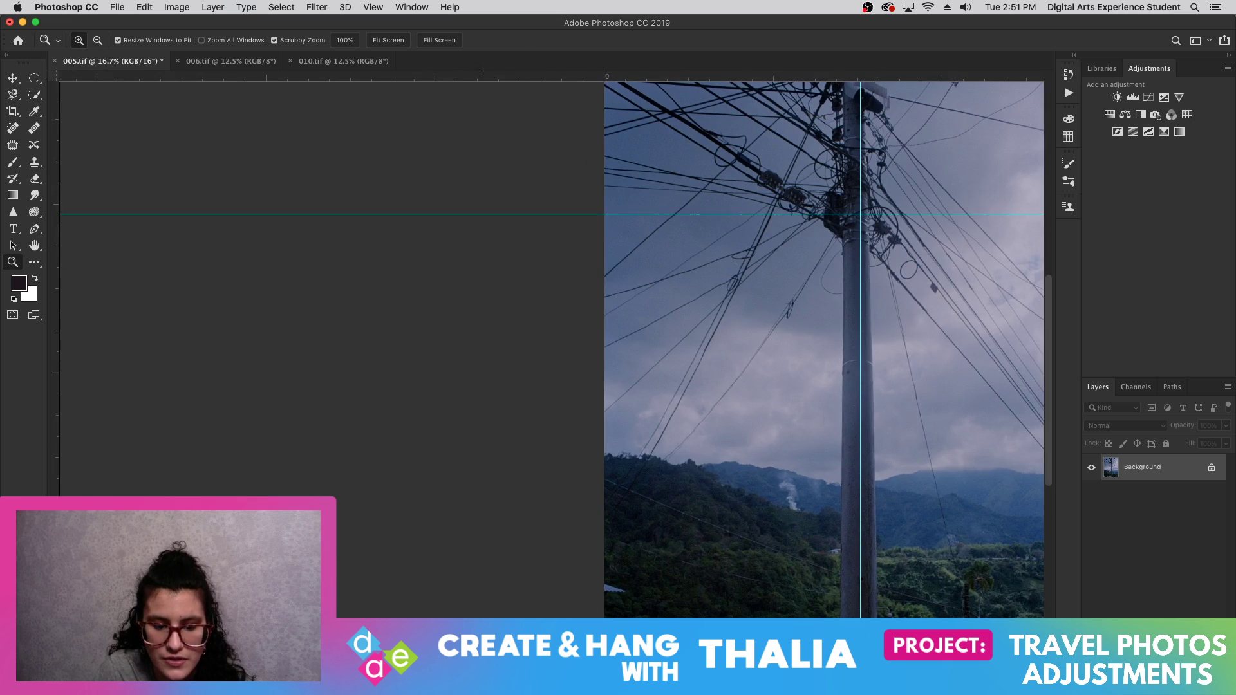
scroll(502, 615, "down", 3)
scroll(503, 615, "right", 5)
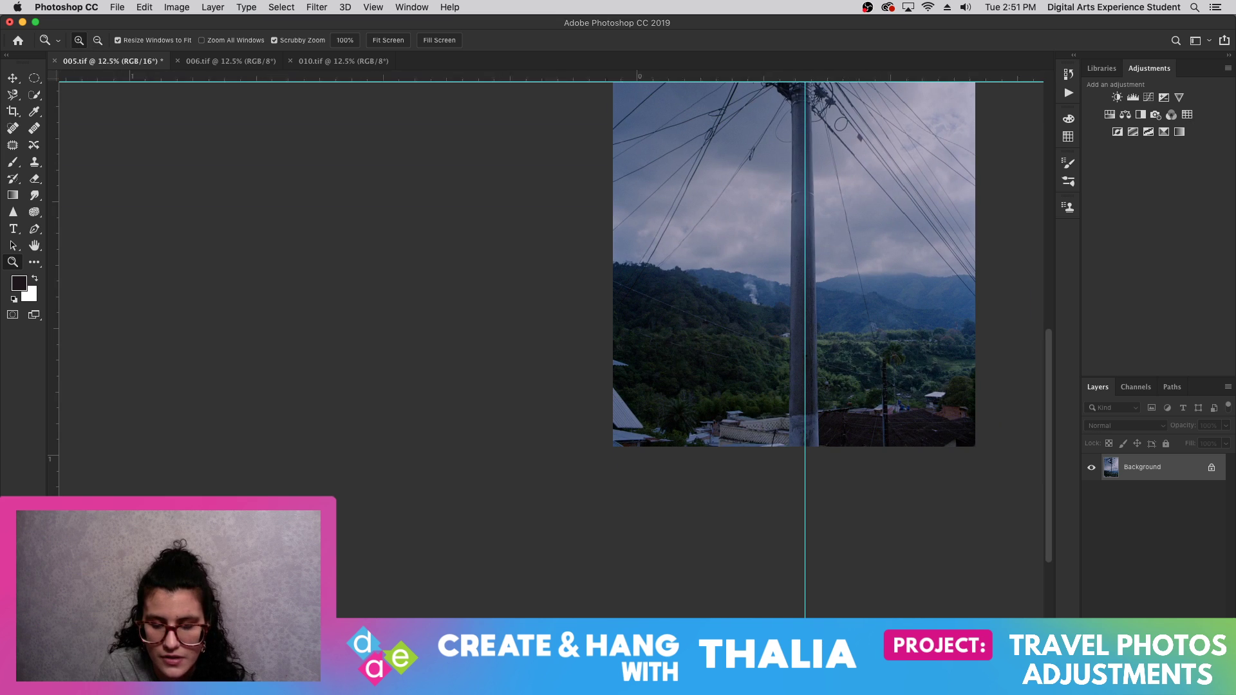
left_click(496, 552, "alt")
scroll(489, 552, "up", 3)
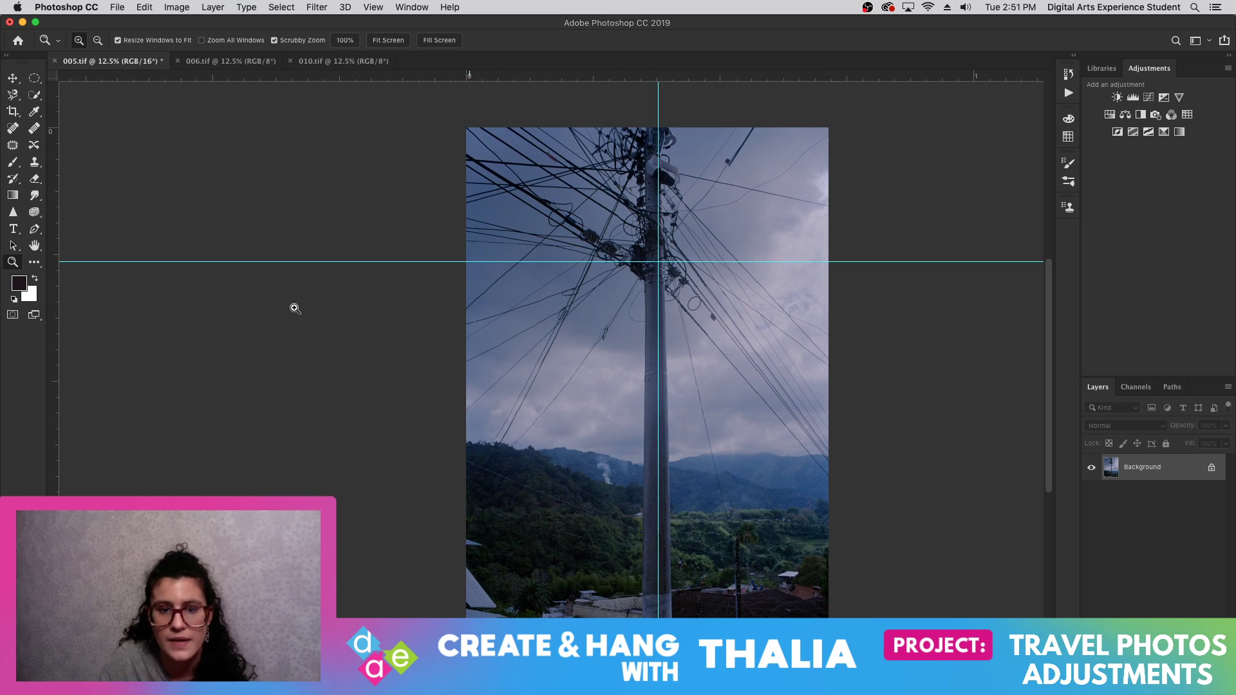
left_click(16, 79)
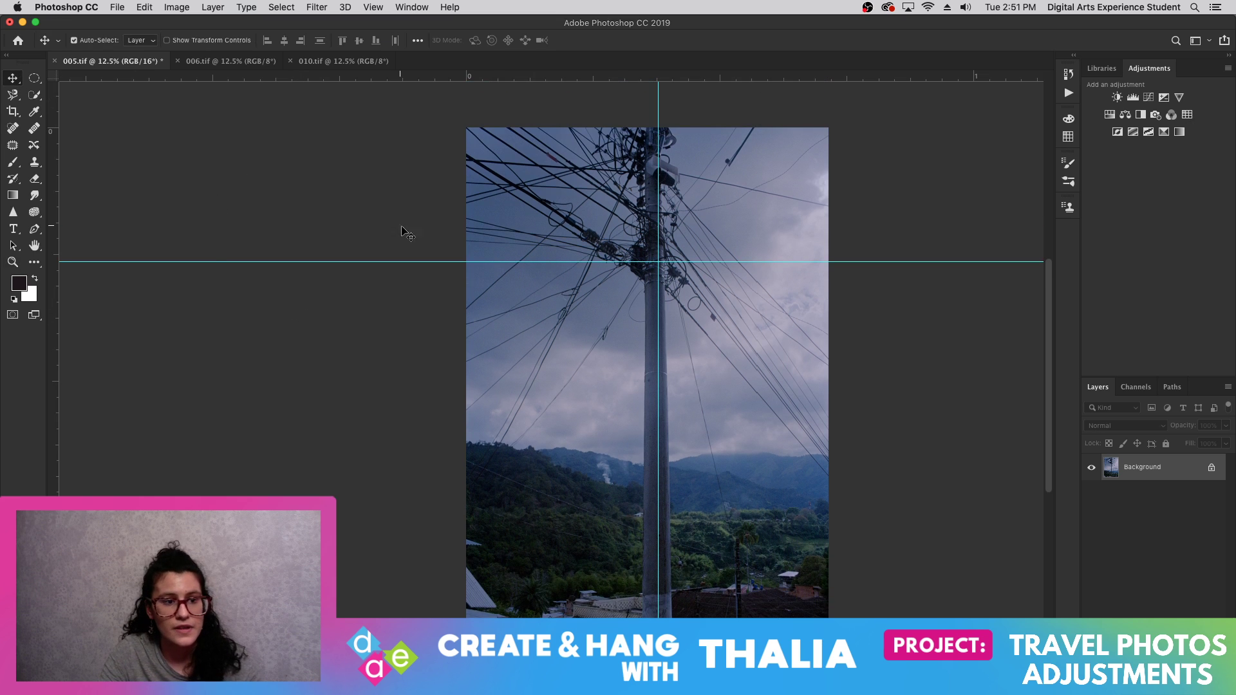
double_click(124, 262)
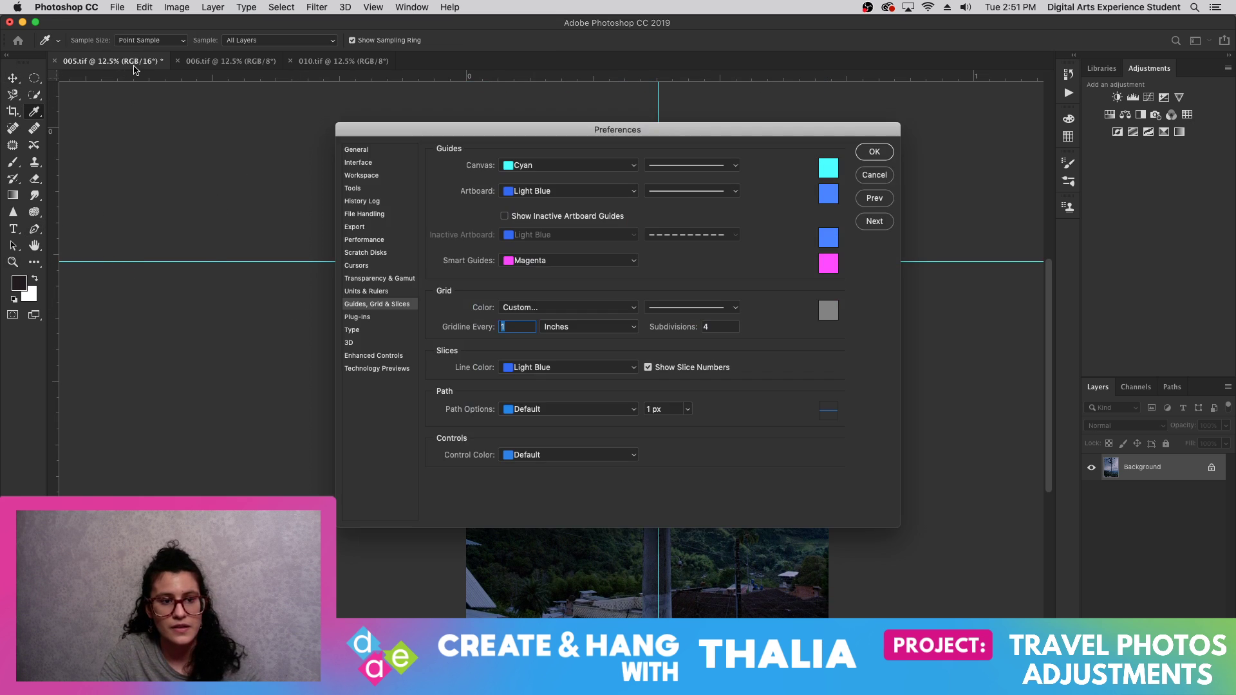
left_click(872, 174)
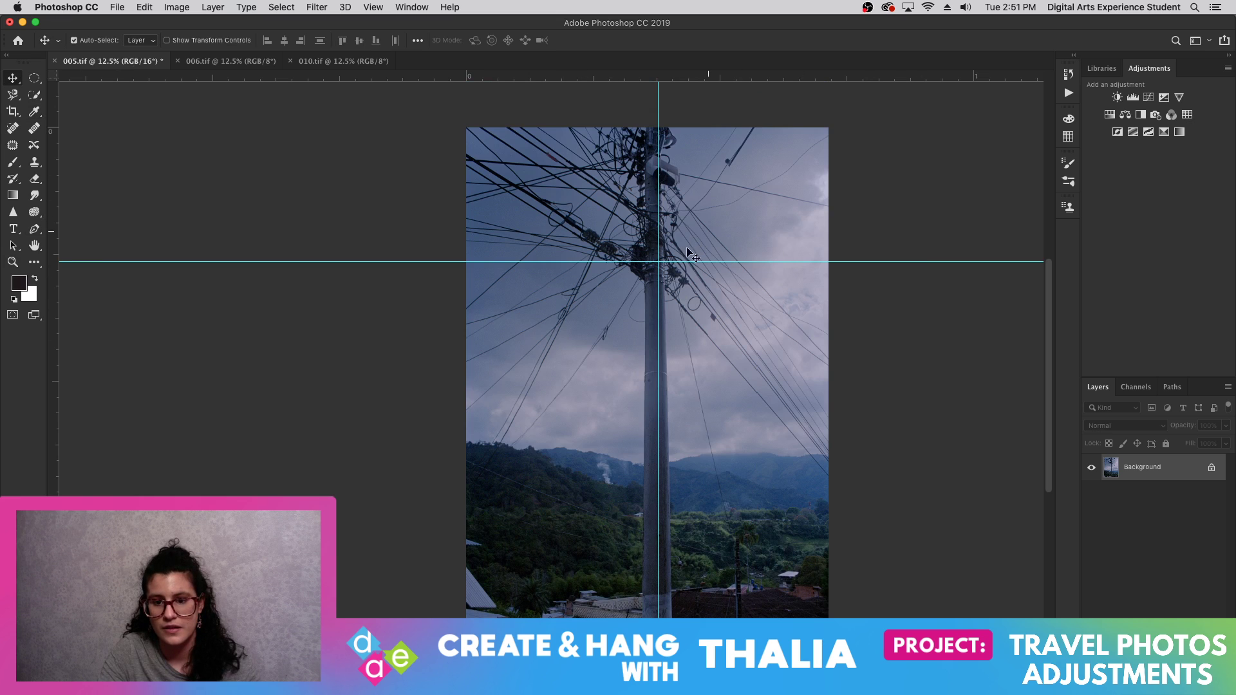
left_click_drag(681, 261, 1006, 264)
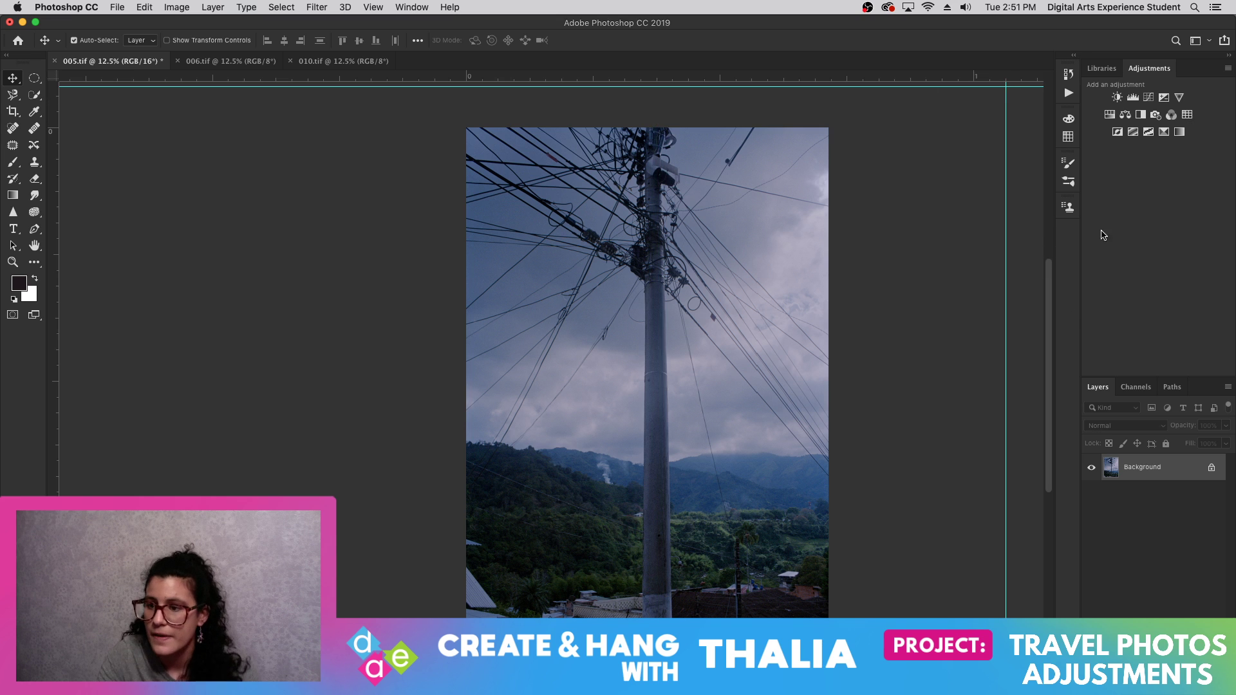
- Add a Curves adjustment layer, nudge the RGB black point inward and set the white point to input 199, output 251
left_click(1150, 97)
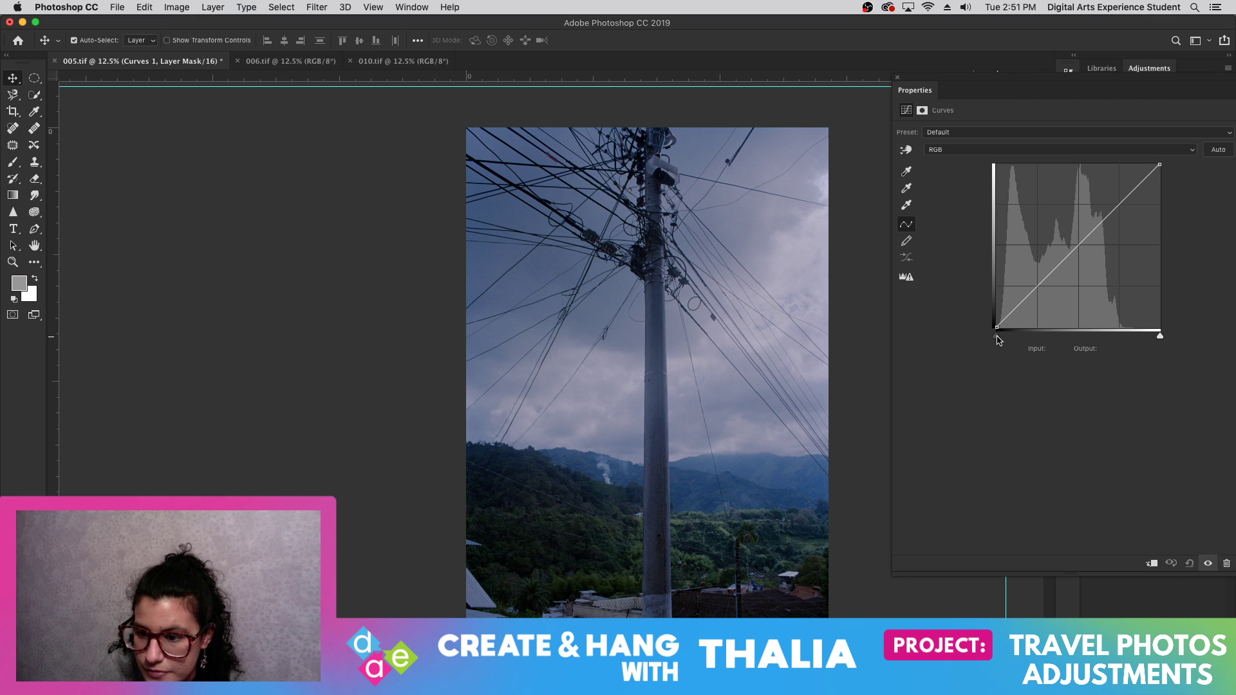
left_click_drag(996, 337, 998, 337)
left_click_drag(1160, 336, 1124, 336)
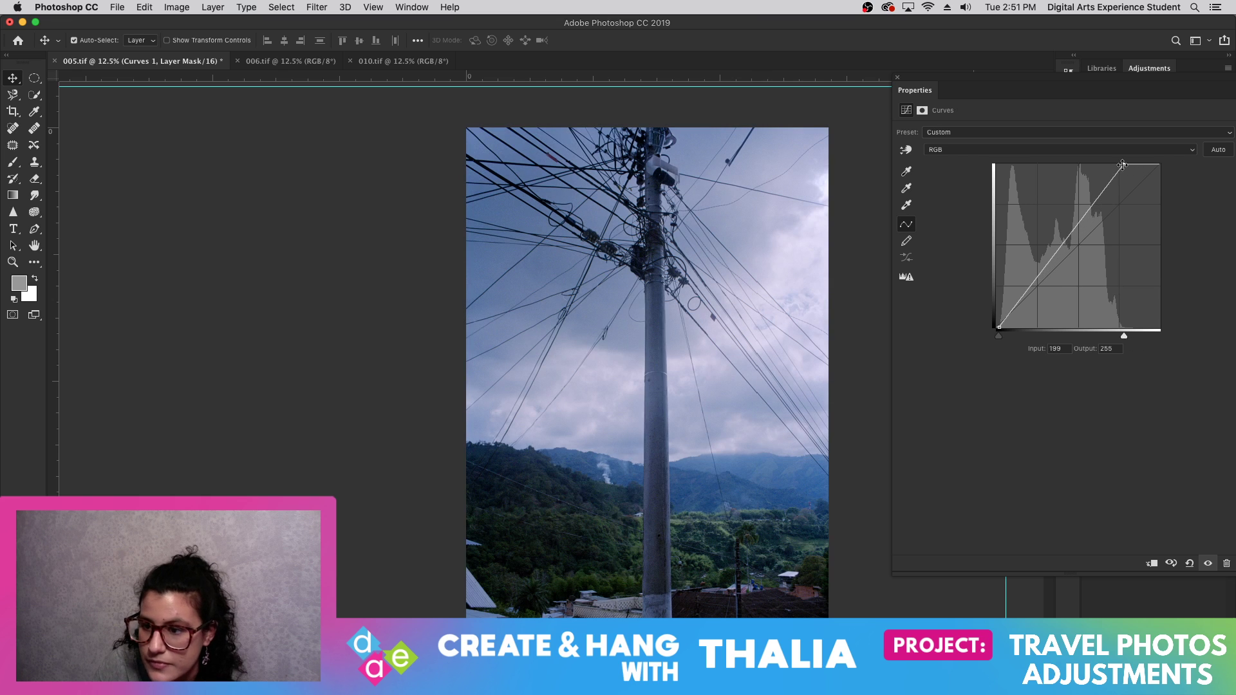
left_click_drag(1123, 165, 1123, 167)
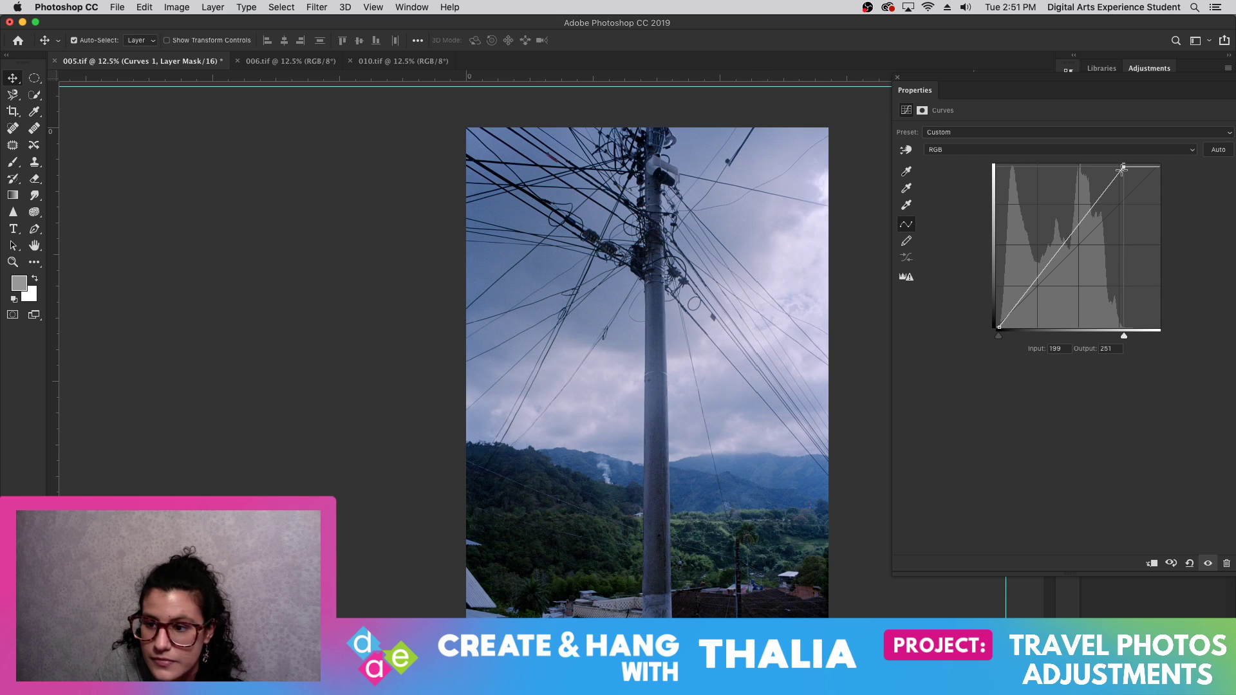
- In the Red channel curve, set the black point to input 6 and the highlight point to input 192, output 198
left_click(1099, 149)
left_click(1103, 157)
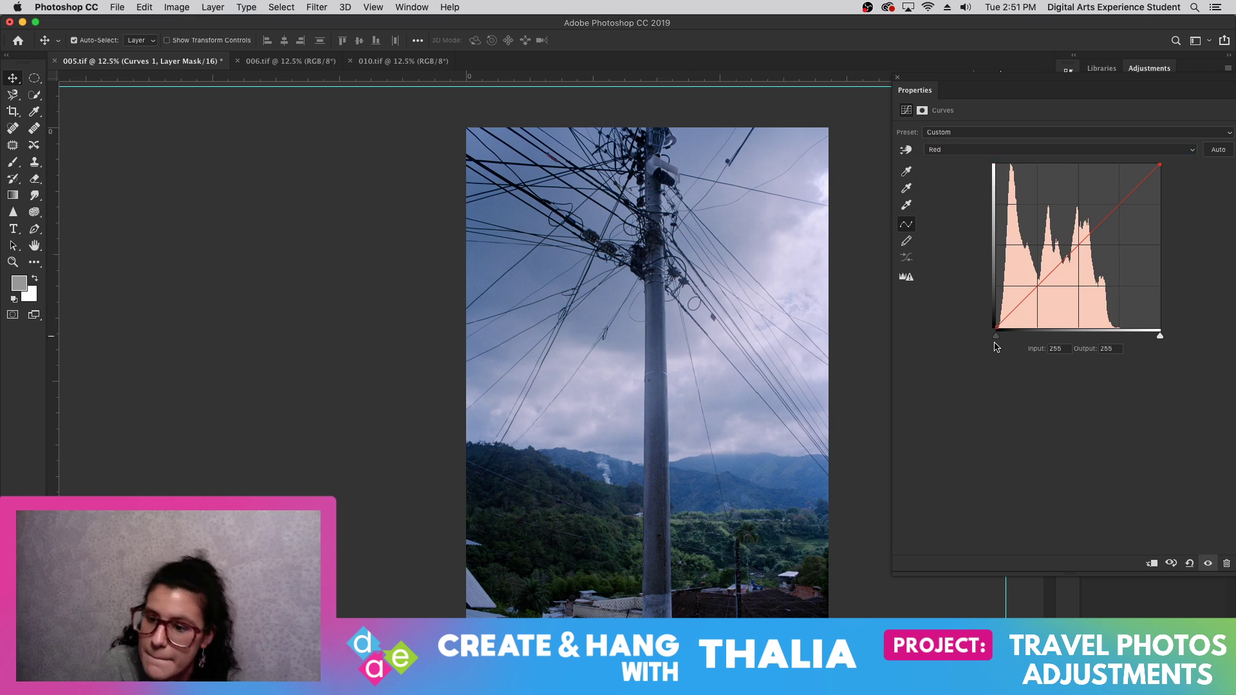
left_click_drag(1000, 336, 1003, 336)
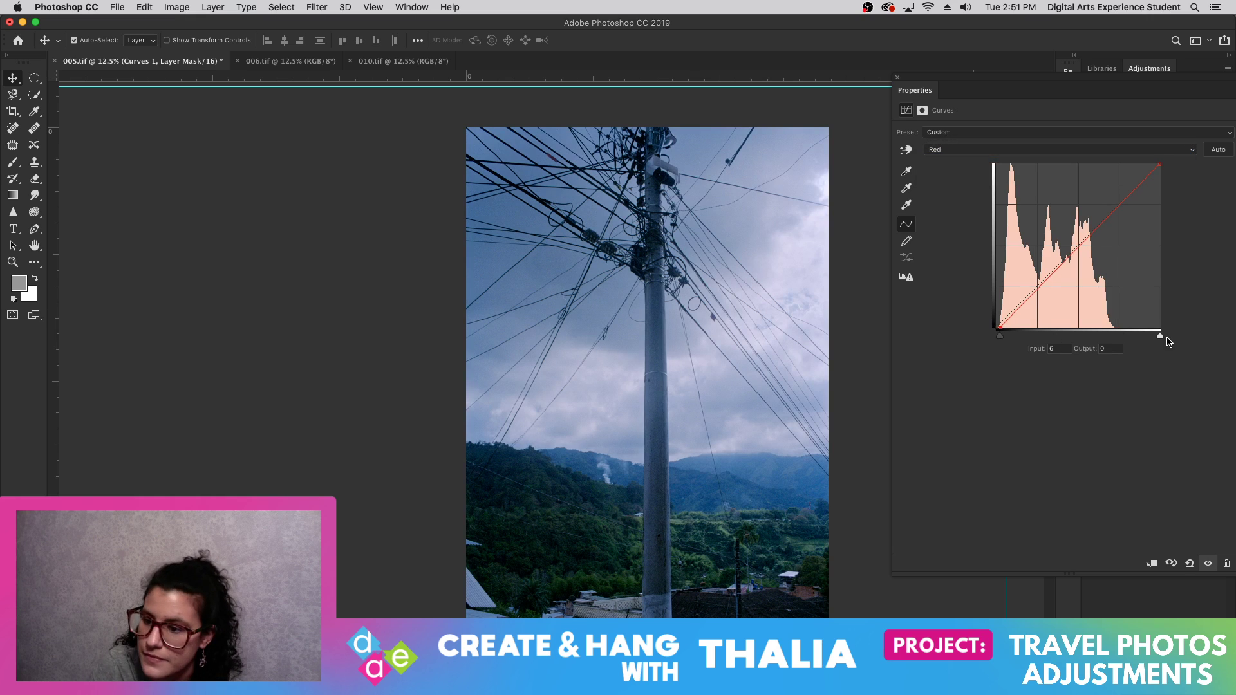
left_click_drag(1160, 336, 1116, 338)
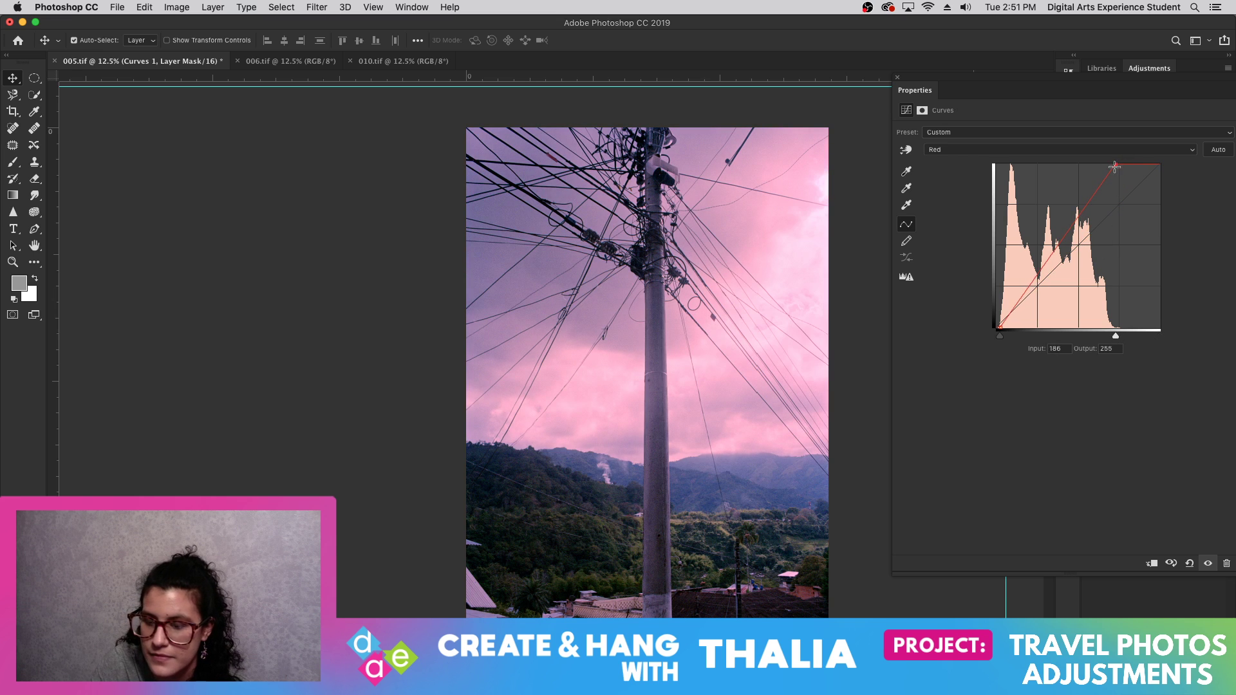
left_click_drag(1115, 167, 1119, 205)
- In the Green channel curve, set the black point to input 6 and the highlight point to input 175, output 175
left_click(1052, 149)
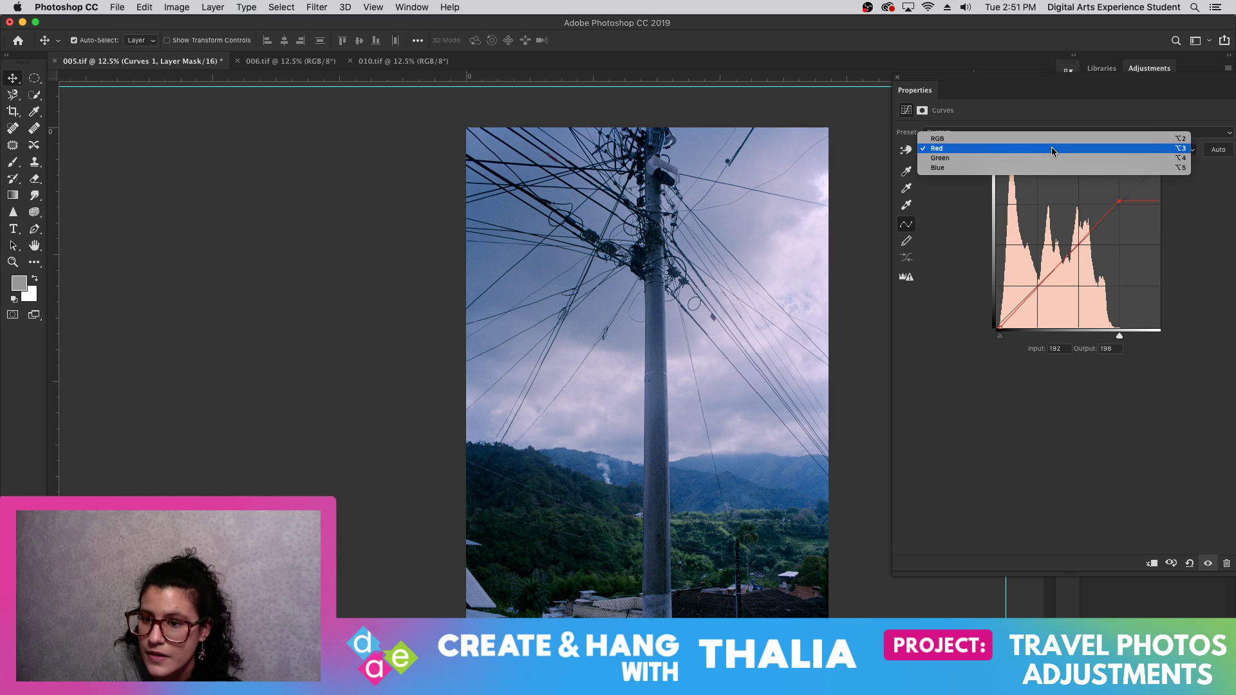
left_click(1053, 158)
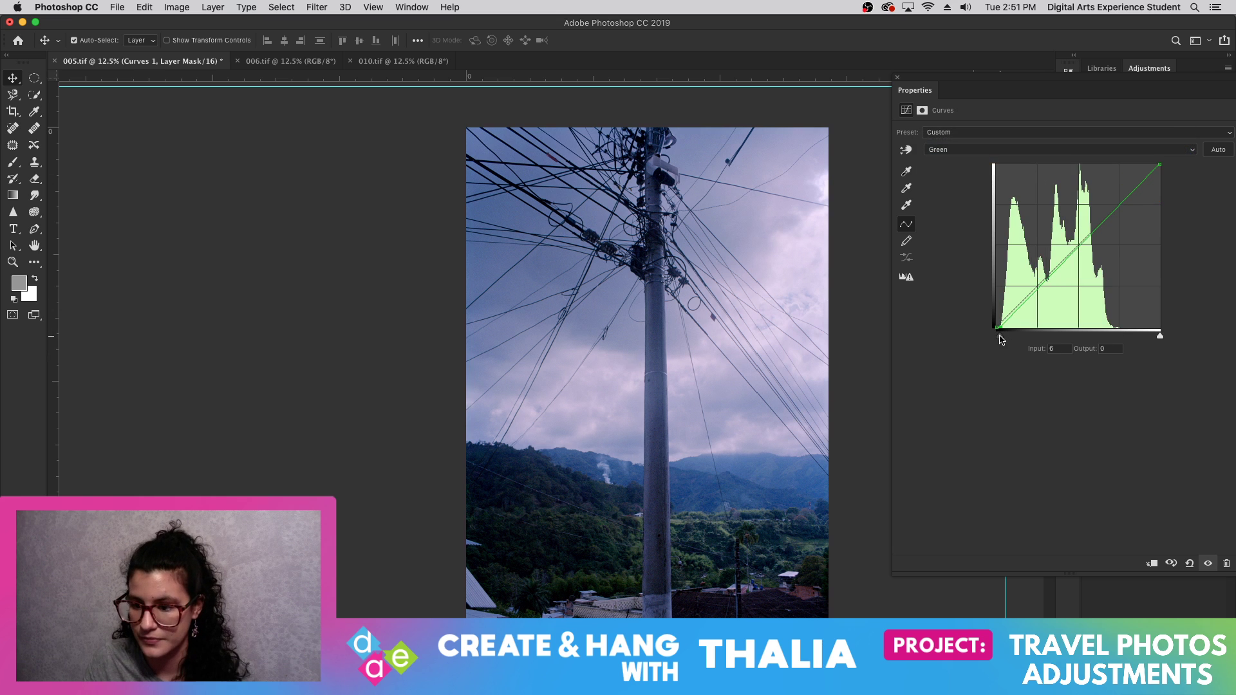
left_click_drag(1160, 336, 1115, 336)
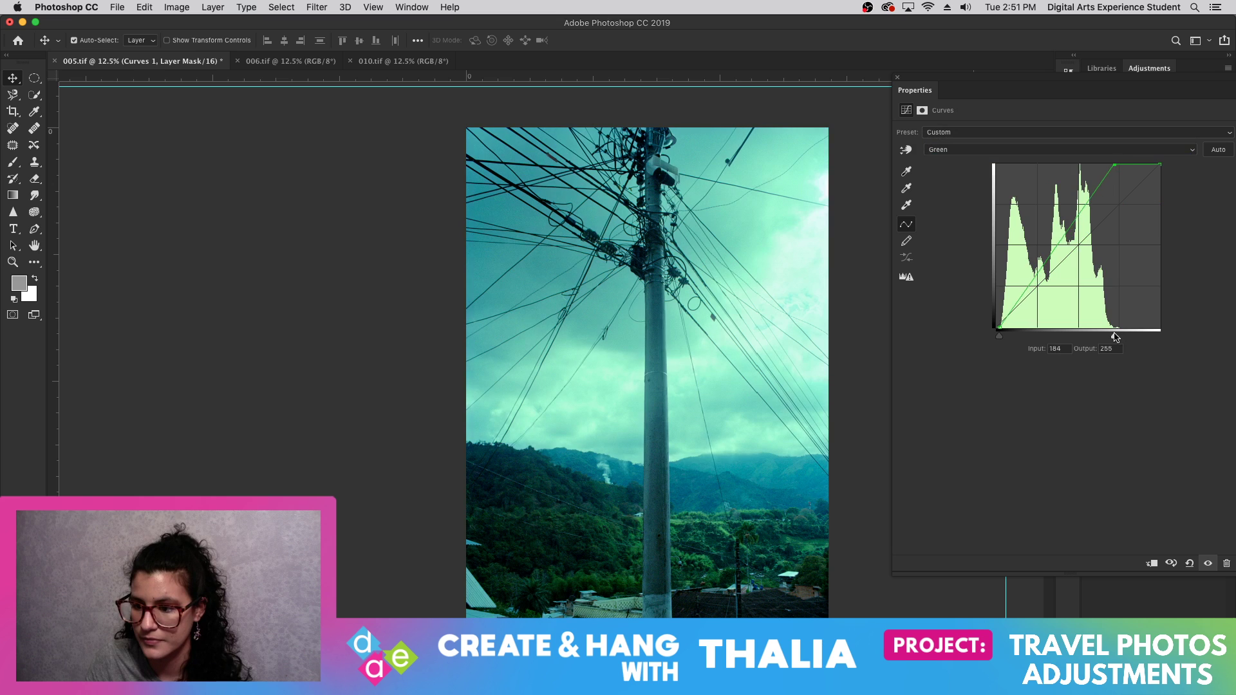
left_click_drag(1114, 164, 1109, 215)
- In the Blue channel curve, move the black point slightly inward and set the highlight point to input 218, output 211
left_click(1063, 149)
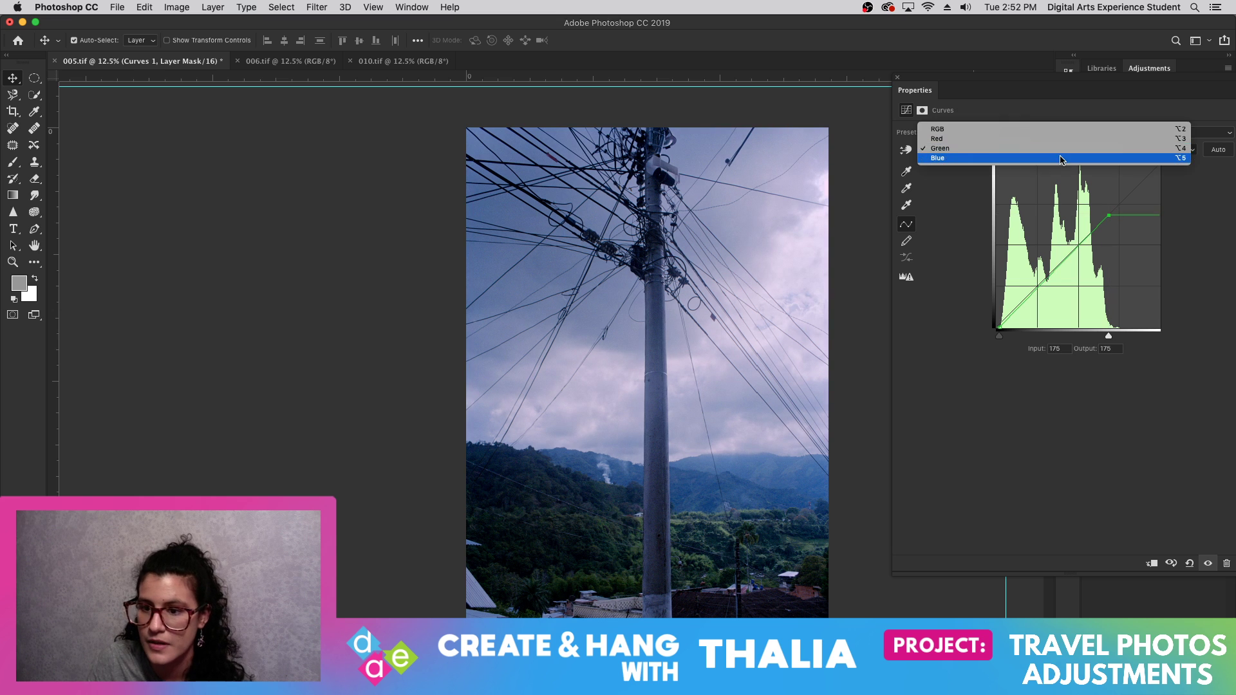
left_click(1062, 159)
left_click_drag(1011, 316, 999, 329)
left_click_drag(1159, 336, 1131, 338)
left_click_drag(1123, 164, 1136, 192)
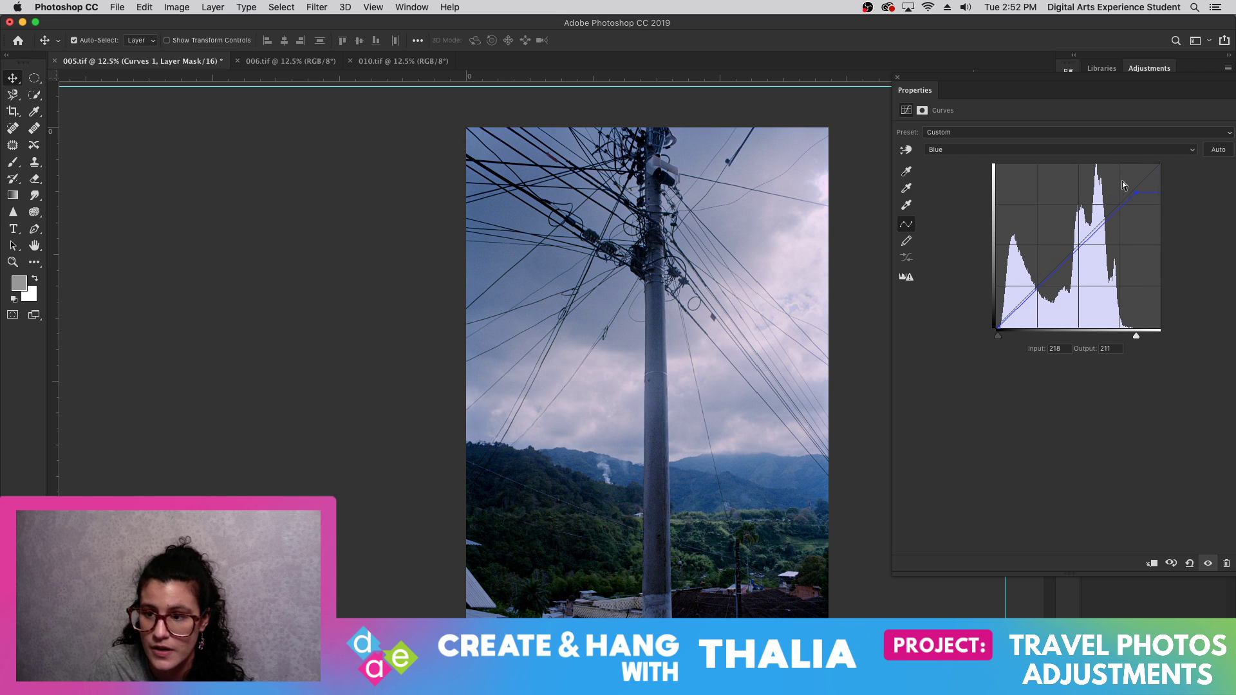
- Add a Color Balance adjustment layer and set the midtones to Cyan-Red +13, Magenta-Green +18 and Yellow-Blue -14
left_click(895, 74)
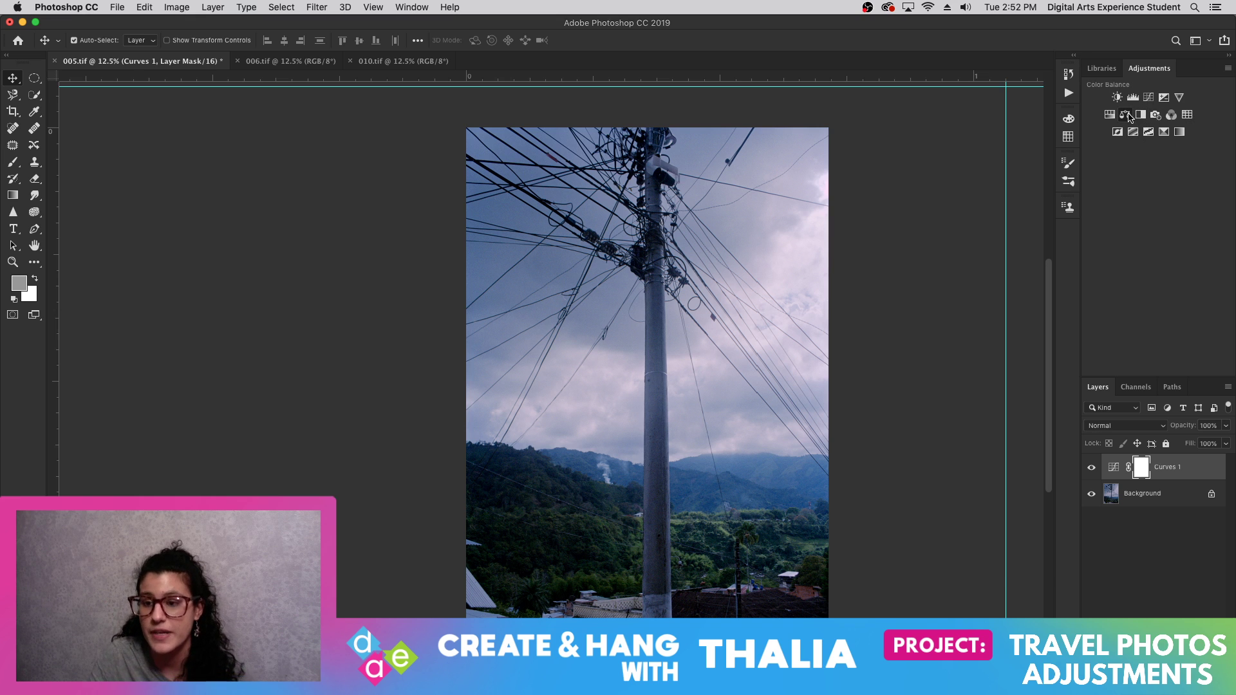
left_click(1125, 115)
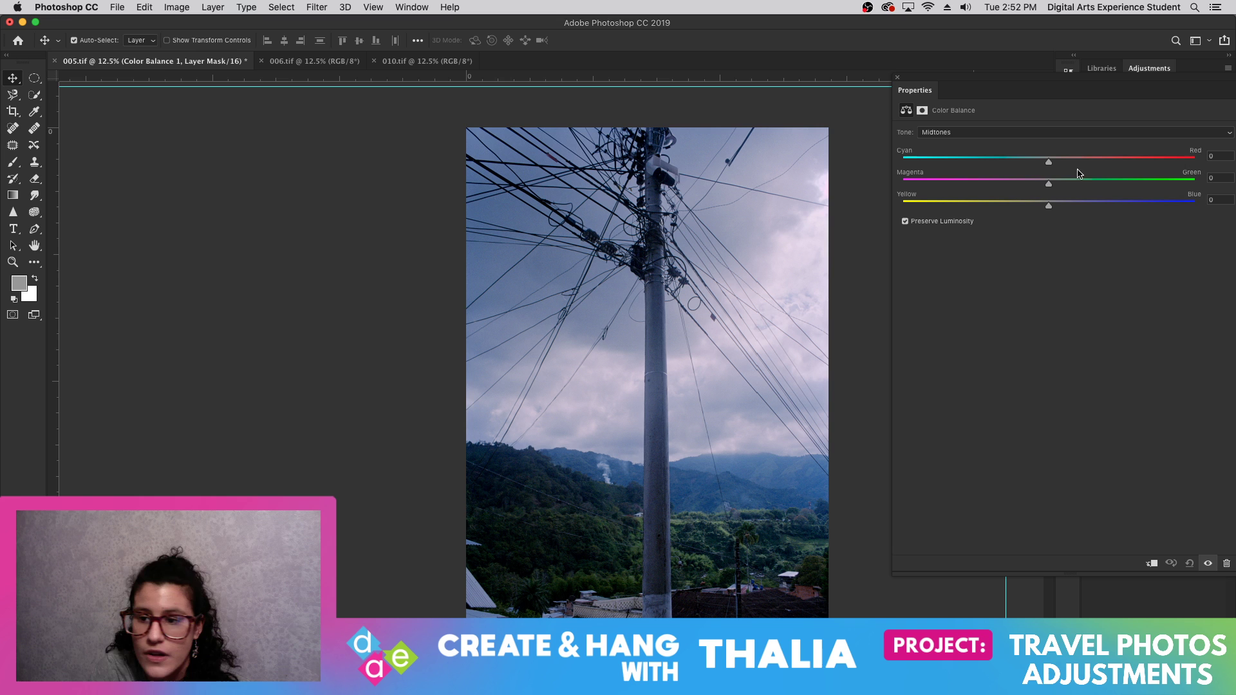
left_click_drag(1049, 184, 1028, 207)
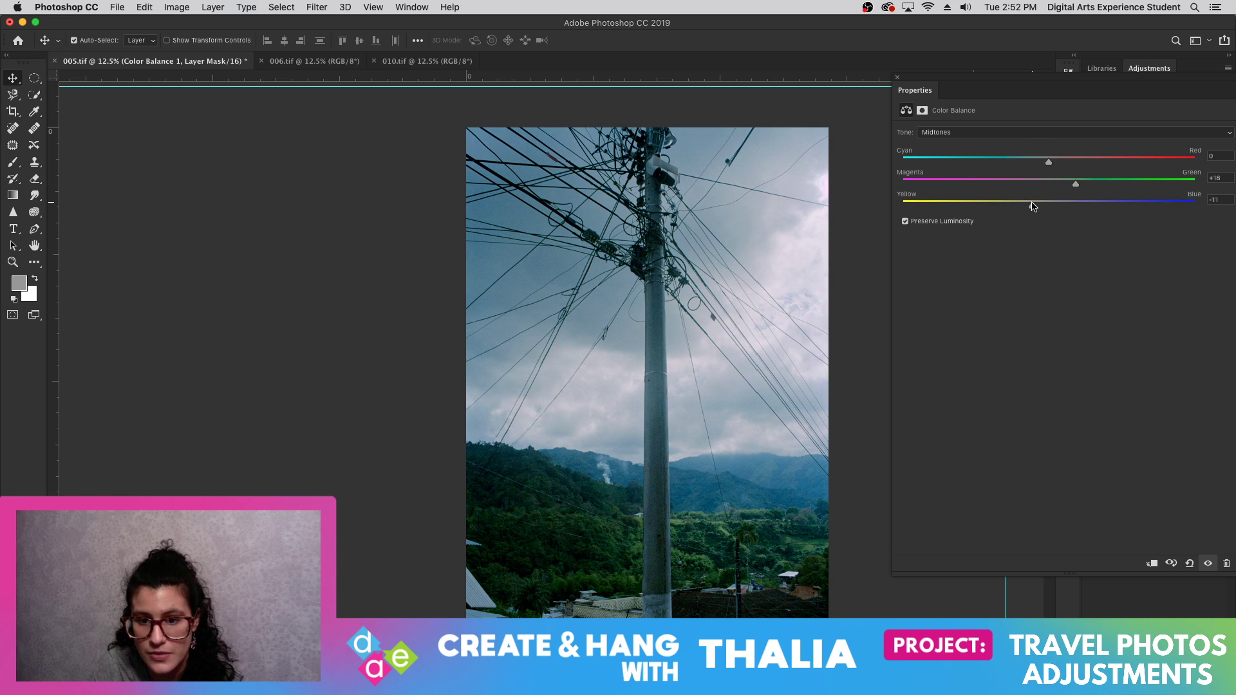
mouse_move(1049, 162)
left_mouse_down()
mouse_move(1036, 162)
mouse_move(1069, 165)
left_mouse_up()
- Set the Color Balance highlights to Cyan-Red -3, Magenta-Green -3 and Yellow-Blue -14
left_click(1010, 132)
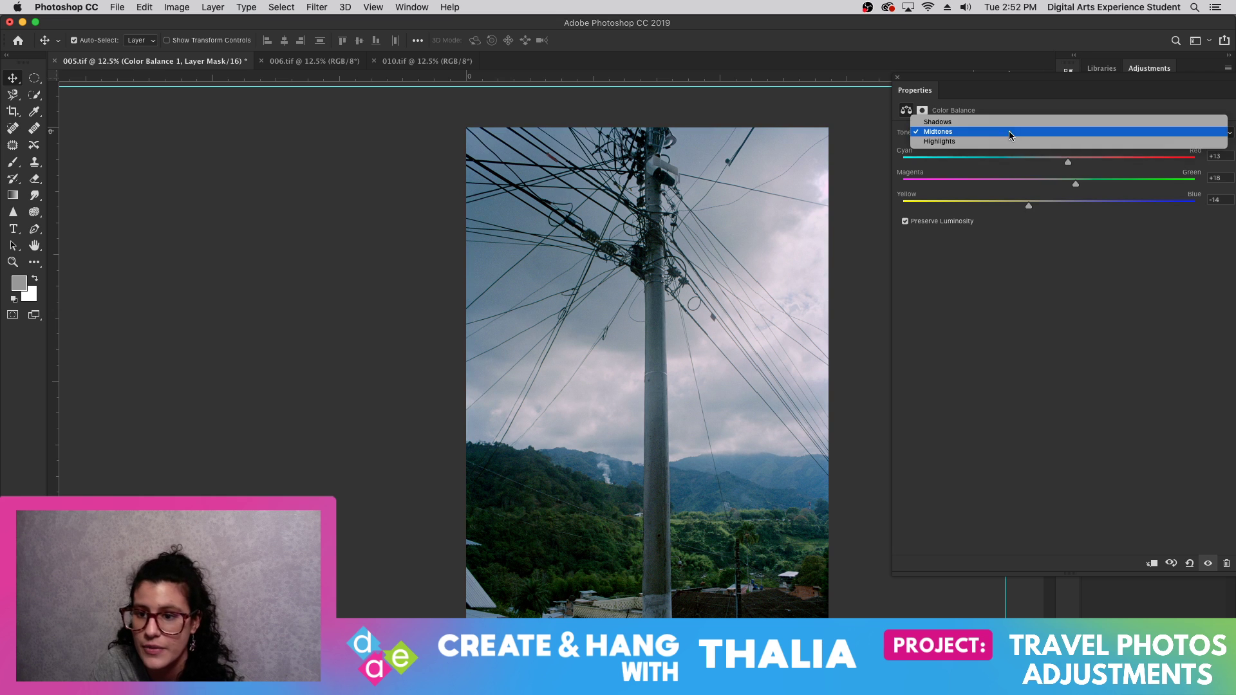
left_click(1009, 142)
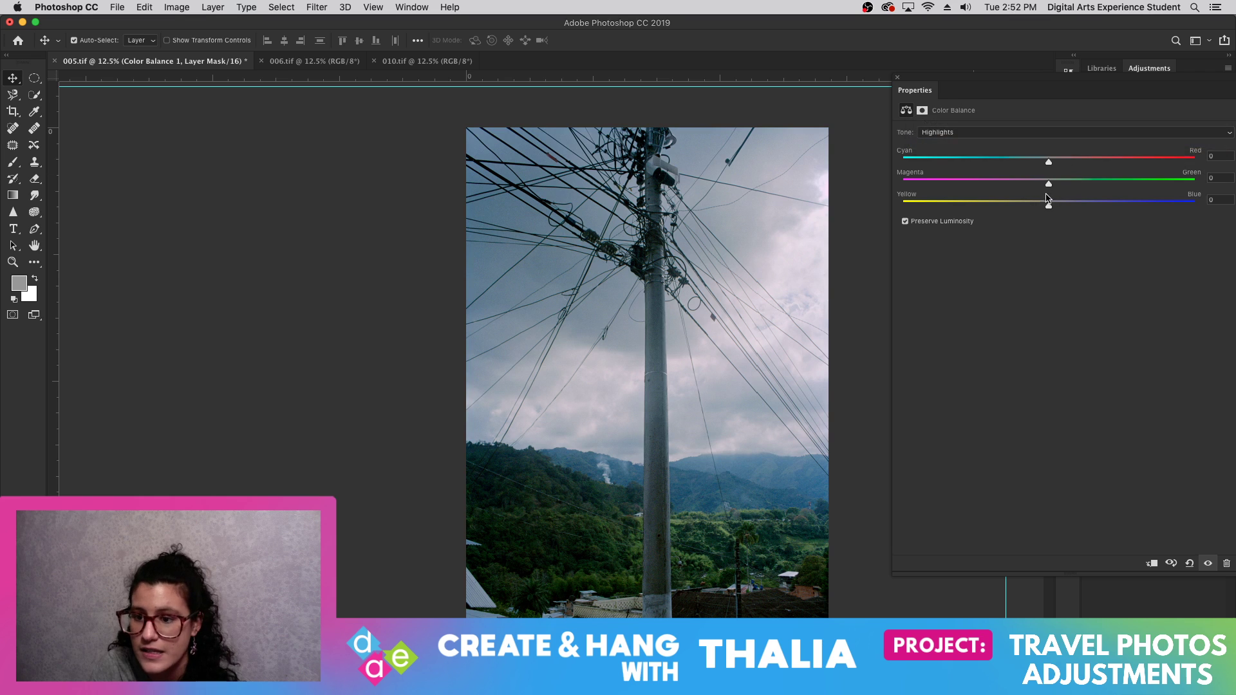
mouse_move(1050, 206)
left_mouse_down()
mouse_move(1030, 208)
mouse_move(1052, 186)
mouse_move(1033, 163)
mouse_move(1058, 169)
mouse_move(1034, 172)
mouse_move(1056, 213)
mouse_move(1031, 213)
mouse_move(1045, 213)
left_mouse_up()
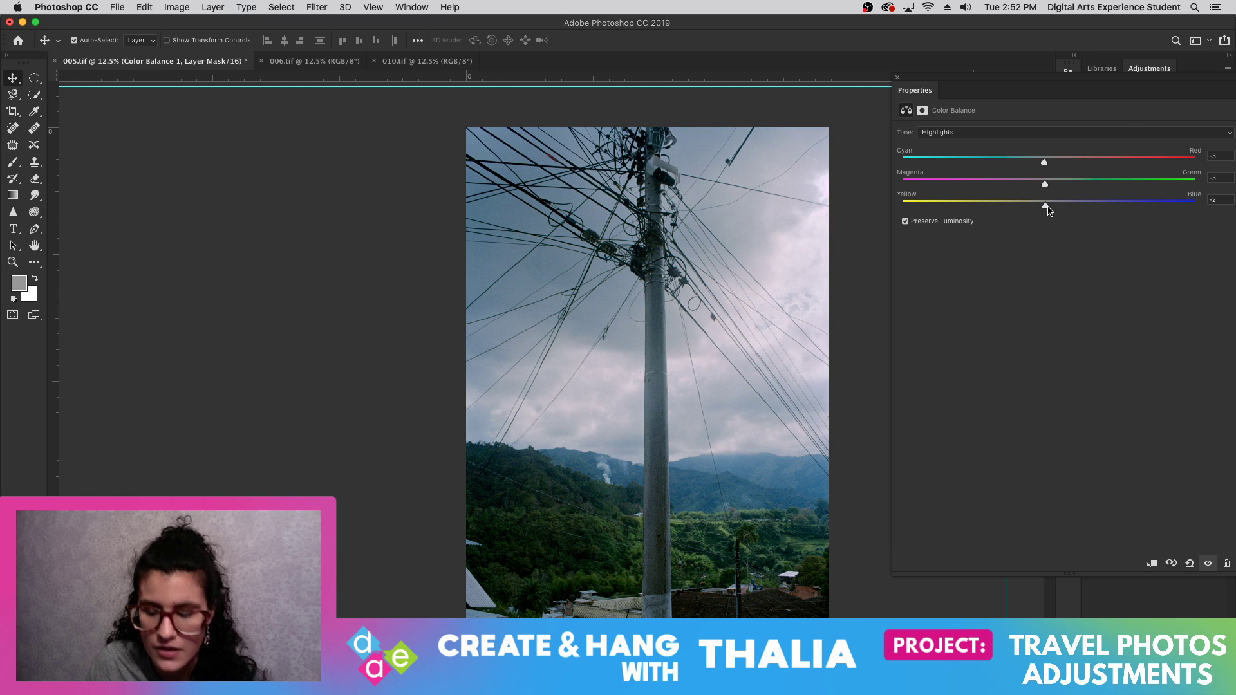
left_click(941, 133)
left_click(938, 123)
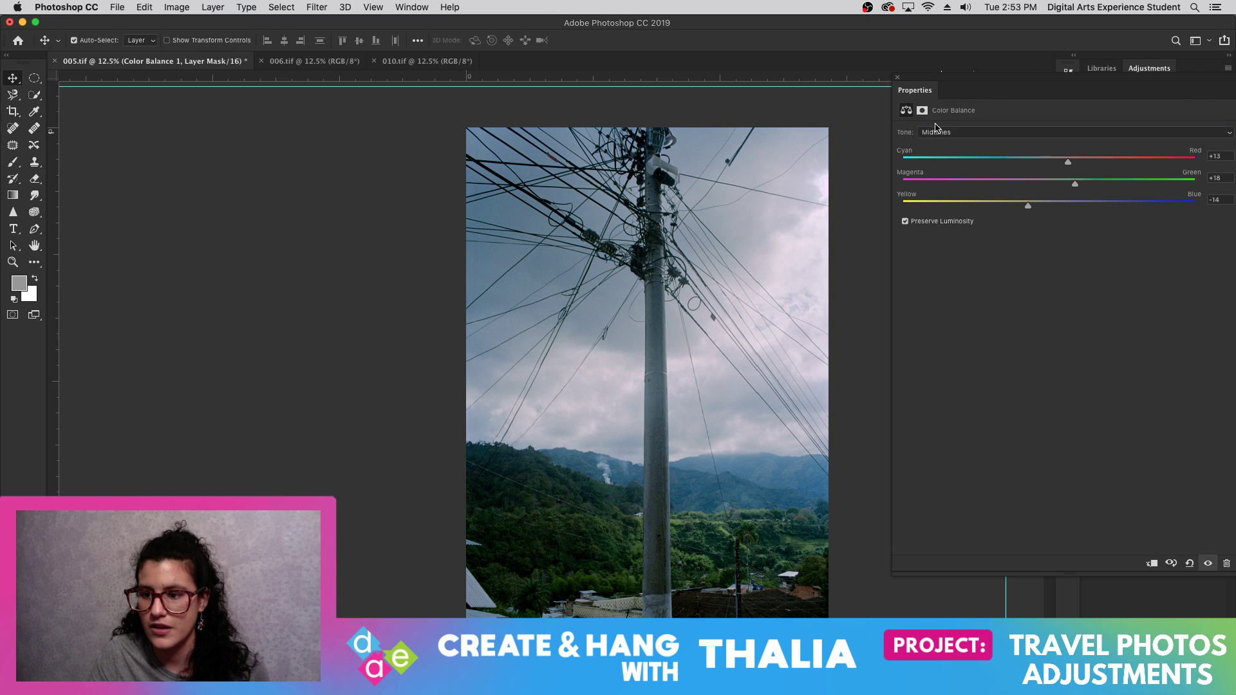
left_click(1008, 134)
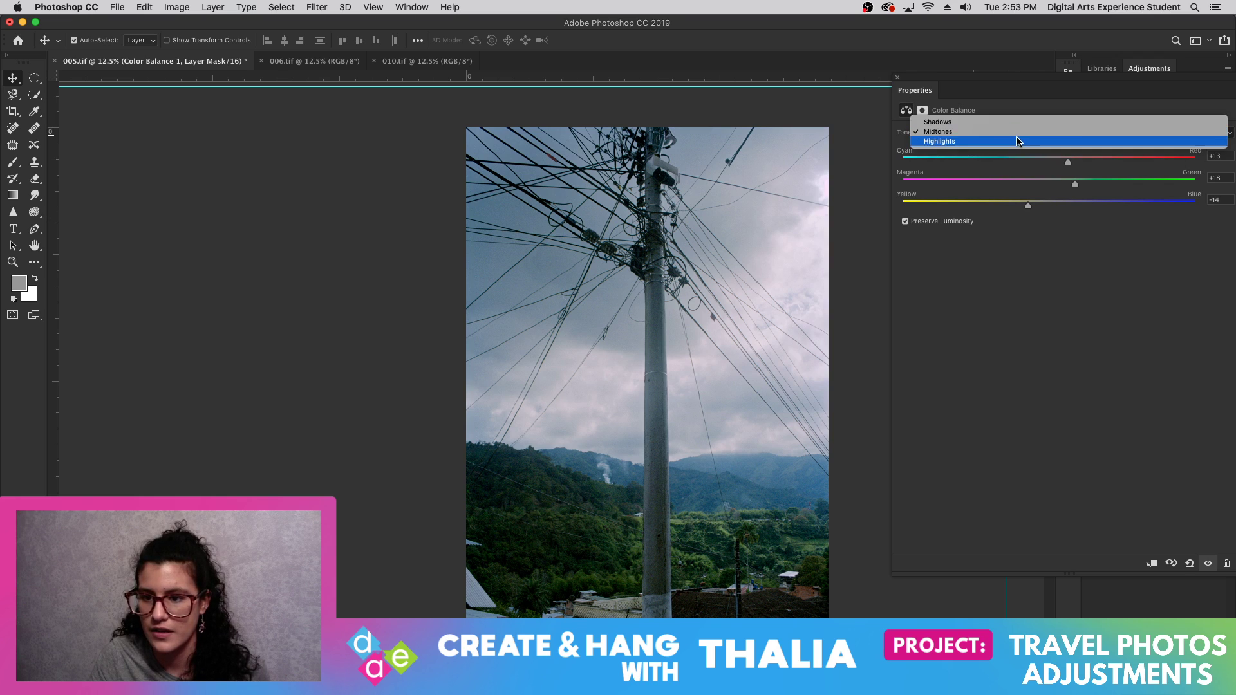
left_click(1021, 143)
mouse_move(1046, 206)
left_mouse_down()
mouse_move(1018, 208)
mouse_move(1044, 215)
mouse_move(1029, 219)
left_mouse_up()
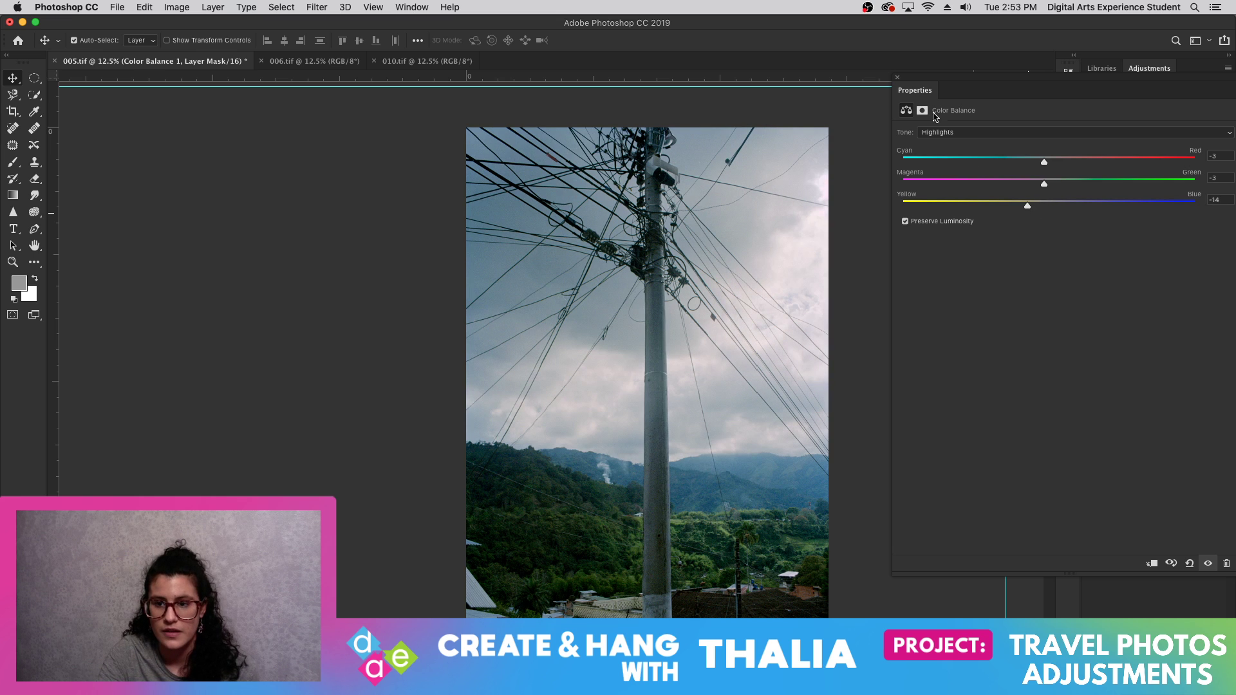
left_click(897, 78)
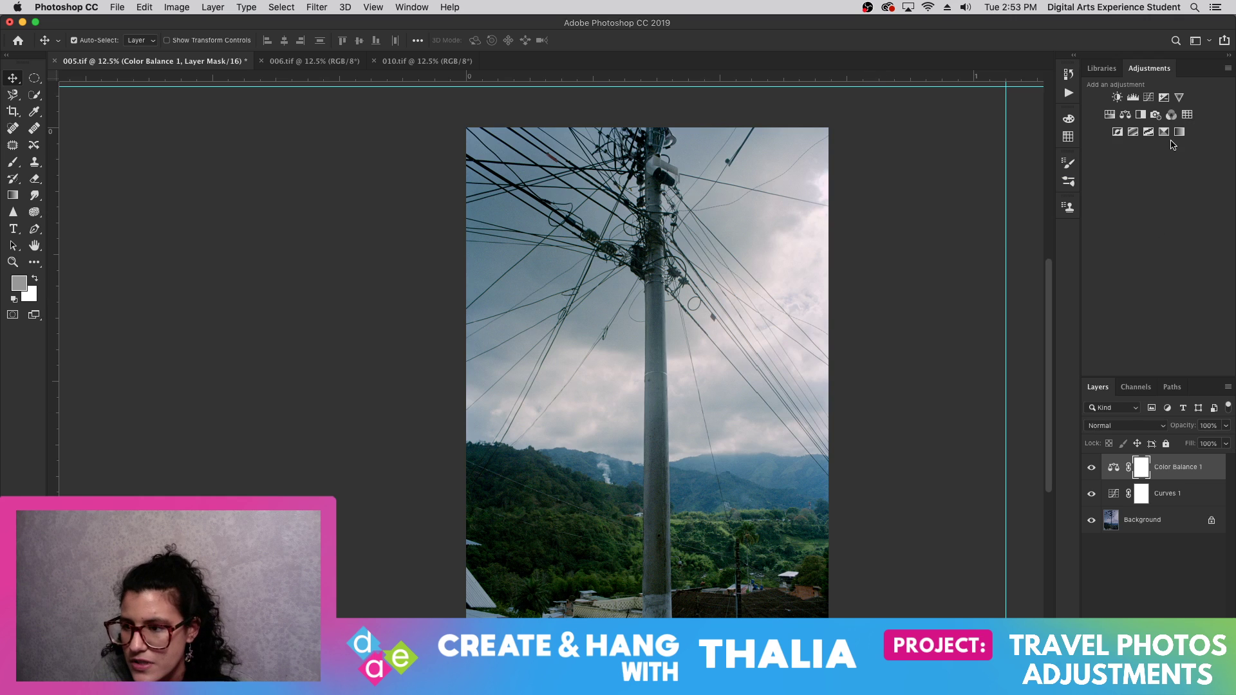
- Add a Selective Color adjustment layer and set the Neutrals to Cyan -9, Magenta -1, Yellow +6 and Black +4
left_click(1164, 132)
left_click(1004, 153)
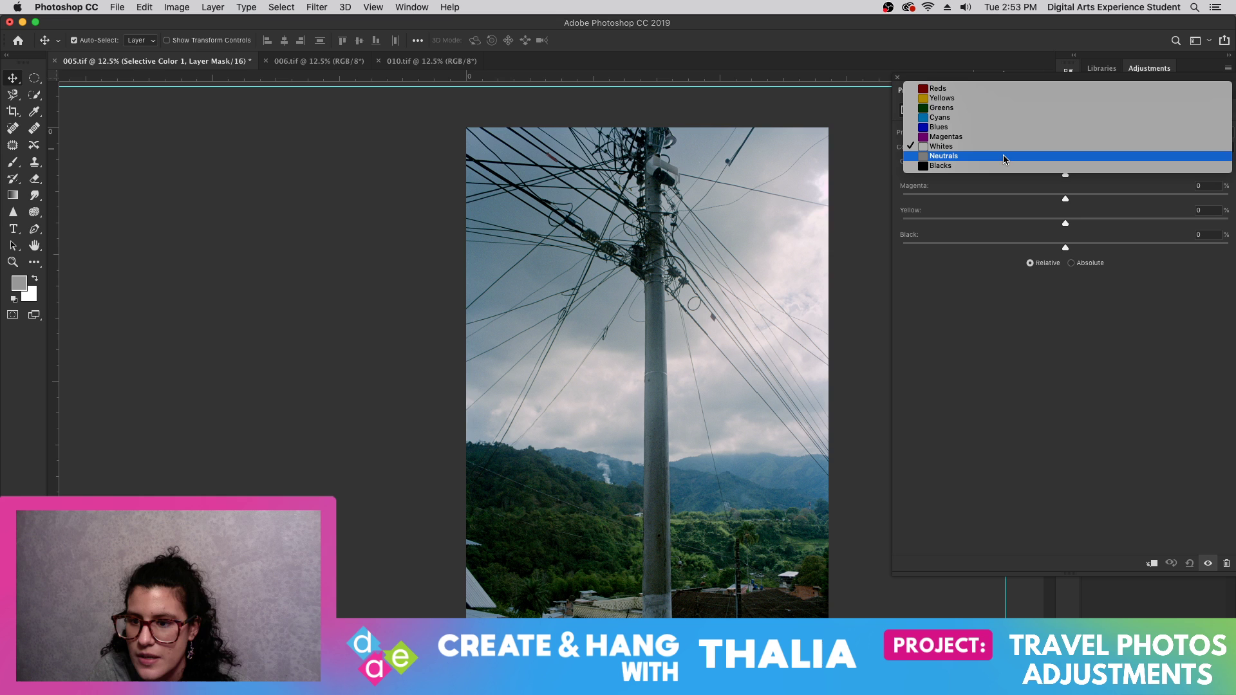
left_click(972, 157)
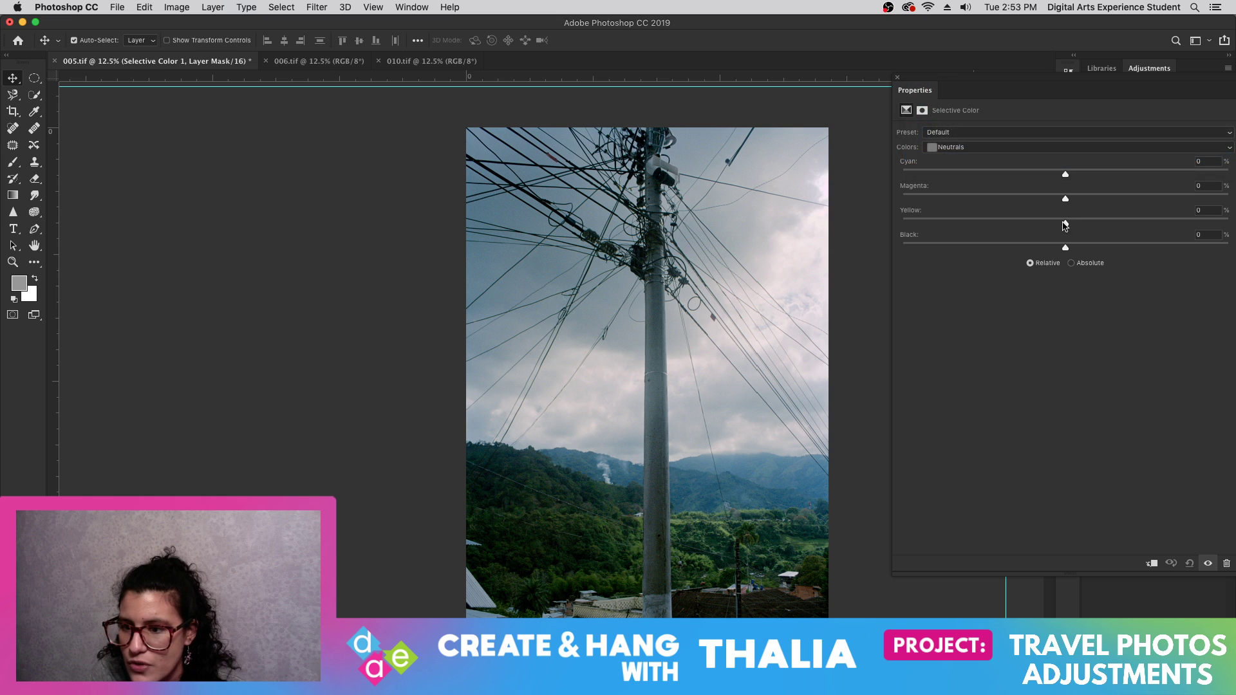
mouse_move(1066, 223)
left_mouse_down()
mouse_move(1007, 223)
mouse_move(1141, 222)
mouse_move(1076, 221)
left_mouse_up()
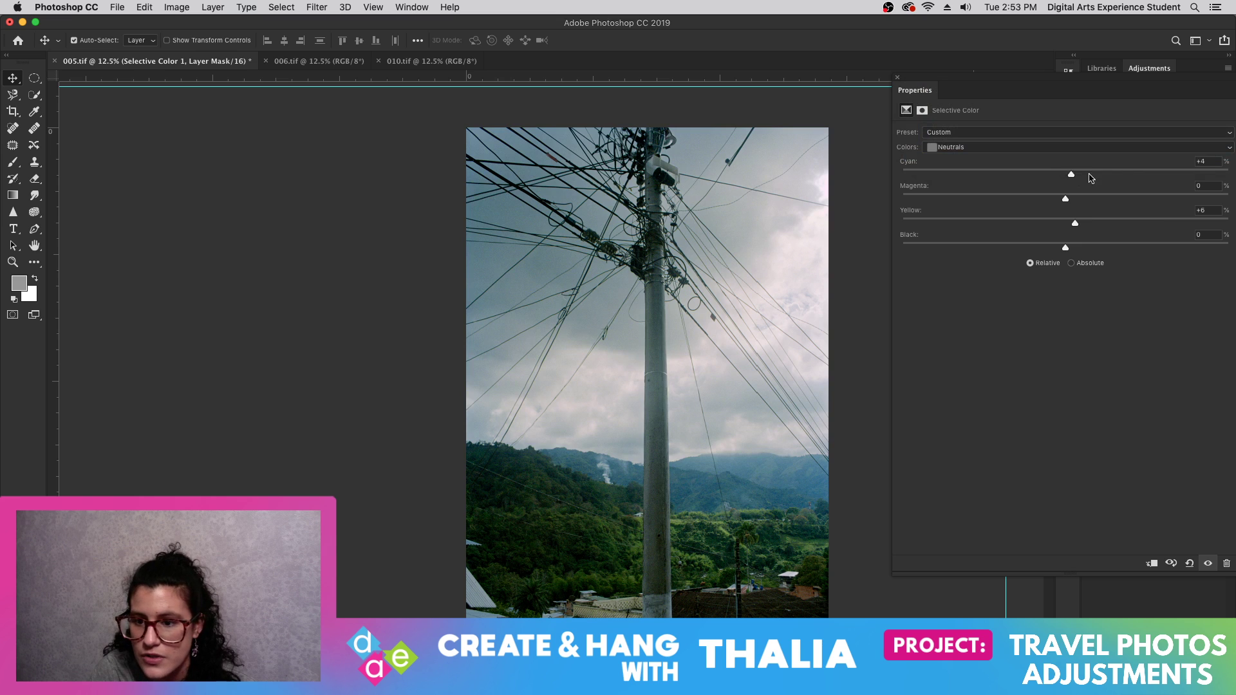
left_click_drag(1066, 178, 1065, 203)
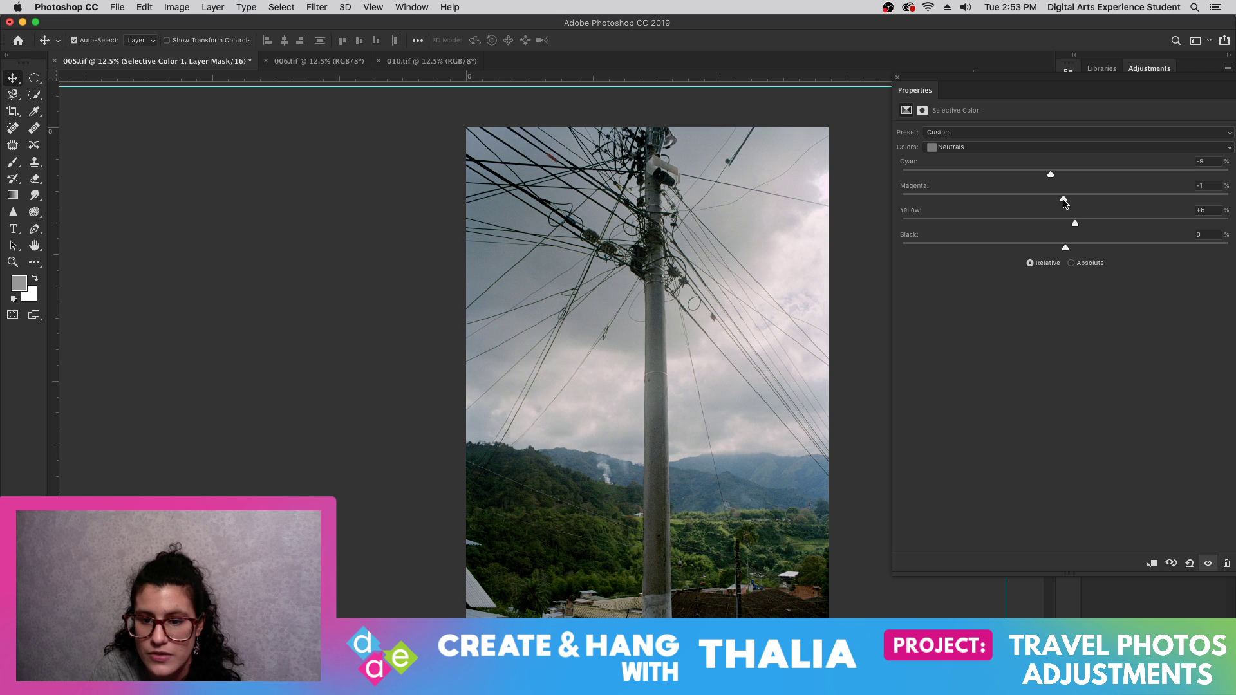
left_click_drag(1066, 247, 1077, 248)
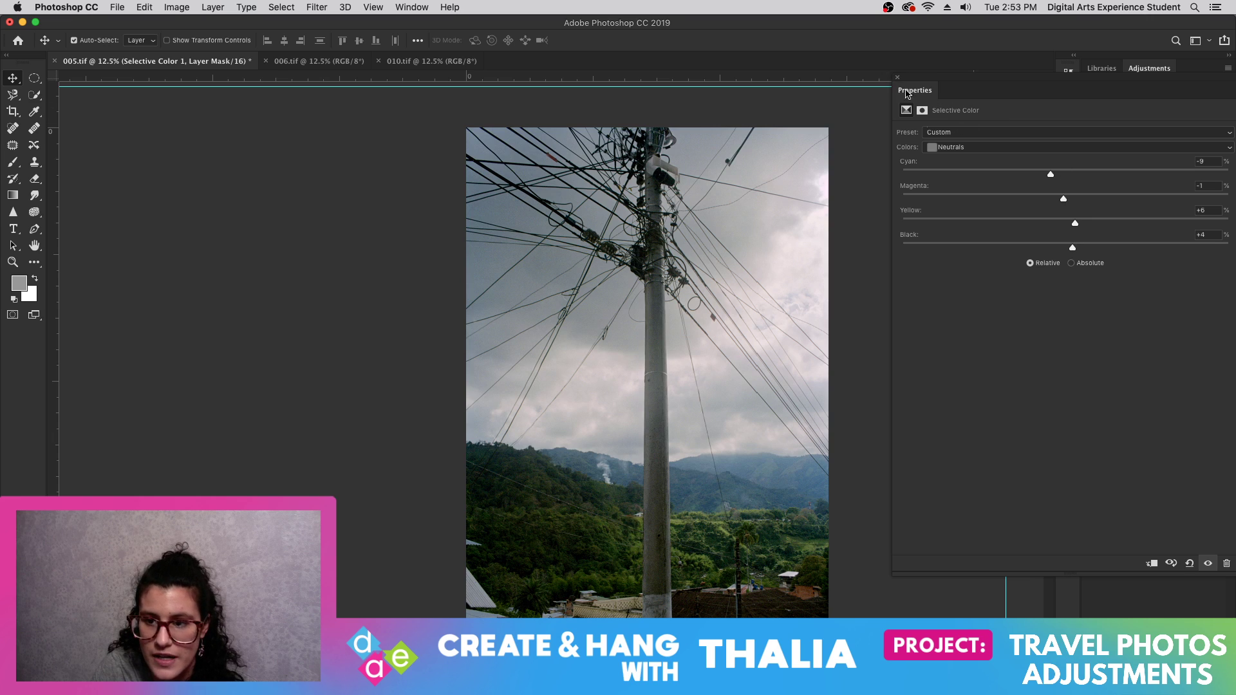
- Set the Whites in the Selective Color adjustment to Cyan -8 and Black -12
left_click(956, 147)
left_click(955, 137)
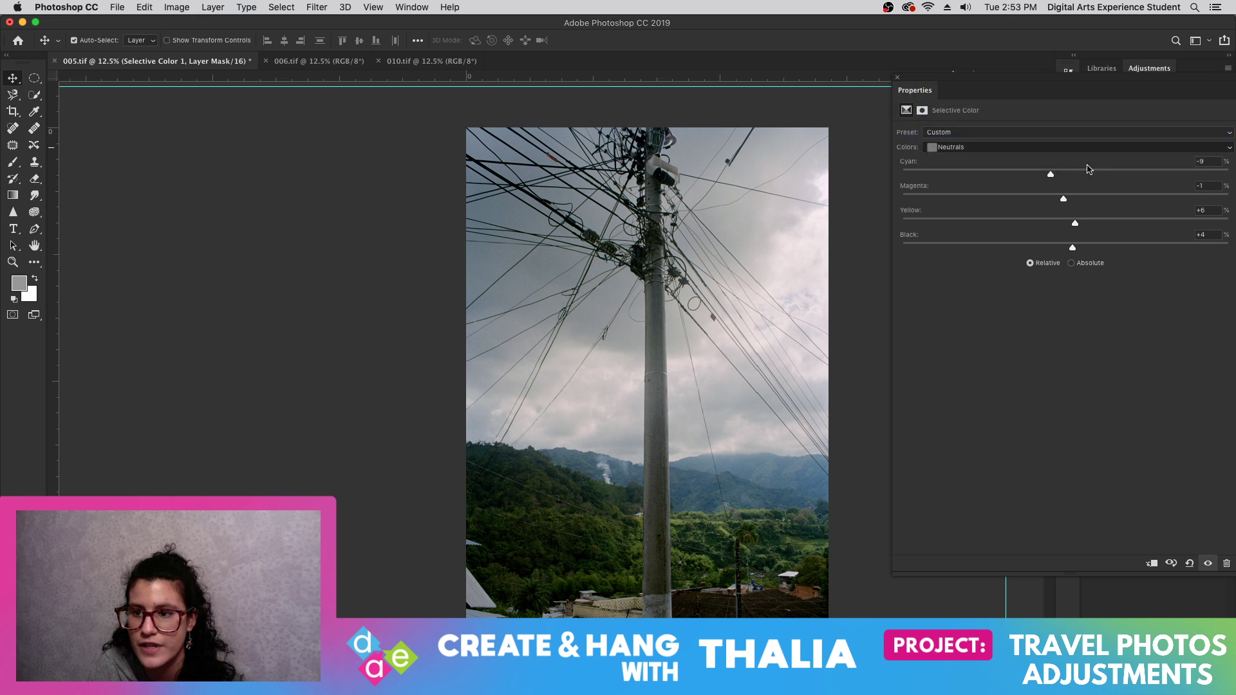
mouse_move(1067, 174)
left_mouse_down()
mouse_move(1090, 173)
mouse_move(1053, 176)
left_mouse_up()
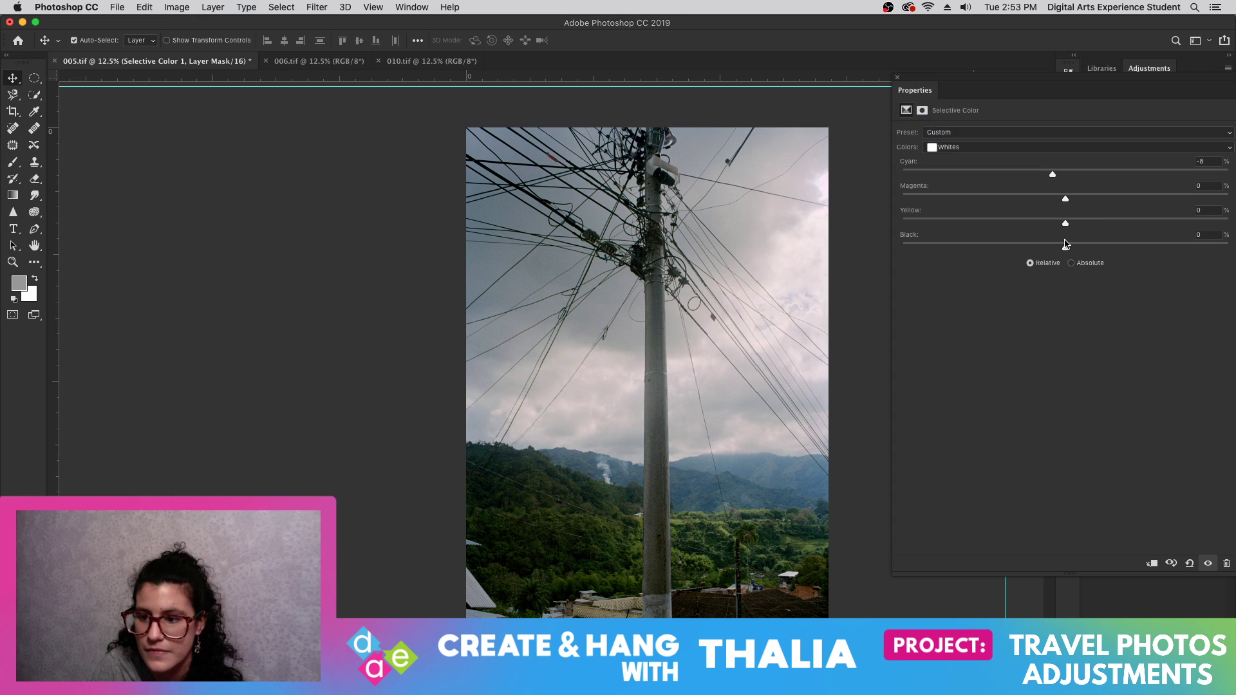
left_click_drag(1067, 249, 1099, 253)
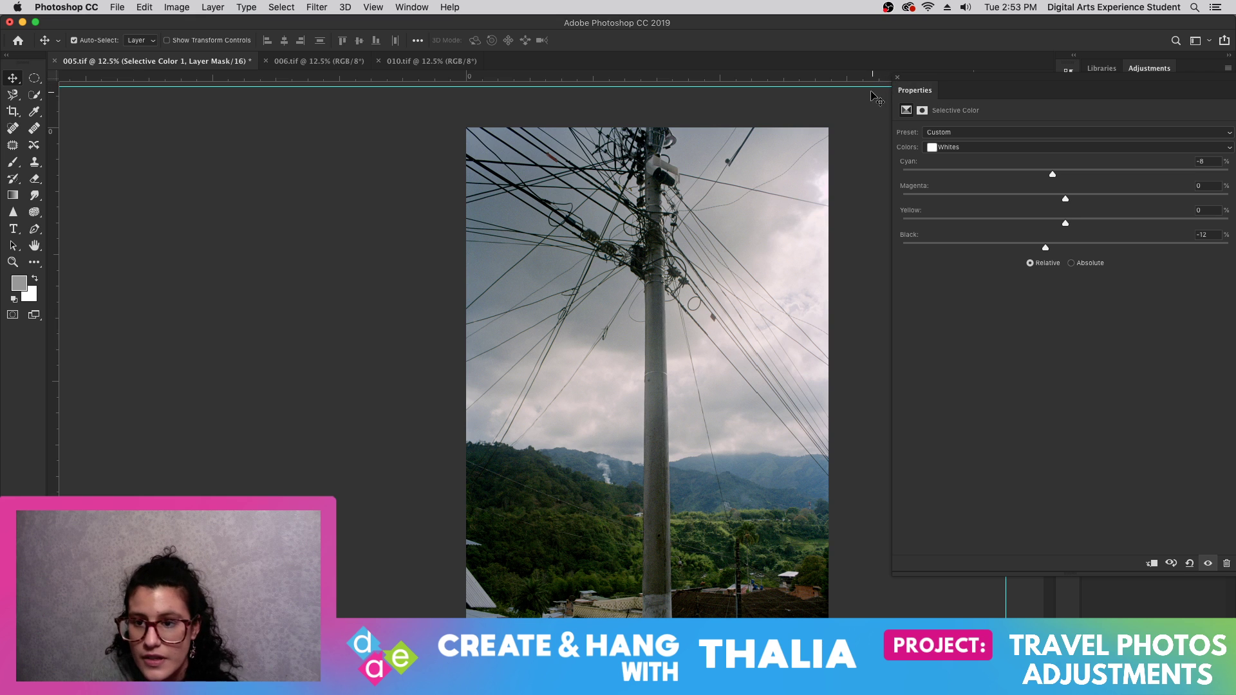
left_click(899, 76)
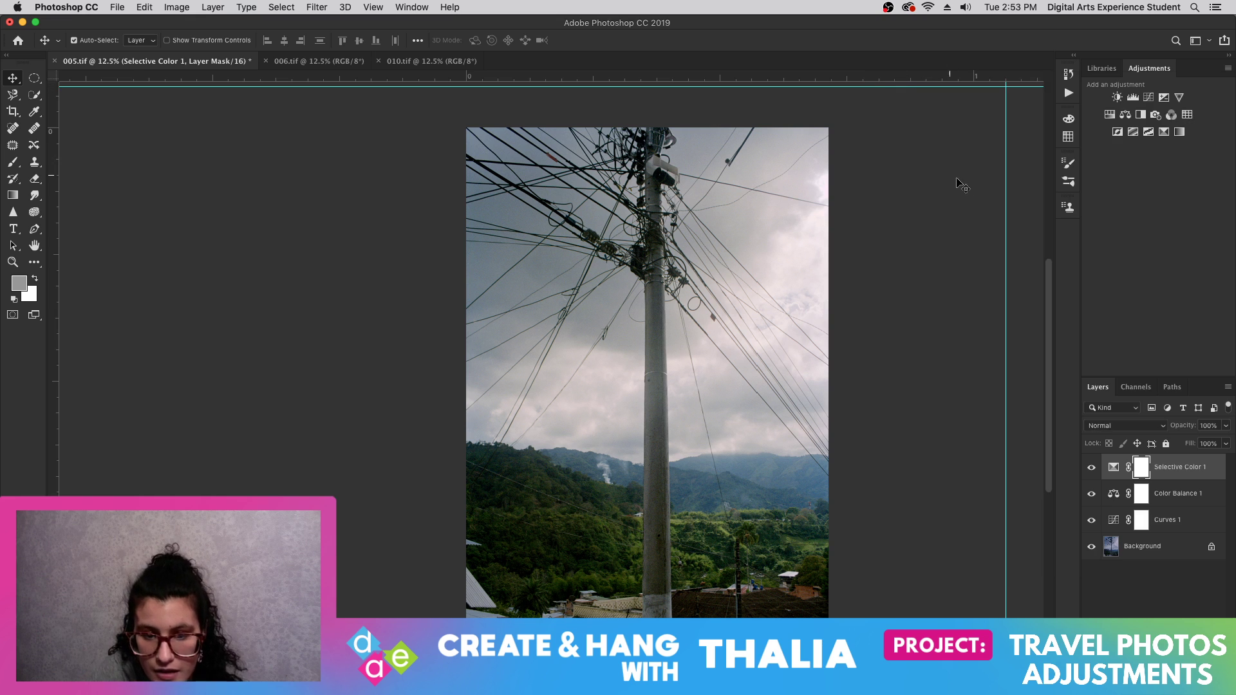
- Hide the Selective Color, Color Balance and Curves layers and show them again to compare the photo before and after correction
left_click(1092, 467)
left_click(1091, 494)
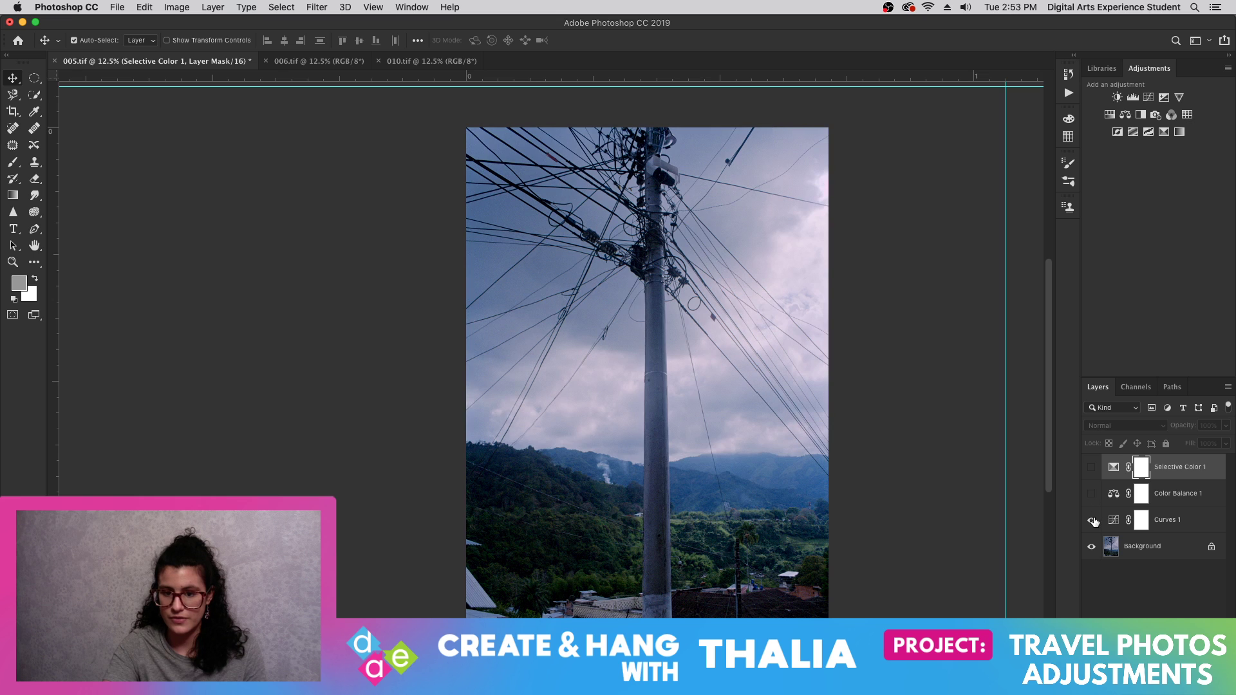
left_click(1092, 521)
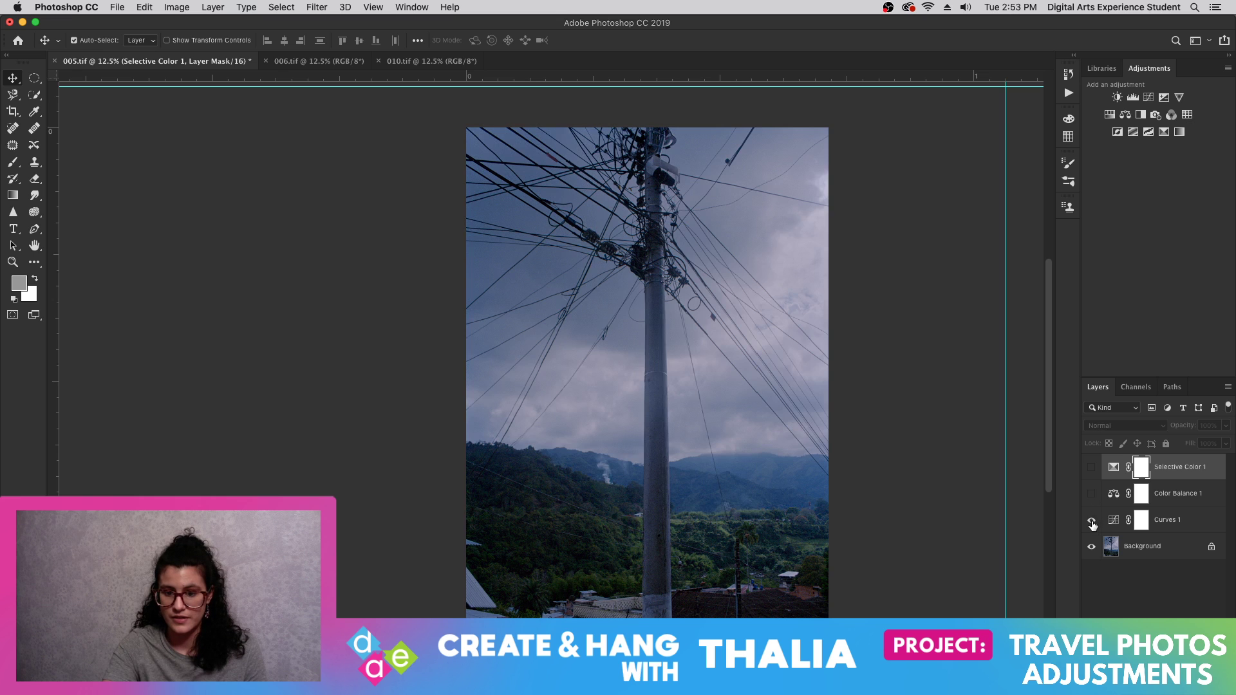
left_click(1092, 521)
left_click(1091, 494)
left_click(1092, 467)
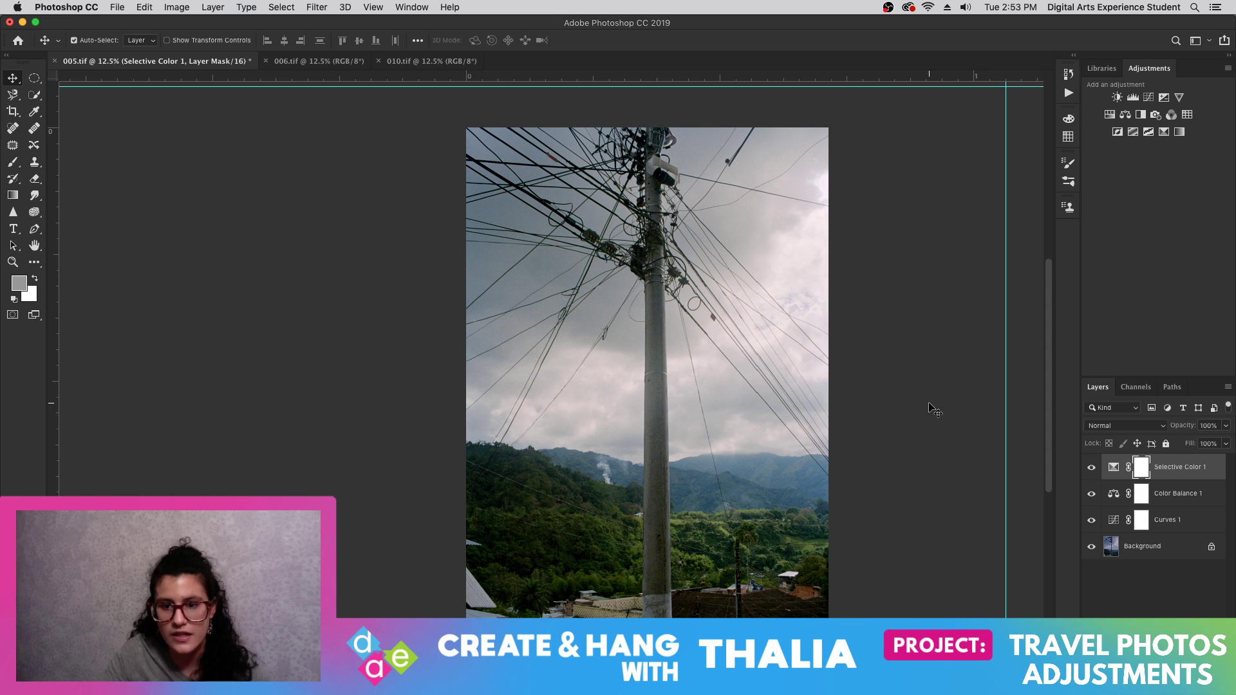
- Save the corrected photo as 005.psd in Photoshop format in the UnEdited folder, with layers and maximized compatibility
left_click(116, 6)
left_click(157, 142)
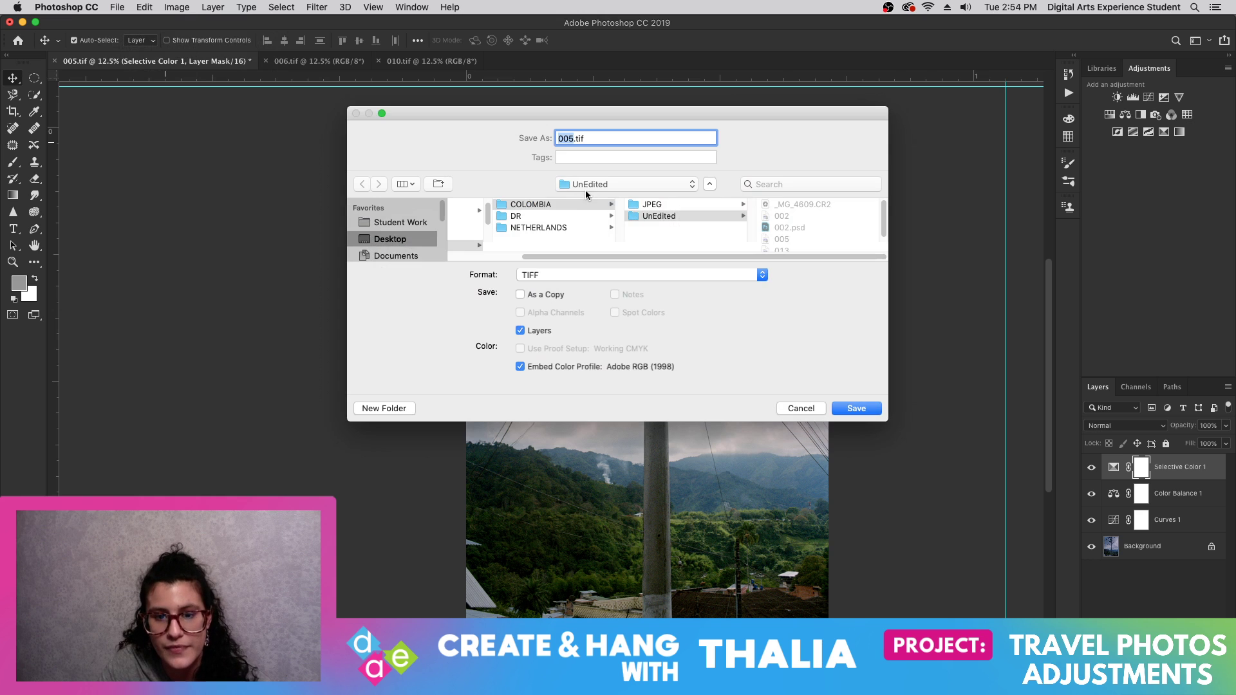
left_click(641, 279)
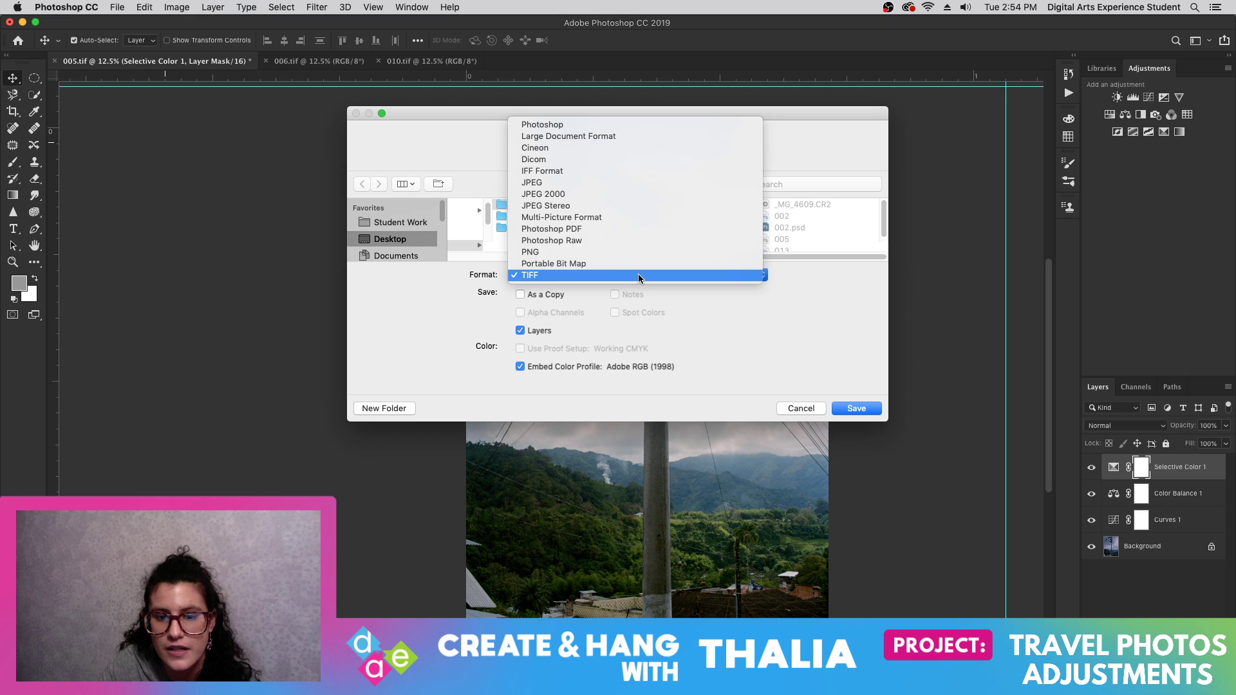
left_click(606, 129)
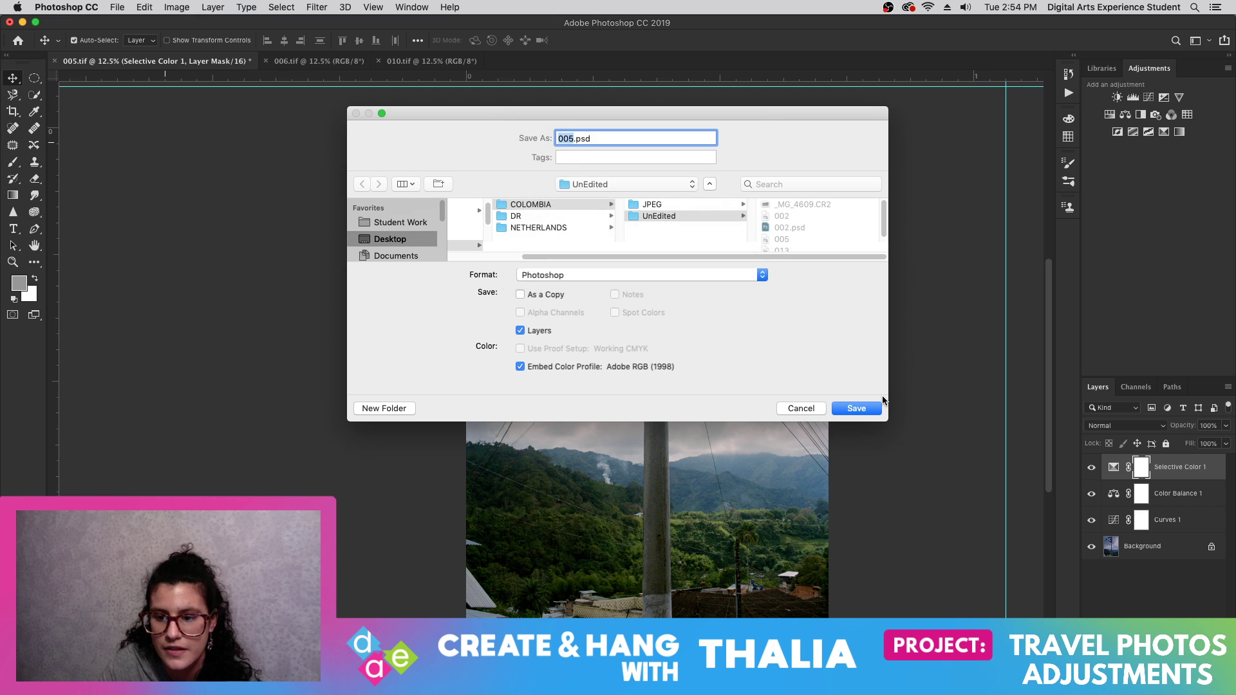
left_click(860, 407)
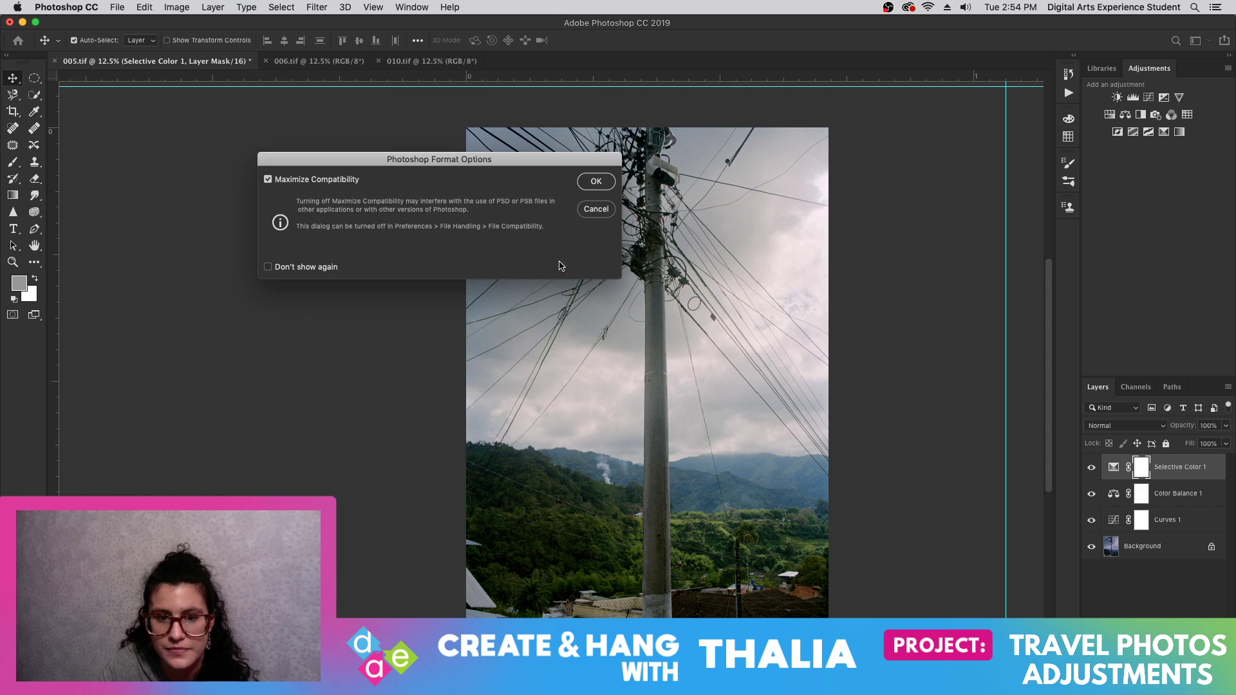
left_click(591, 184)
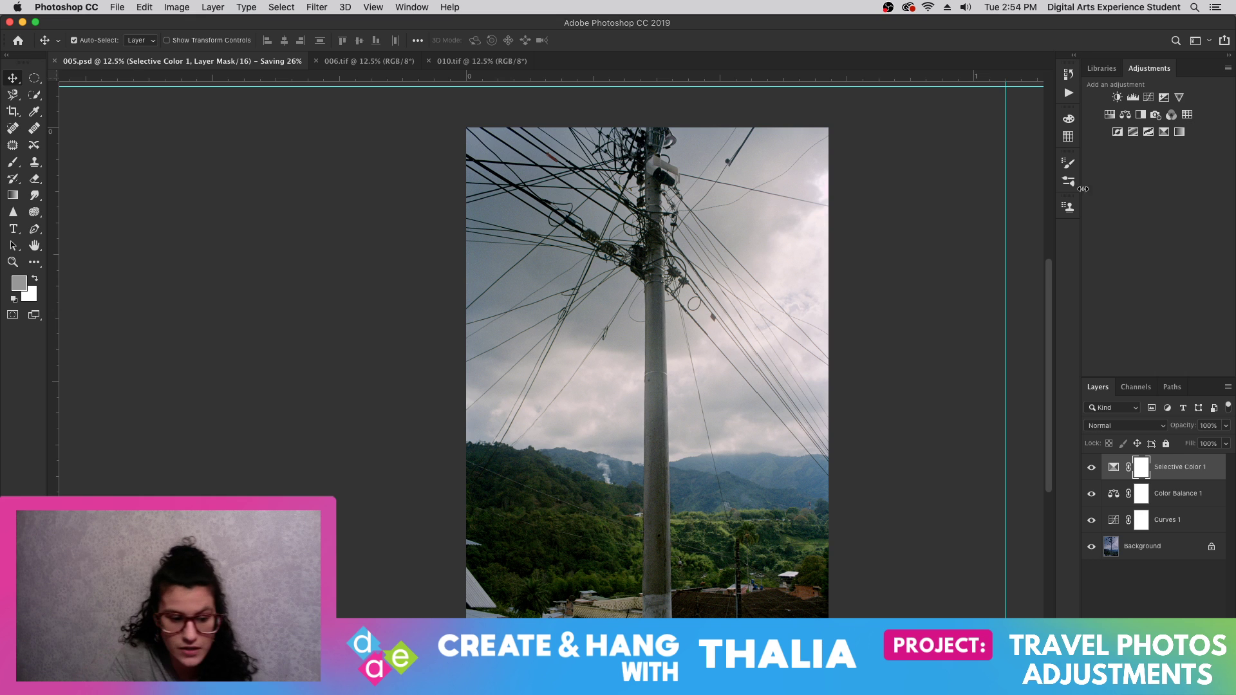
- Examine the 006.tif landscape photo's sky, rainbow and foliage, and check on the saving of 005.psd
left_click(334, 61)
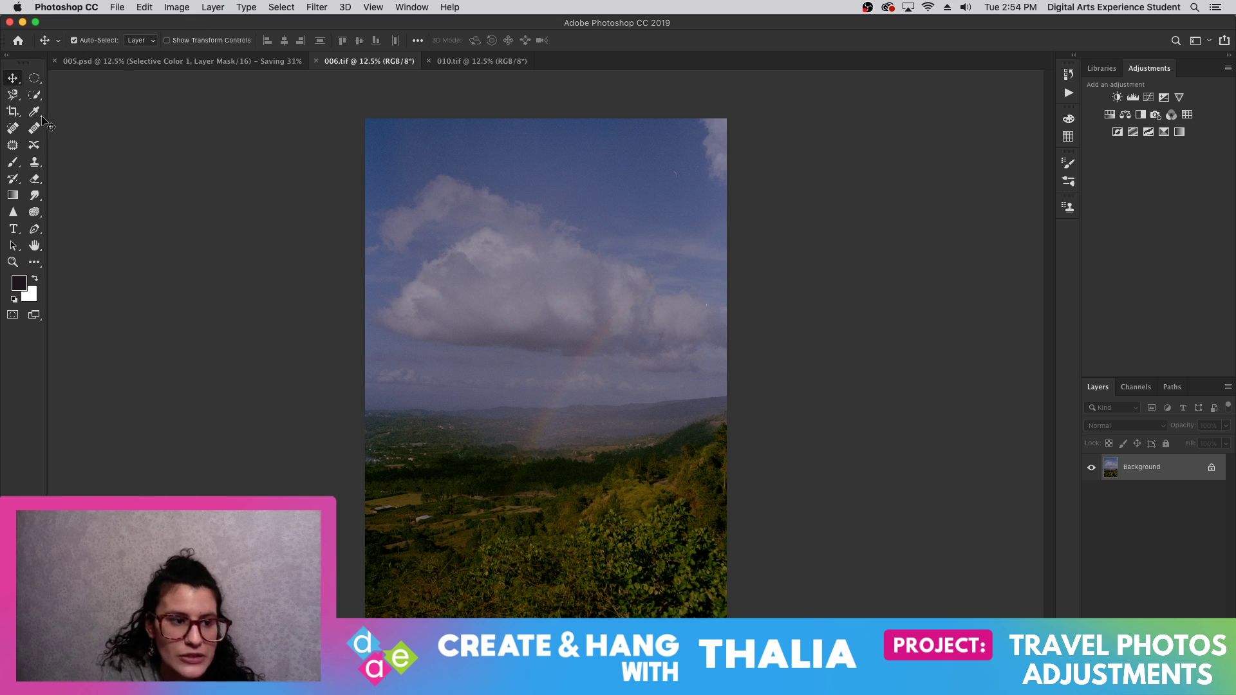
left_click(13, 262)
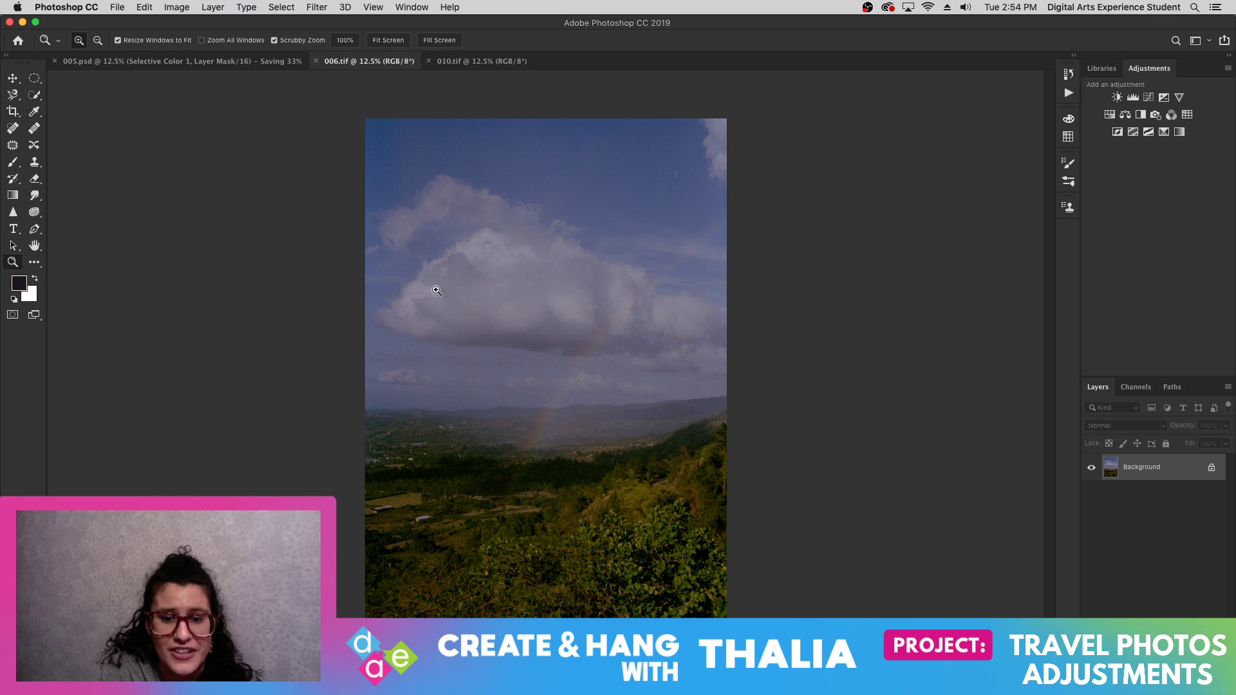
left_click(546, 358)
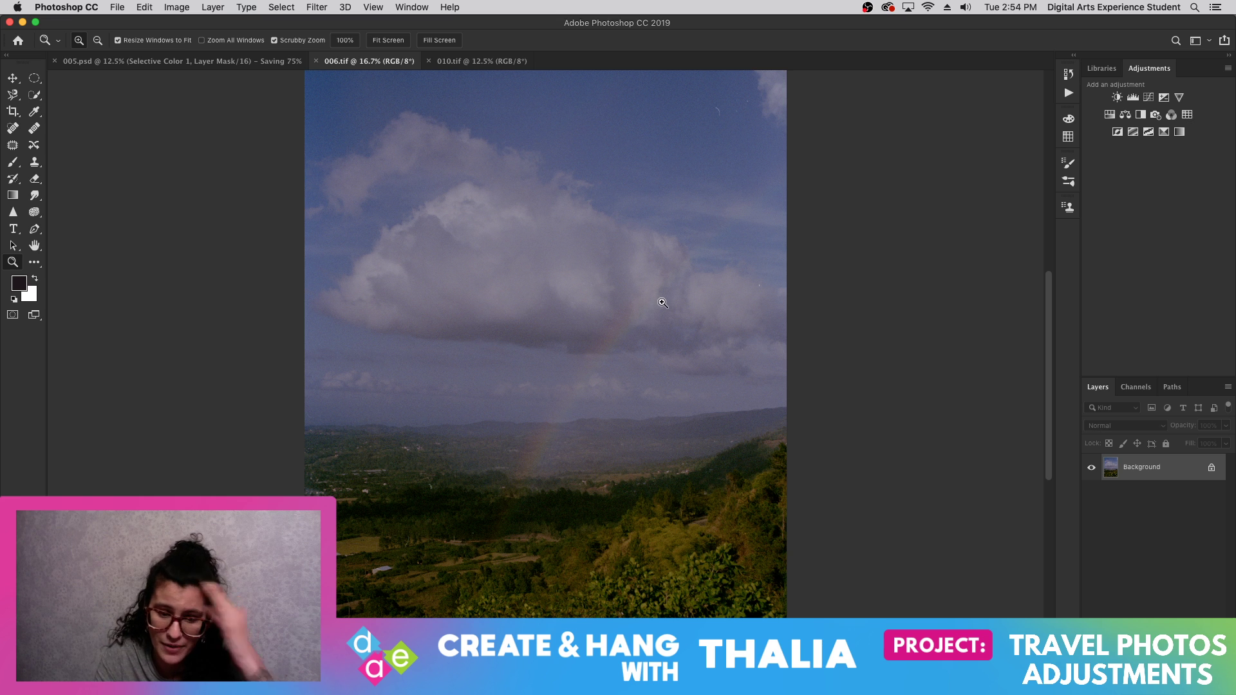
scroll(650, 321, "down", 5)
scroll(635, 322, "up", 3)
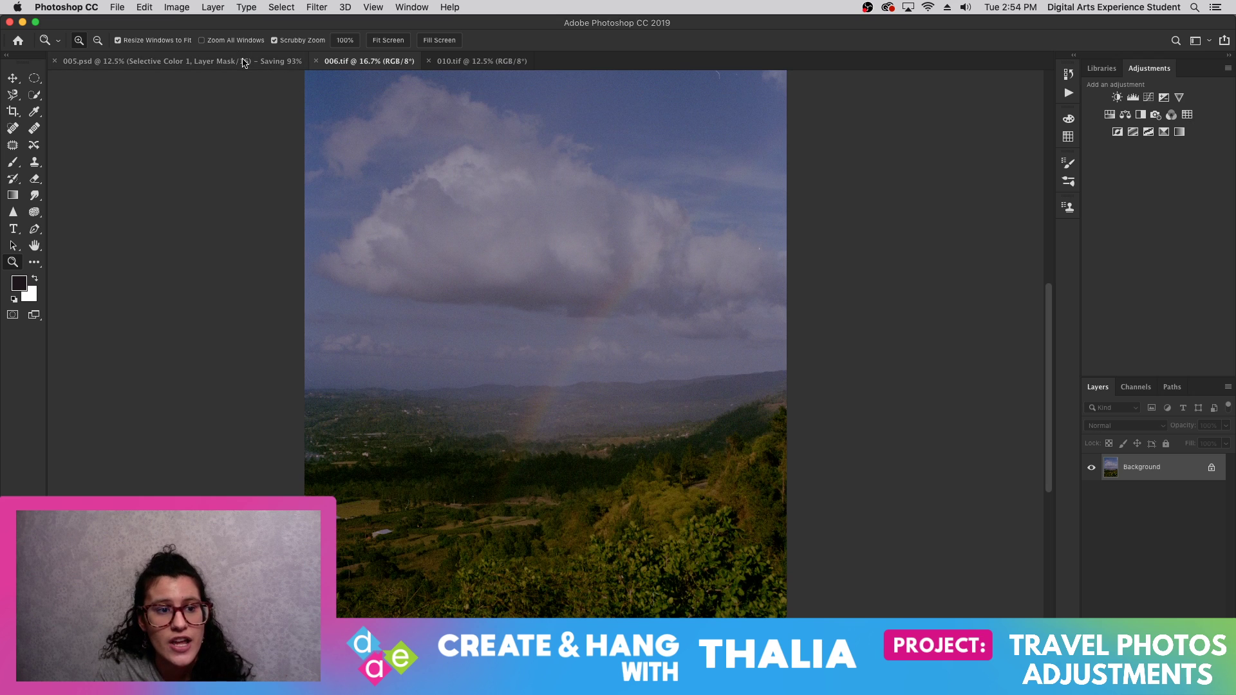
left_click(247, 65)
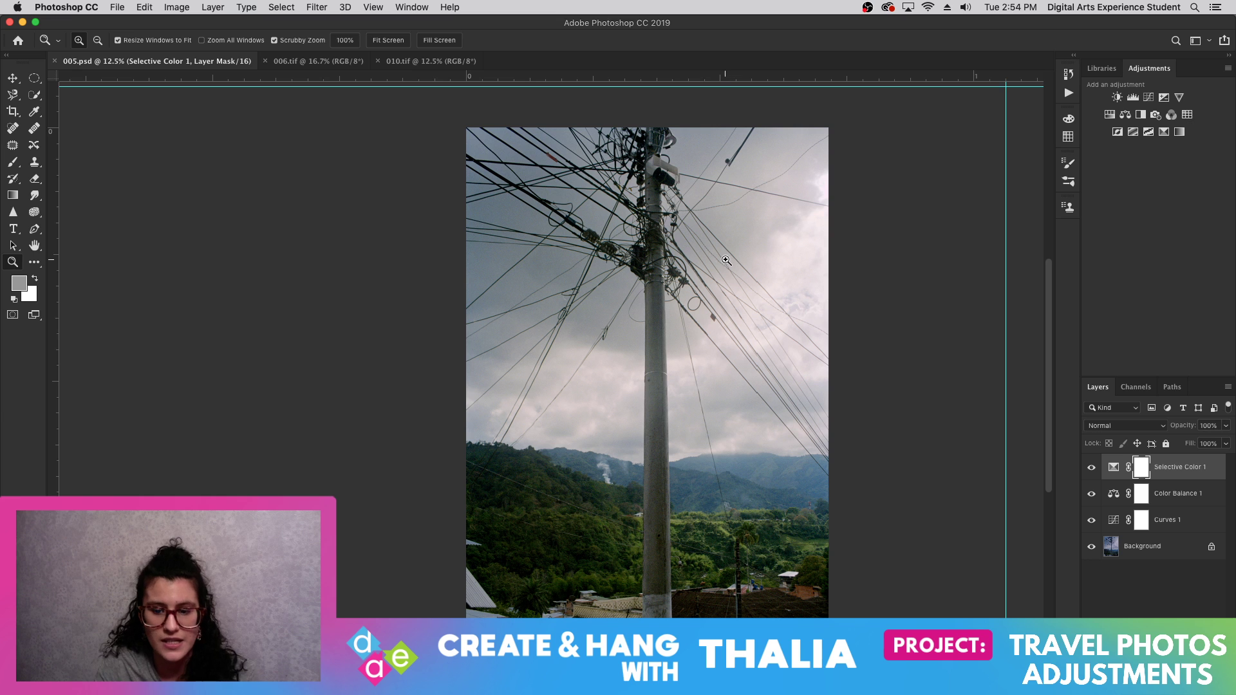
left_click(300, 65)
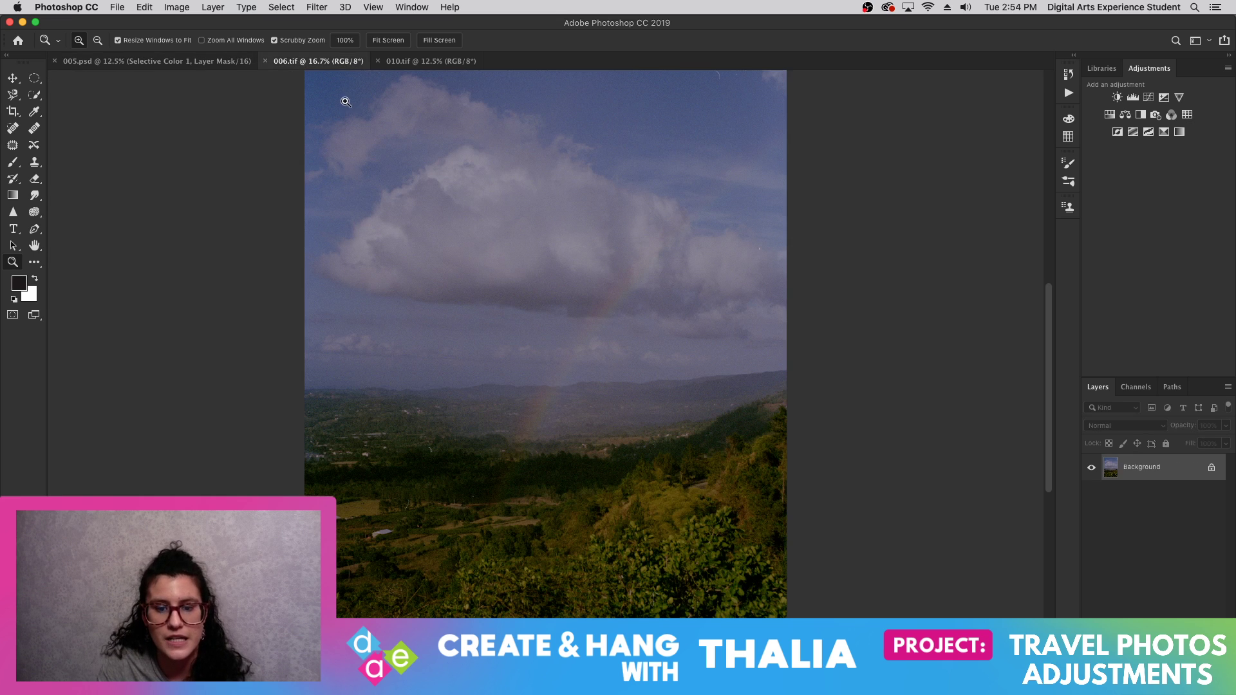
key("alt")
key("alt")
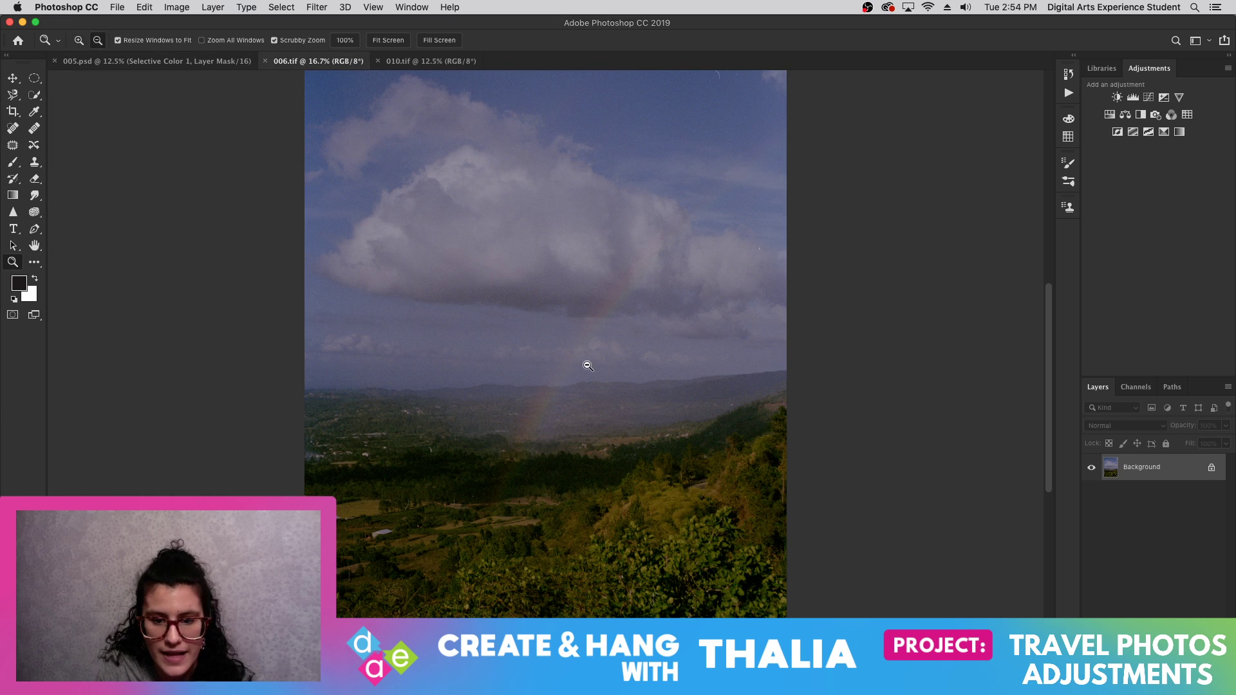
left_click(587, 366, "alt")
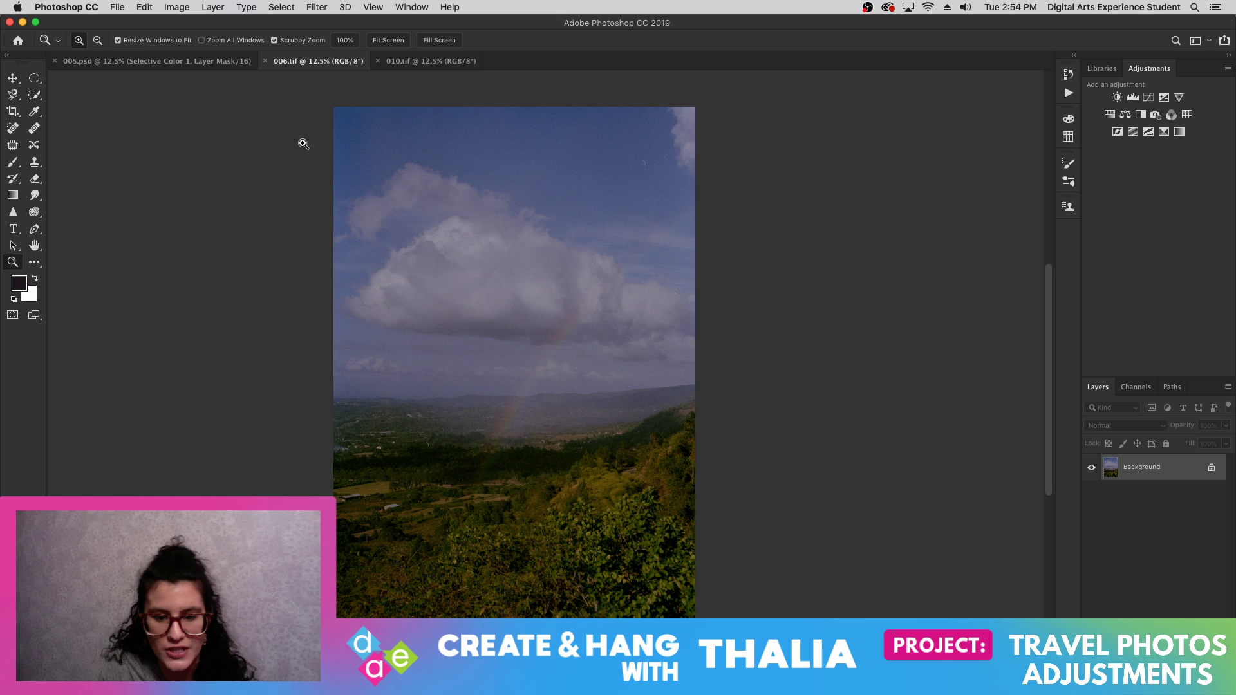
- Flatten the layered 005.psd photo into a single background layer
left_click(171, 61)
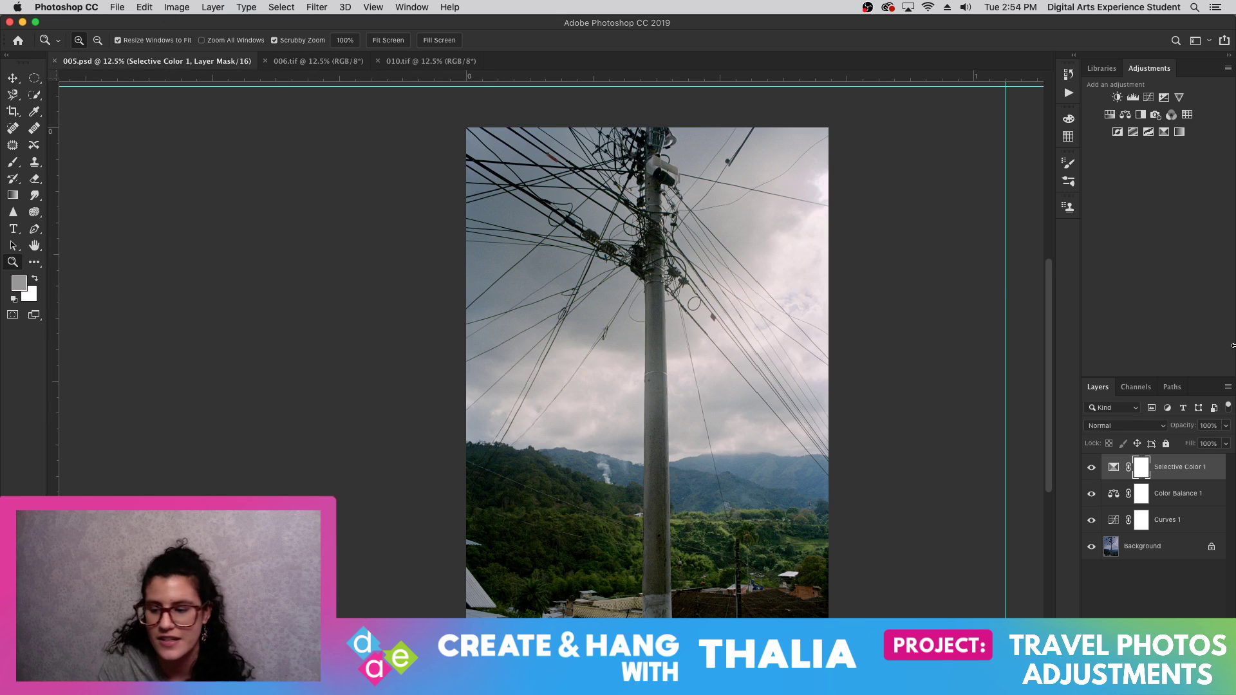
left_click(1228, 389)
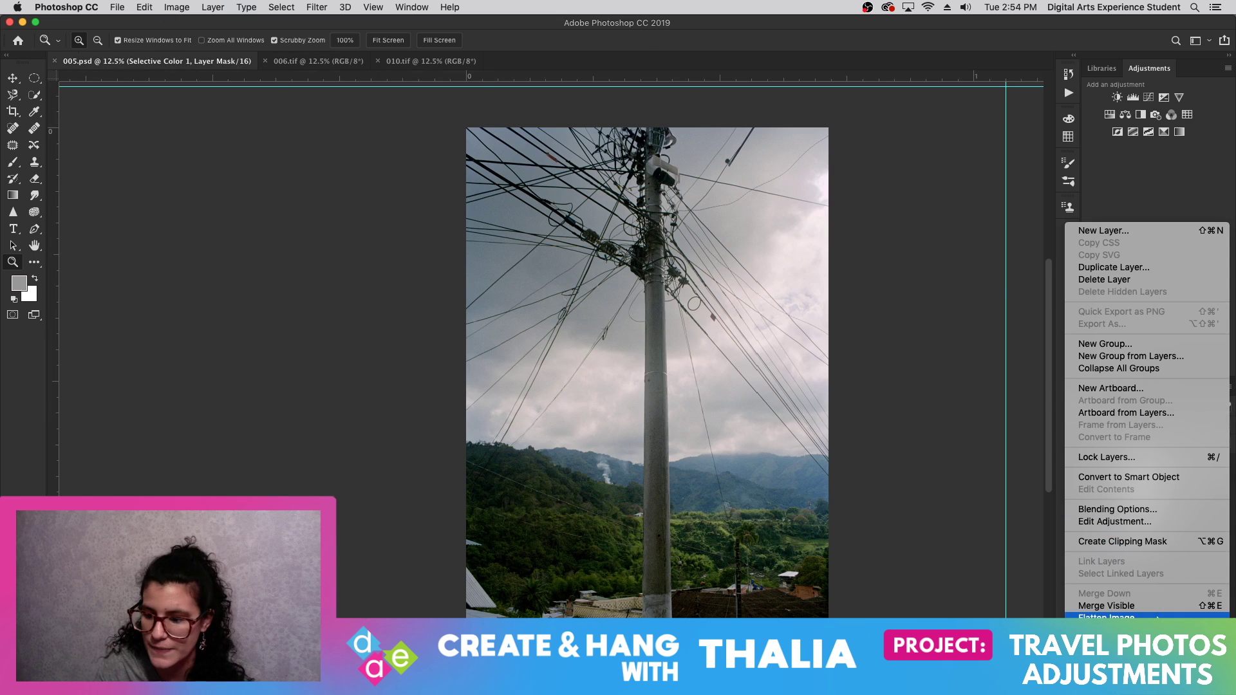
key("Escape")
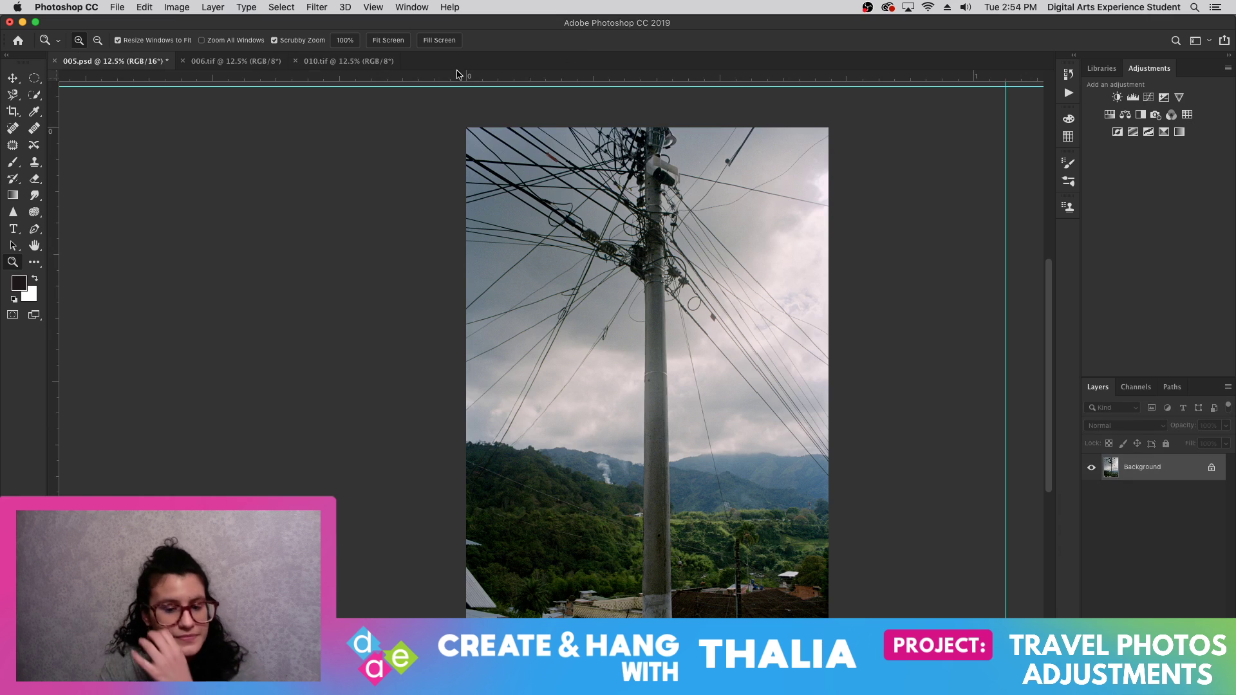
- Start saving the flattened photo under a new location, choosing the JPEG folder inside COLOMBIA as the destination
left_click(97, 6)
mouse_move(110, 5)
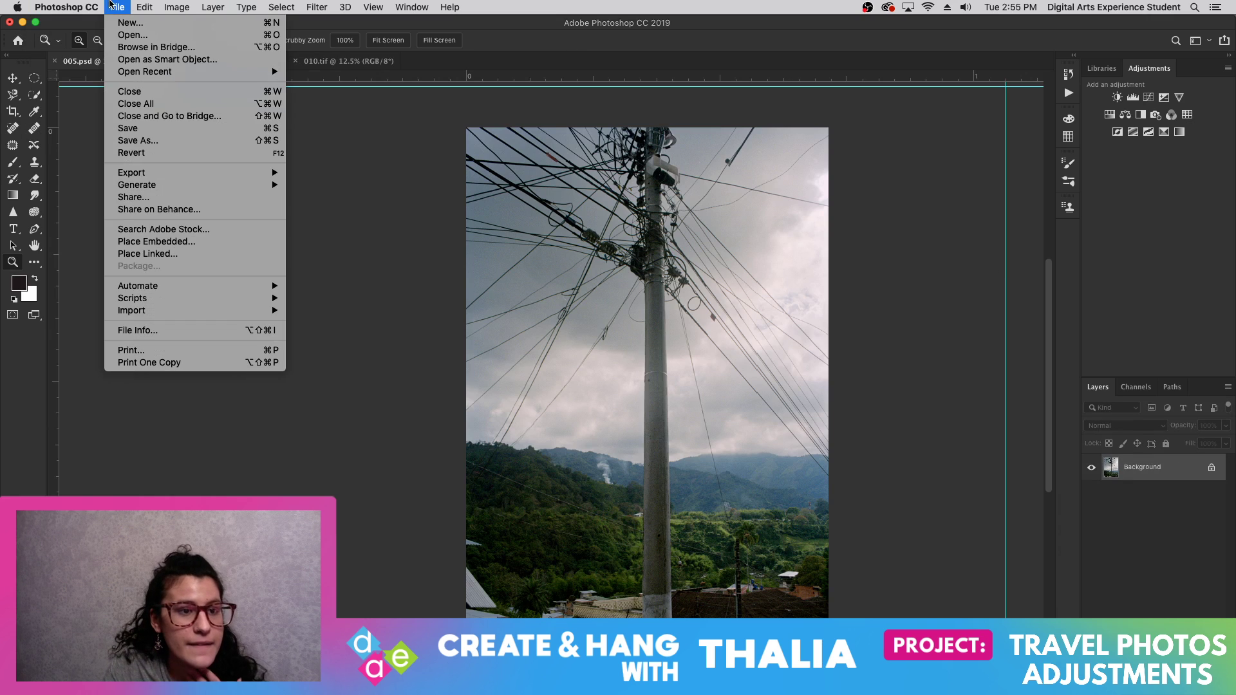
left_click(165, 141)
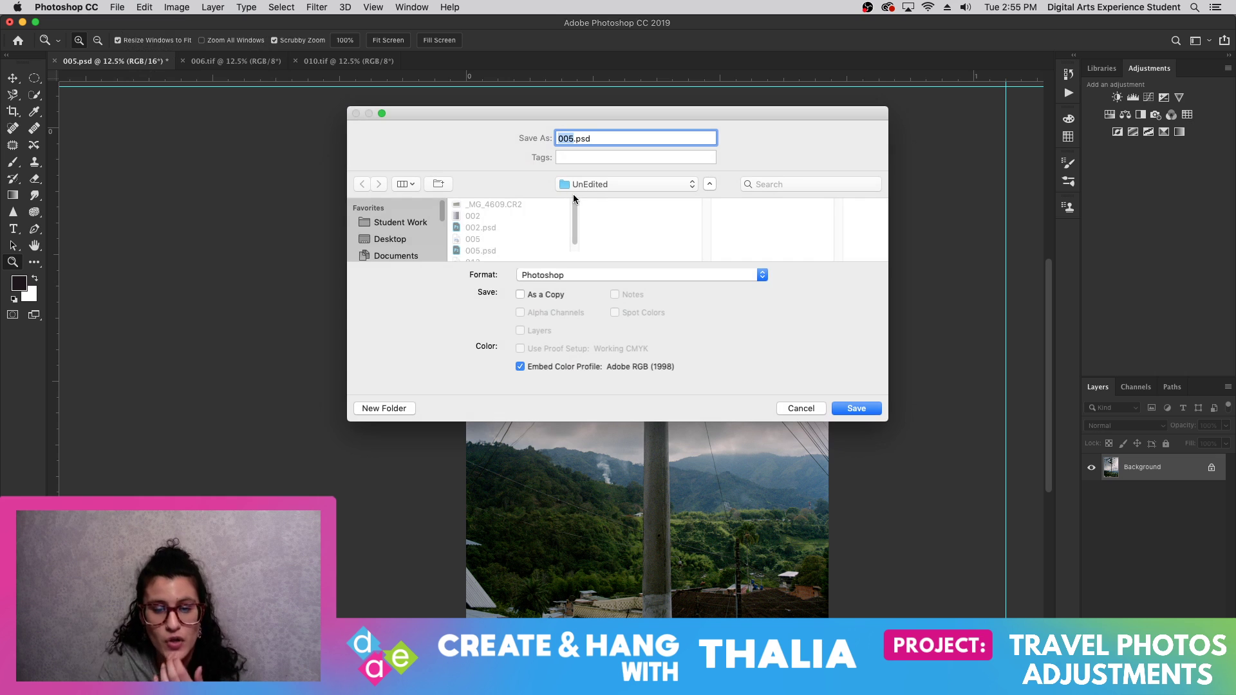
left_click(599, 190)
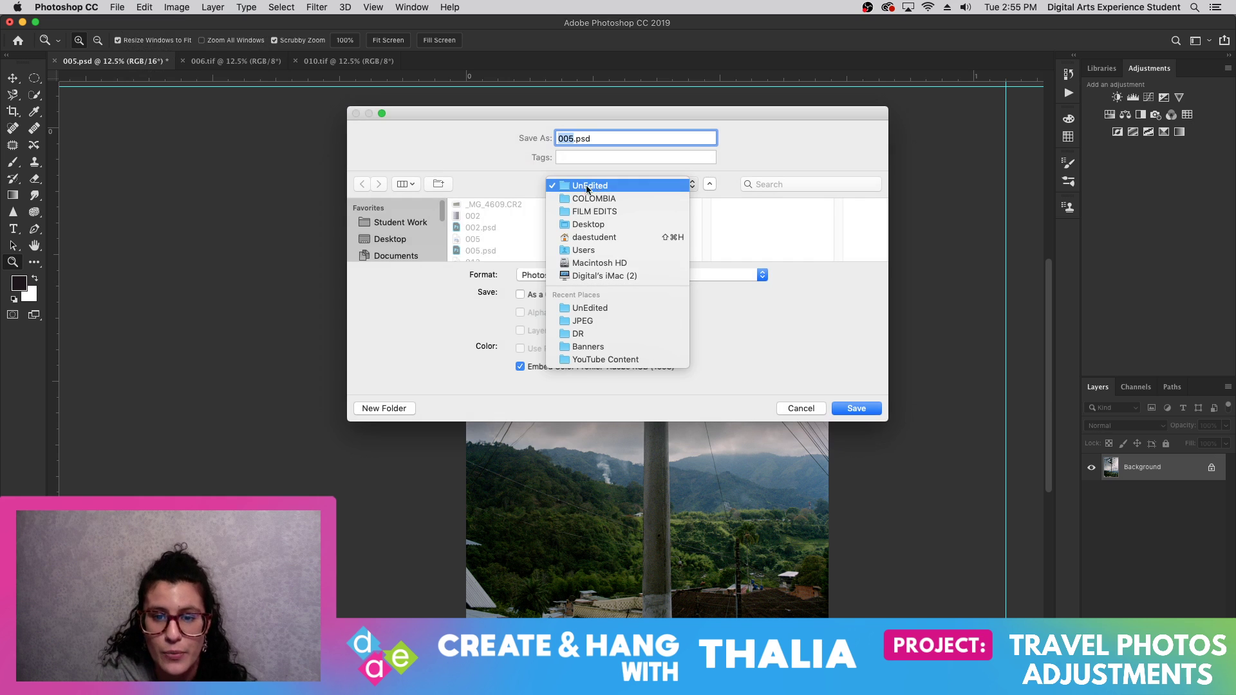
left_click(514, 205)
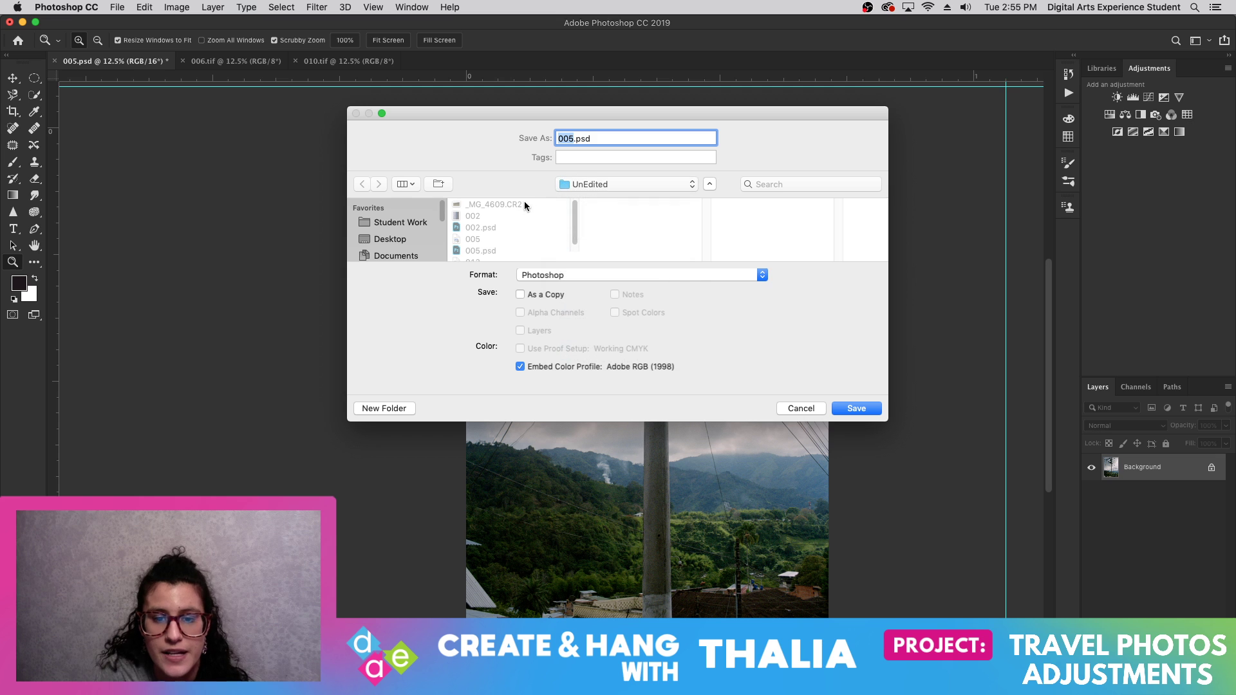
left_click(593, 190)
left_click(593, 199)
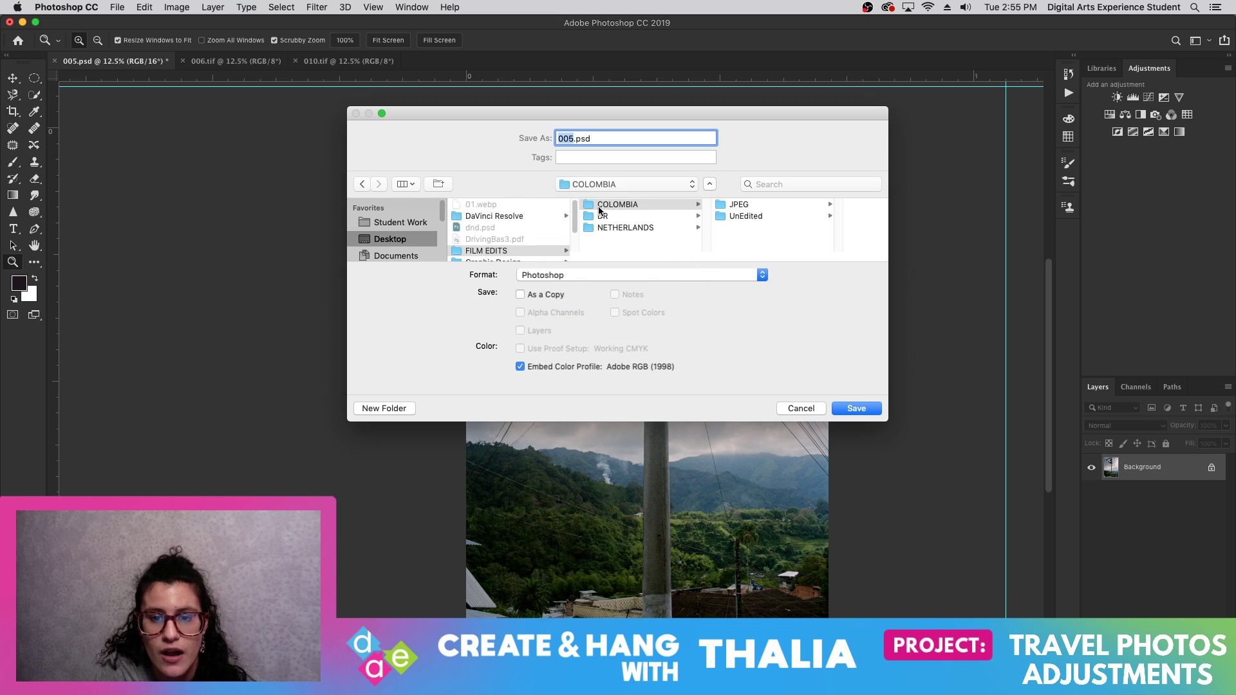
left_click(732, 205)
- Save the flattened photo in JPEG format as 005.jpg, and close the 005.psd document
left_click(630, 276)
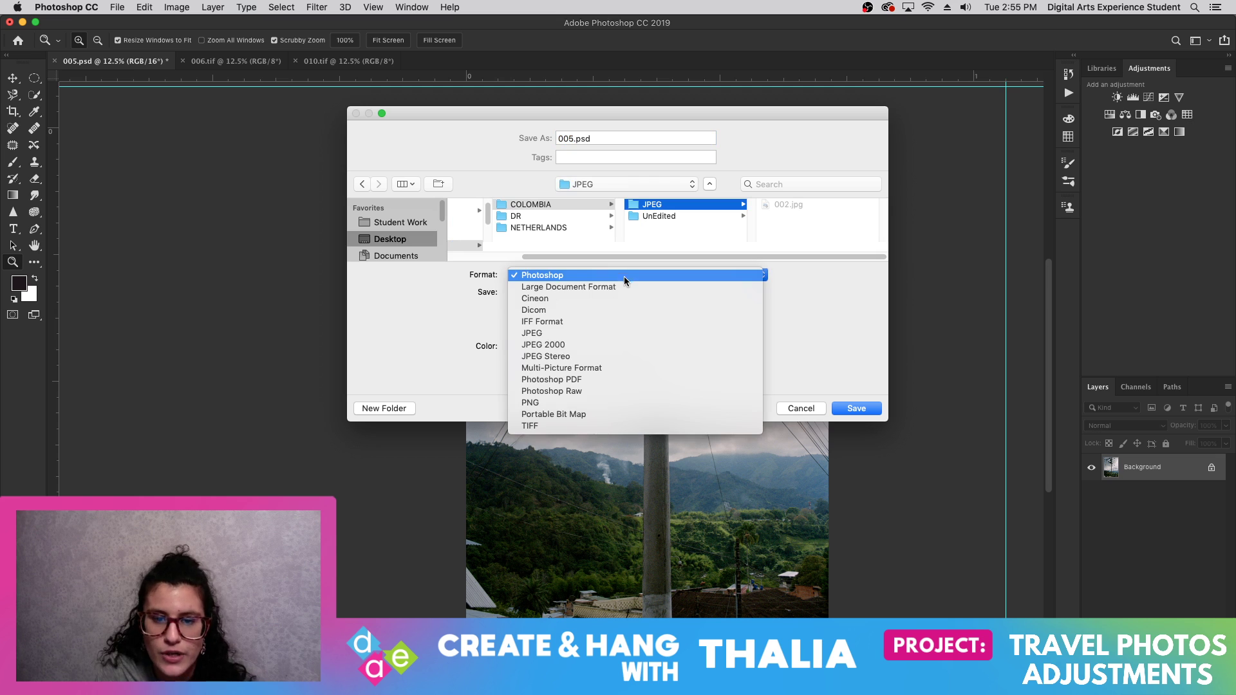
left_click(600, 334)
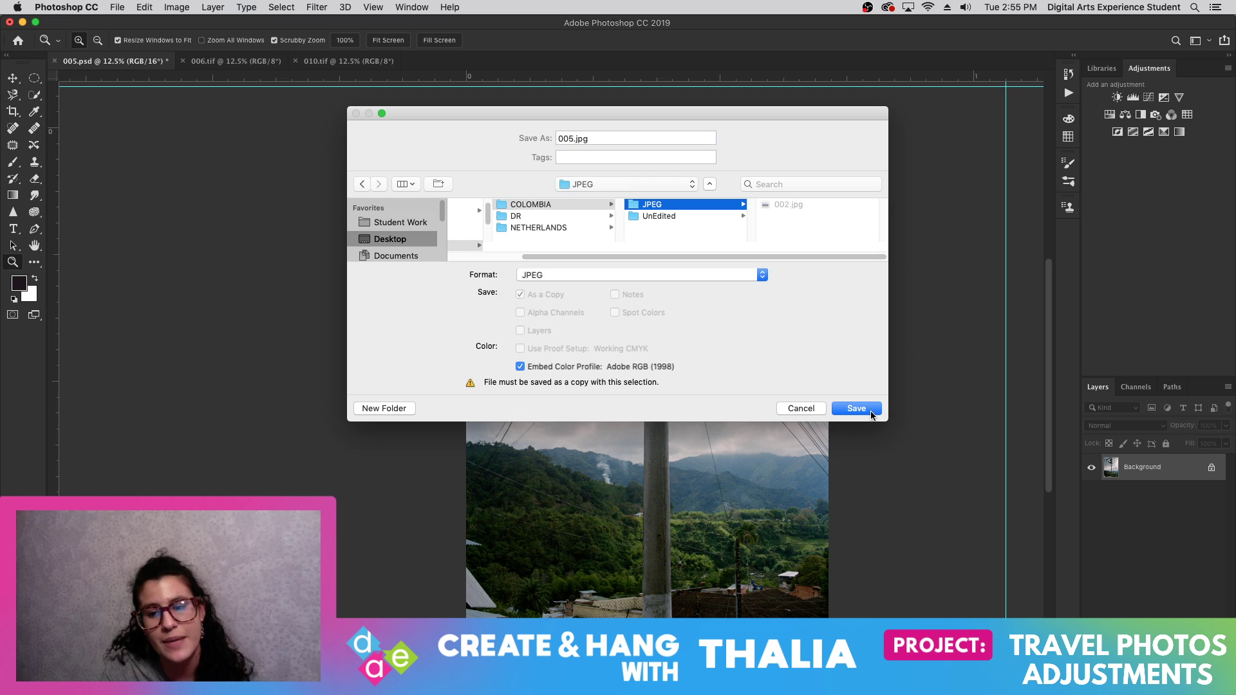
left_click(856, 408)
left_click(698, 178)
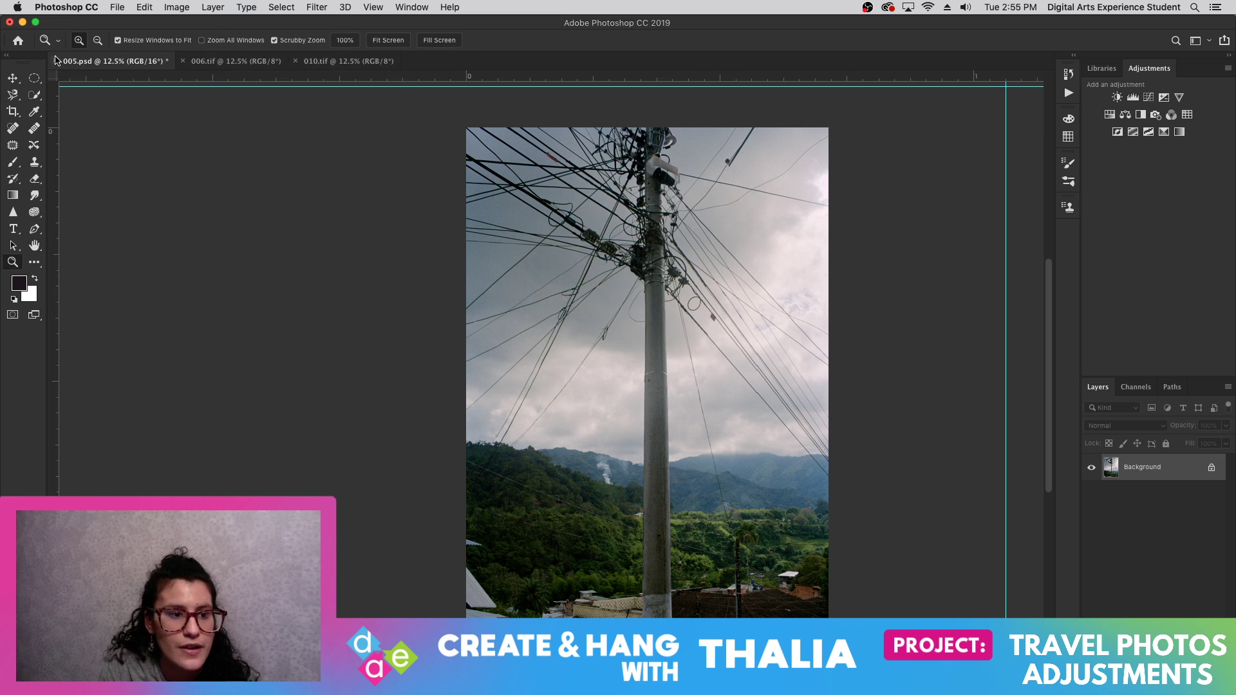
left_click(54, 61)
left_click(588, 242)
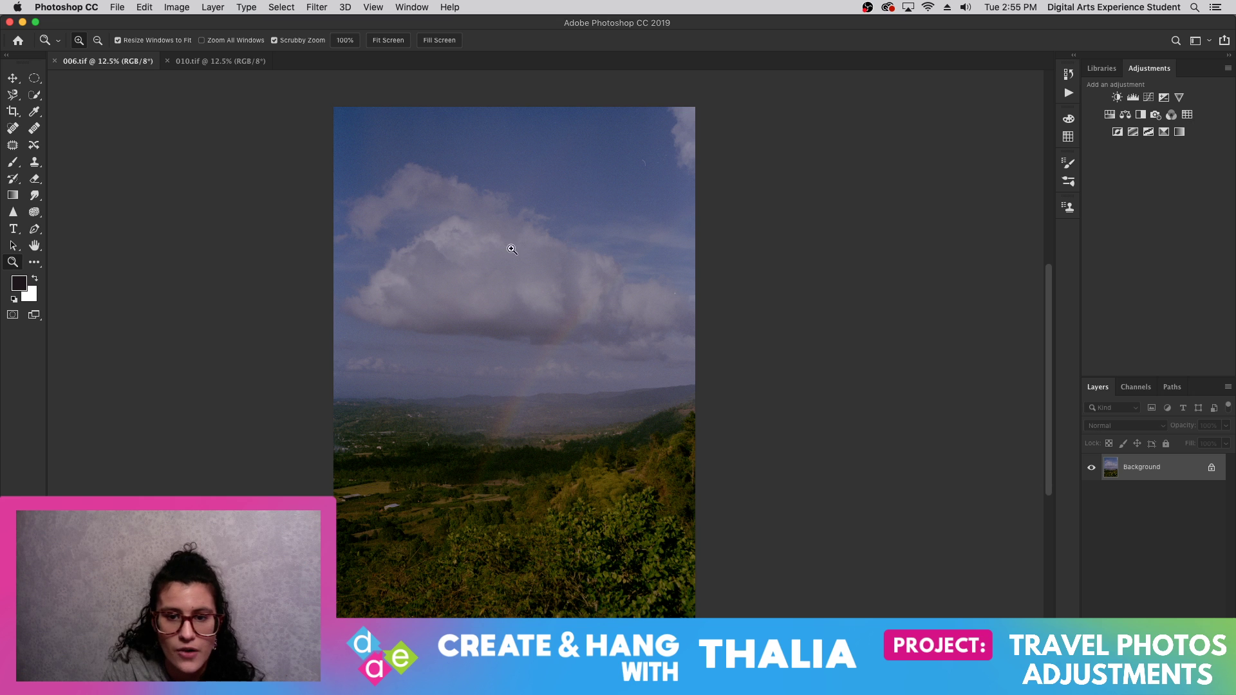
- Remove the dust specks and curved hair mark from the sky near the upper-right cloud of 006.tif with a smaller Clone Stamp brush
left_click(363, 140)
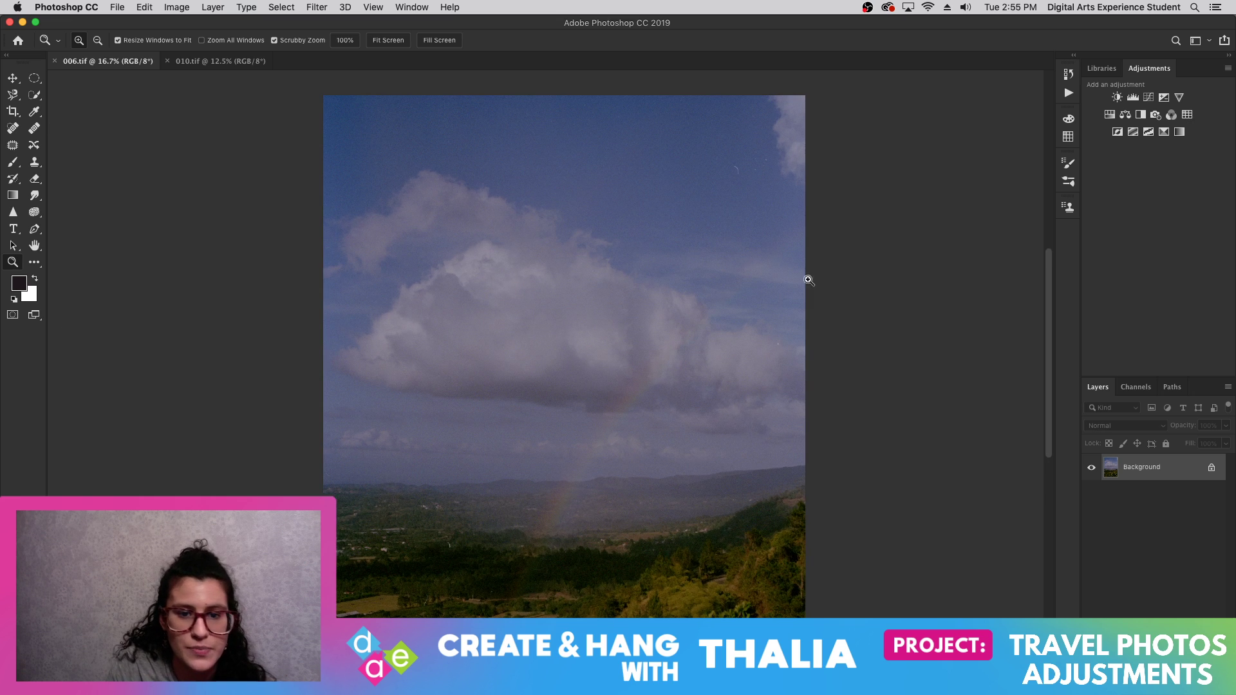
left_click(763, 290)
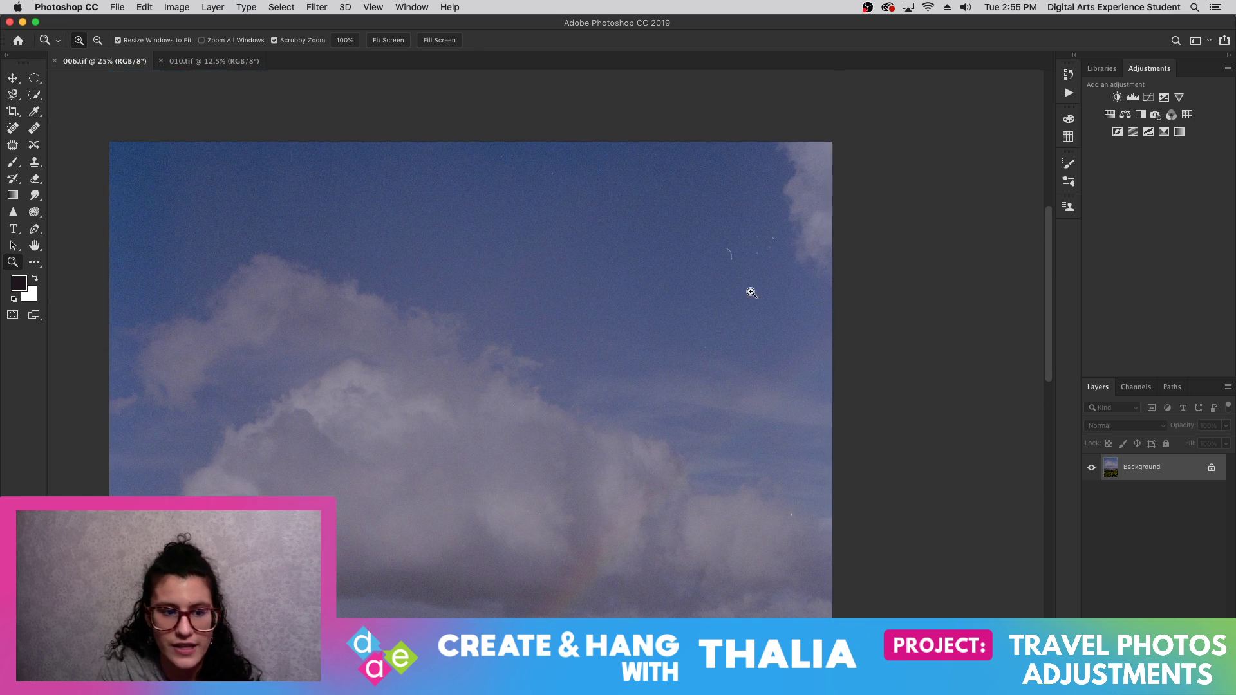
left_click(35, 162)
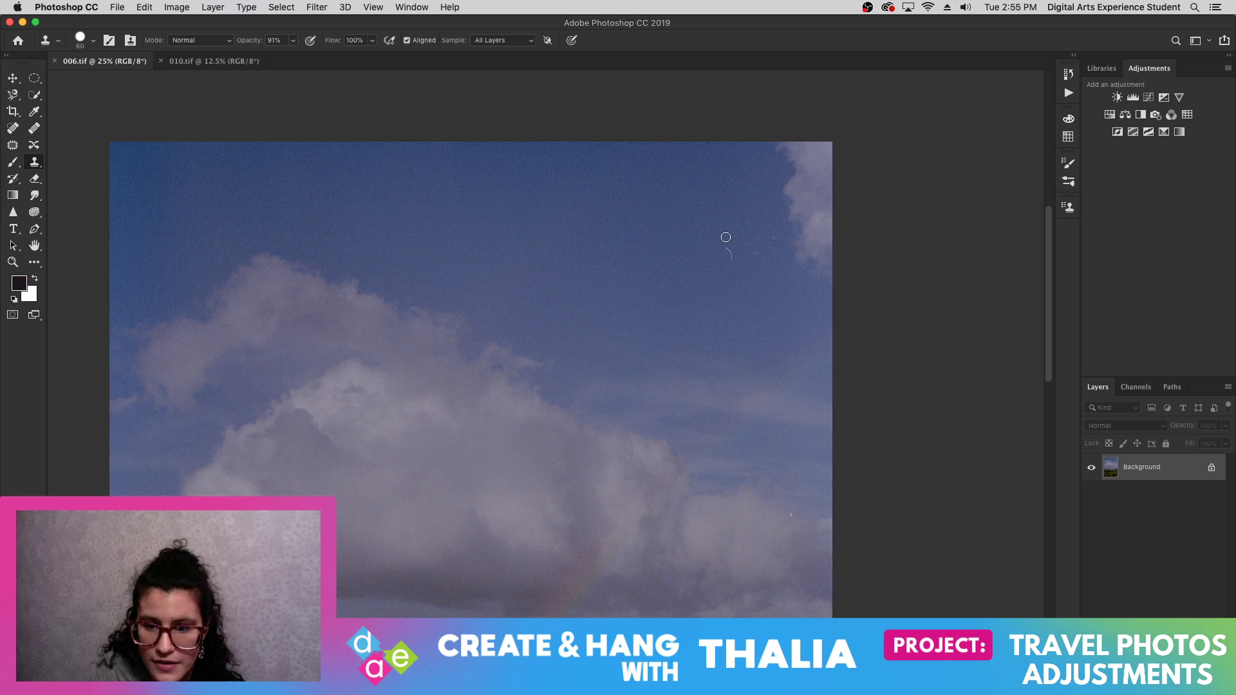
key("bracketleft")
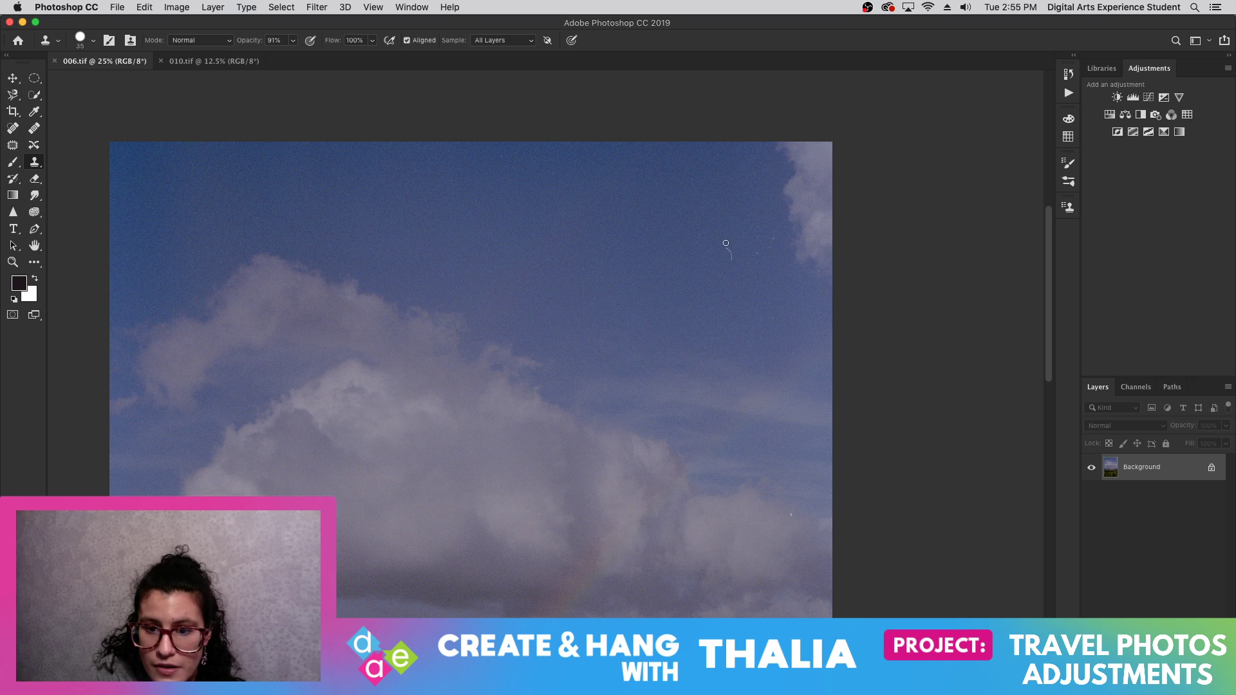
left_click(730, 252)
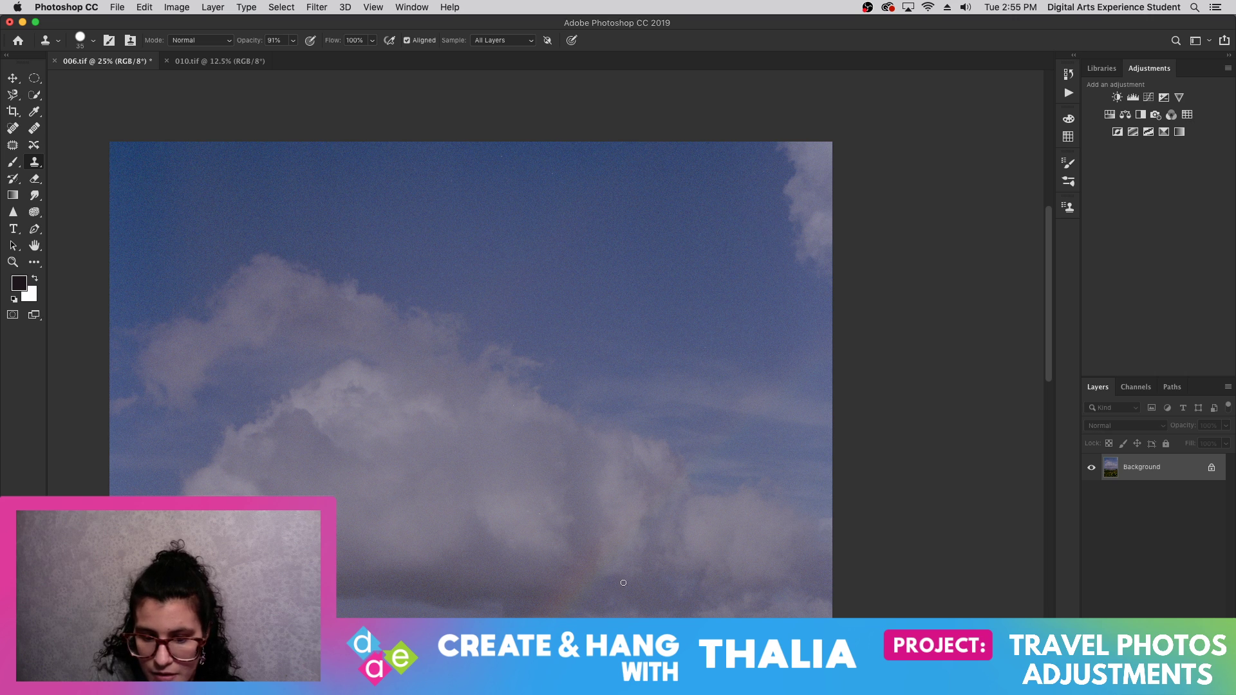
scroll(498, 469, "left", 5)
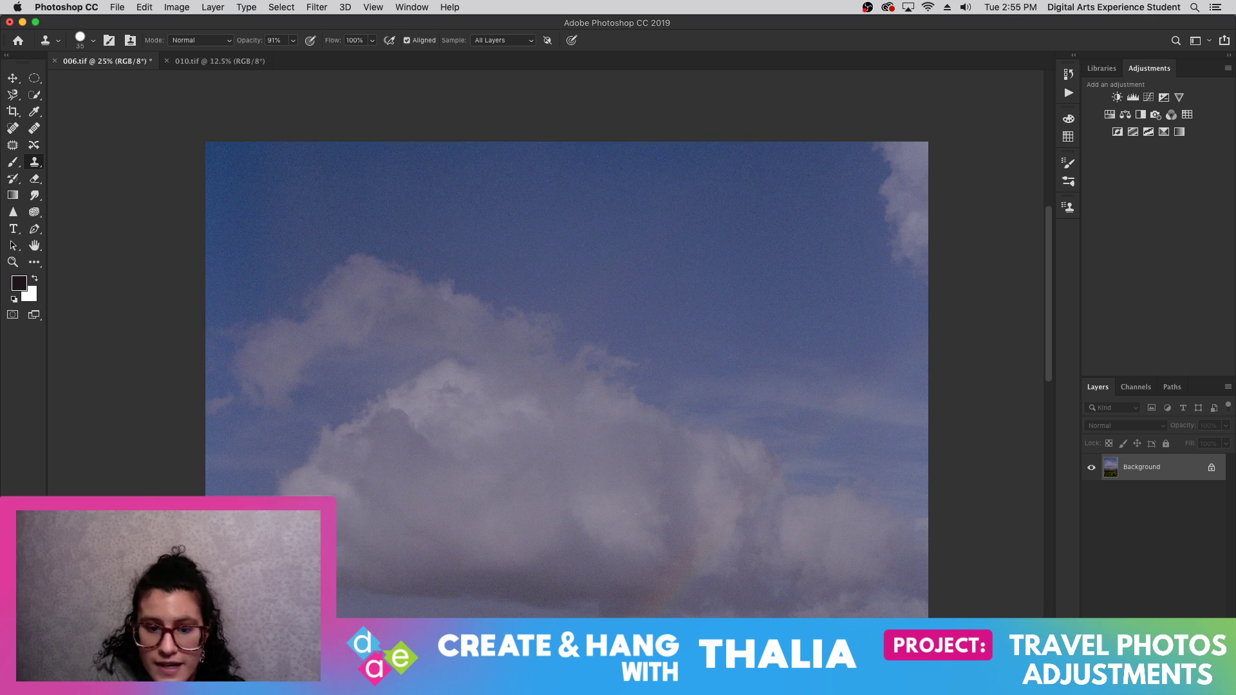
scroll(499, 469, "up", 1)
scroll(499, 470, "down", 2)
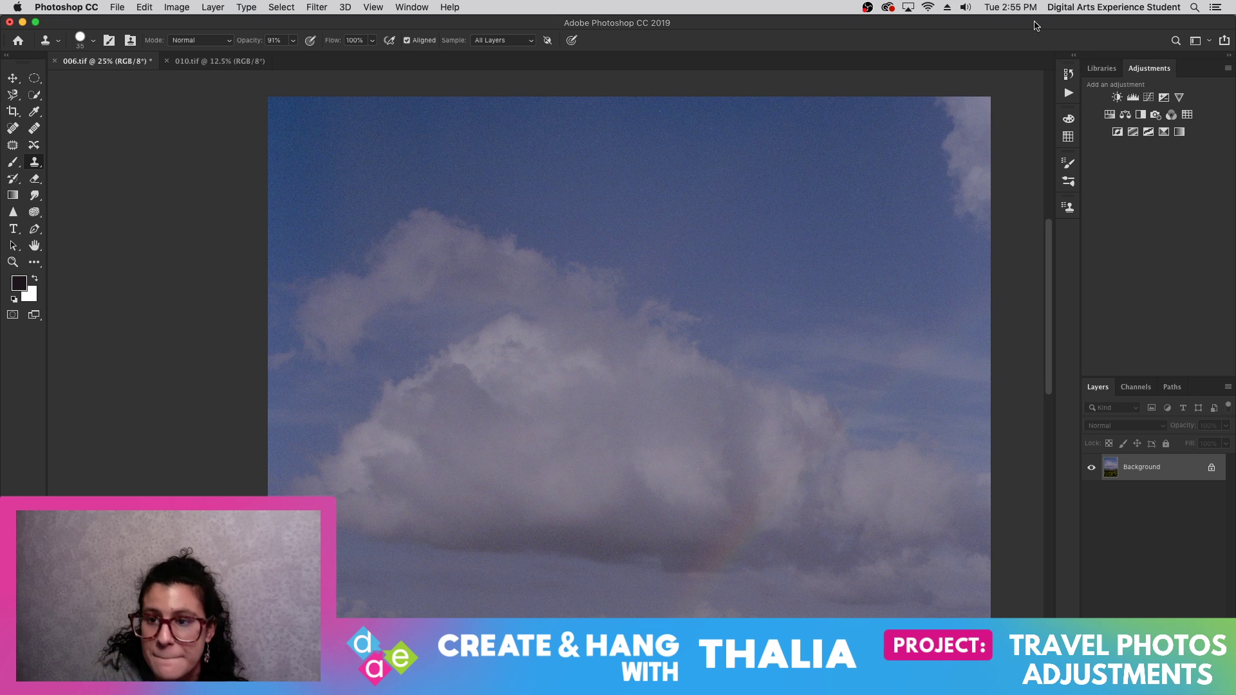
- Adjust the computer's sound volume to about half
left_click(966, 7)
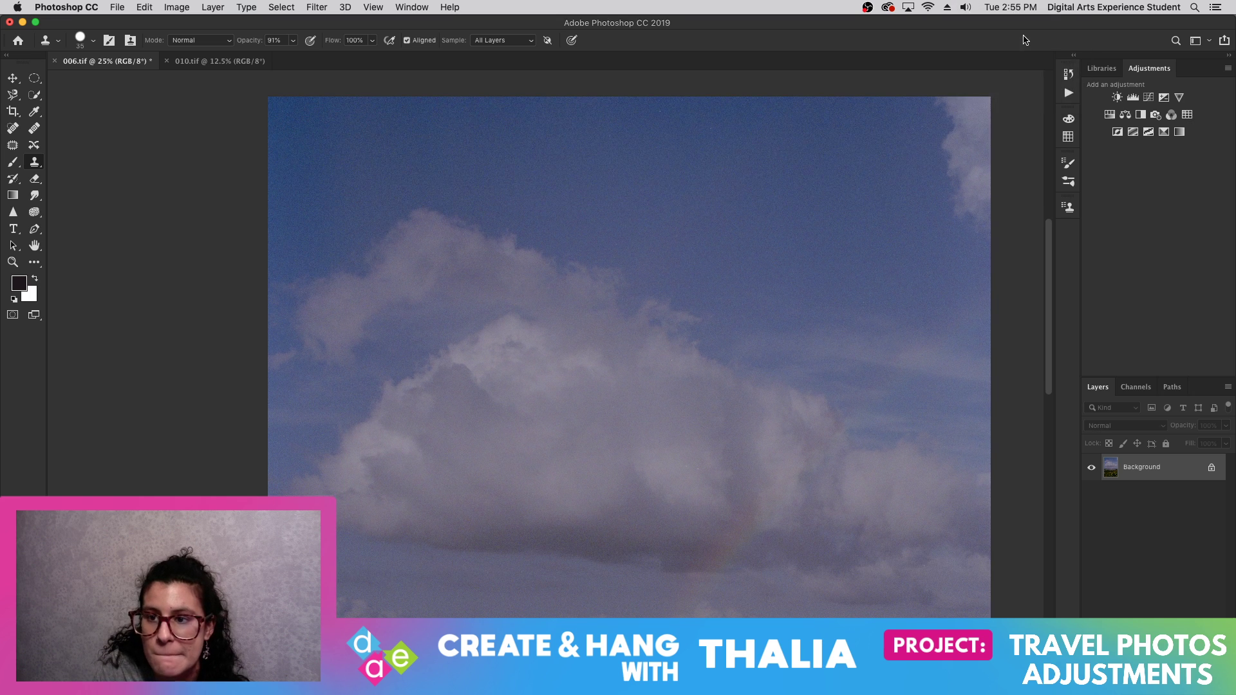
left_click(966, 7, "alt")
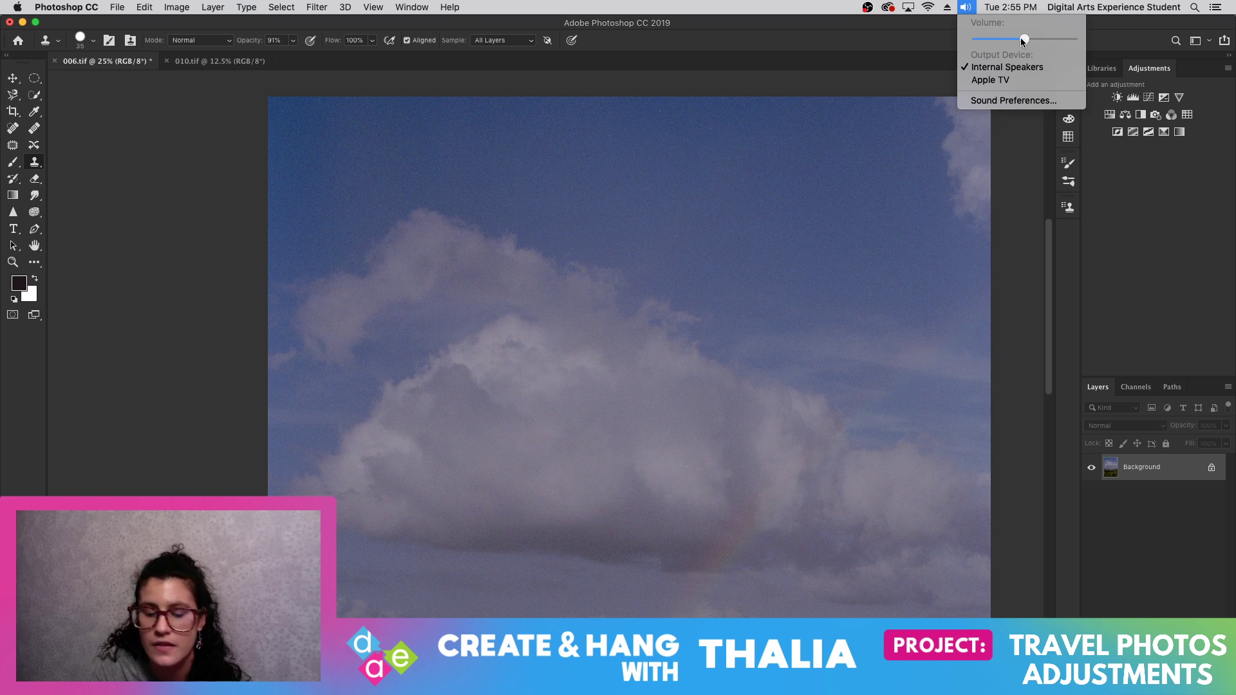
left_click(1023, 40)
- Examine 006.tif from the clouds down through the rainbow, hills and valley to the foreground foliage for remaining dust and scratches
scroll(669, 420, "down", 1)
scroll(668, 421, "down", 1)
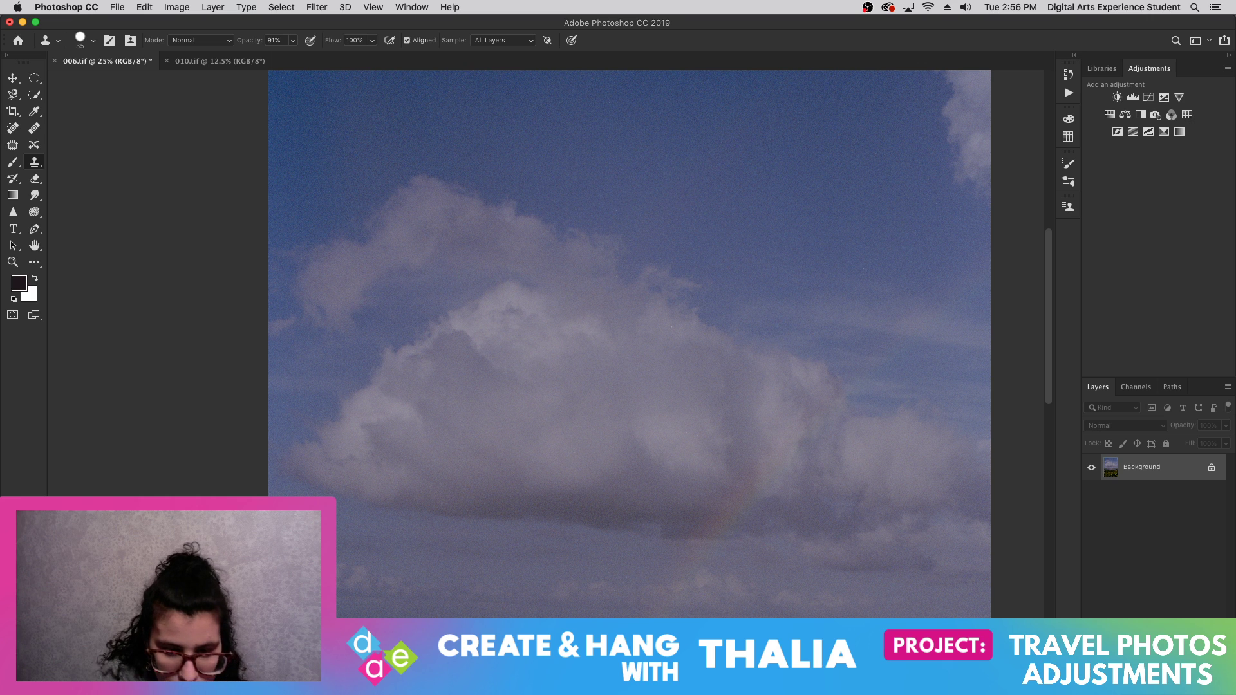
scroll(629, 344, "right", 5)
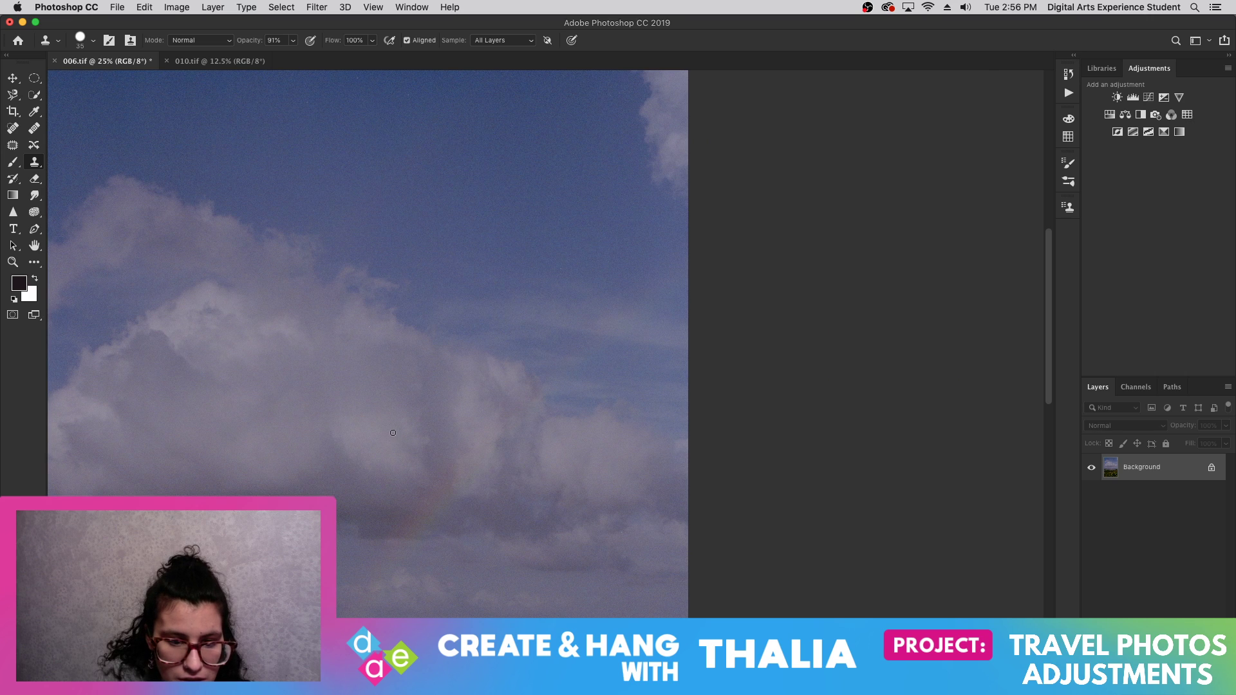
scroll(401, 449, "down", 4)
scroll(440, 497, "down", 2)
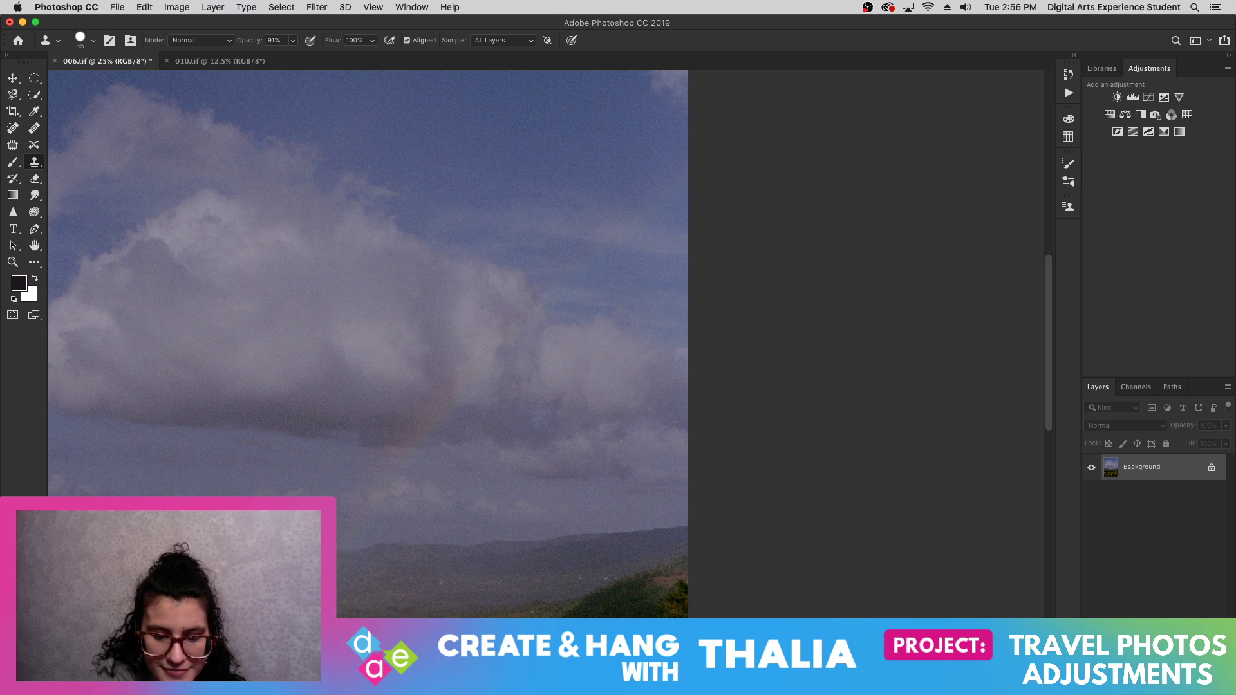
scroll(451, 341, "left", 5)
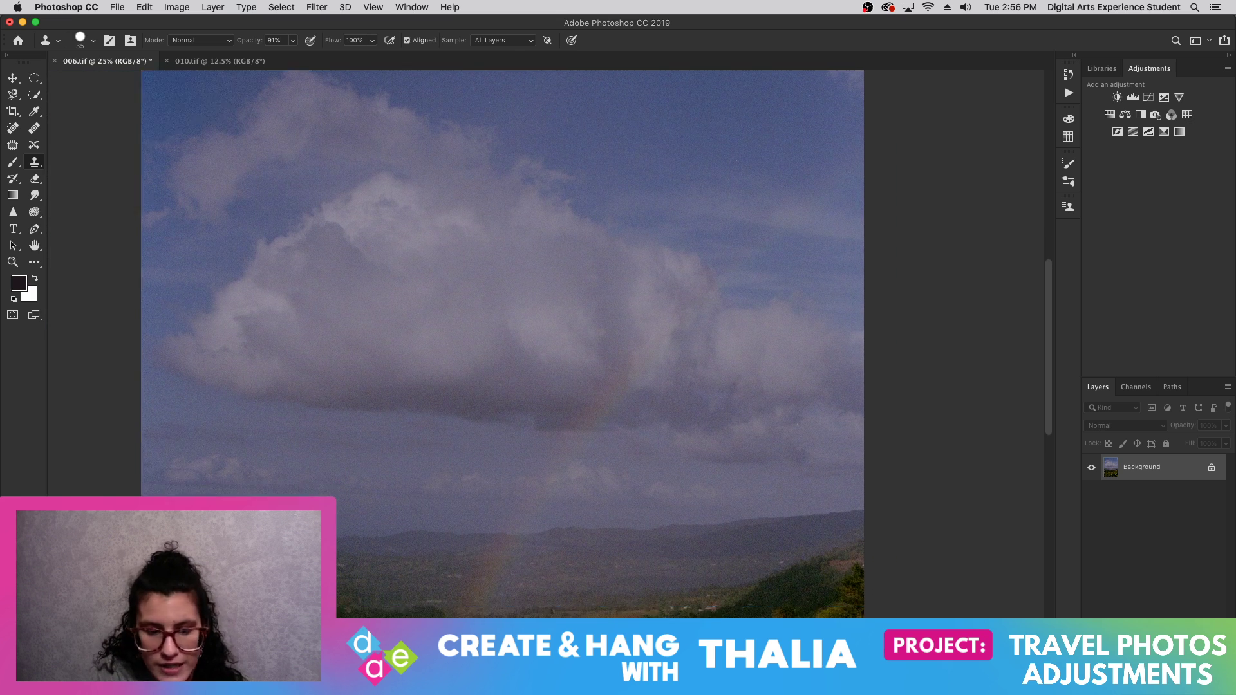
scroll(343, 589, "down", 2)
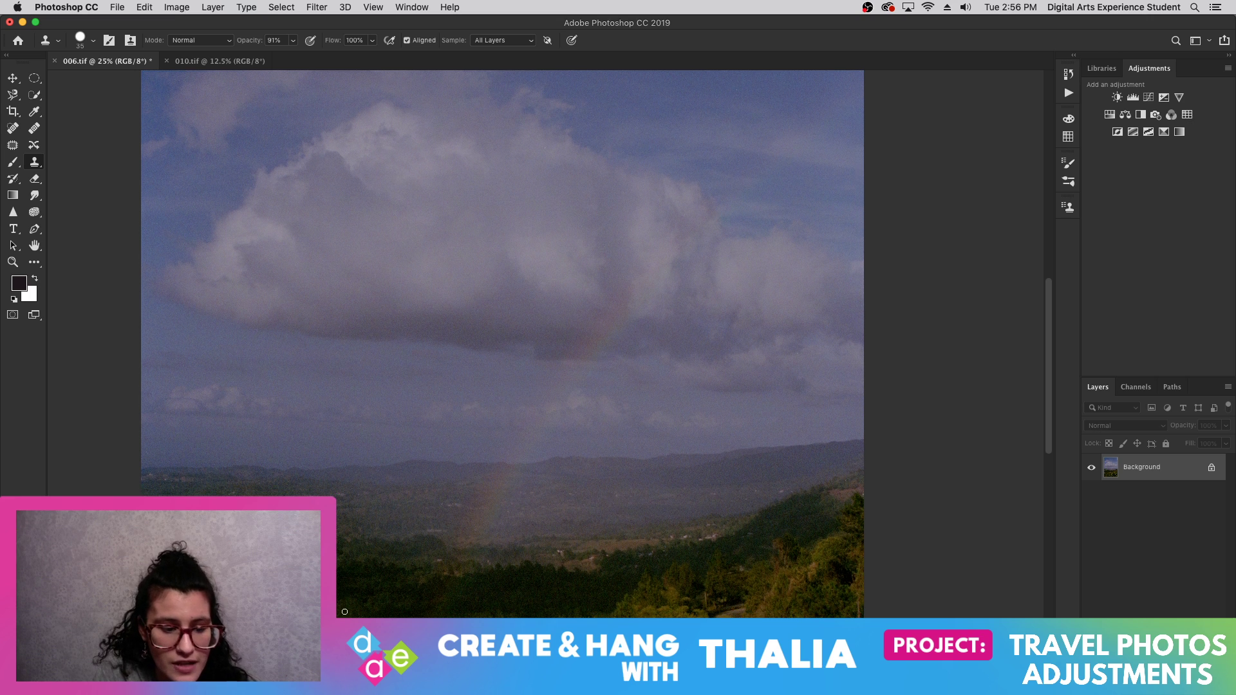
scroll(447, 533, "down", 3)
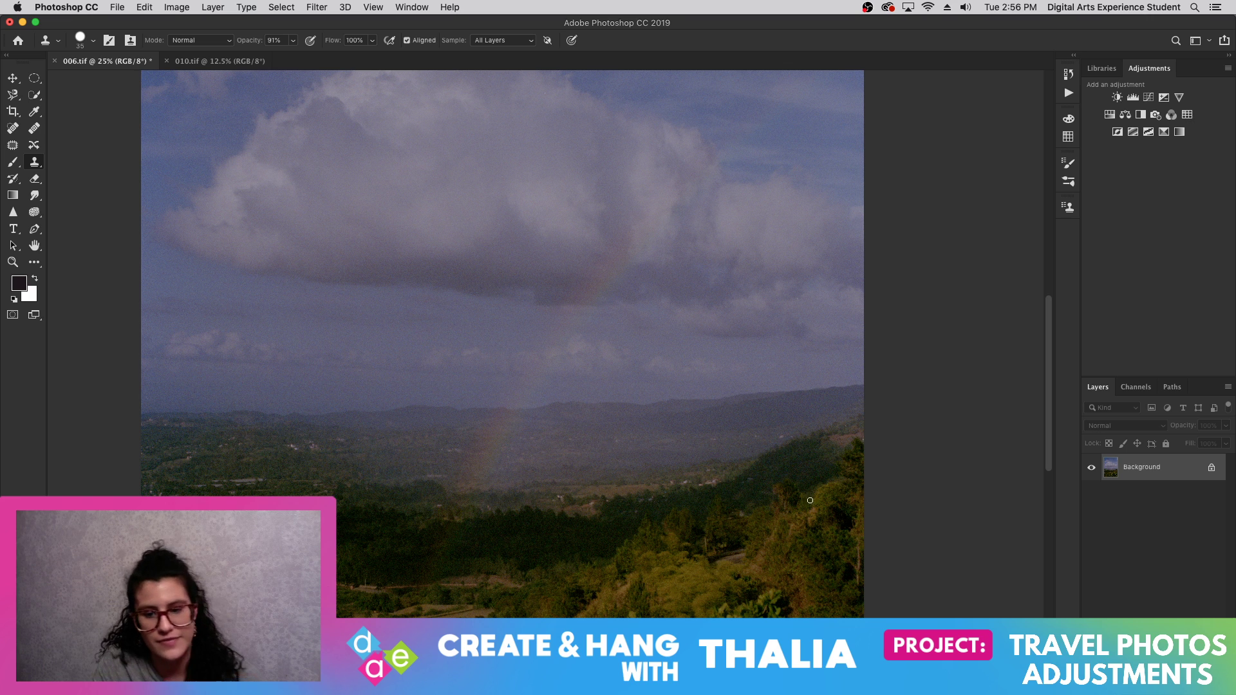
scroll(867, 549, "down", 2)
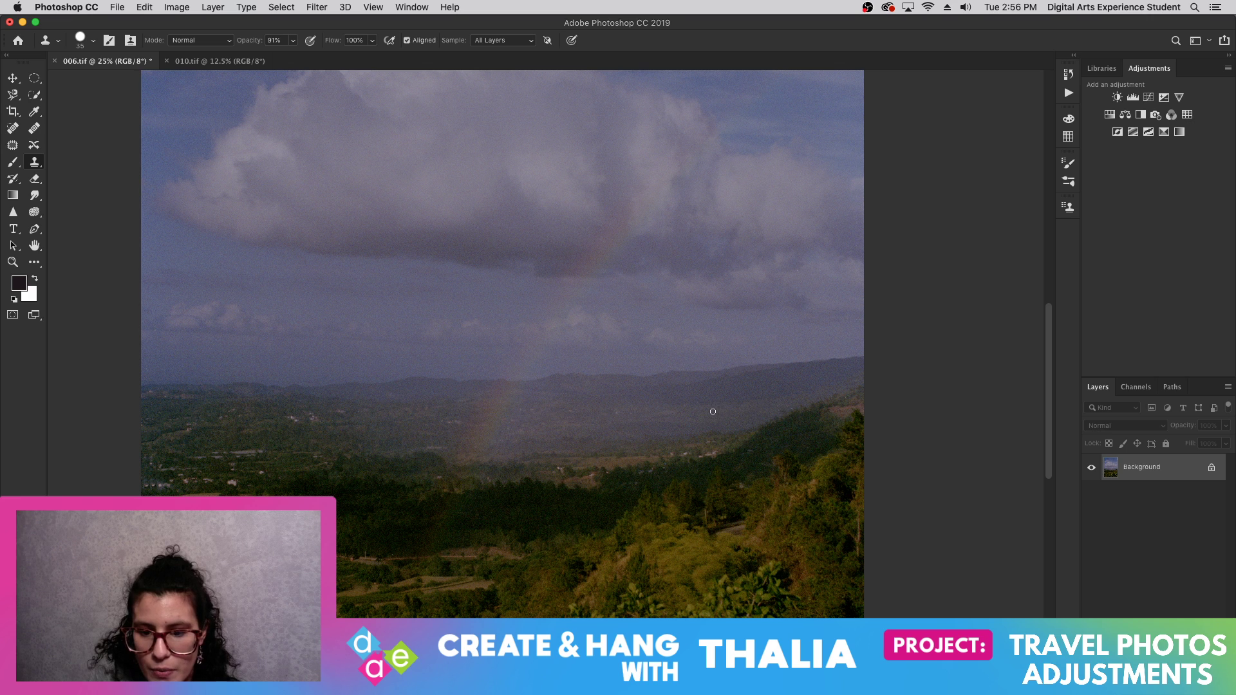
scroll(617, 430, "down", 5)
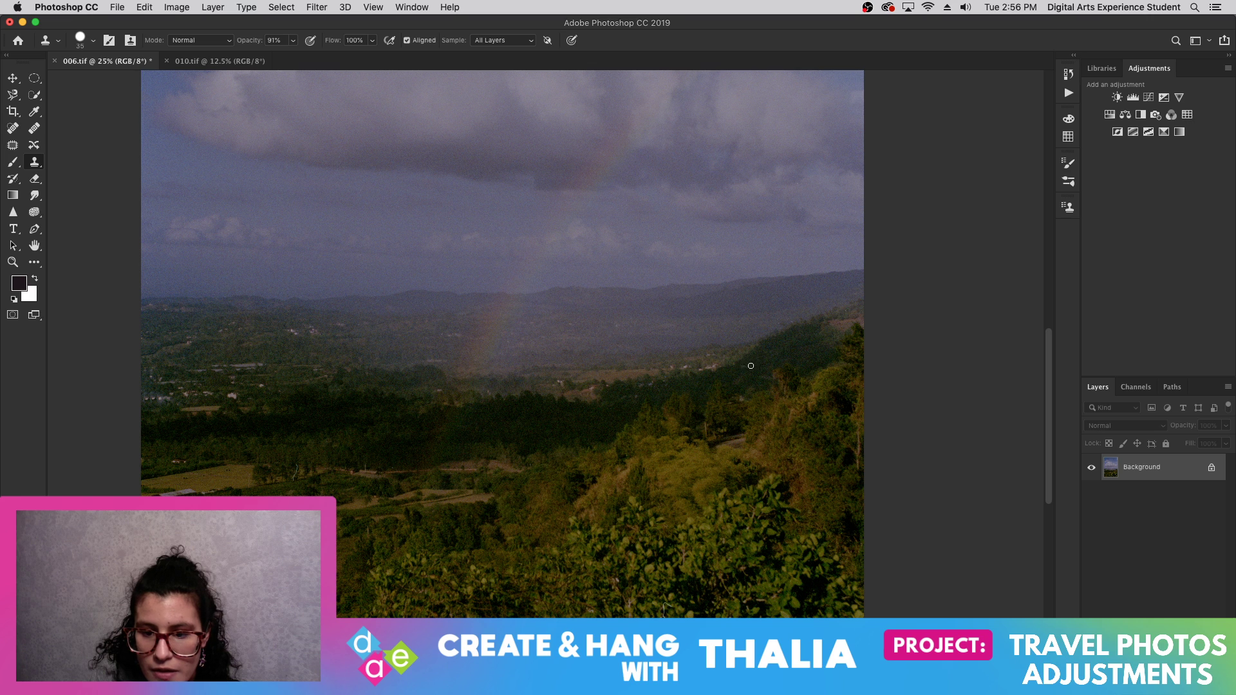
scroll(777, 386, "down", 1)
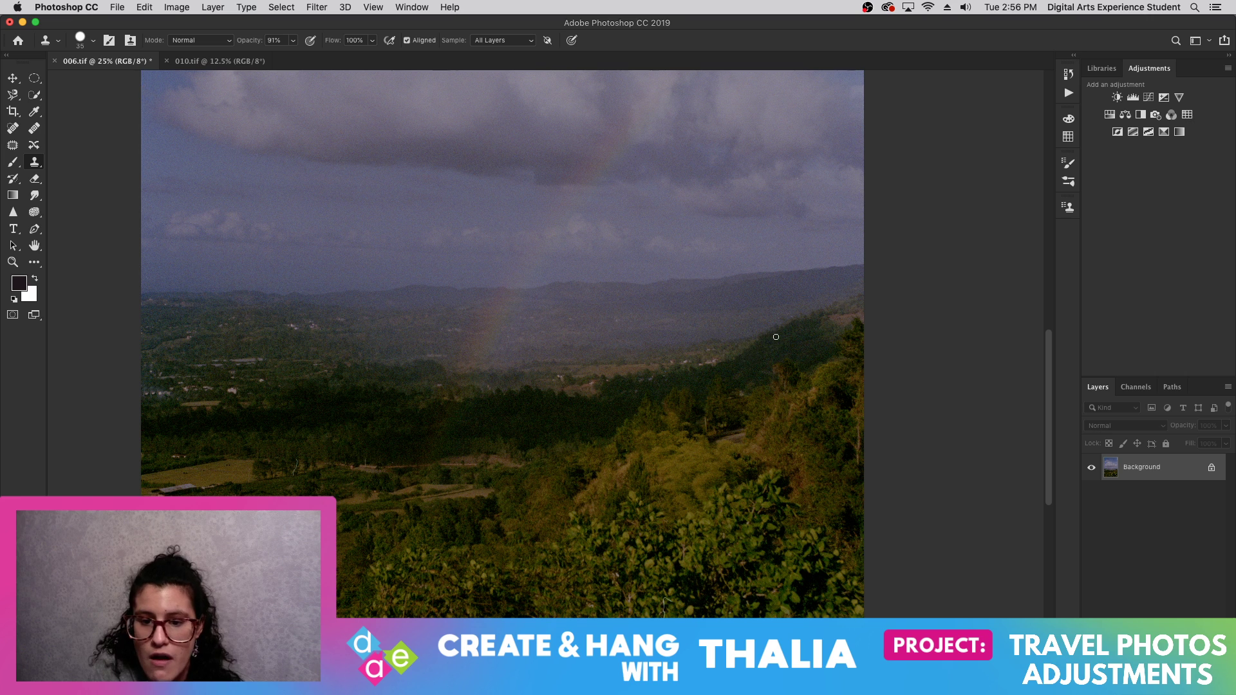
scroll(720, 350, "down", 1)
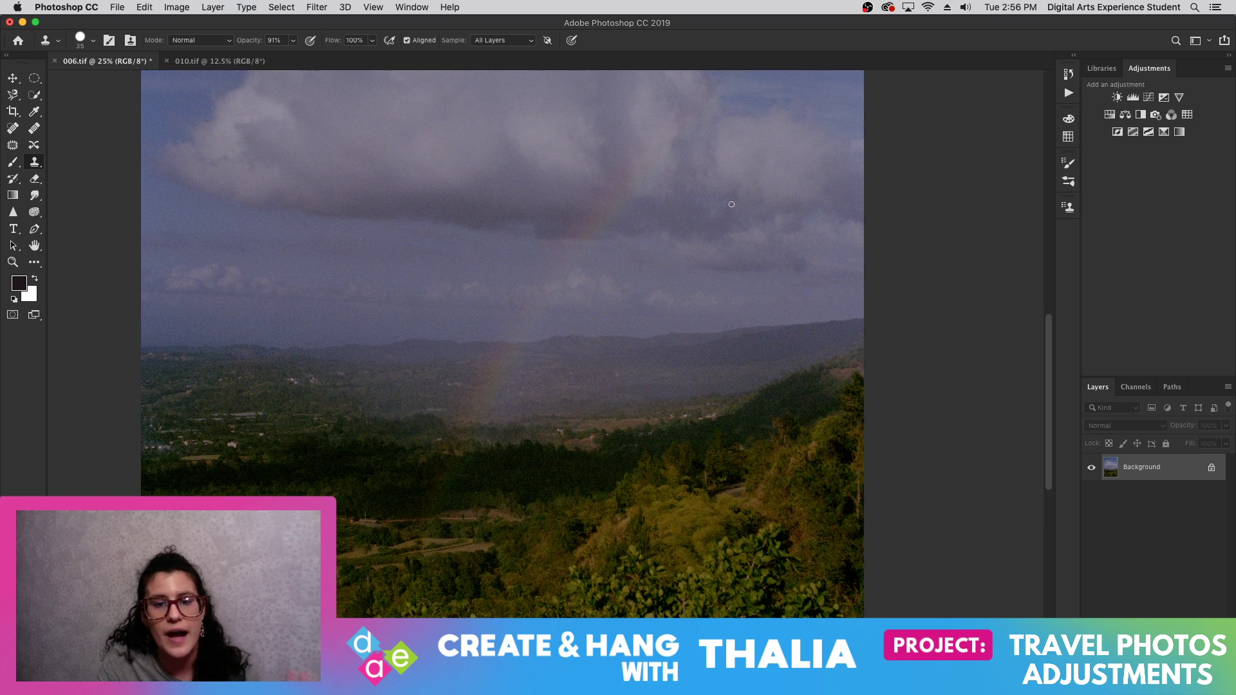
scroll(543, 425, "down", 5)
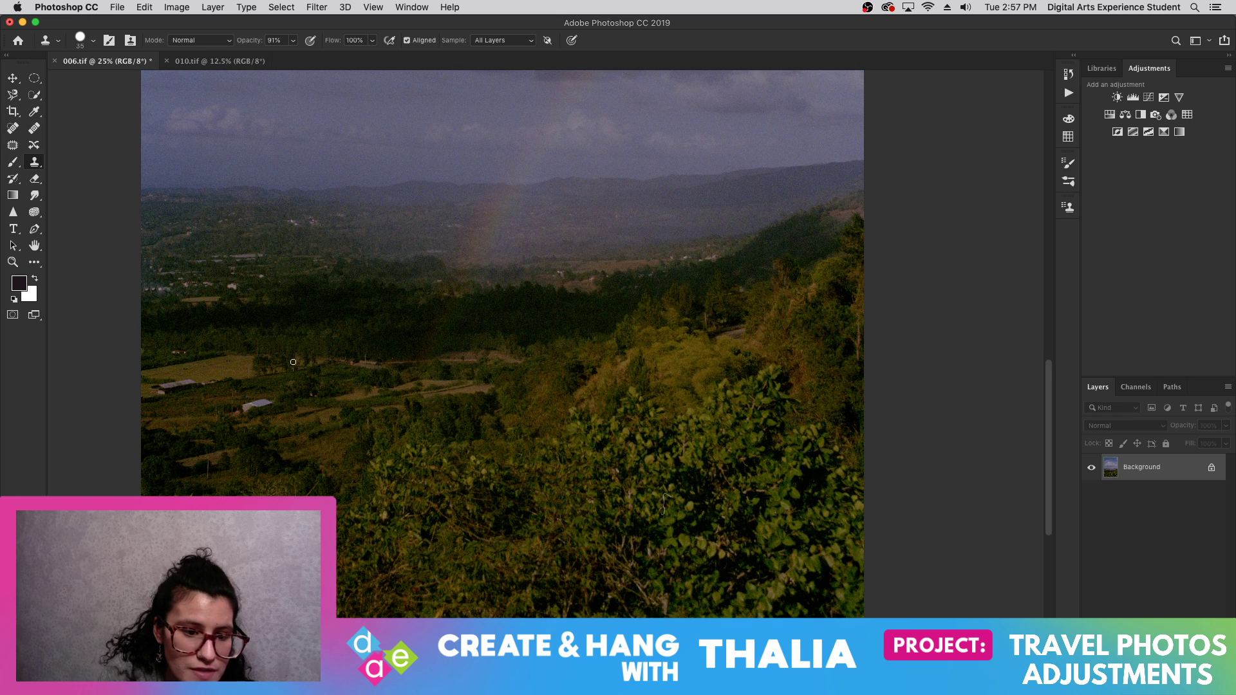
scroll(395, 475, "down", 1)
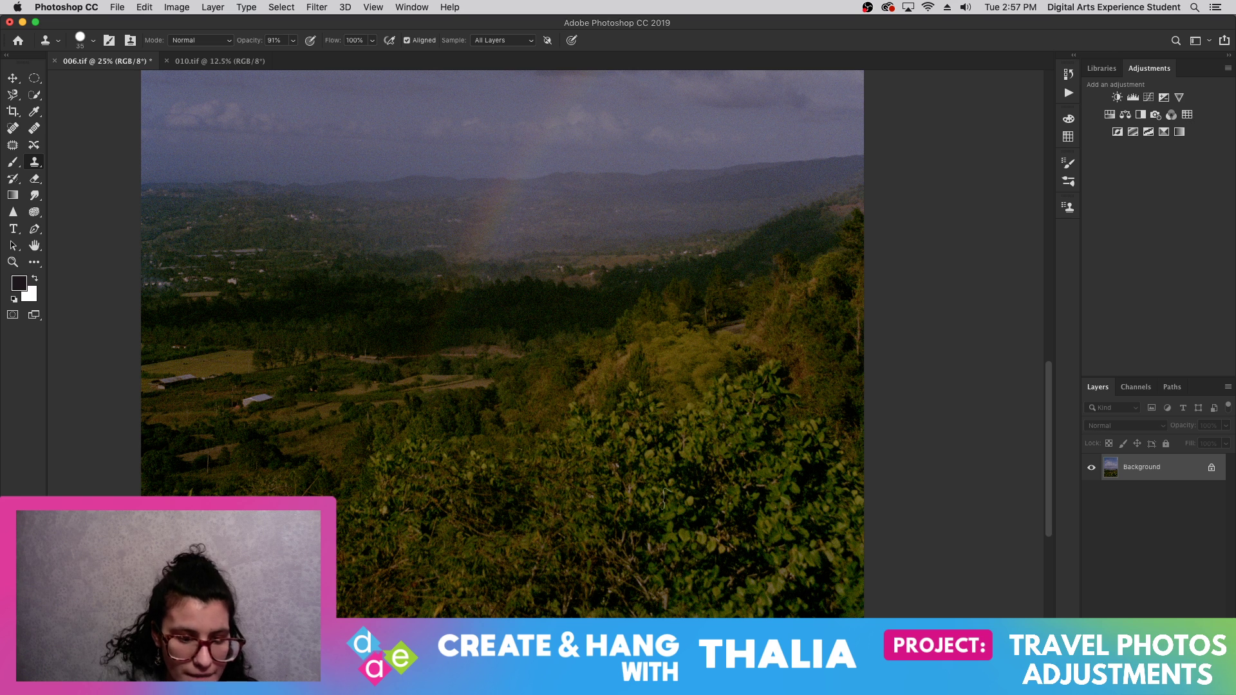
scroll(502, 348, "right", 3)
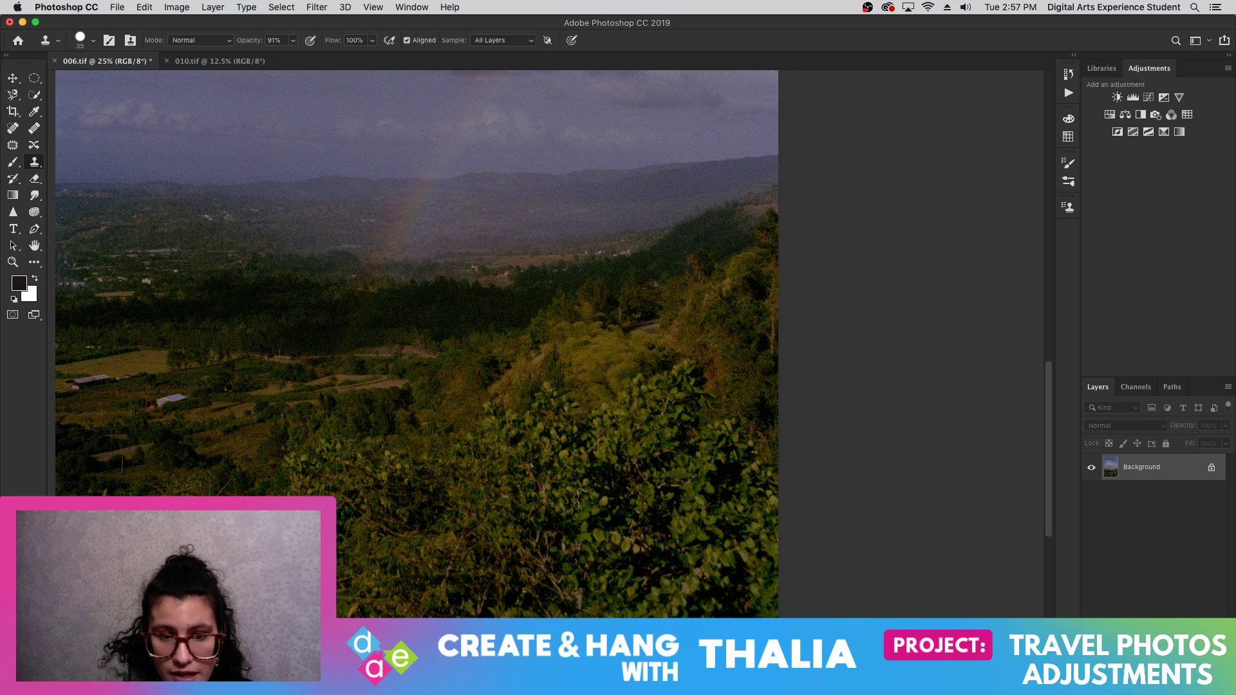
scroll(502, 348, "left", 6)
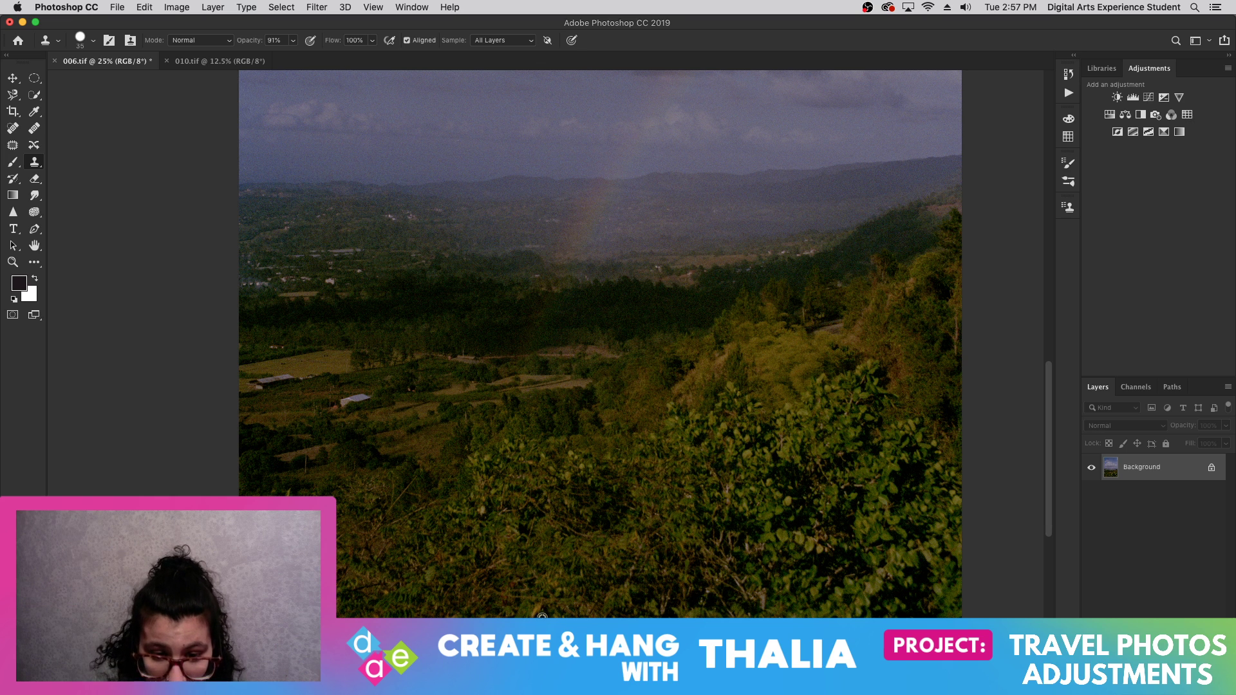
- Examine the upper sky and clouds of 006.tif, up close and zoomed out, for remaining dust specks
left_click_drag(1050, 481, 1022, 287)
scroll(1022, 287, "down", 4)
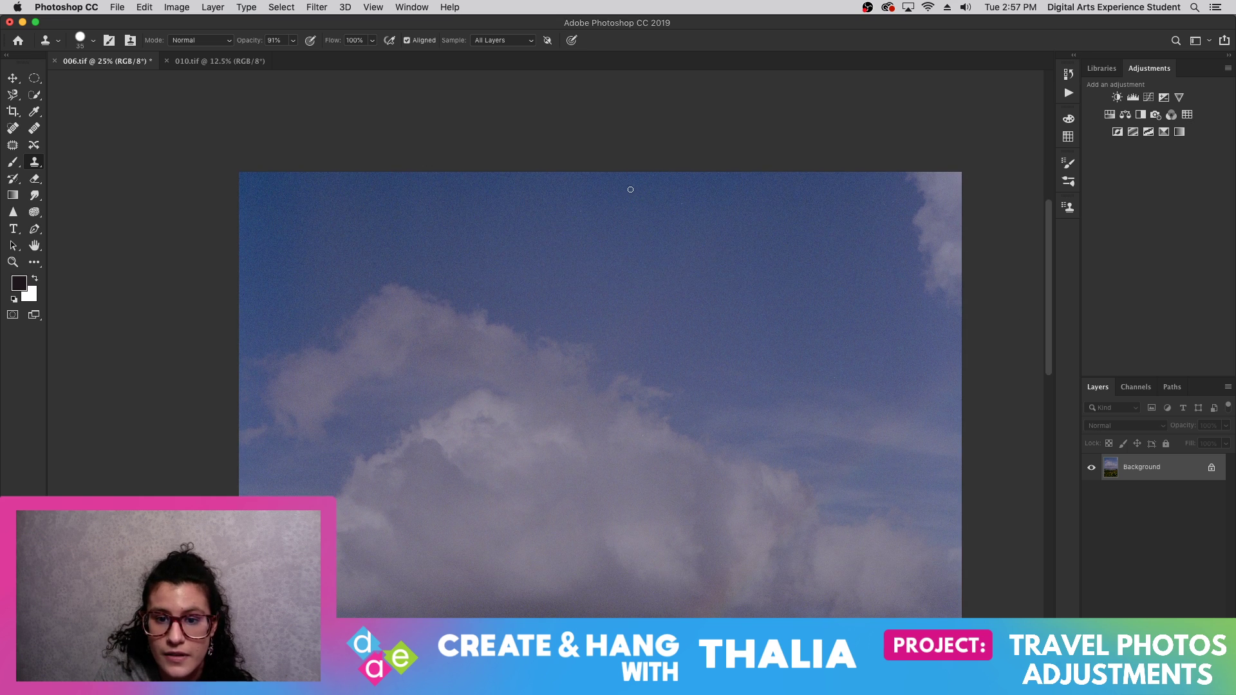
left_click(687, 210, "alt")
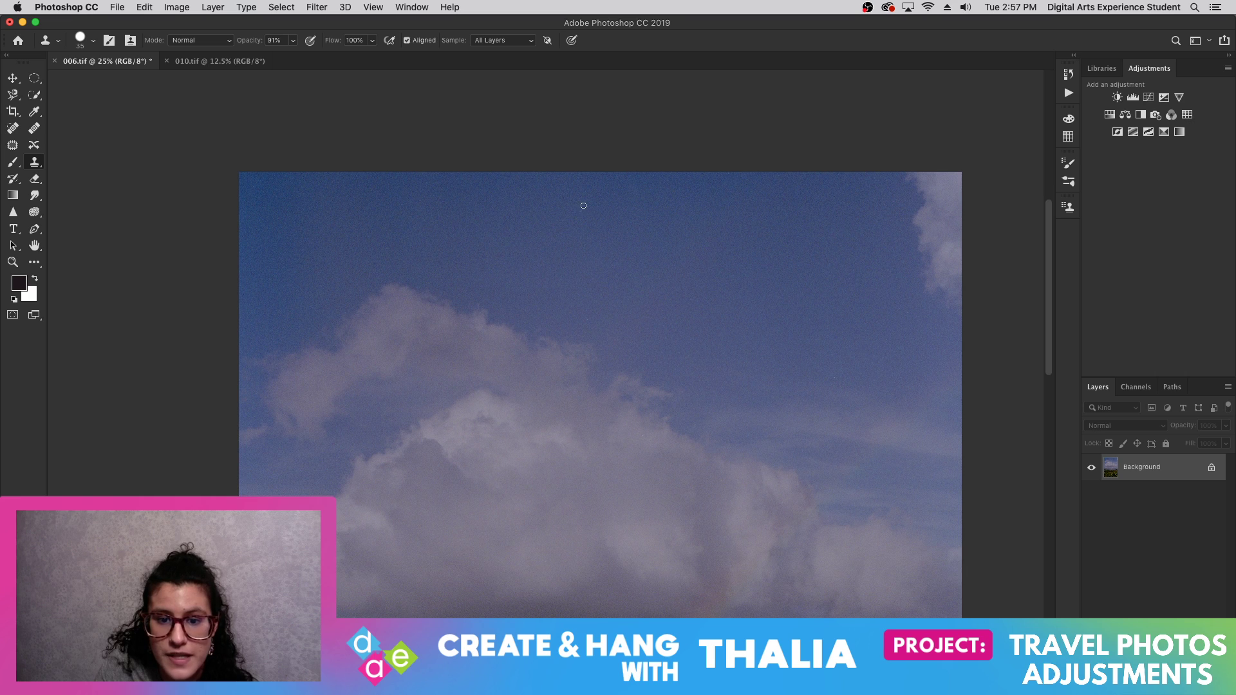
left_click(13, 262)
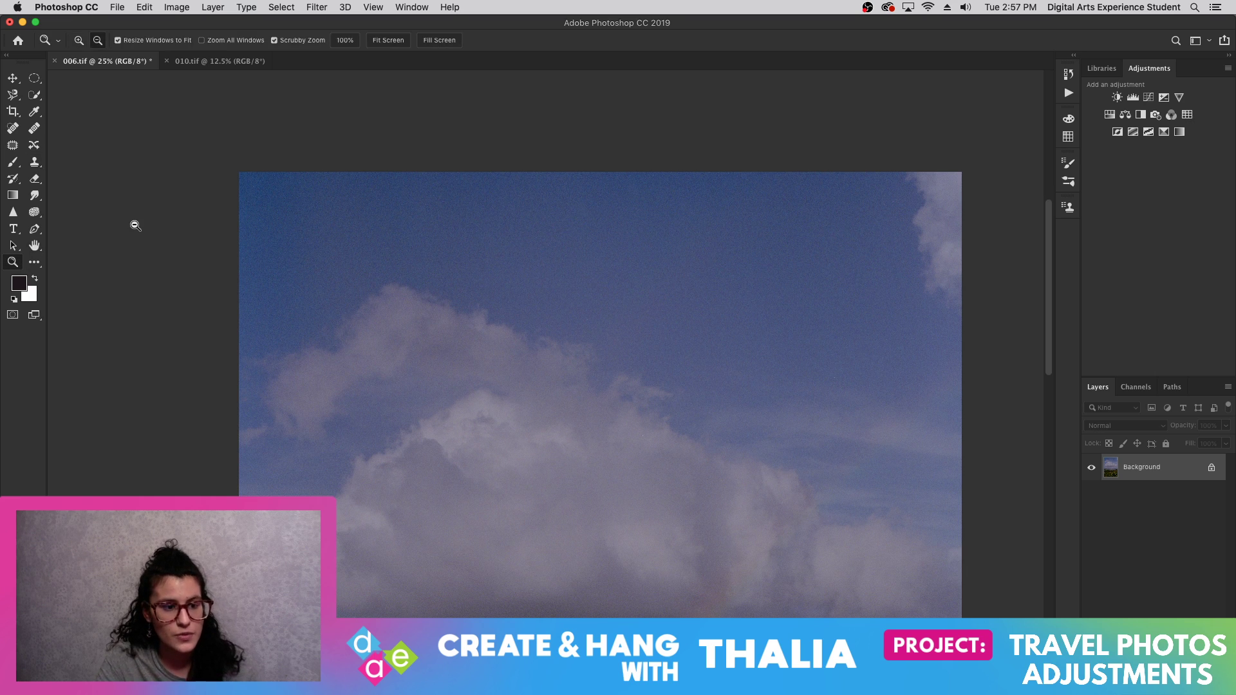
left_click(135, 224, "alt")
left_click(135, 224, "alt")
scroll(549, 466, "down", 3)
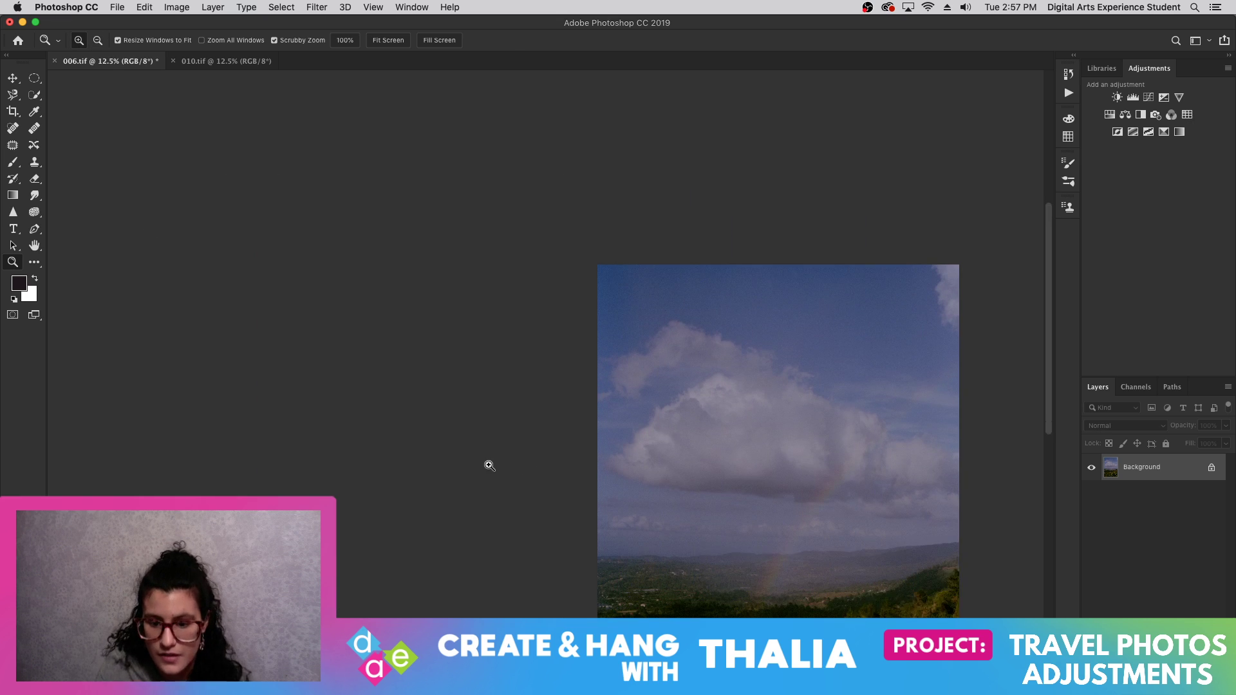
scroll(708, 406, "right", 2)
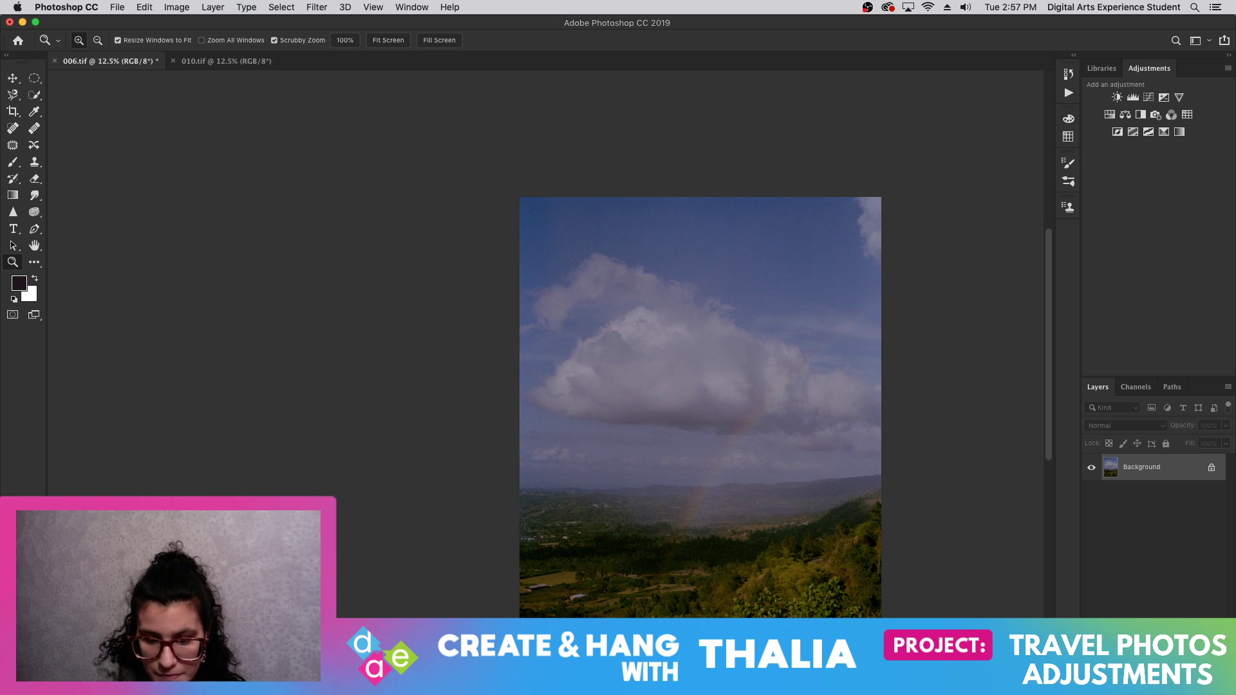
- Examine the valley, right-hand hillside and foreground foliage at 50% zoom for remaining dust and scratches
left_click(605, 589)
left_click(604, 589)
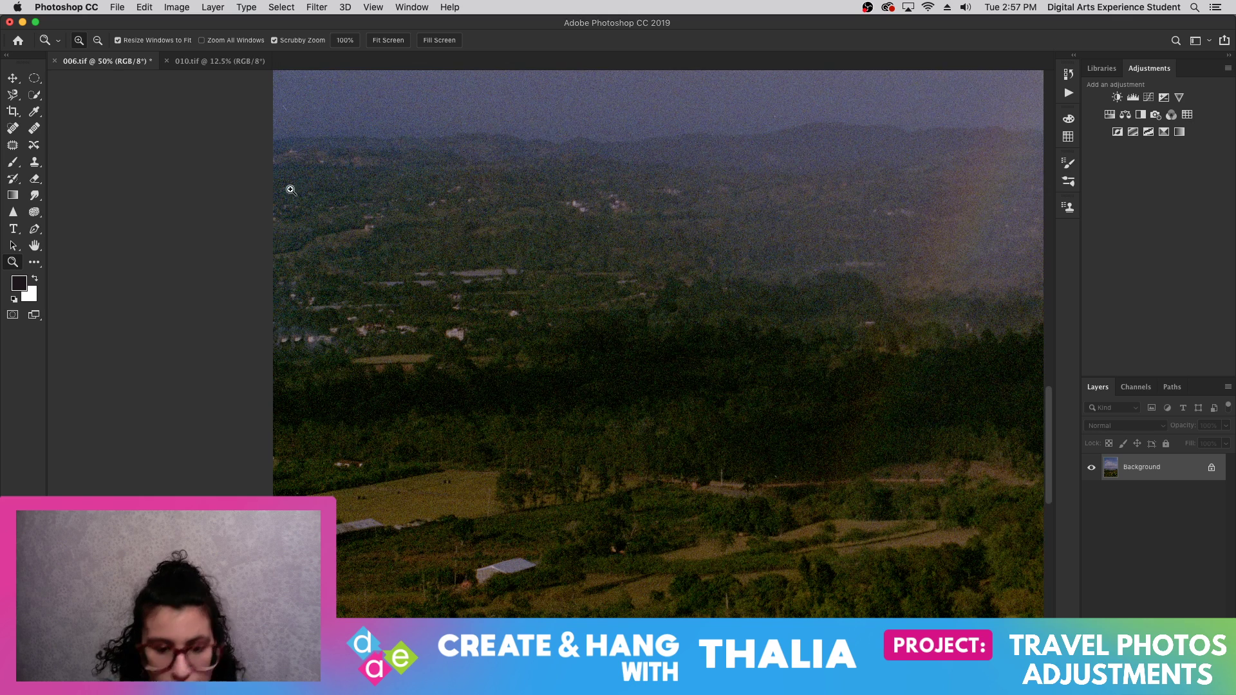
left_click(35, 162)
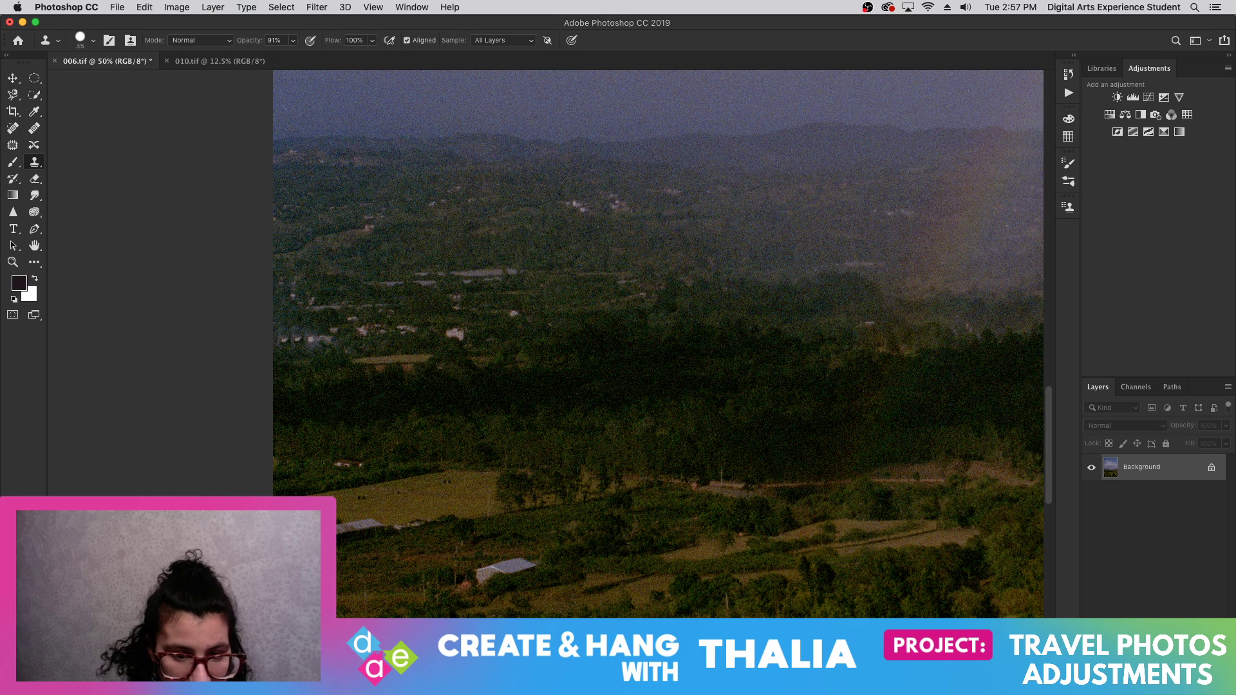
scroll(547, 342, "right", 10)
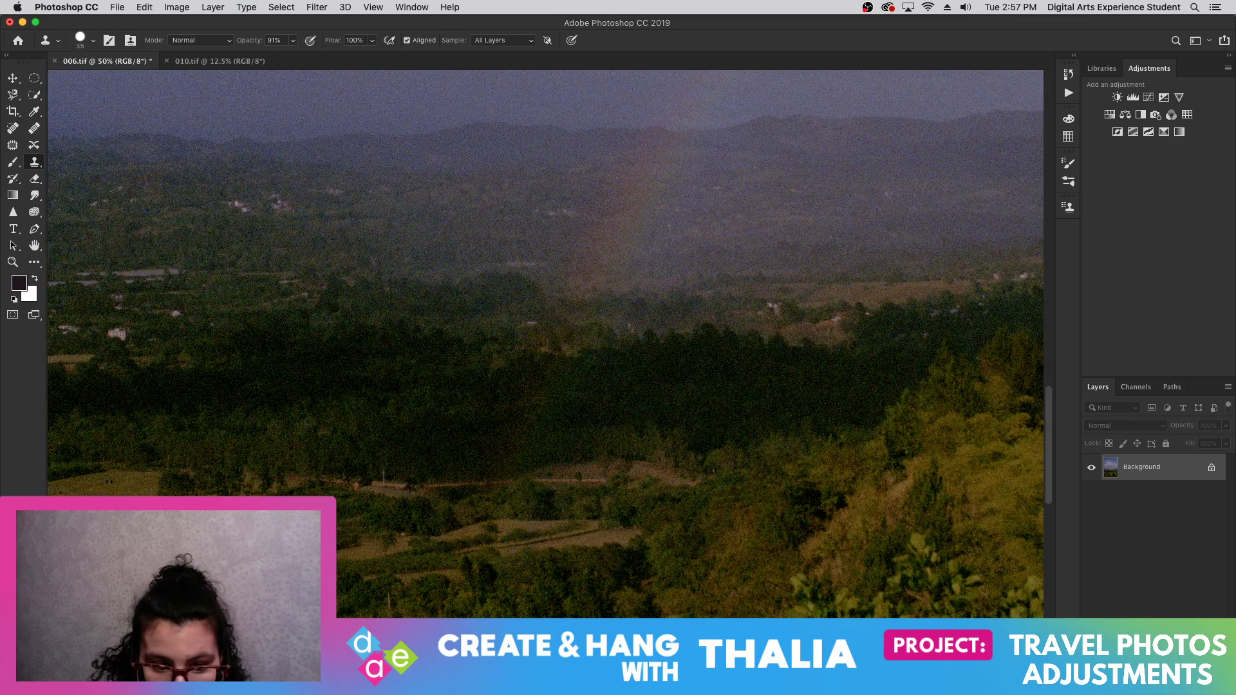
scroll(776, 428, "right", 15)
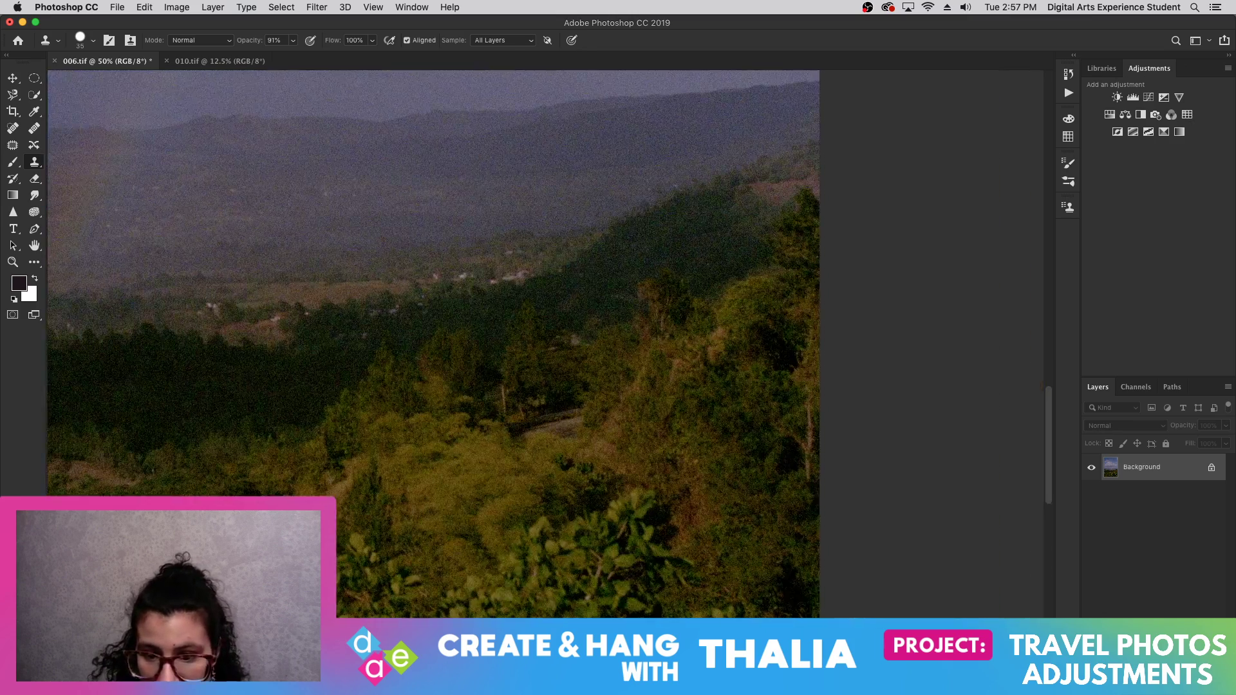
scroll(776, 429, "down", 5)
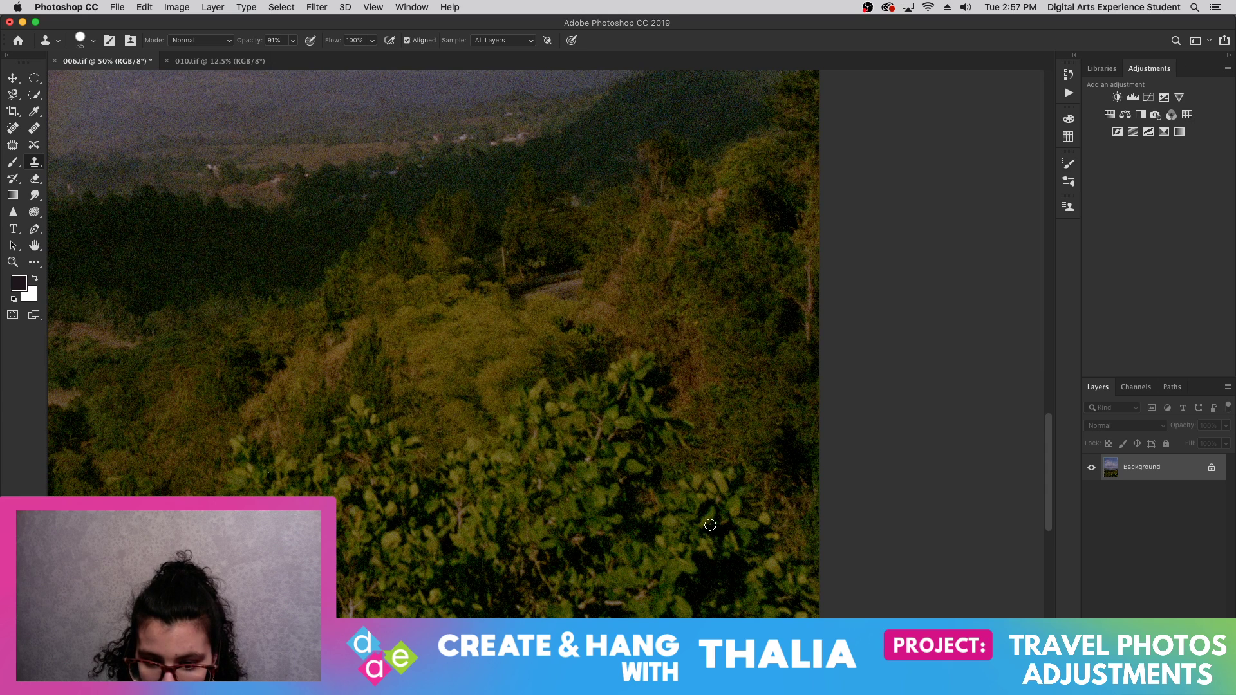
scroll(756, 543, "down", 4)
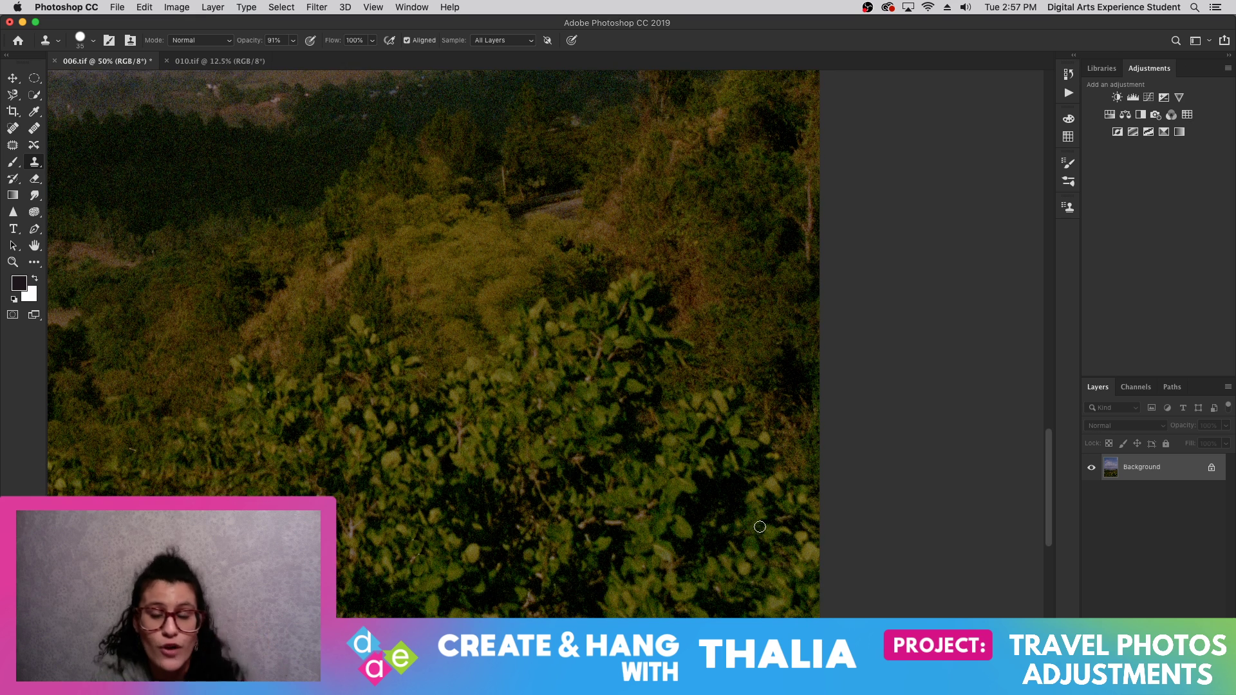
scroll(759, 522, "down", 5)
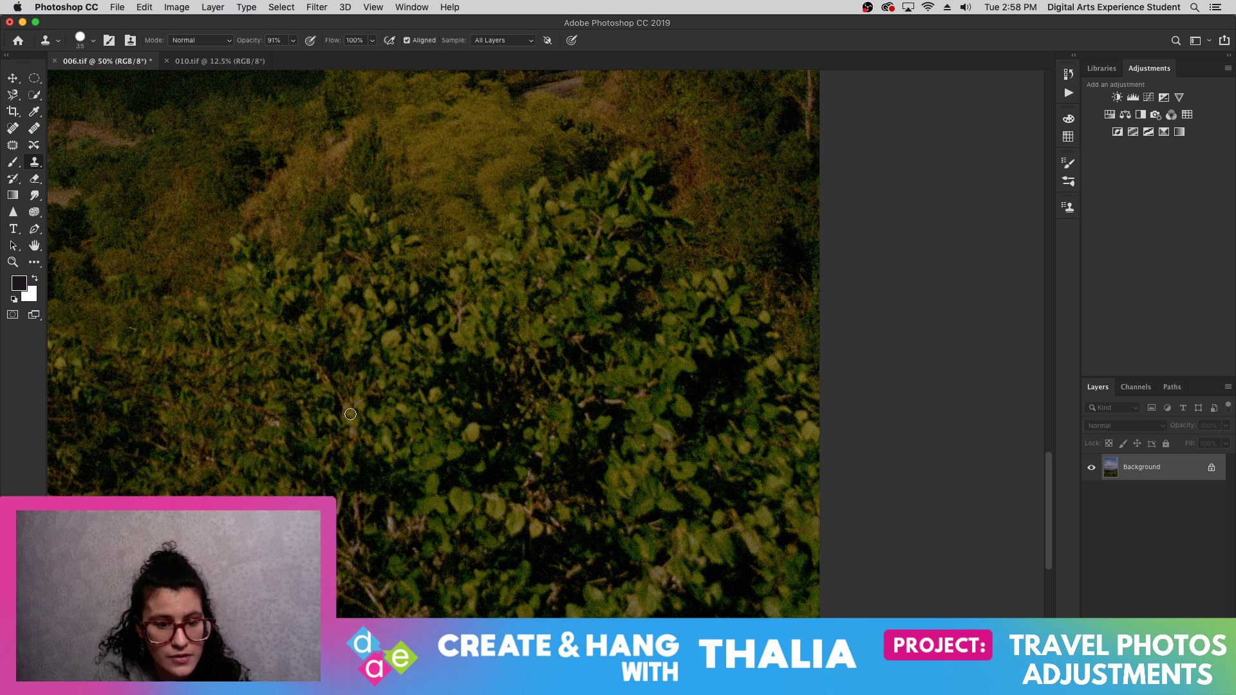
- Add a Curves adjustment layer over the whole photo and set the RGB curve's white point to input 153, output 241
left_click(13, 262)
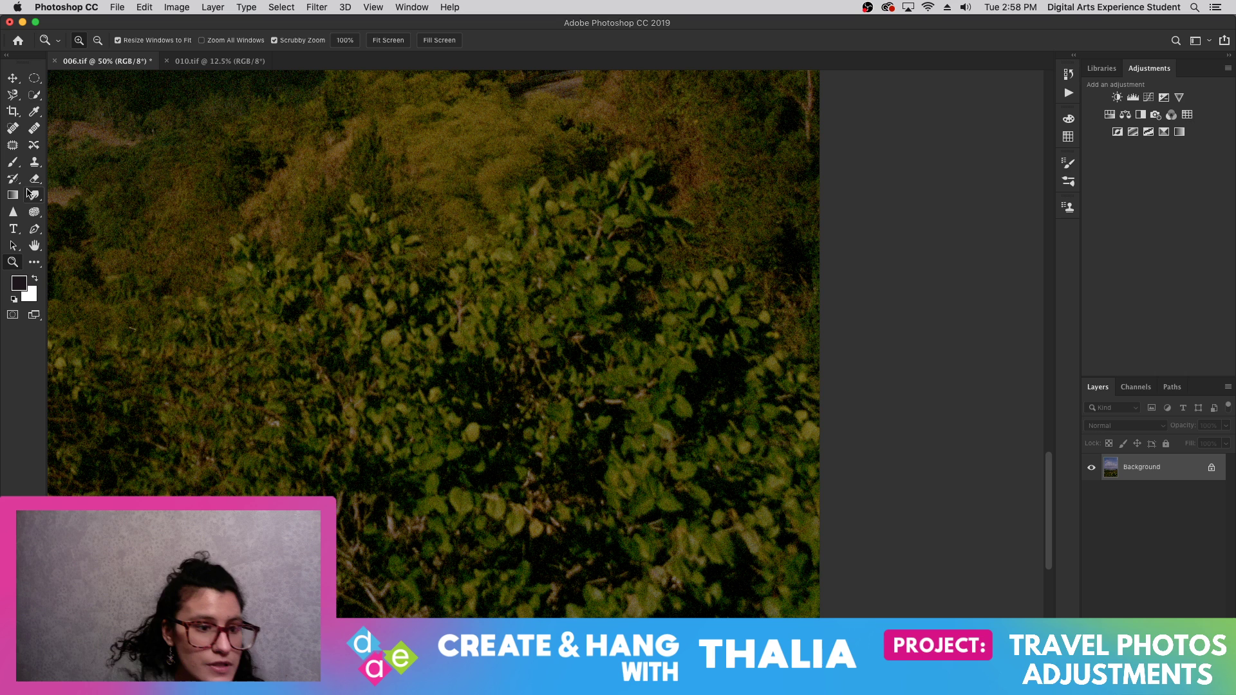
left_click(35, 162)
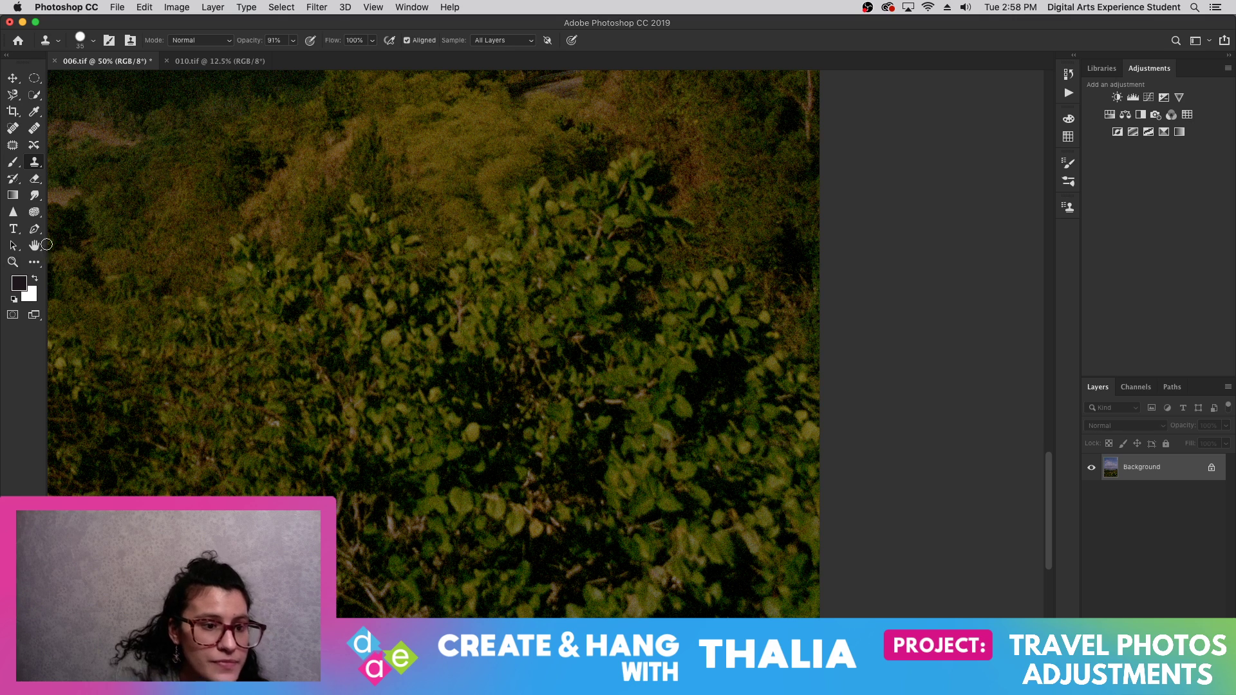
left_click(12, 263)
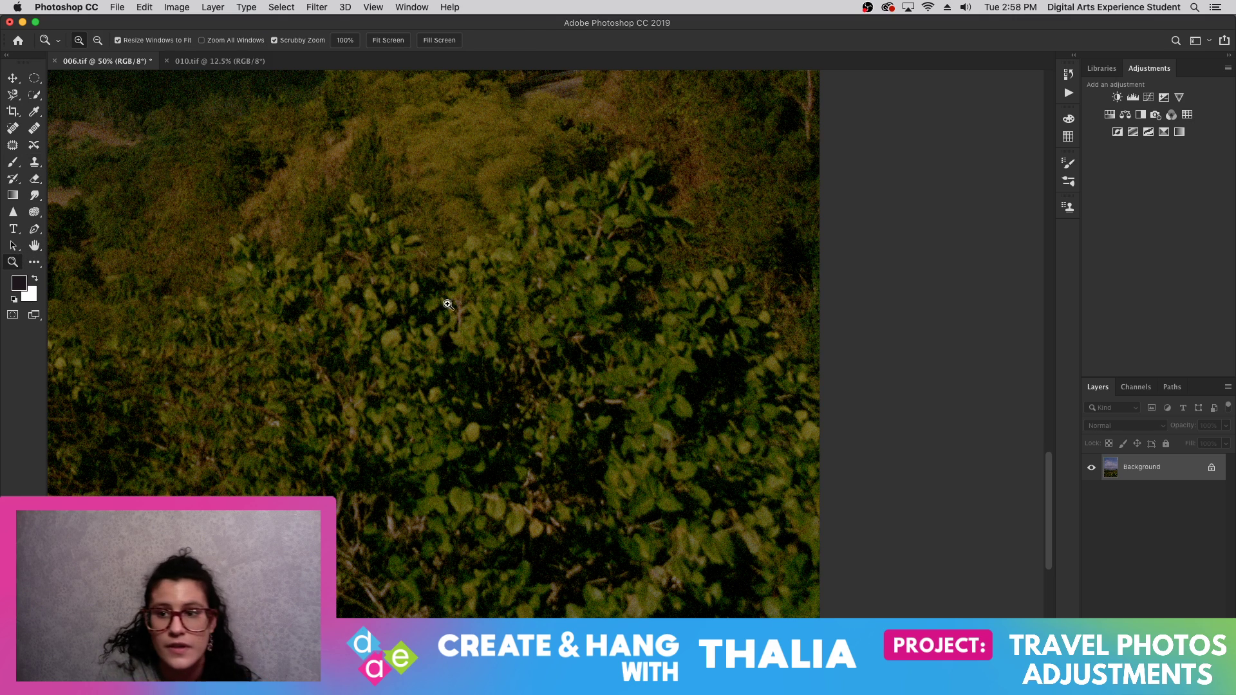
left_click(485, 314, "alt")
scroll(492, 454, "up", 3)
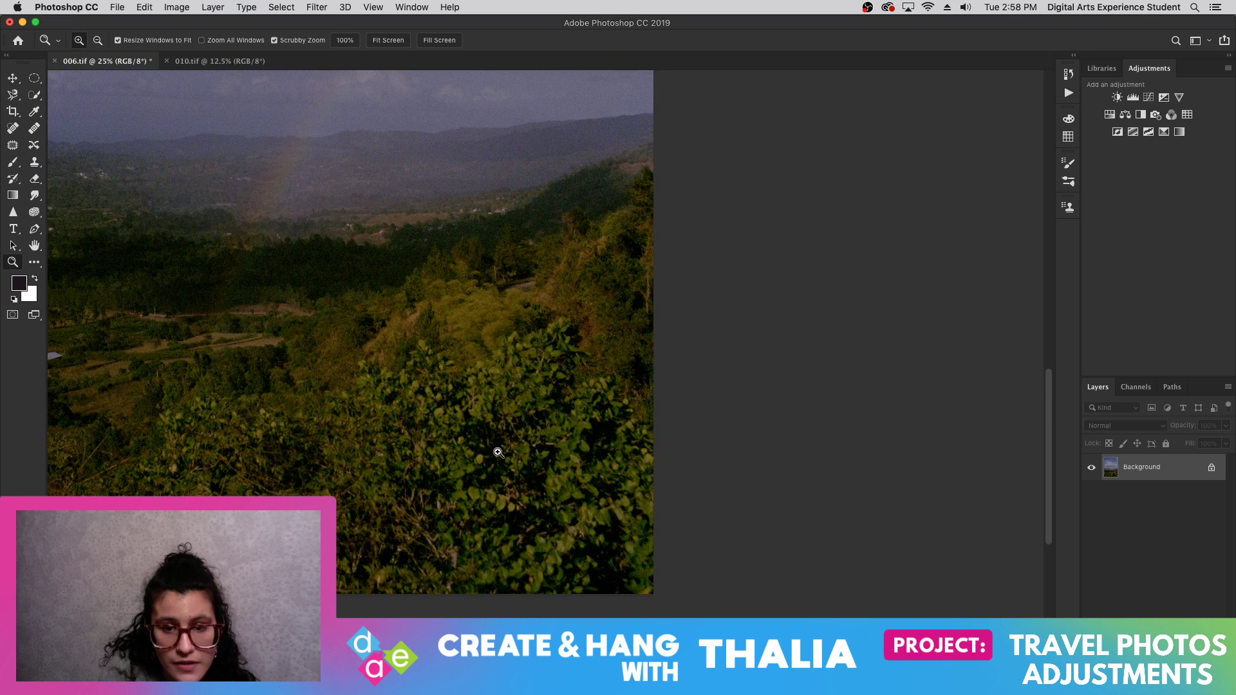
left_click(442, 406, "alt")
scroll(335, 385, "up", 5)
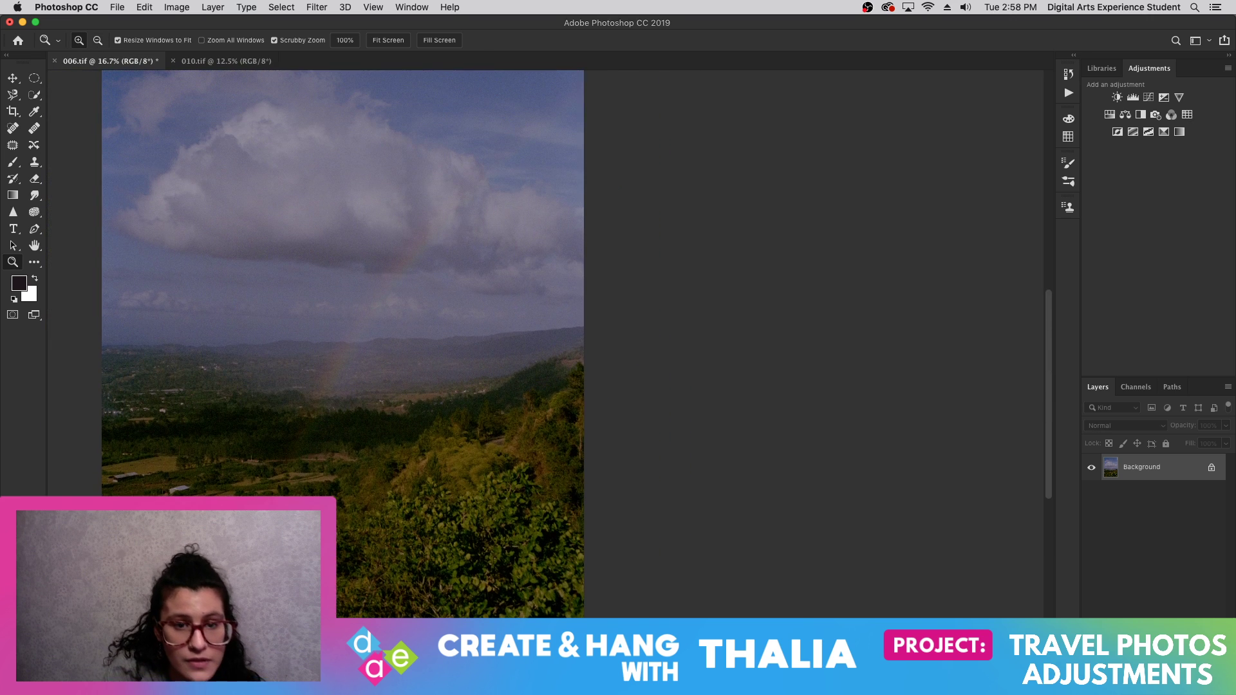
left_click(335, 384, "alt")
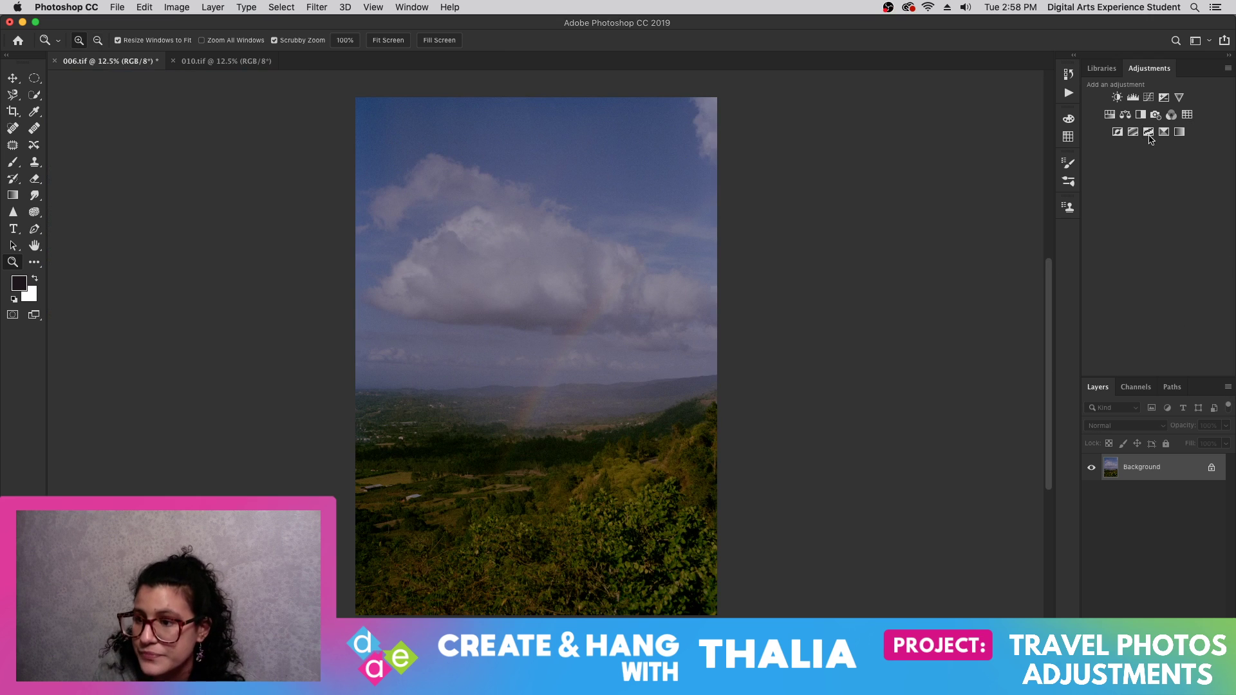
left_click(1149, 97)
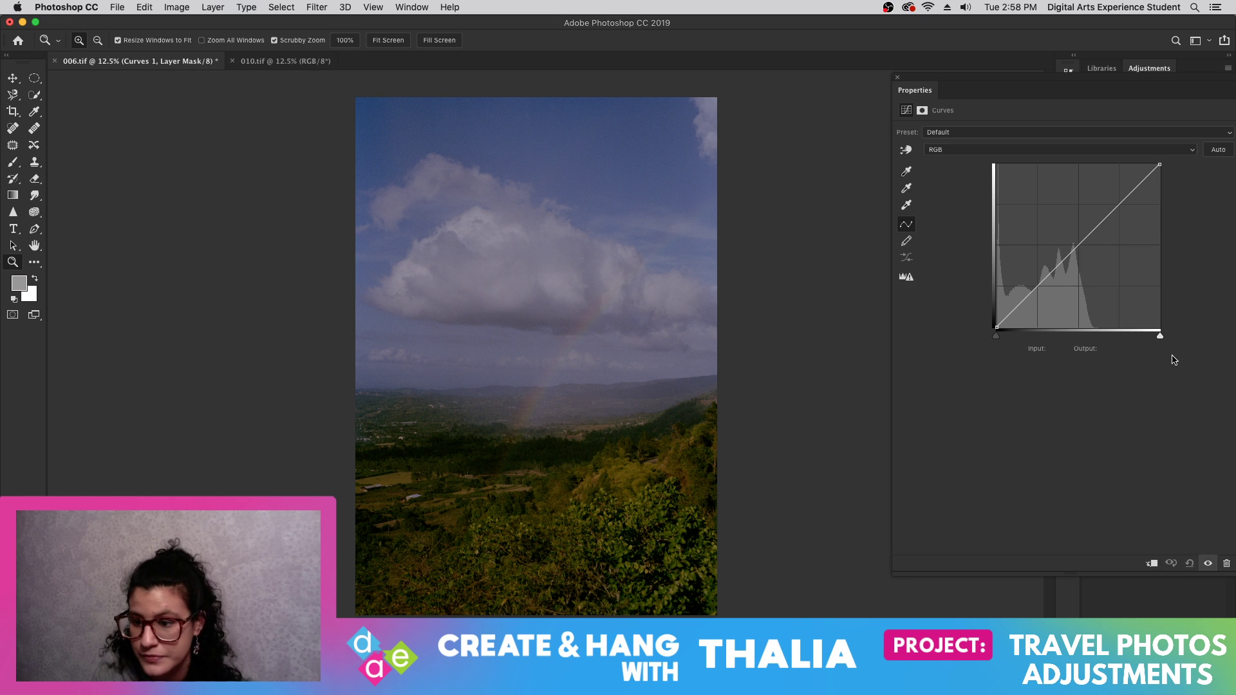
left_click_drag(1159, 336, 1098, 336)
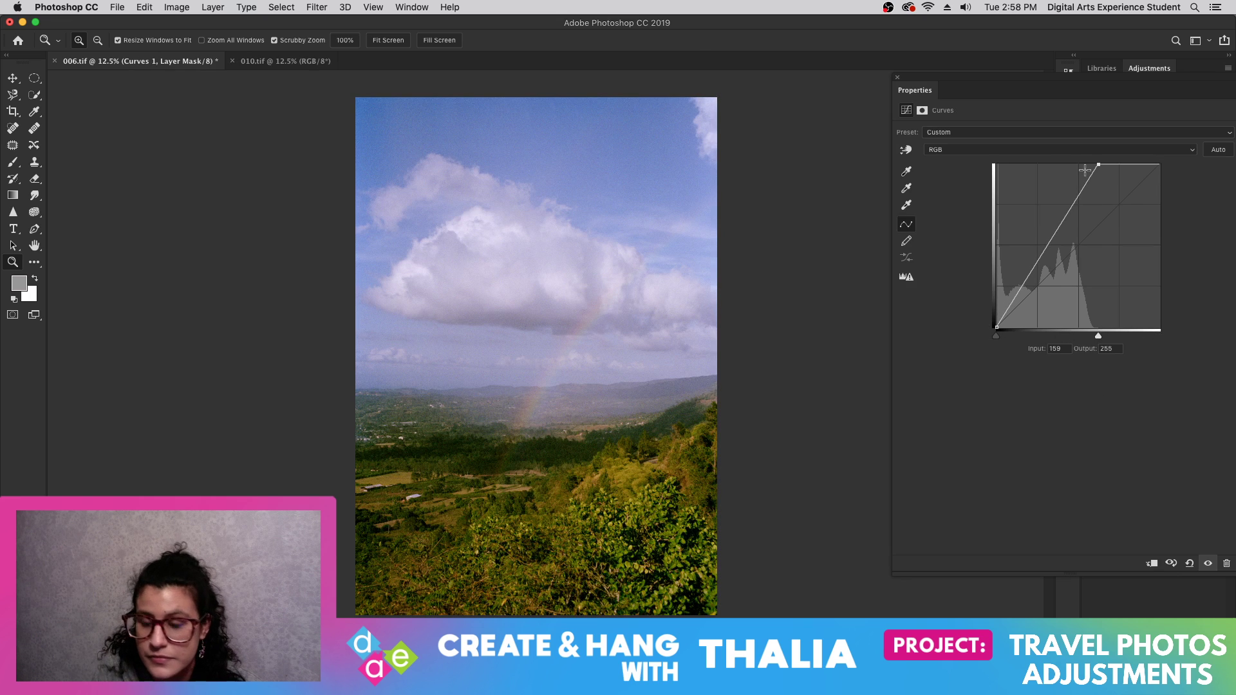
left_click_drag(1097, 170, 1095, 173)
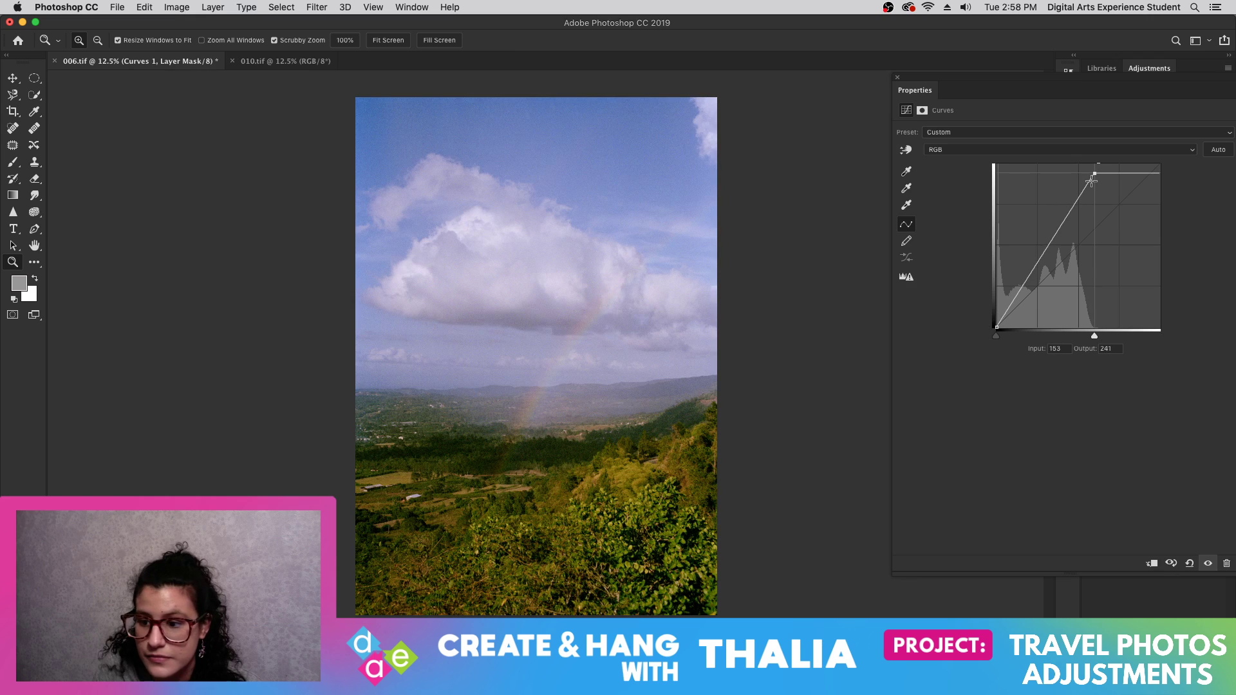
- Trim the Red channel curve to its histogram, placing the highlight endpoint at input 143, output 142
left_click(969, 152)
left_click(967, 161)
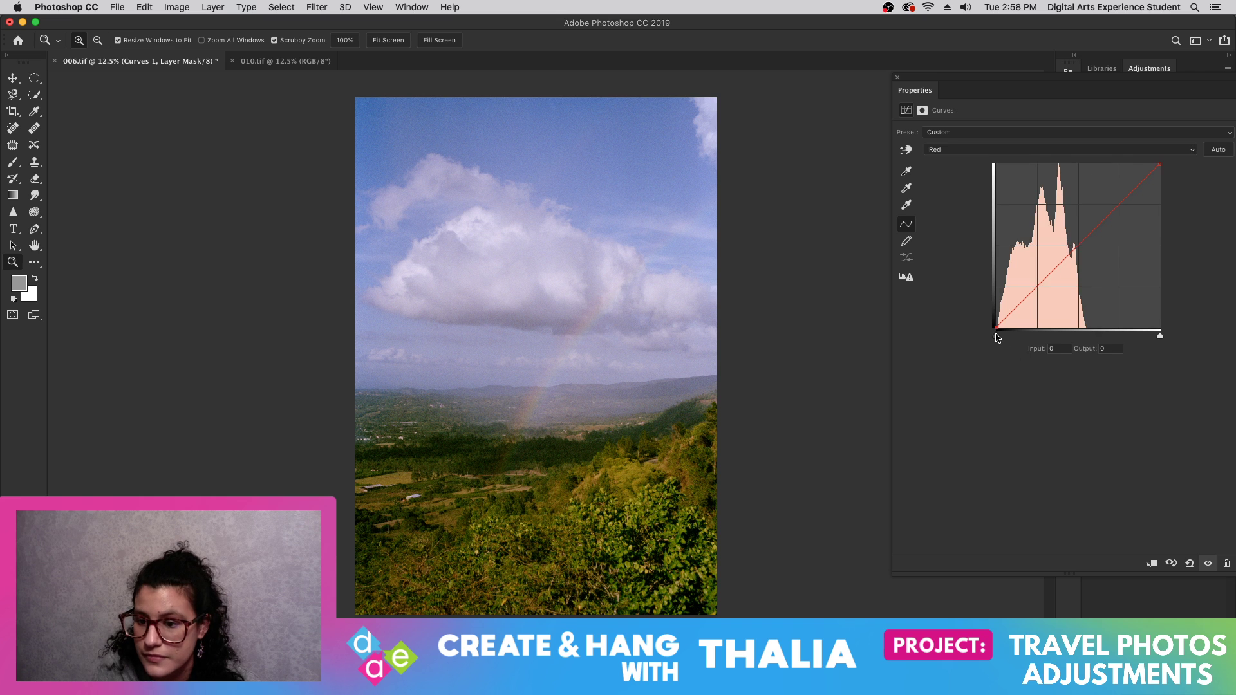
left_click_drag(997, 337, 999, 338)
left_click_drag(1161, 336, 1089, 336)
left_click_drag(1089, 166, 1089, 238)
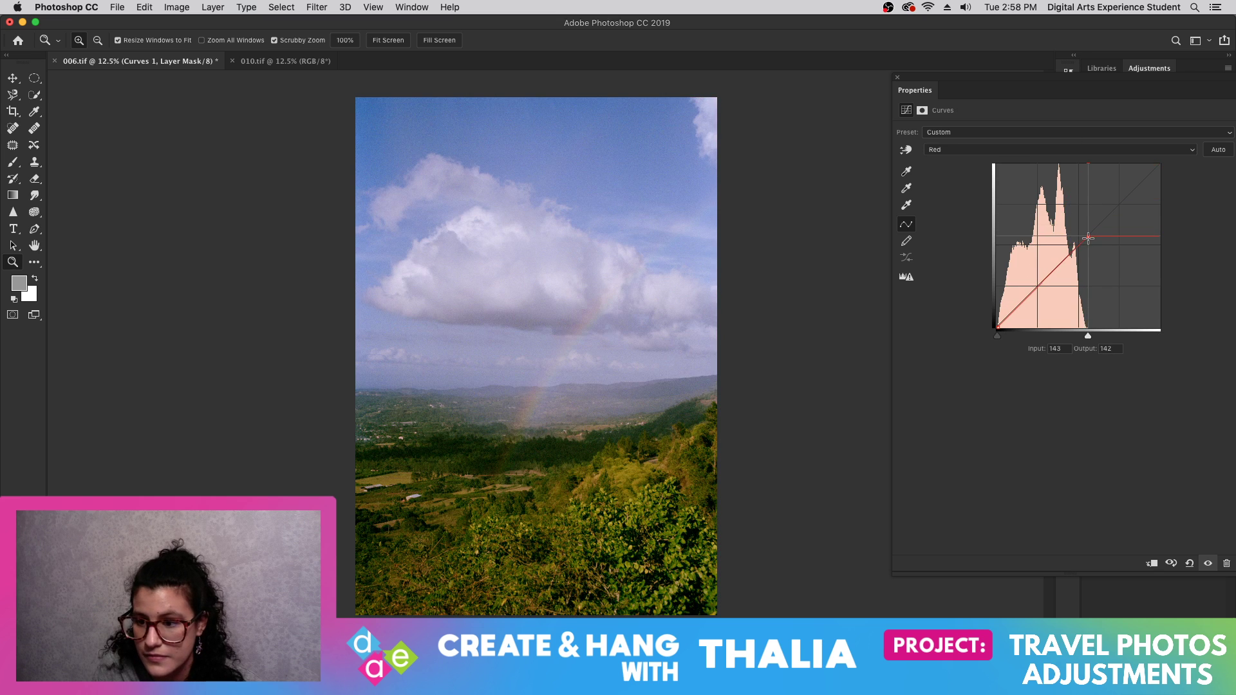
- Set the Green channel curve's highlight endpoint to input 139, output 140
left_click(1002, 150)
left_click(999, 158)
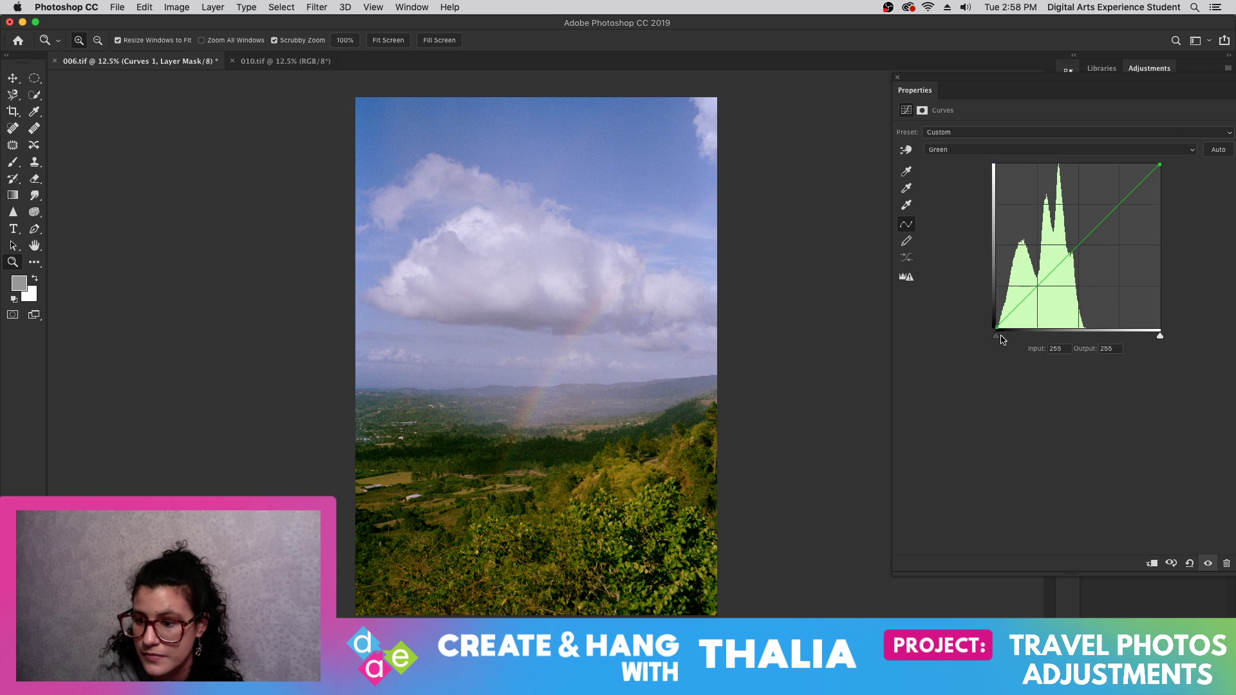
left_click_drag(1158, 335, 1085, 336)
left_click_drag(1085, 165, 1086, 238)
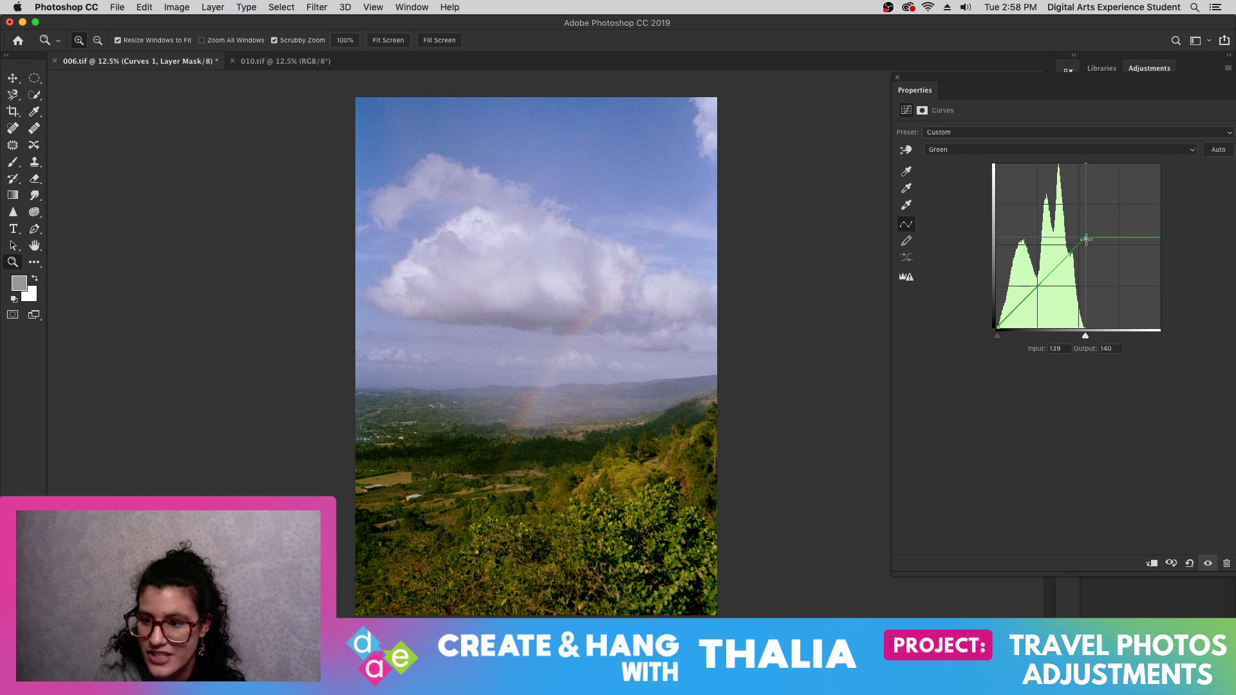
- Set the Blue channel curve's highlight endpoint to input 148, output 147, and close the curve settings
left_click(988, 151)
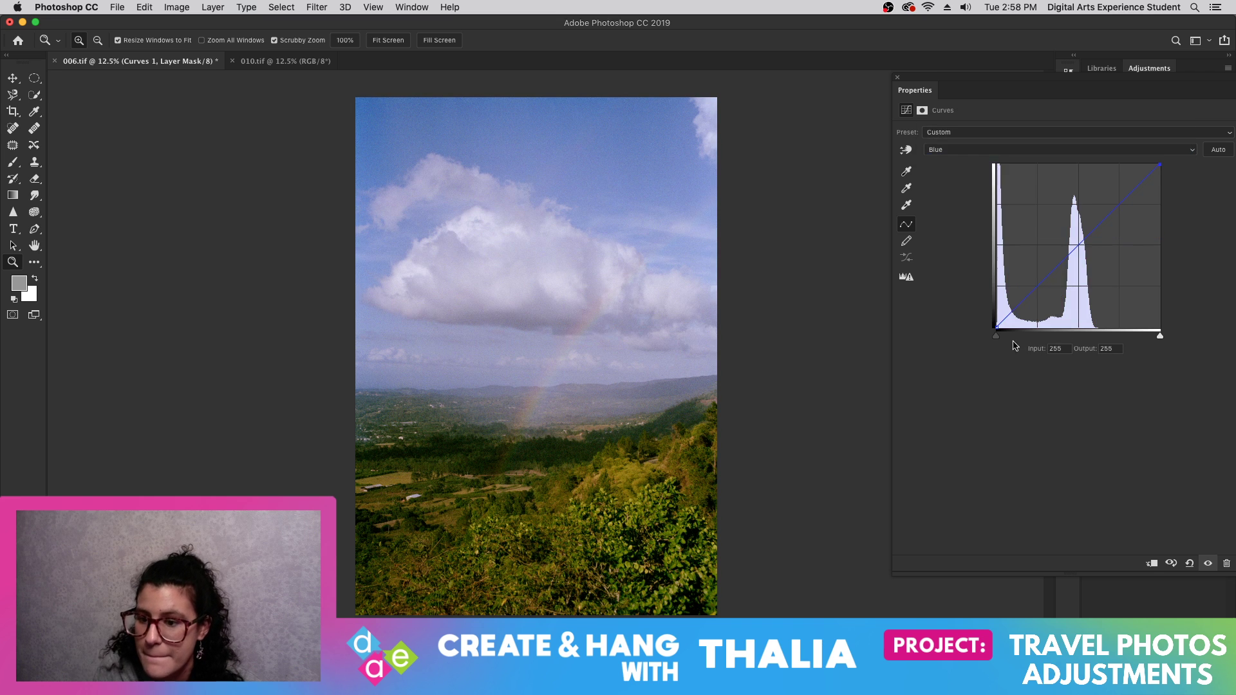
left_click_drag(1163, 333, 1097, 334)
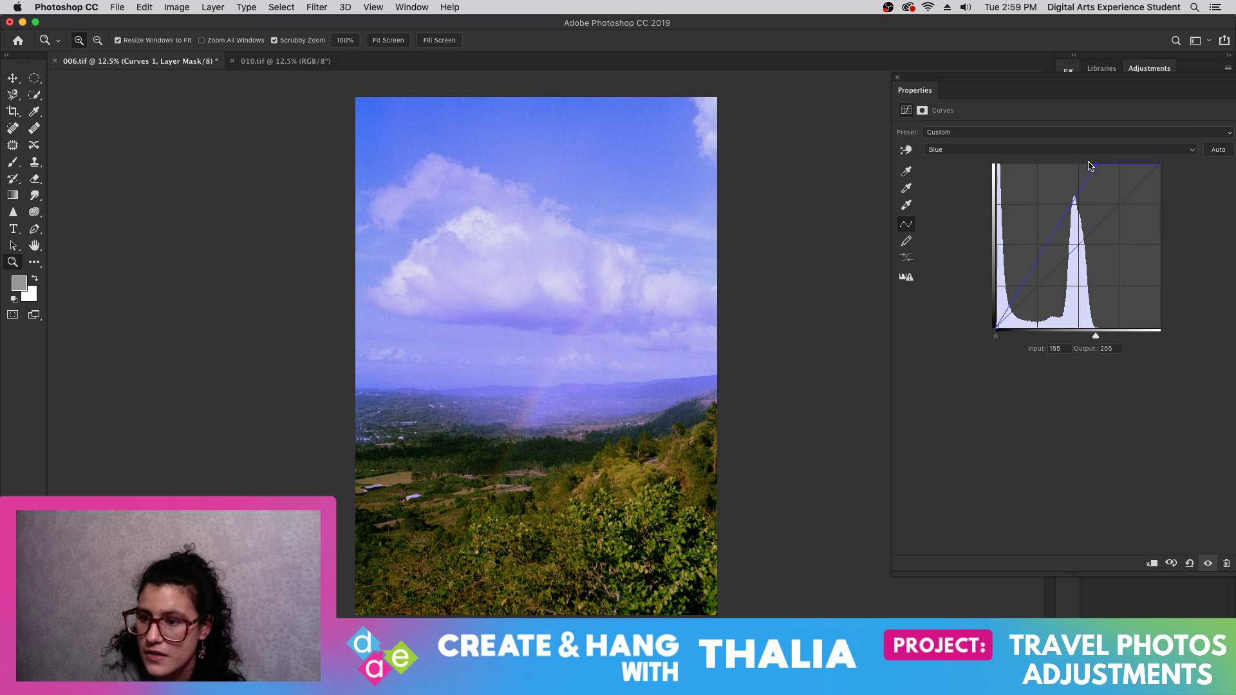
left_click_drag(1100, 168, 1095, 238)
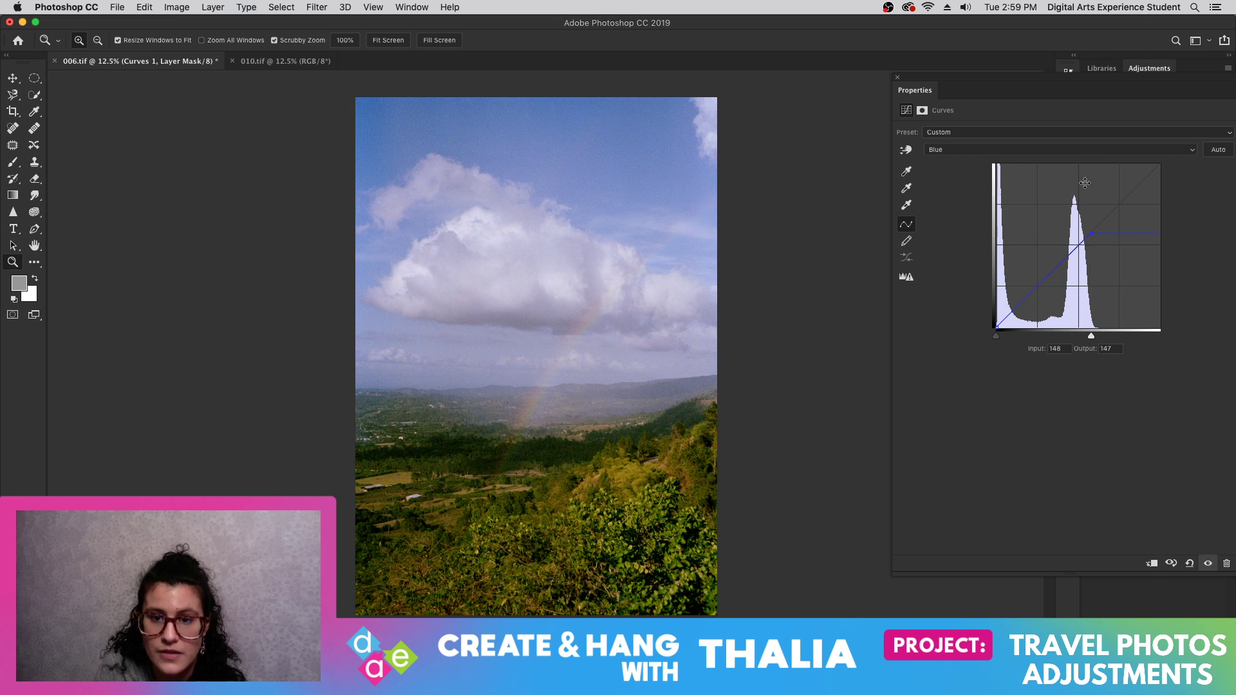
left_click(899, 79)
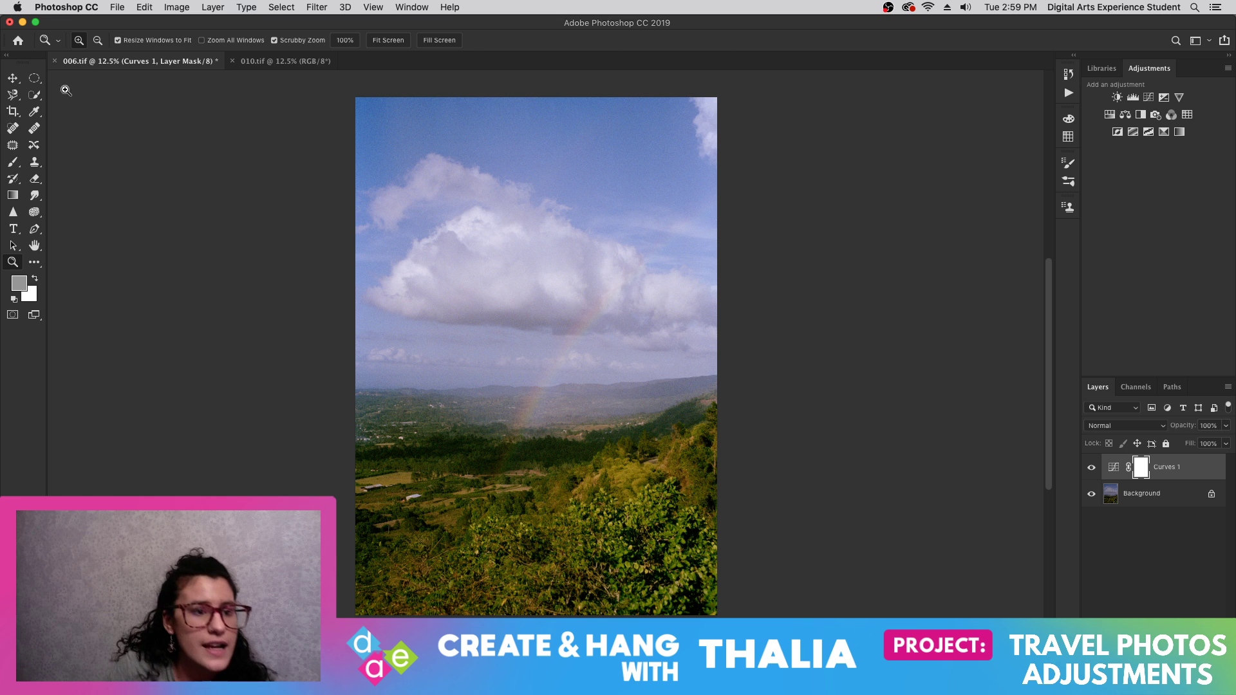
- Crop the photo to a 1:1 square framing the clouds, rainbow and valley, cutting off the upper sky and lower foliage
left_click(13, 112)
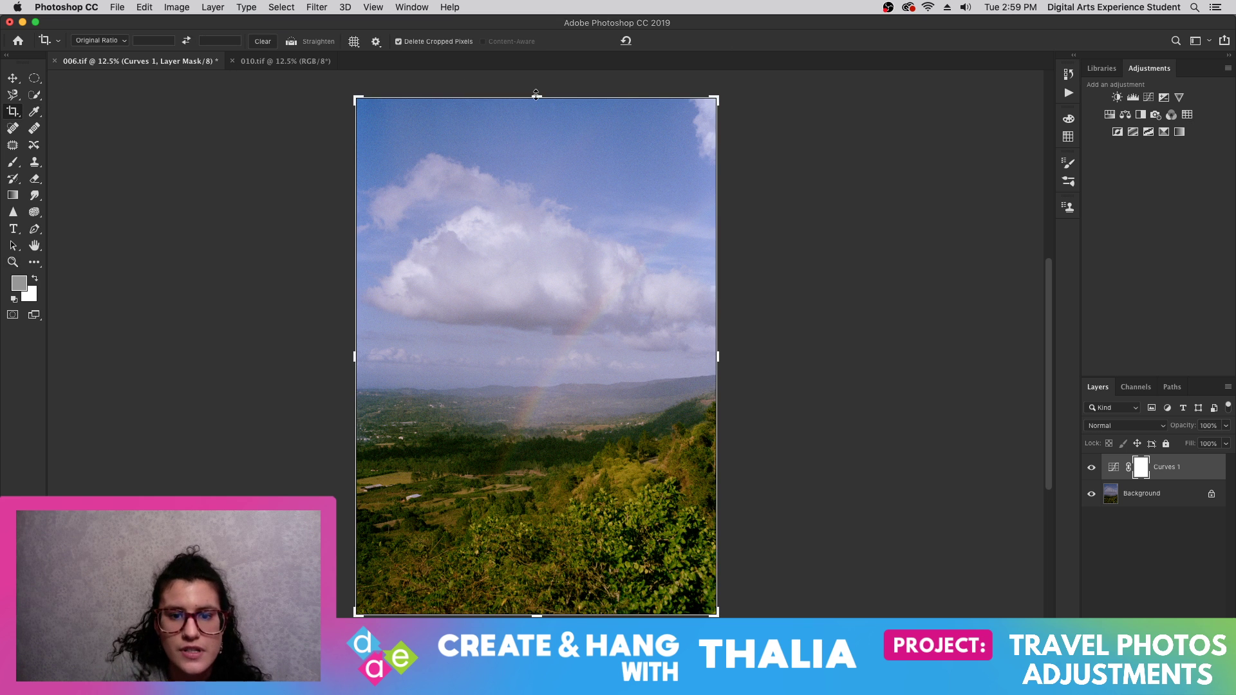
mouse_move(537, 97)
left_mouse_down()
mouse_move(538, 117)
mouse_move(538, 95)
left_mouse_up()
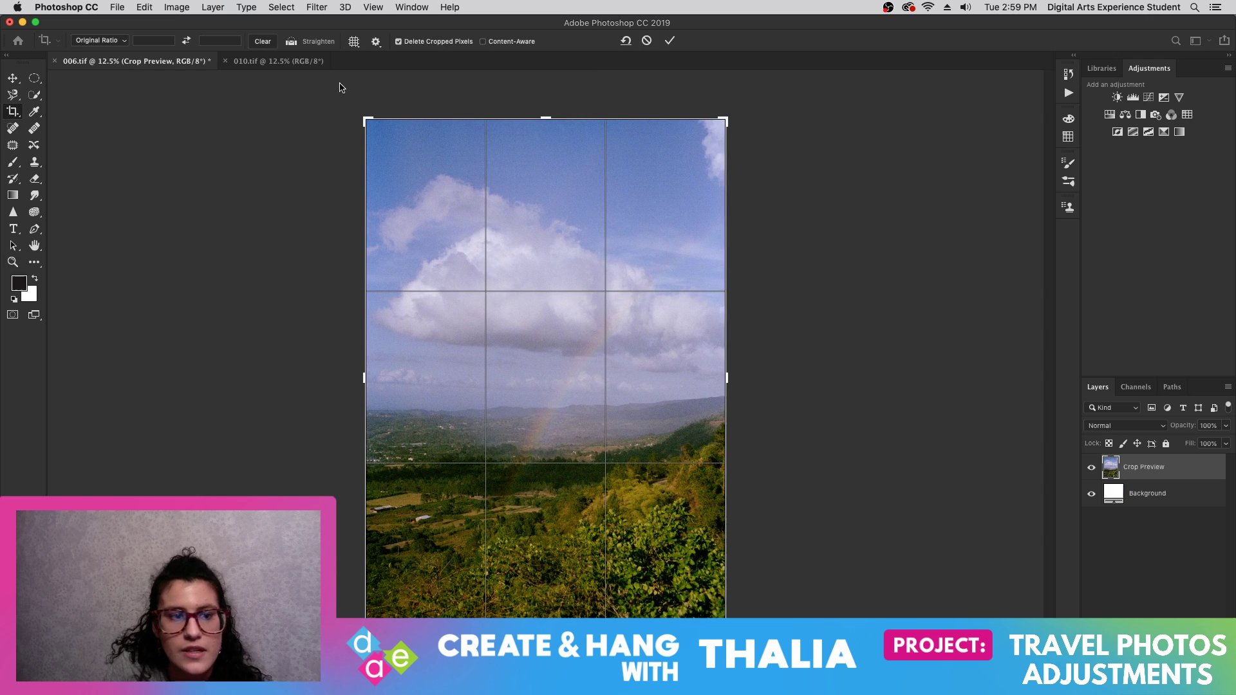
left_click(120, 41)
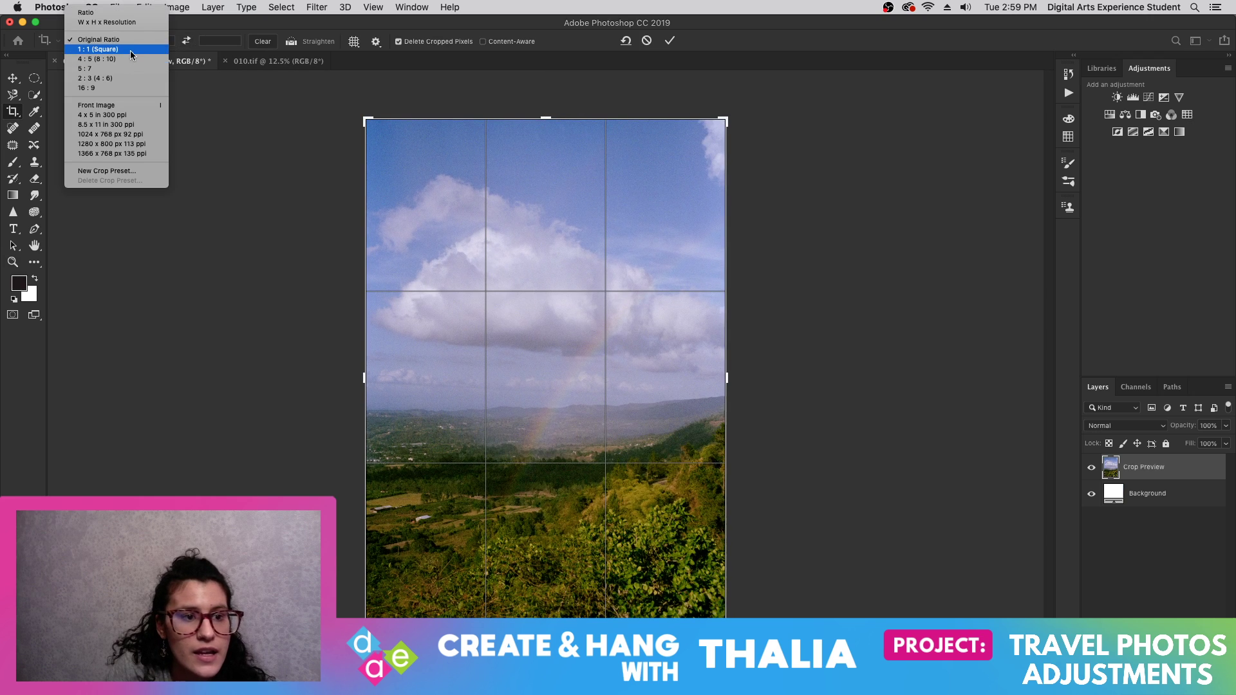
left_click(100, 49)
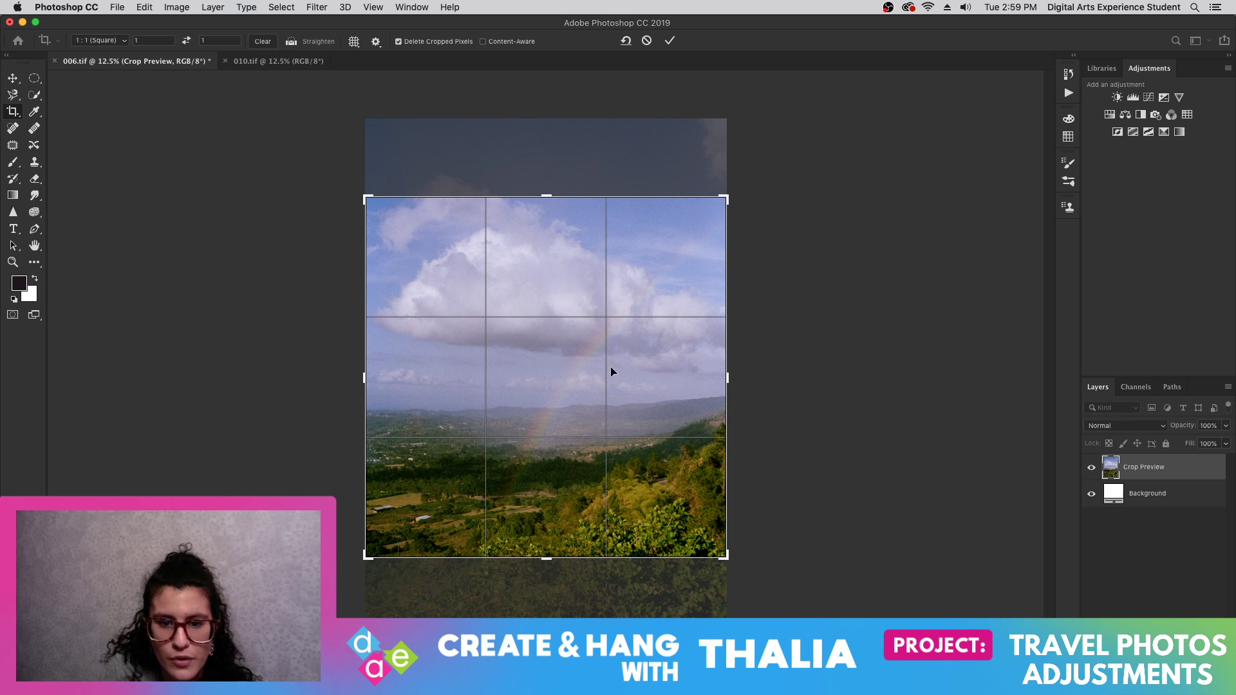
left_click_drag(590, 430, 590, 444)
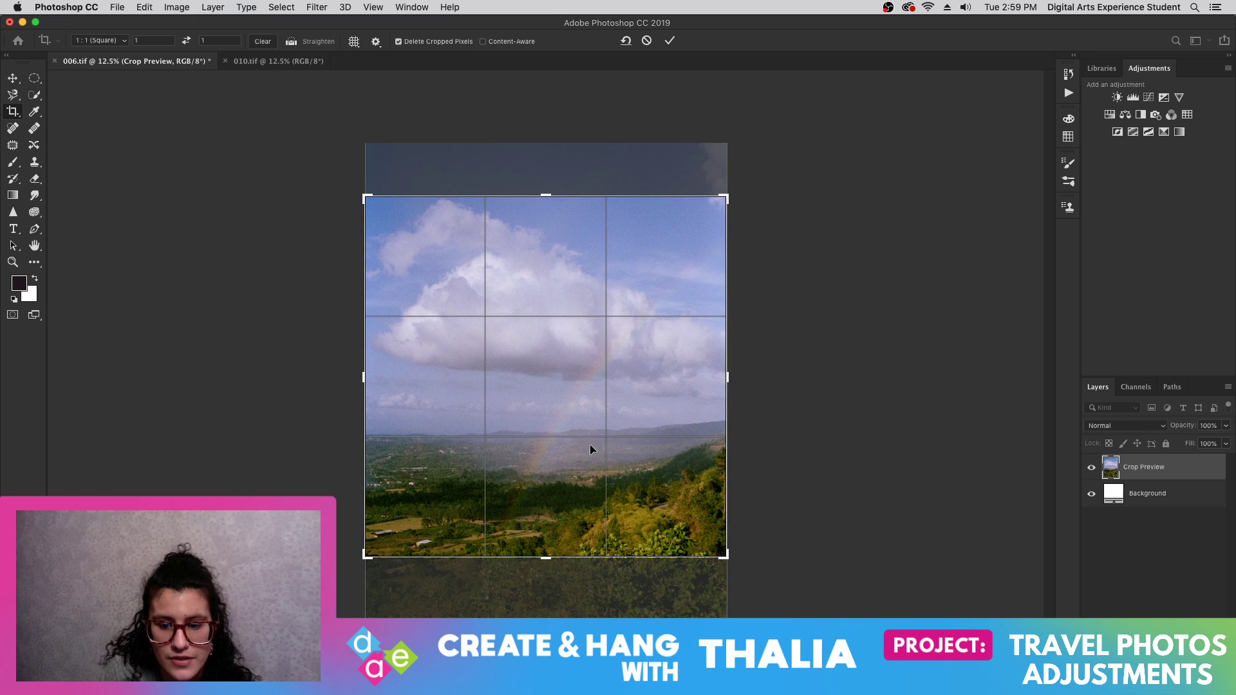
key("Return")
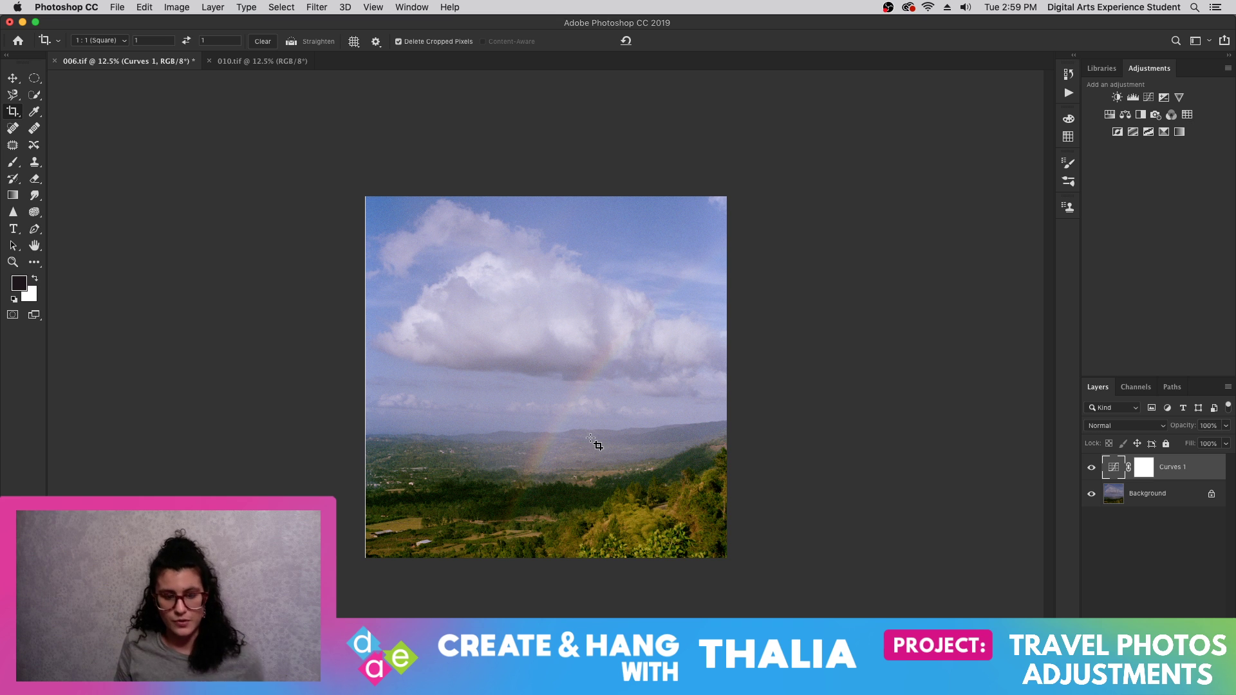
- Undo the square crop, try the same centred 1:1 crop again, and undo it to restore the full photo
key("super+z")
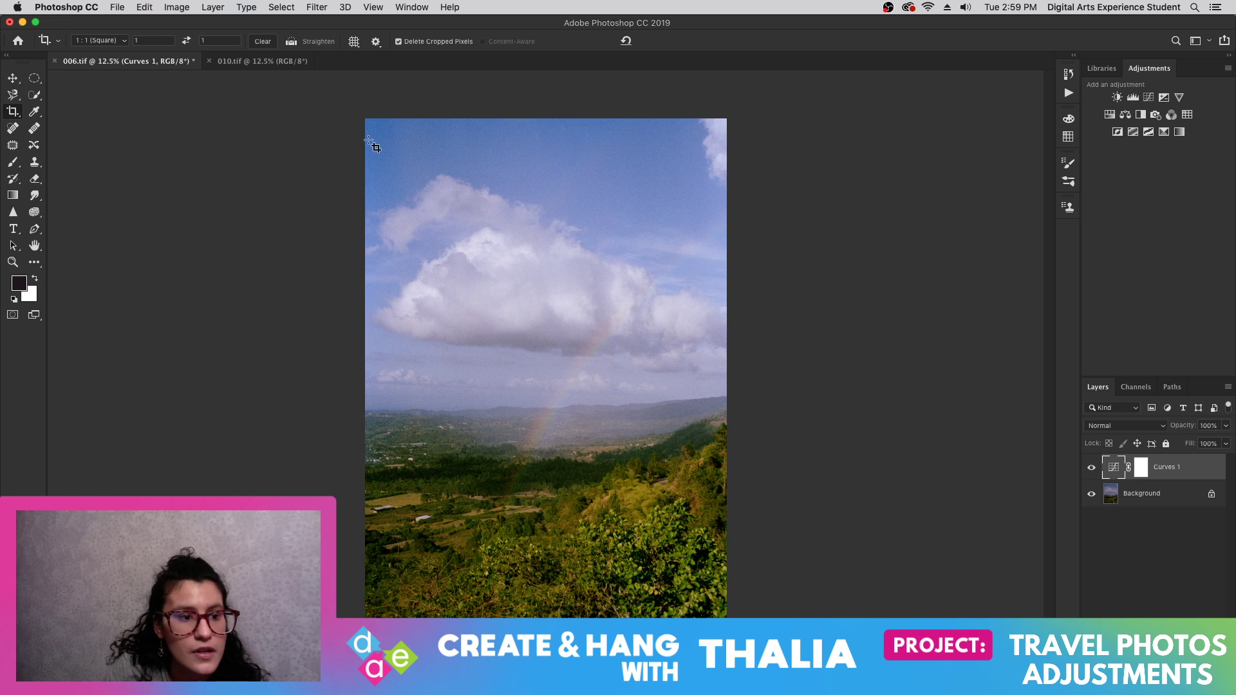
left_click(407, 139)
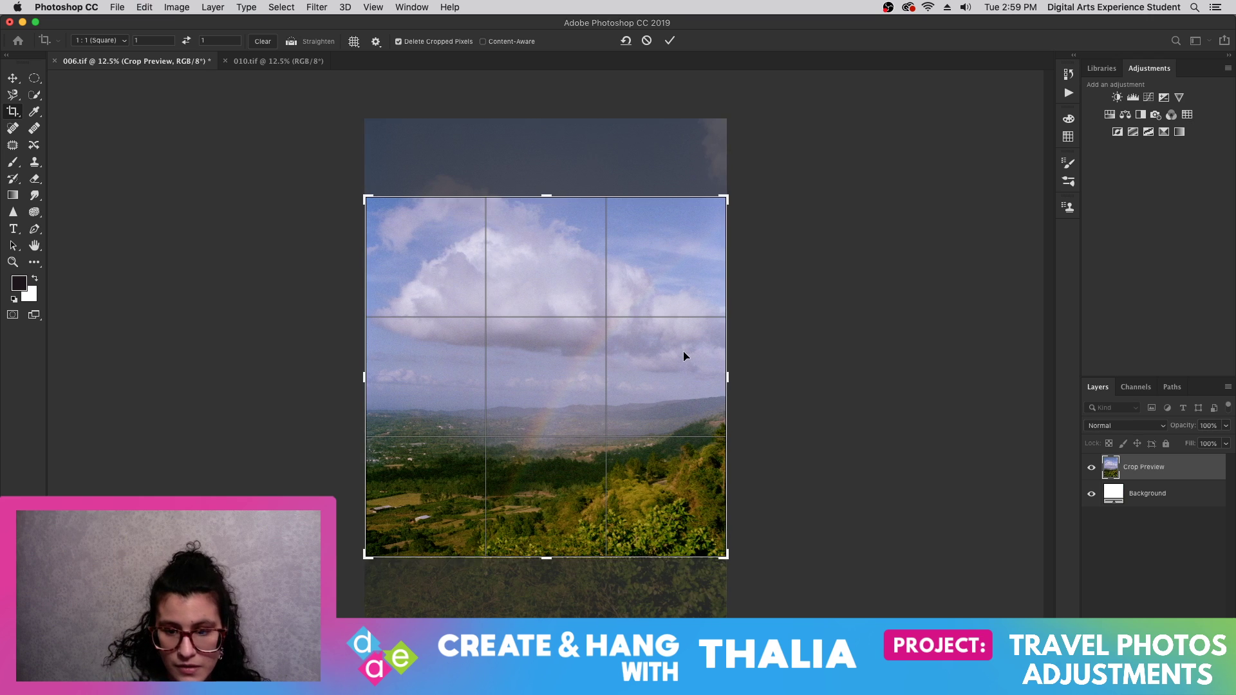
key("Return")
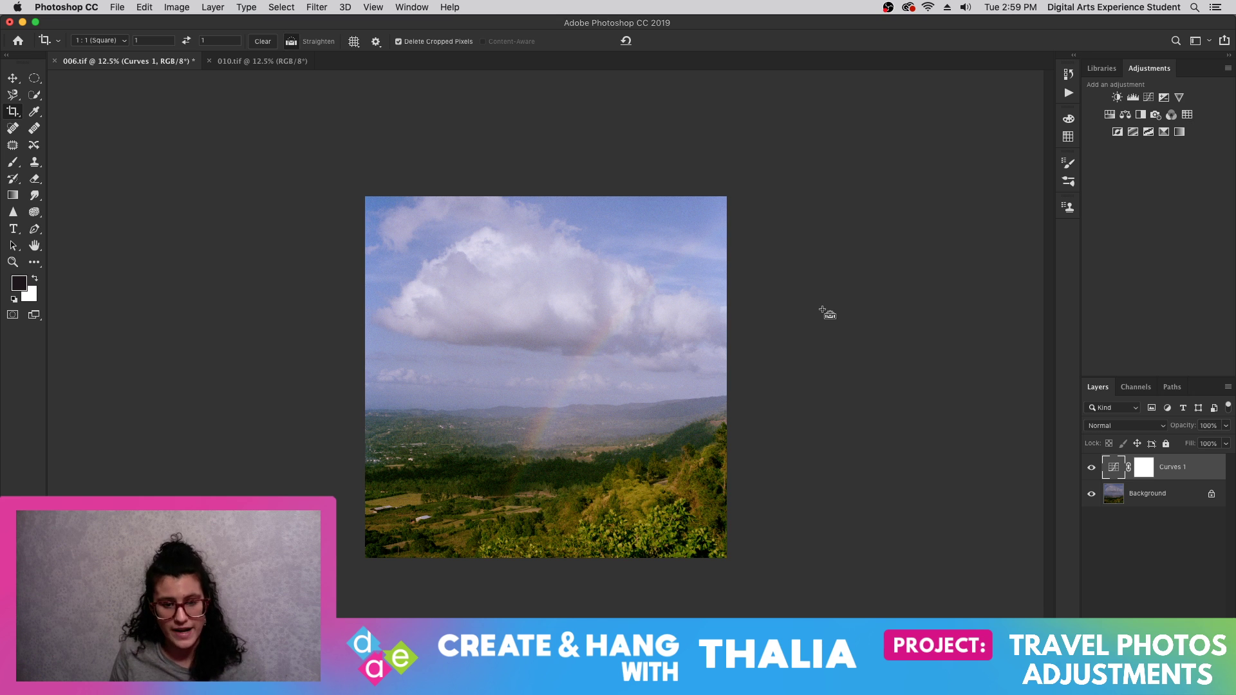
key("super+z")
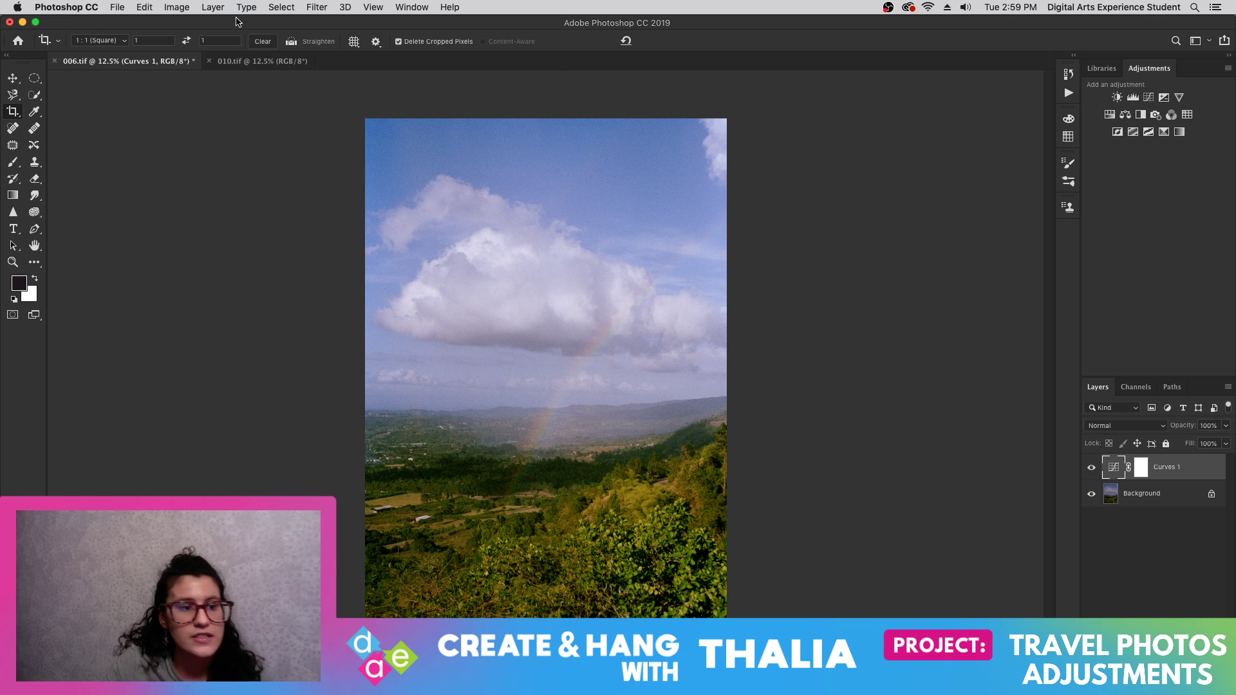
- Crop the photo at its original ratio, trimming the upper sky and a narrow strip from both sides while keeping the lower foliage
left_click(13, 78)
left_click(12, 110)
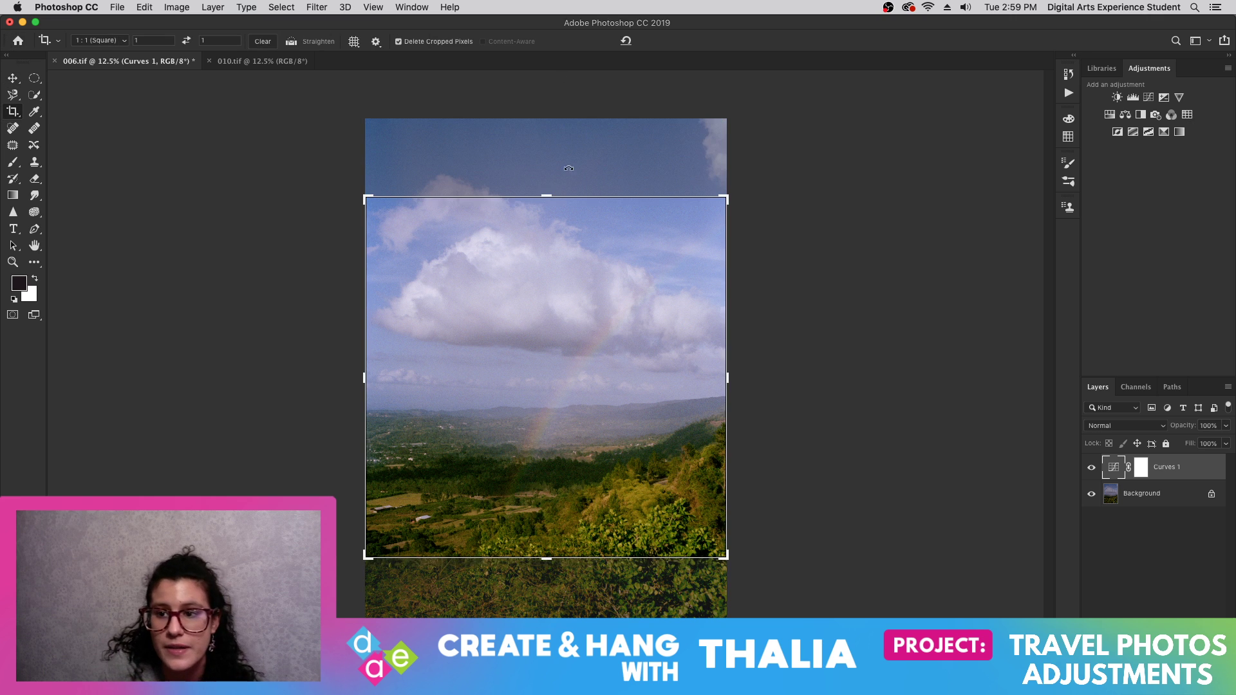
left_click(547, 199)
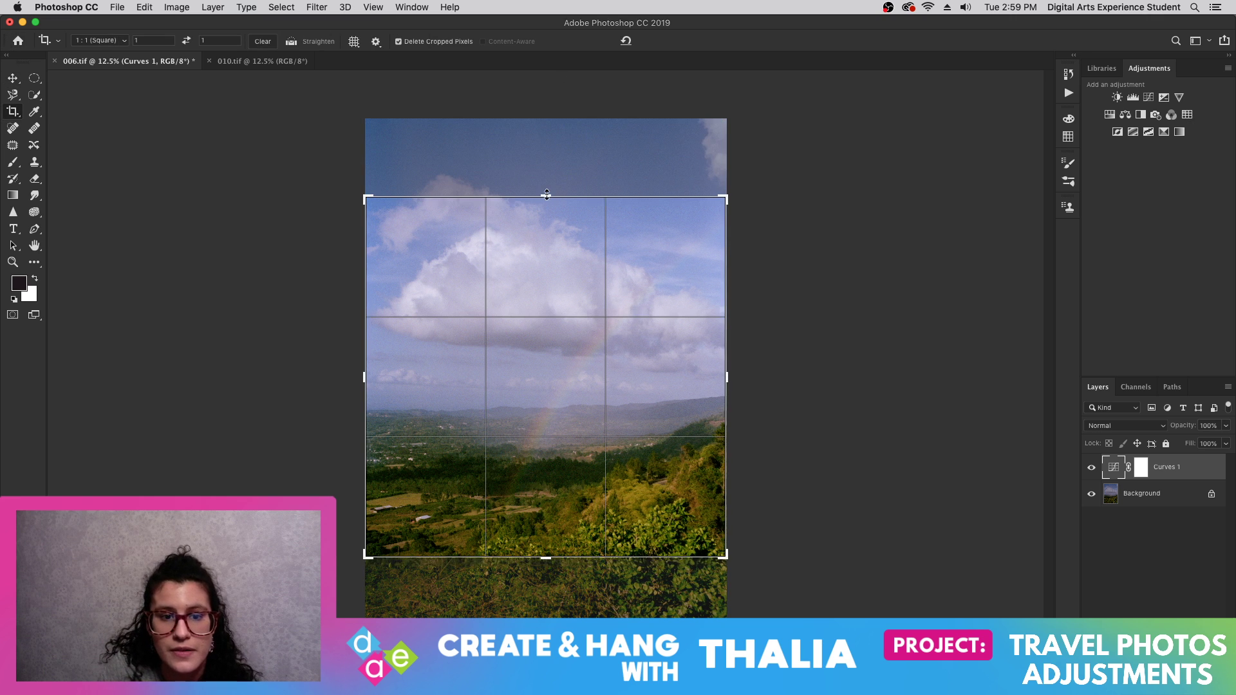
left_click(90, 41)
left_click(93, 31)
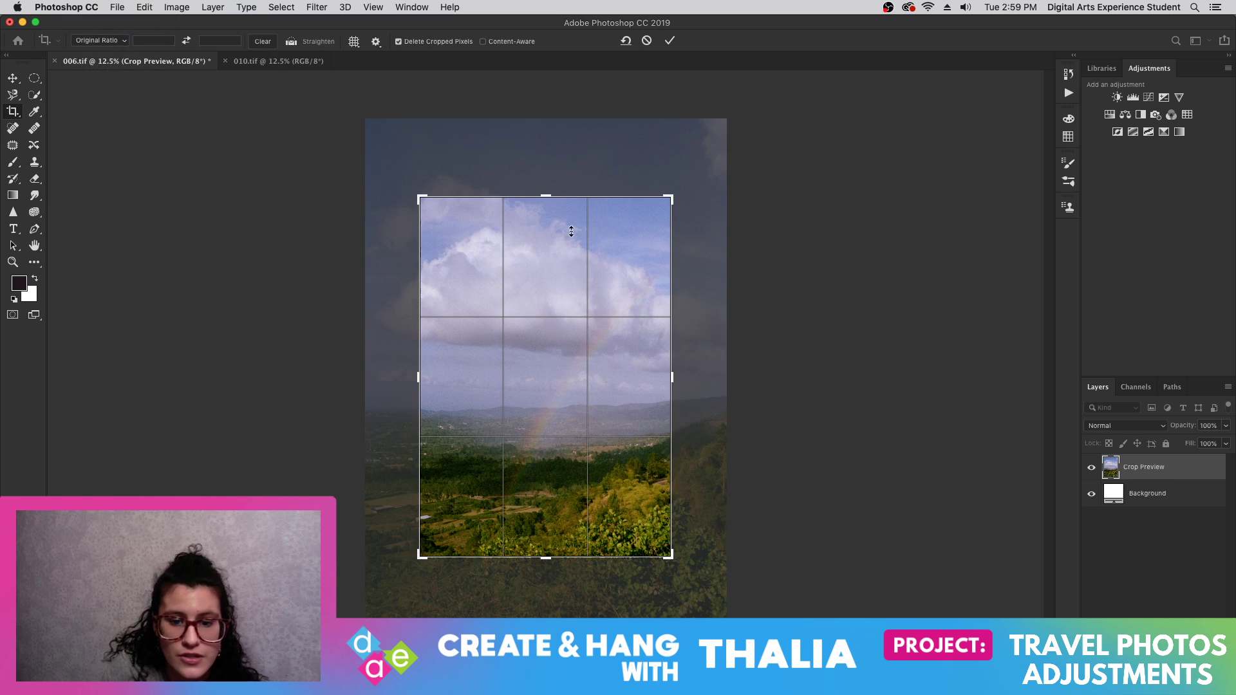
left_click_drag(422, 195, 393, 159)
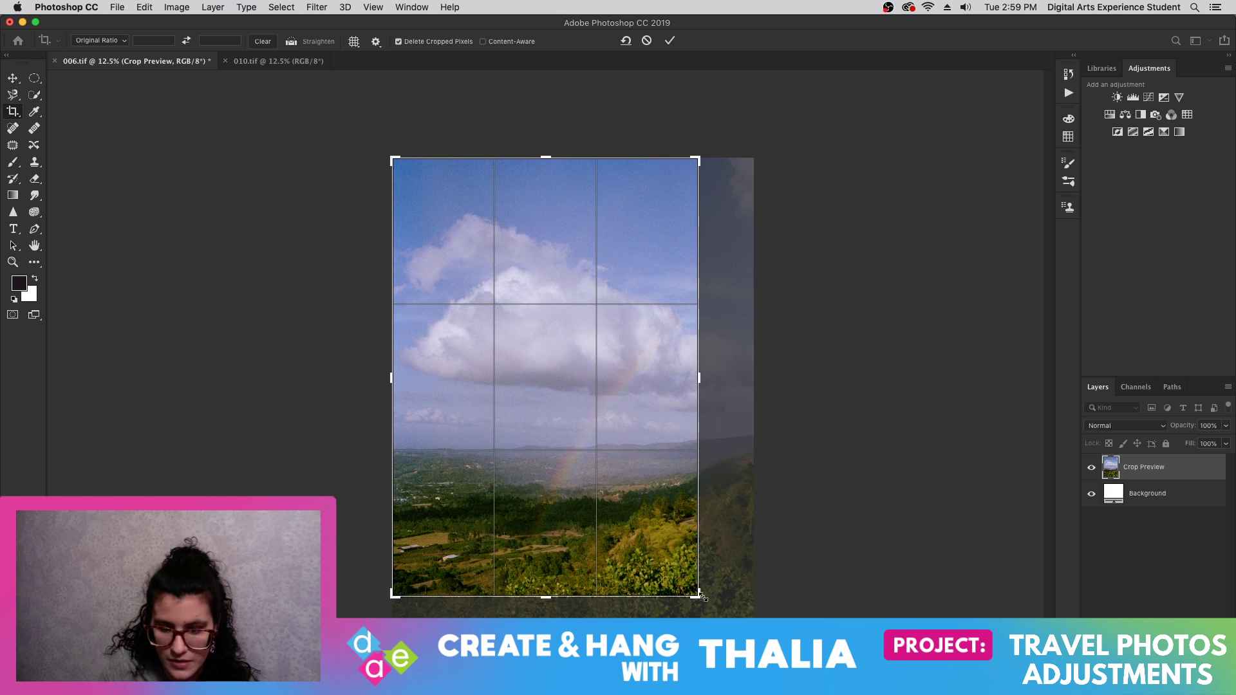
left_click_drag(702, 597, 728, 593)
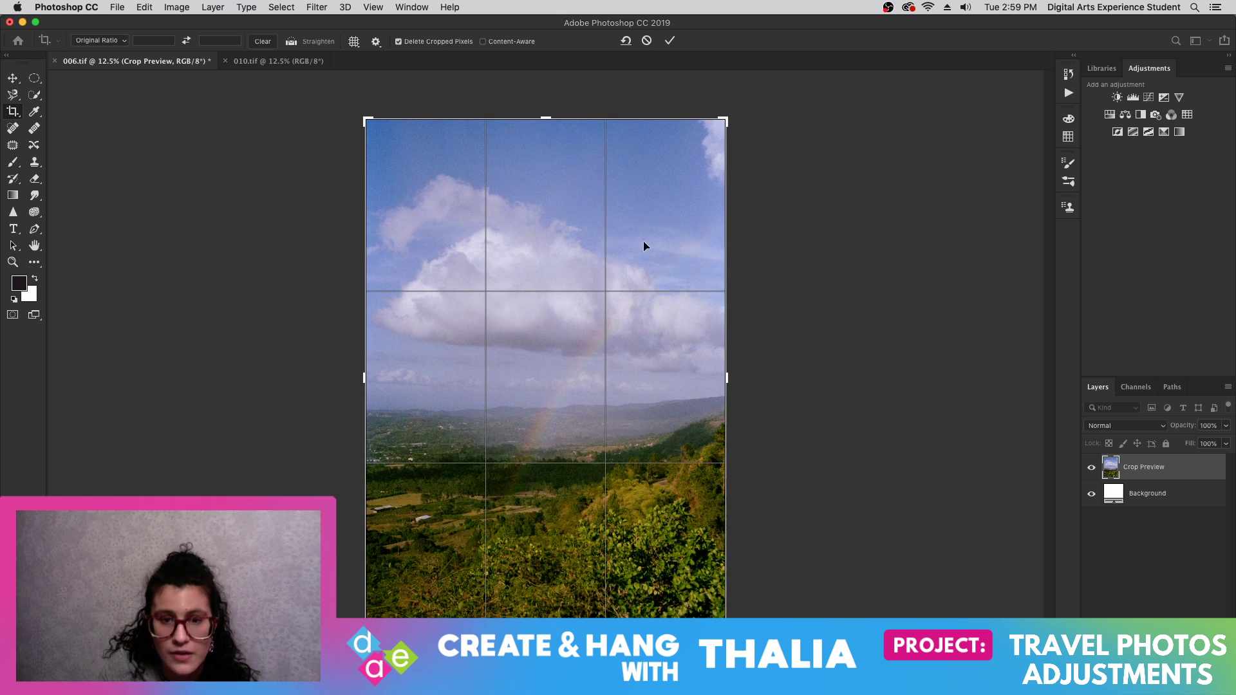
left_click_drag(532, 117, 557, 143)
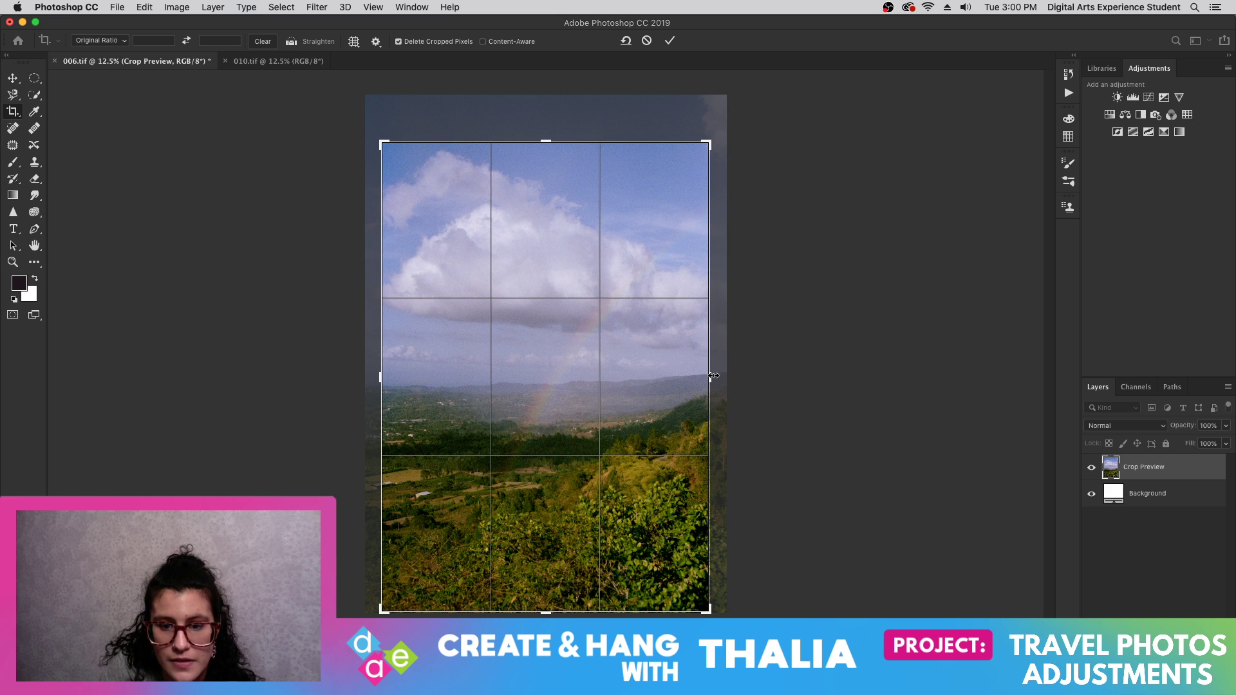
key("Return")
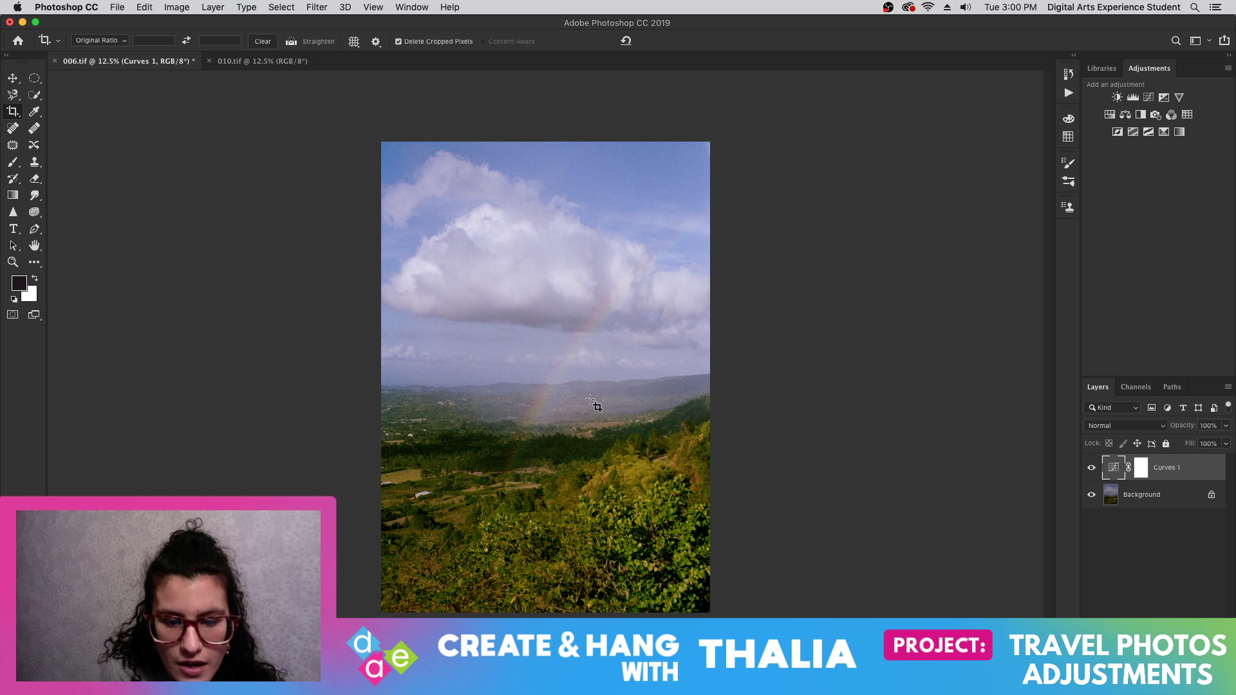
key("super")
key("super+s")
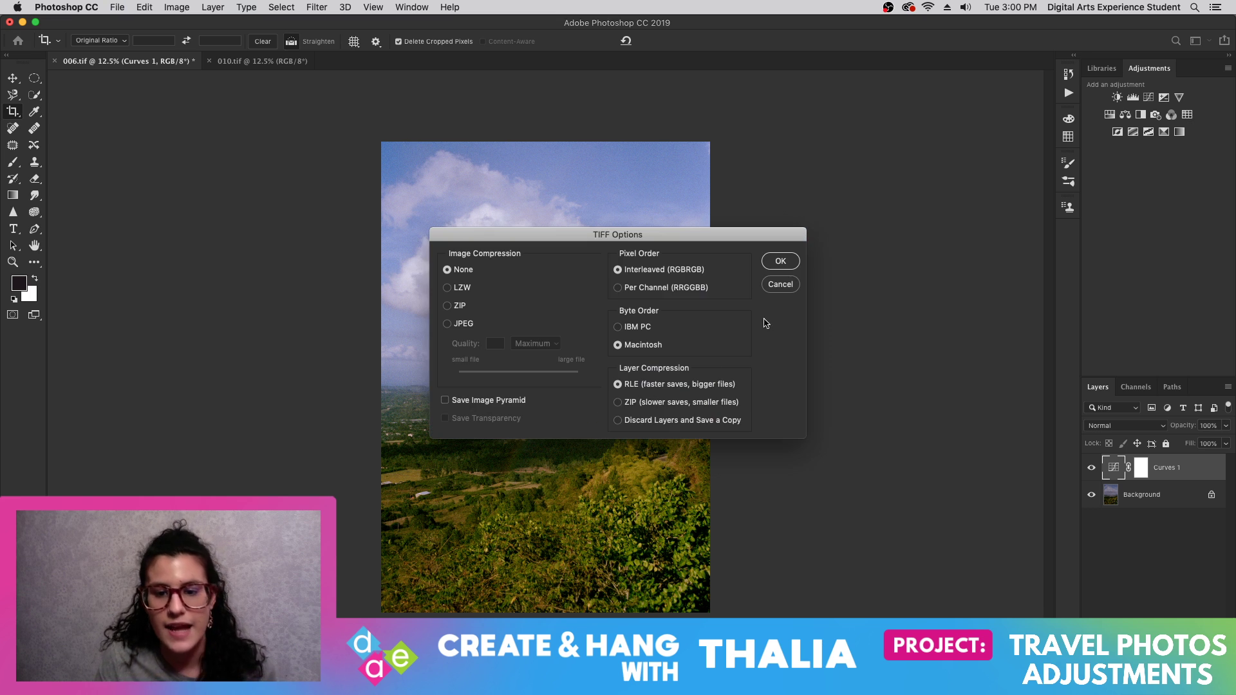
left_click(783, 286)
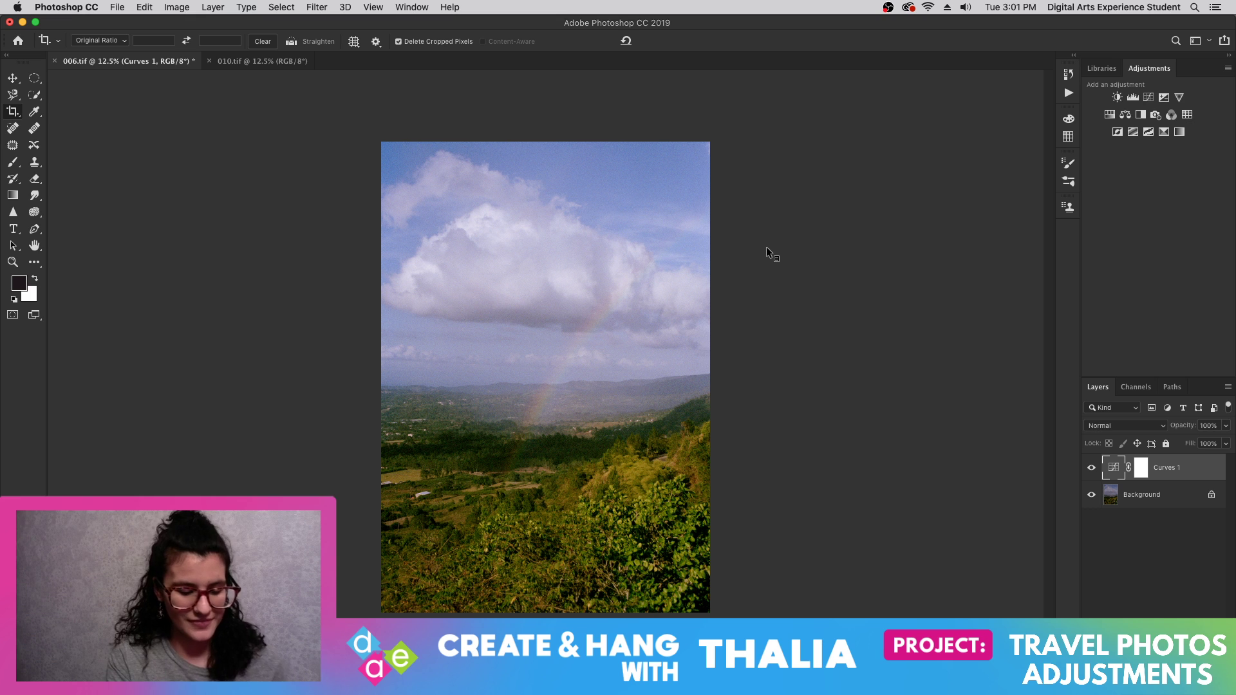
- Set the curves adjustment layer's opacity to 40% and switch to OBS
key("4")
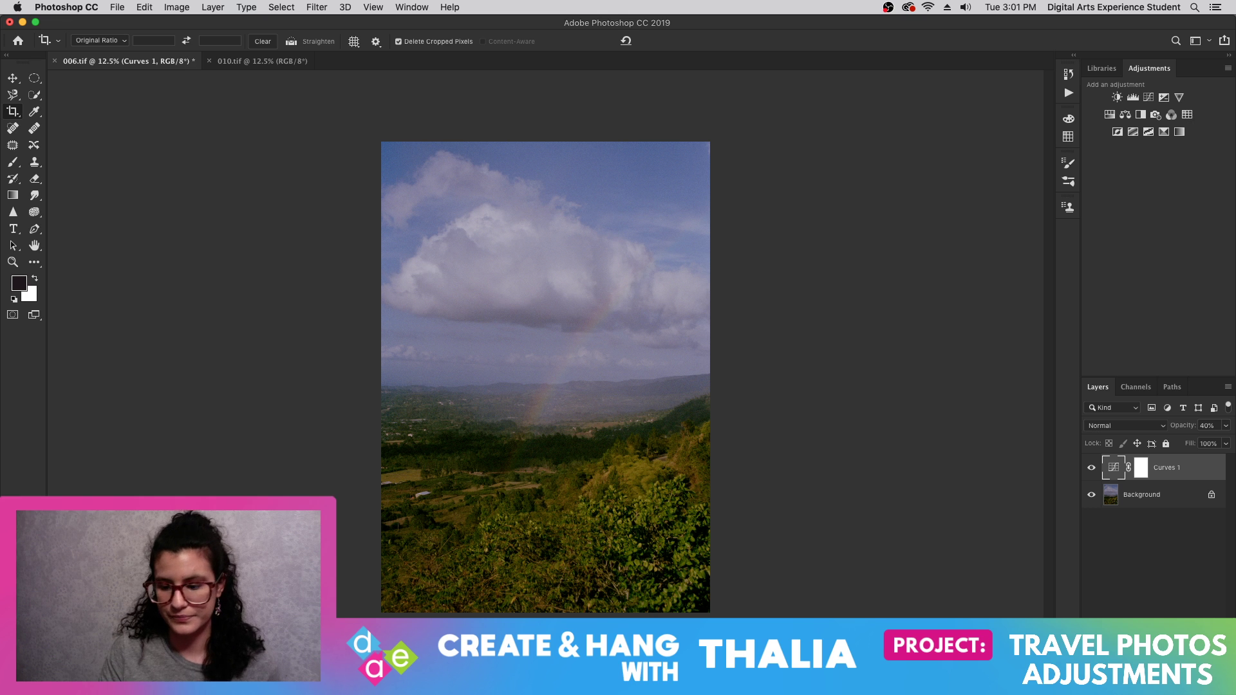
key("super+Tab")
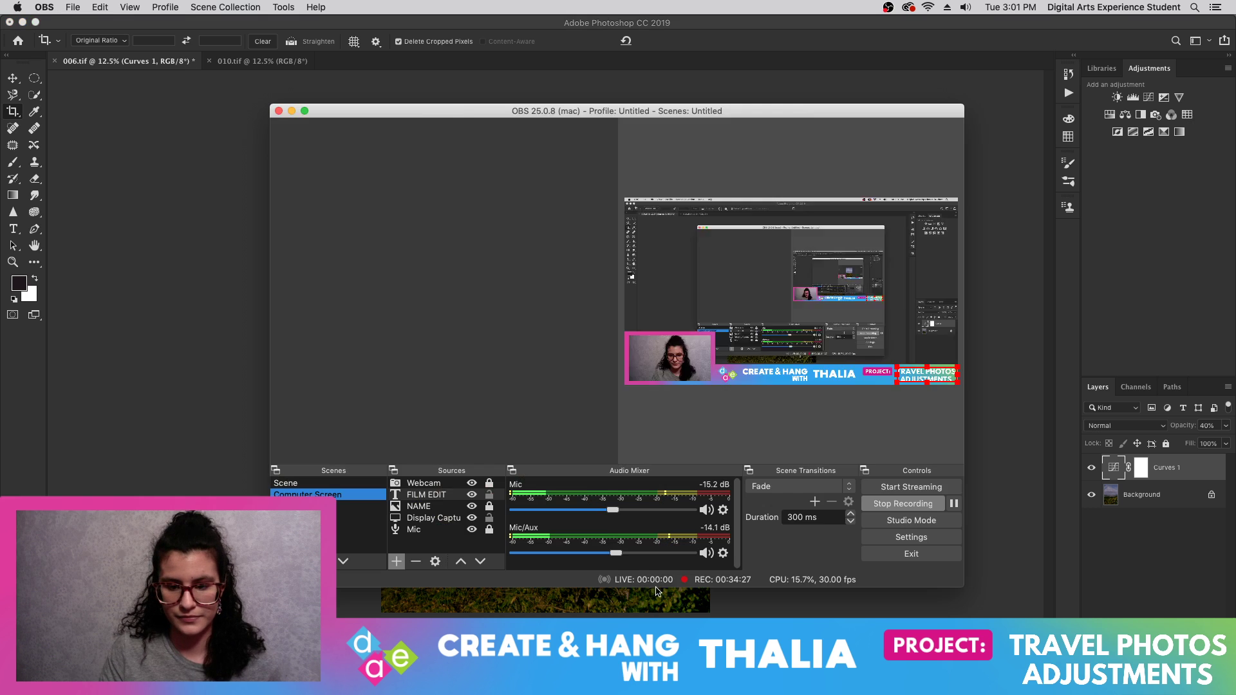